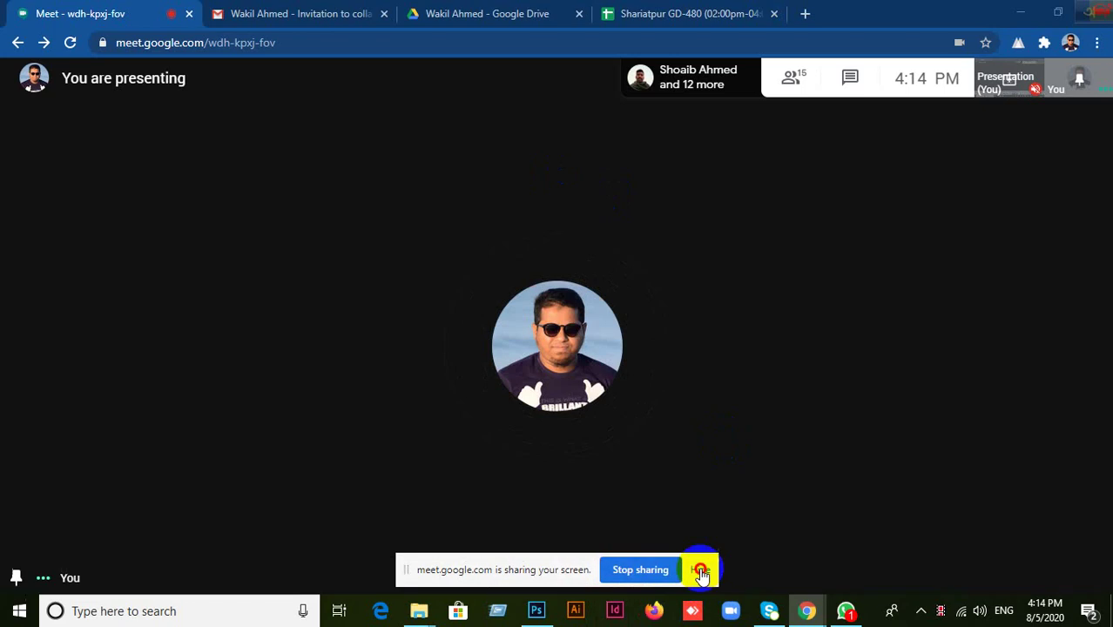
Step: Hide the screen-sharing notice of the Google Meet call and switch to the blank document in Photoshop
left_click(700, 570)
left_click(536, 610)
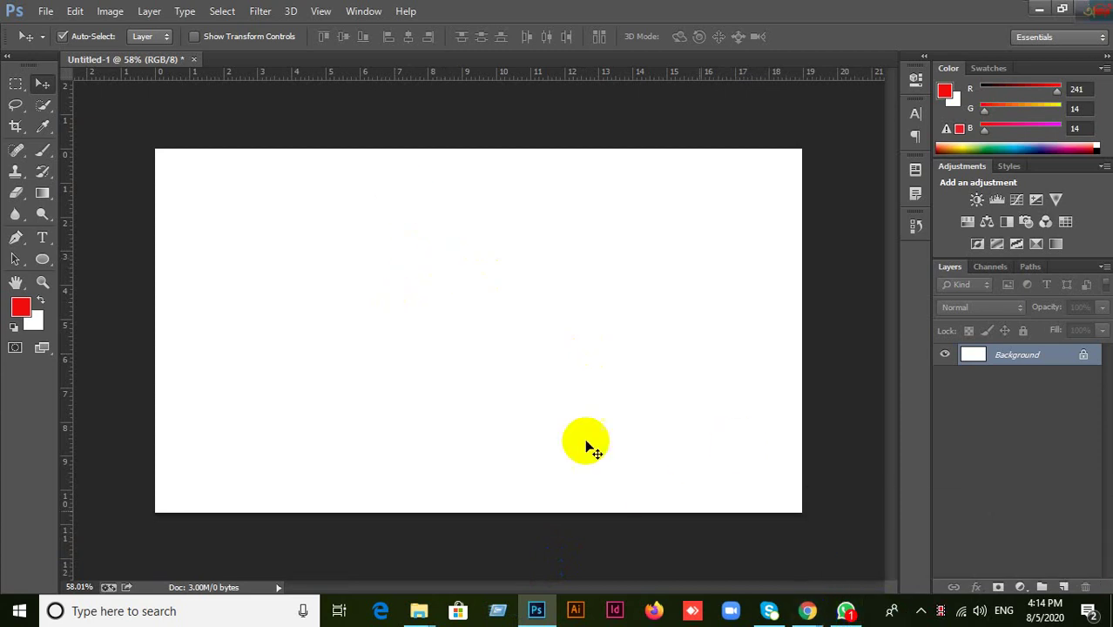
mouse_move(807, 609)
left_click(720, 554)
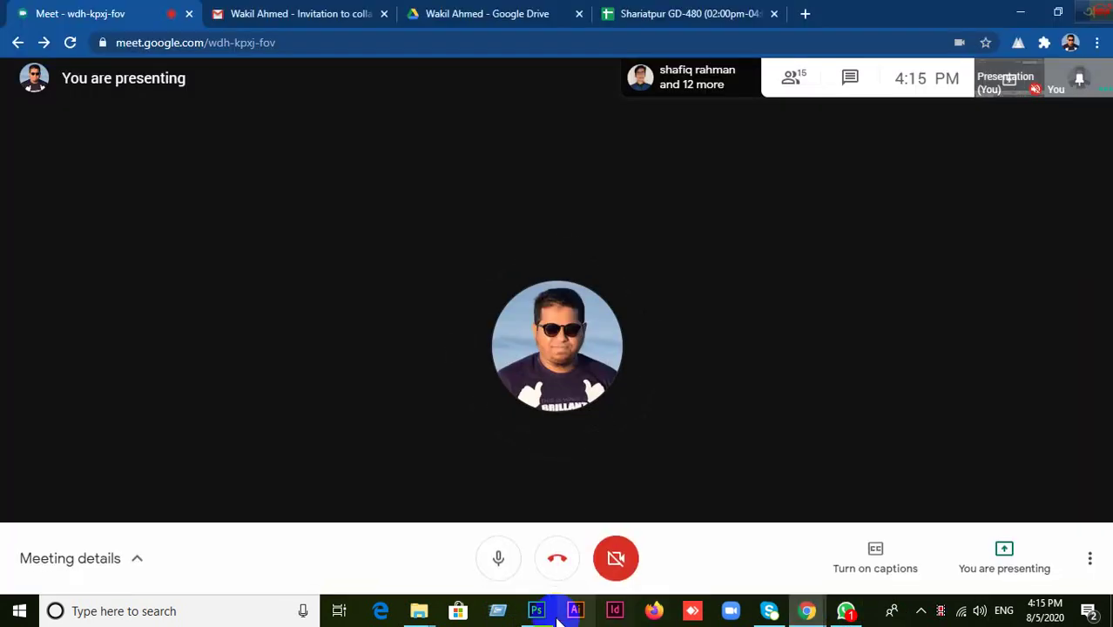
left_click(534, 610)
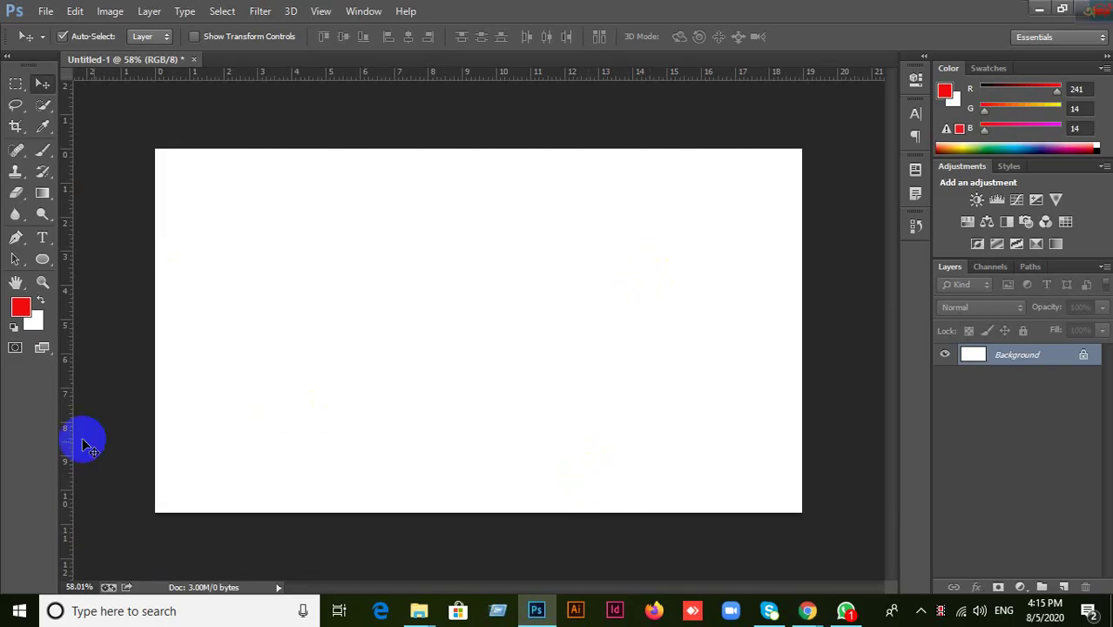
Step: Examine the tools grouped with the Gradient tool and return to the Move tool
left_click(39, 197)
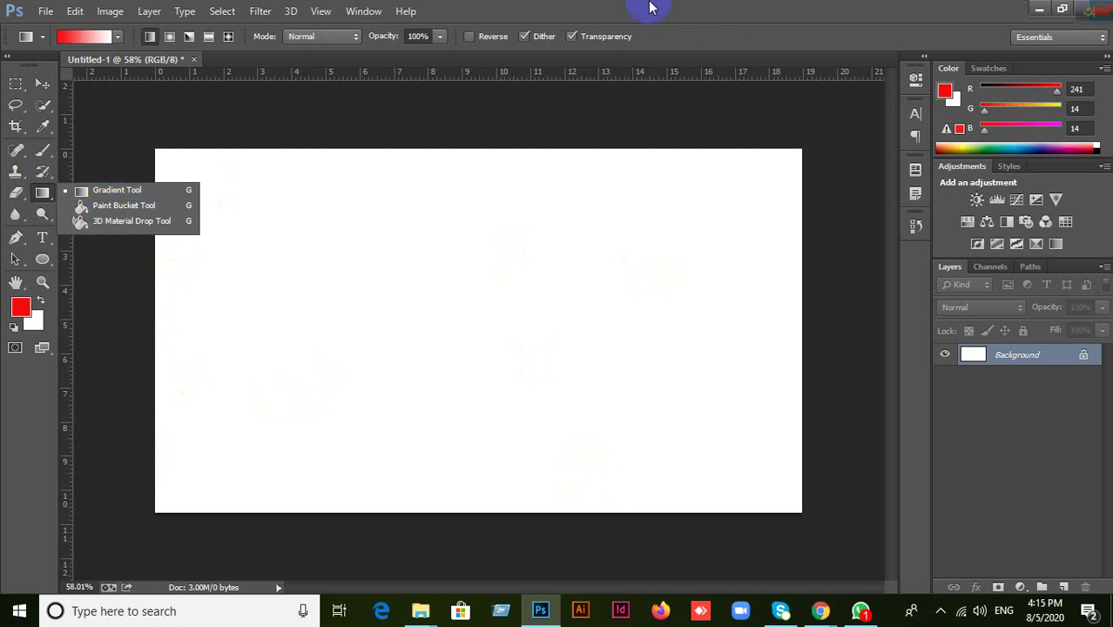
left_click(145, 109)
left_click(42, 83)
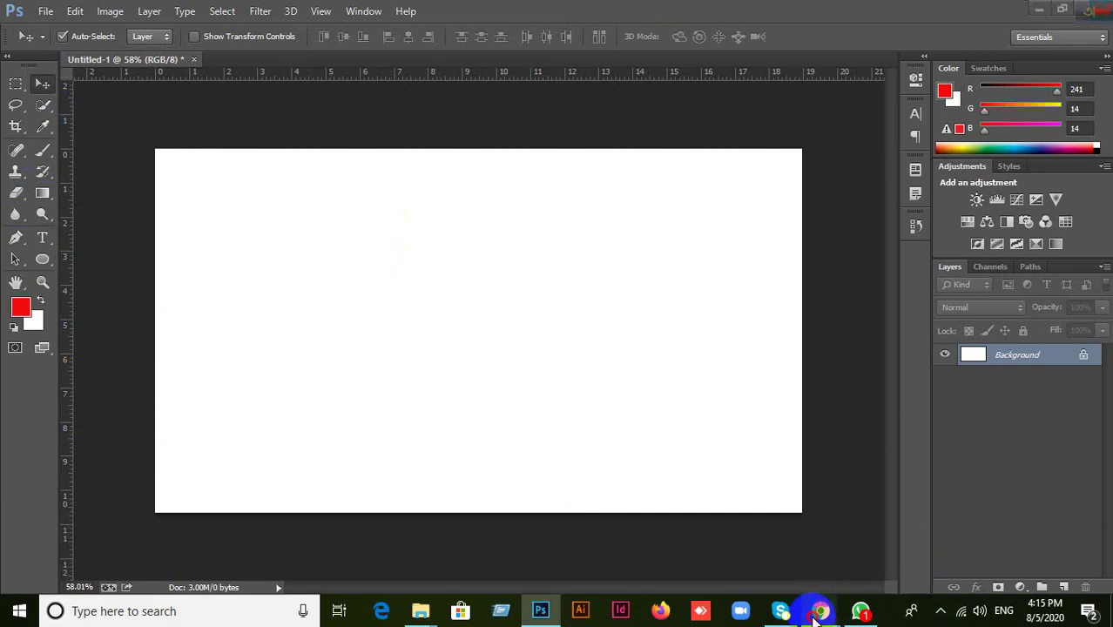
Step: Switch to the Google Meet call in Chrome and stop presenting the screen
mouse_move(820, 610)
left_click(767, 556)
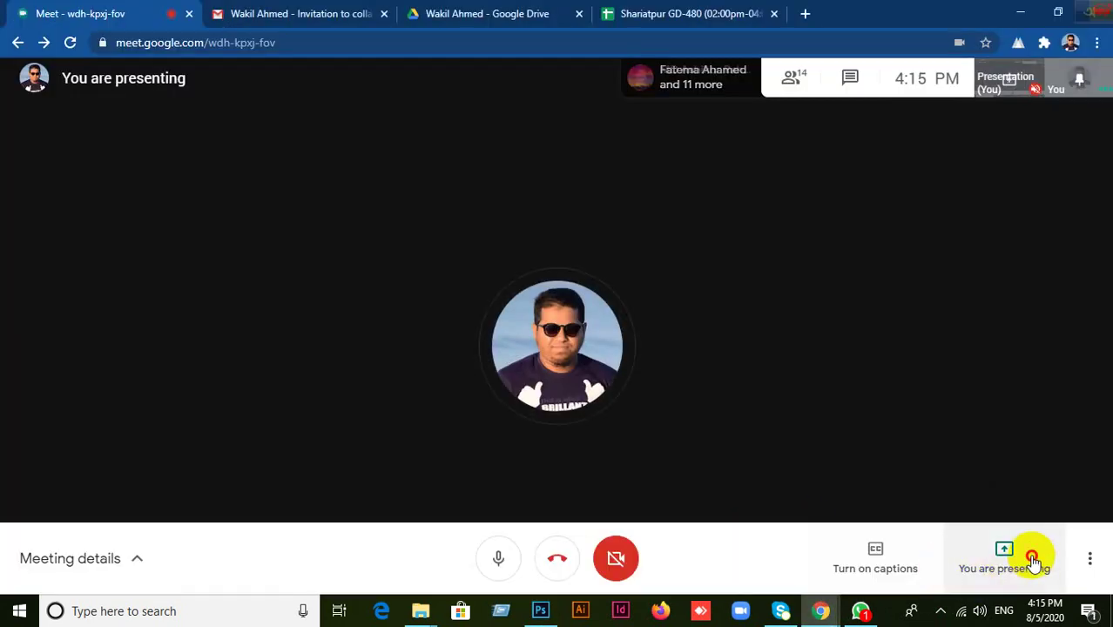
left_click(1014, 564)
left_click(996, 488)
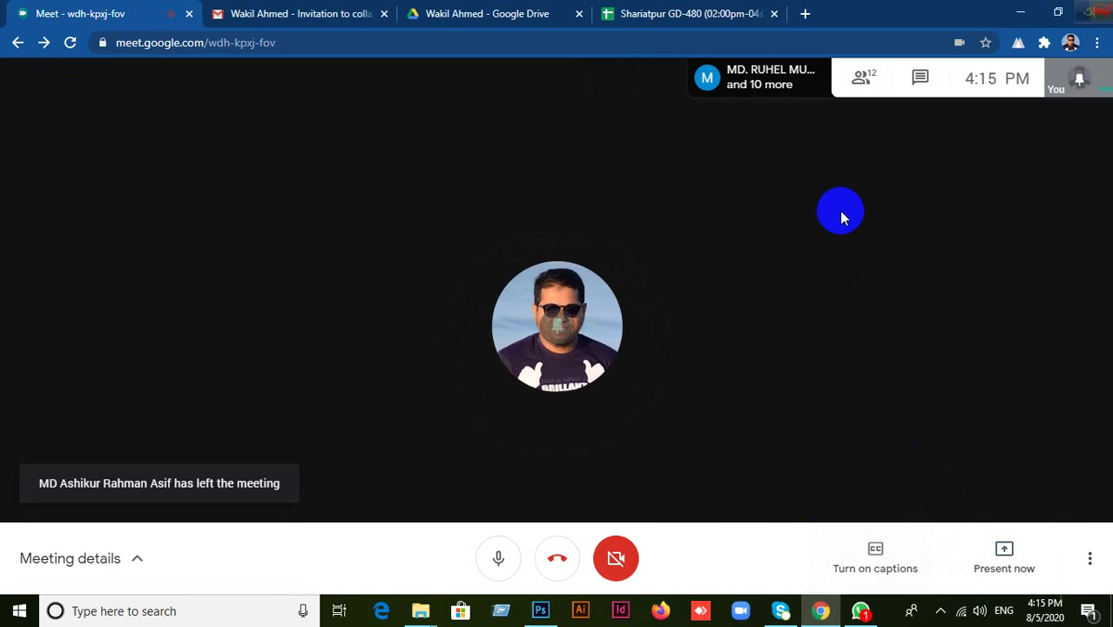
Step: Present the entire screen to the meeting, switch to Photoshop and hide the screen-sharing notice
left_click(1003, 562)
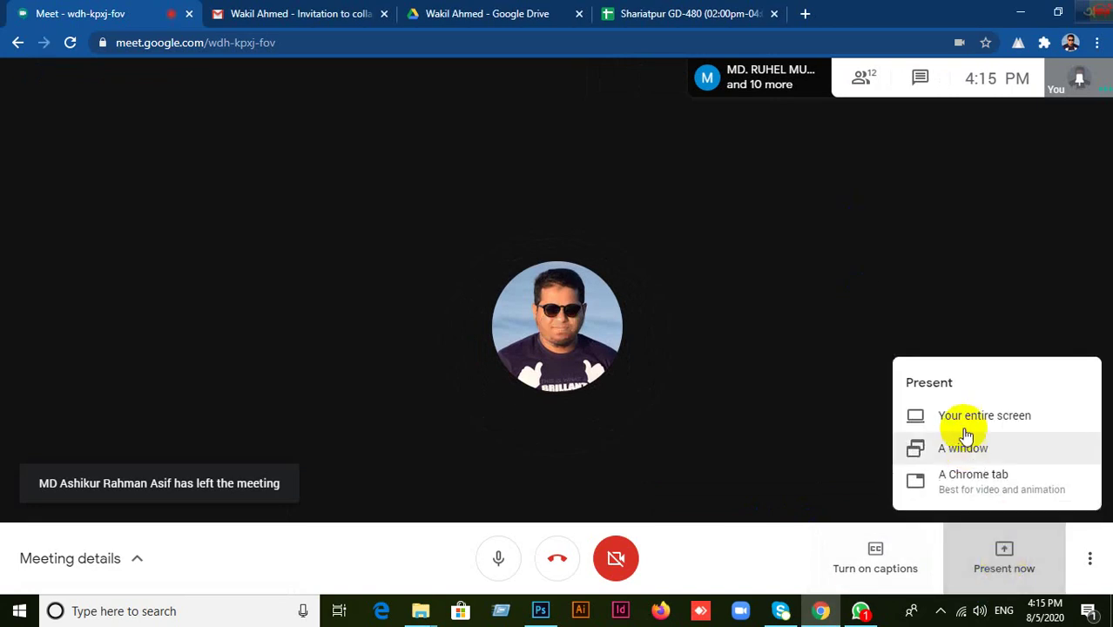
left_click(966, 417)
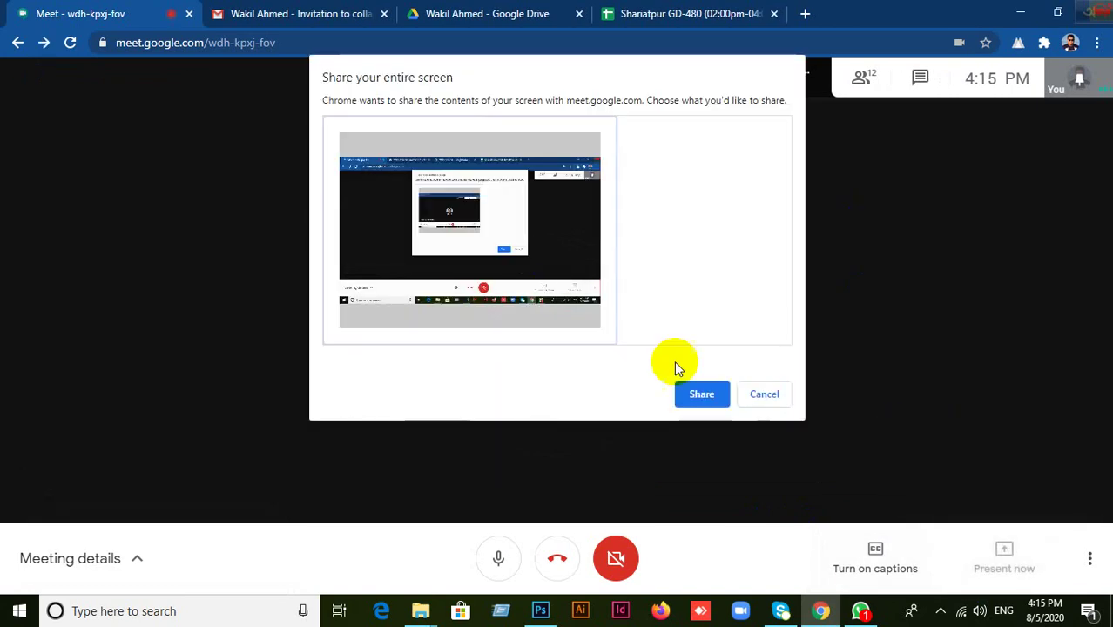
left_click(700, 395)
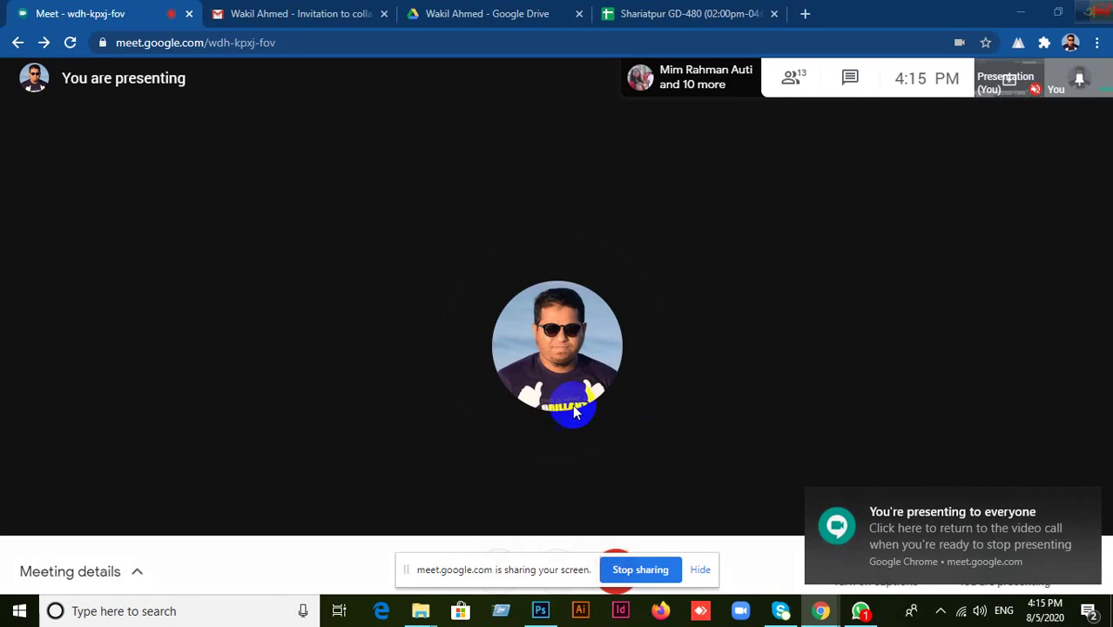
left_click(539, 612)
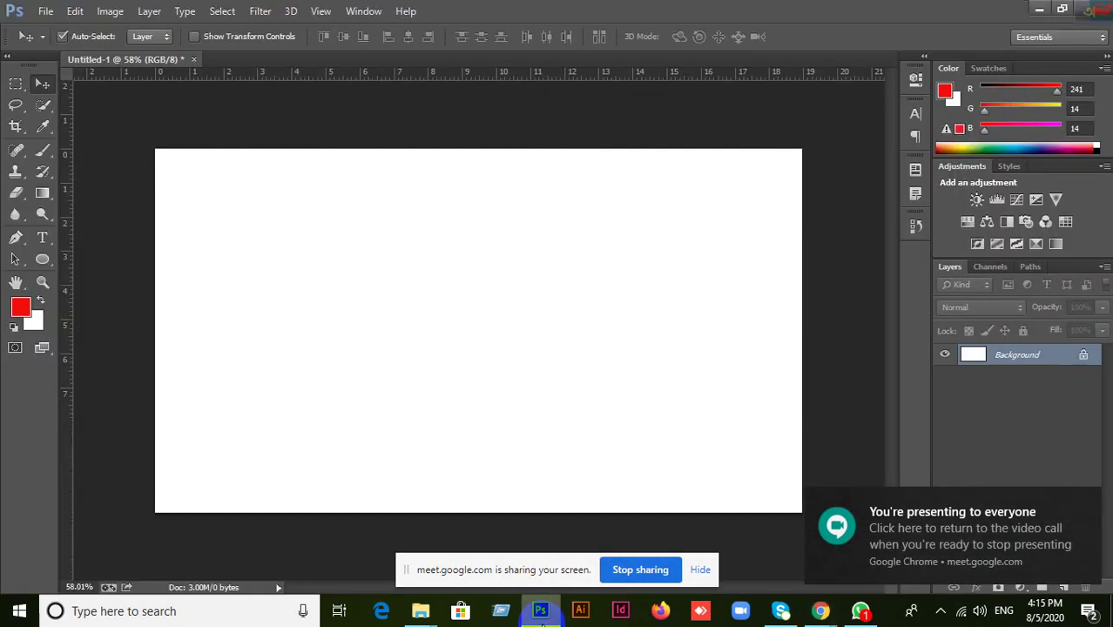
left_click(702, 571)
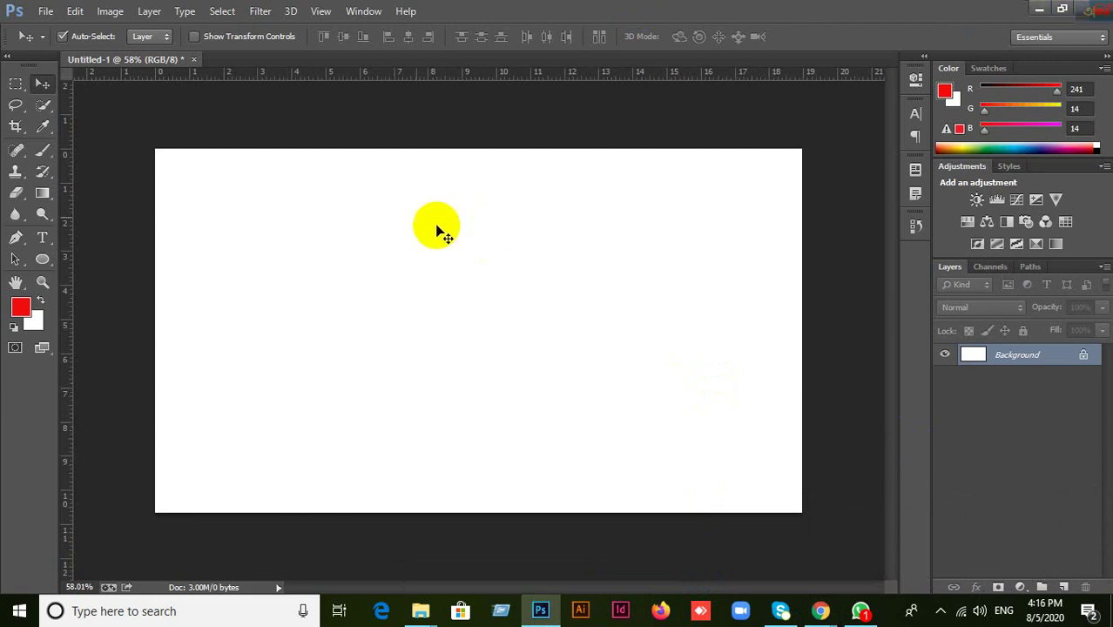
left_click_drag(48, 197, 99, 185)
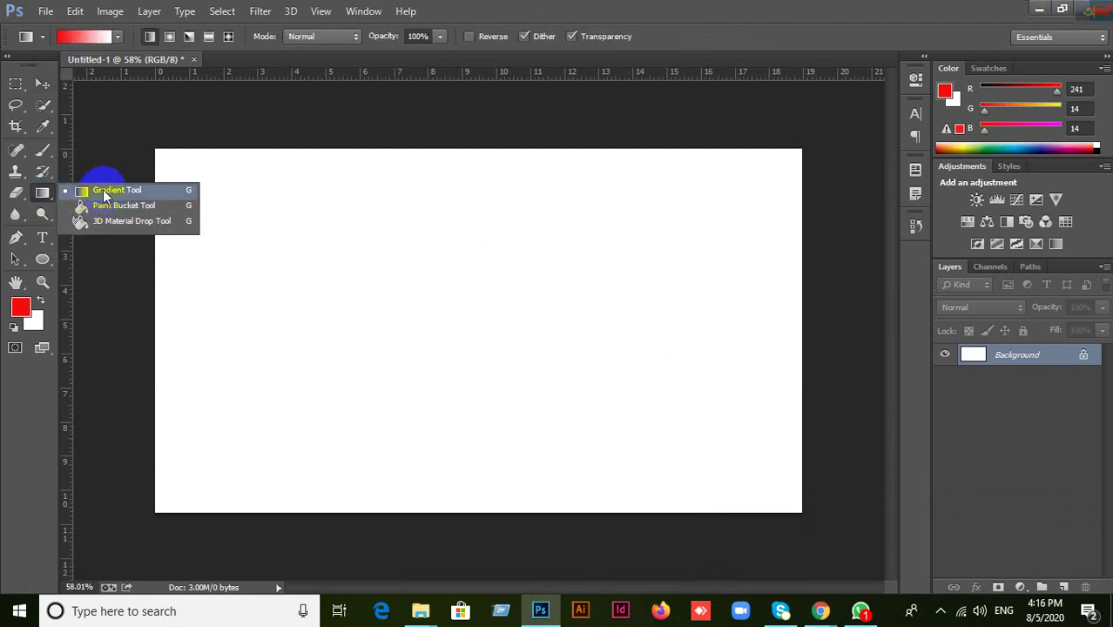
left_click(42, 84)
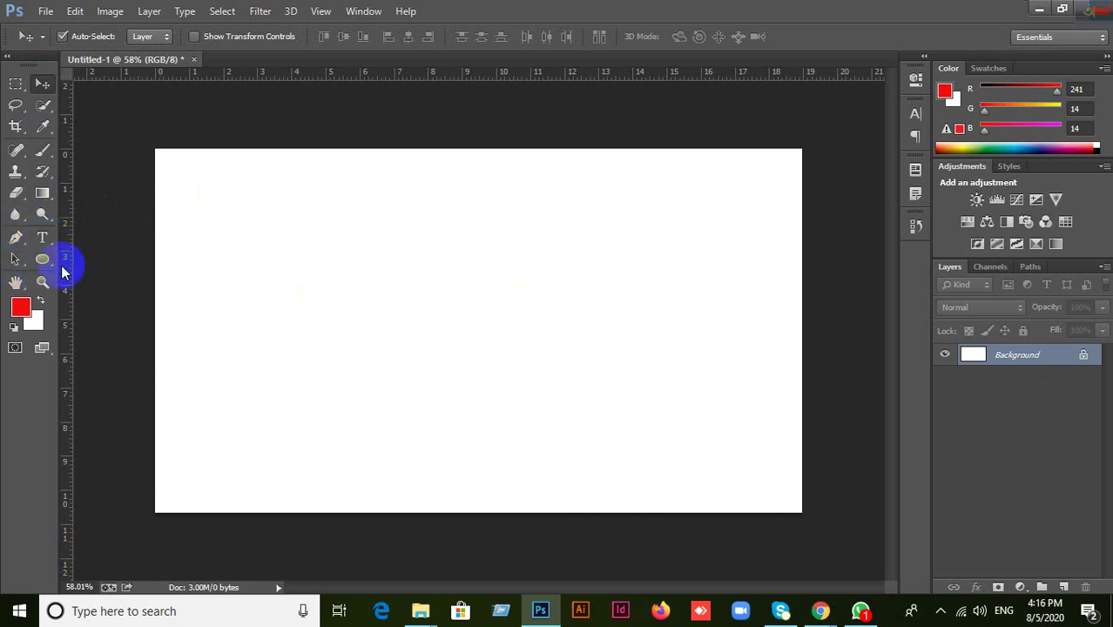
Step: Draw a rectangle shape about 624 × 431 px in the middle of the canvas
left_click(46, 263)
right_click(46, 262)
left_click(129, 256)
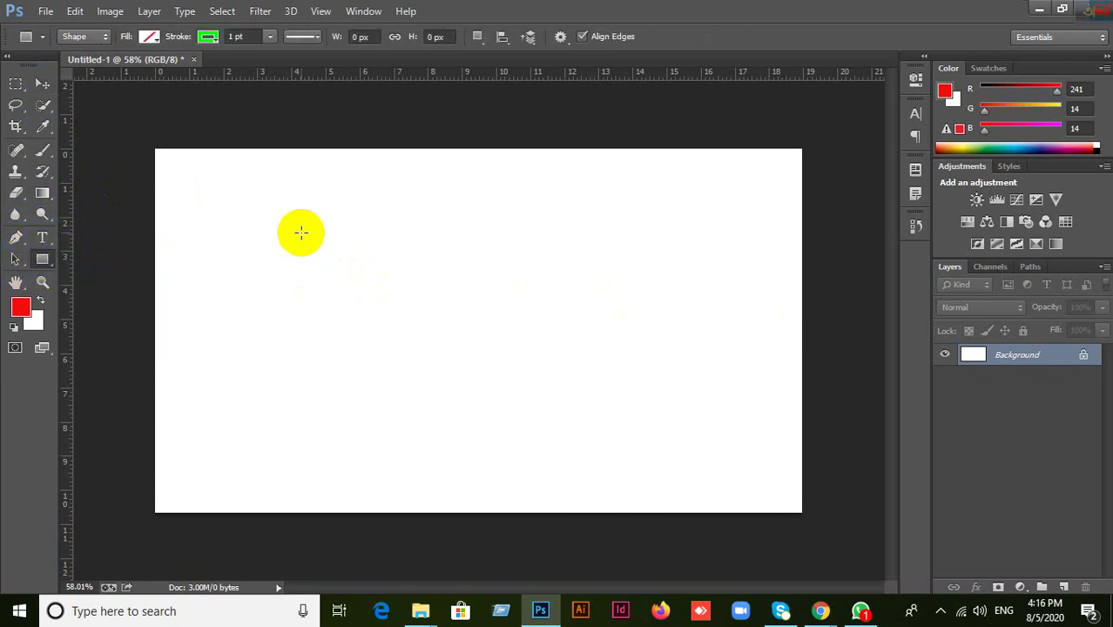
left_click_drag(301, 233, 597, 437)
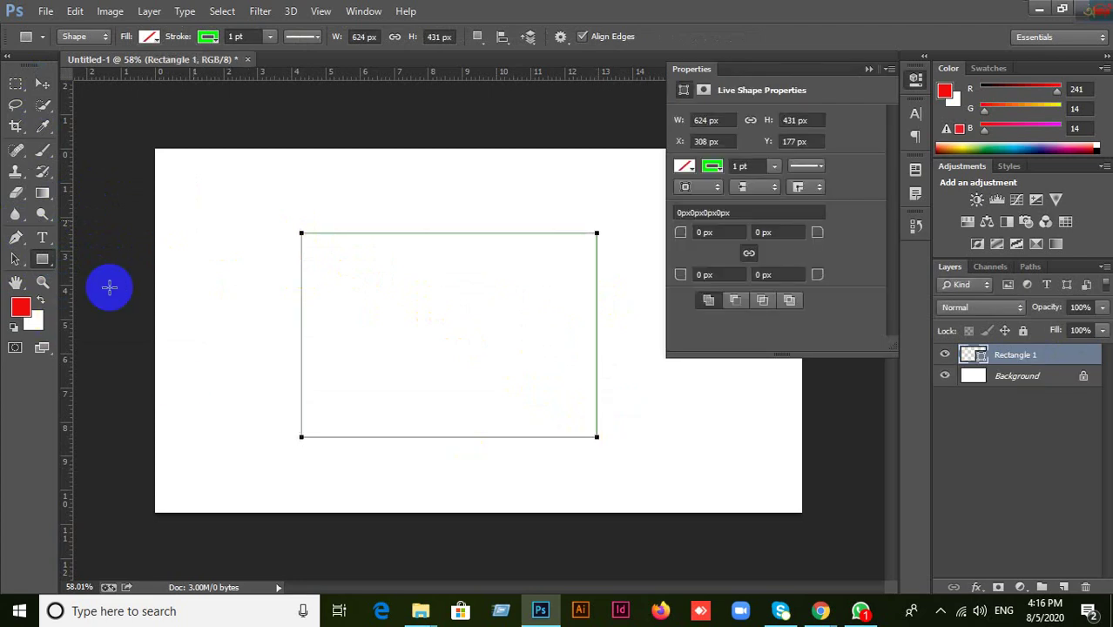
Step: Remove the rectangle's stroke and fill it with a solid dark blue
left_click(209, 37)
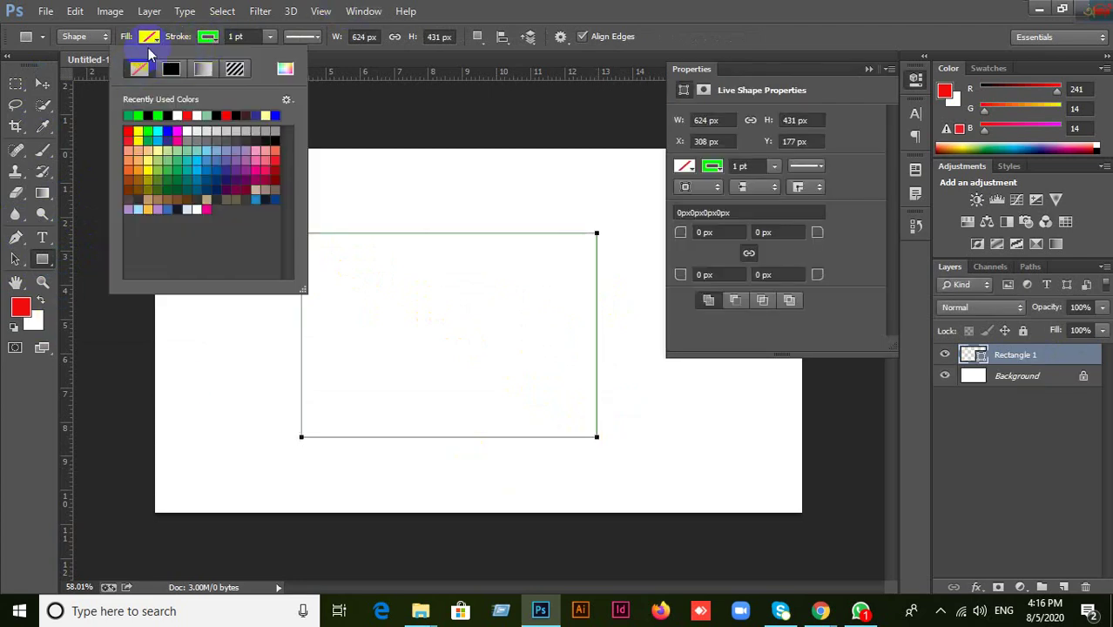
left_click(139, 68)
left_click(150, 37)
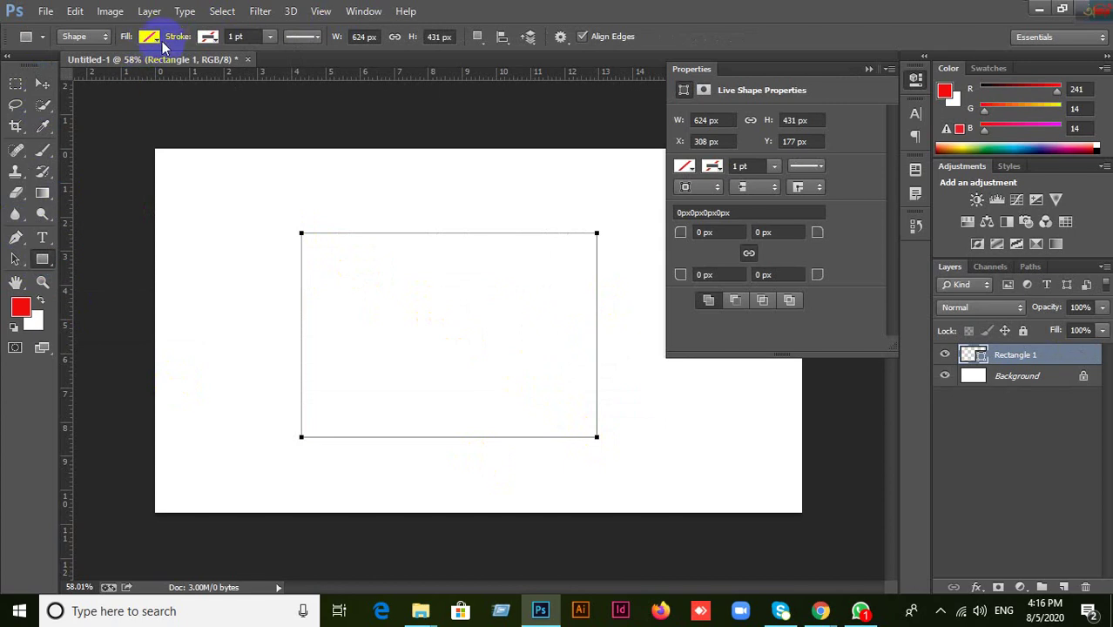
left_click(150, 38)
left_click(118, 137)
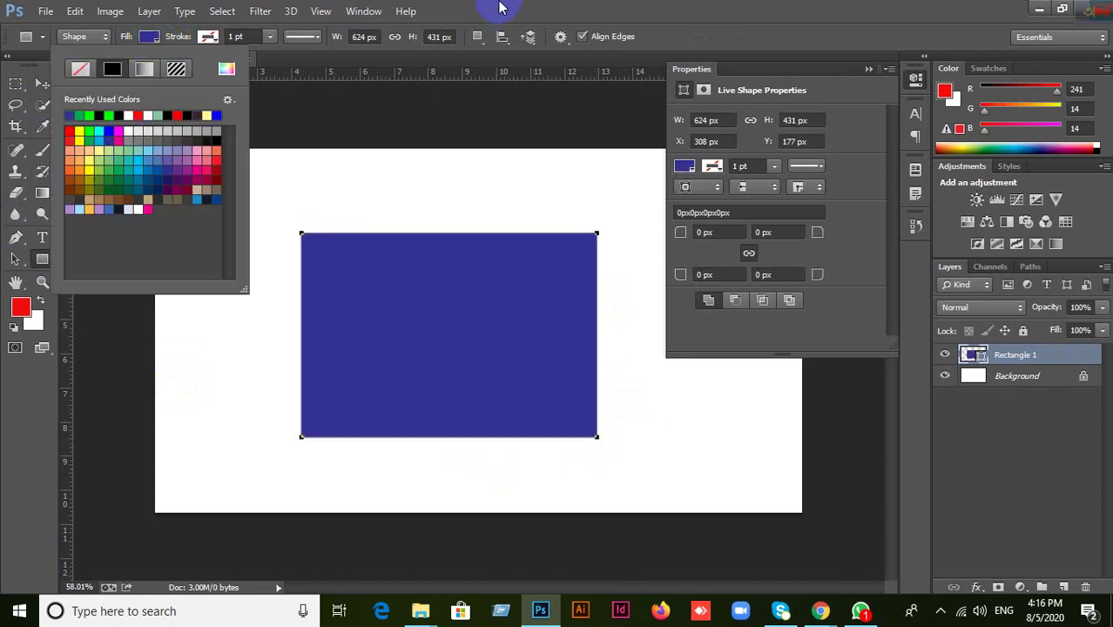
left_click(498, 10)
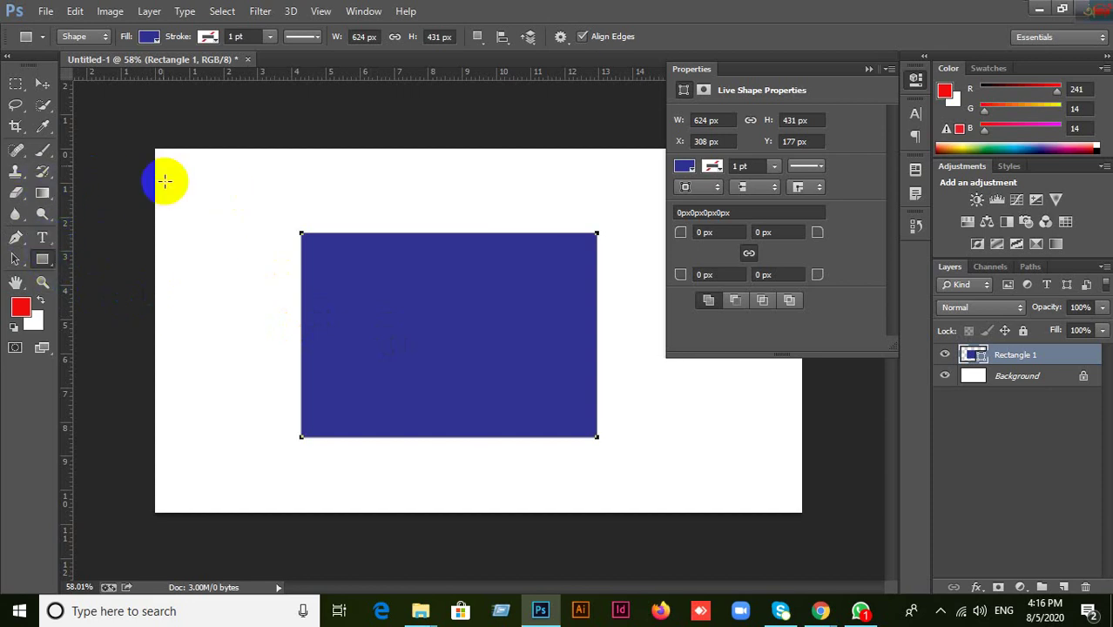
Step: Examine the rectangle's fill options and its Layer Style blending options without changing anything
left_click(150, 38)
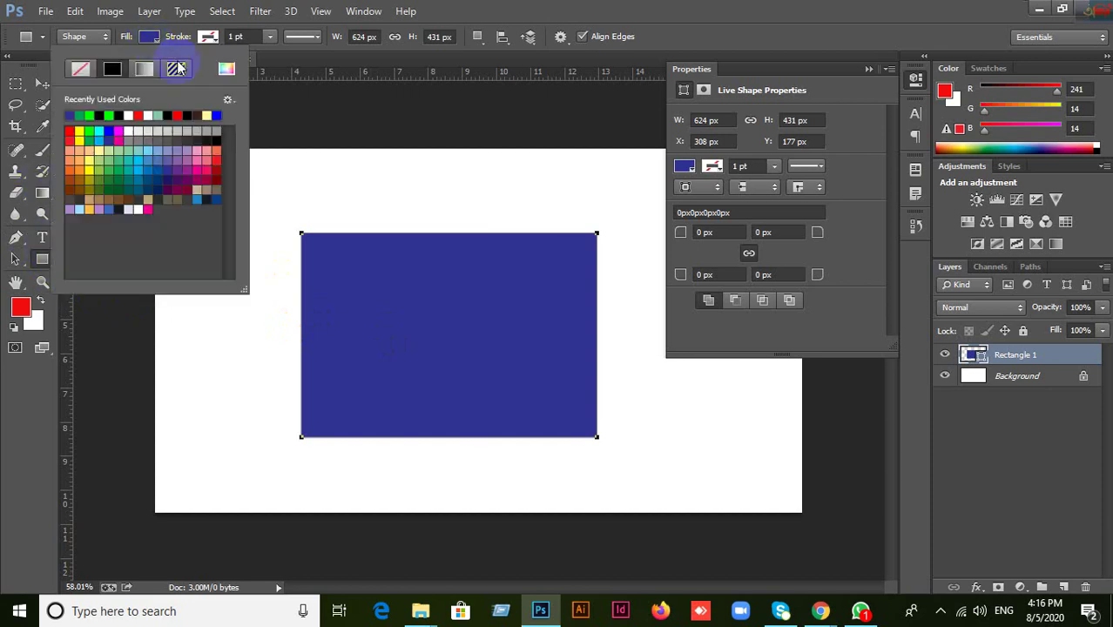
left_click(852, 271)
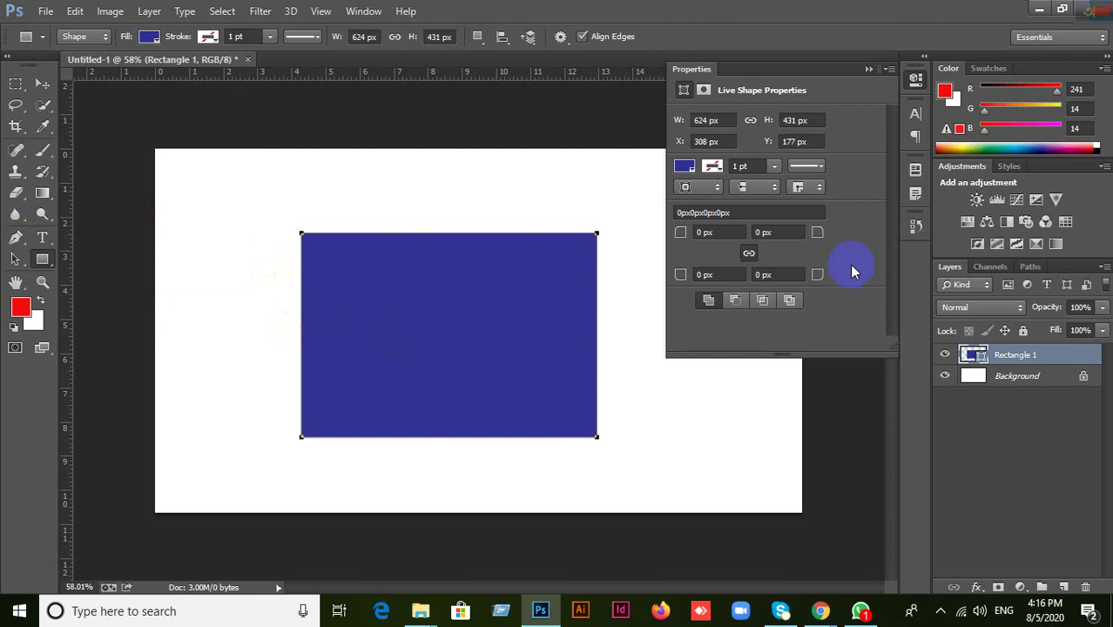
double_click(1064, 361)
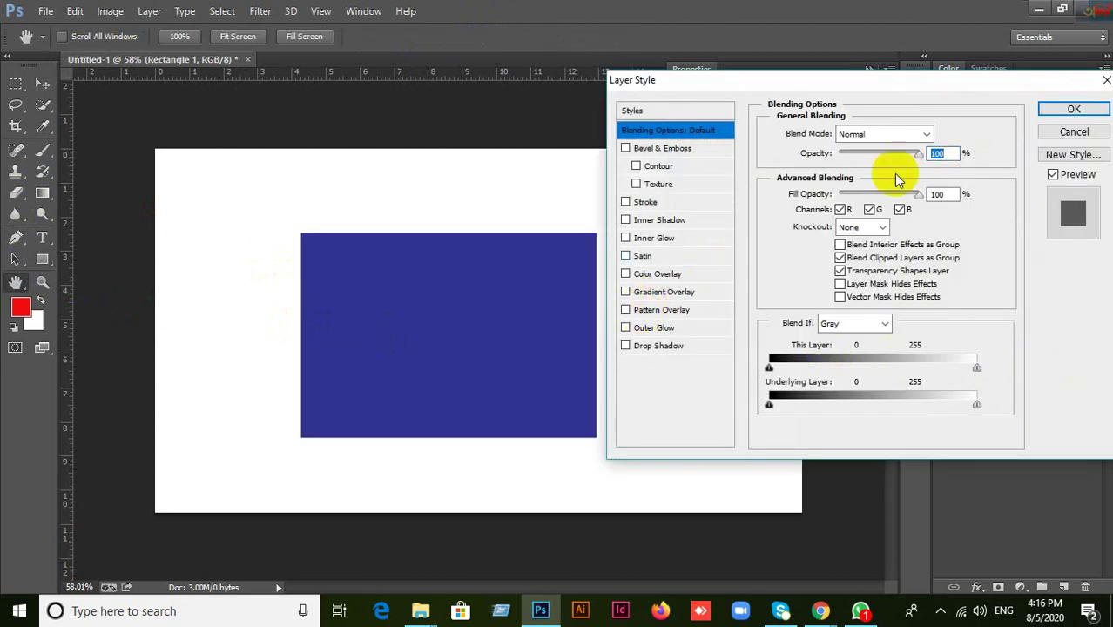
left_click(1064, 135)
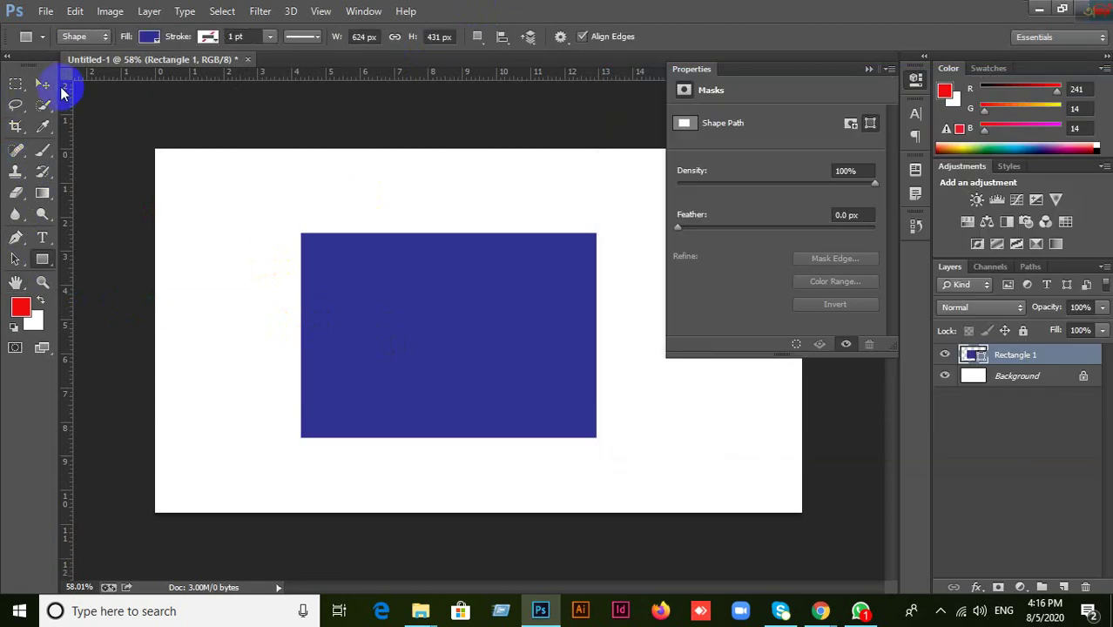
Step: Shift the blue rectangle slightly to the left, delete it and collapse its properties display
left_click(42, 83)
left_click(531, 346)
left_click_drag(529, 341, 509, 340)
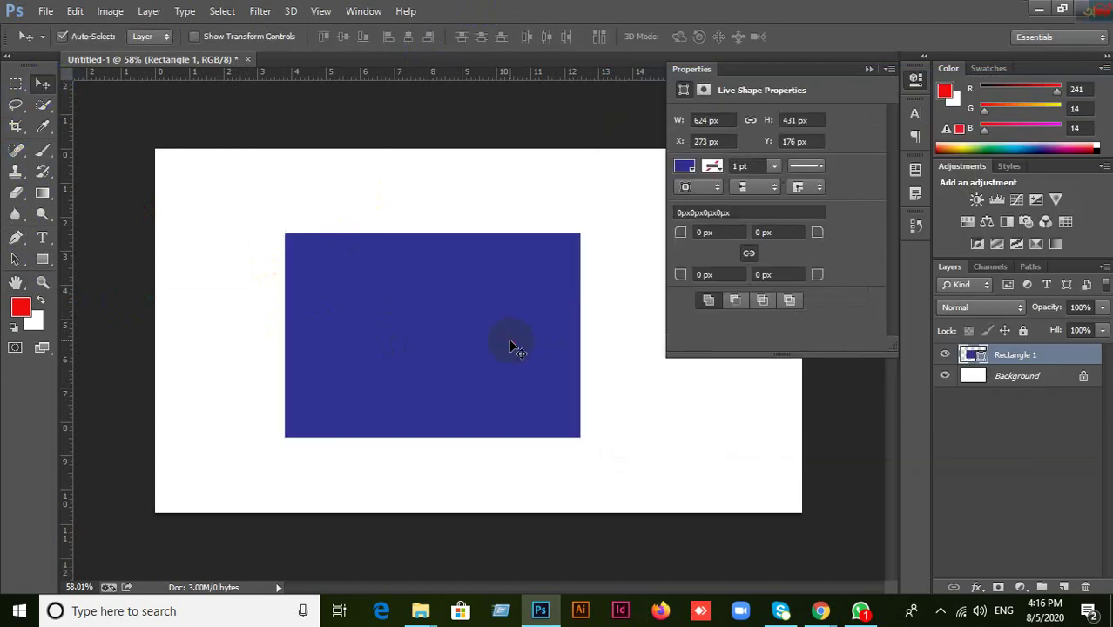
key("Delete")
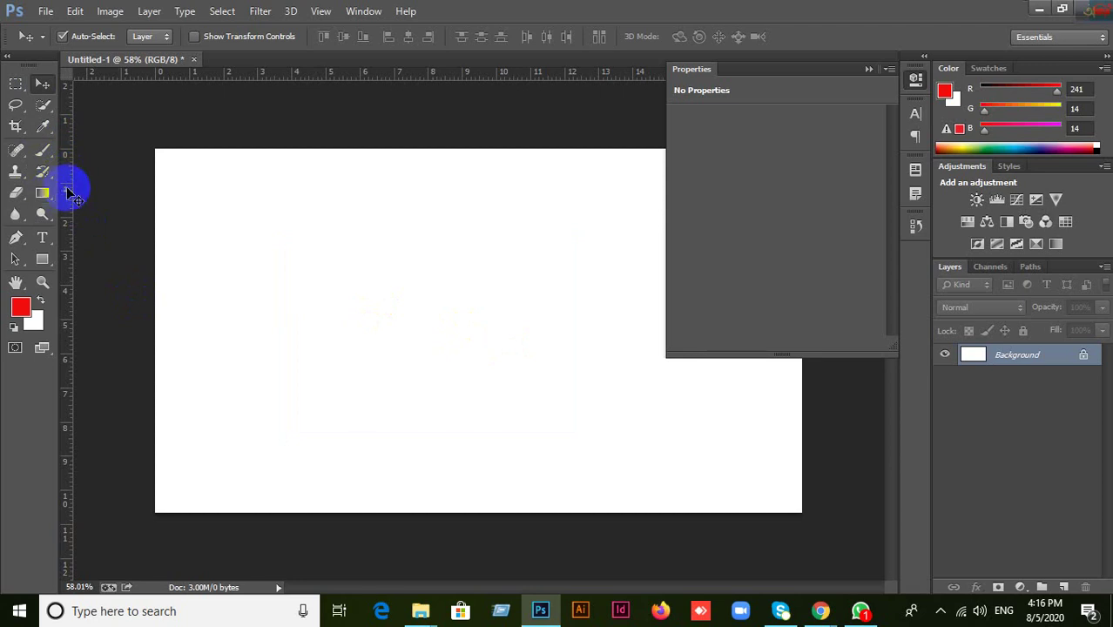
left_click(868, 69)
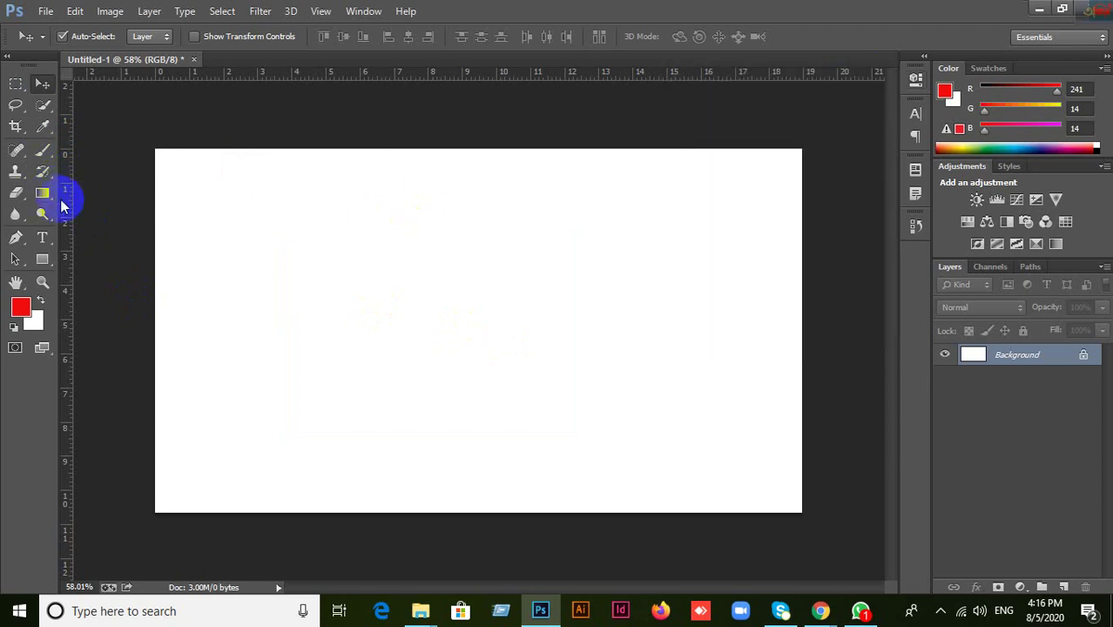
Step: Add a new layer and fill it with a red-to-white linear gradient running diagonally down from the canvas's upper left
left_click_drag(48, 198, 95, 186)
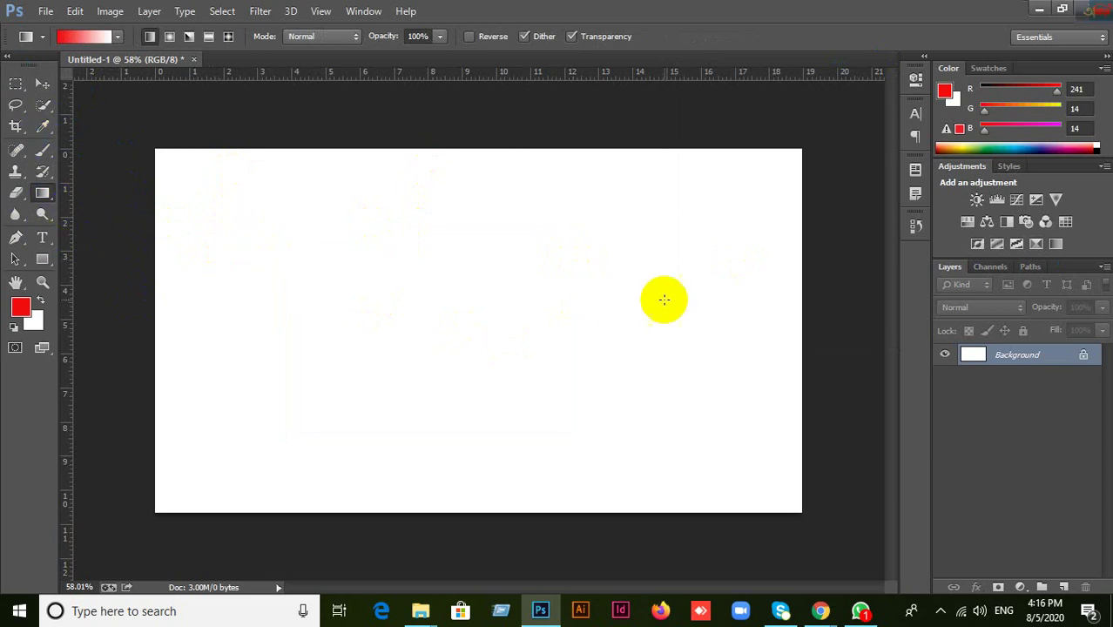
left_click(1062, 587)
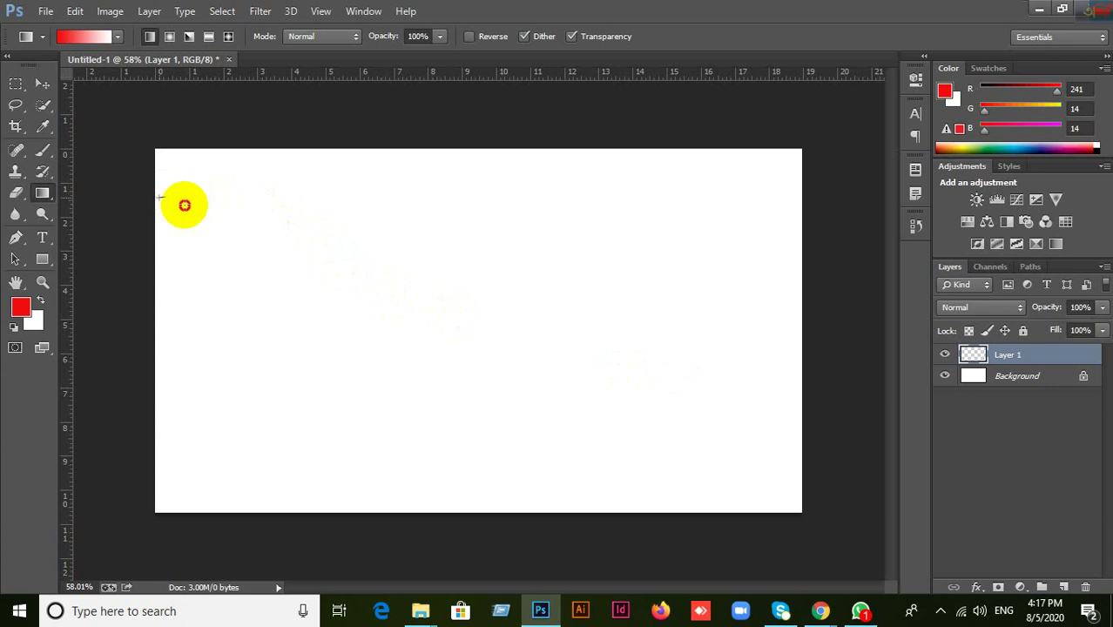
left_click_drag(159, 197, 666, 415)
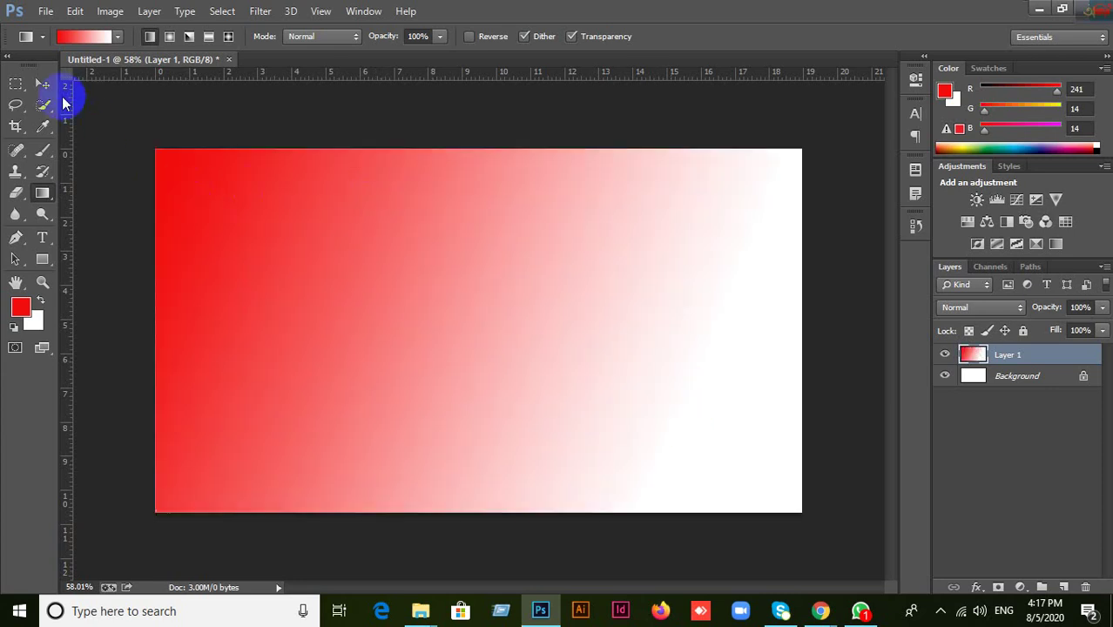
Step: Move the gradient layer slightly up and to the left, and delete the layer
left_click(43, 84)
left_click_drag(596, 365, 567, 344)
left_click(1084, 587)
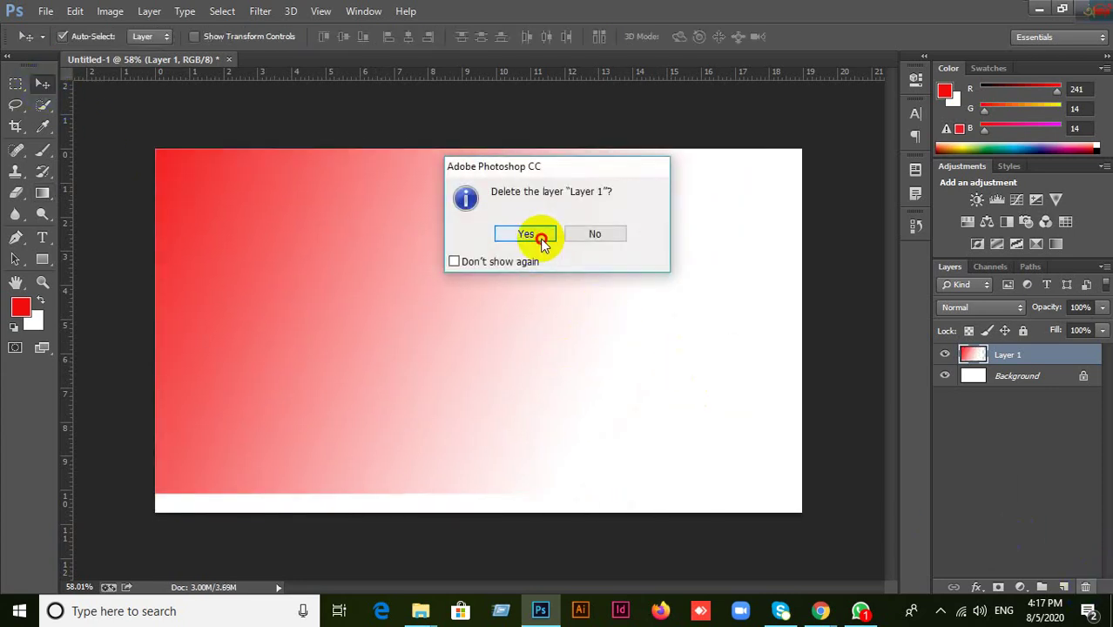
left_click(526, 234)
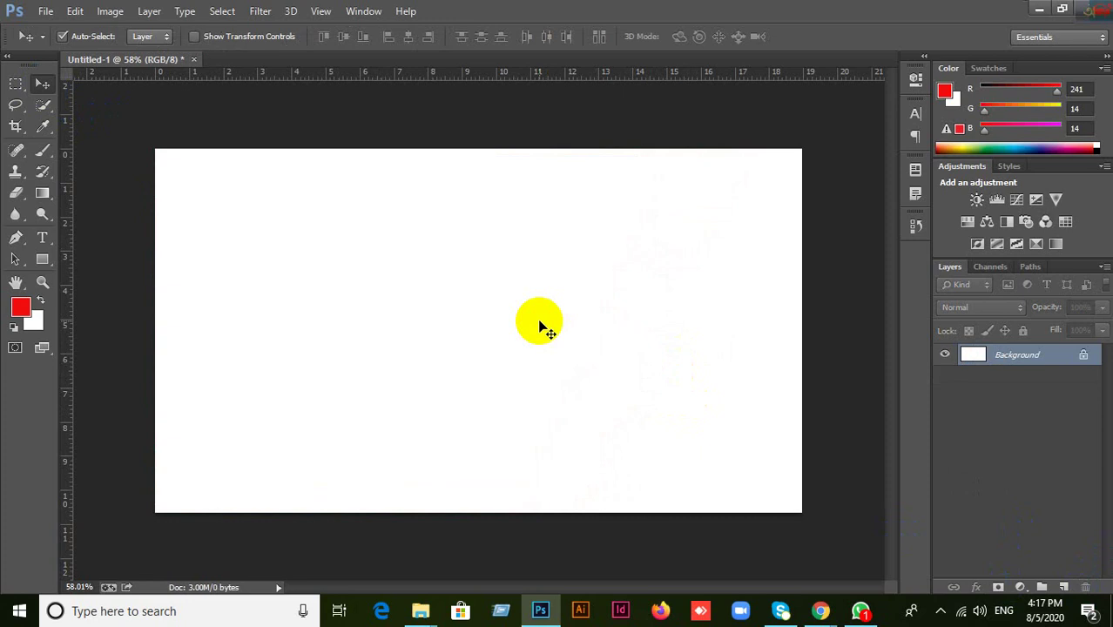
Step: Activate the Gradient tool and set the foreground colour to blue-violet 440ef1
left_click(42, 193)
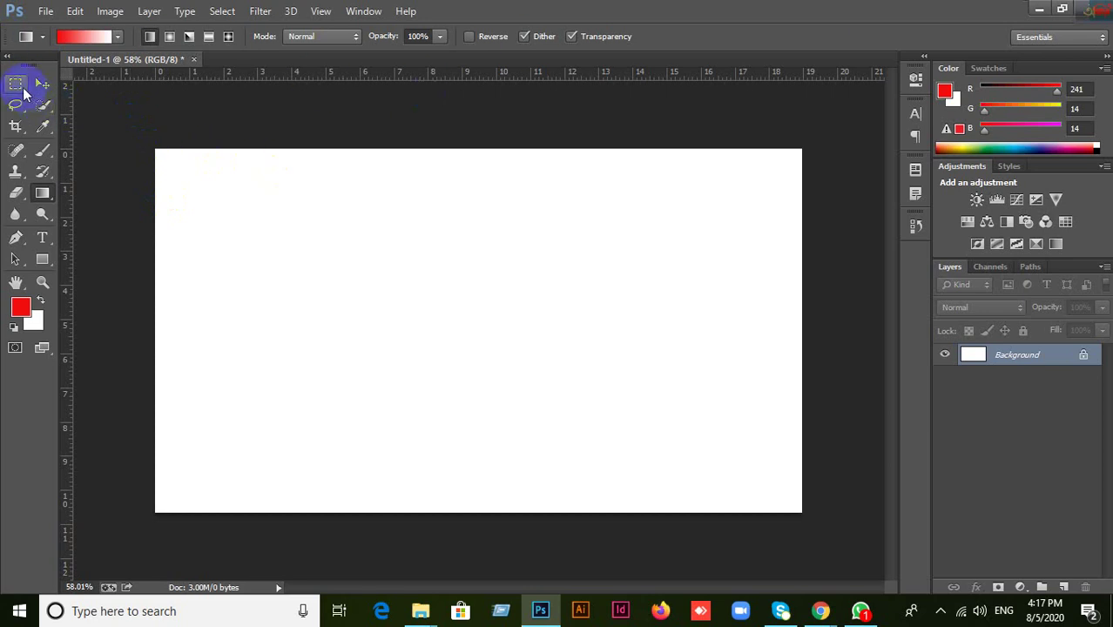
left_click(19, 86)
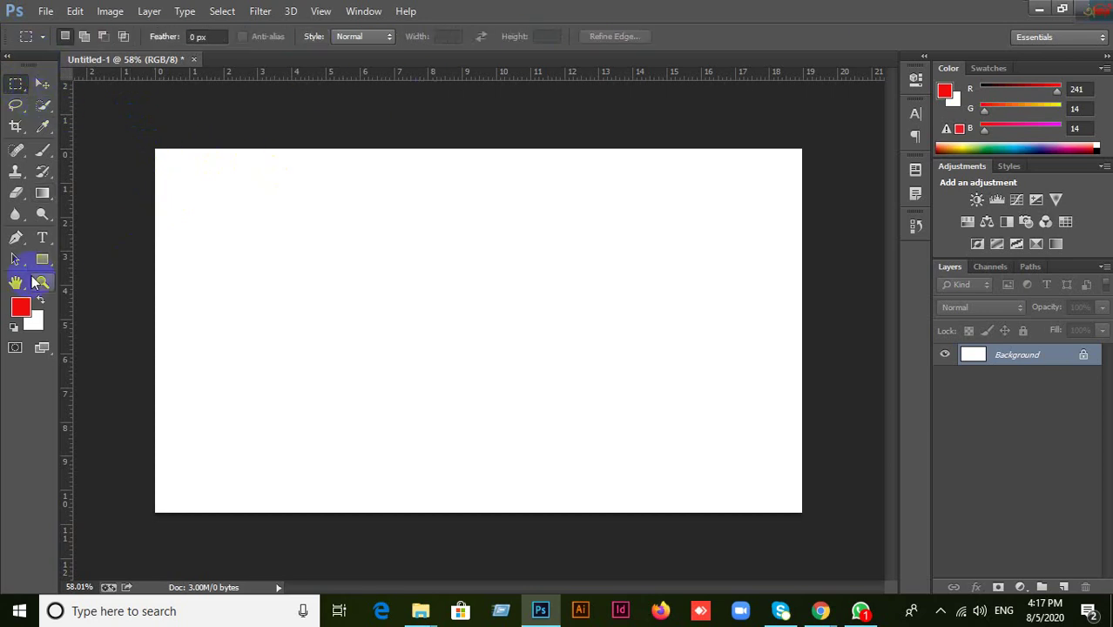
left_click(44, 194)
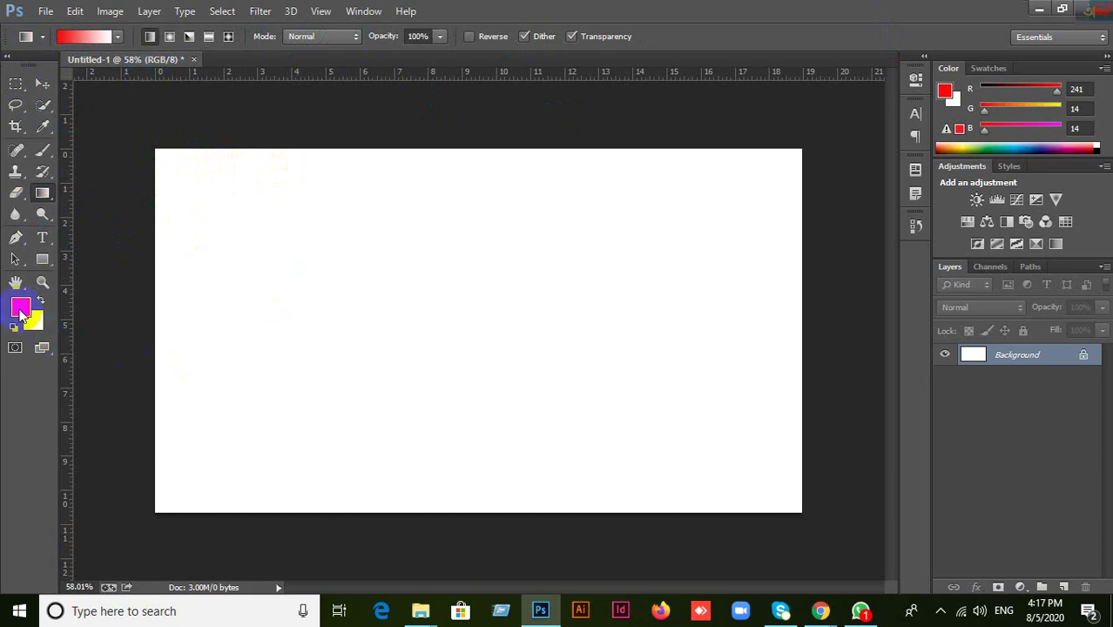
left_click(21, 308)
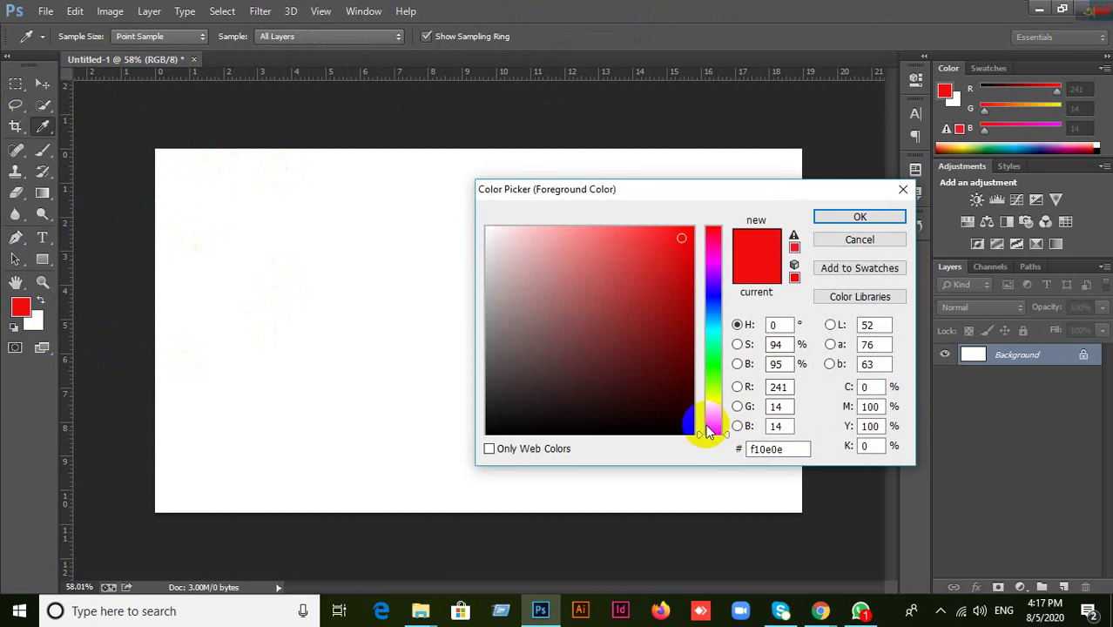
left_click(713, 288)
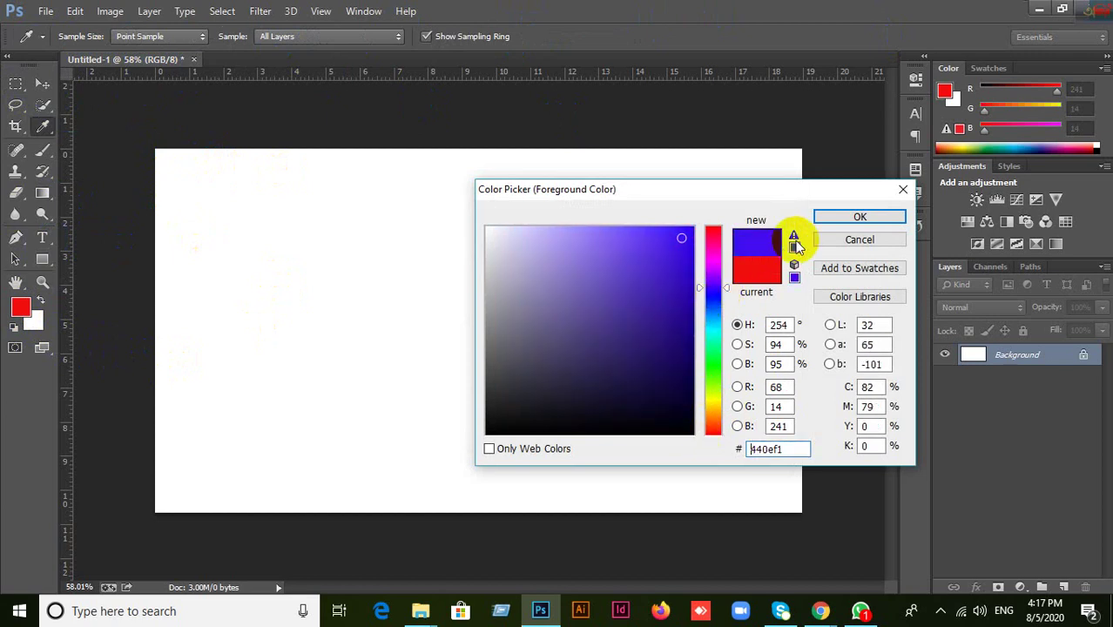
key("Return")
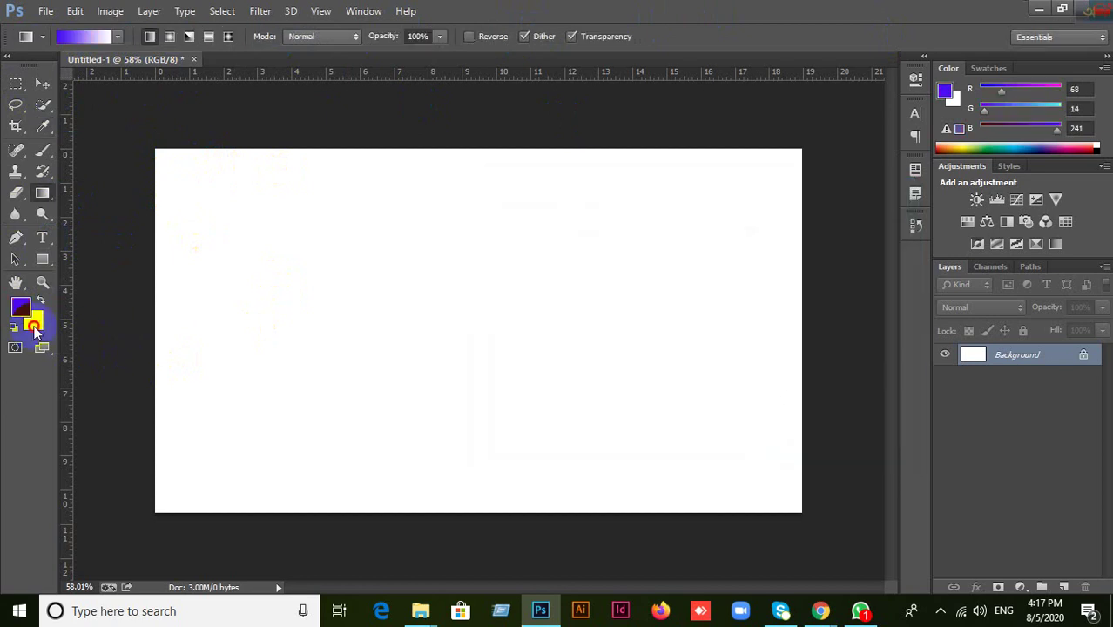
Step: Set the background colour to near-black 100f0f
left_click(34, 324)
left_click(493, 422)
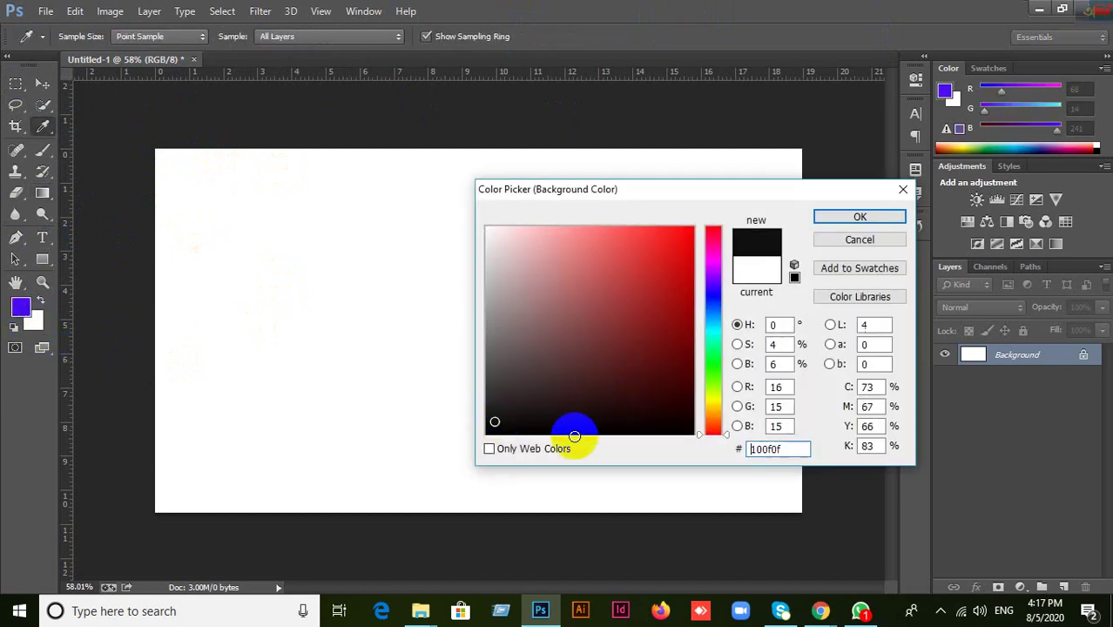
left_click(892, 216)
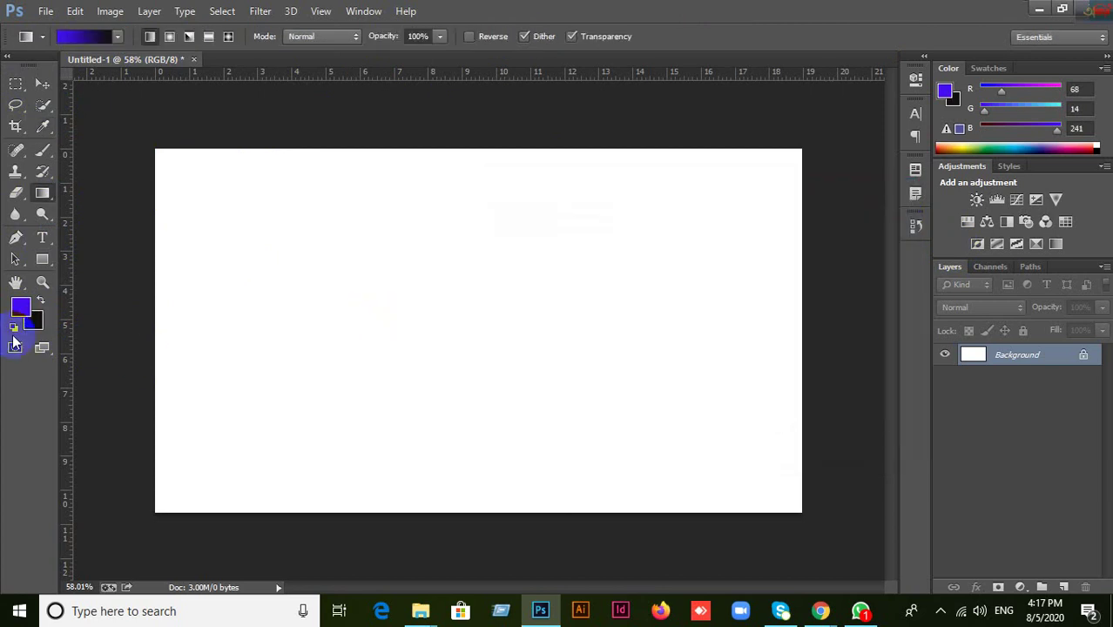
Step: Choose the Foreground to Background gradient preset, draw a short linear gradient across the canvas's left half, and undo it
left_click(81, 39)
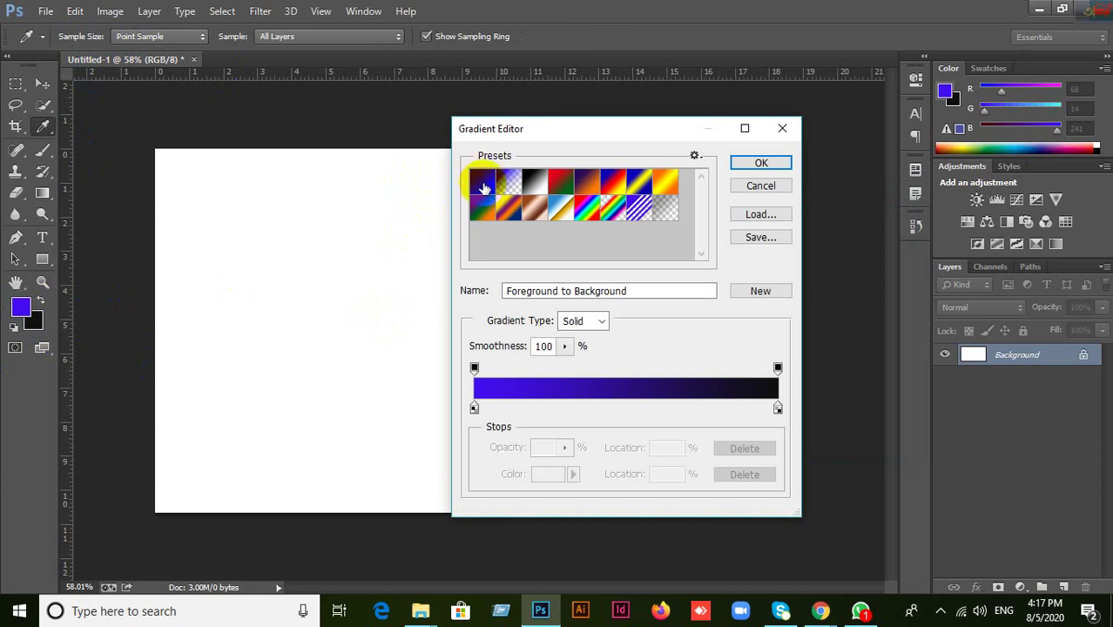
mouse_move(476, 188)
left_mouse_down()
mouse_move(643, 211)
mouse_move(630, 244)
mouse_move(517, 184)
mouse_move(477, 185)
left_mouse_up()
left_click(766, 164)
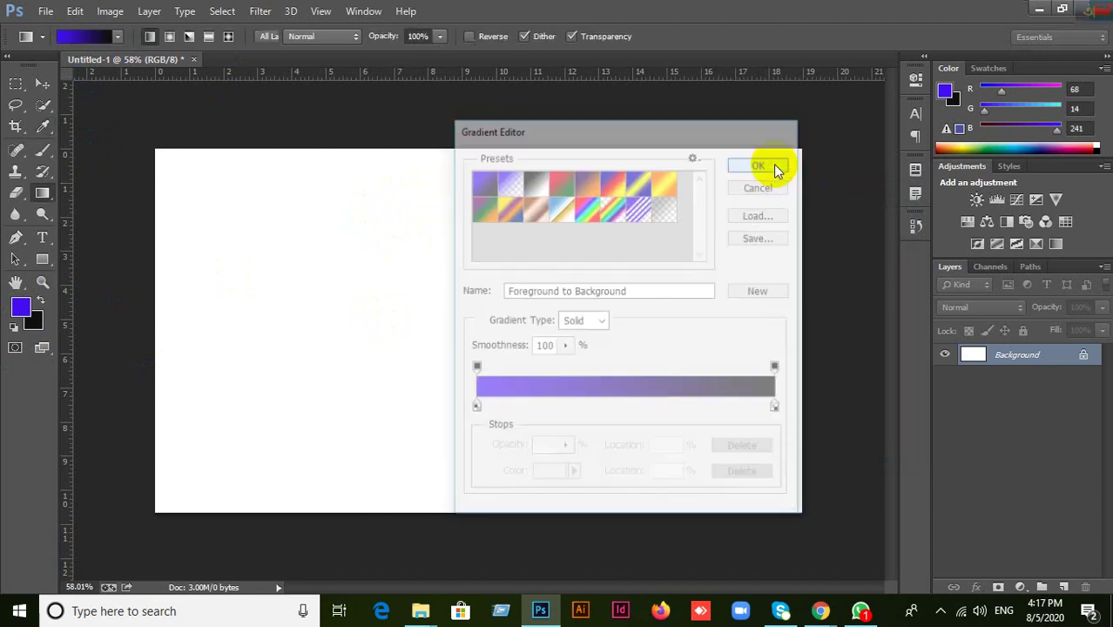
left_click_drag(172, 319, 514, 355)
key("ctrl+z")
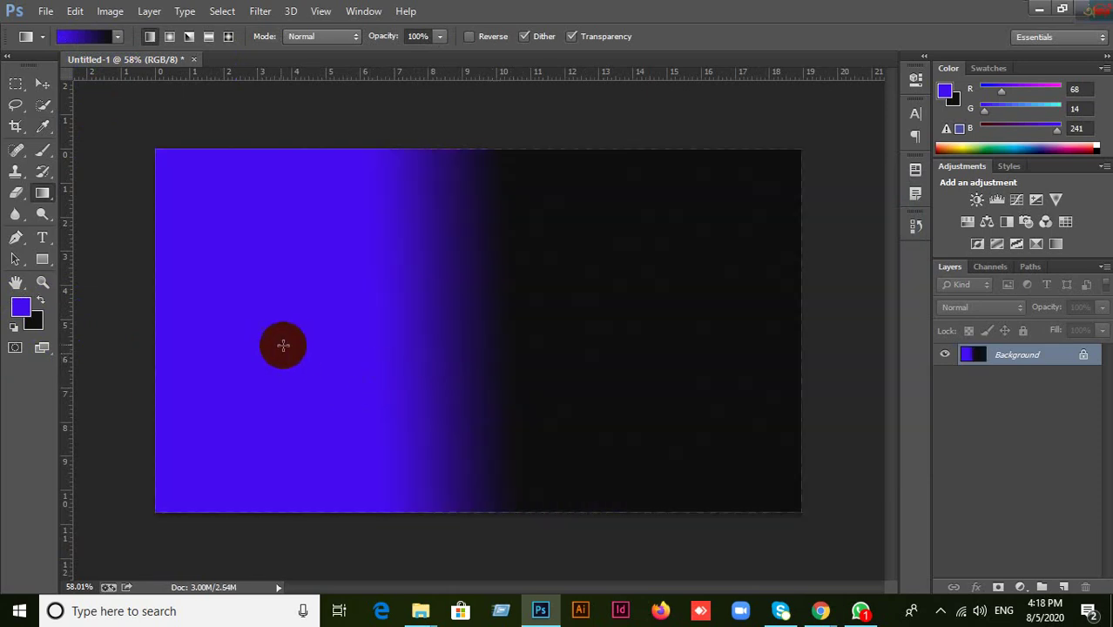
Step: Fill the Background layer with the blue-to-black gradient across its full width, and redraw it diagonally from corner to corner
left_click_drag(154, 325, 804, 323)
left_click_drag(804, 322, 804, 322)
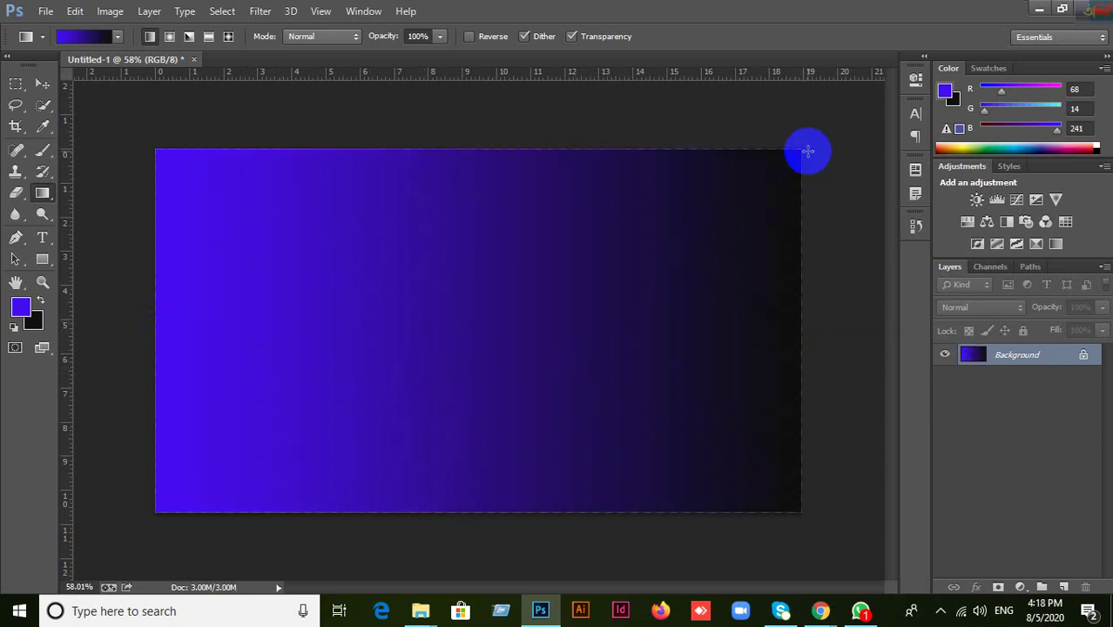
left_click_drag(784, 151, 143, 520)
left_click_drag(146, 144, 832, 511)
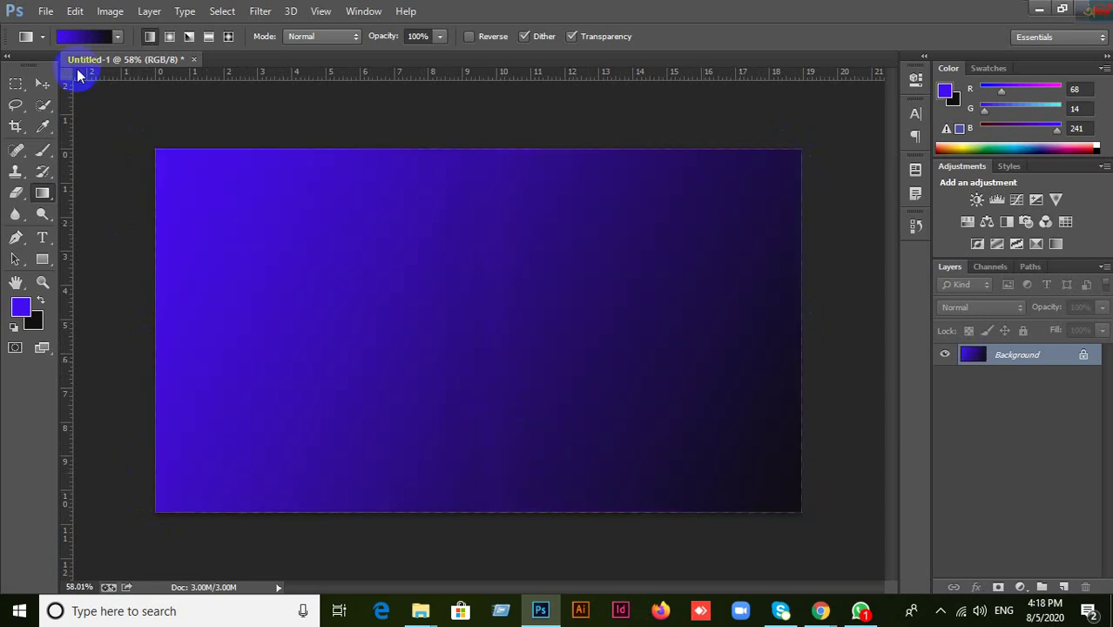
Step: Keep the Foreground to Background preset and redraw the gradient vertically, from blue at the canvas's top edge to black at its bottom
right_click(41, 195)
left_click(87, 189)
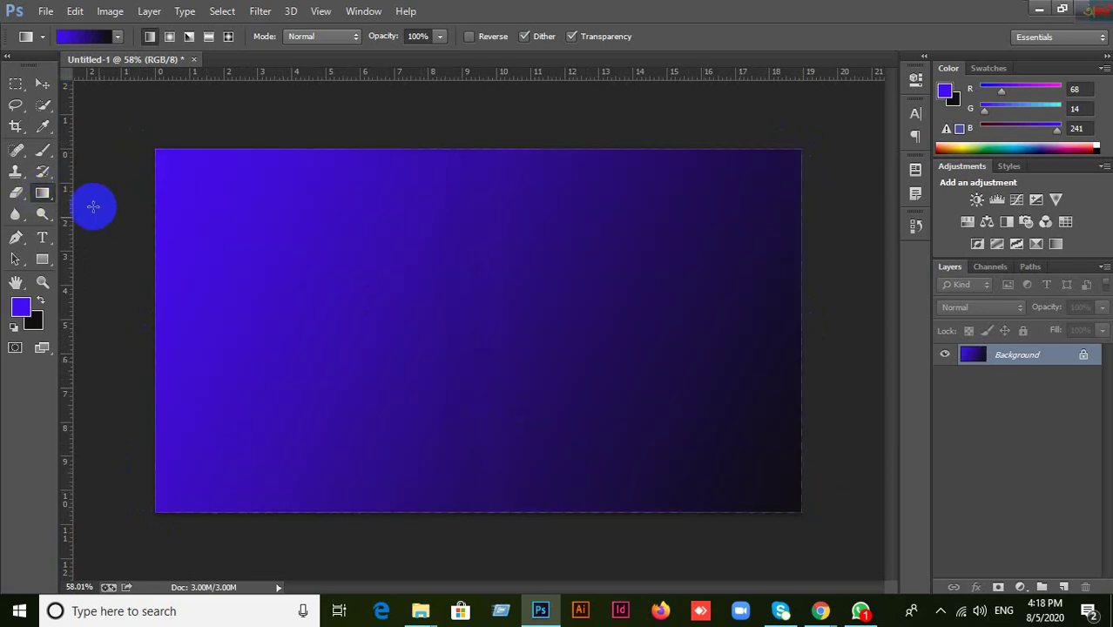
left_click(82, 39)
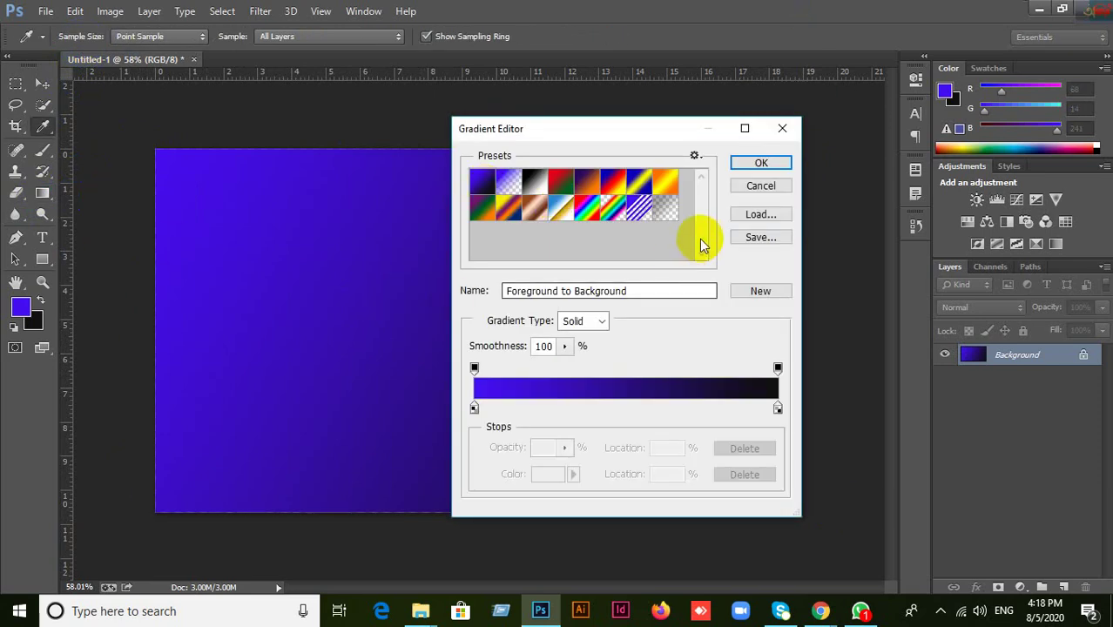
left_click(759, 165)
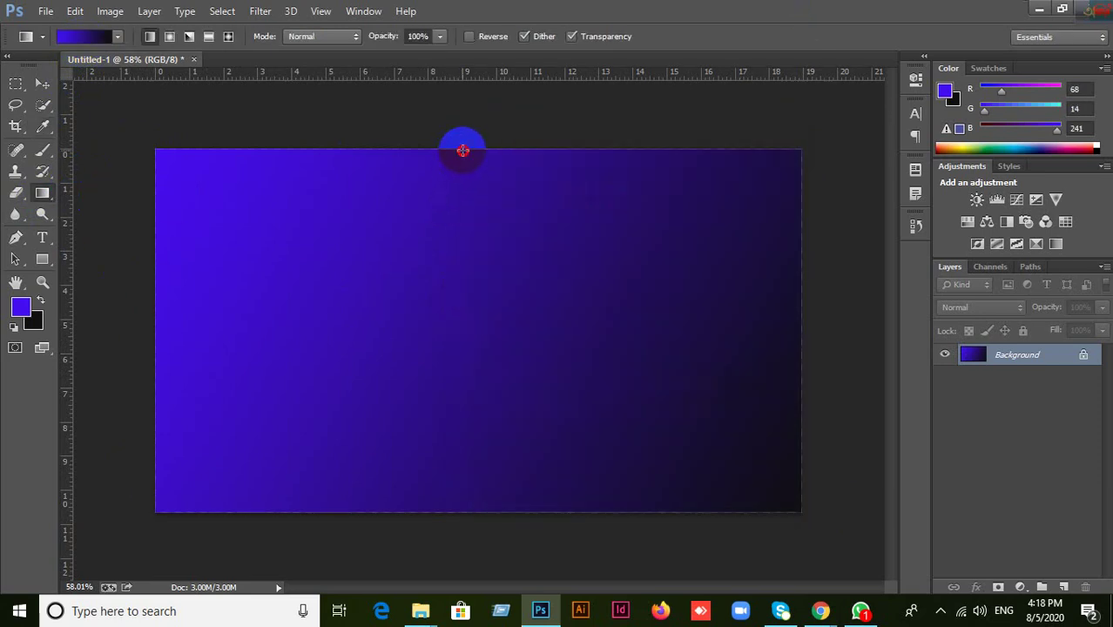
left_click_drag(457, 466, 454, 514)
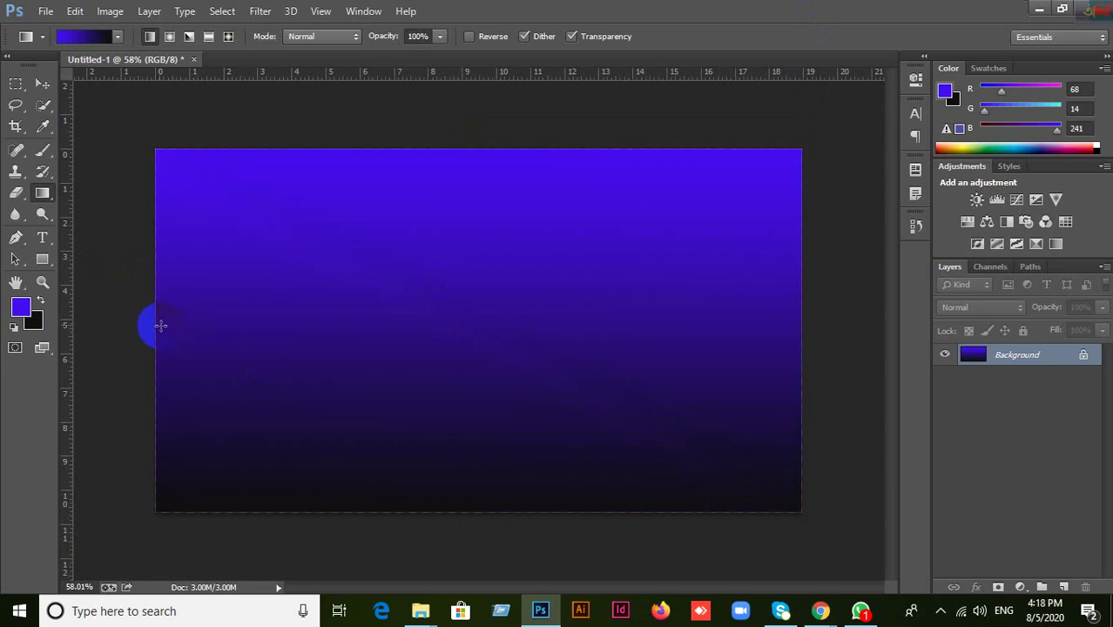
Step: Redraw the horizontal blue-to-black gradient at different lengths, ending with one spanning the canvas's full width
left_click_drag(818, 326, 819, 326)
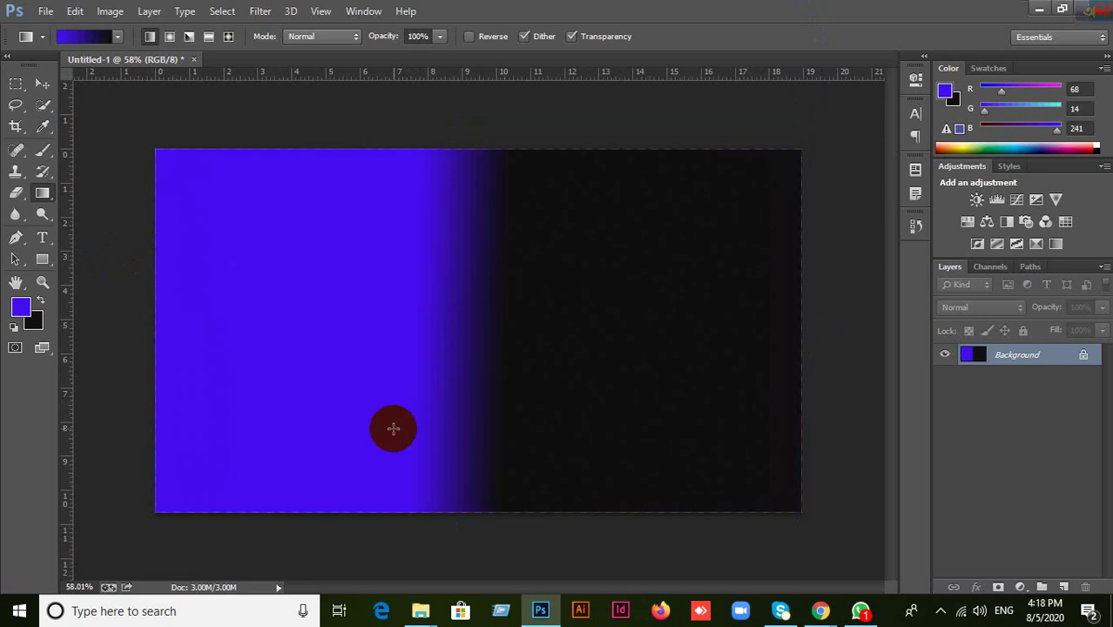
left_click_drag(321, 347, 472, 346)
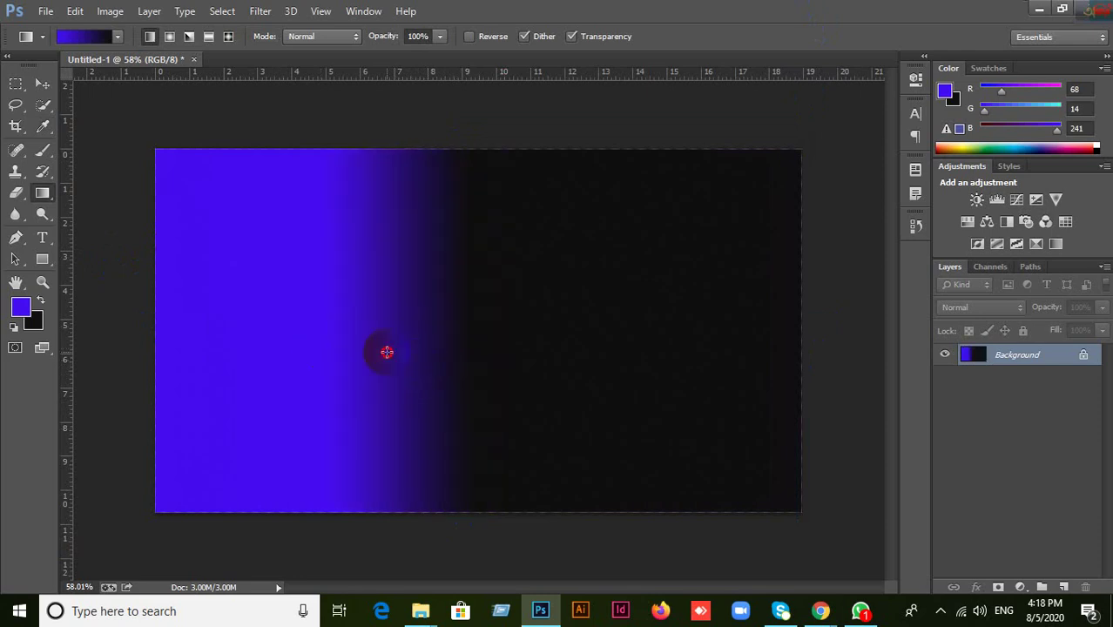
left_click_drag(387, 351, 481, 351)
left_click_drag(157, 342, 801, 323)
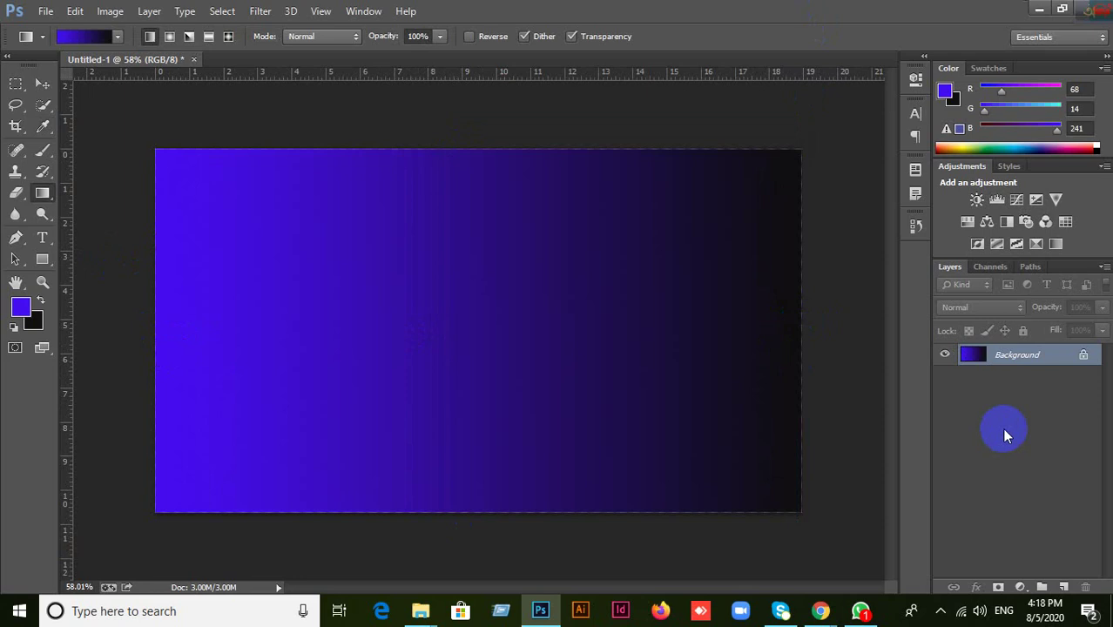
Step: Choose the Blue, Red, Yellow gradient preset and redraw it over the Background layer in several diagonal directions
left_click(87, 38)
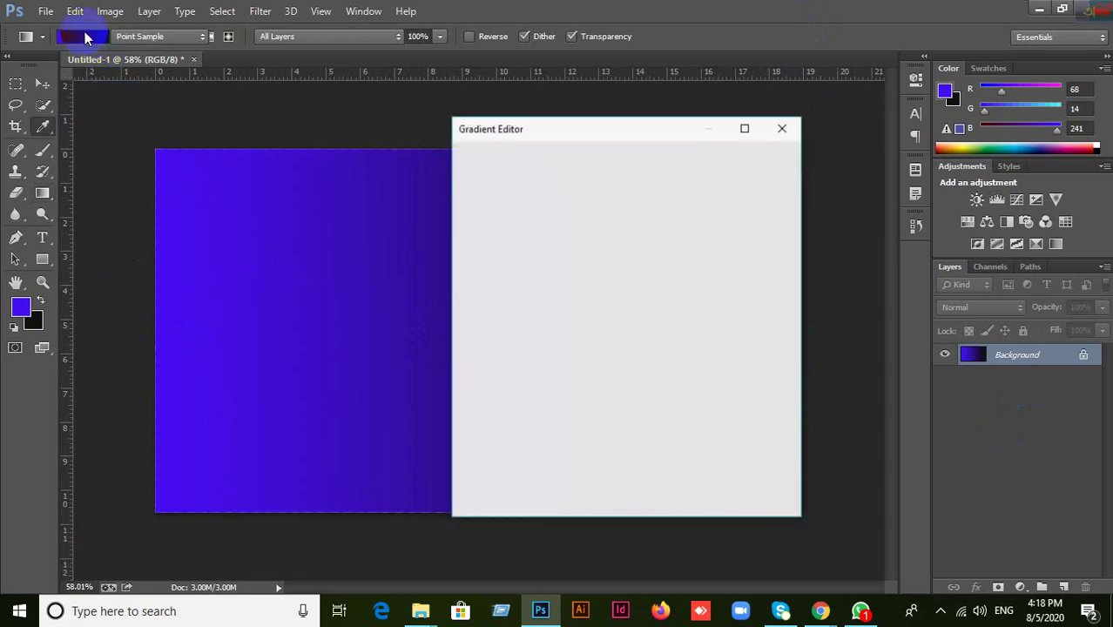
left_click(612, 188)
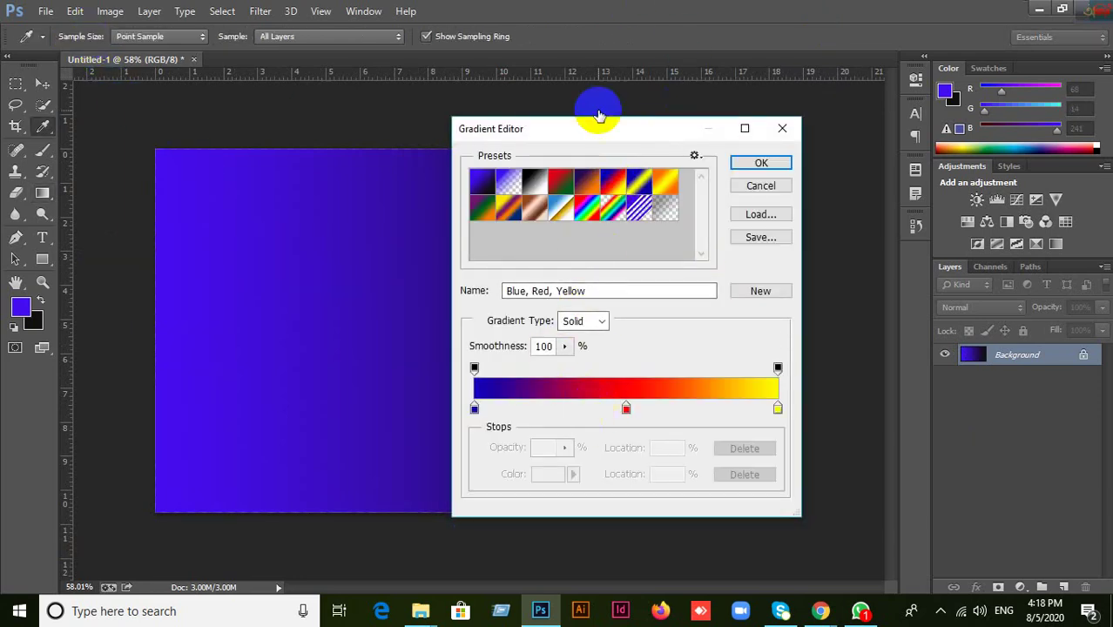
left_click(759, 164)
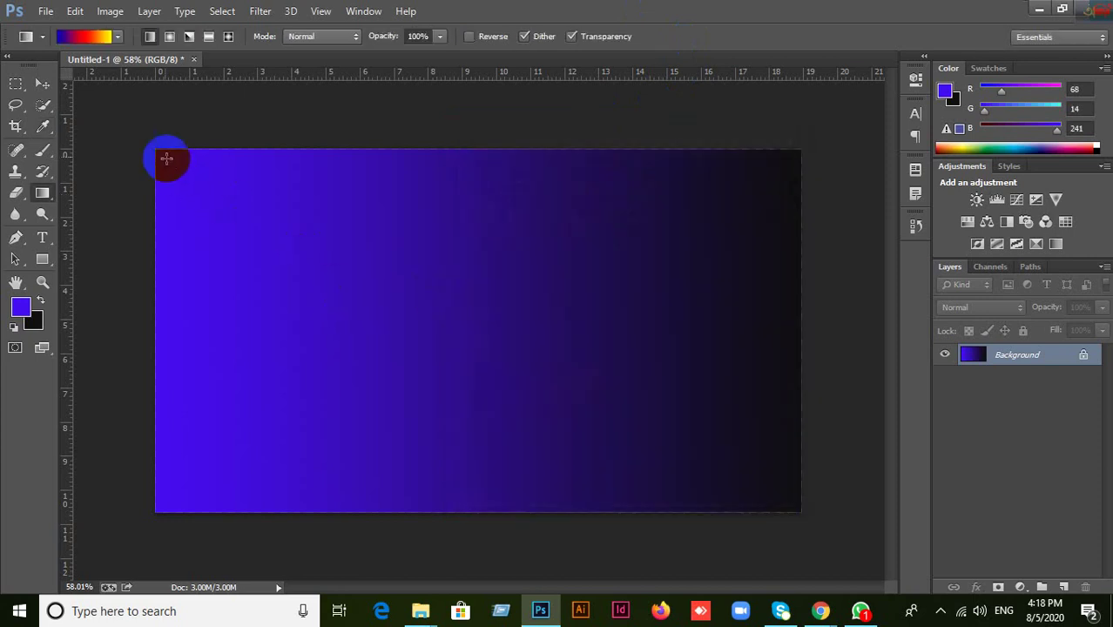
left_click_drag(154, 149, 820, 527)
left_click_drag(161, 484, 670, 196)
left_click_drag(224, 224, 801, 349)
left_click_drag(762, 271, 383, 457)
Step: Choose the Spectrum gradient preset and draw it diagonally down from the canvas's upper-left corner
left_click(75, 35)
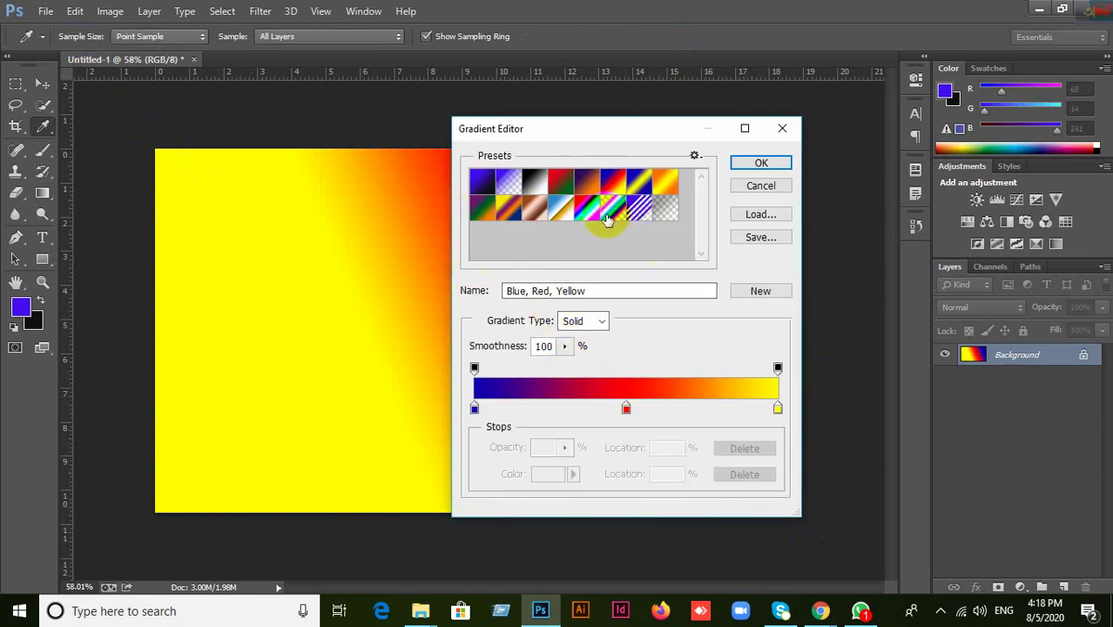
left_click(586, 213)
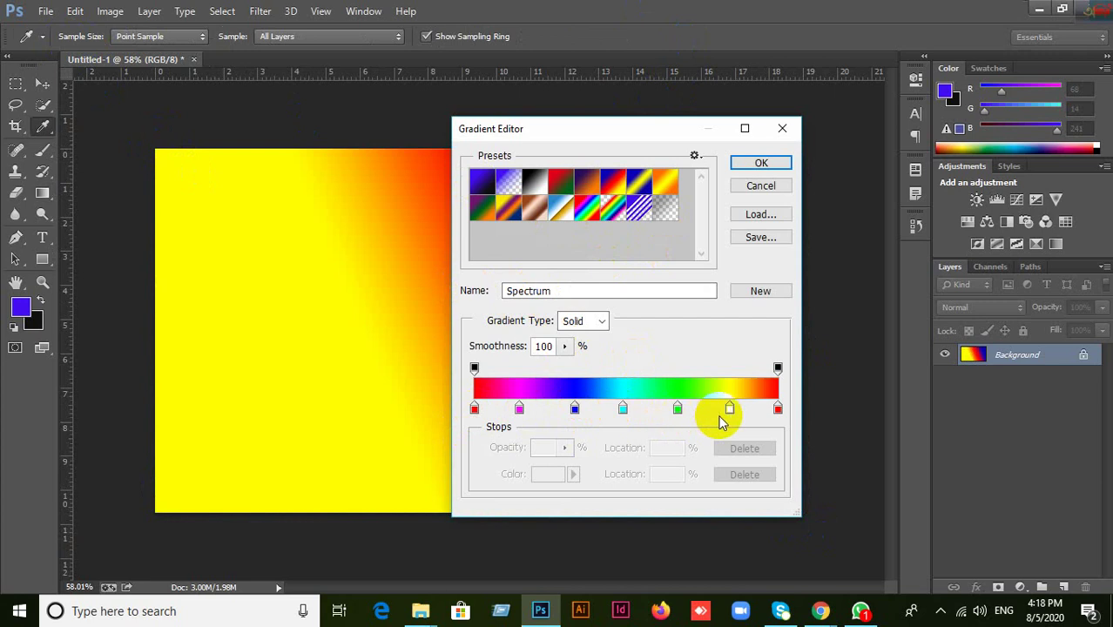
left_click(758, 165)
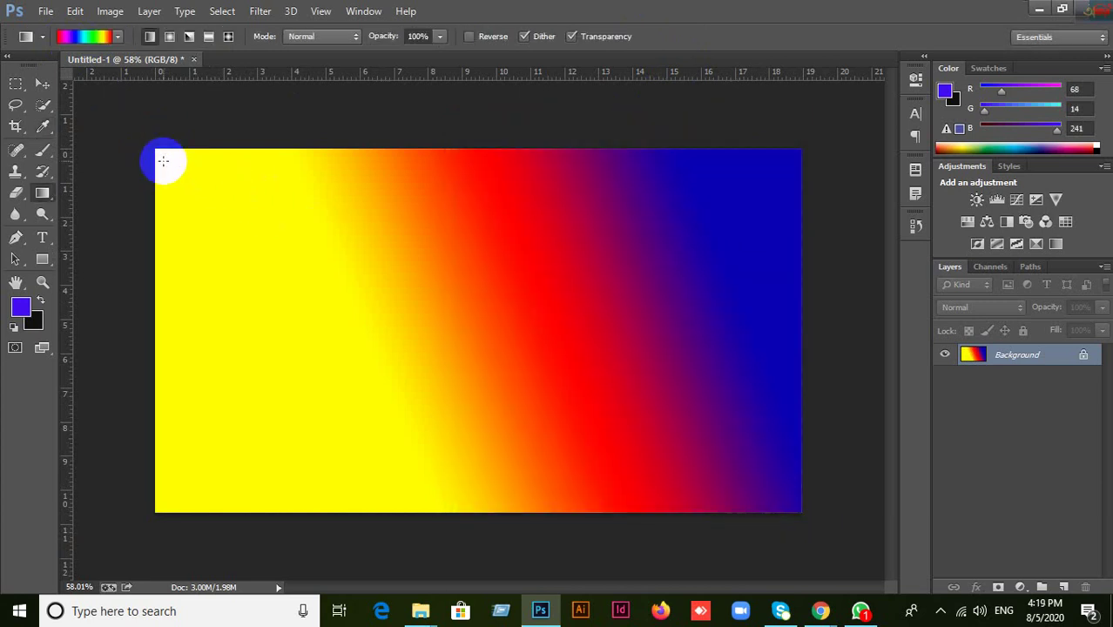
left_click_drag(163, 161, 662, 392)
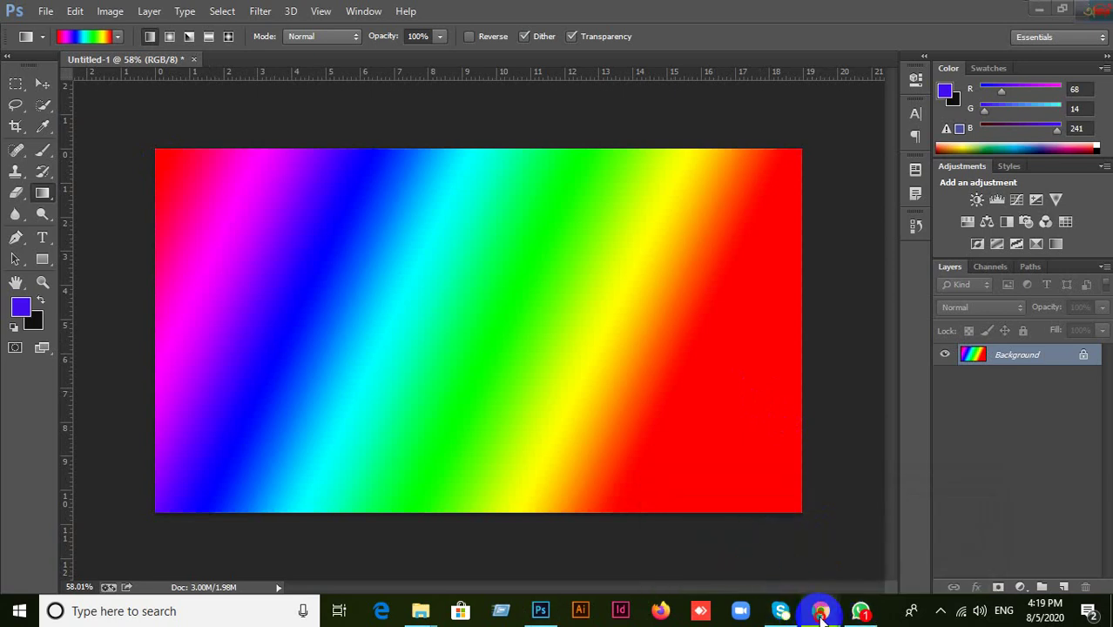
Step: Switch to the Google Meet call in Chrome to check the presentation, and return to Photoshop
left_click(791, 575)
left_click(732, 385)
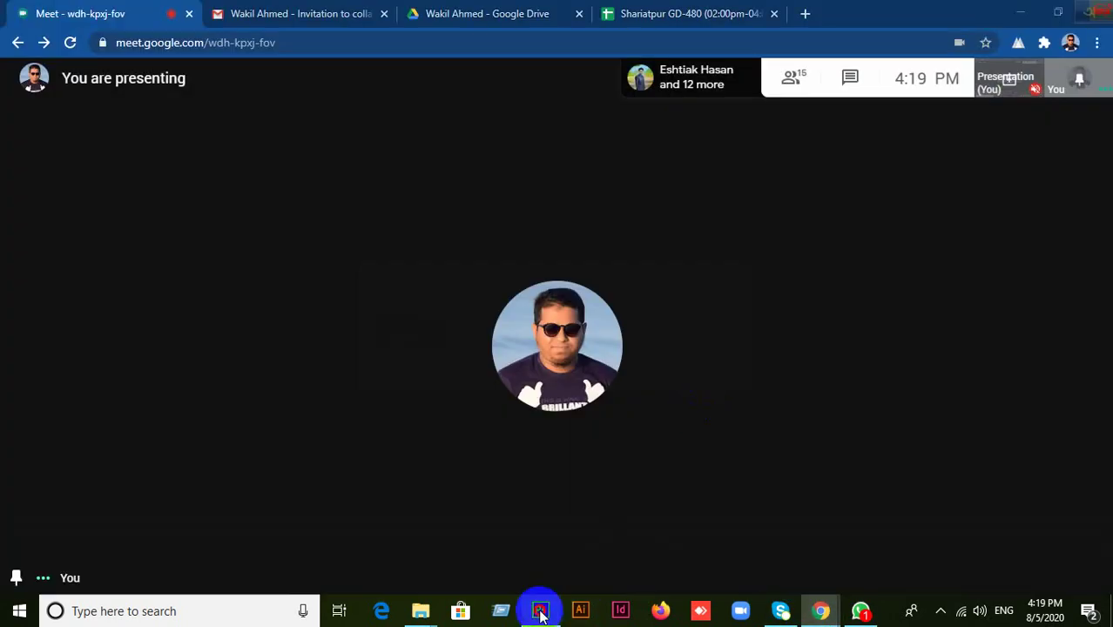
left_click(539, 610)
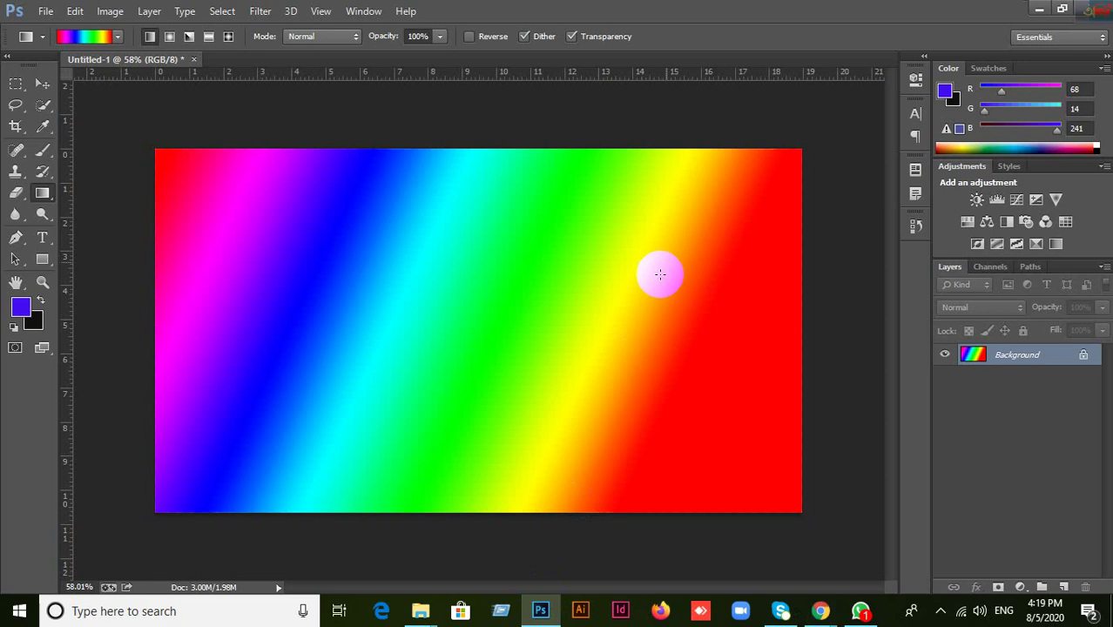
Step: Redraw the Spectrum gradient with shorter diagonal spans, ending with a narrow rainbow band through the middle of the canvas
left_click_drag(685, 232, 432, 352)
left_click_drag(353, 230, 627, 359)
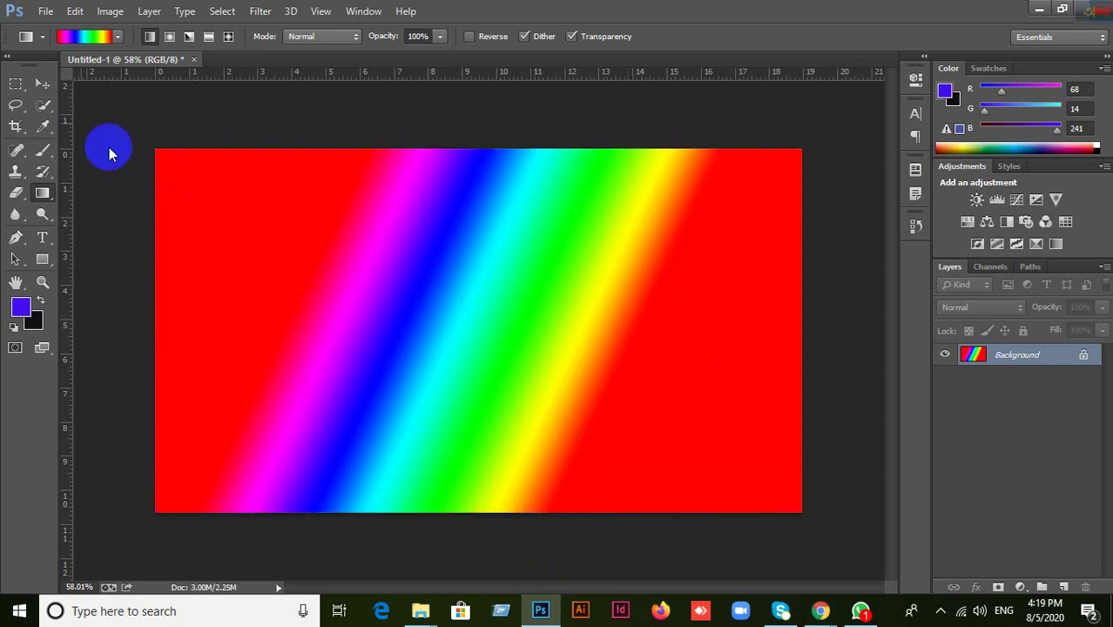
Step: Start a custom gradient from the Foreground to Background preset and change its starting colour stop to deep pink
left_click(86, 37)
left_click(480, 180)
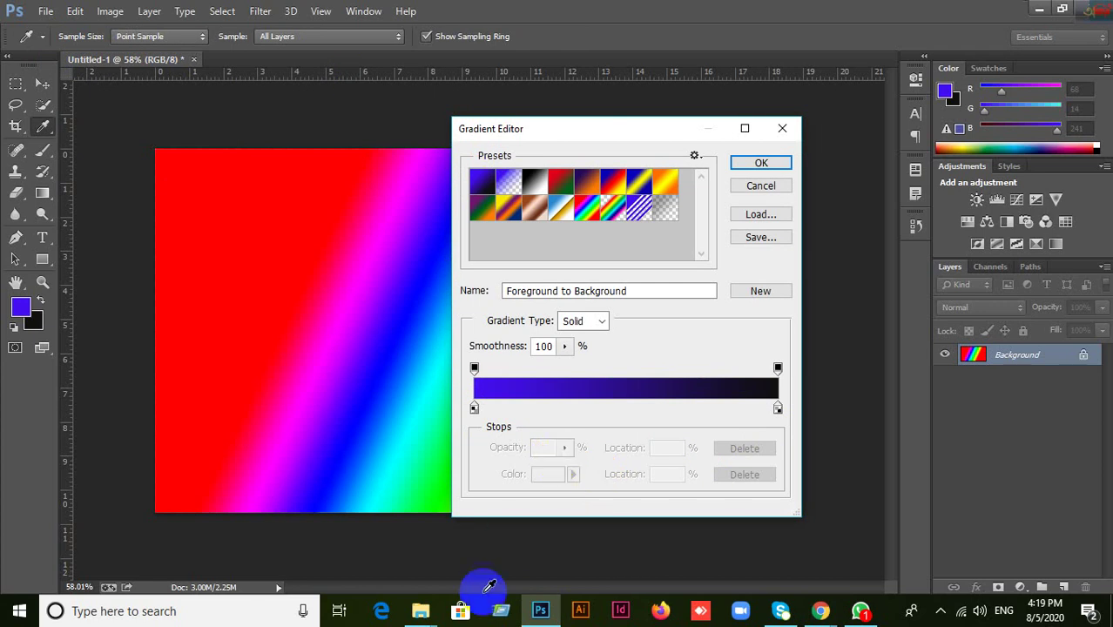
left_click(474, 408)
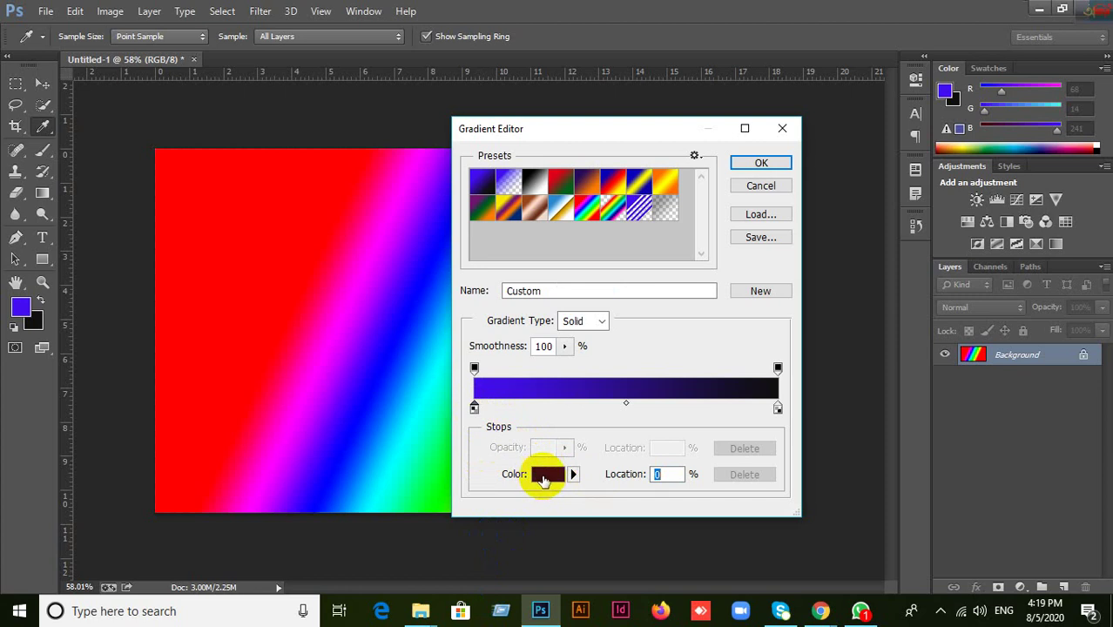
left_click(537, 481)
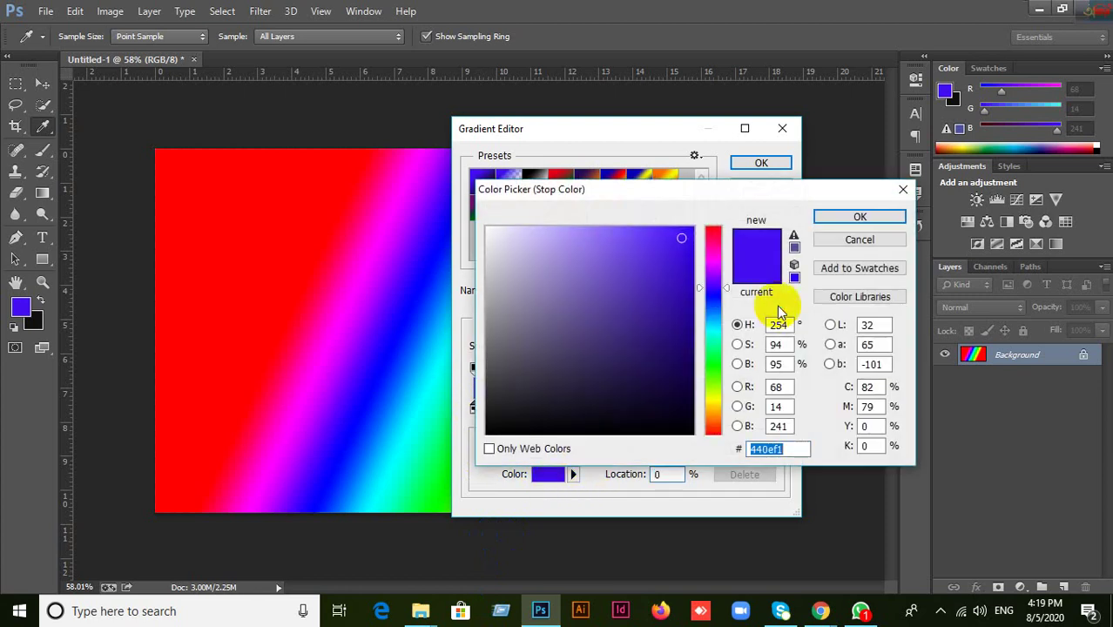
left_click_drag(700, 289, 720, 249)
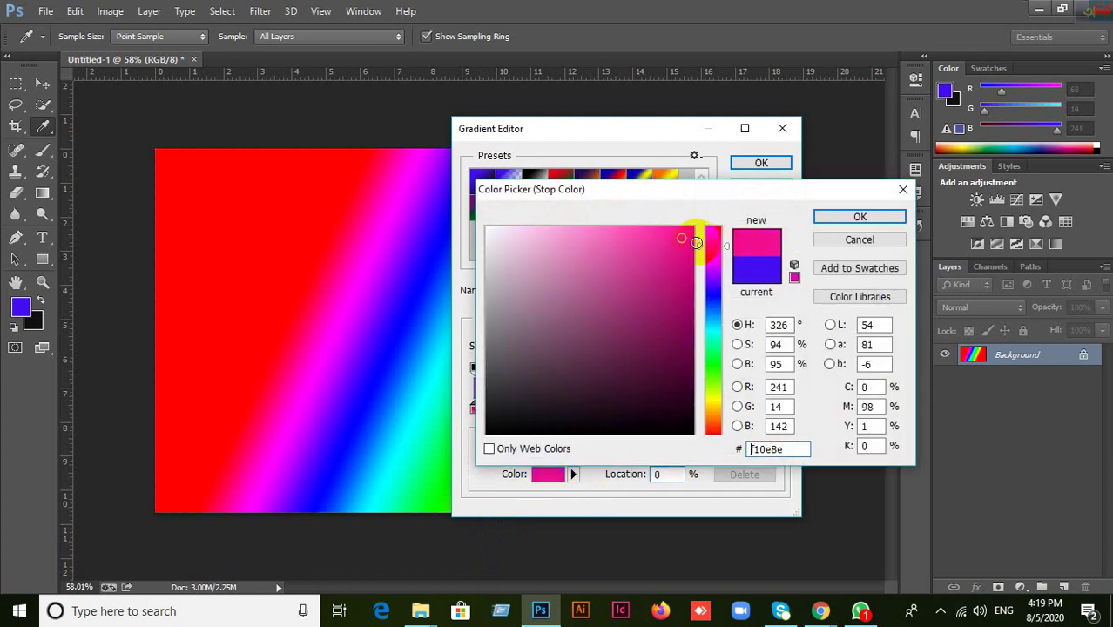
left_click(859, 217)
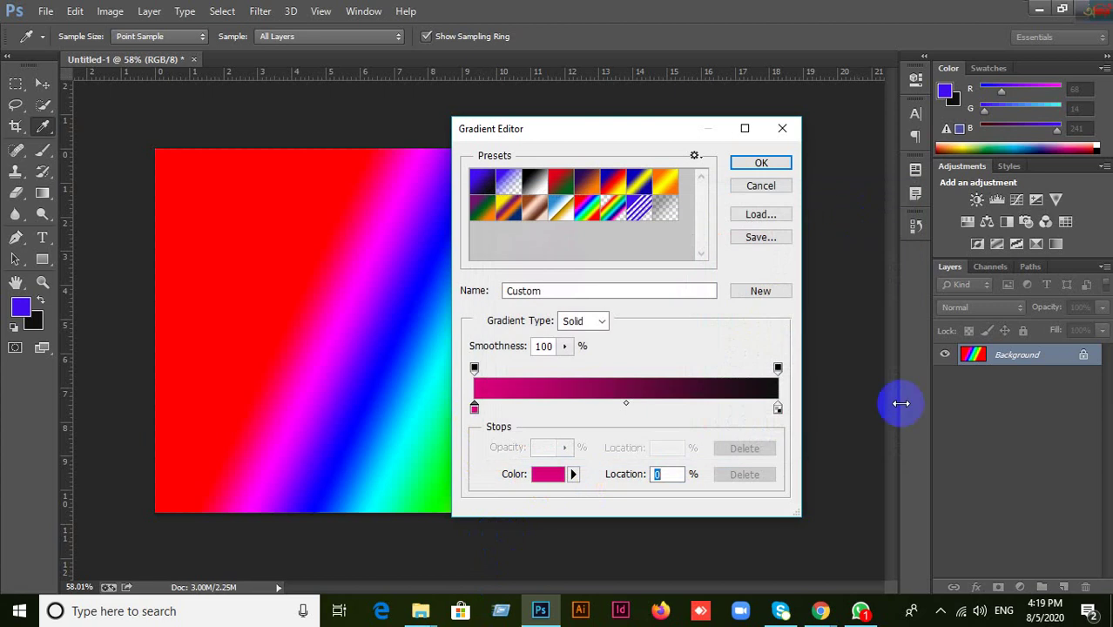
Step: Change the gradient's ending colour stop to bright green 00ff18 and accept the custom gradient
double_click(778, 409)
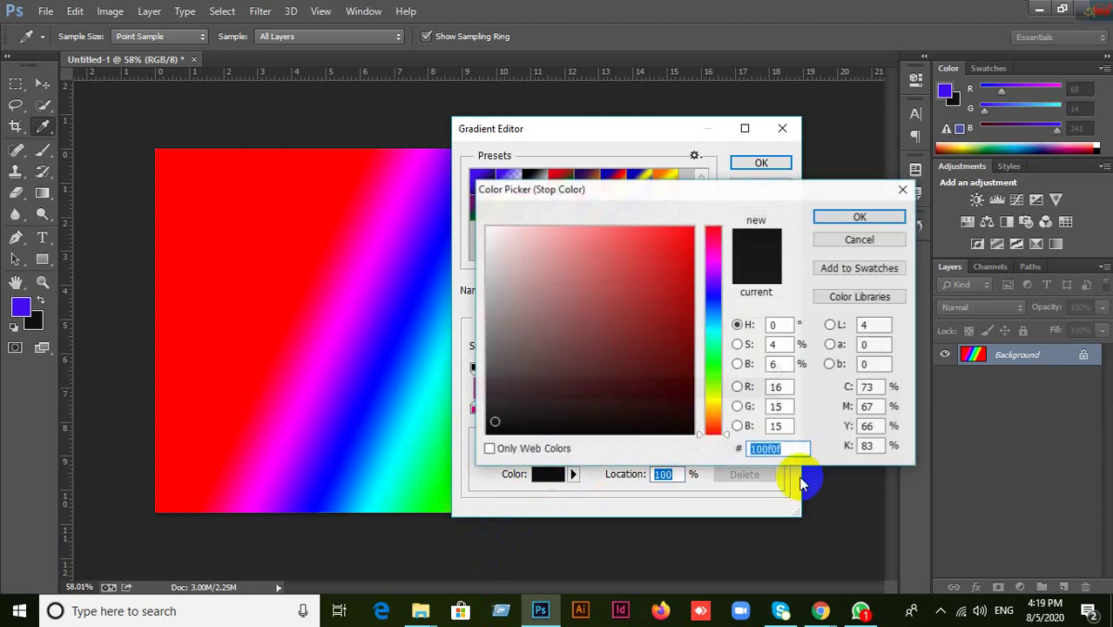
left_click_drag(704, 445, 700, 362)
left_click(688, 232)
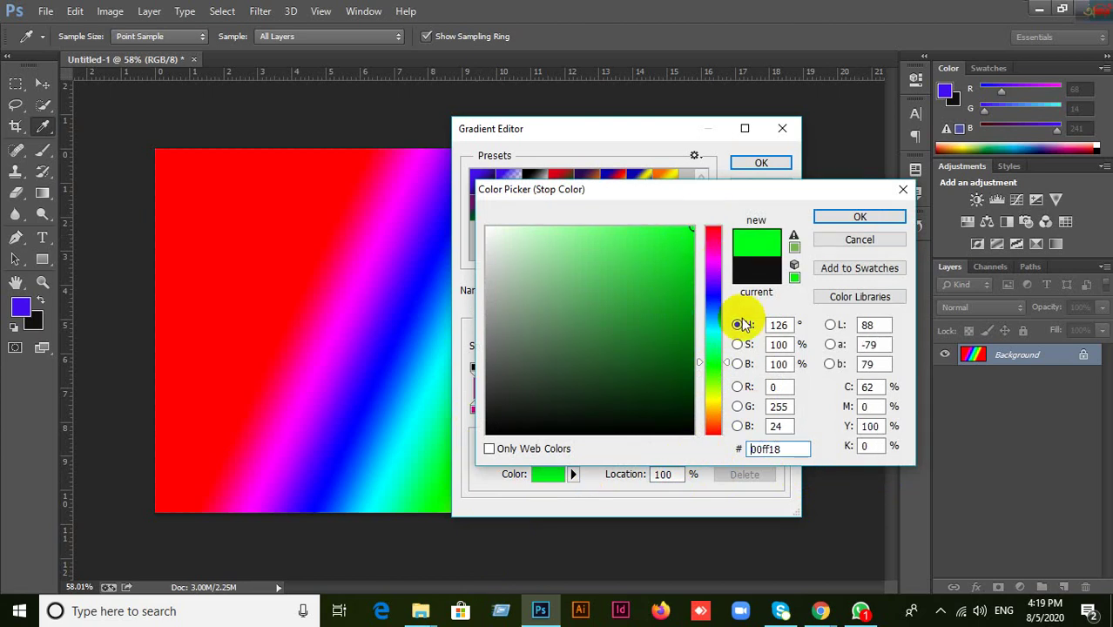
left_click(850, 222)
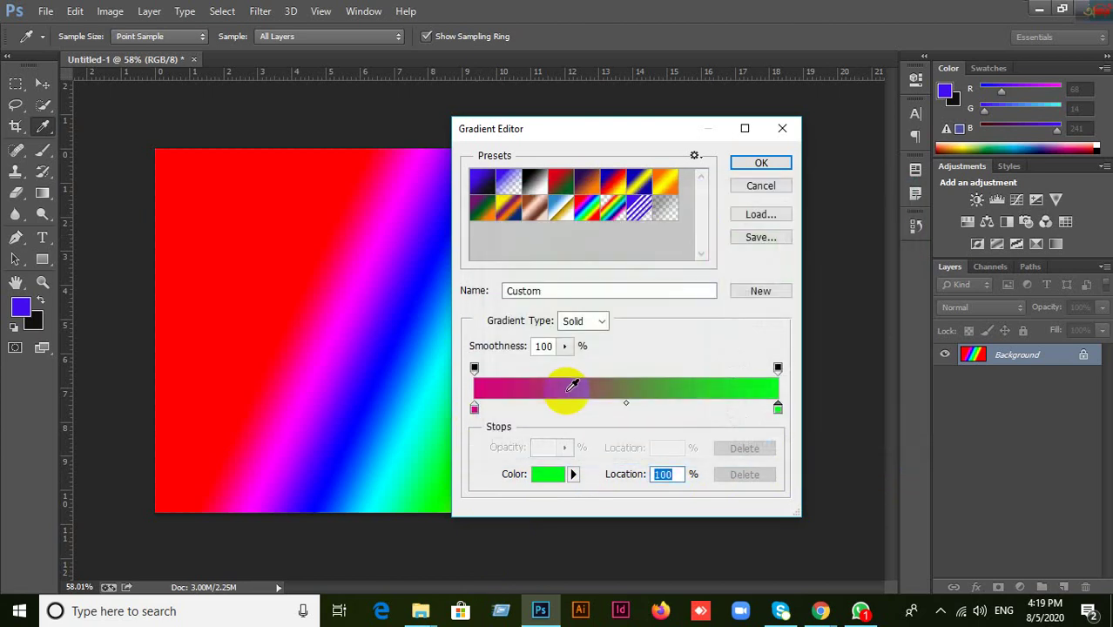
left_click(761, 165)
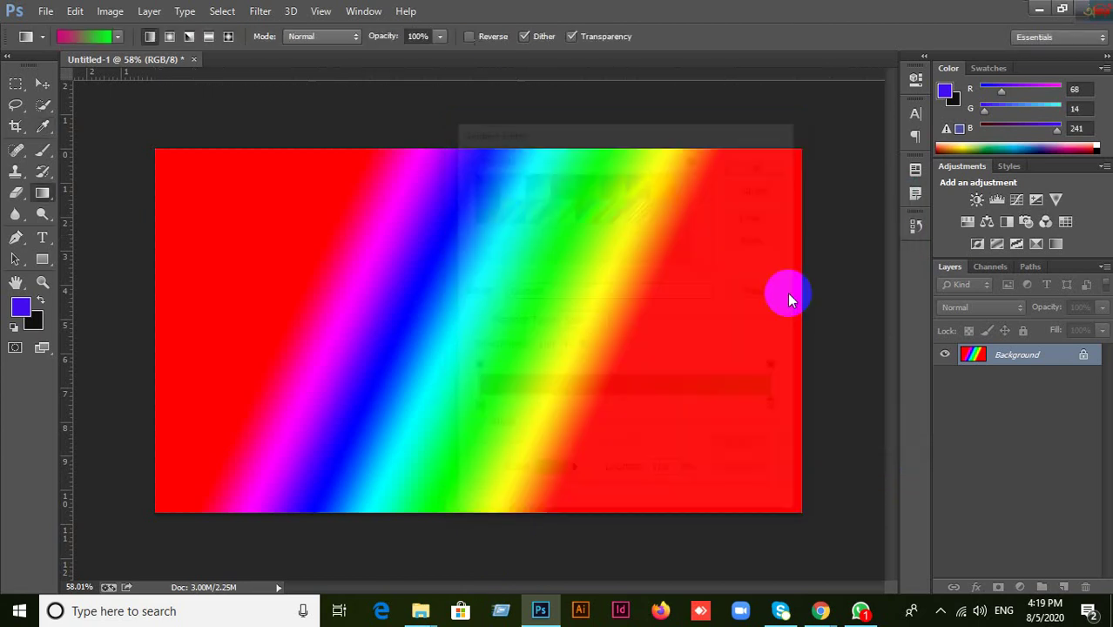
Step: Draw the pink-to-green gradient on the canvas along both diagonals, ending with a nearly horizontal left-to-right span
left_click_drag(155, 151, 757, 492)
left_click_drag(151, 511, 515, 355)
left_click_drag(189, 390, 646, 373)
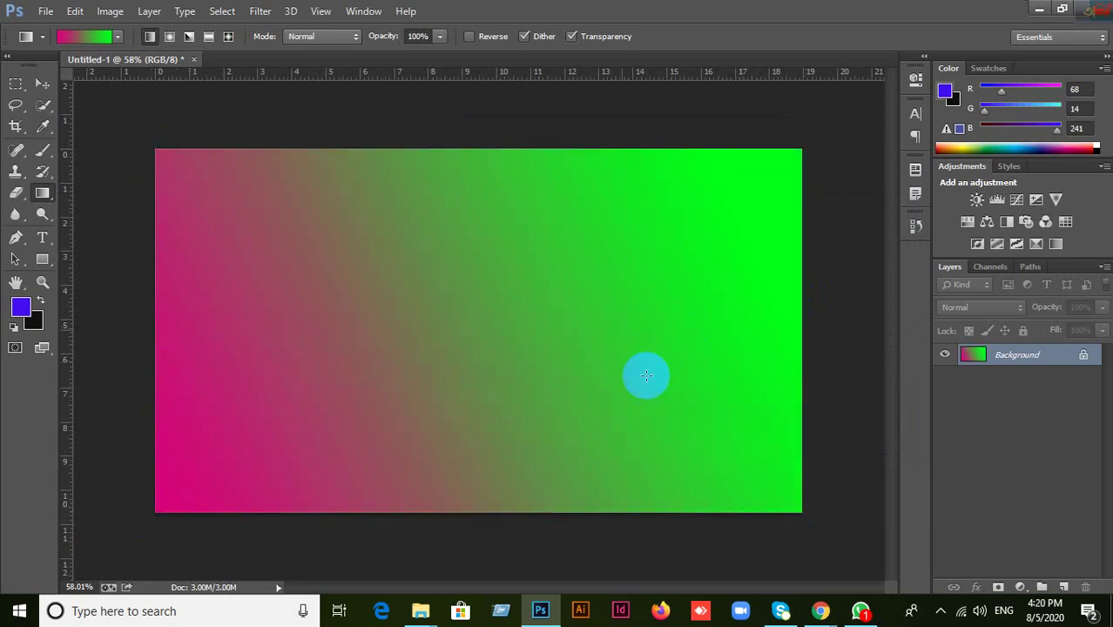
Step: Edit the custom gradient and recolour its starting stop with the yellow swatch fff200, trying several other swatches first
left_click(80, 38)
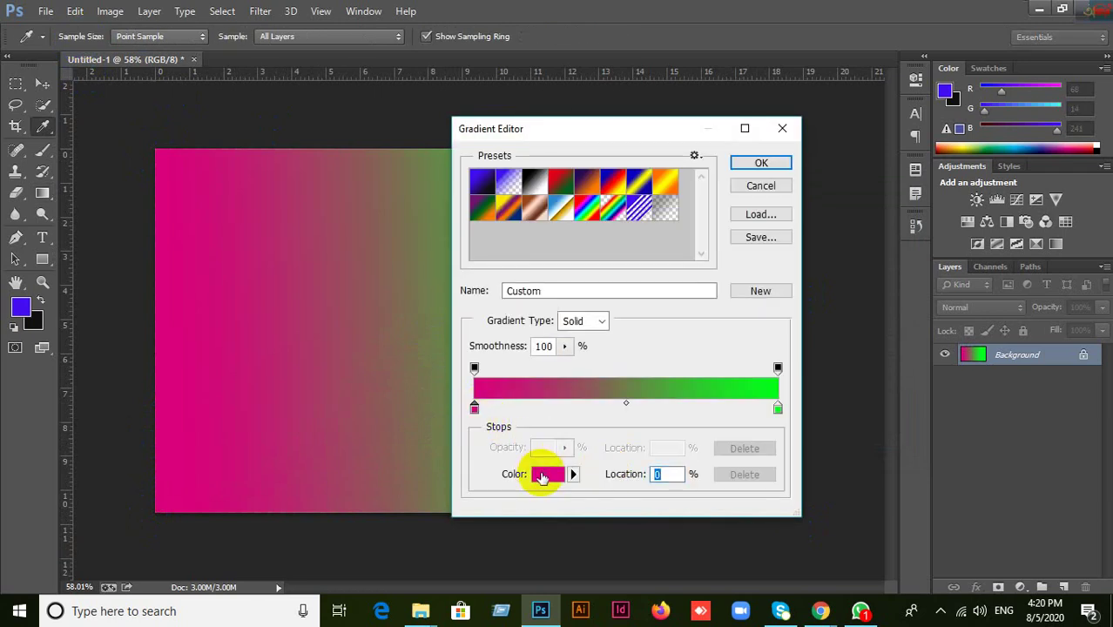
left_click(544, 475)
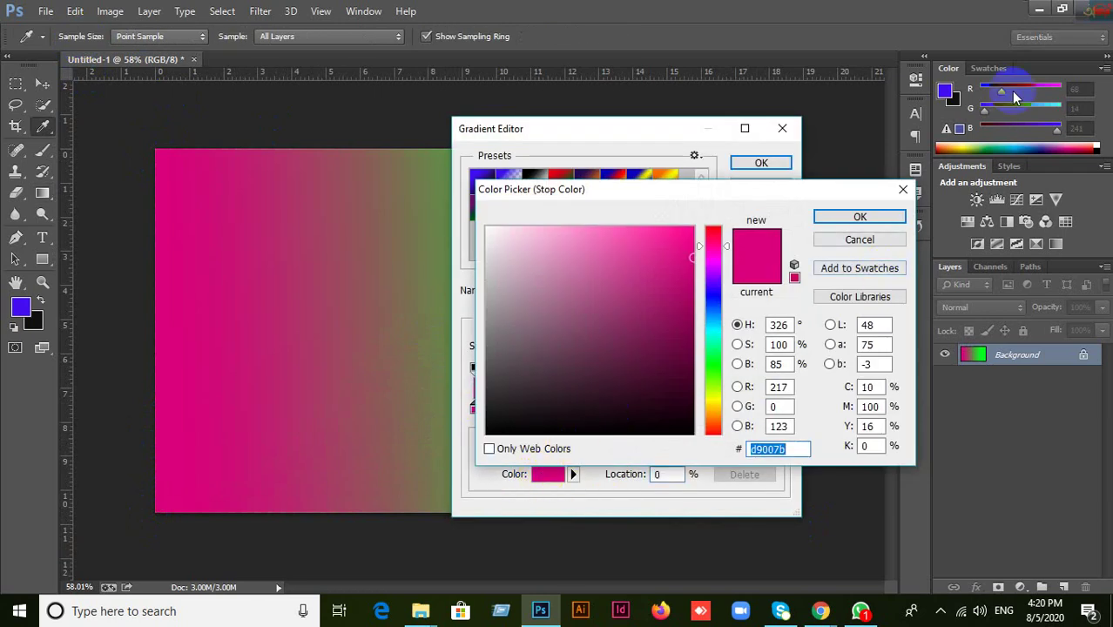
left_click(989, 69)
left_click(1049, 109)
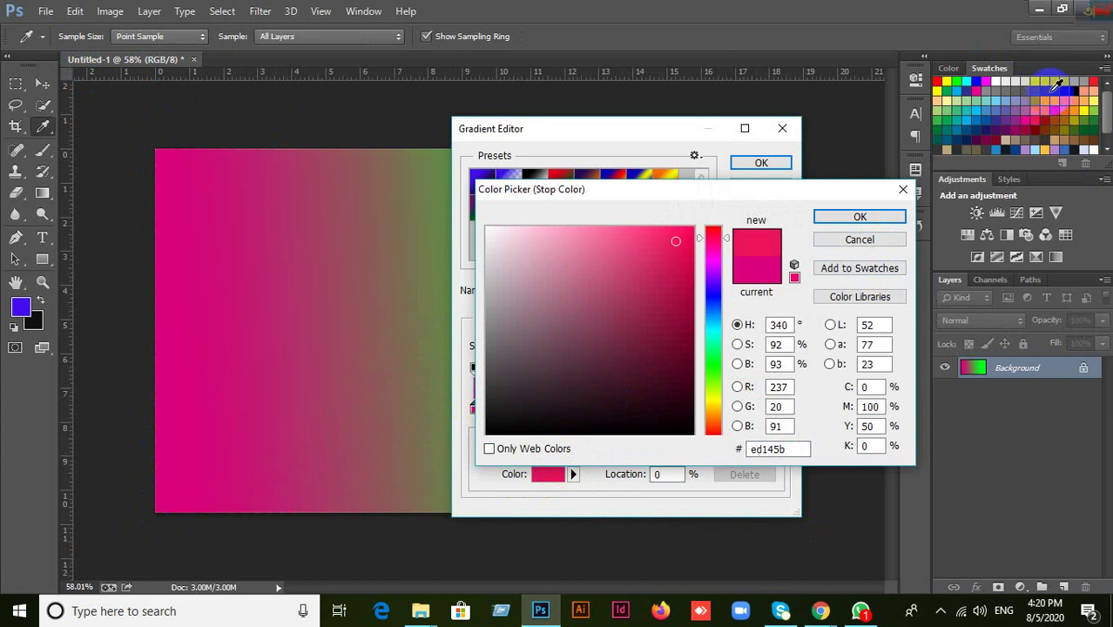
left_click(1076, 105)
left_click(1071, 122)
left_click(1067, 91)
left_click(1061, 97)
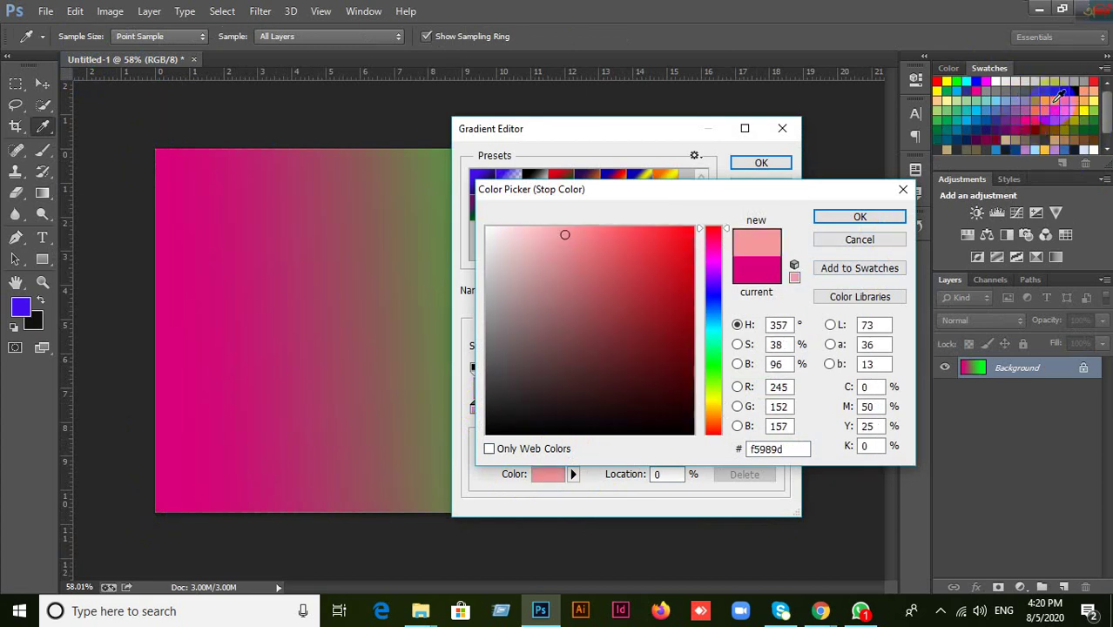
left_click(1088, 106)
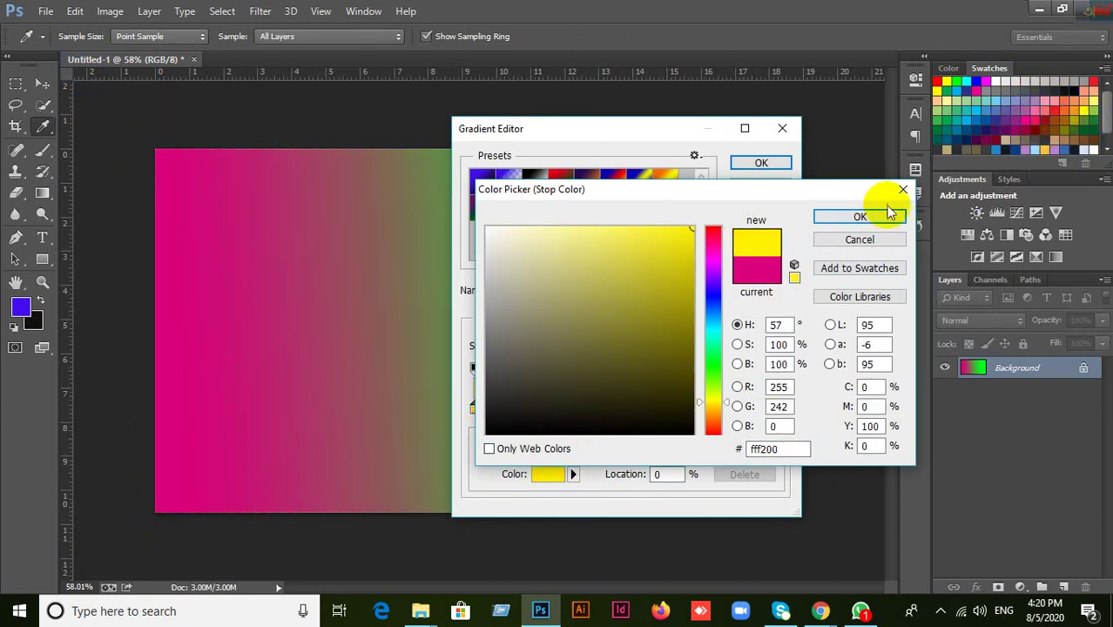
left_click(859, 216)
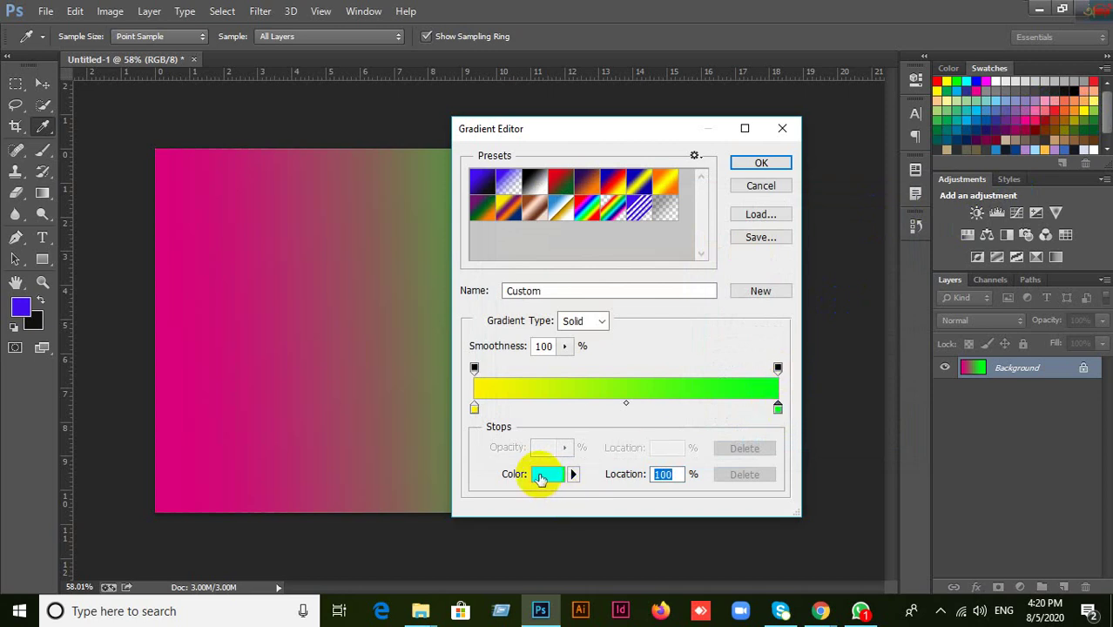
Step: Recolour the gradient's ending stop with a light blue swatch and accept the gradient
left_click(542, 476)
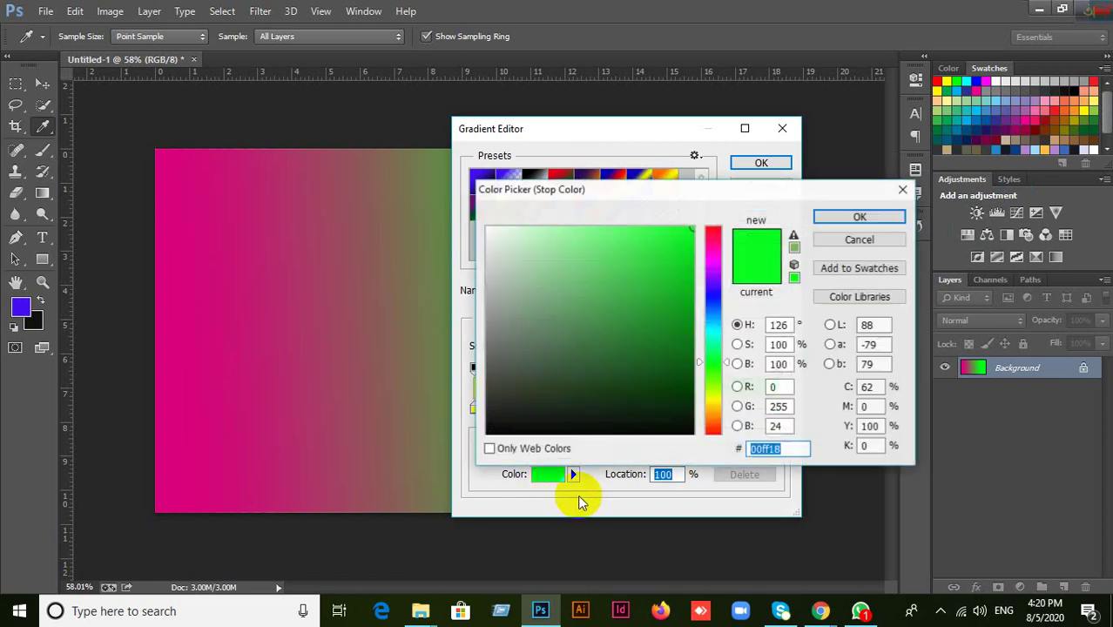
left_click(1004, 94)
left_click(859, 217)
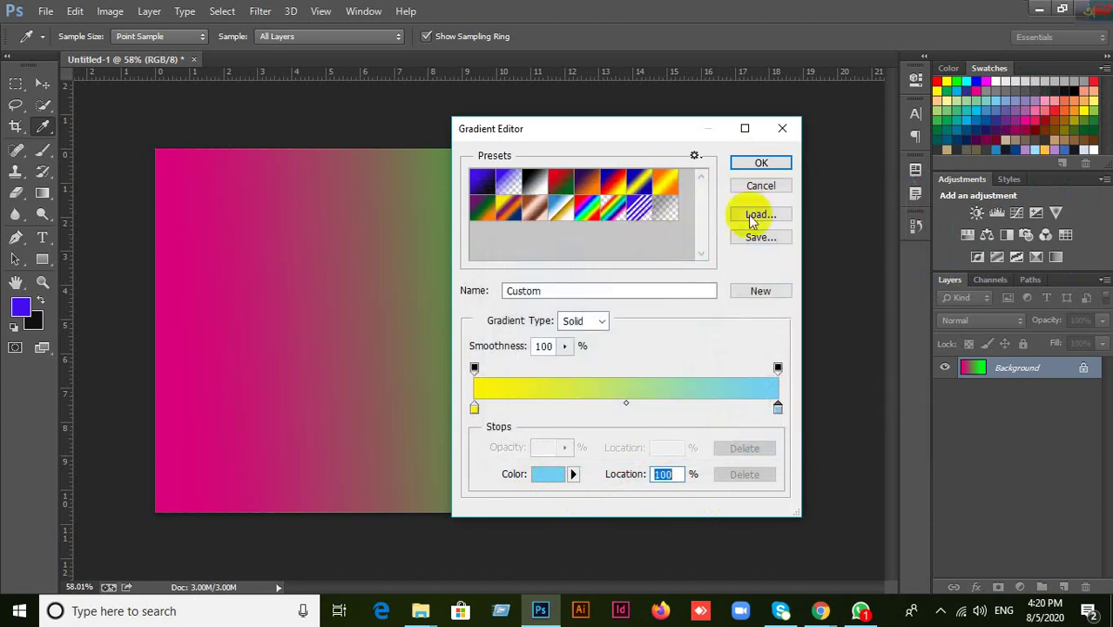
left_click(759, 162)
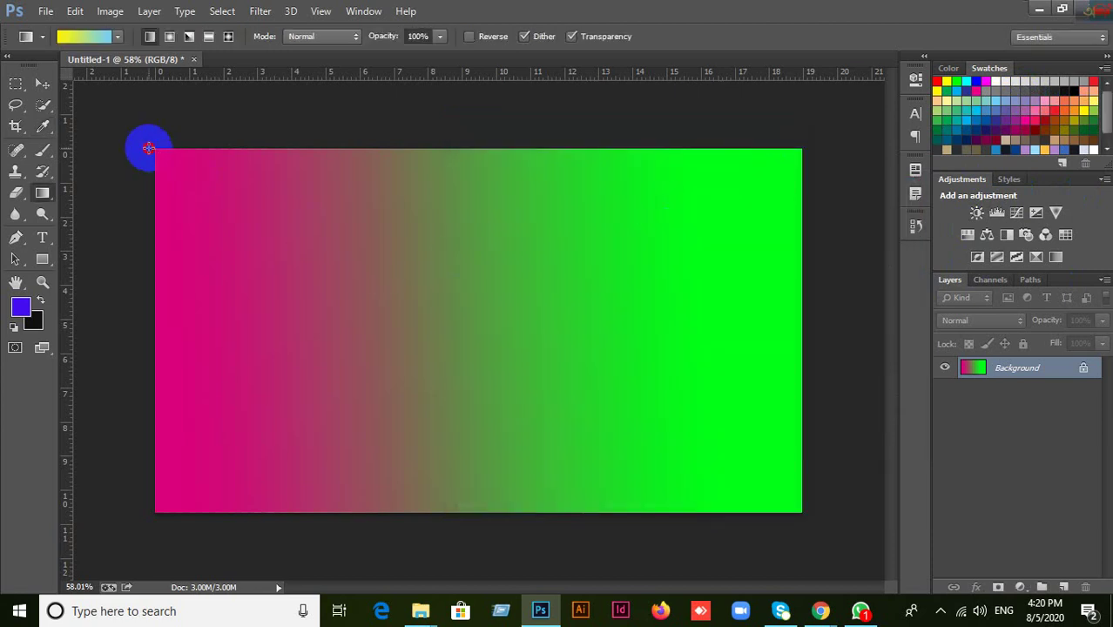
Step: Draw the yellow-to-blue gradient corner to corner along both diagonals, ending with a nearly horizontal span across the full canvas width
left_click_drag(149, 148, 824, 493)
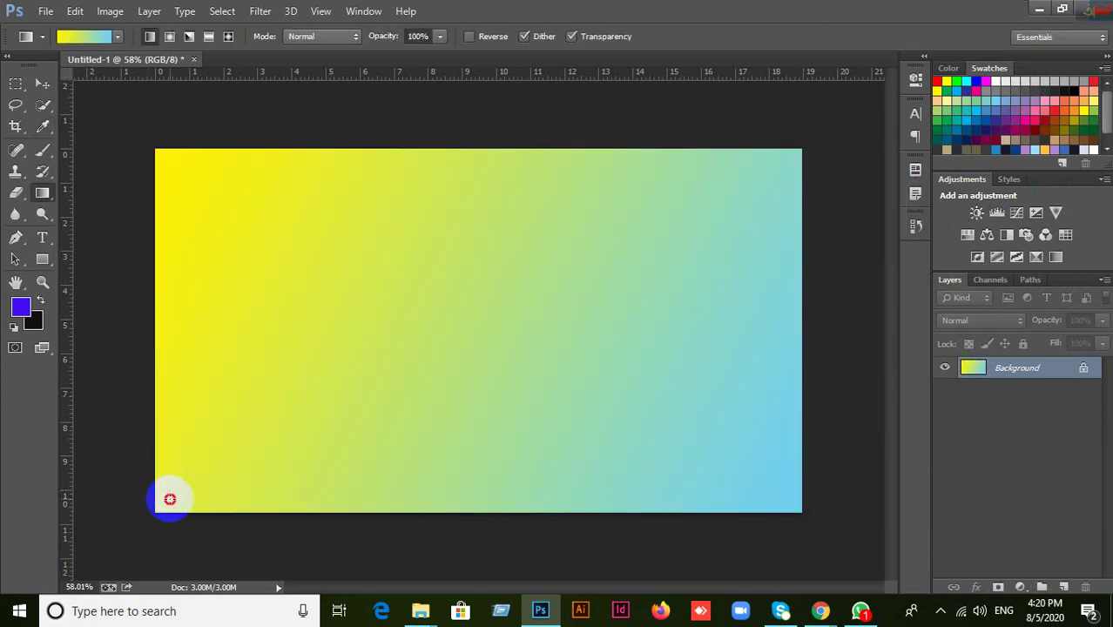
left_click_drag(170, 498, 820, 154)
left_click_drag(150, 317, 834, 298)
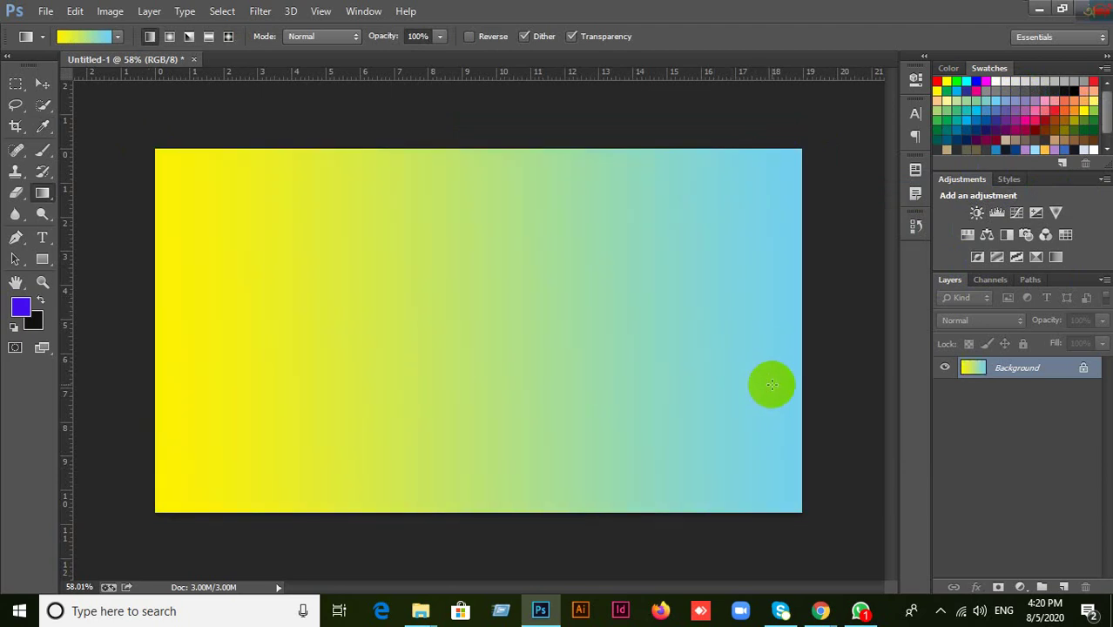
Step: Add a colour stop at 48% to the custom gradient, colour it orange f7941d from the swatches, and accept the gradient
left_click(80, 43)
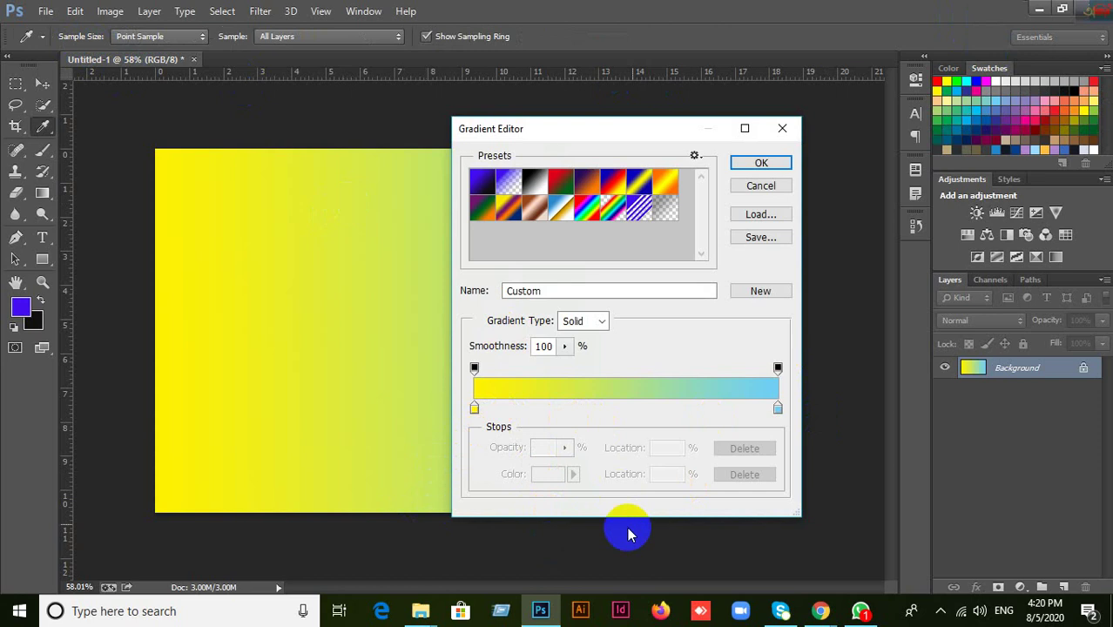
left_click(620, 408)
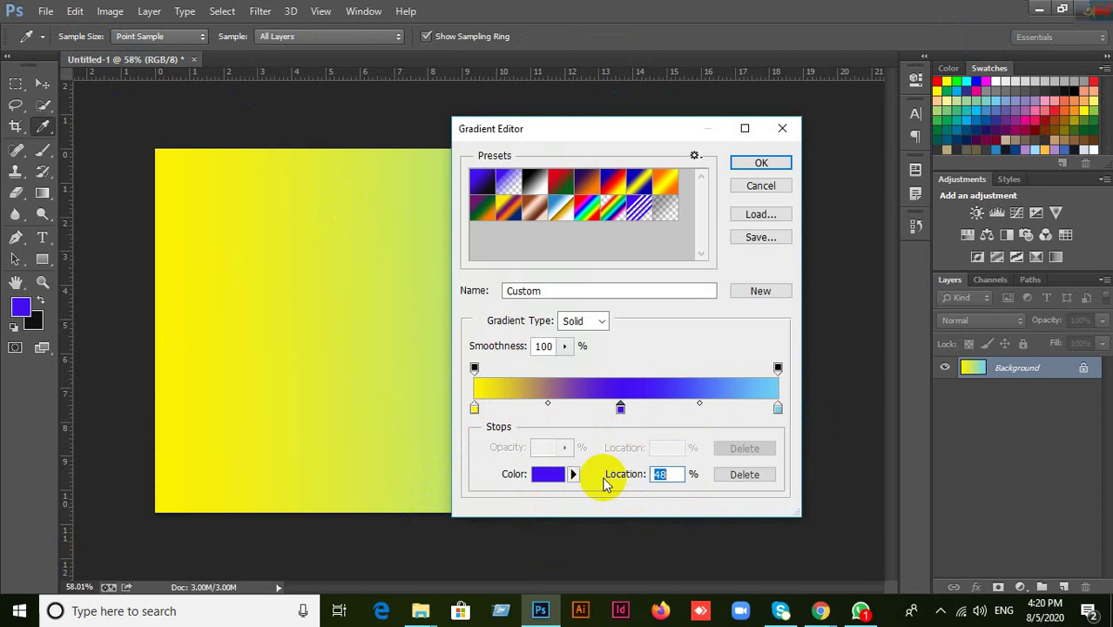
left_click(549, 476)
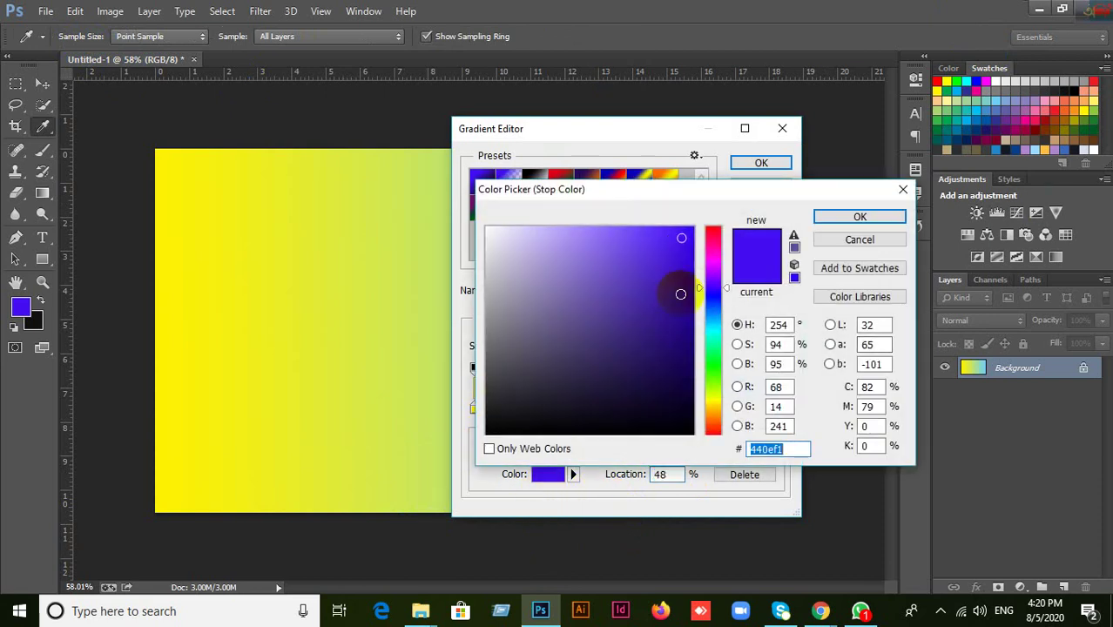
left_click(678, 378)
left_click(1027, 131)
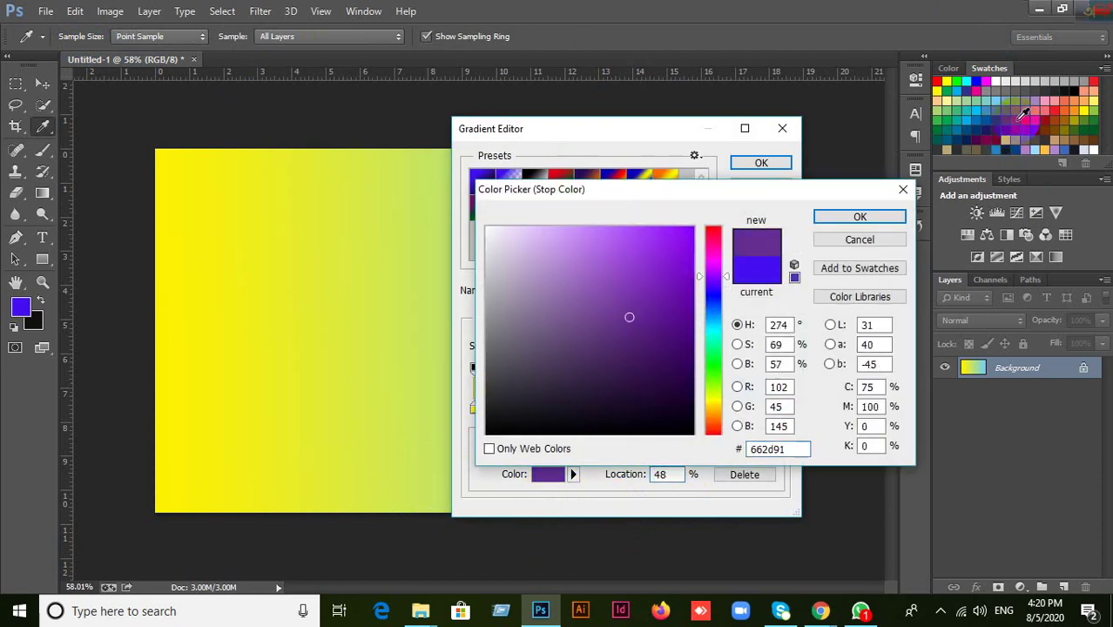
left_click(1061, 94)
left_click(1078, 105)
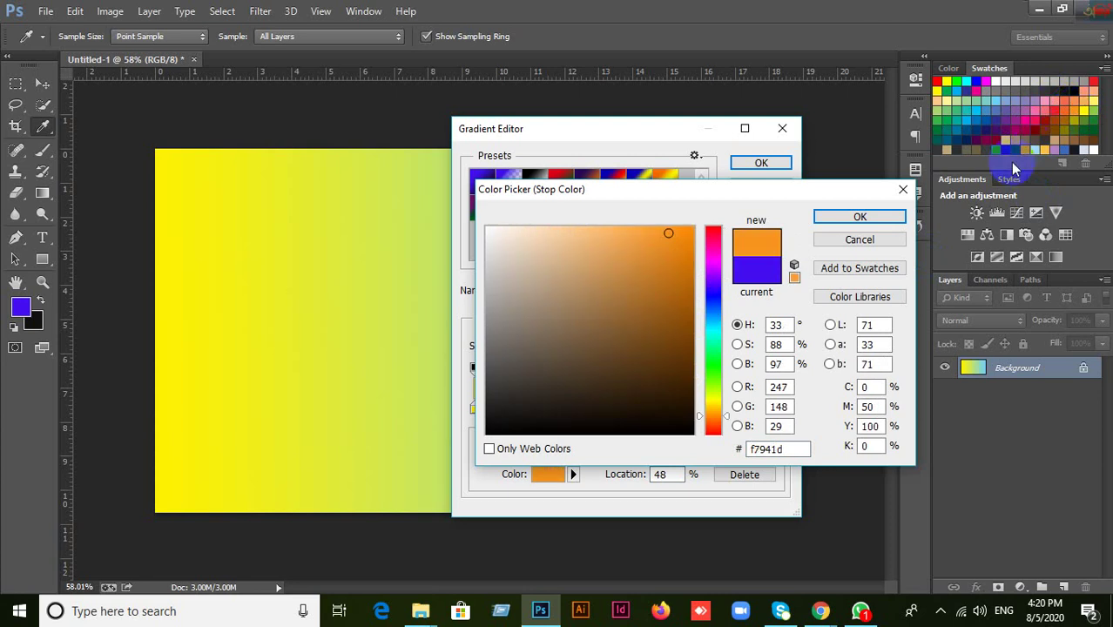
left_click(890, 220)
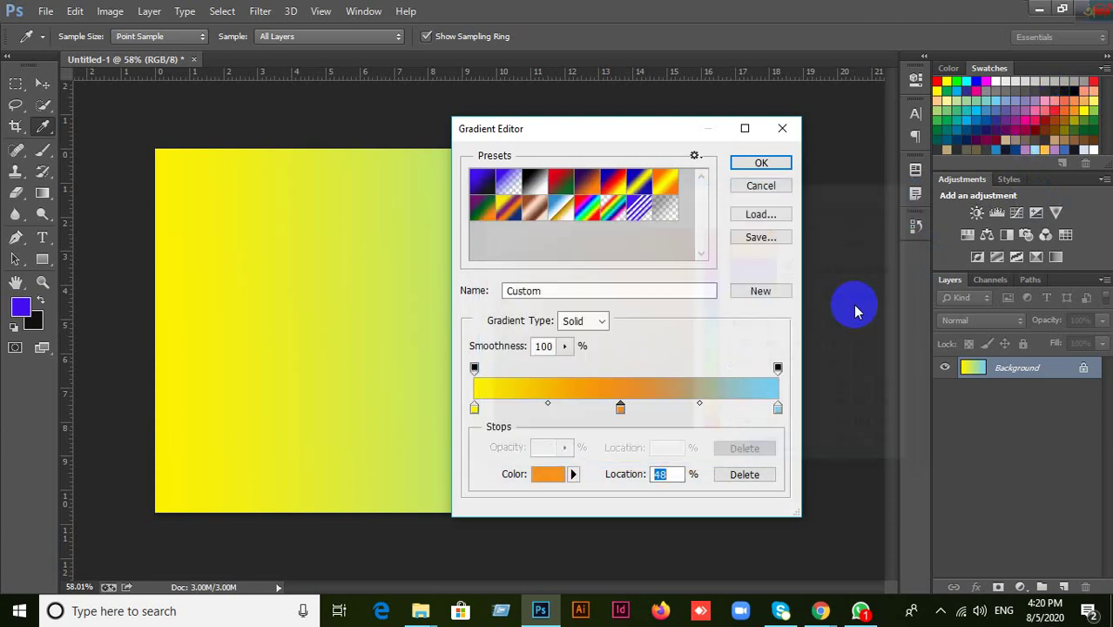
left_click(756, 167)
Step: Draw the yellow-orange-blue gradient diagonally across the canvas, ending with a short right-to-left span near the middle
left_click_drag(156, 149, 775, 442)
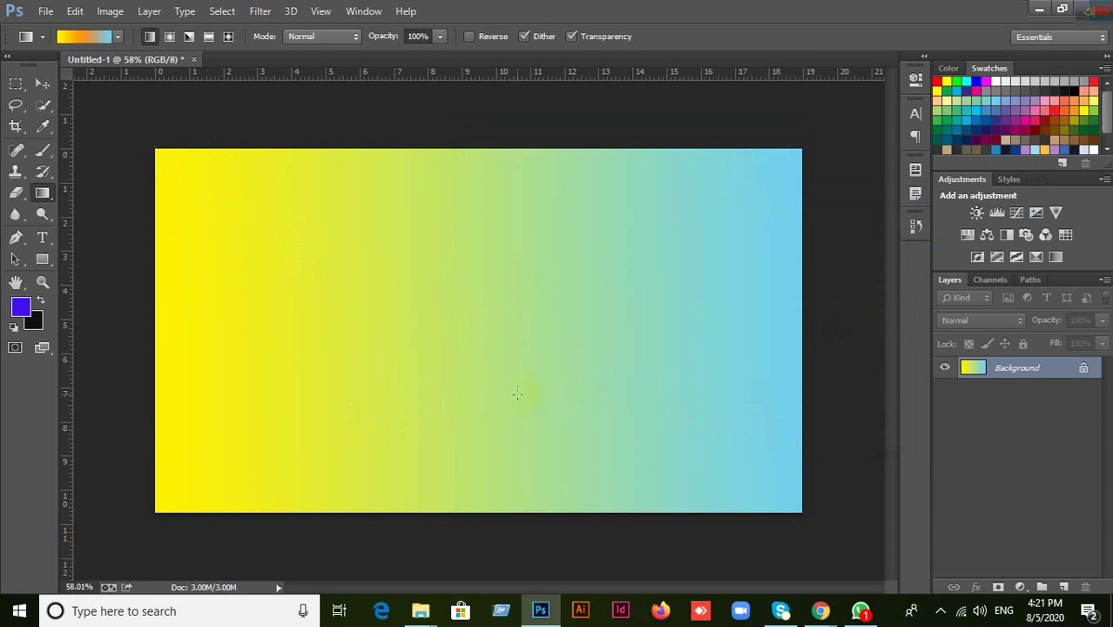
left_click_drag(269, 306, 667, 407)
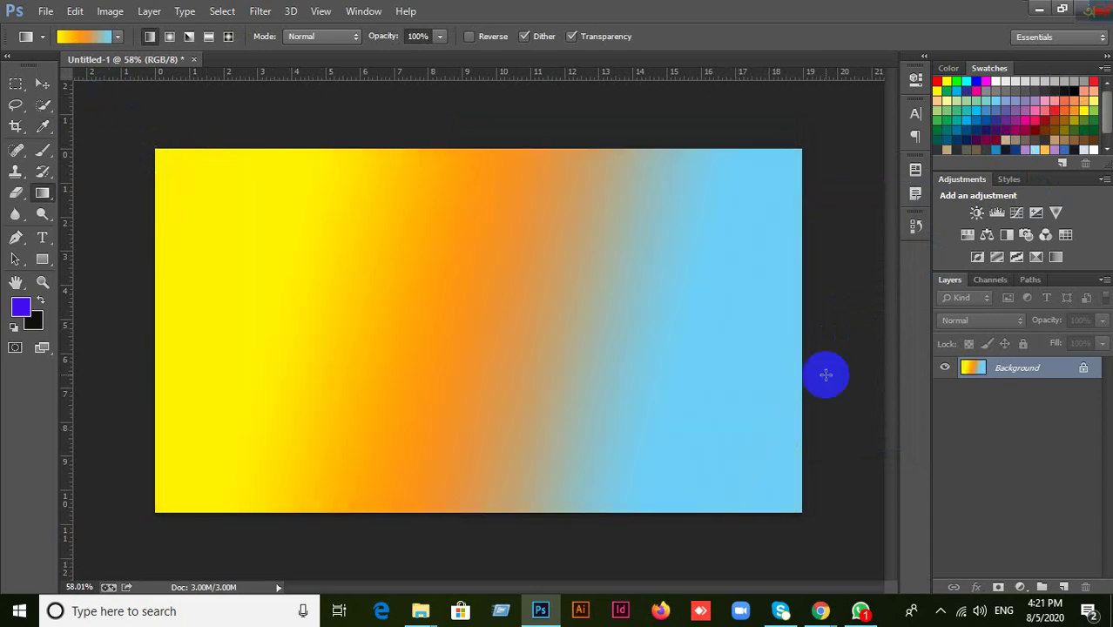
left_click_drag(651, 344, 530, 355)
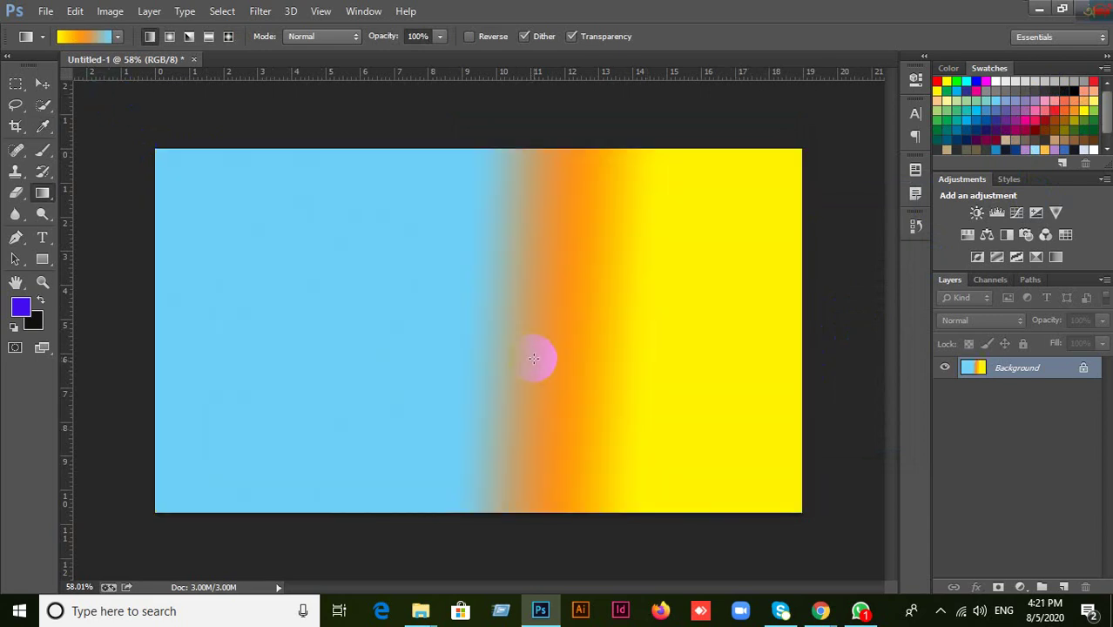
Step: Recolour the gradient's middle colour stop at 48% to pure red and accept the gradient
left_click(82, 37)
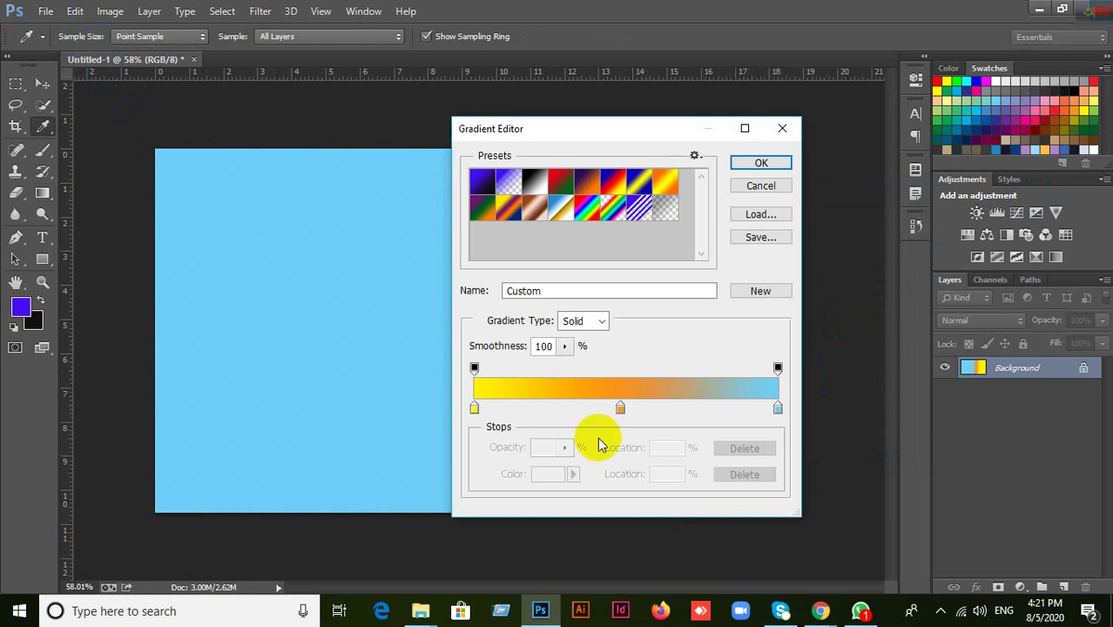
left_click(620, 409)
double_click(620, 409)
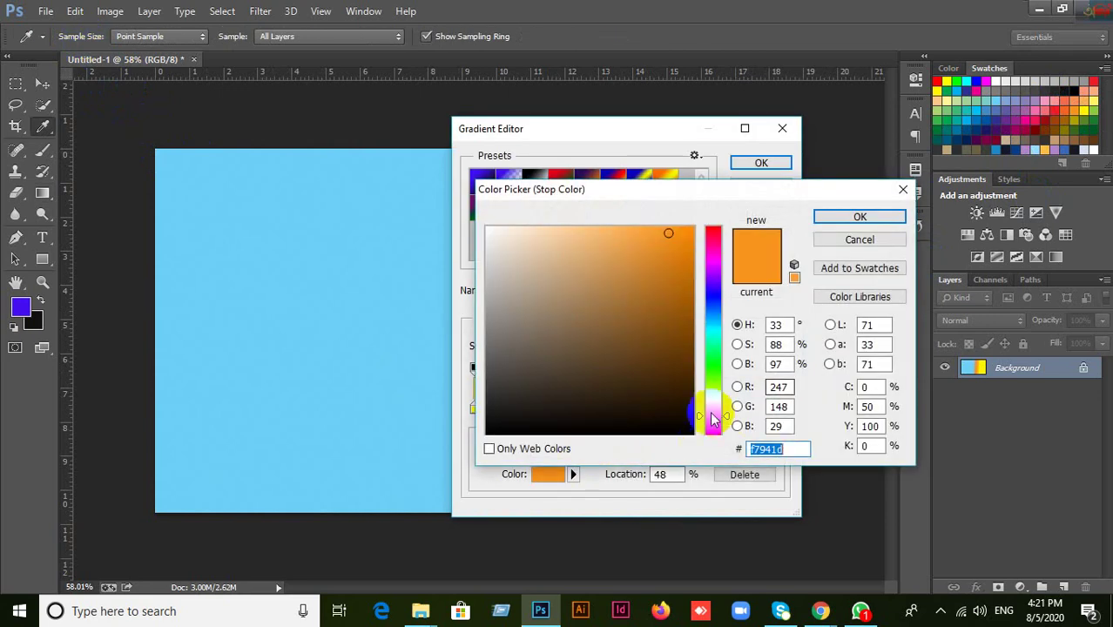
left_click_drag(710, 383, 733, 211)
left_click(668, 235)
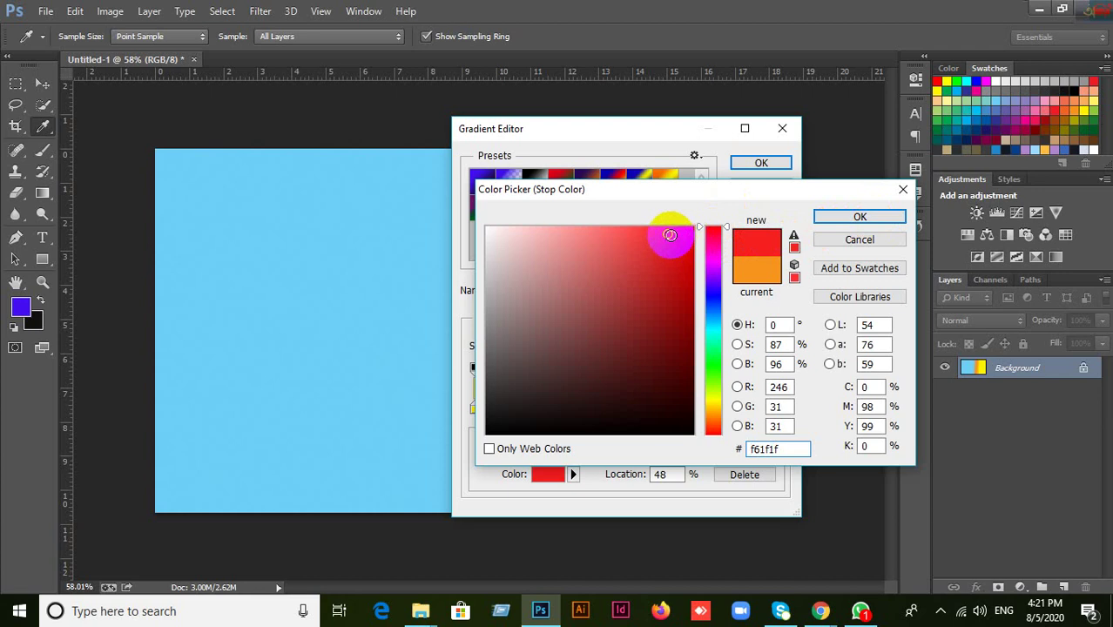
left_click_drag(670, 236, 712, 236)
left_click(846, 218)
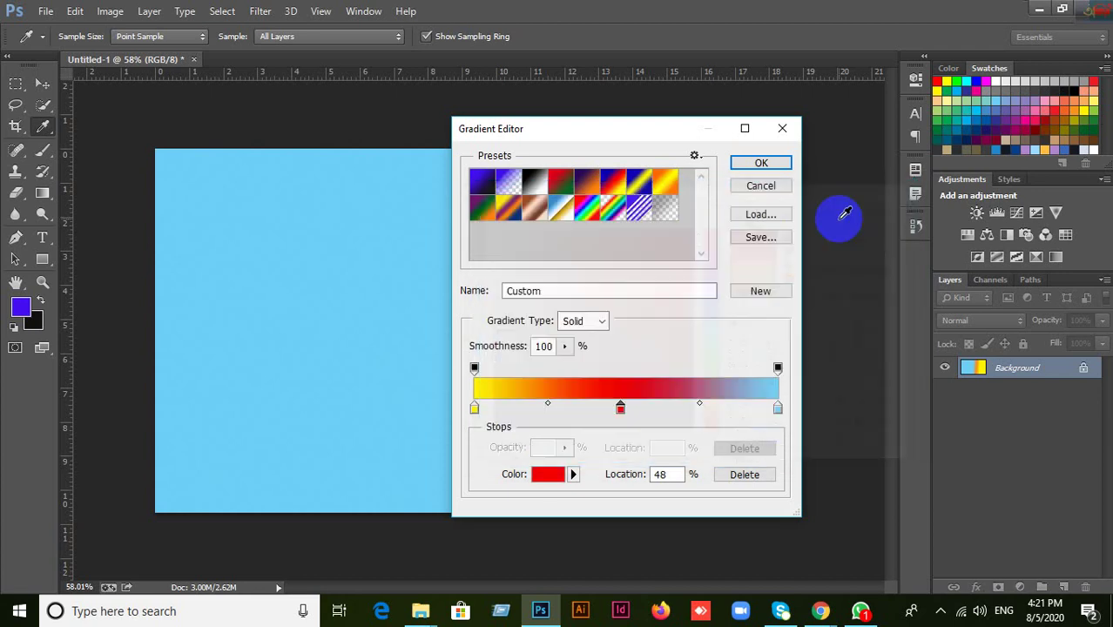
left_click(761, 165)
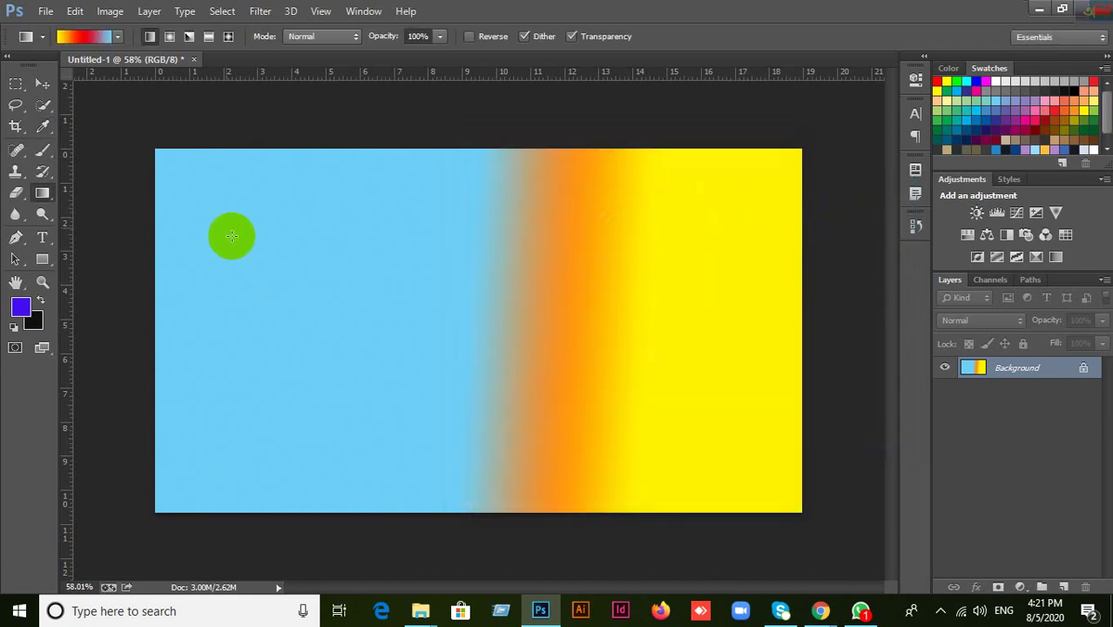
Step: Draw the yellow-red-blue gradient diagonally from the canvas's upper-left corner, ending with a nearly full-width horizontal span
left_click_drag(165, 161, 583, 367)
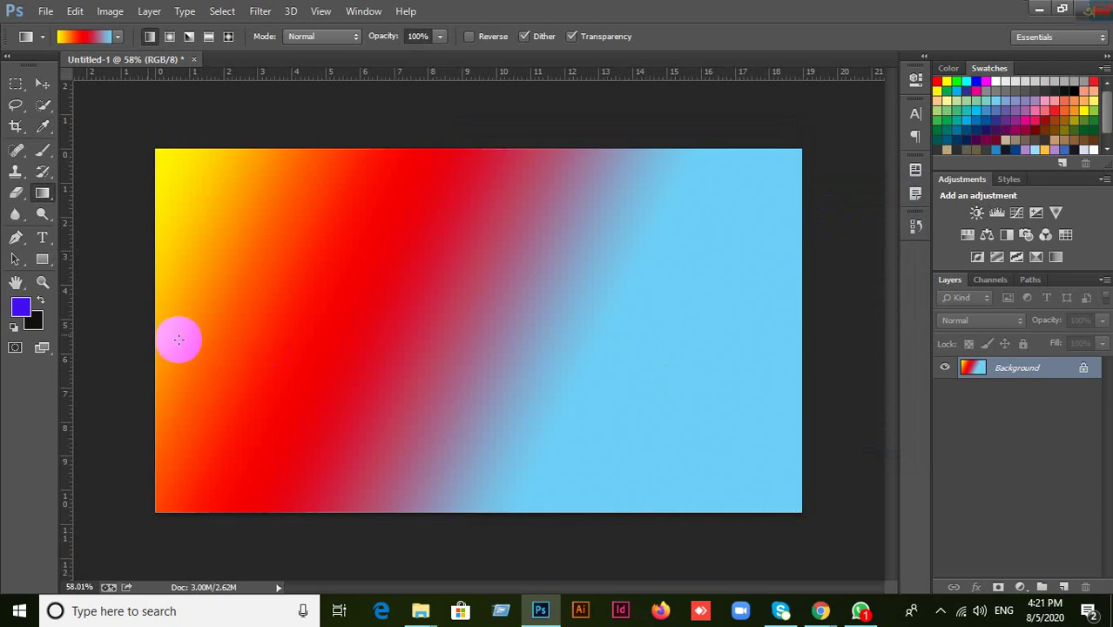
left_click_drag(204, 335, 649, 364)
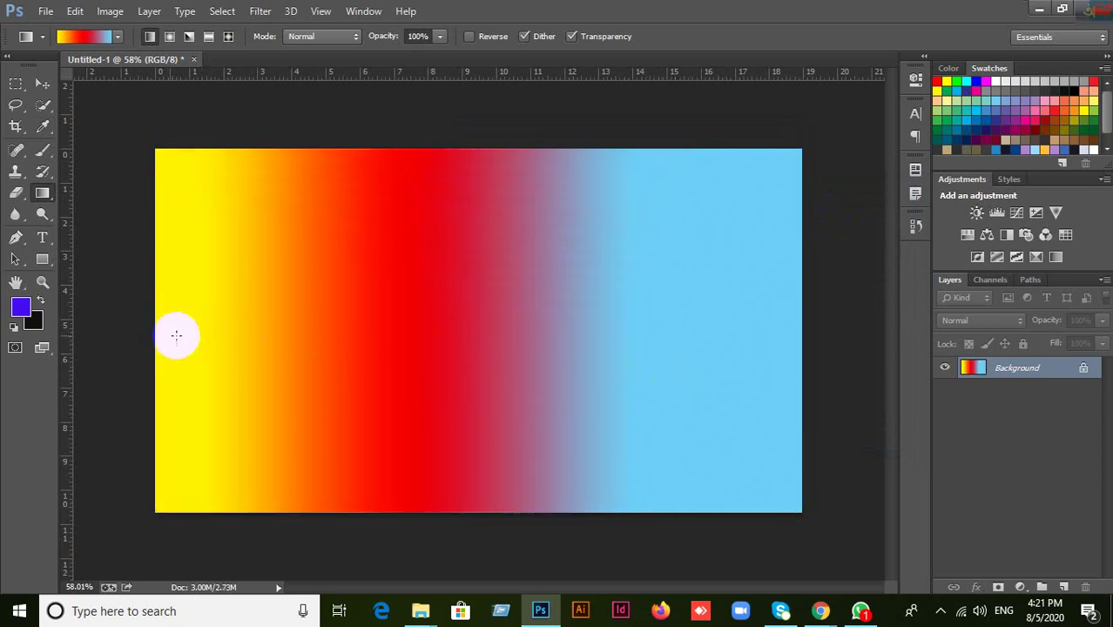
left_click_drag(158, 336, 761, 312)
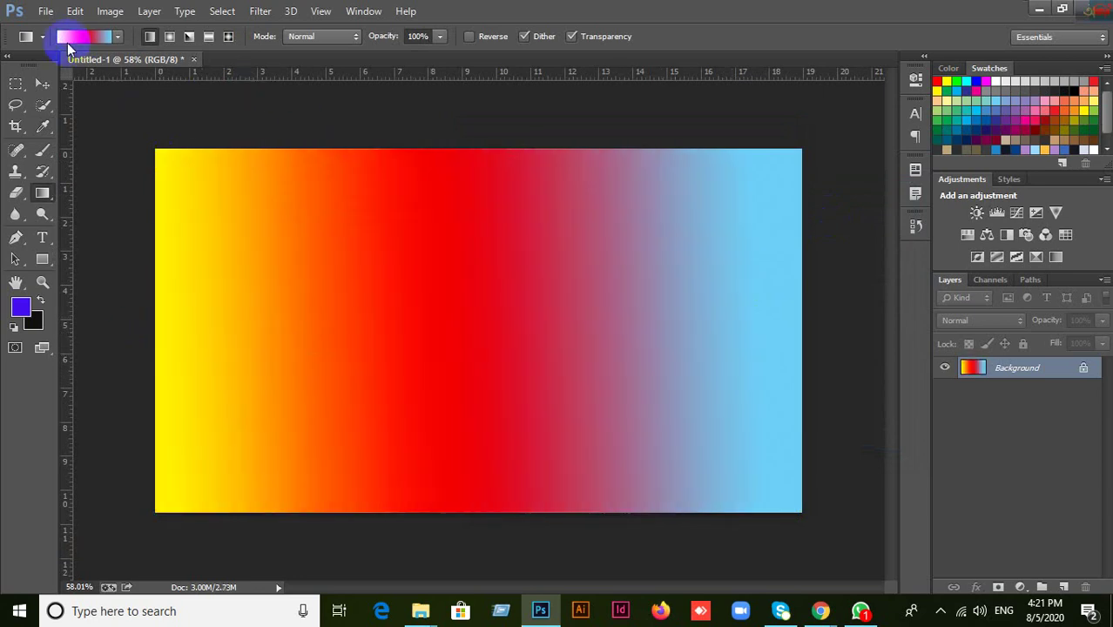
Step: Add colour stops at 22% and 76% to the custom gradient, and colour the 22% stop purple from the swatches
left_click(78, 36)
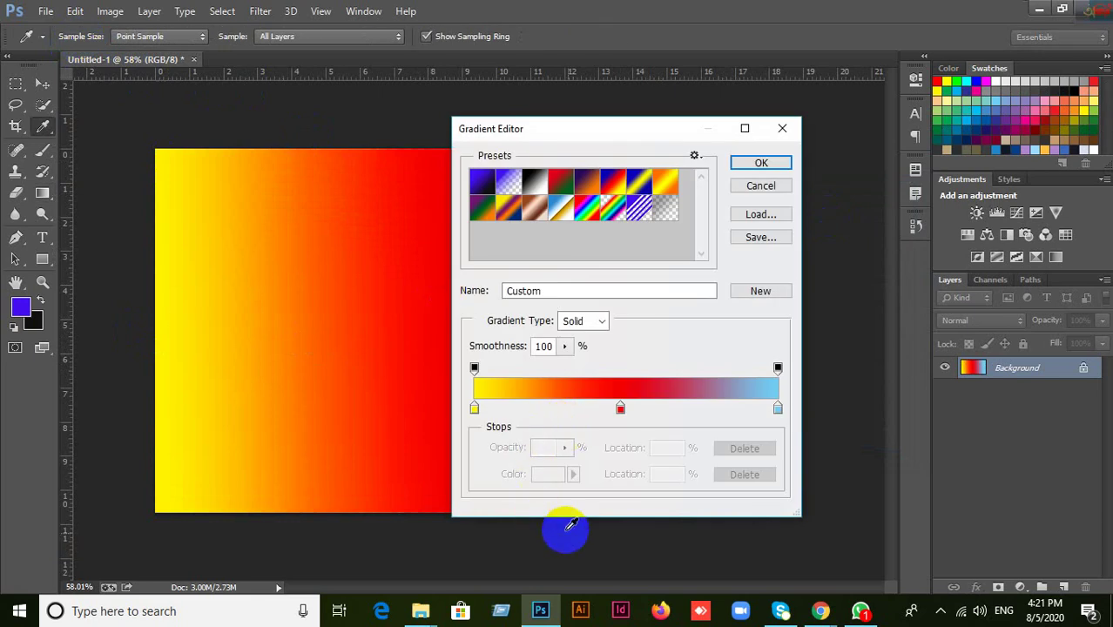
left_click(541, 411)
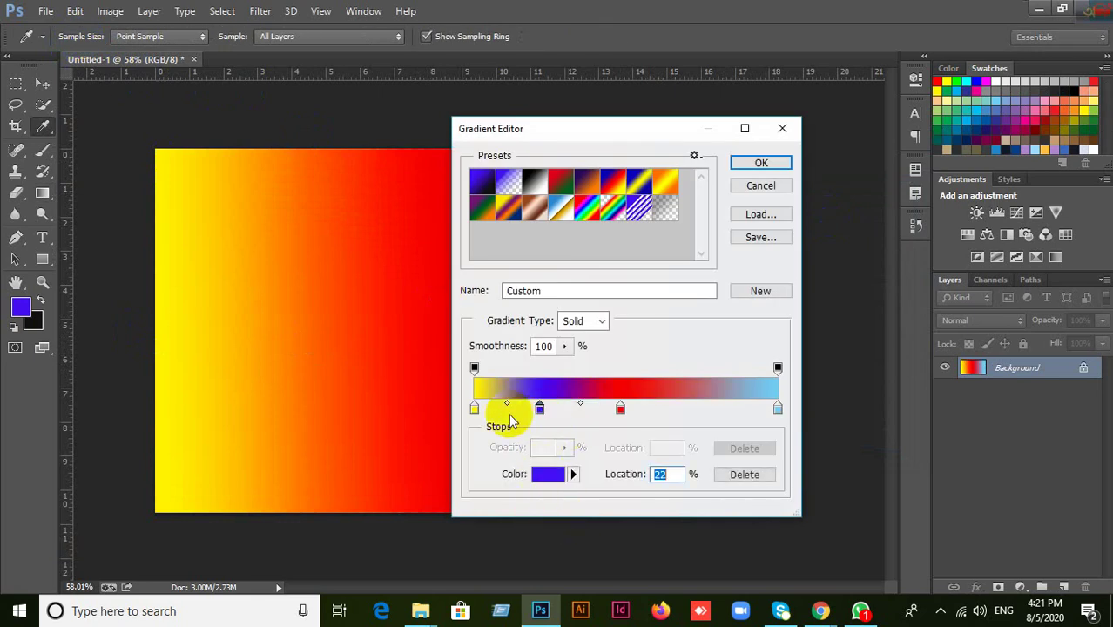
left_click(706, 411)
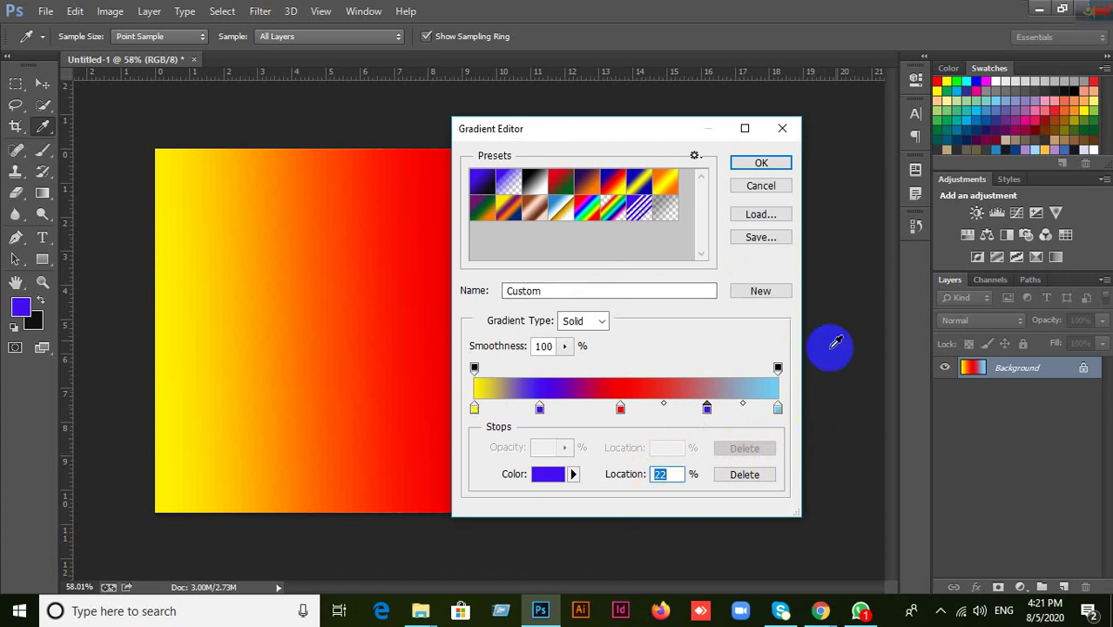
left_click(539, 409)
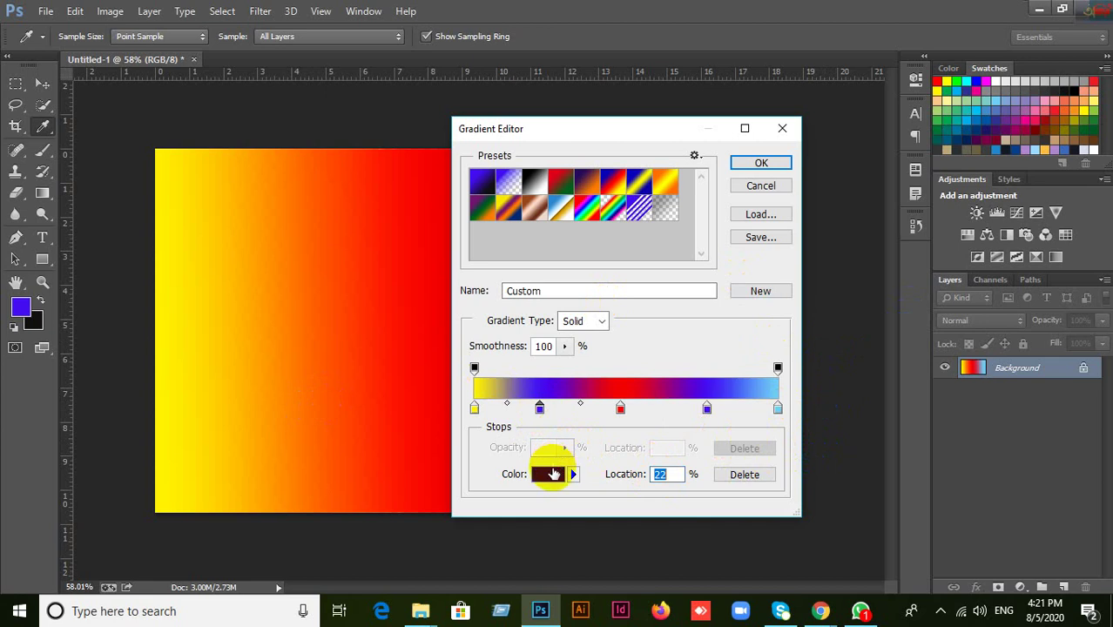
left_click(1054, 101)
Step: Recolour the gradient's 76% colour stop to pale blue from the swatches and accept the gradient
left_click(766, 405)
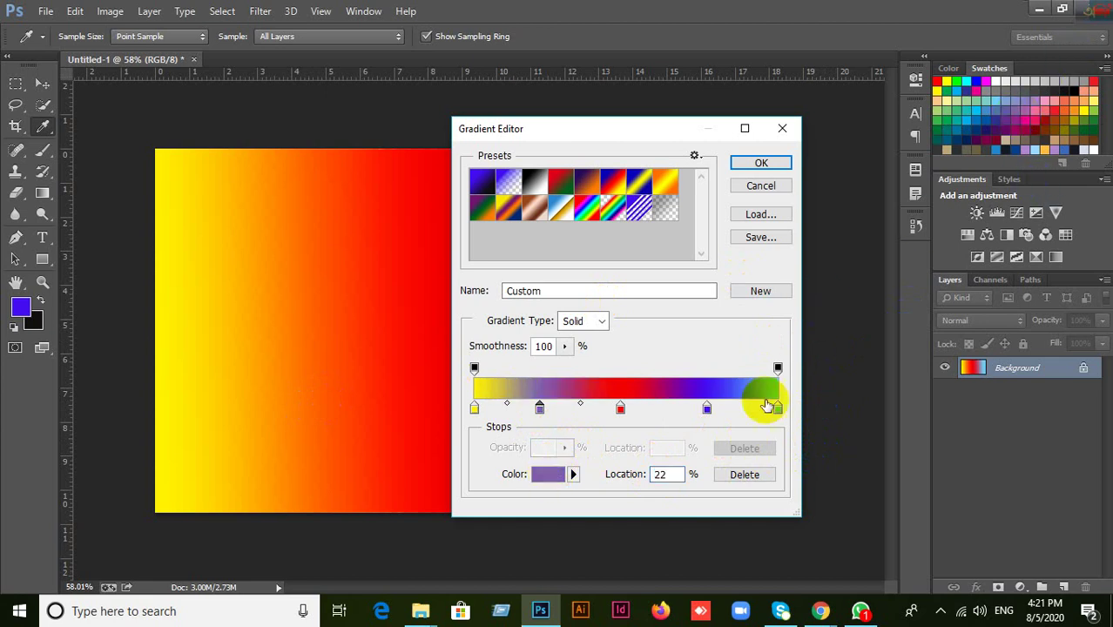
left_click(707, 409)
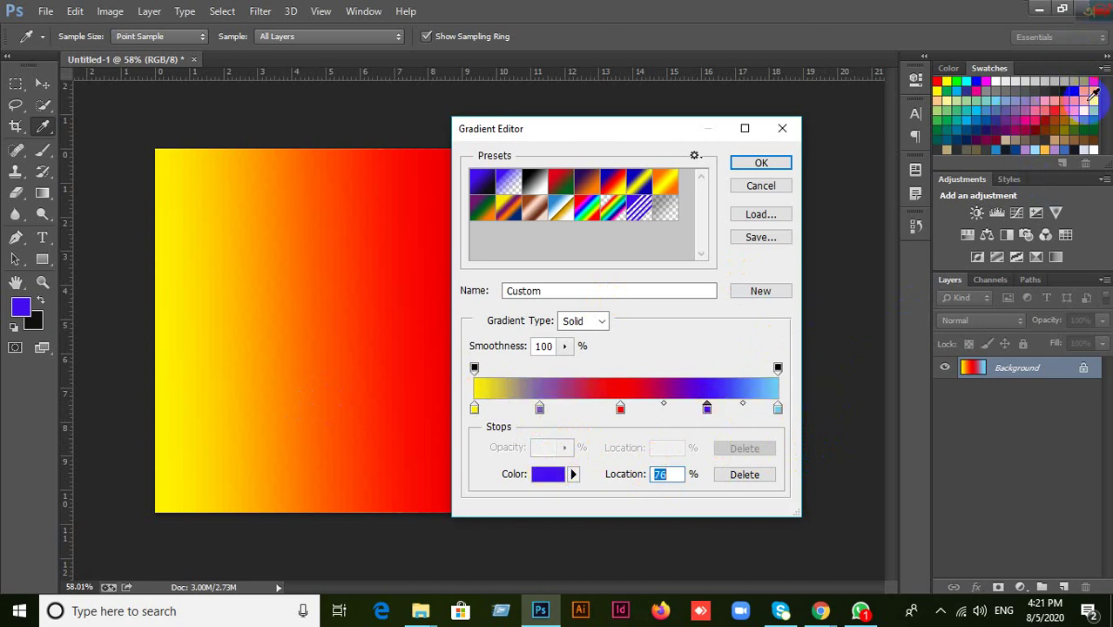
left_click(1087, 110)
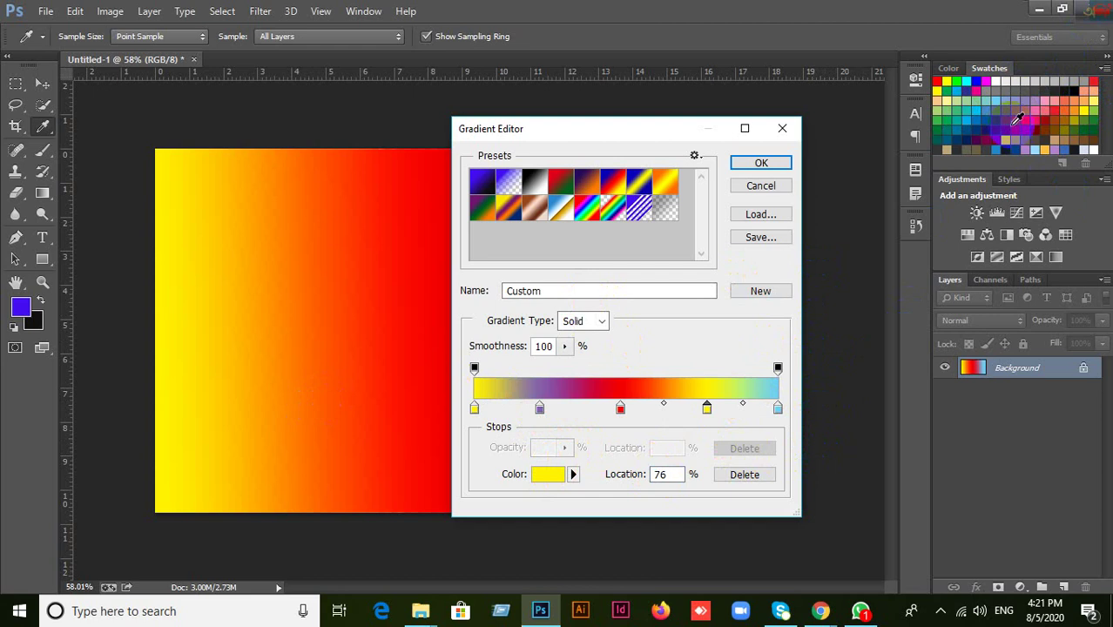
left_click(1001, 119)
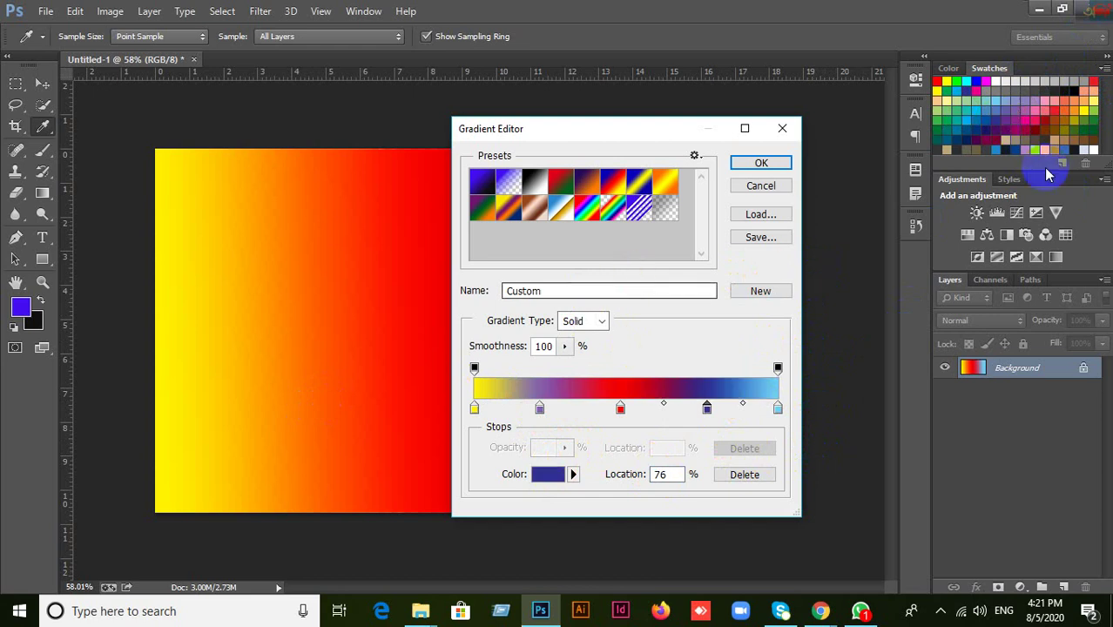
left_click(1085, 147)
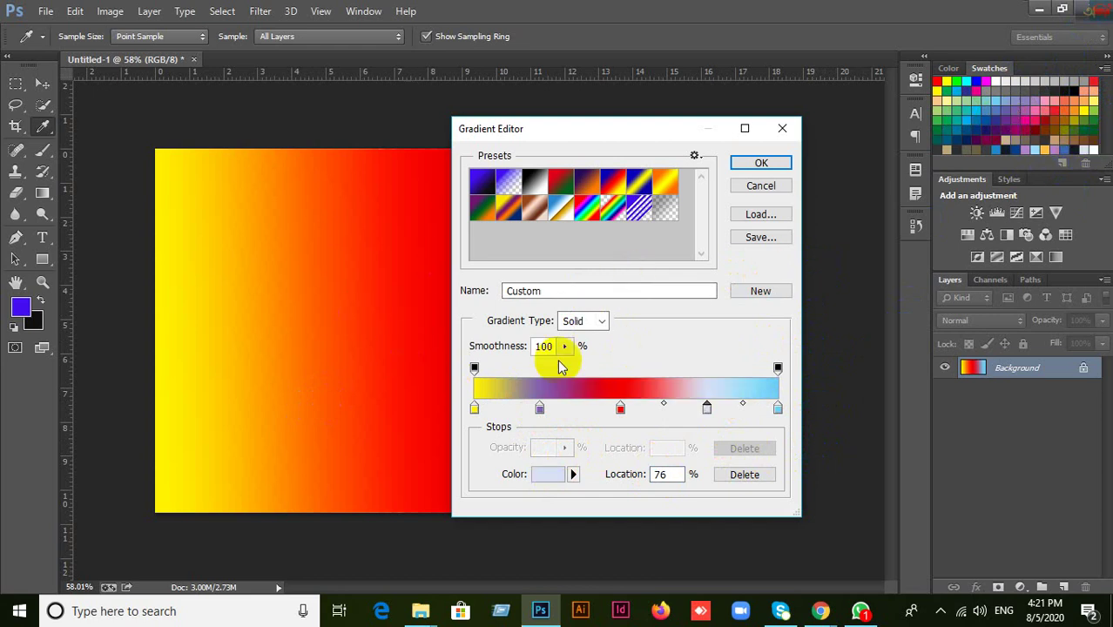
left_click(750, 165)
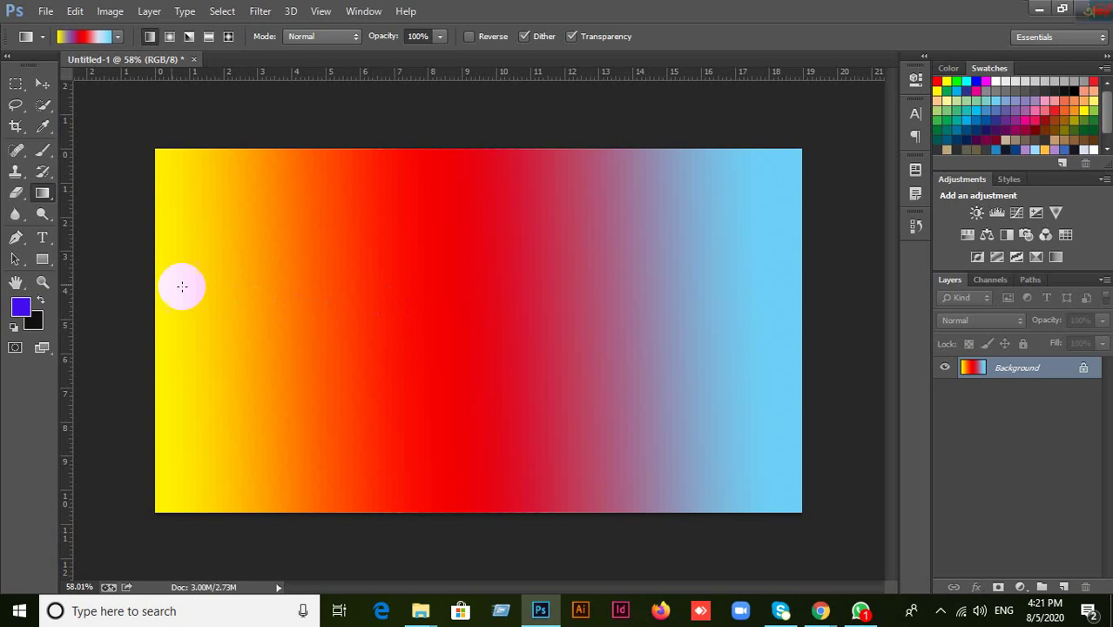
Step: Draw the five-colour gradient horizontally across most of the canvas, and redraw it as a shorter span sloping gently down to the right
left_click_drag(157, 283, 706, 282)
left_click_drag(361, 231, 708, 323)
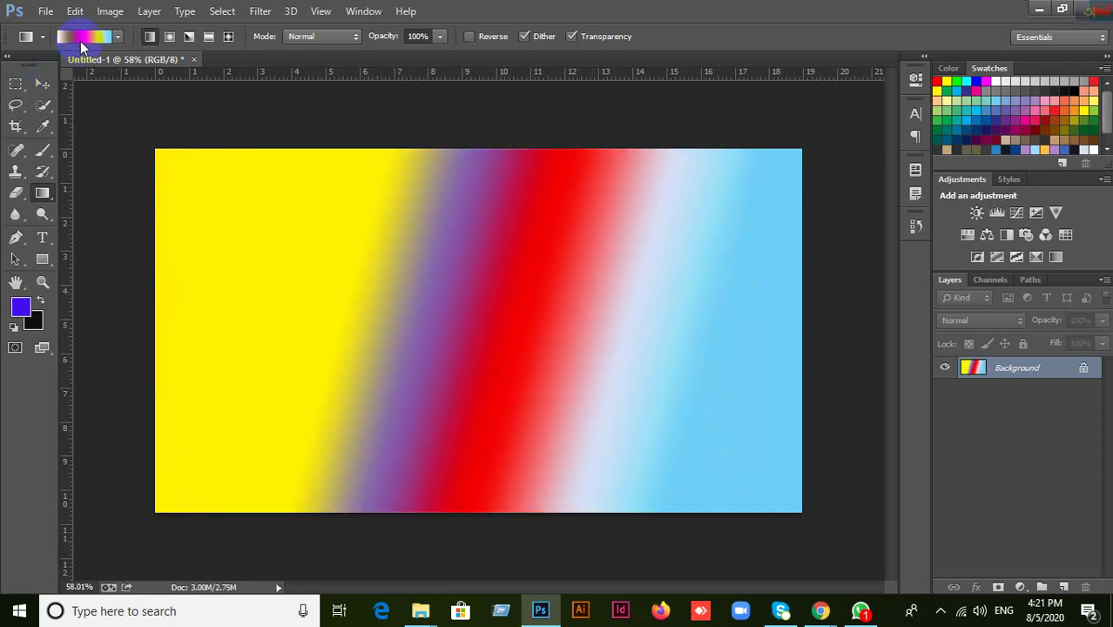
Step: Delete the purple, red and pale blue colour stops, leaving only the yellow and blue ends, and accept the gradient
left_click(81, 39)
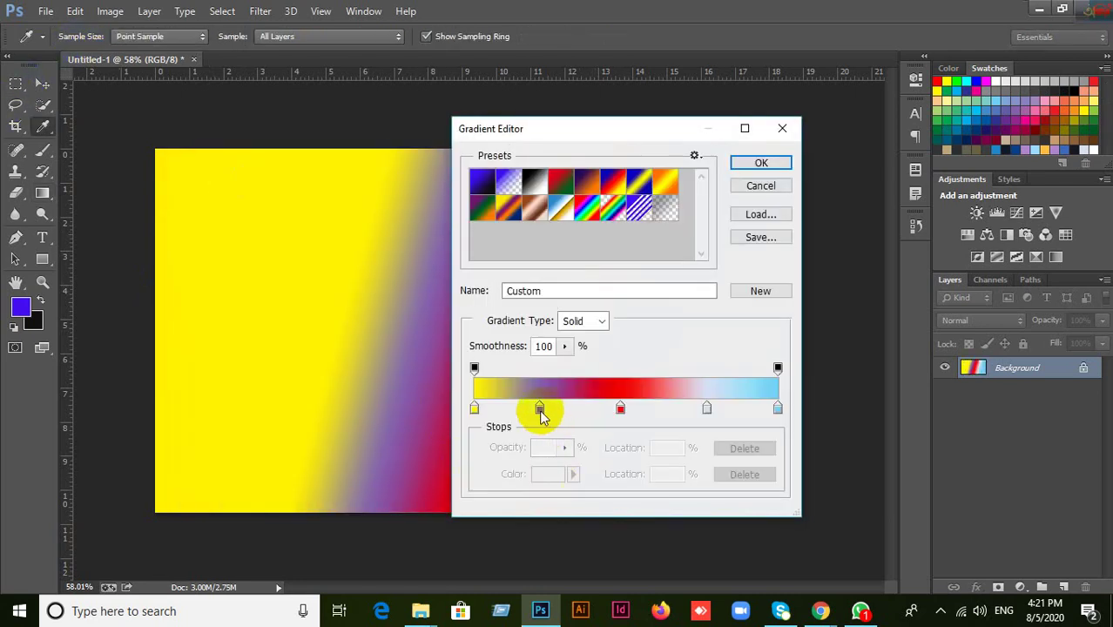
left_click(540, 409)
left_click(745, 476)
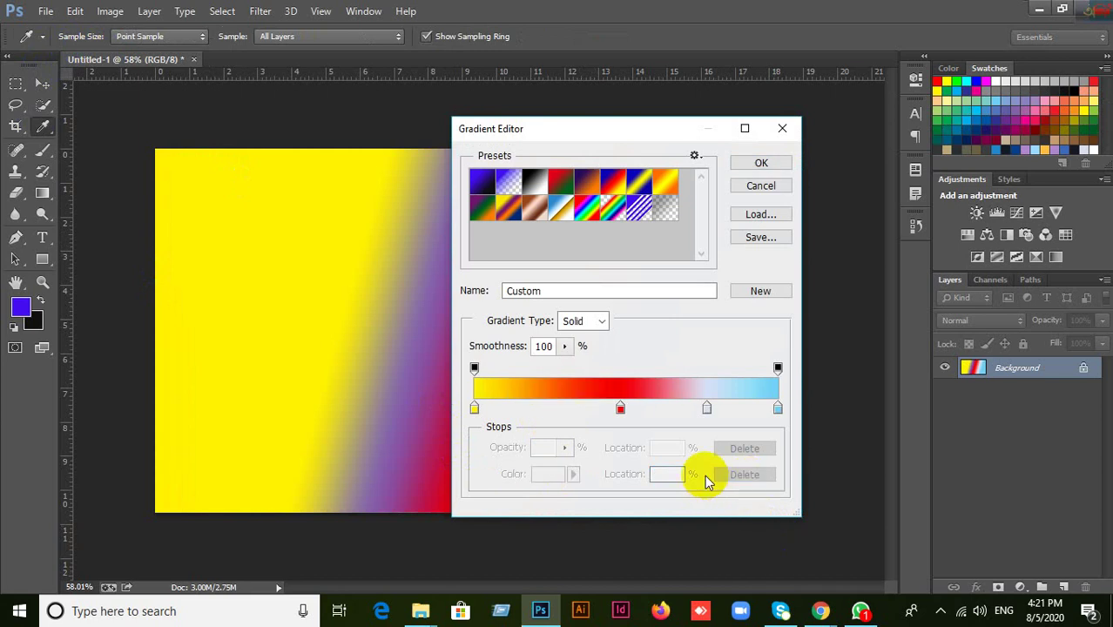
left_click(620, 408)
left_click(732, 487)
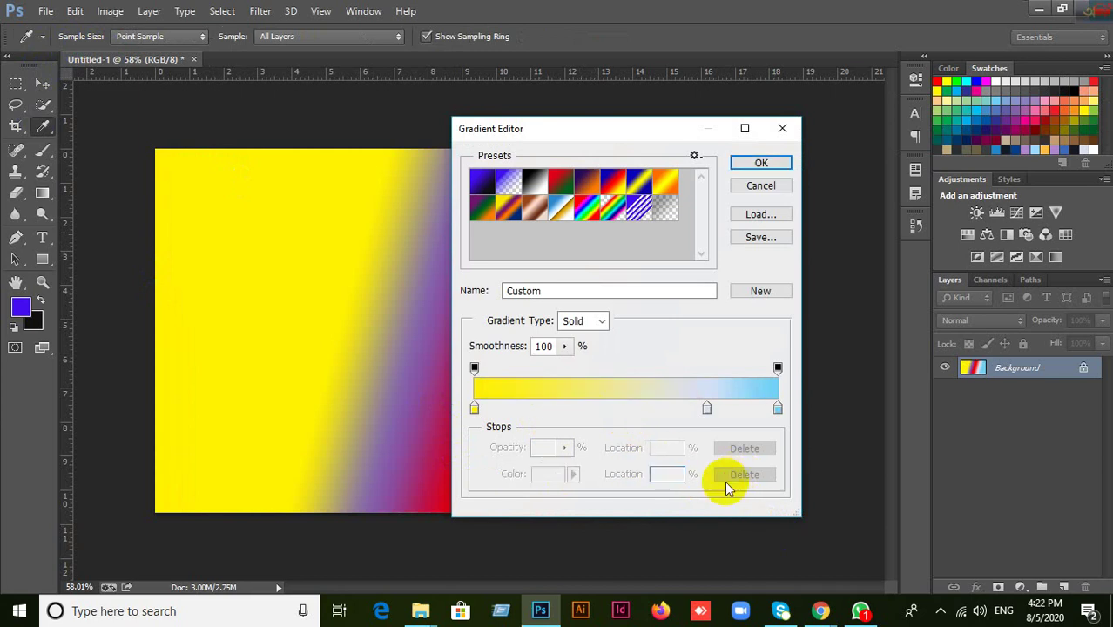
left_click(706, 409)
left_click_drag(702, 429, 688, 488)
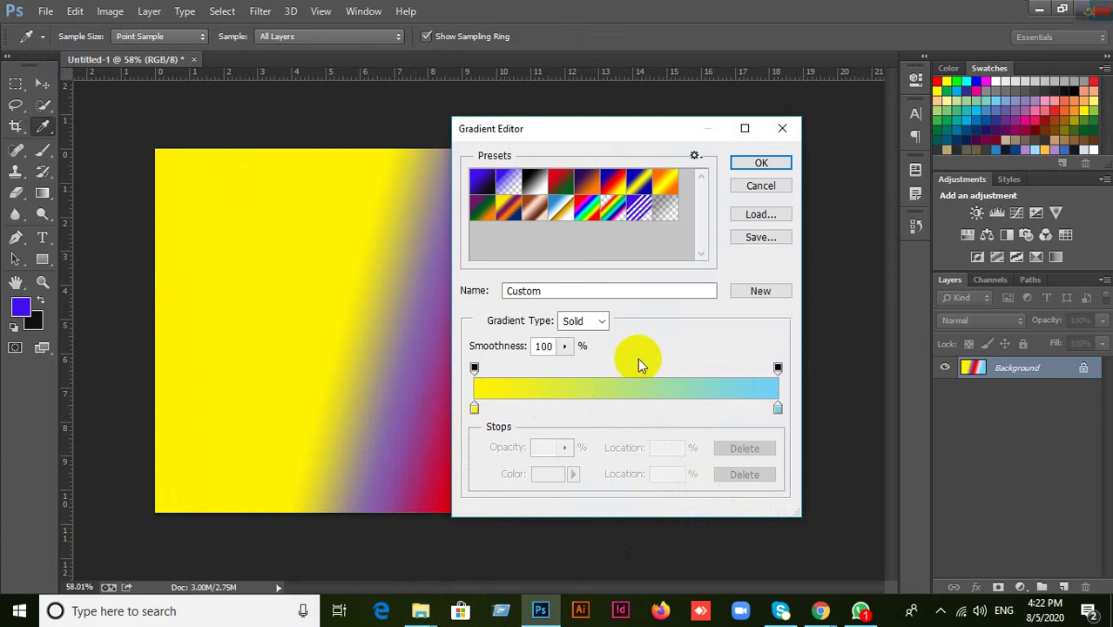
left_click(762, 164)
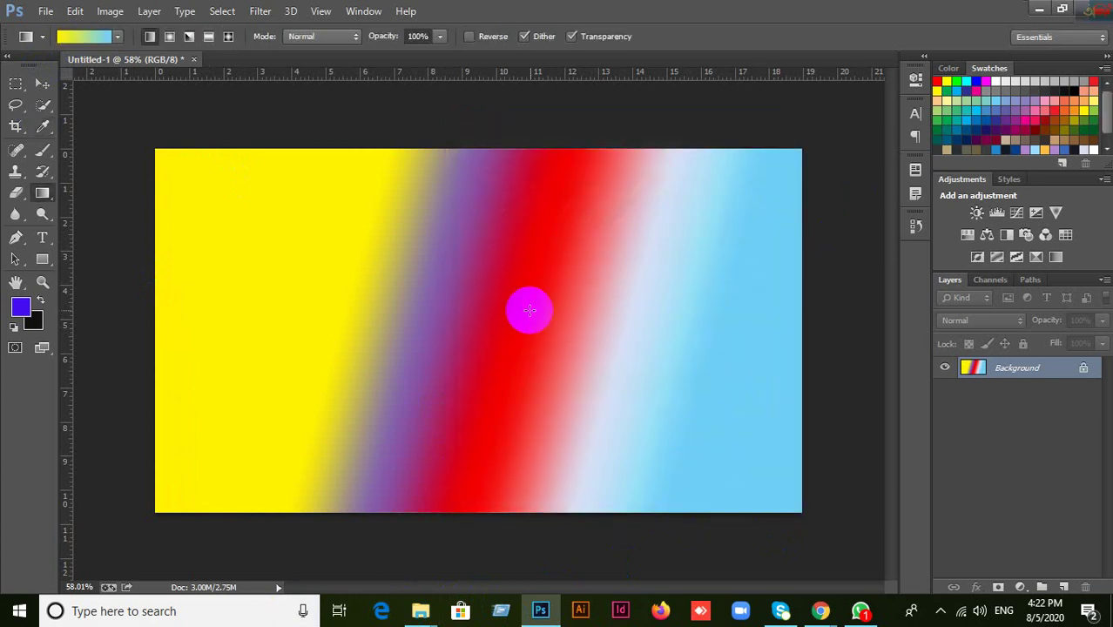
Step: Draw the yellow-blue gradient horizontally from the canvas's left side to just past its middle, and redraw it across the full width
left_click_drag(196, 331, 539, 330)
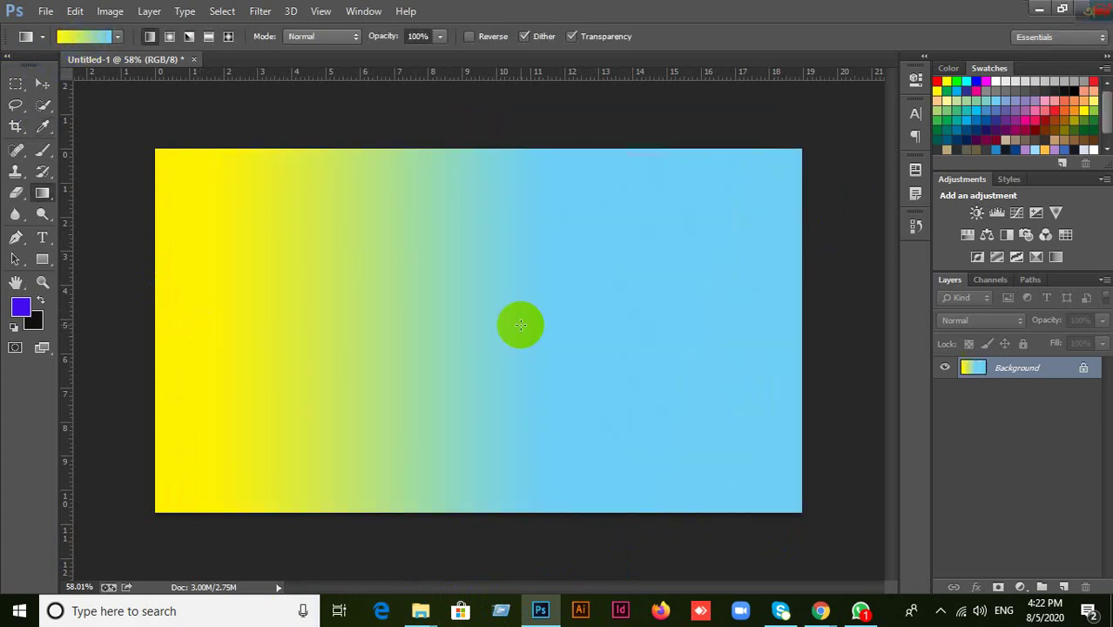
left_click(86, 36)
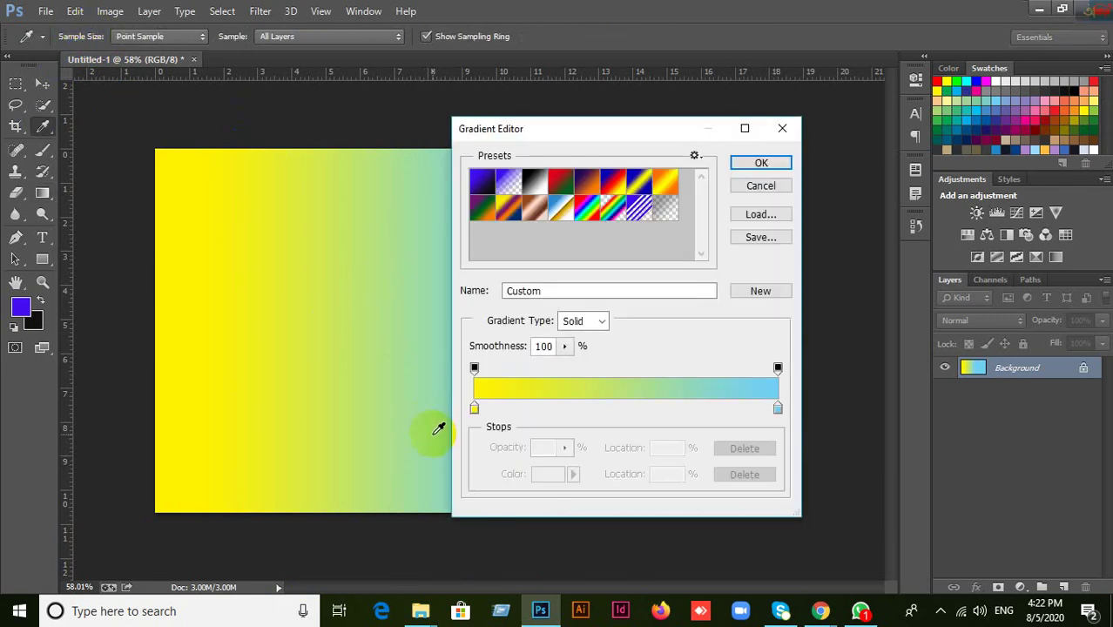
left_click(761, 167)
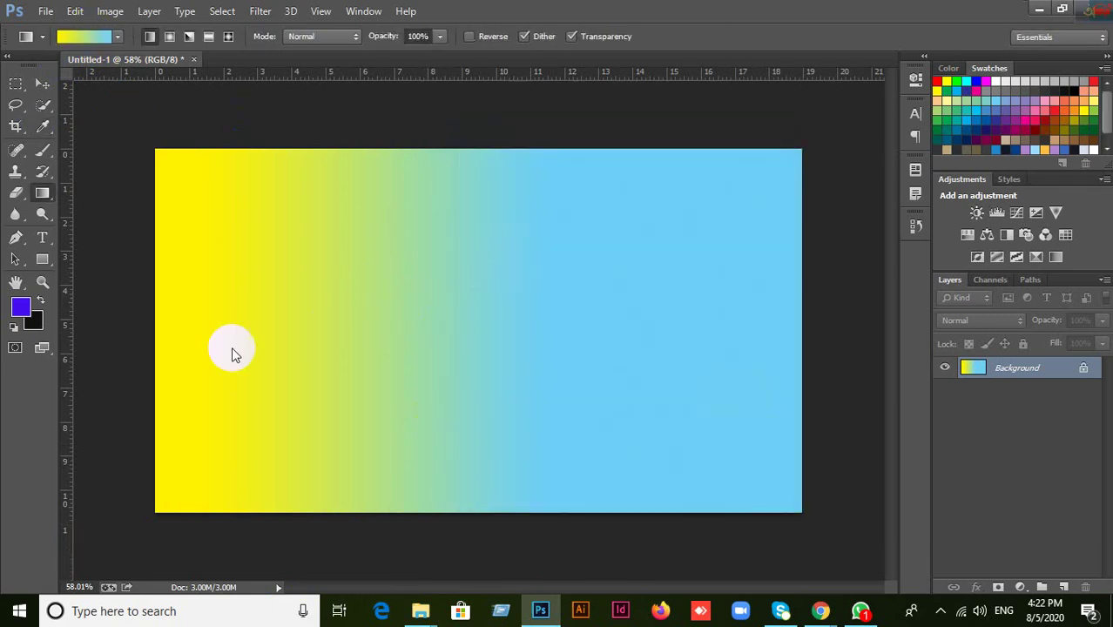
left_click_drag(153, 324, 800, 326)
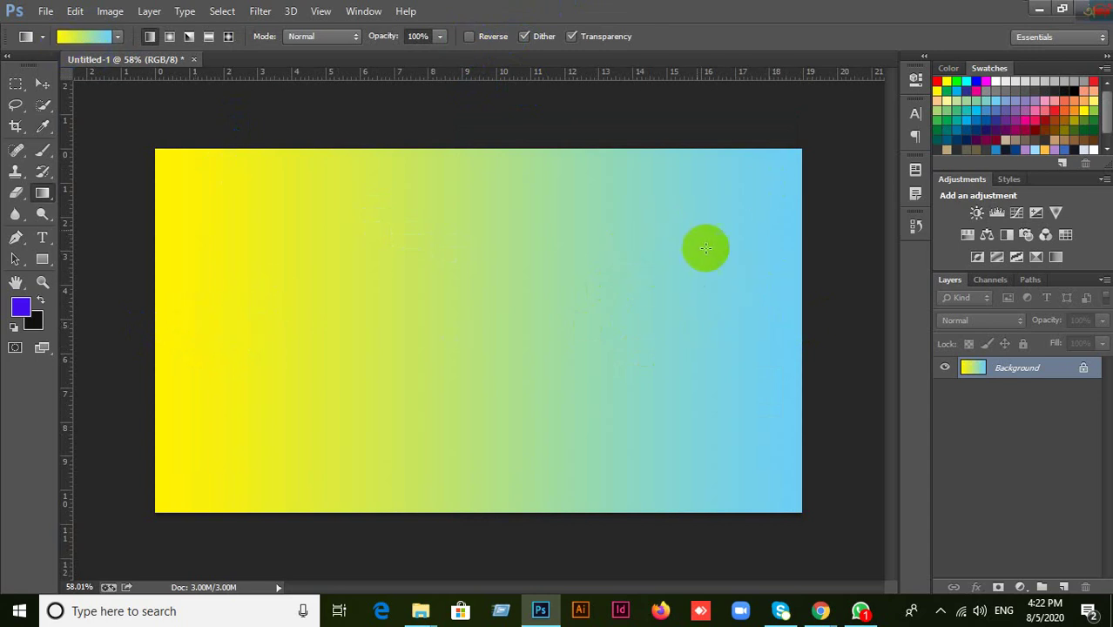
Step: Draw the yellow-blue gradient across the full canvas width with Reverse enabled, and redraw it with Reverse disabled
left_click(548, 105)
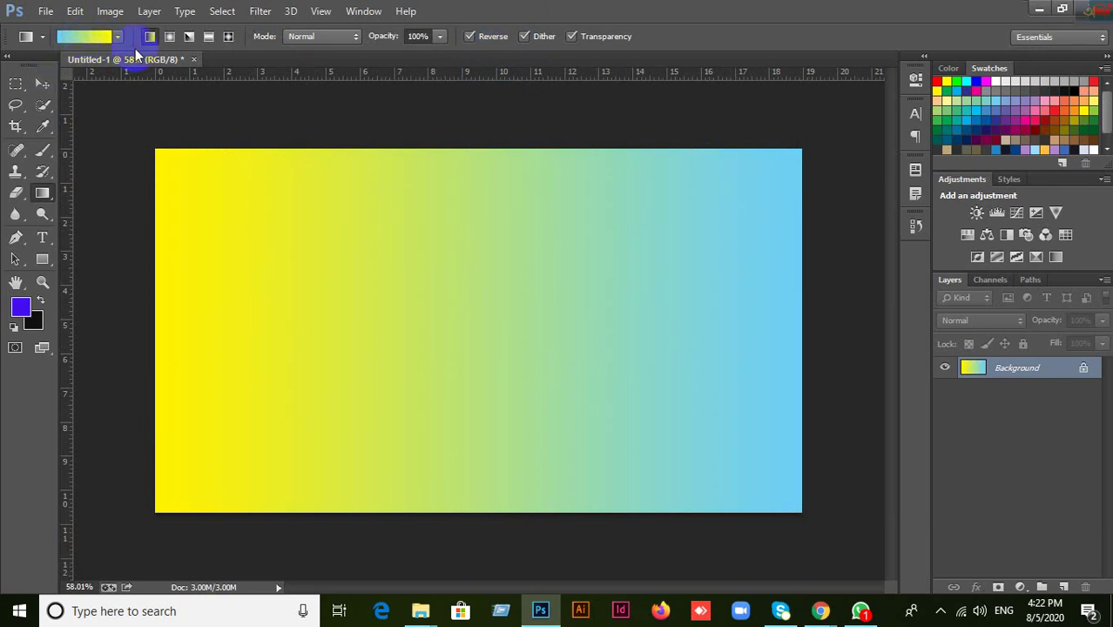
left_click_drag(156, 319, 808, 311)
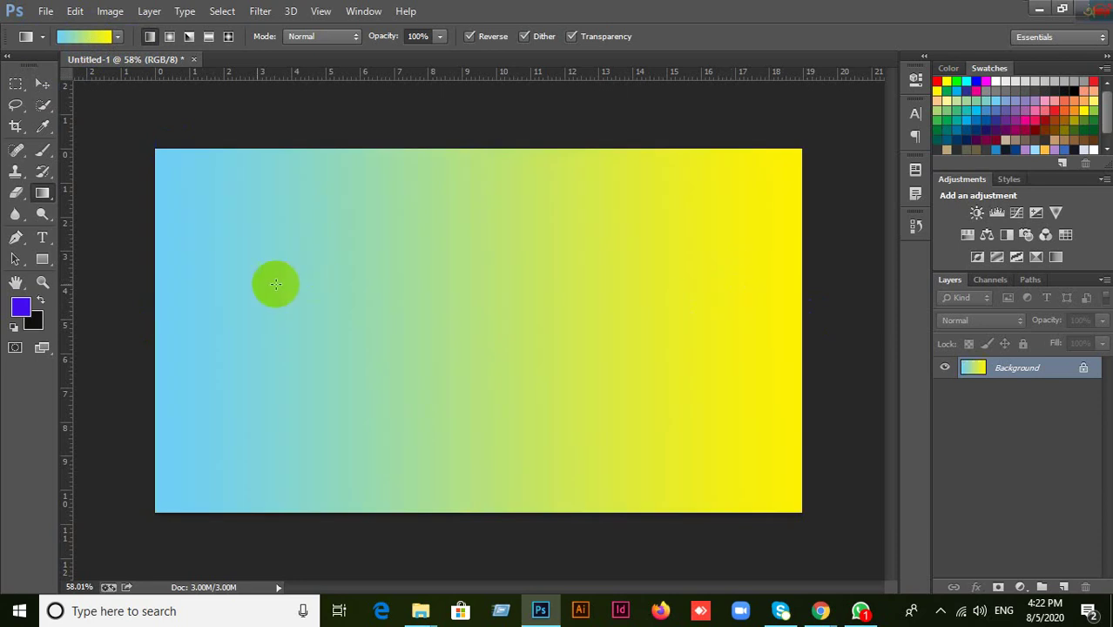
left_click(472, 37)
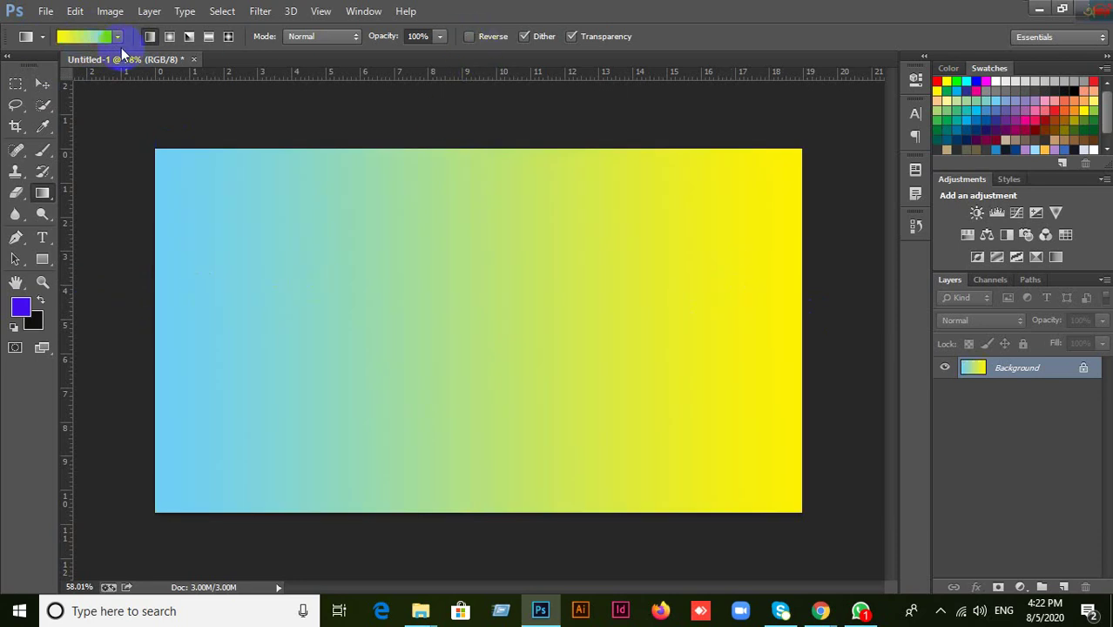
left_click_drag(152, 319, 808, 319)
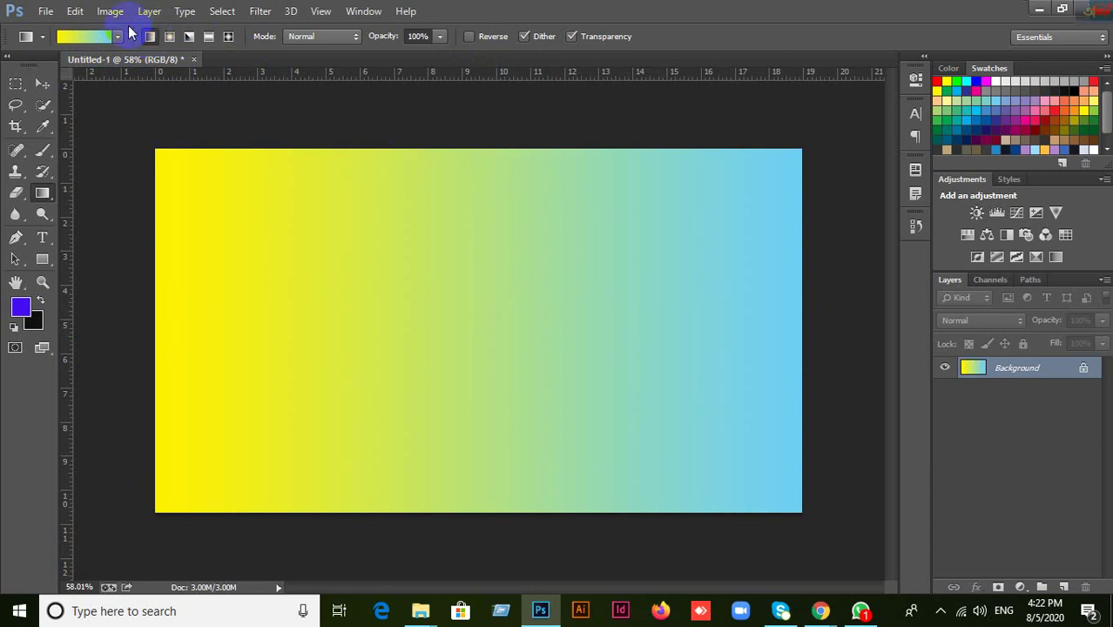
left_click_drag(152, 284, 861, 318)
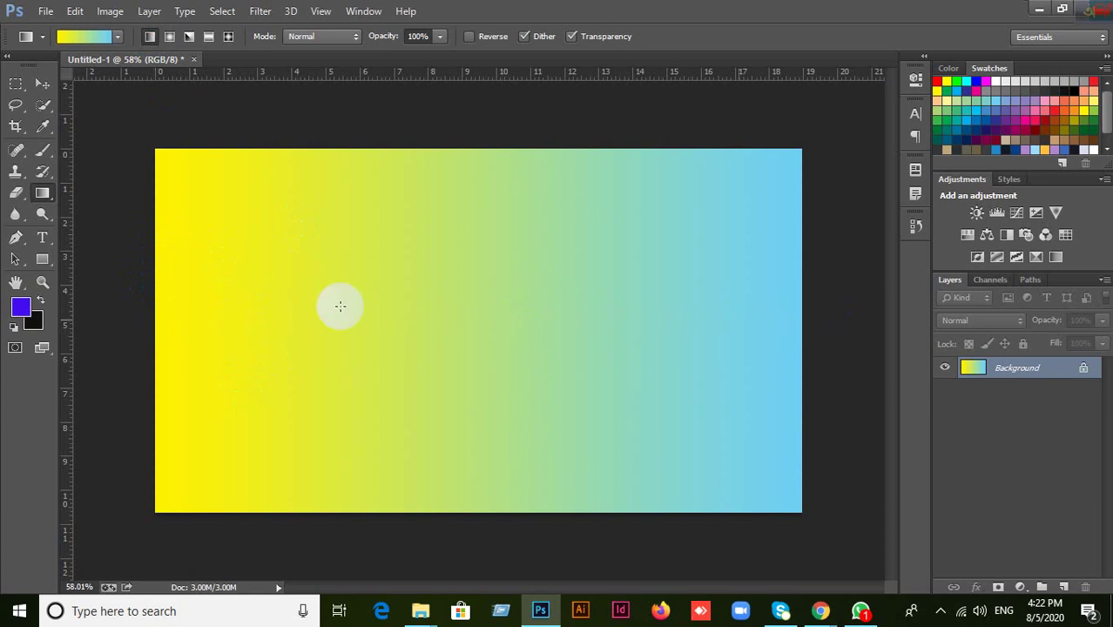
Step: Draw a small radial gradient left of the canvas centre, and redraw it nearly full width starting near the left edge
left_click(171, 39)
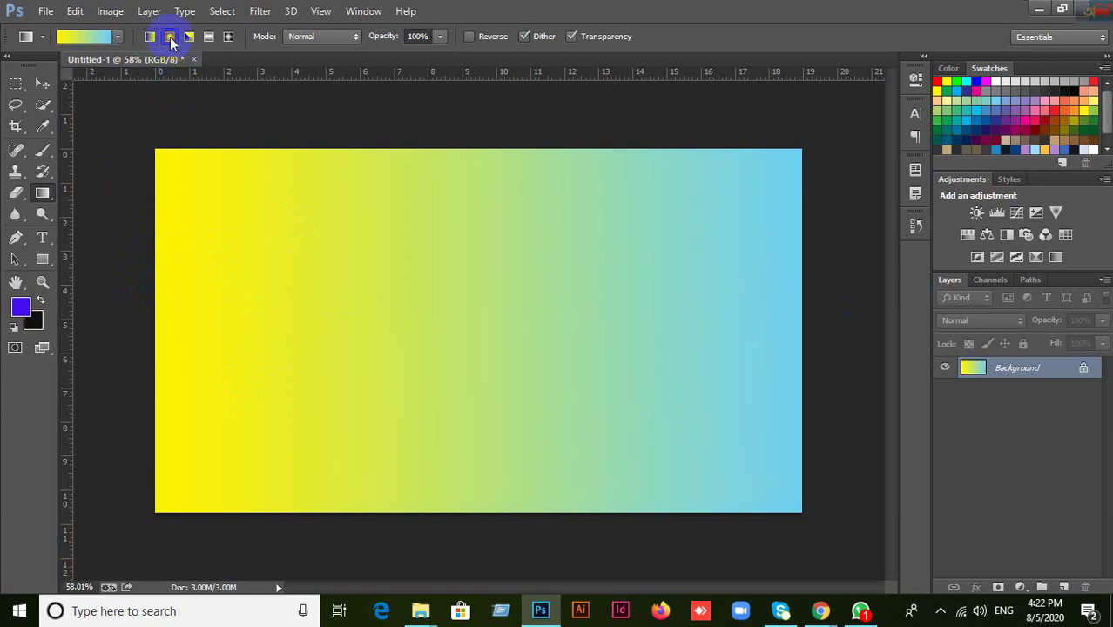
left_click_drag(373, 323, 505, 323)
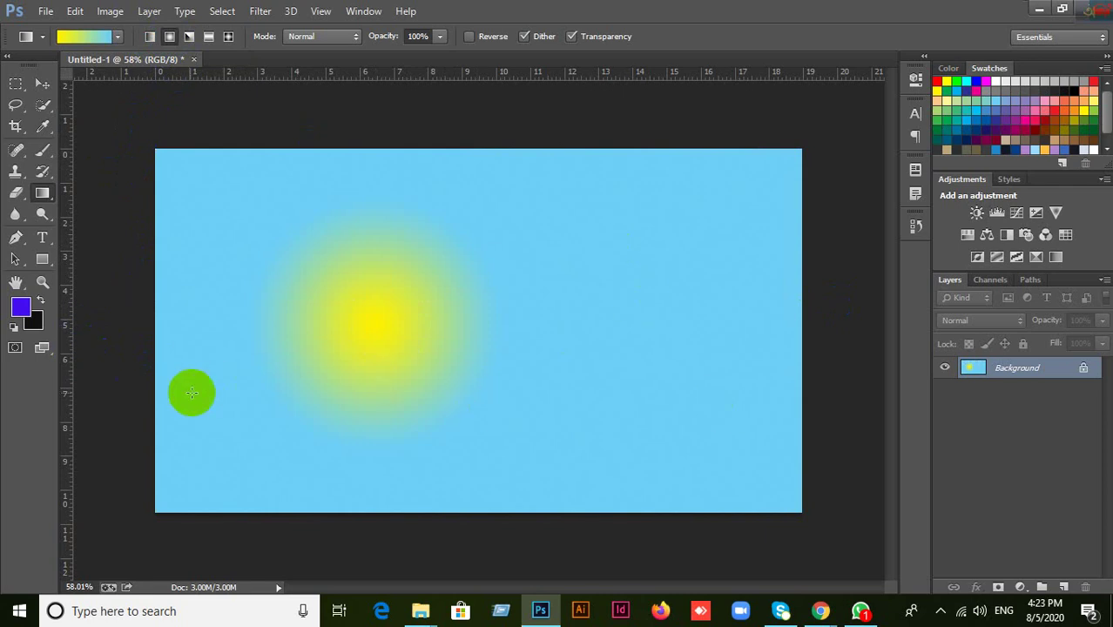
left_click_drag(170, 323, 776, 314)
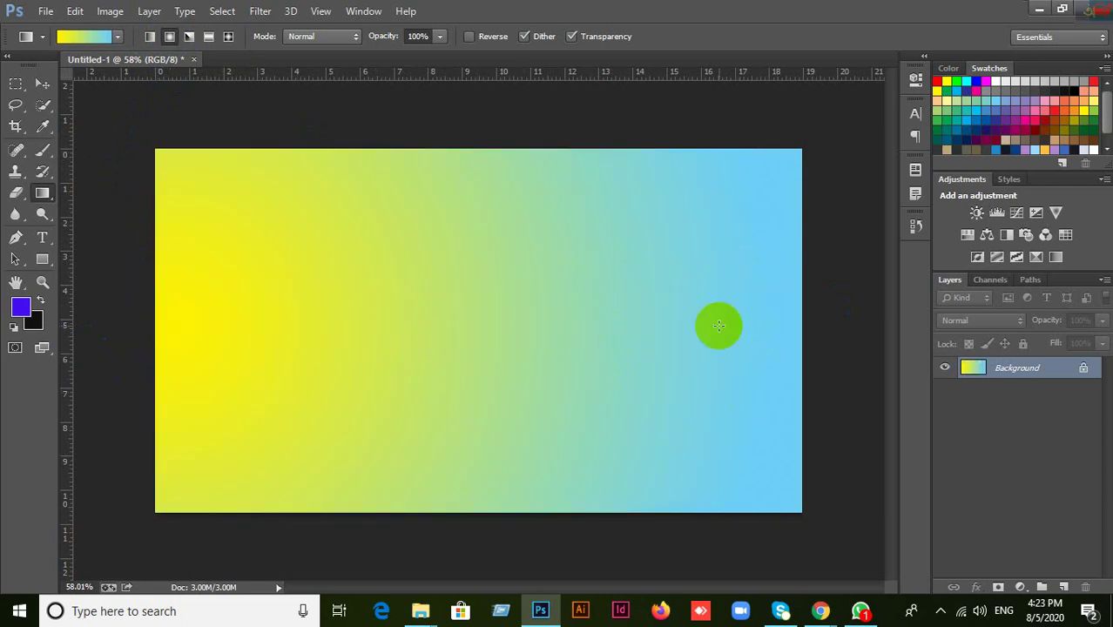
Step: Draw the angle gradient in several directions across the canvas, ending with a short, nearly vertical downward span left of the centre
left_click(190, 38)
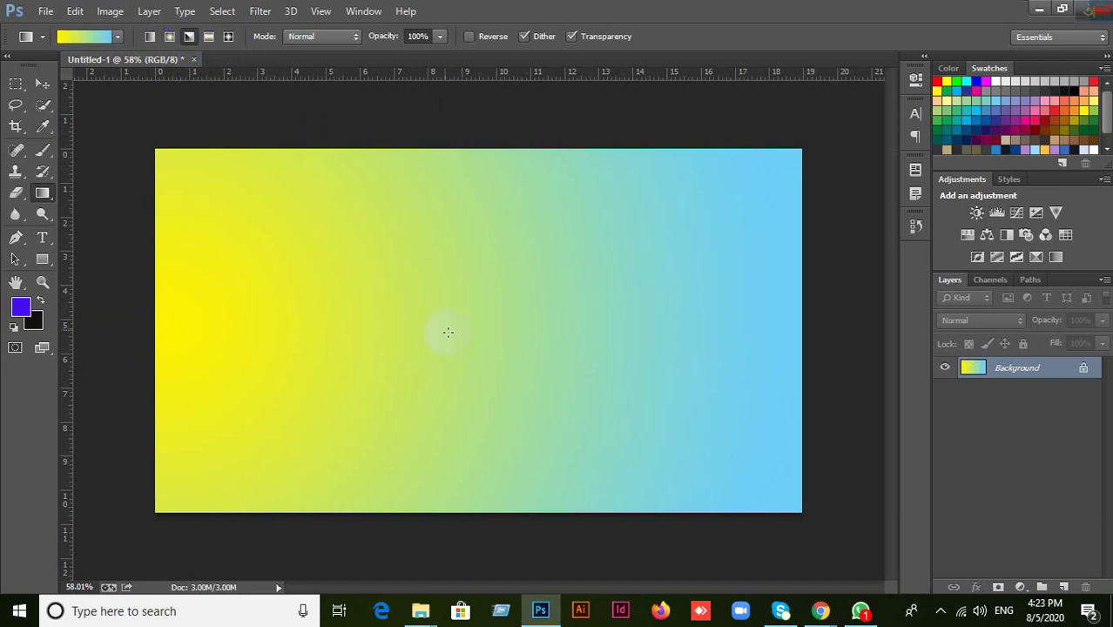
left_click_drag(266, 195, 503, 350)
left_click(284, 218)
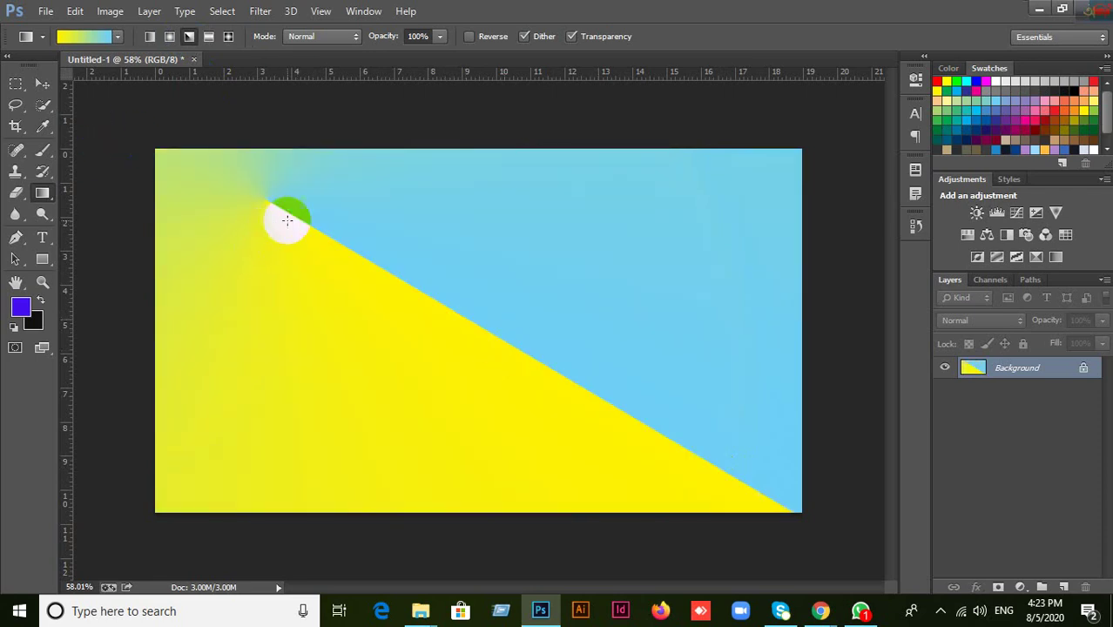
left_click_drag(304, 451, 592, 289)
left_click(371, 214)
left_click_drag(372, 214, 505, 283)
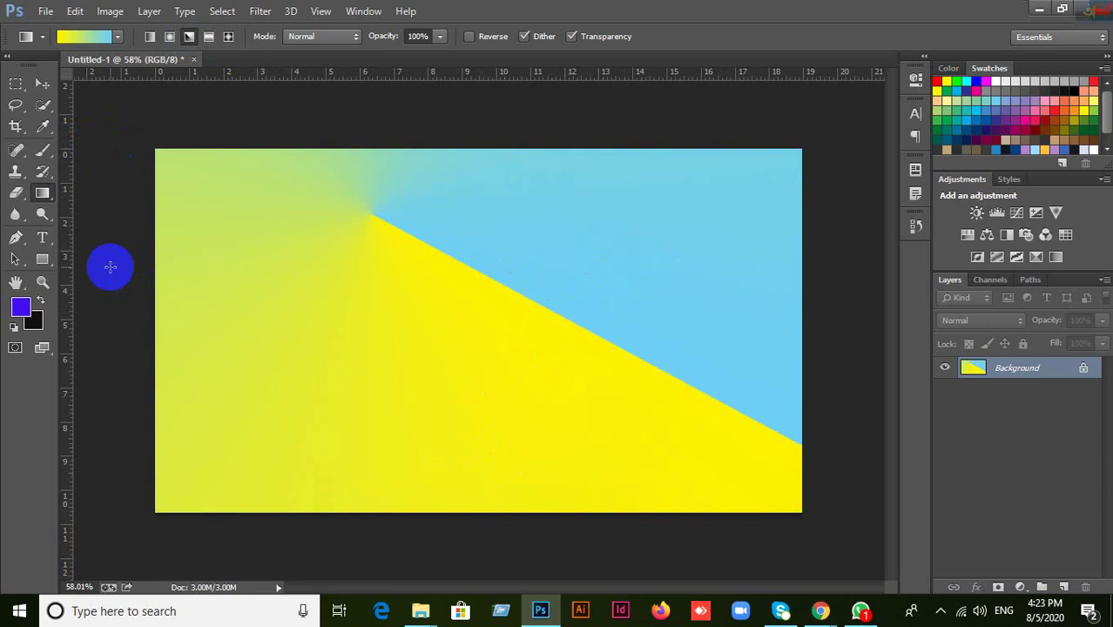
left_click_drag(157, 302, 812, 305)
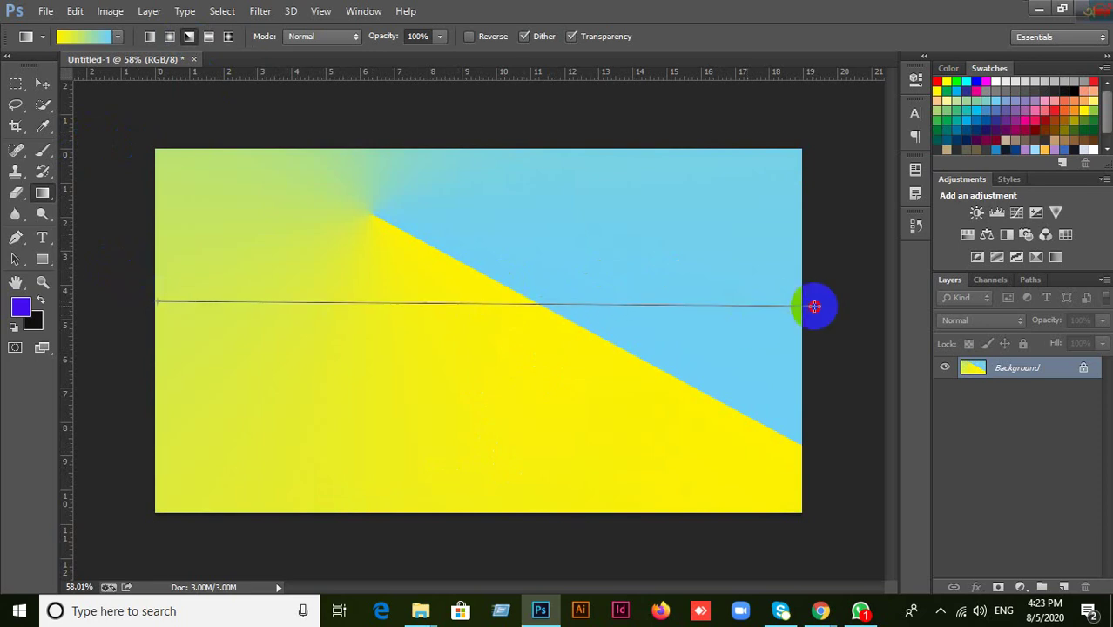
left_click_drag(403, 237, 424, 372)
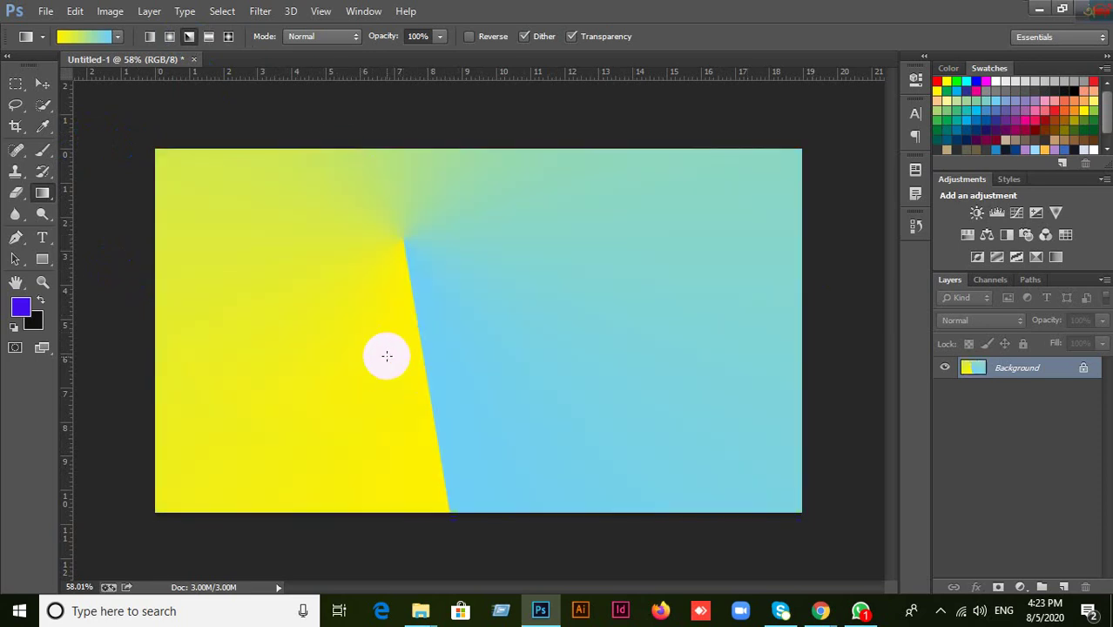
Step: Draw a reflected yellow-blue gradient with a short, slightly downward-sloping span left of the canvas centre
left_click(208, 38)
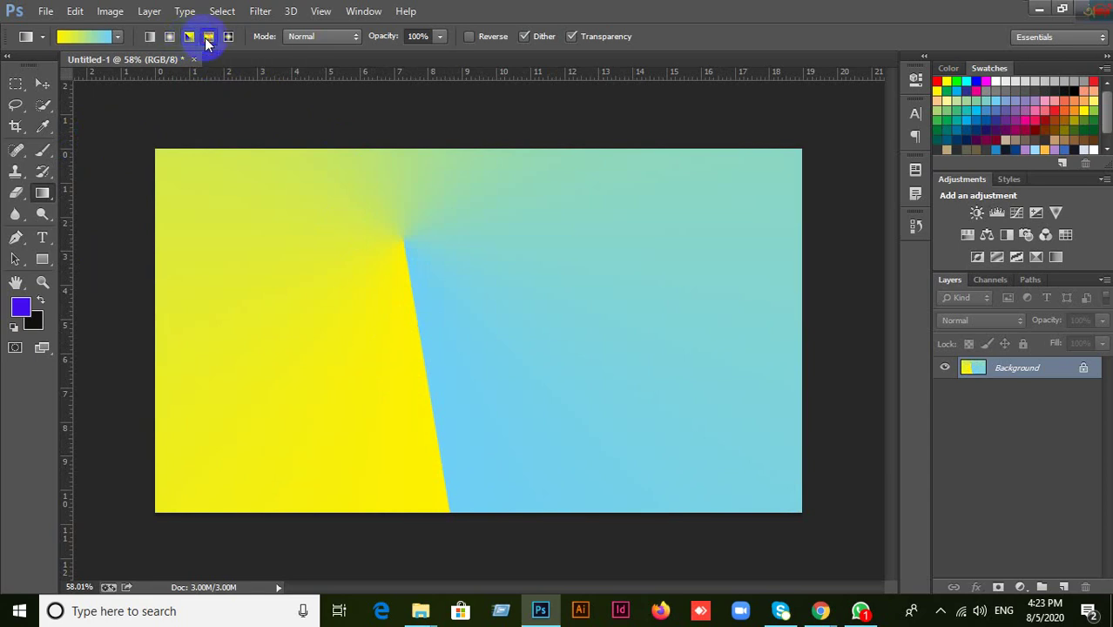
left_click_drag(391, 303, 506, 332)
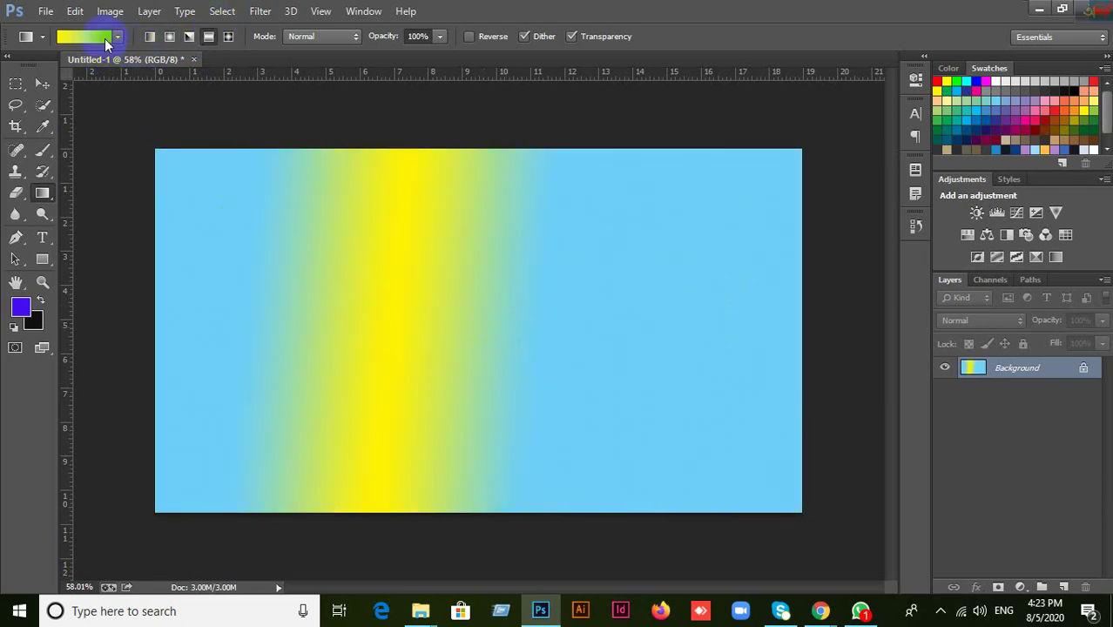
Step: Redraw the reflected yellow-blue gradient with wide, nearly horizontal spans across the canvas, ending near the right edge
left_click(680, 362)
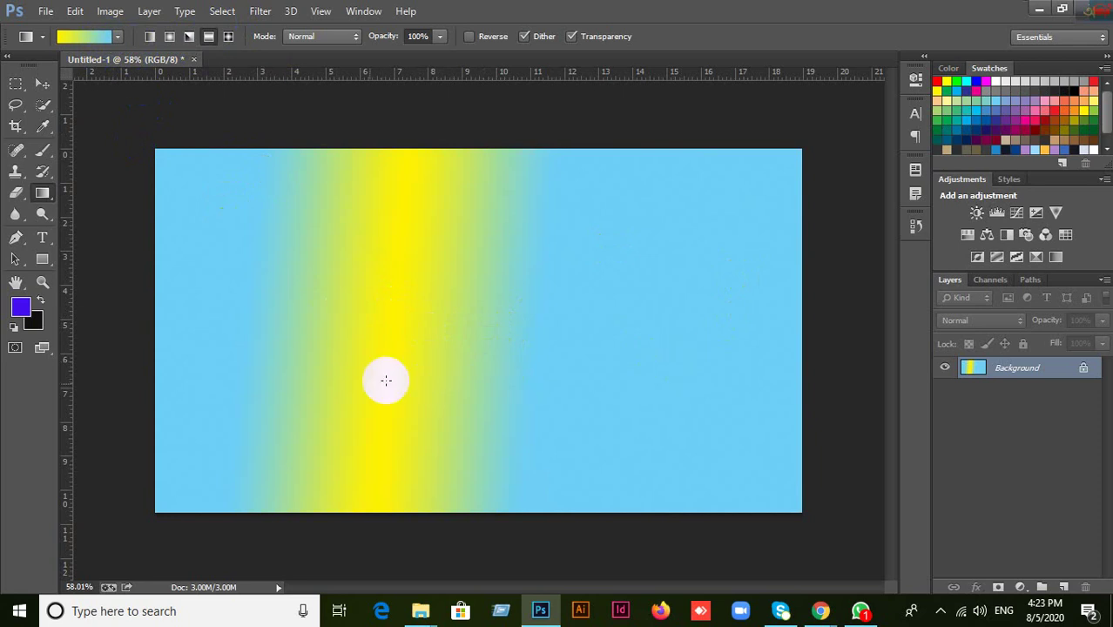
left_click(180, 321)
left_click_drag(180, 322, 812, 299)
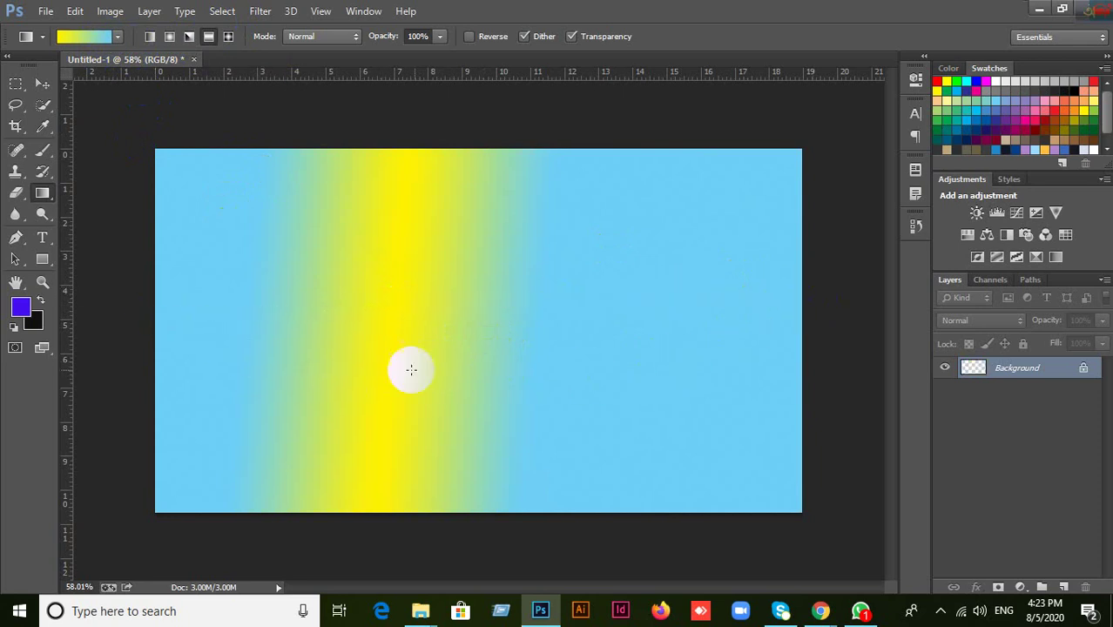
left_click_drag(264, 329, 734, 331)
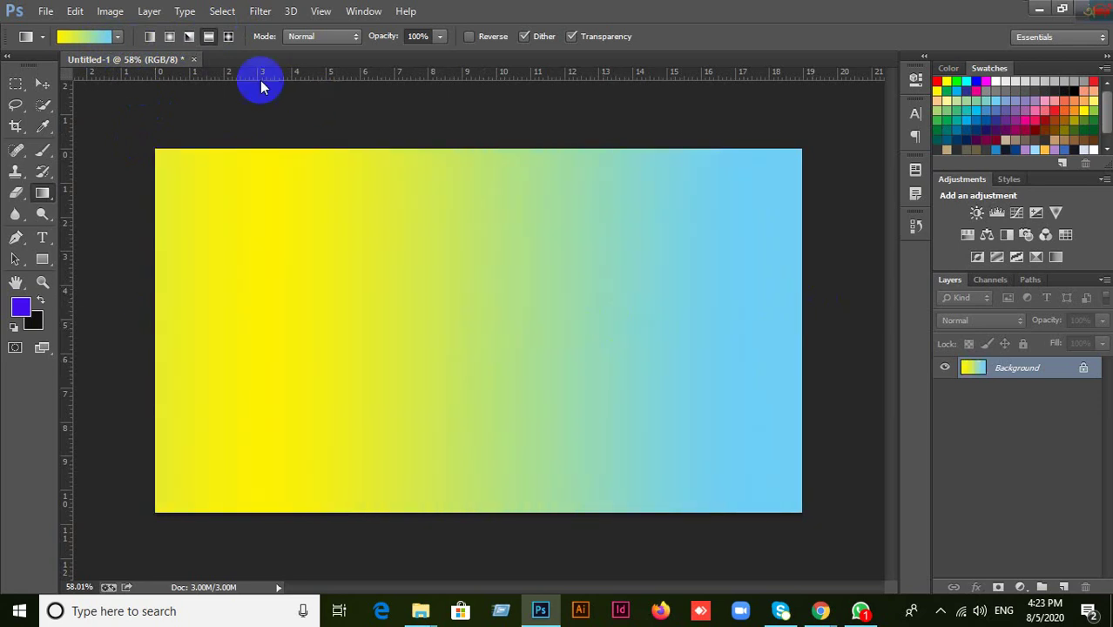
Step: Switch to the diamond gradient style and draw small yellow-blue diamonds in different areas of the canvas
left_click(228, 38)
left_click_drag(288, 223, 394, 287)
left_click_drag(576, 255, 471, 328)
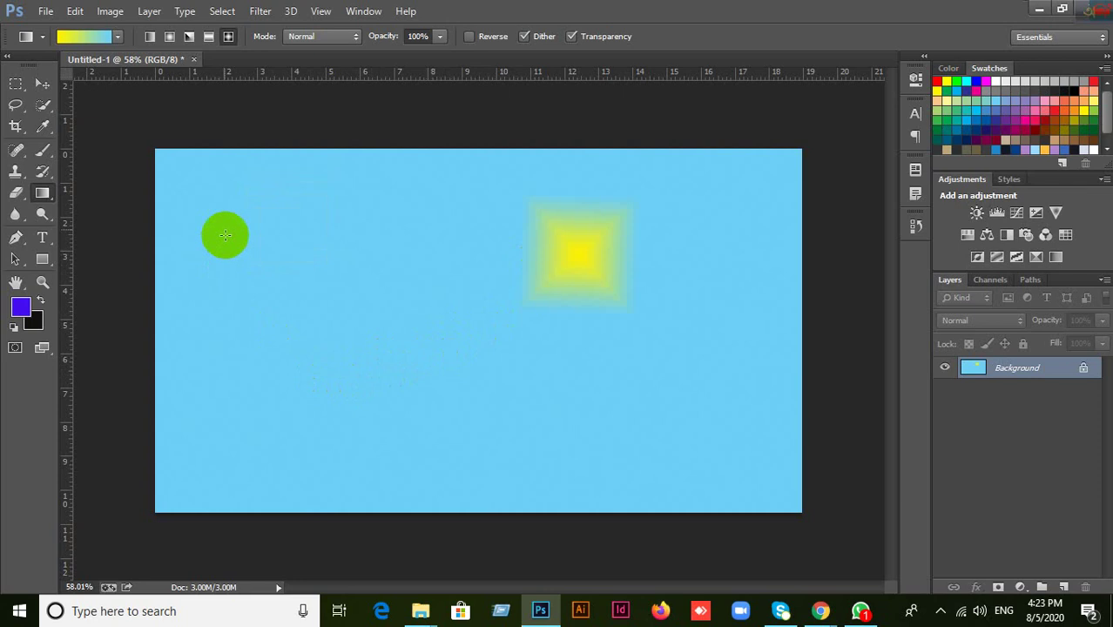
left_click_drag(224, 228, 305, 324)
left_click_drag(276, 427, 522, 388)
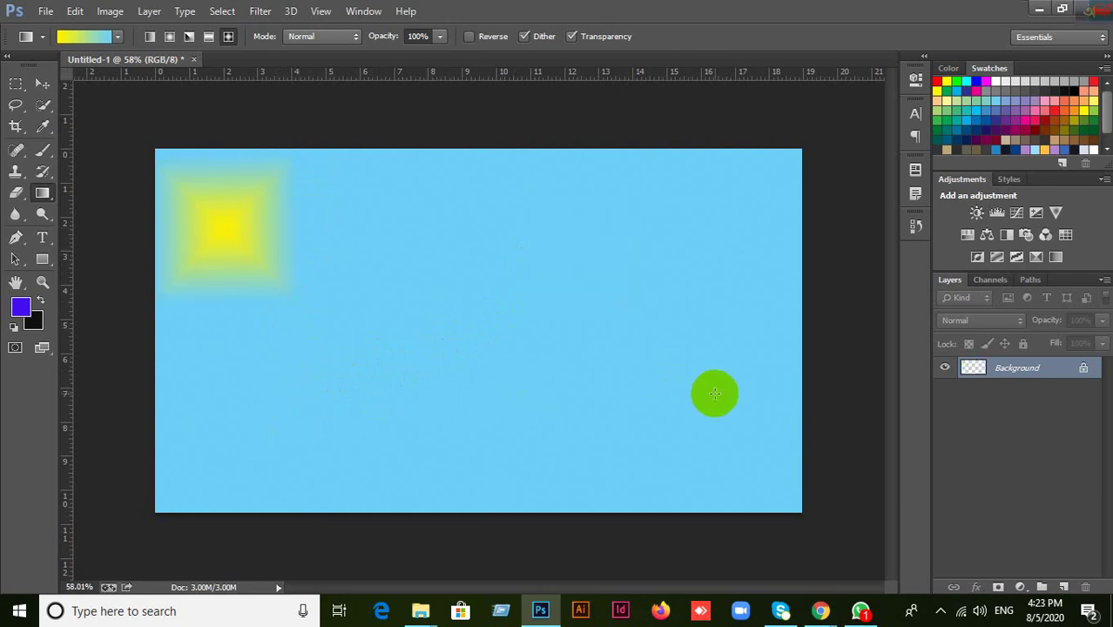
left_click_drag(722, 397, 585, 369)
Step: Draw large diamond gradients across the canvas, ending with a nearly horizontal span from the left part to right of the centre
left_click_drag(169, 280, 661, 224)
left_click_drag(418, 356, 823, 268)
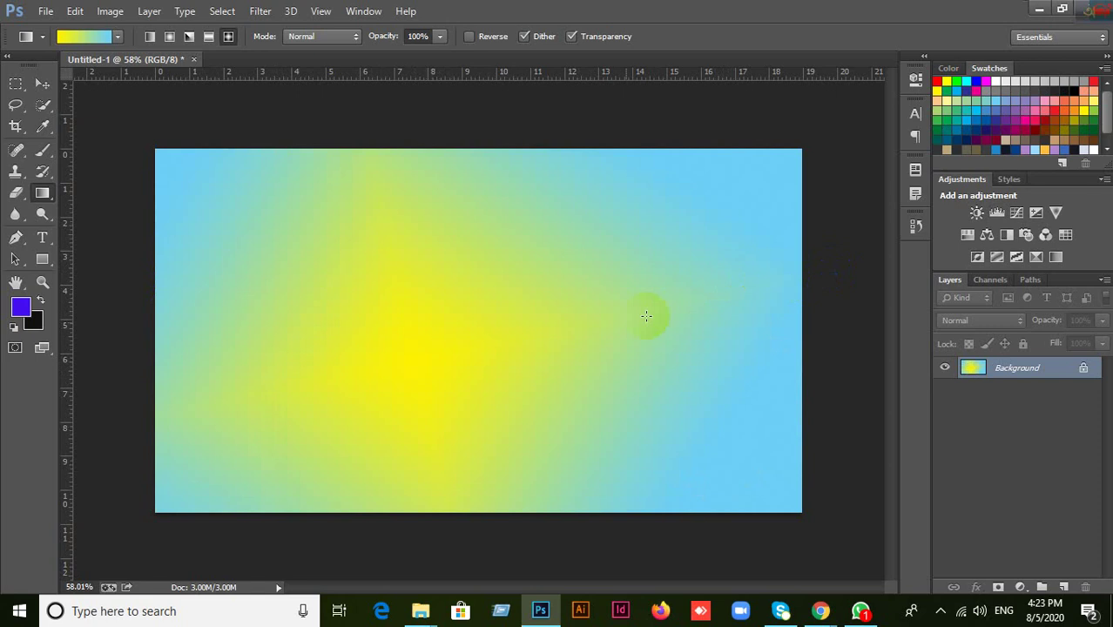
left_click_drag(252, 245, 657, 241)
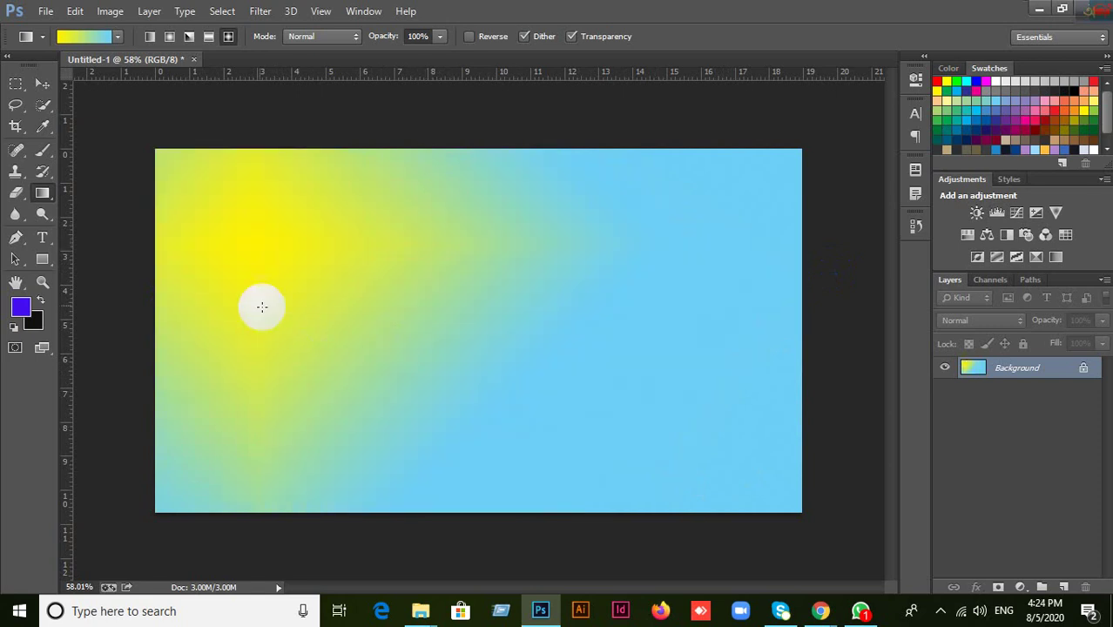
left_click_drag(261, 305, 607, 313)
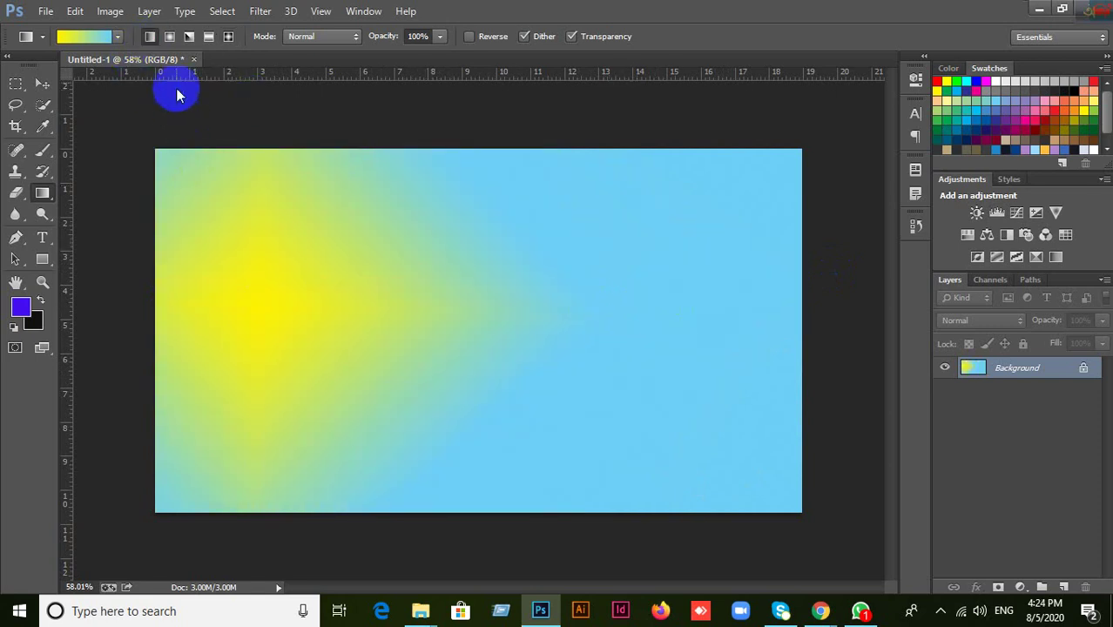
Step: Set the gradient style back to linear, switch to the Move tool, and undo the gradient fills back to a blank white canvas
left_click(149, 37)
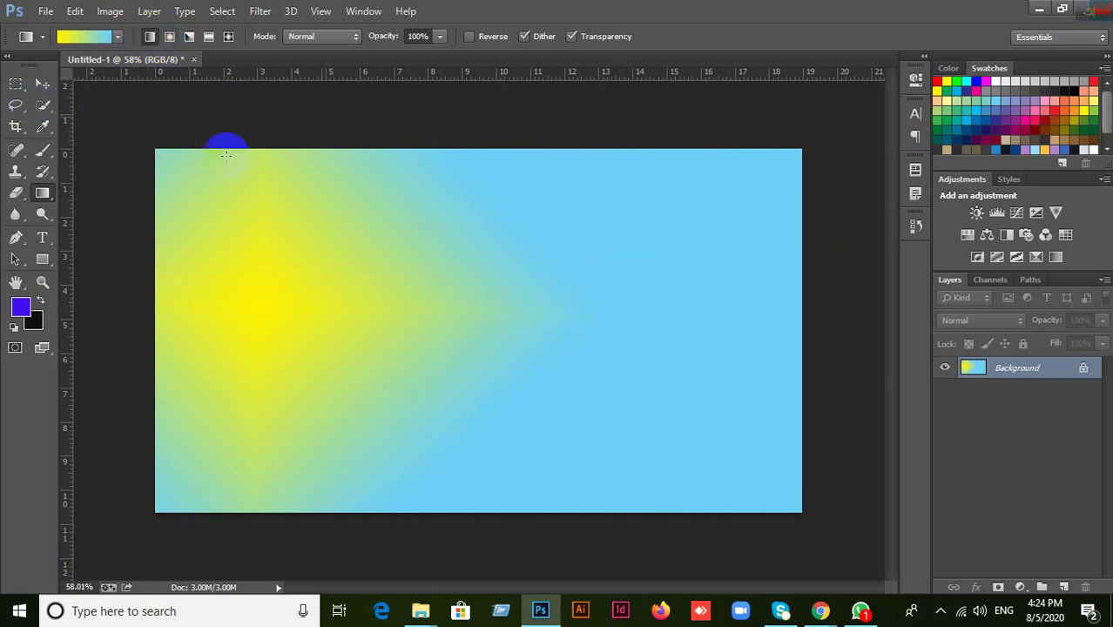
left_click(42, 84)
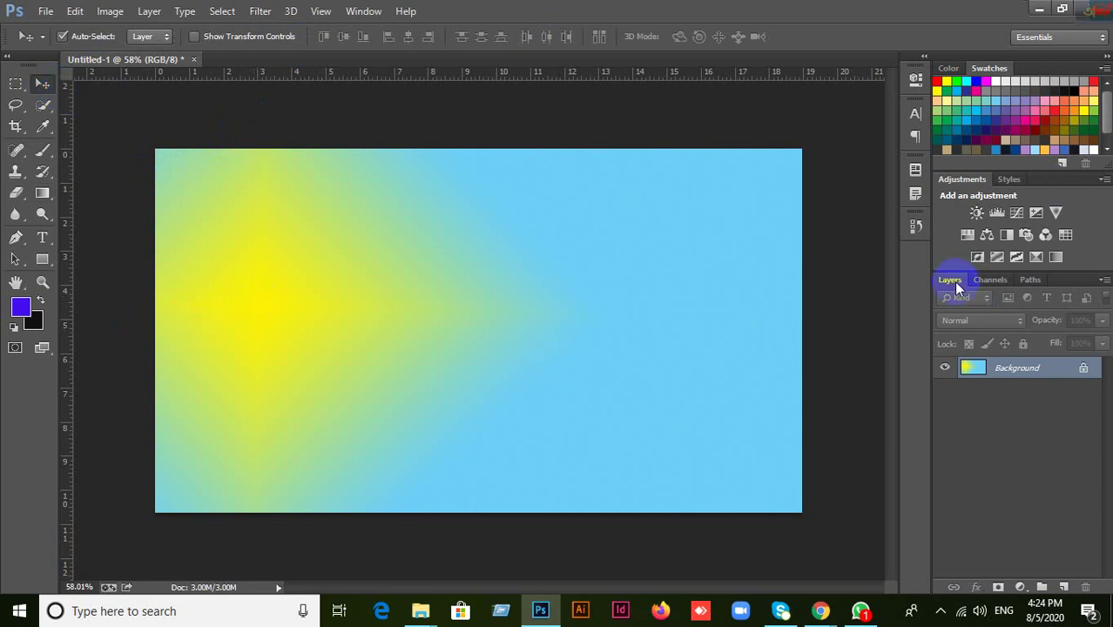
key("ctrl+z")
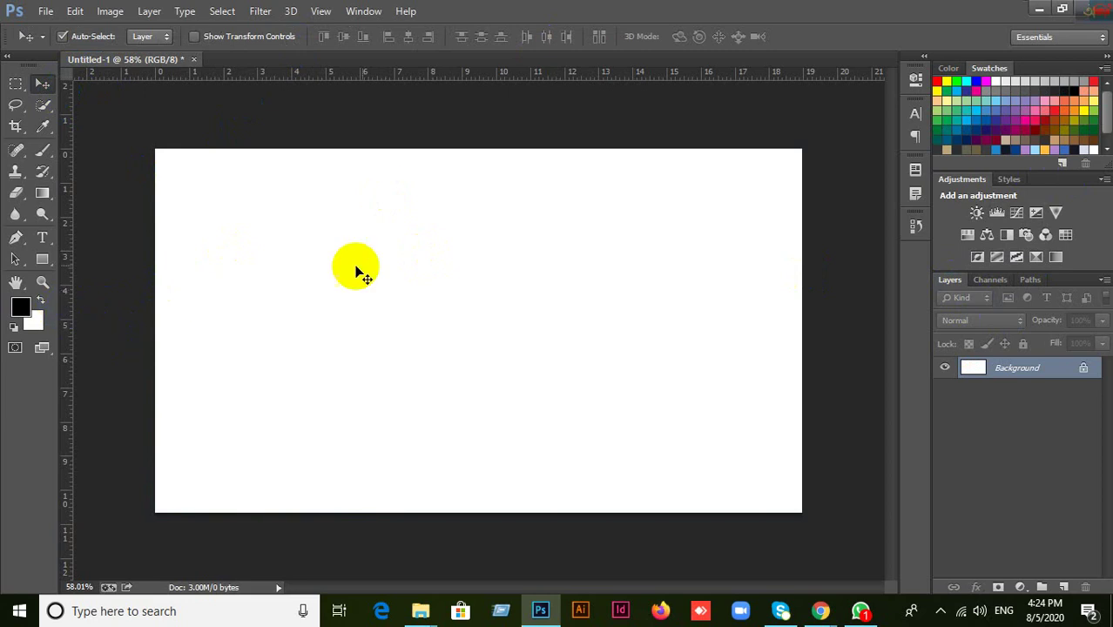
Step: Draw a rectangle shape about 495 × 384 px left of the canvas centre with the Rectangle tool
left_click(42, 260)
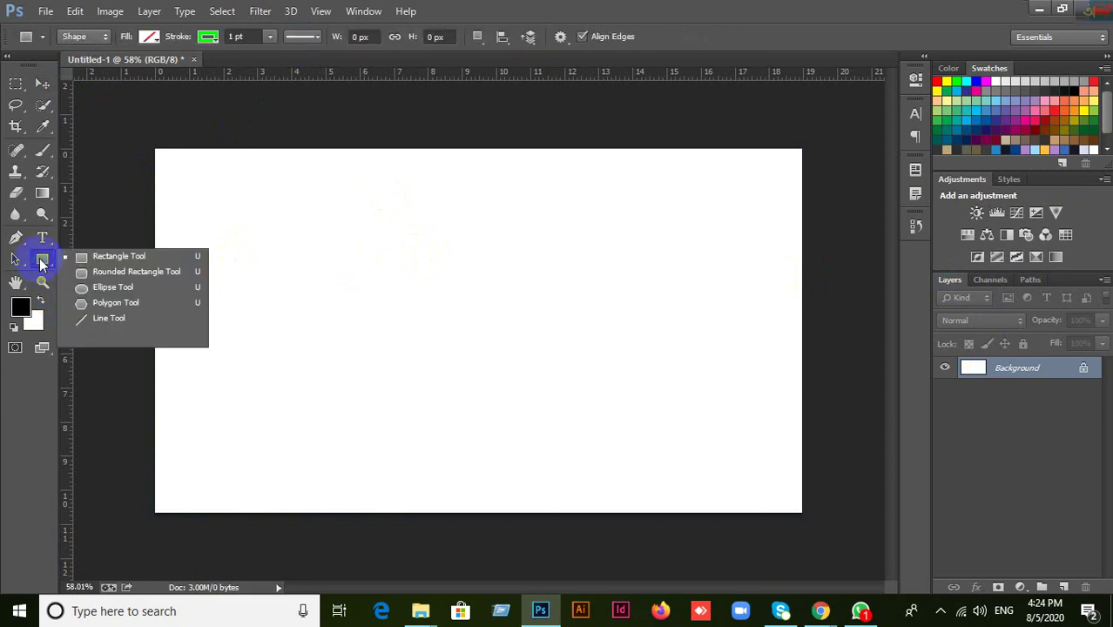
left_click(90, 256)
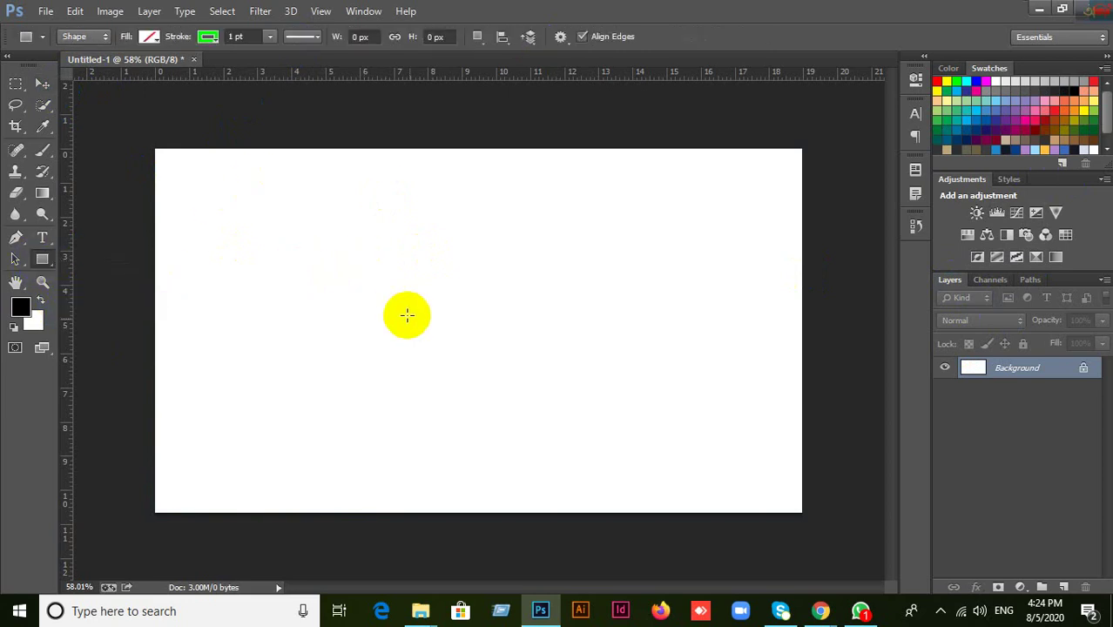
left_click_drag(293, 250, 527, 432)
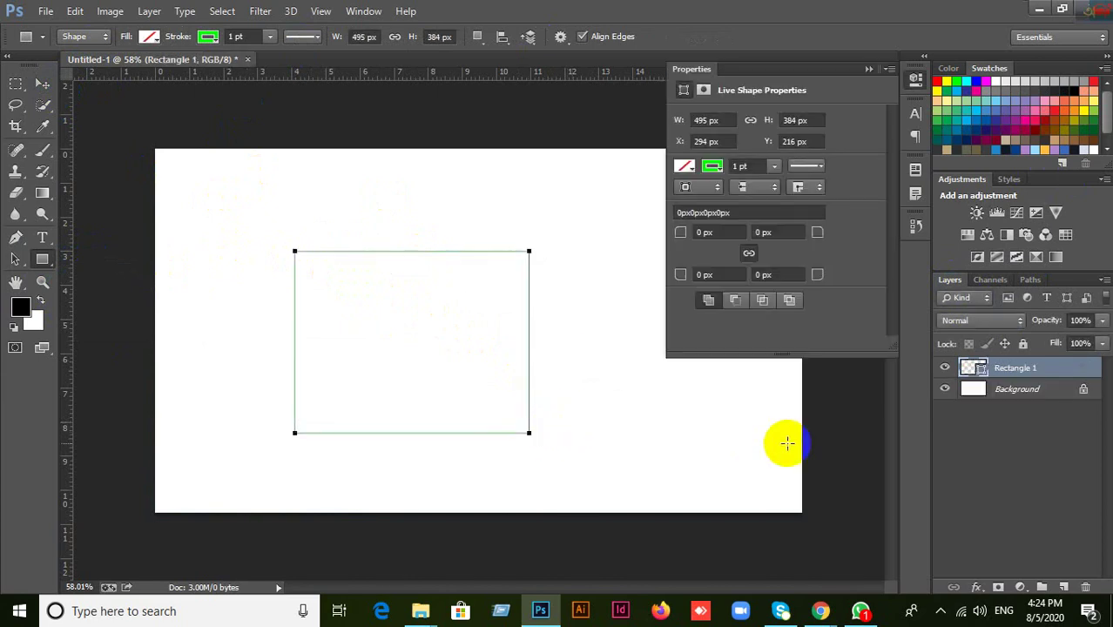
Step: Fill the rectangle with red and remove its stroke
left_click(149, 35)
left_click(69, 131)
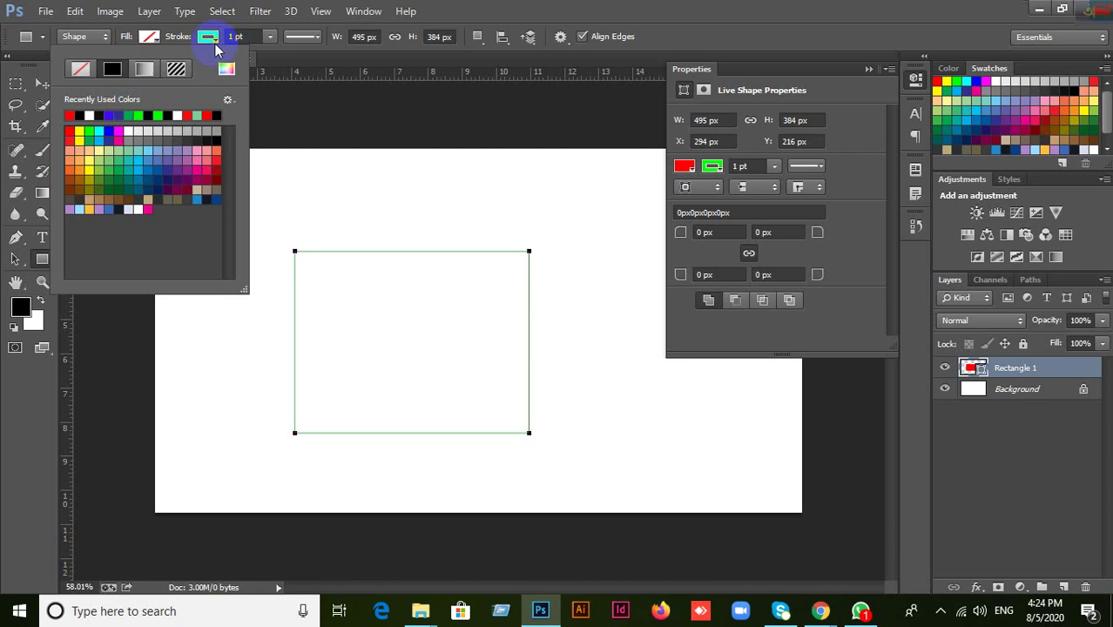
left_click(209, 37)
left_click(209, 37)
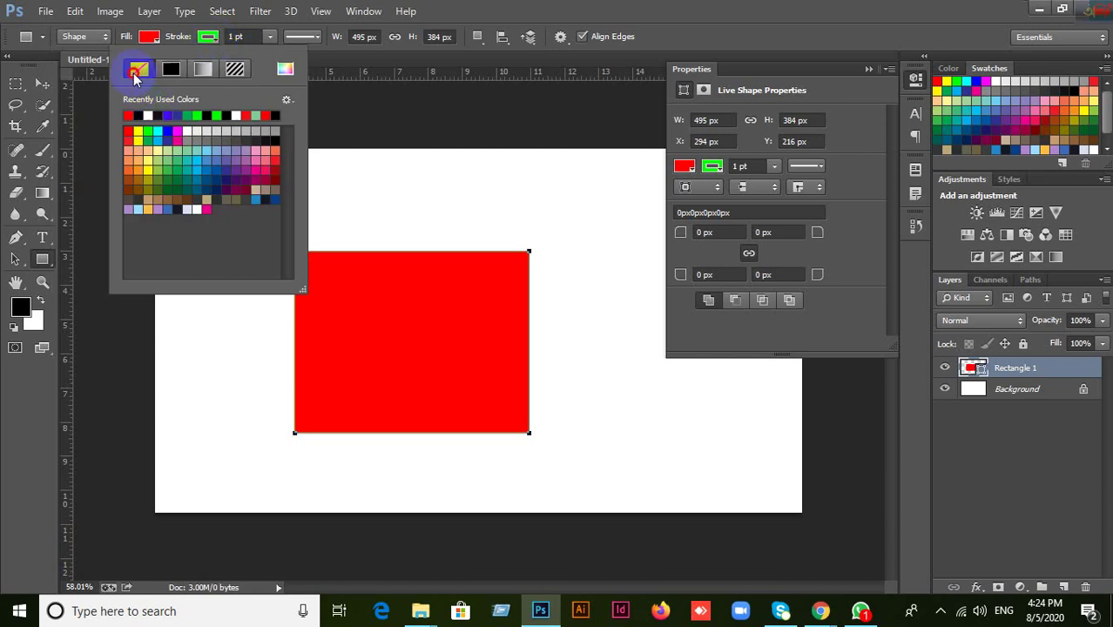
left_click(442, 7)
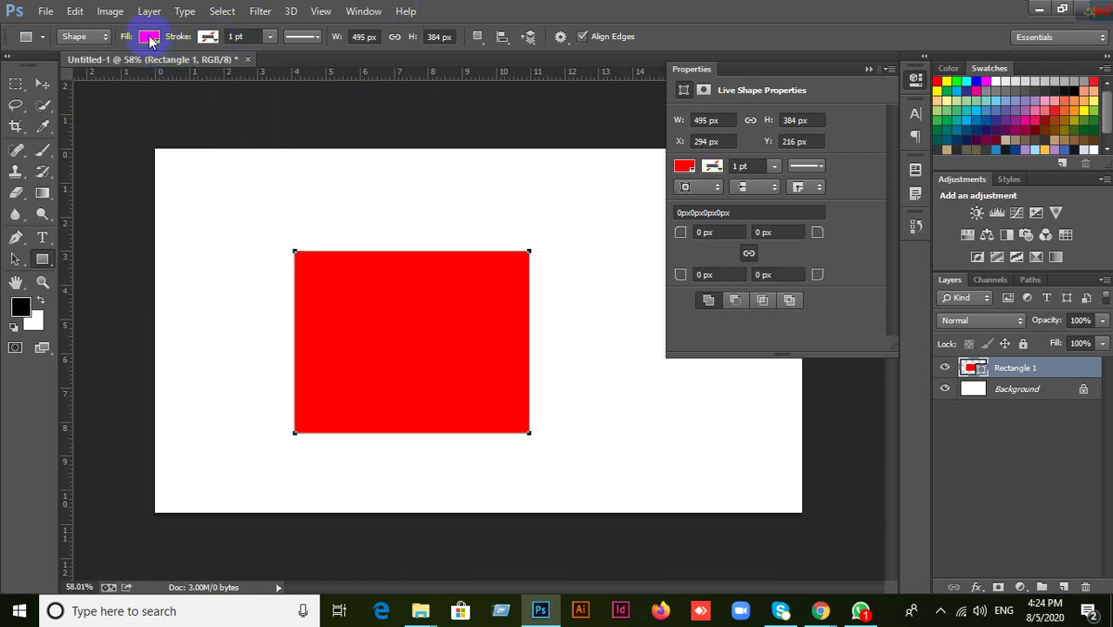
Step: Change the rectangle's fill to a black-to-white gradient, keeping the Linear style
left_click(149, 37)
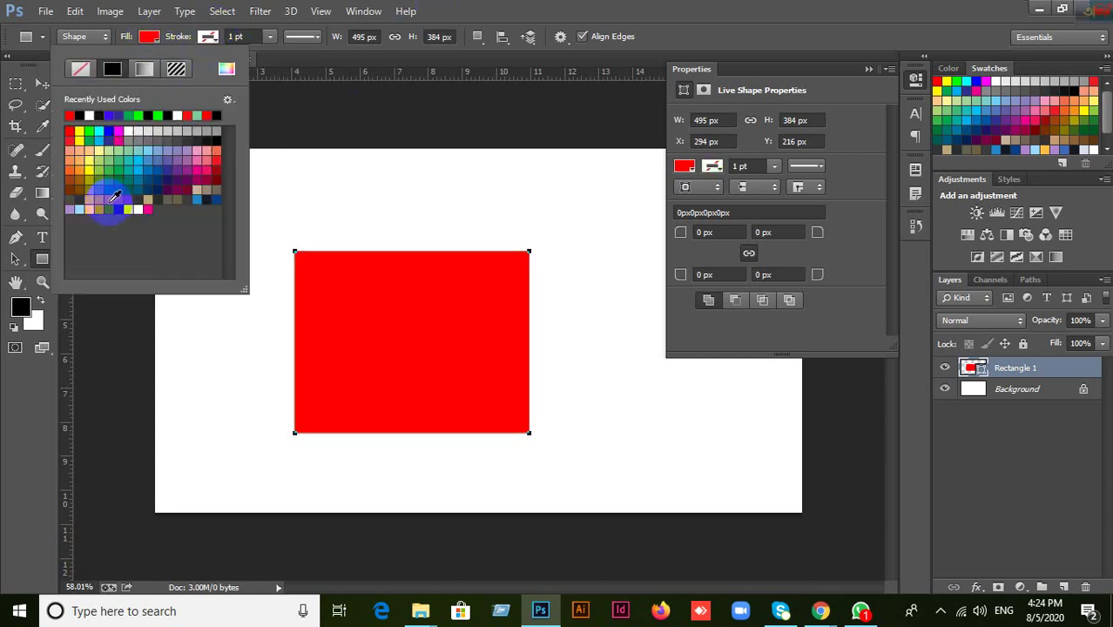
left_click(144, 70)
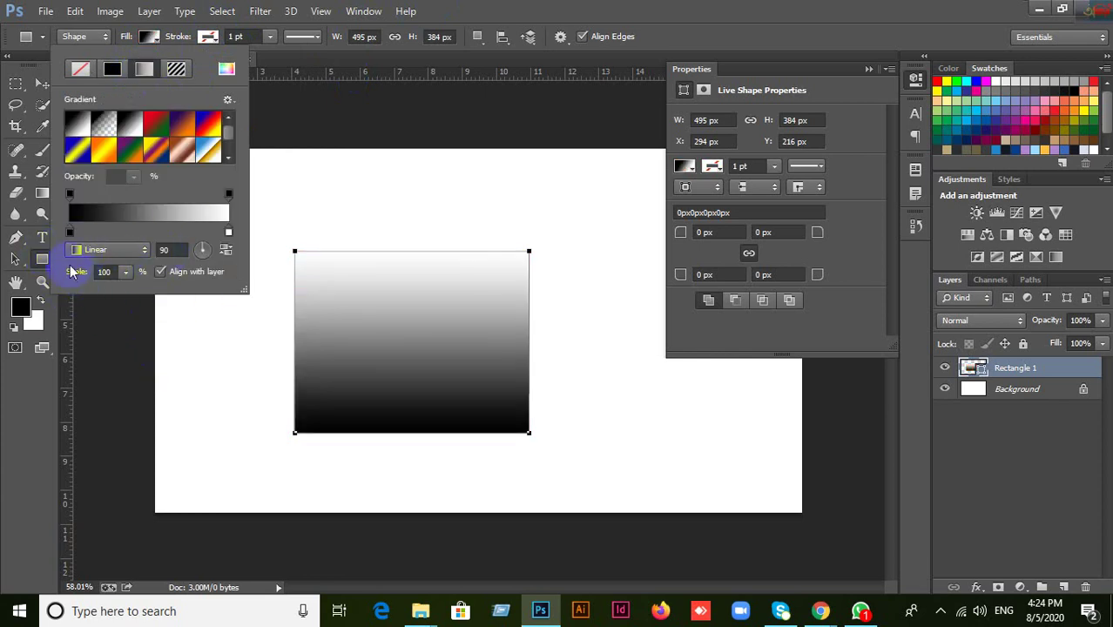
left_click(130, 251)
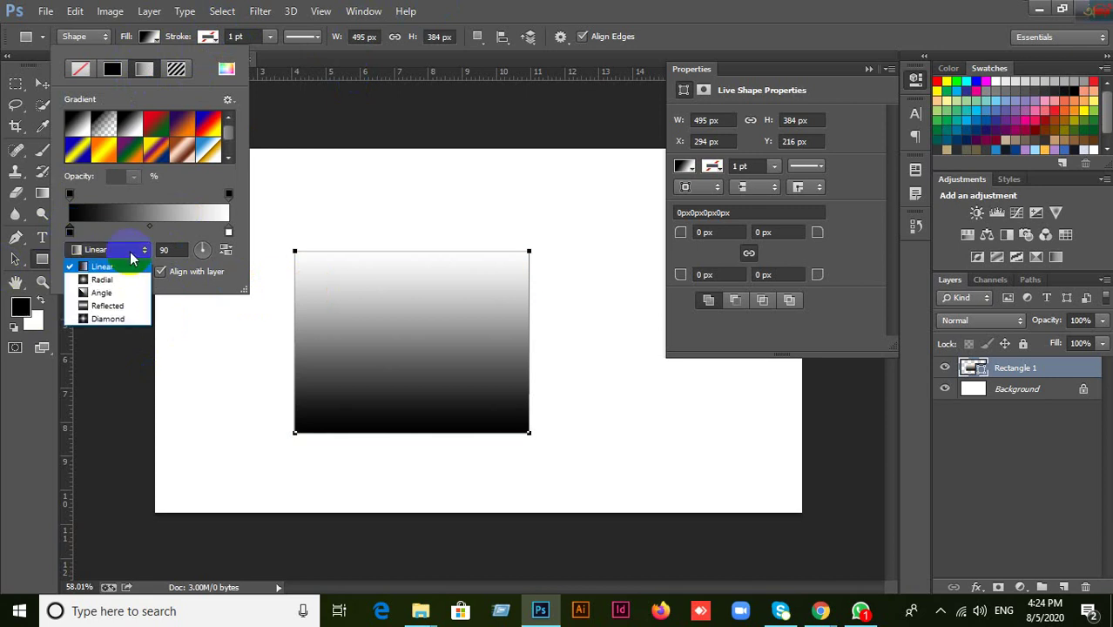
left_click(130, 251)
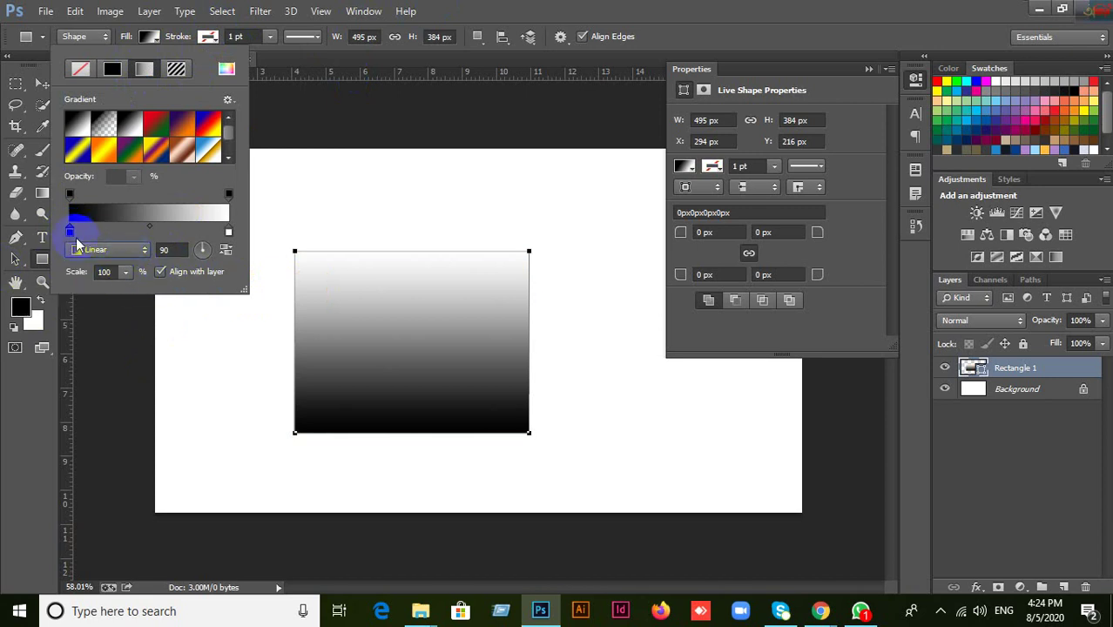
Step: Set the gradient's black colour stop to red ed0000
double_click(70, 232)
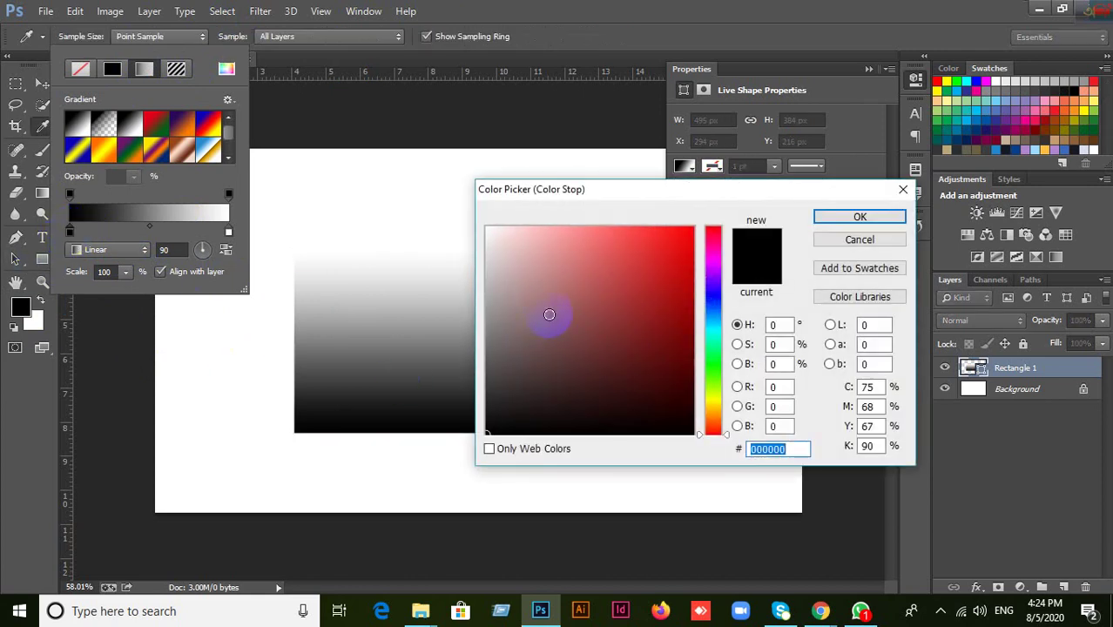
left_click_drag(673, 256, 692, 241)
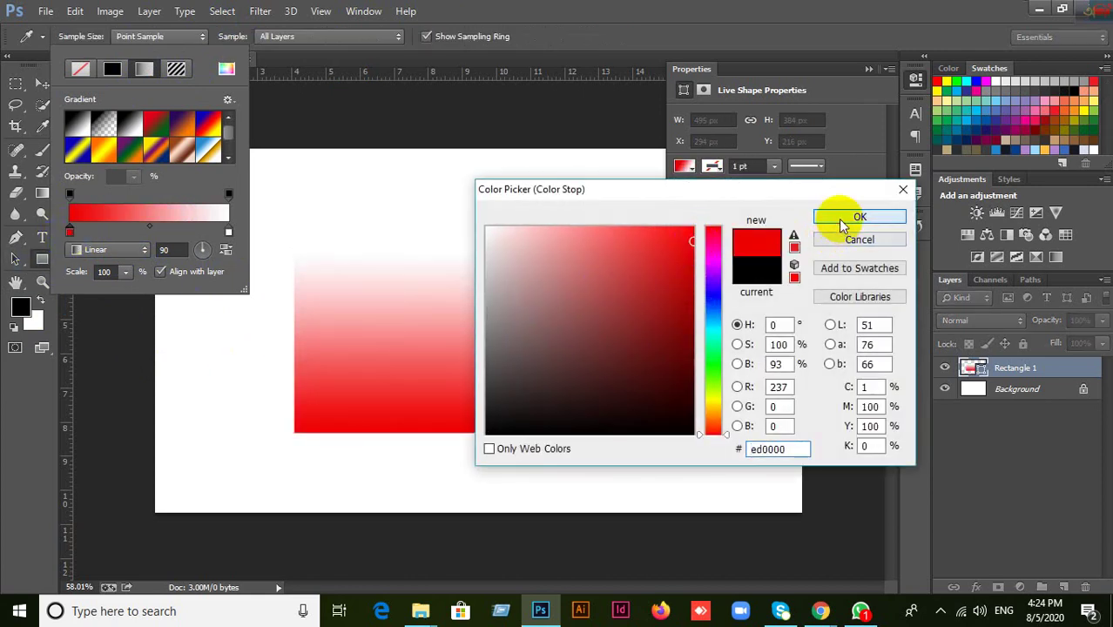
left_click(839, 218)
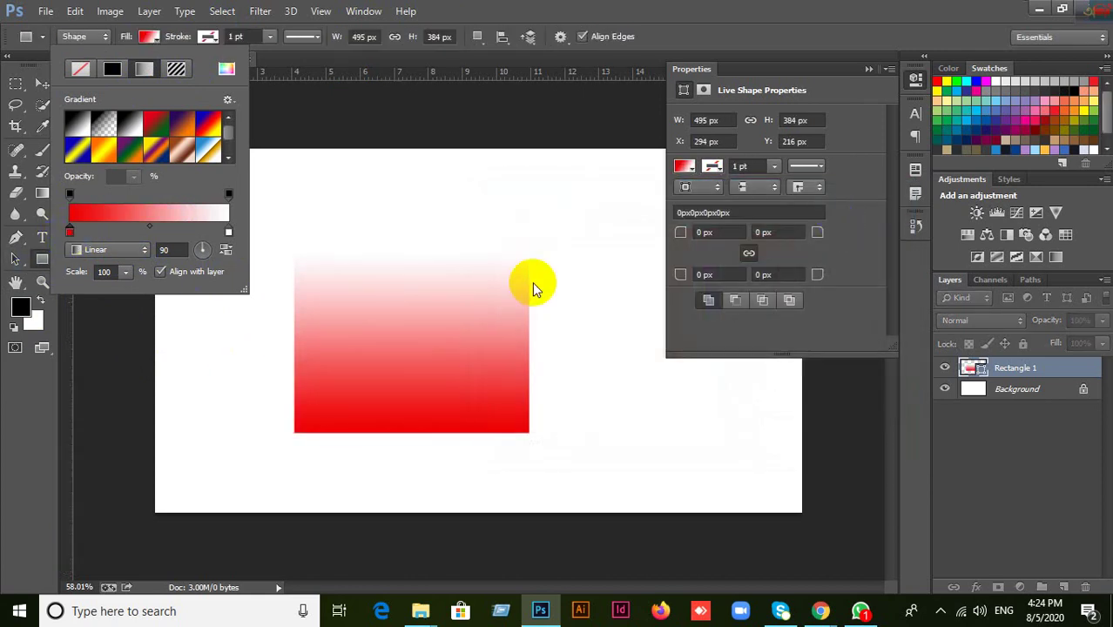
Step: Set the gradient's white colour stop to a strong blue with hue 230°
double_click(228, 234)
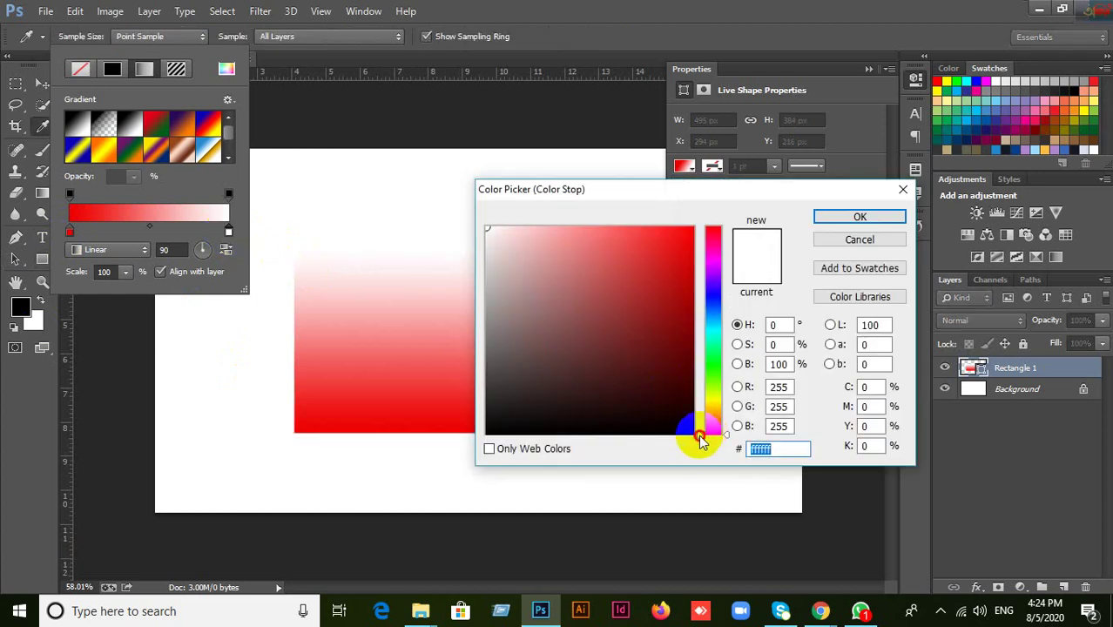
left_click_drag(701, 439, 723, 301)
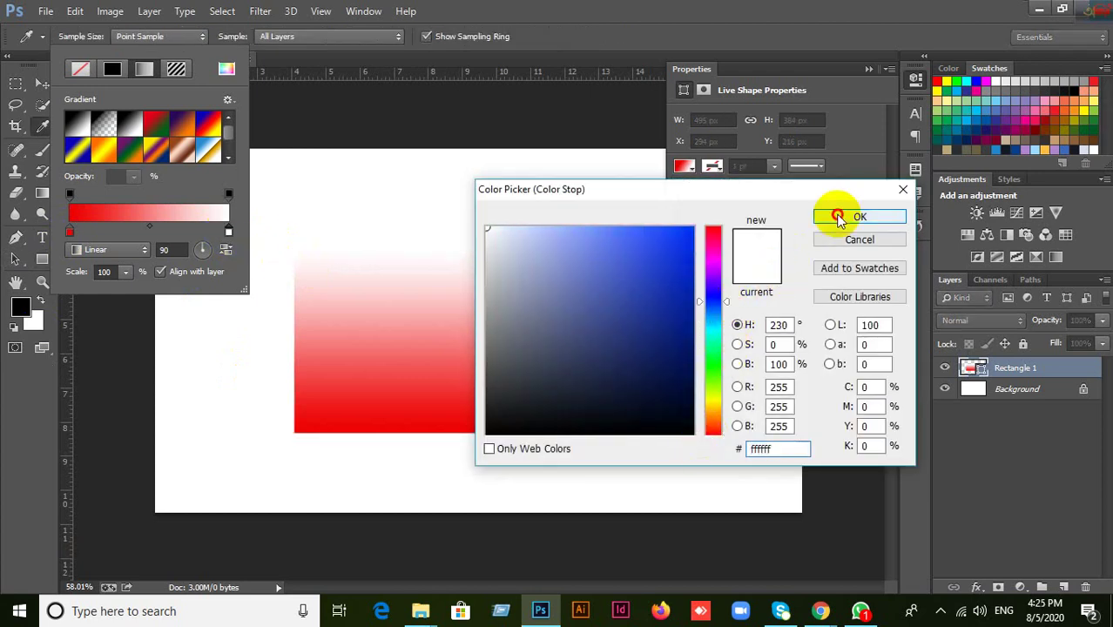
left_click(840, 218)
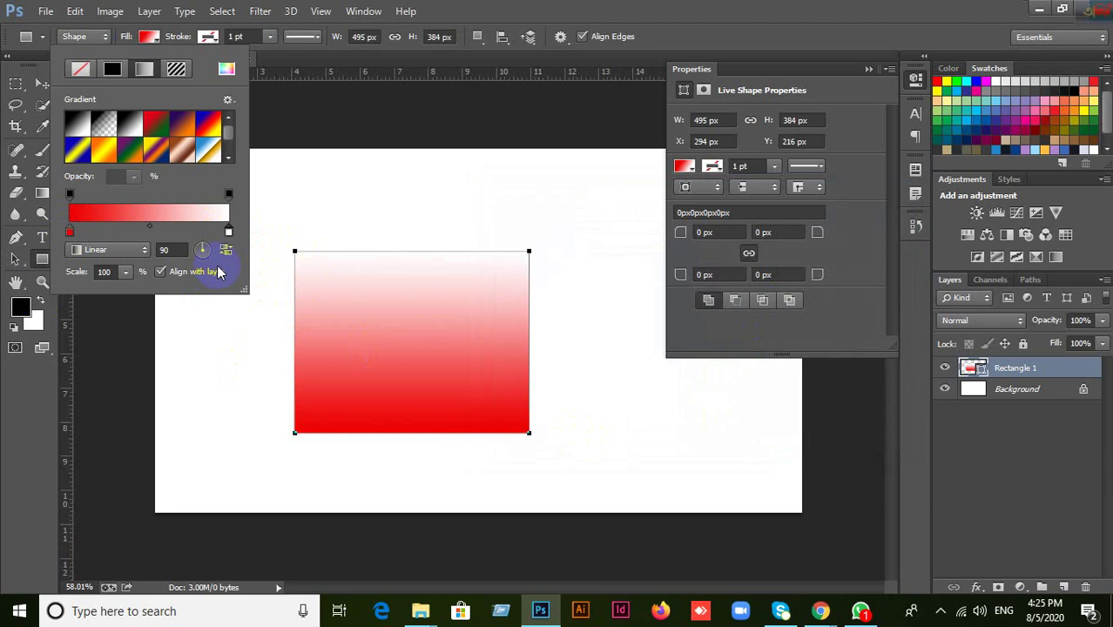
double_click(228, 233)
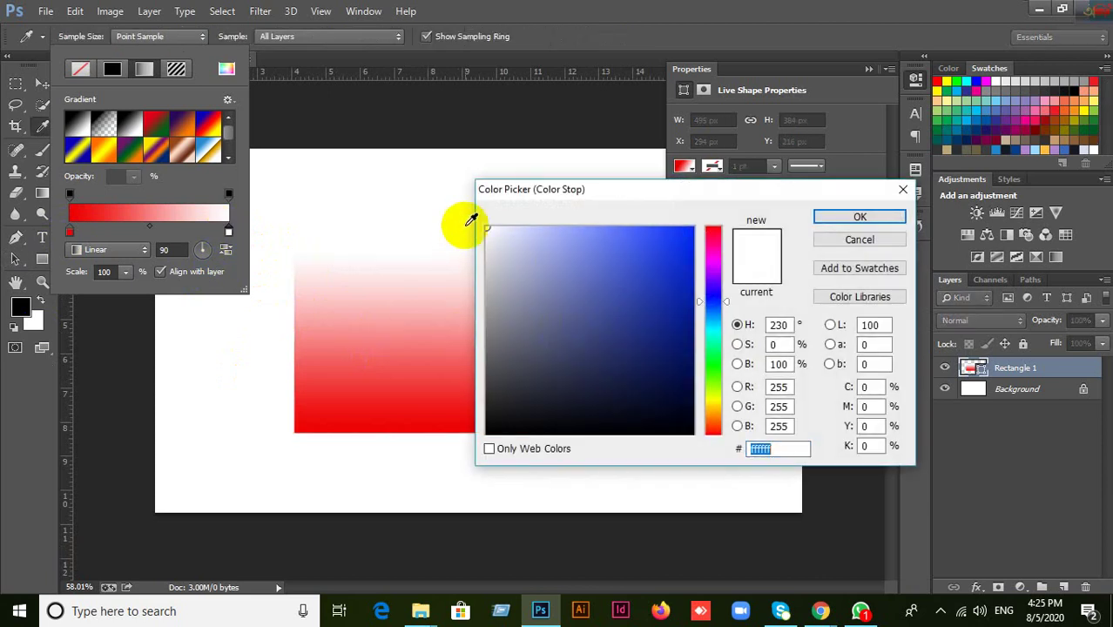
left_click(688, 242)
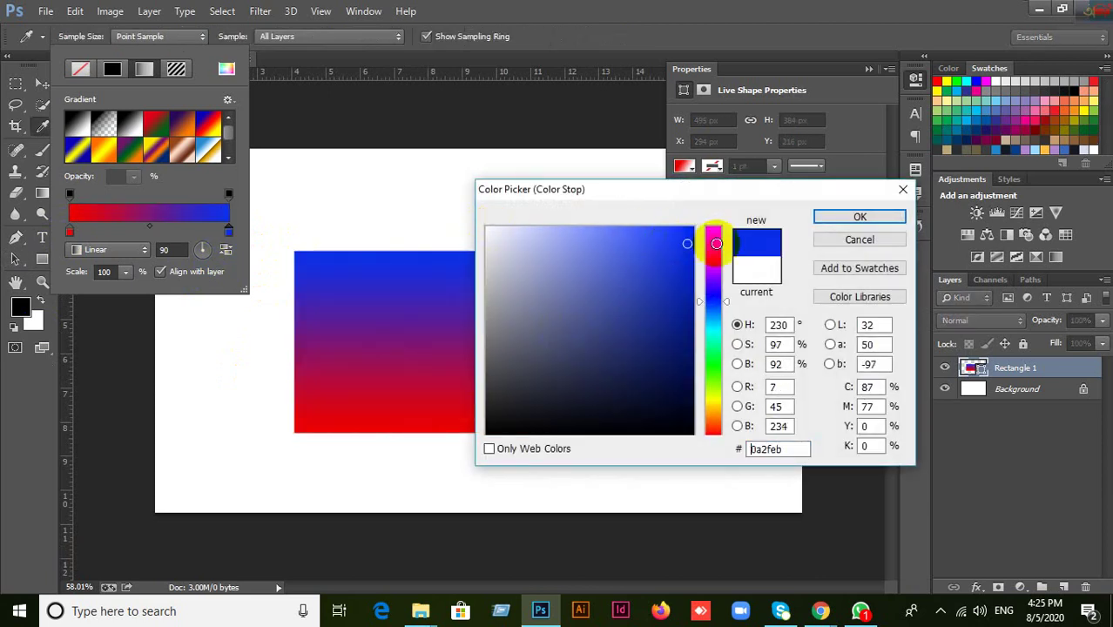
left_click(860, 218)
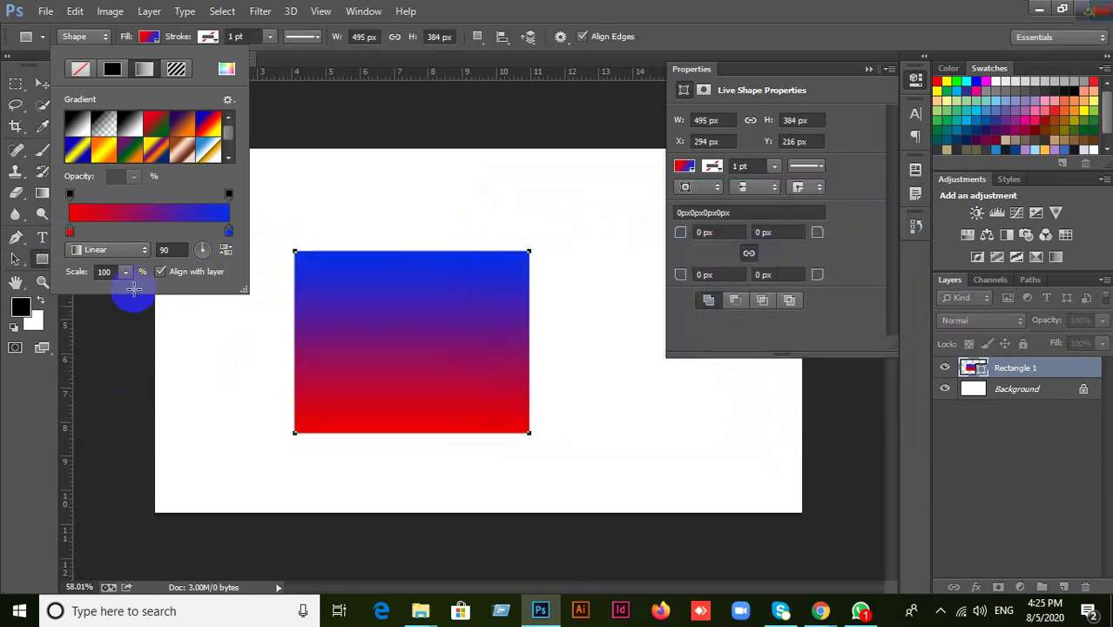
Step: Add a pink f06eaa colour stop in the middle of the rectangle's gradient and set the gradient angle to 0
left_click(146, 231)
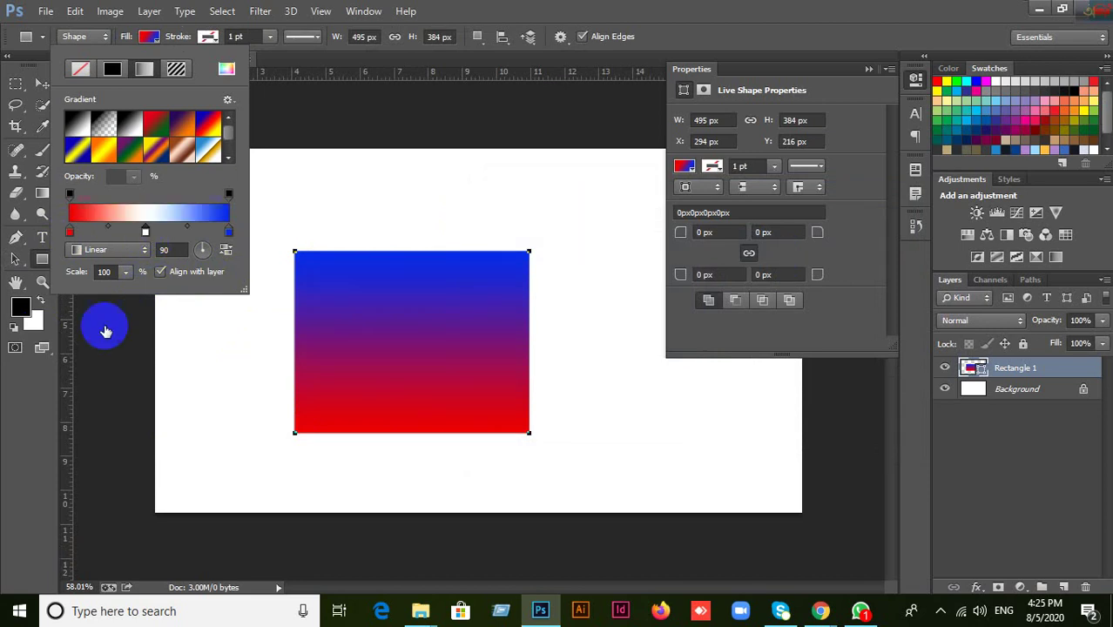
double_click(145, 232)
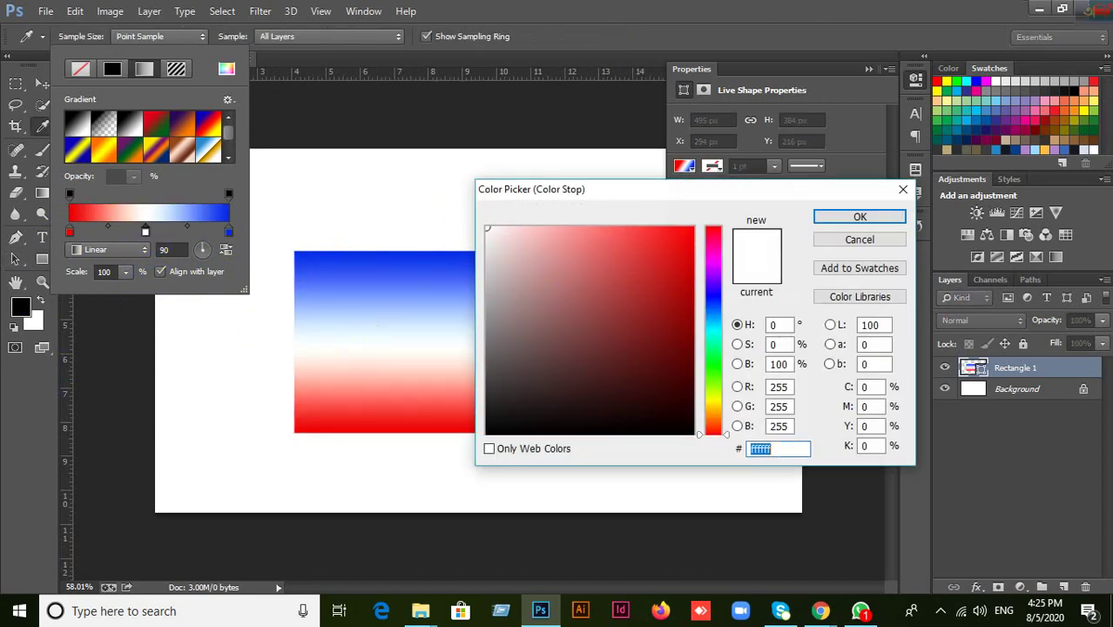
left_click(967, 135)
left_click(949, 98)
left_click(1080, 107)
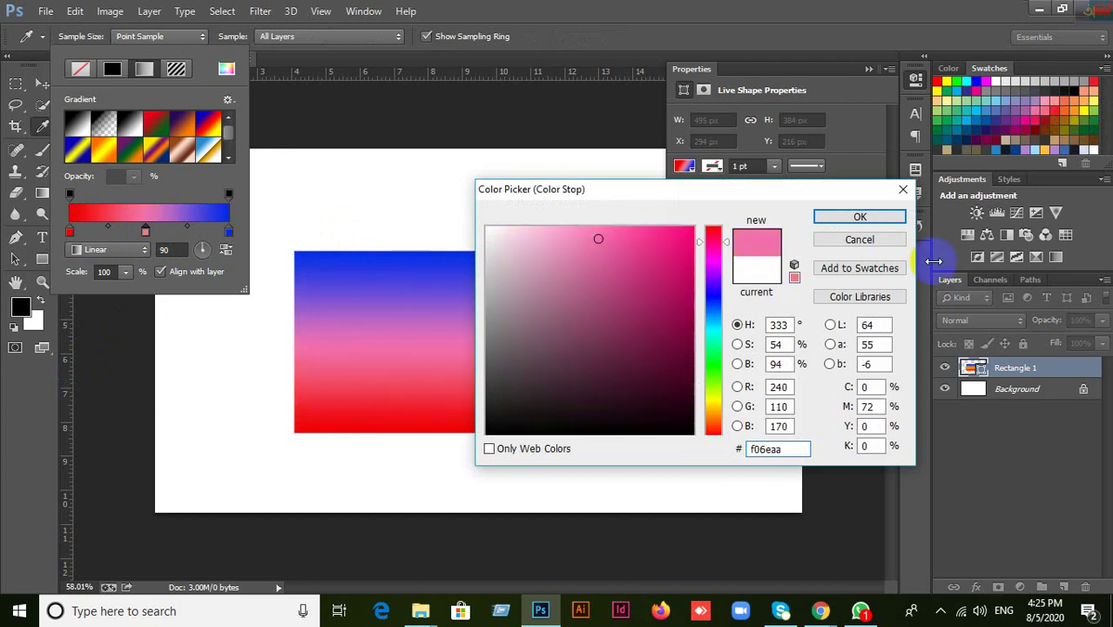
left_click(848, 217)
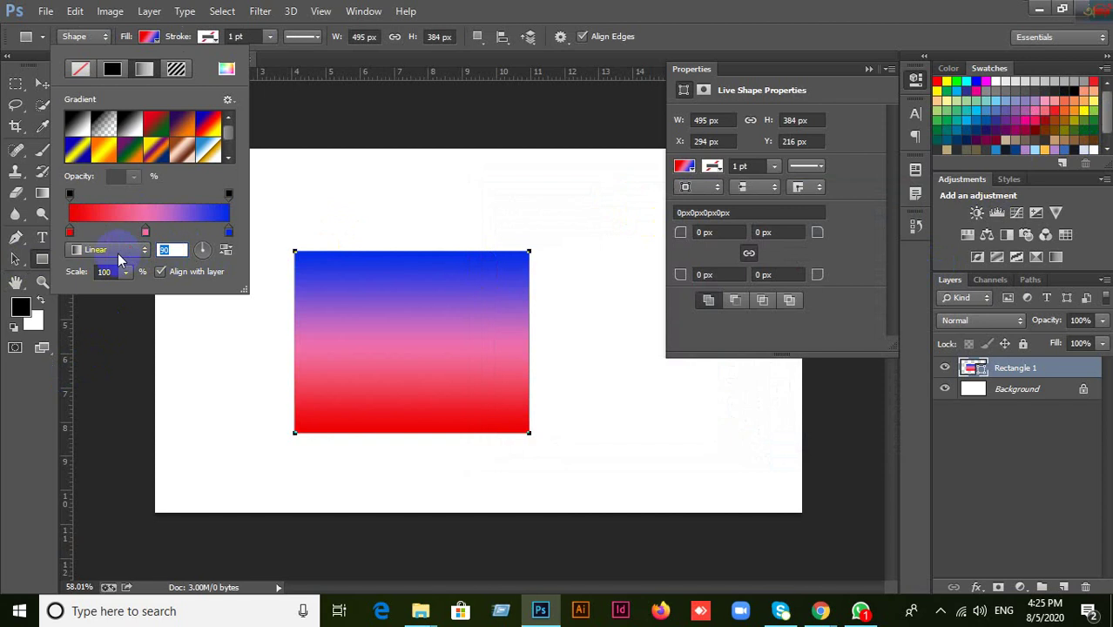
type("0")
key("Return")
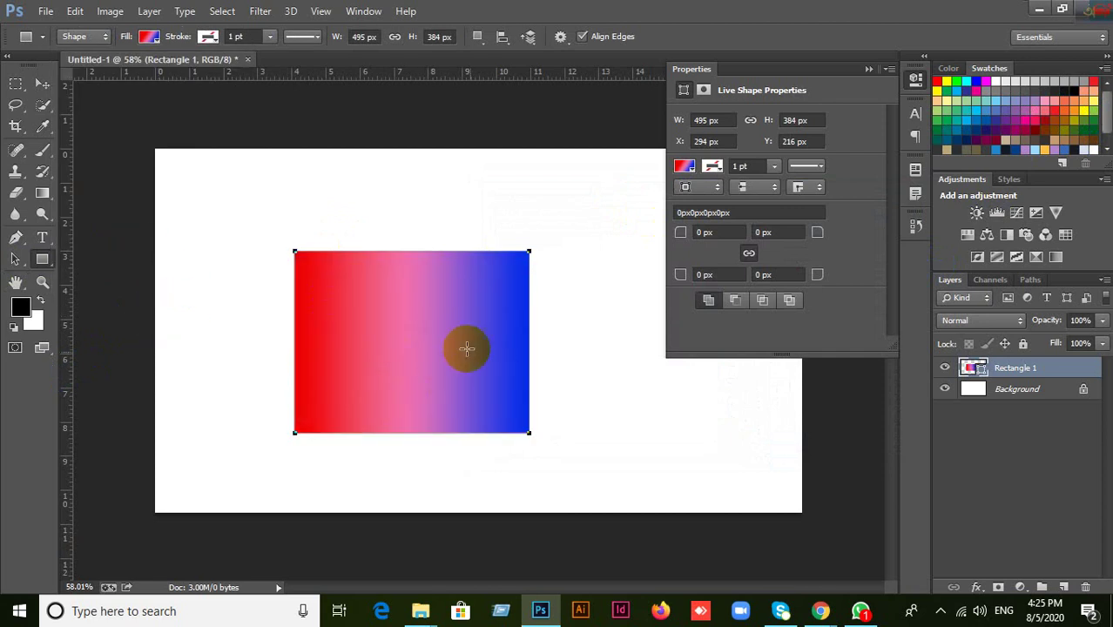
Step: Rotate the rectangle's red-pink-blue gradient to an angle of 14, and replace it with the first black-to-white gradient preset
left_click(149, 38)
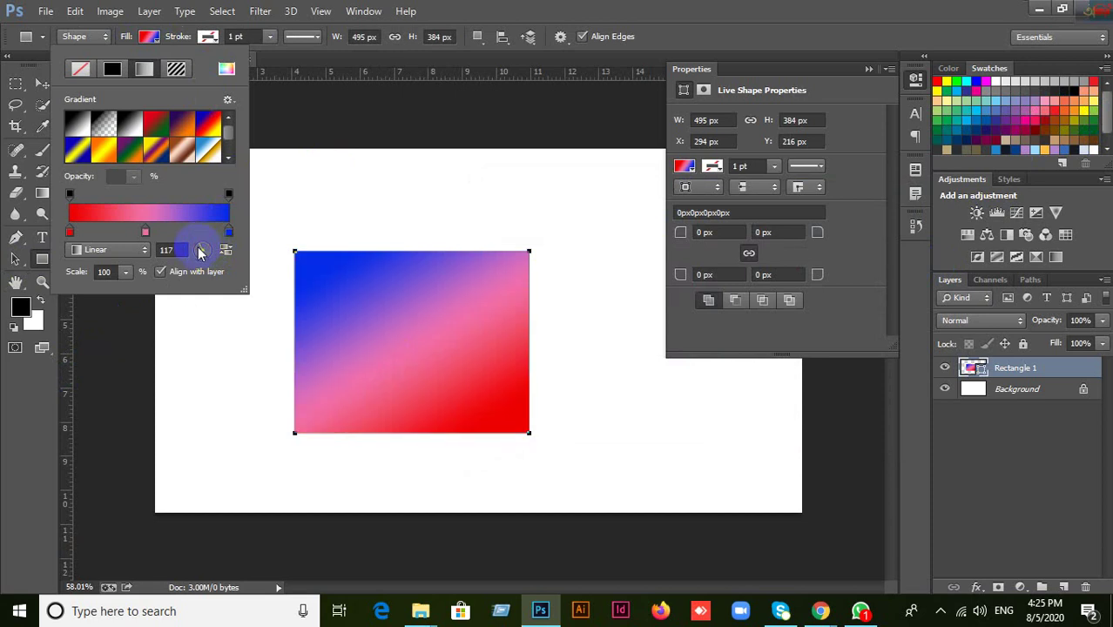
left_click(226, 251)
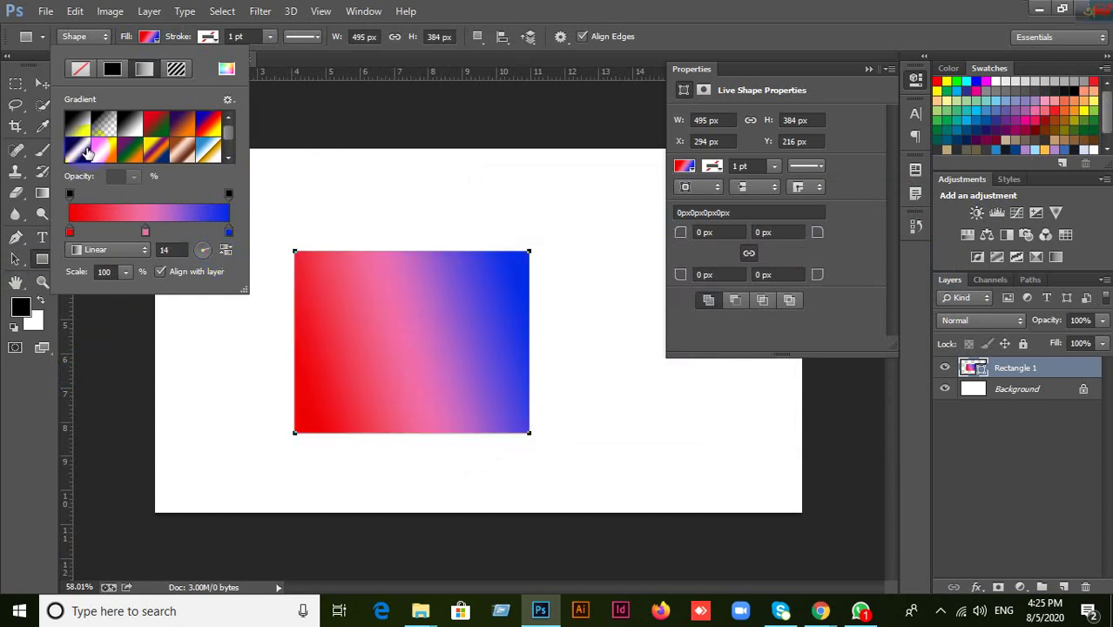
left_click(77, 123)
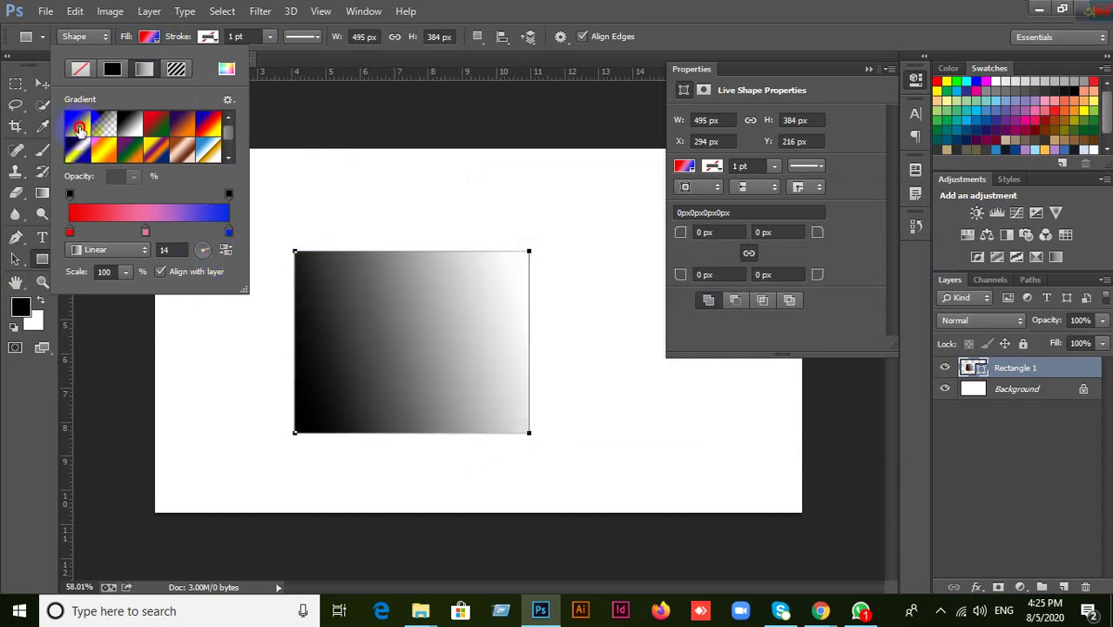
Step: Set the black-to-white gradient's angle to -4 and toggle its reversal, leaving black at the rectangle's left edge
left_click(199, 252)
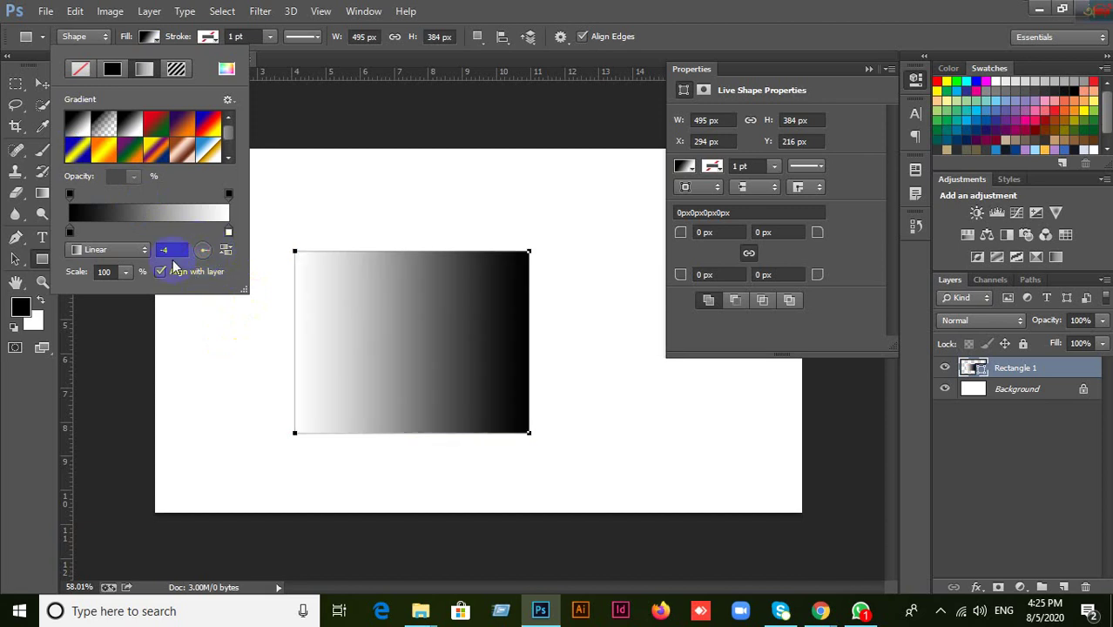
key("Return")
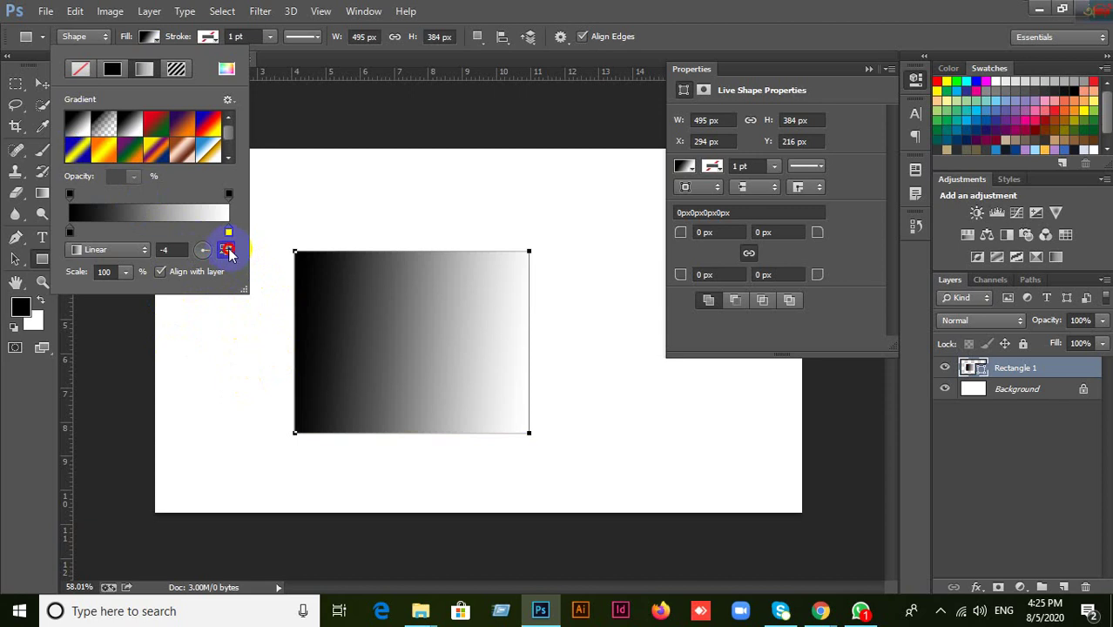
left_click(200, 250)
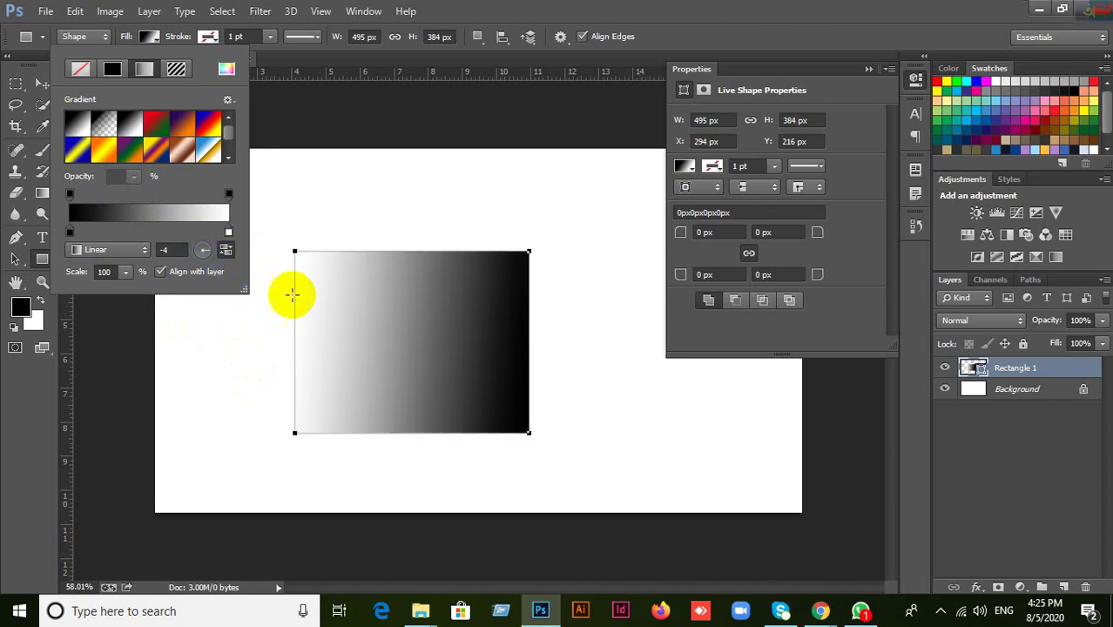
left_click(227, 251)
left_click(227, 251)
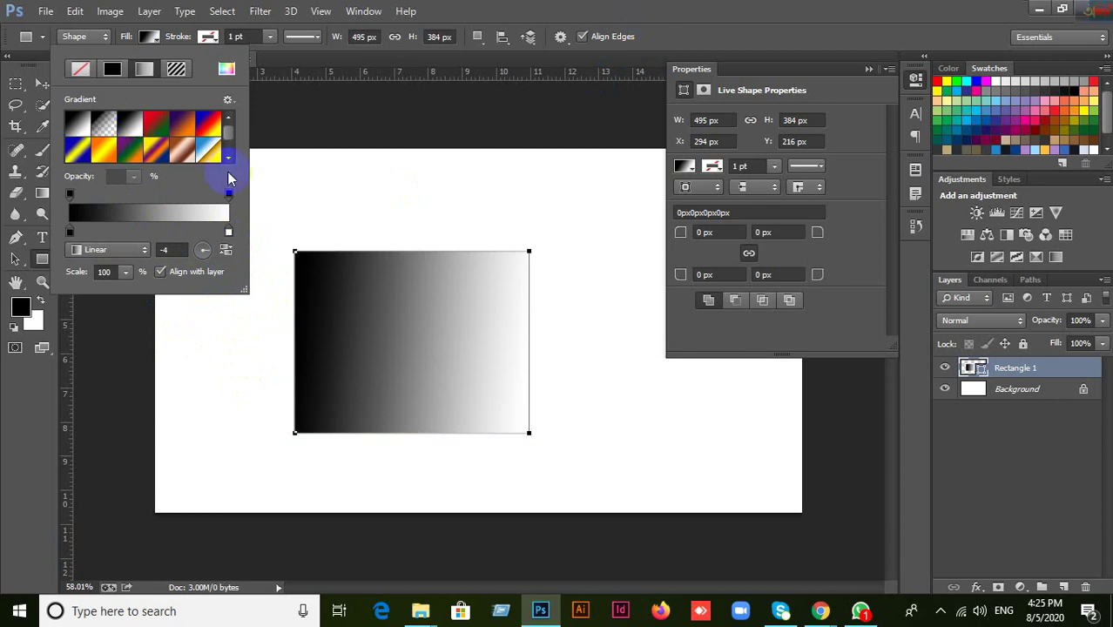
Step: Switch the rectangle's fill to a pattern and try several swatches, ending with the off-white pattern with grey flecks
left_click(146, 72)
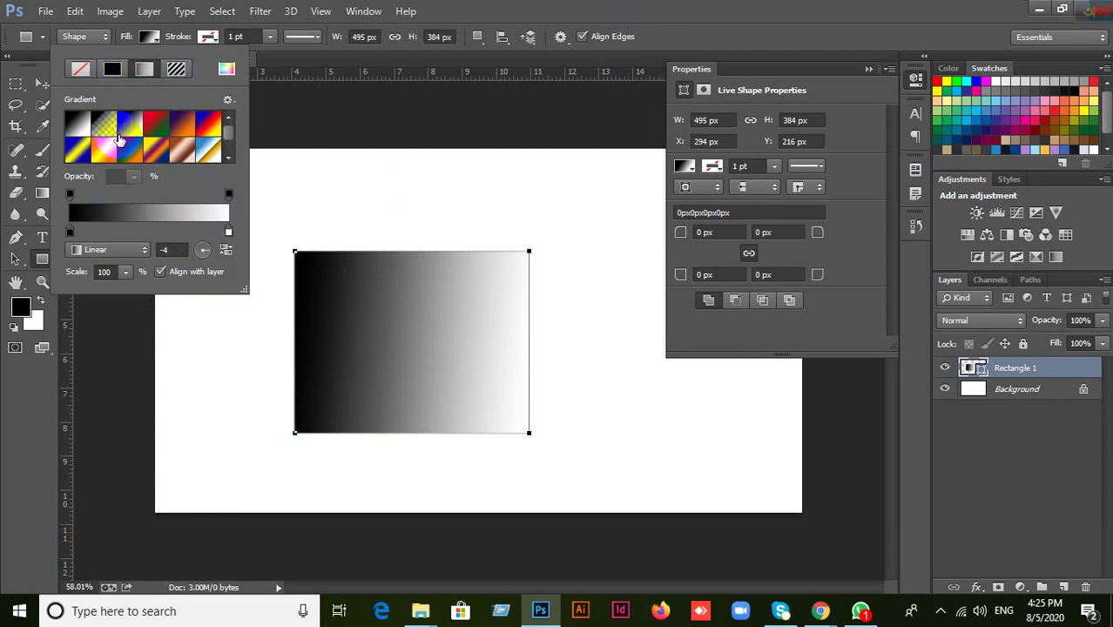
left_click(186, 77)
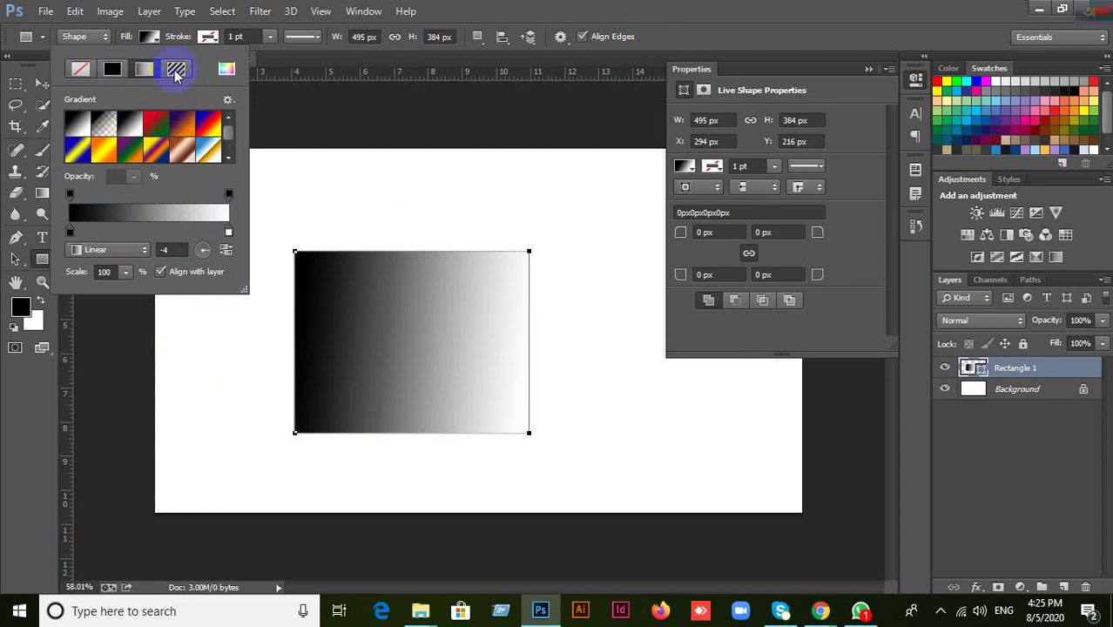
left_click(175, 71)
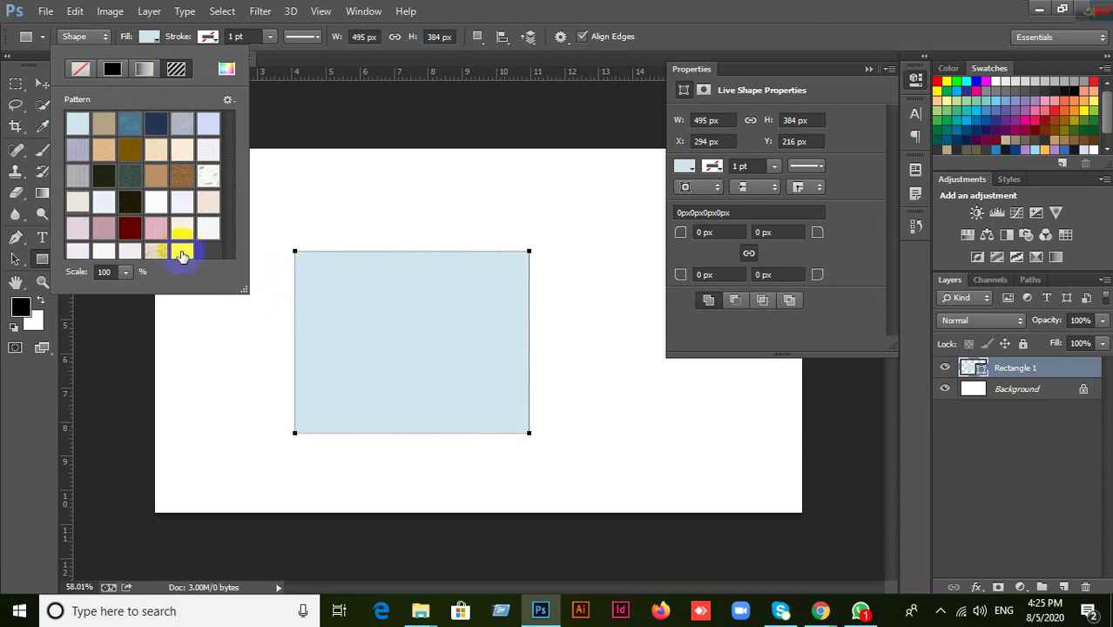
left_click(129, 228)
left_click(156, 230)
left_click(182, 226)
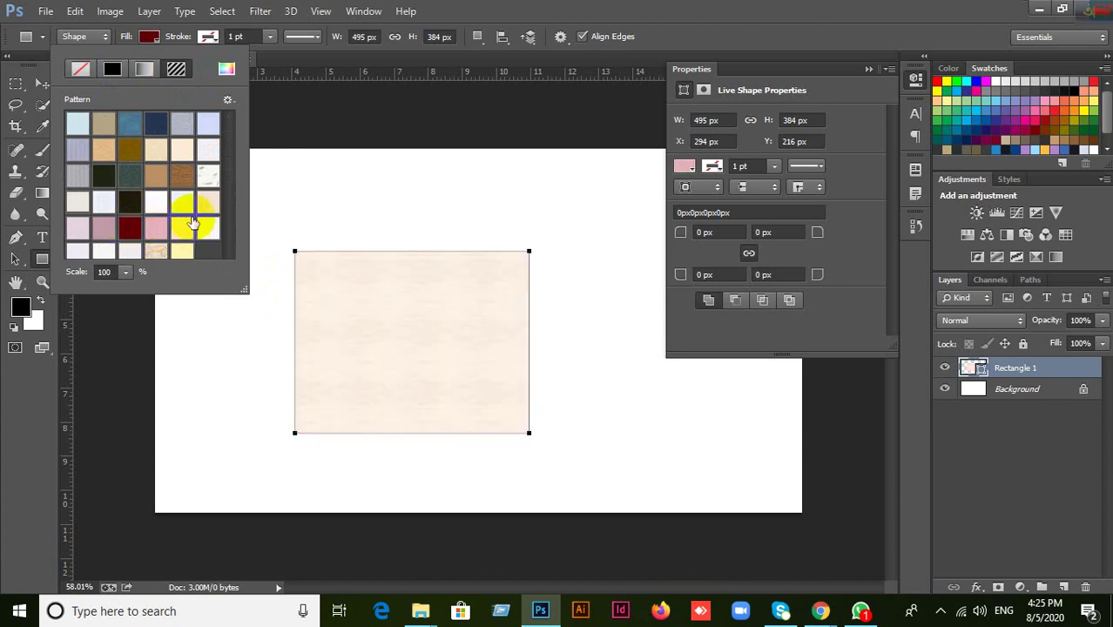
left_click(182, 176)
left_click(208, 176)
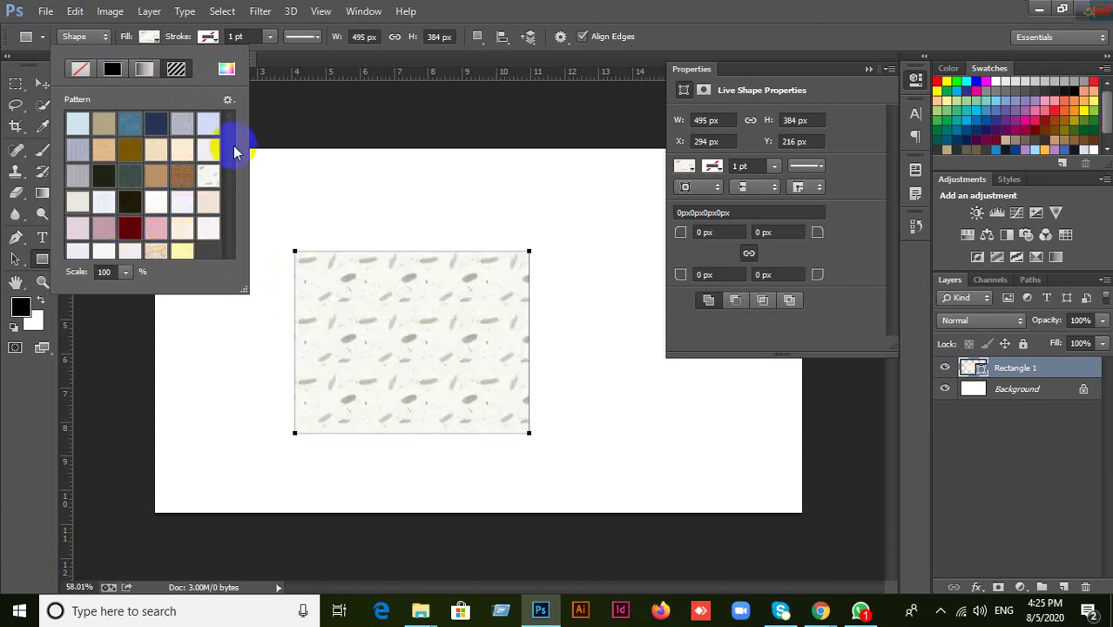
Step: Replace the current patterns with the default set and fill the rectangle with the grey woven texture pattern
left_click(227, 99)
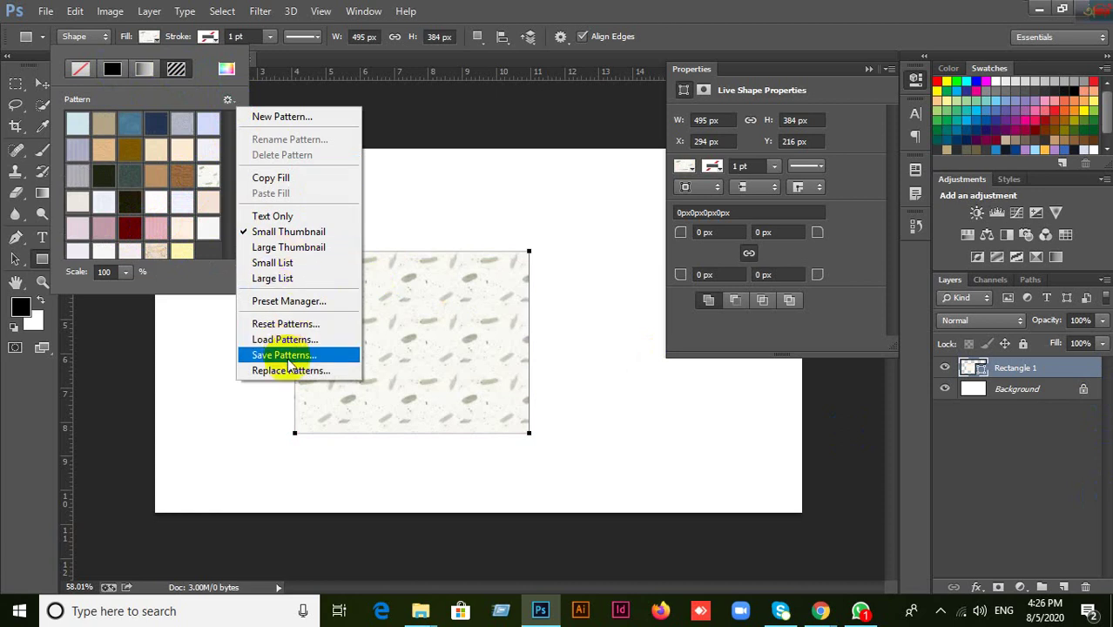
left_click(304, 324)
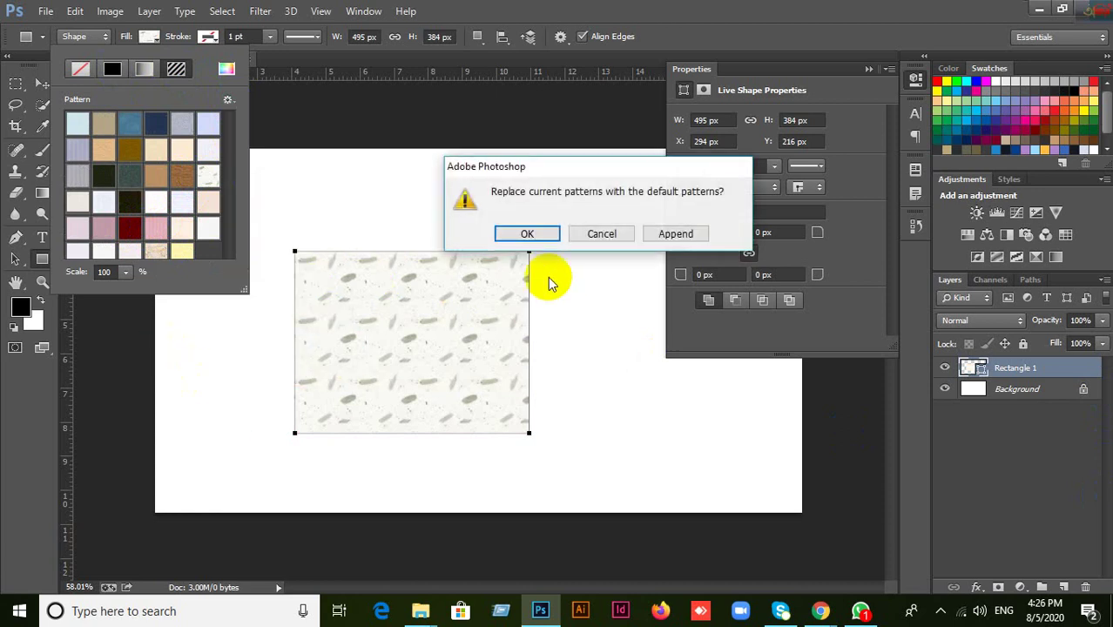
left_click(526, 233)
left_click(131, 124)
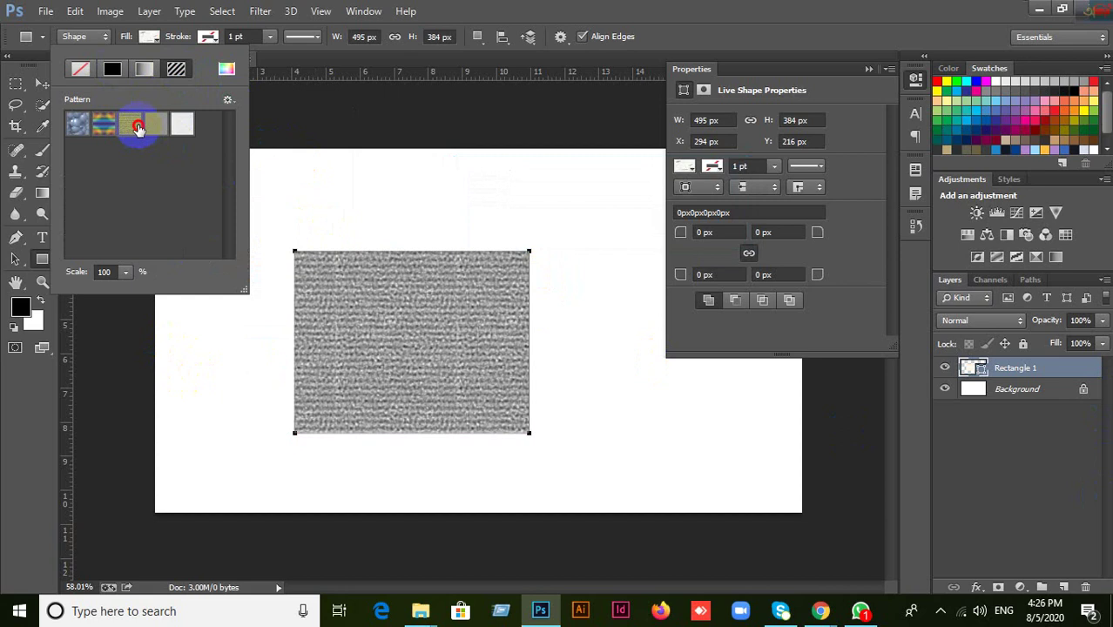
left_click(228, 101)
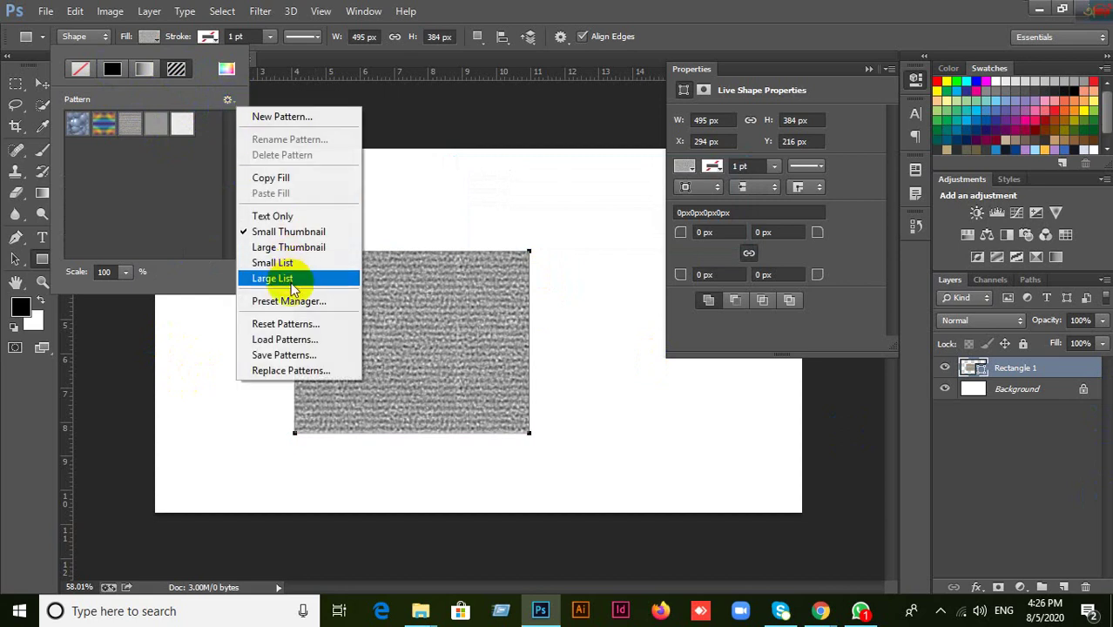
left_click(279, 94)
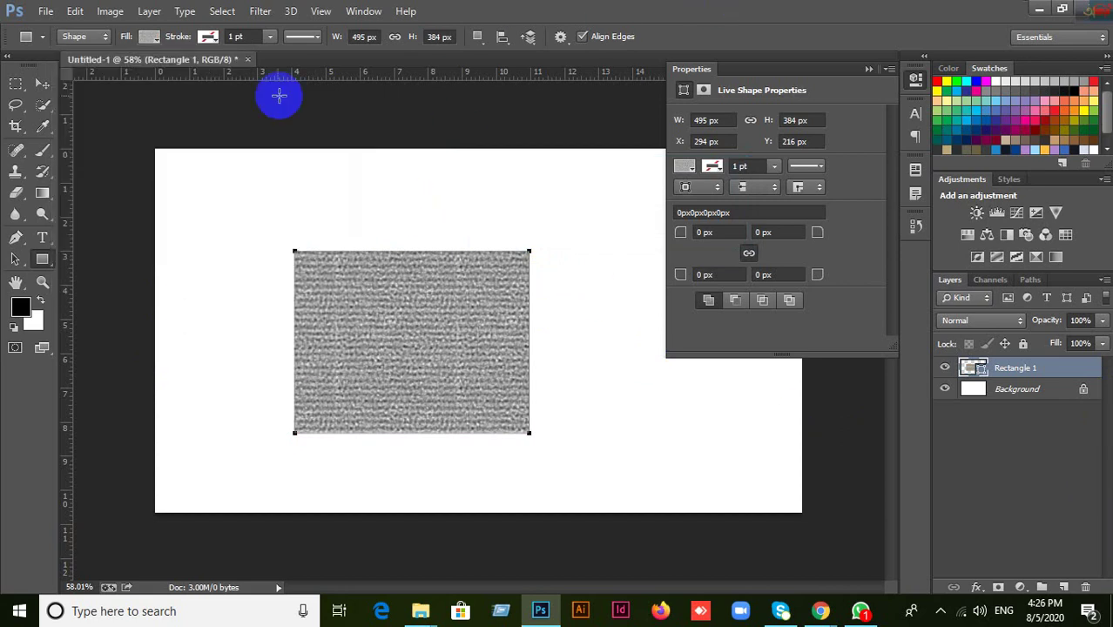
Step: Delete the pattern-filled rectangle with the Move tool
left_click(44, 84)
left_click_drag(385, 357, 369, 339)
key("Delete")
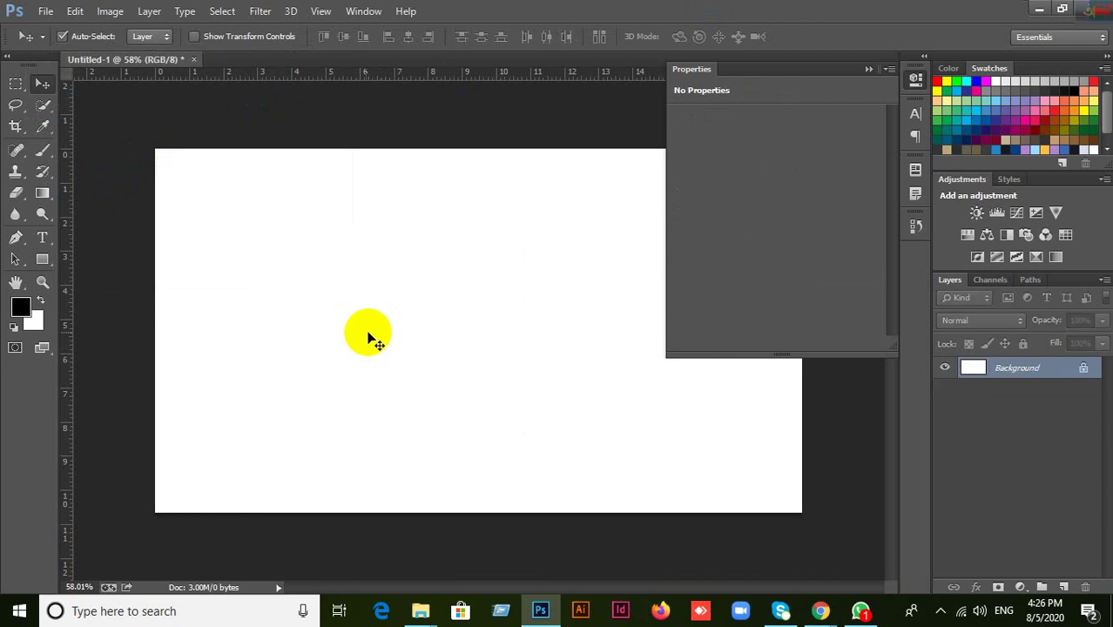
Step: Draw a new rectangle about 461 × 380 px and give it a red fill with no stroke
left_click(44, 258)
left_click_drag(319, 230, 537, 410)
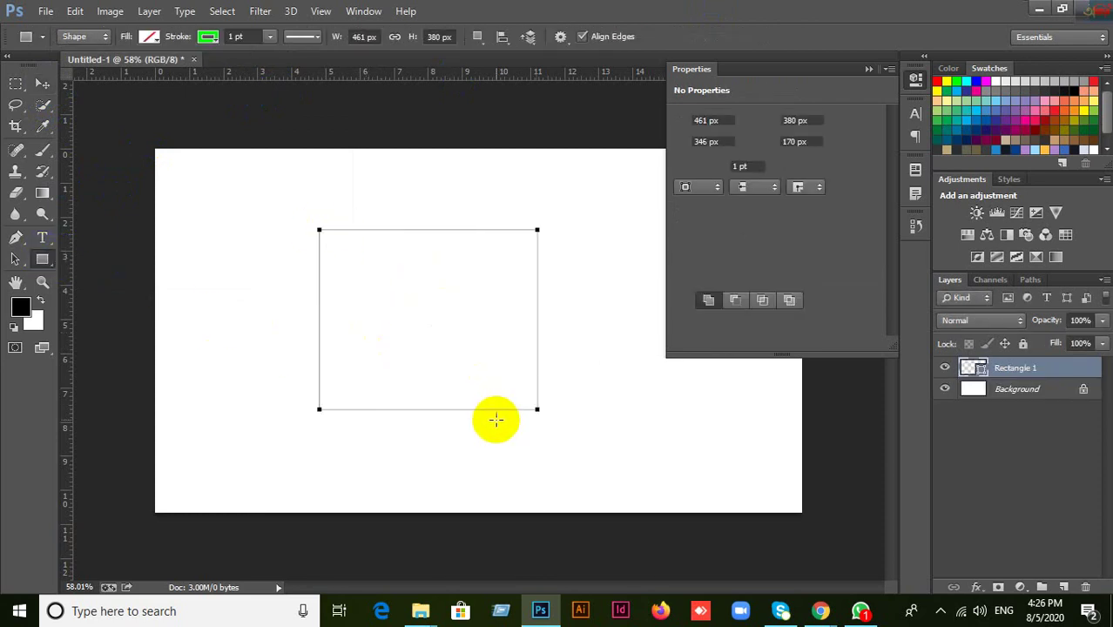
left_click(209, 37)
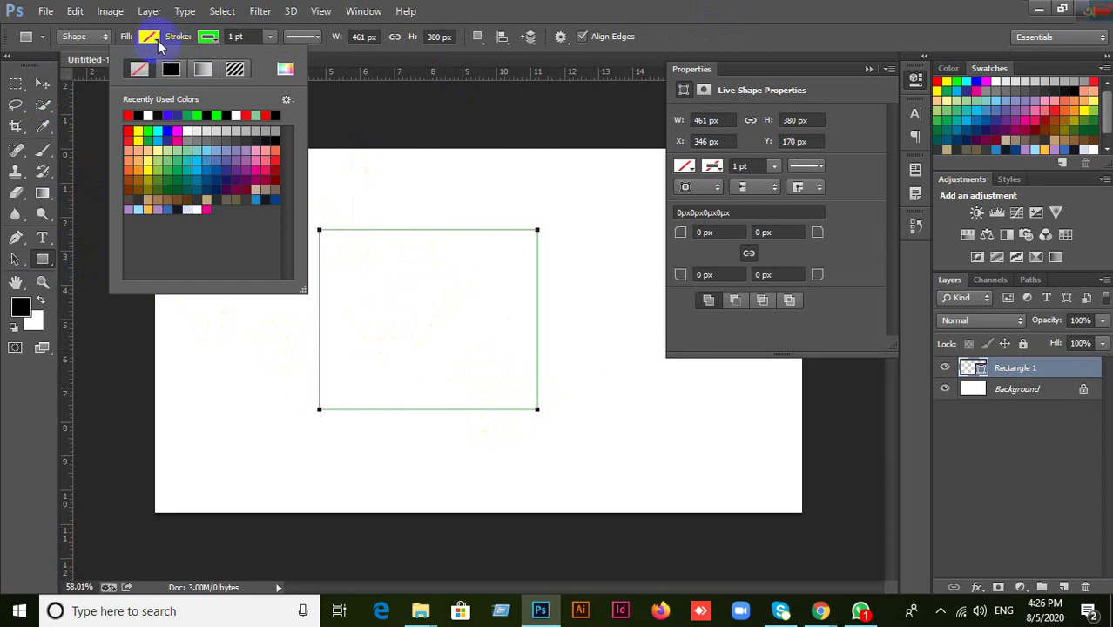
left_click(153, 40)
left_click(150, 38)
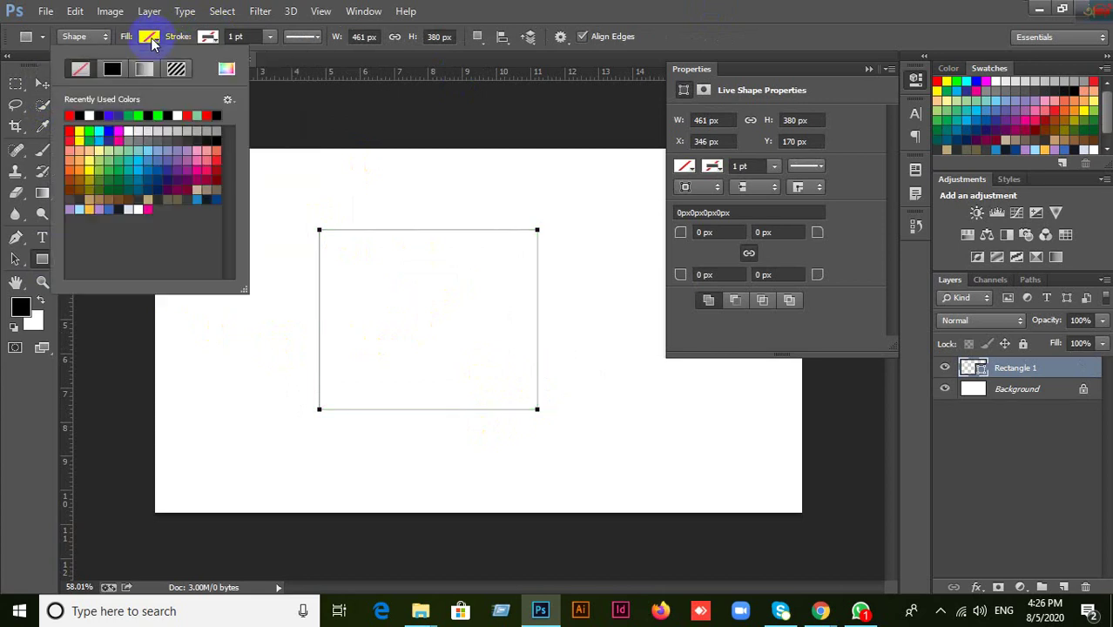
left_click(70, 114)
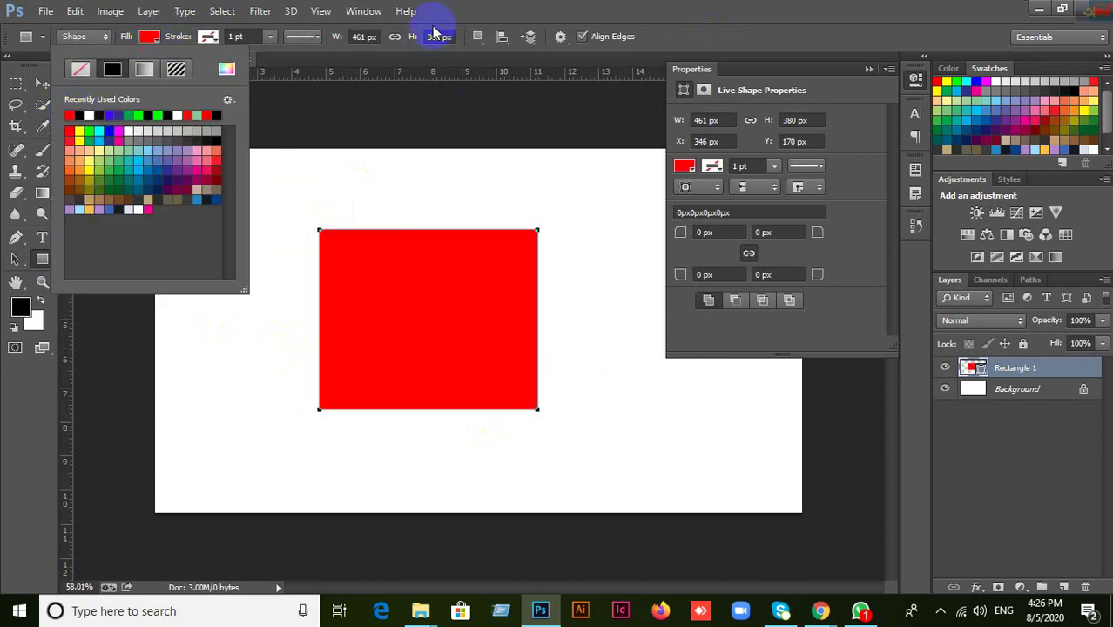
left_click(509, 129)
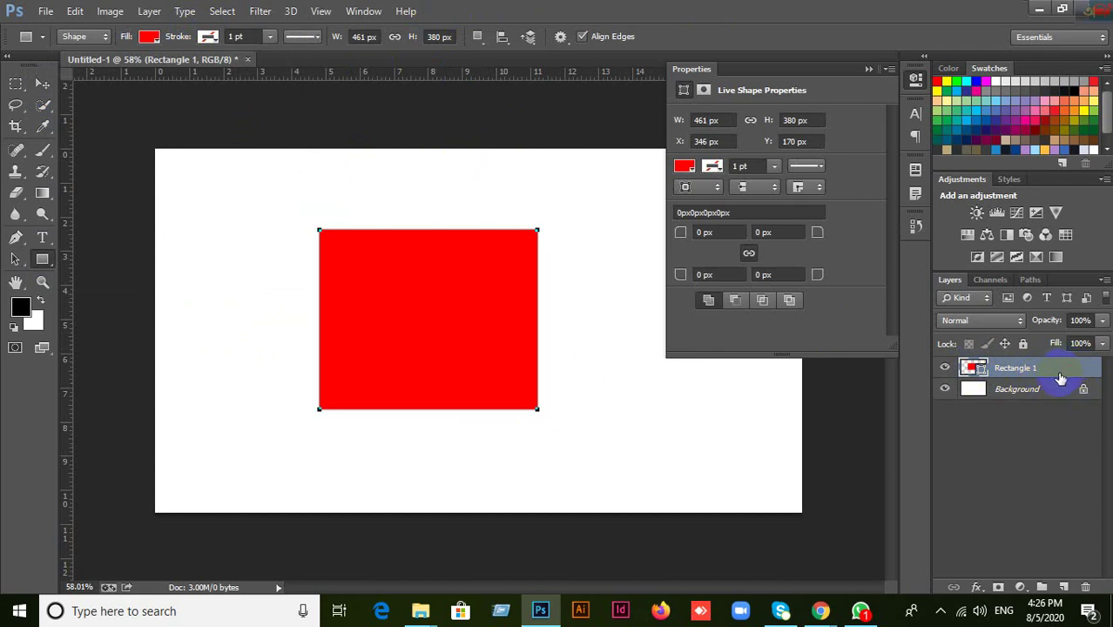
Step: Enable a Pattern Overlay layer style on the Rectangle 1 layer, toggling it off and on to compare
double_click(1060, 377)
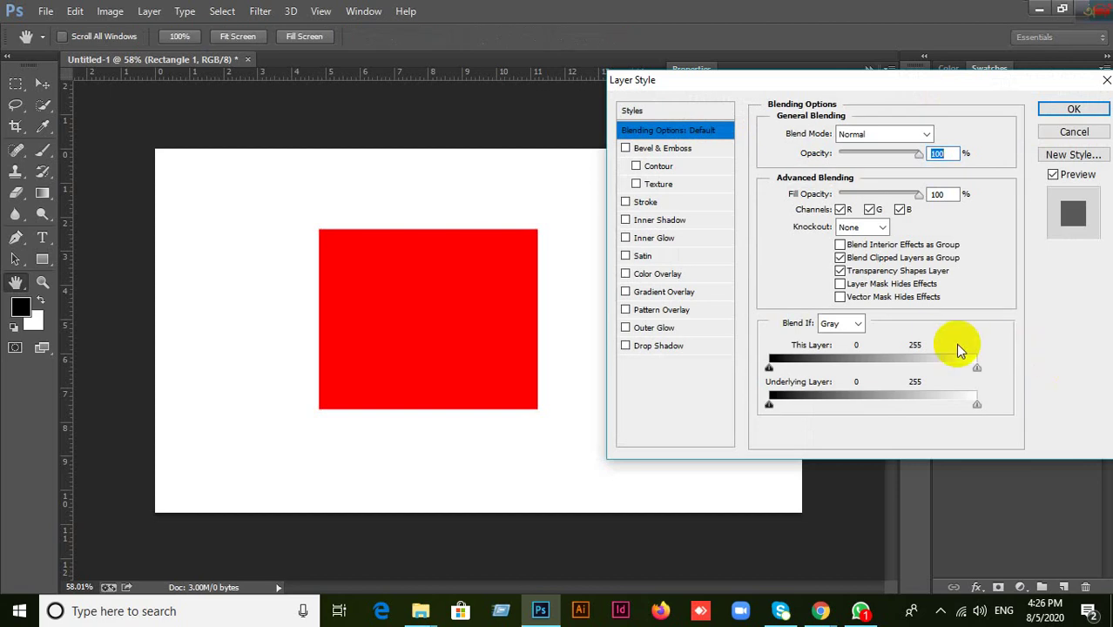
left_click(625, 310)
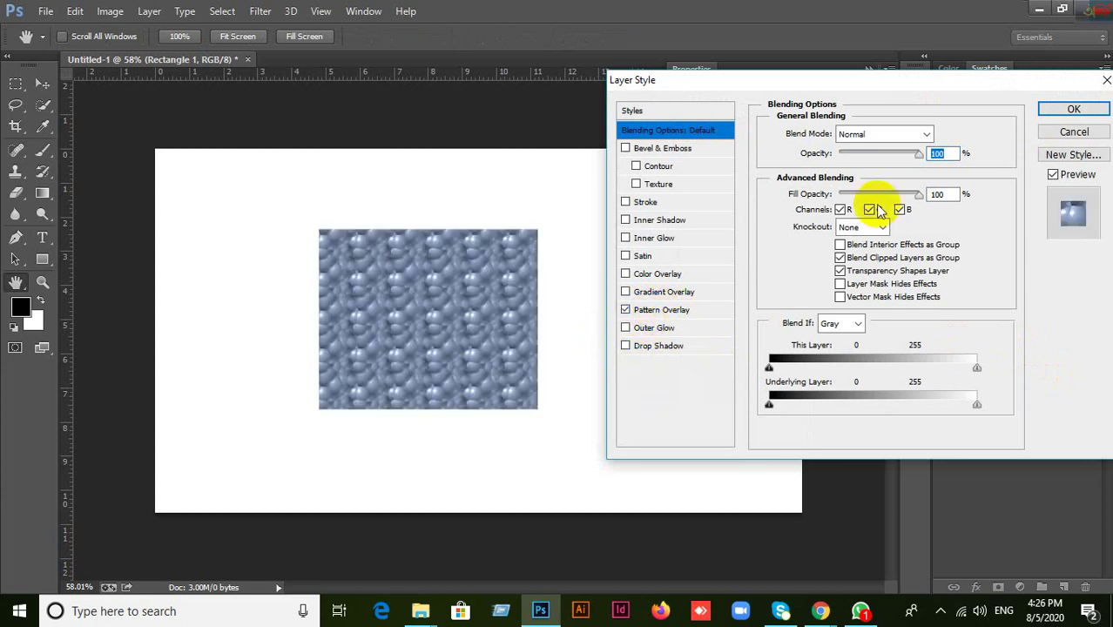
left_click(688, 309)
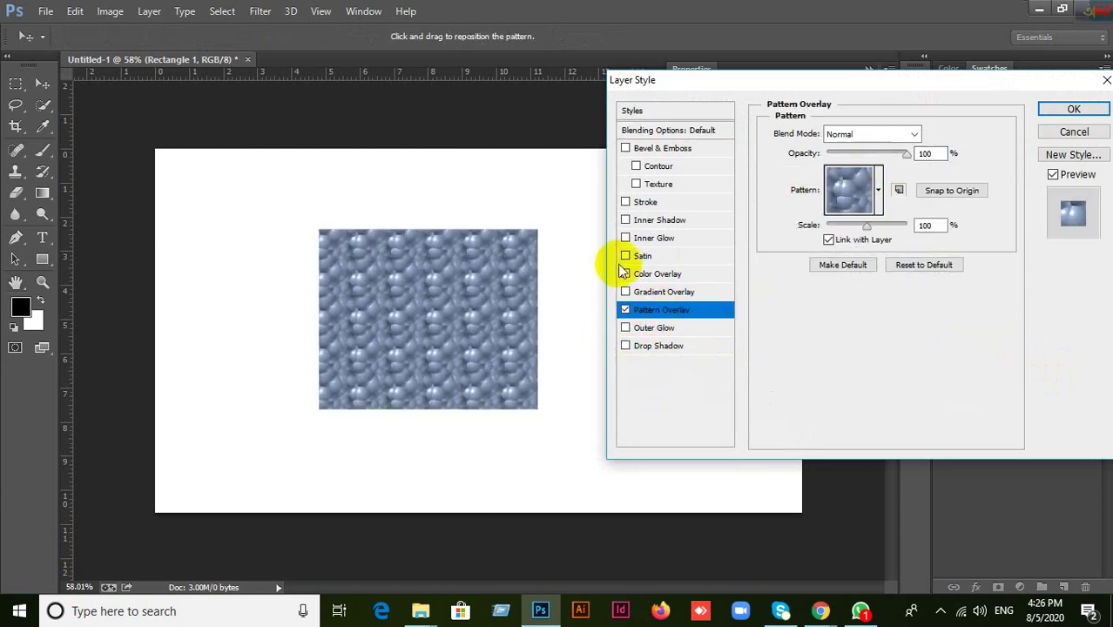
left_click(625, 310)
left_click(666, 312)
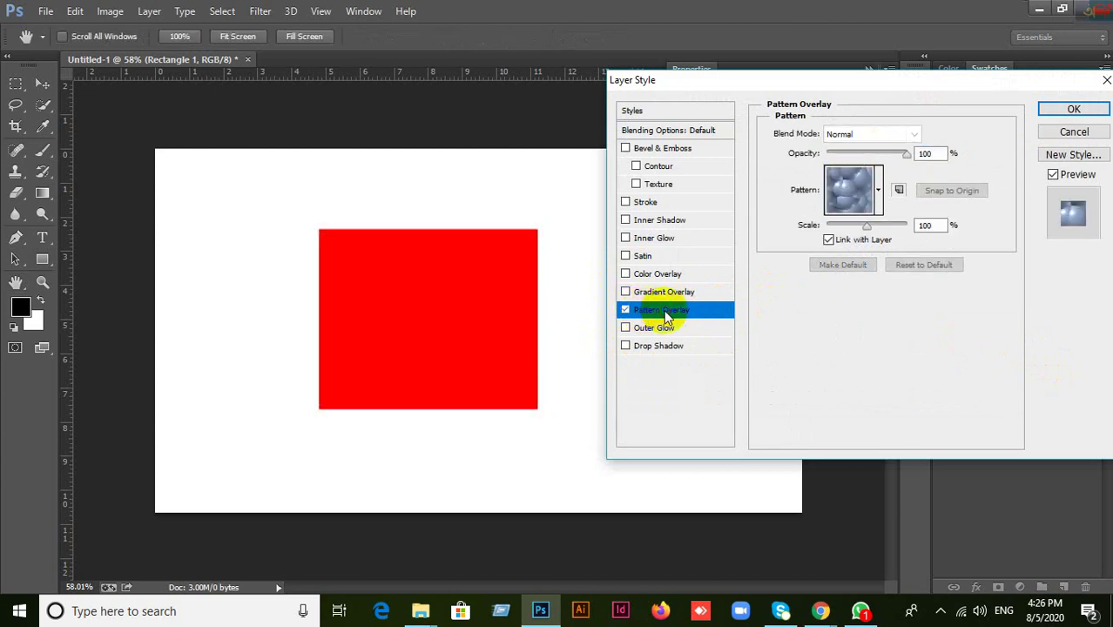
Step: Change the overlay's pattern from the default set to the grey woven texture
left_click(853, 196)
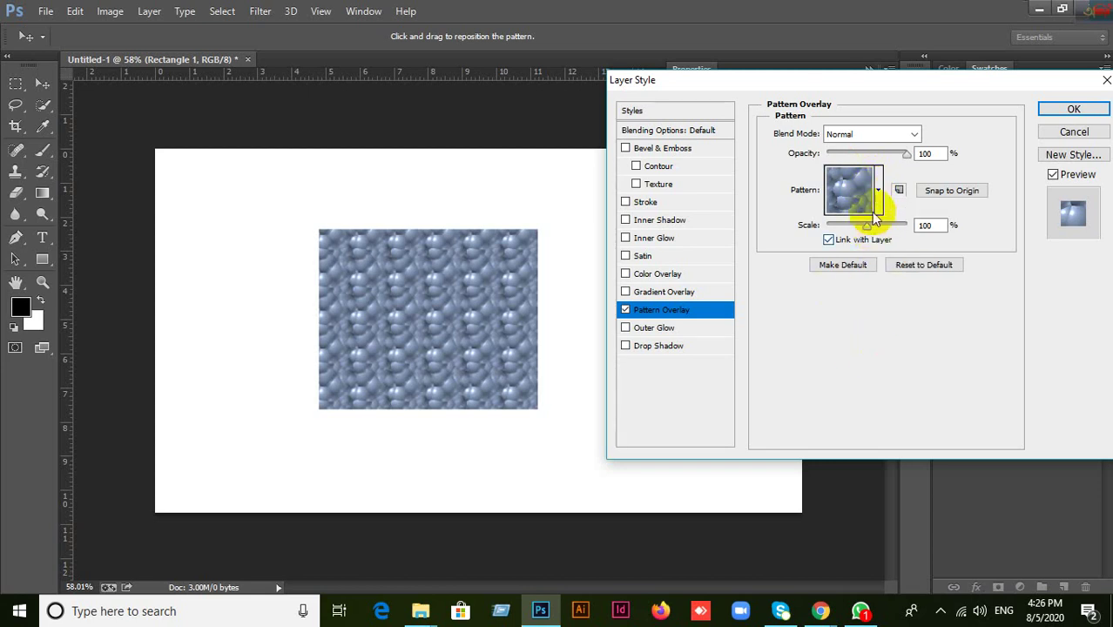
left_click(859, 193)
left_click(827, 242)
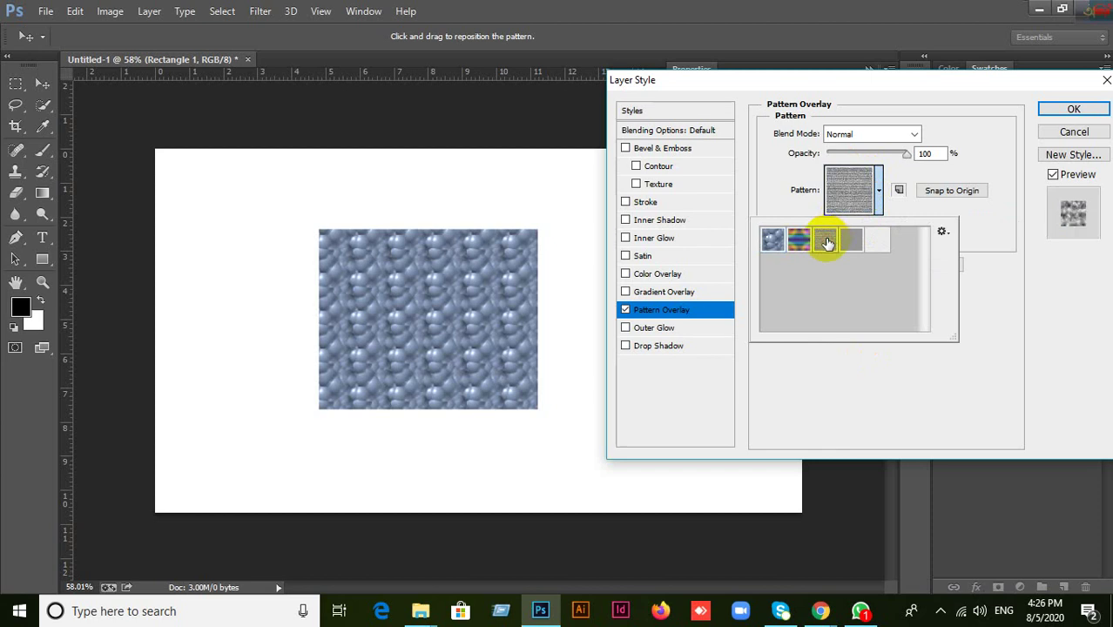
Step: Replace the overlay's available patterns with the Nature Patterns set
left_click(941, 231)
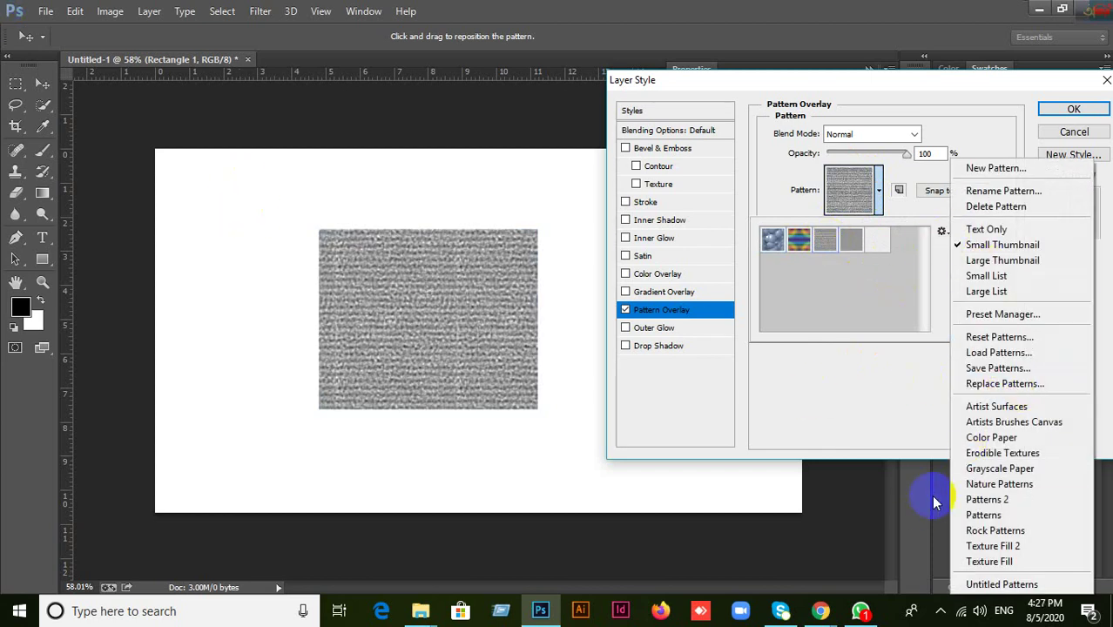
left_click(1010, 492)
left_click(548, 239)
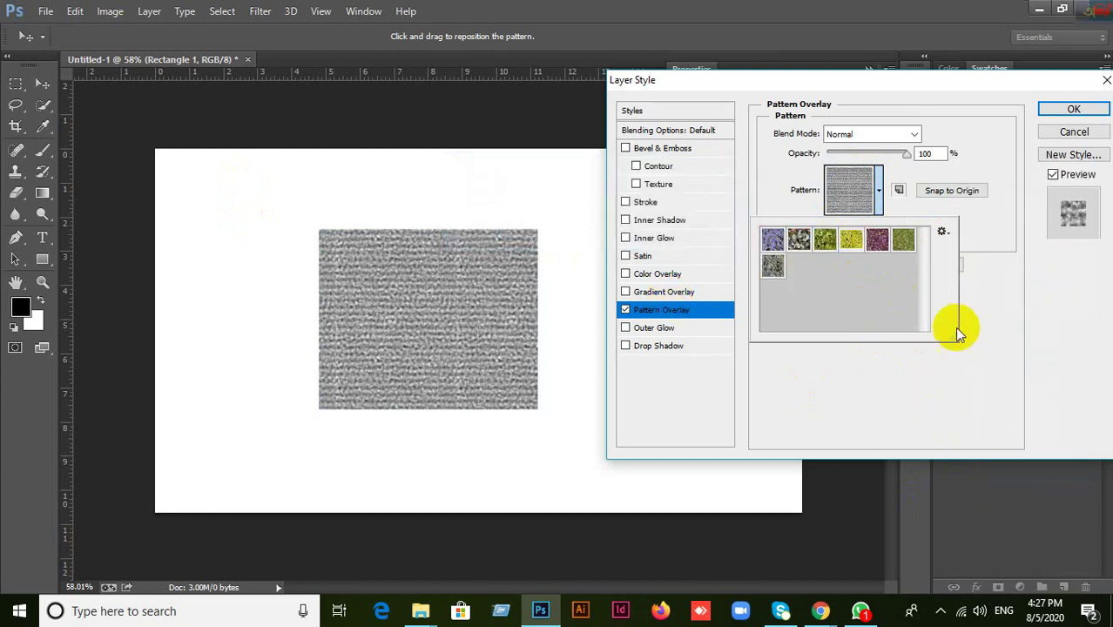
Step: Try the leafy and purple flower patterns as the rectangle's overlay, apply the purple flowers, and undo the overlay
left_click(799, 240)
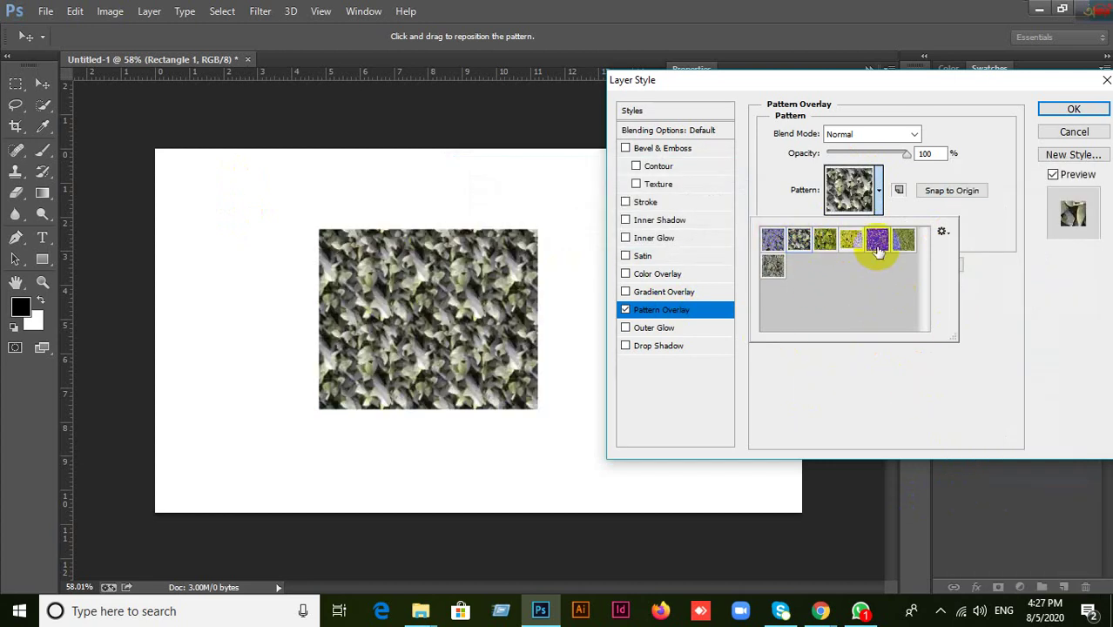
left_click(877, 241)
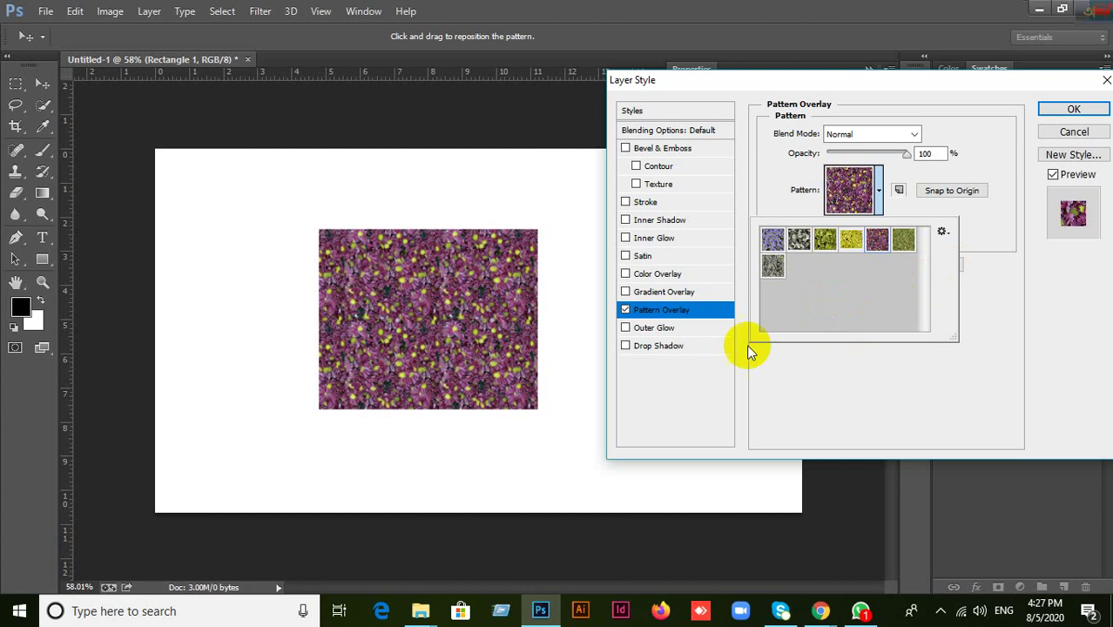
left_click(1074, 109)
left_click(1074, 108)
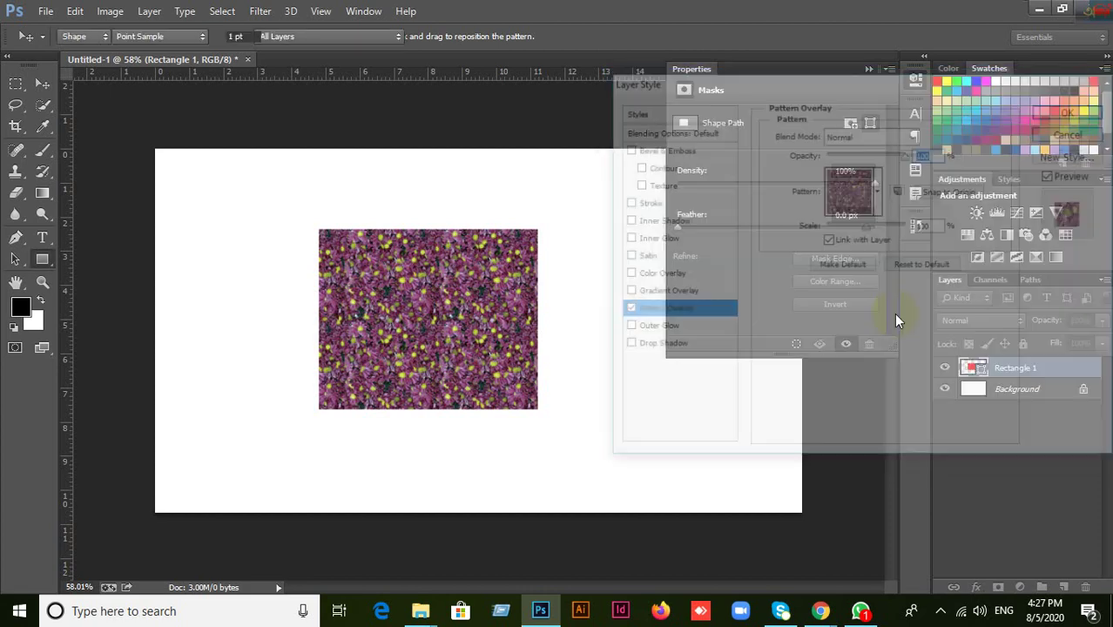
key("ctrl+z")
left_click(1028, 373)
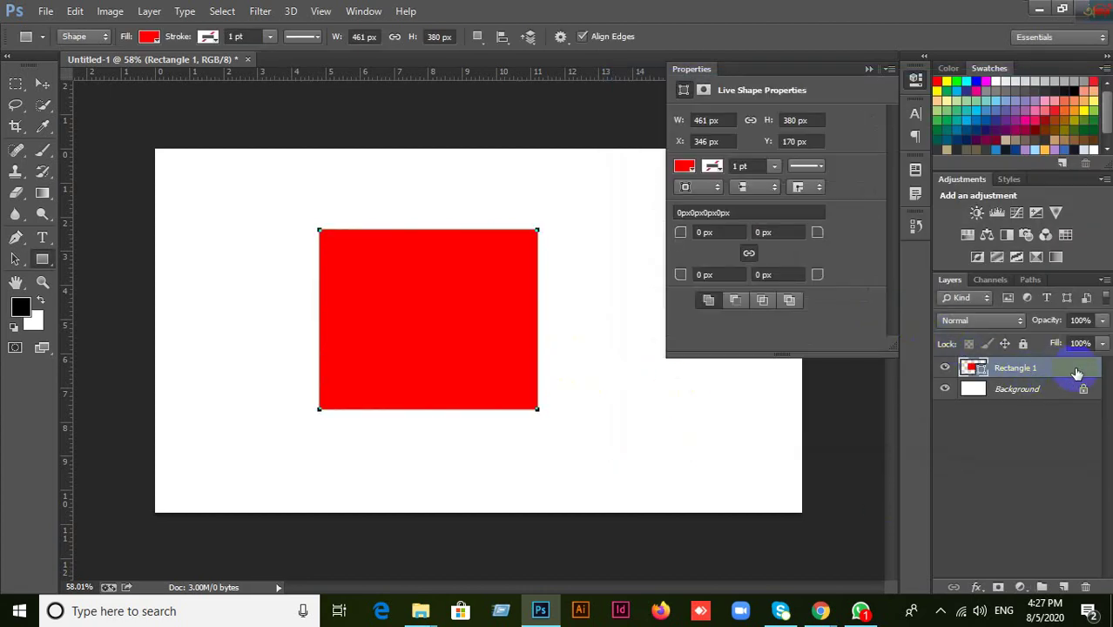
Step: Enable a Gradient Overlay on the Rectangle 1 layer and choose the Red, Green gradient
double_click(902, 331)
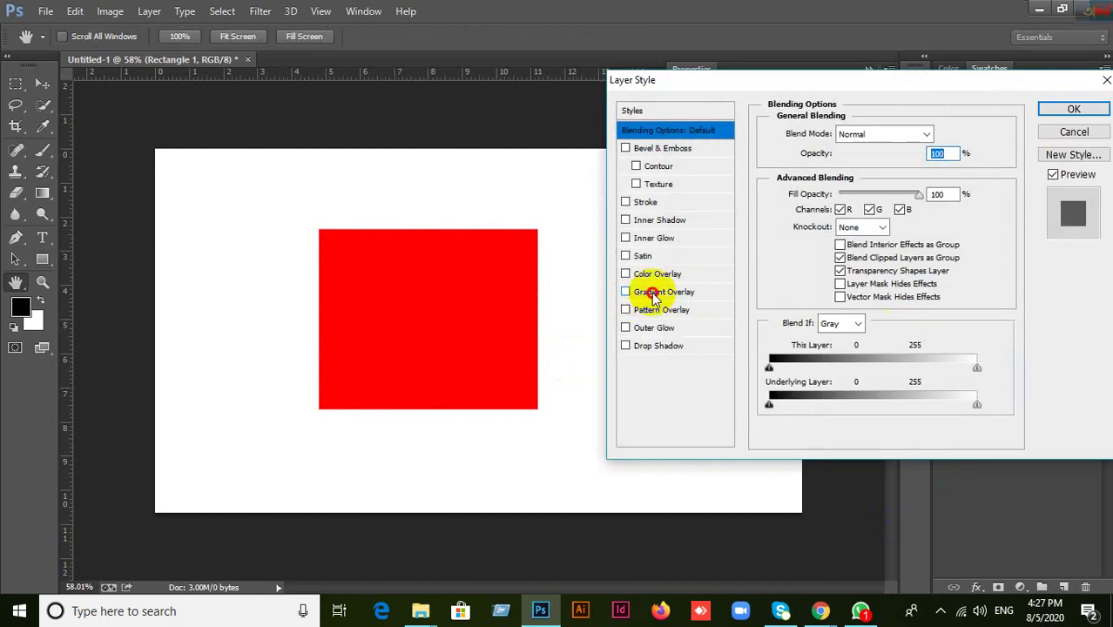
left_click(625, 292)
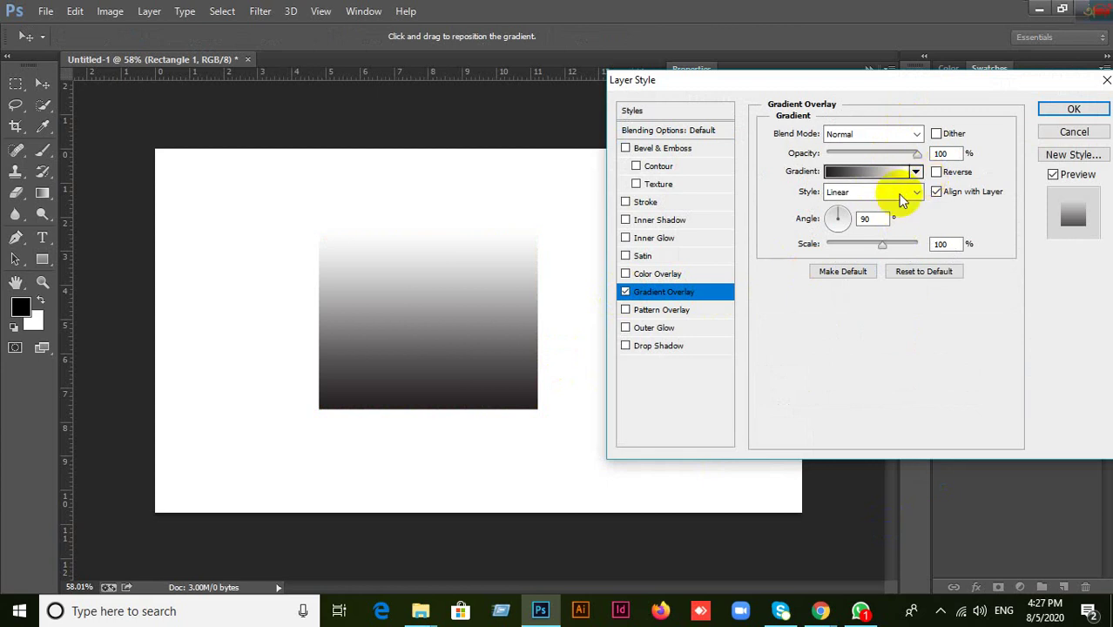
left_click(916, 171)
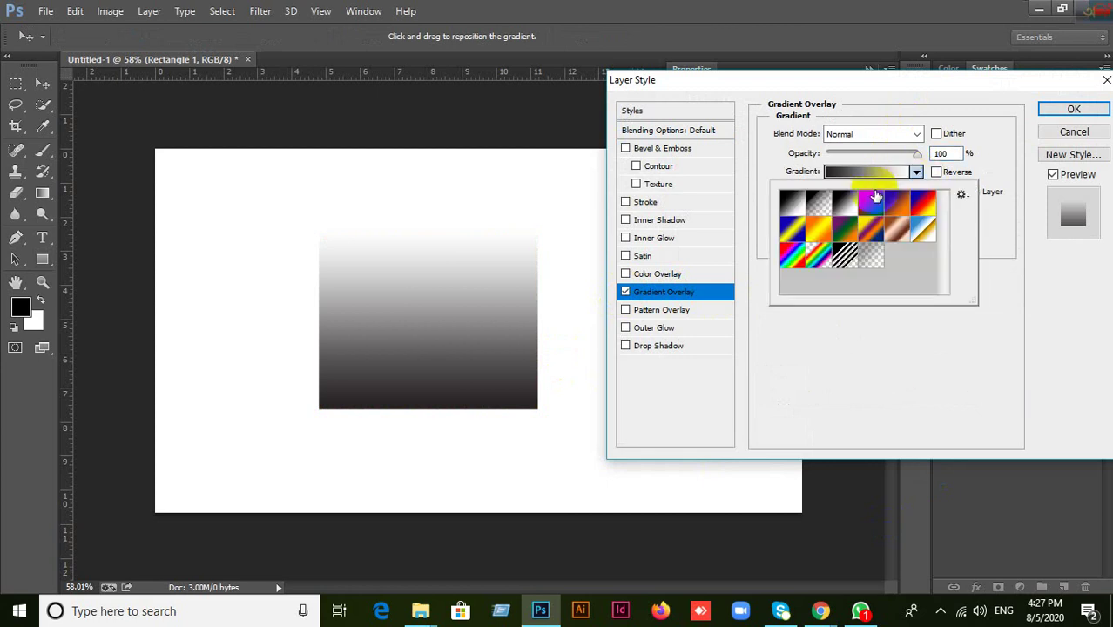
left_click(873, 198)
left_click(871, 178)
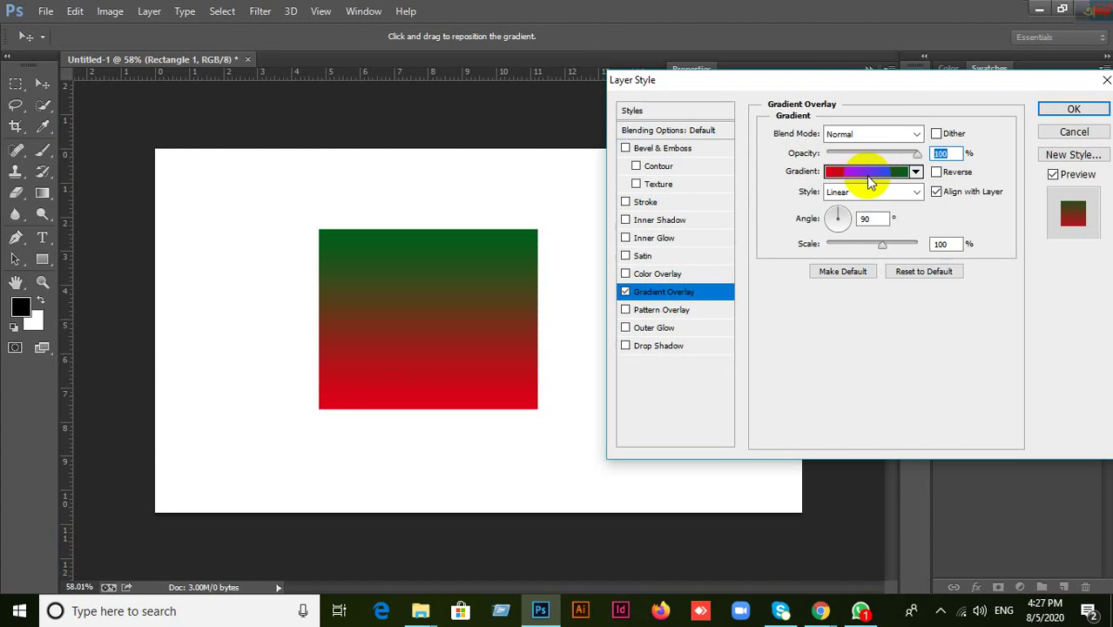
Step: Examine the Red, Green gradient's colour stops in the Gradient Editor and return to the overlay settings
left_click(869, 180)
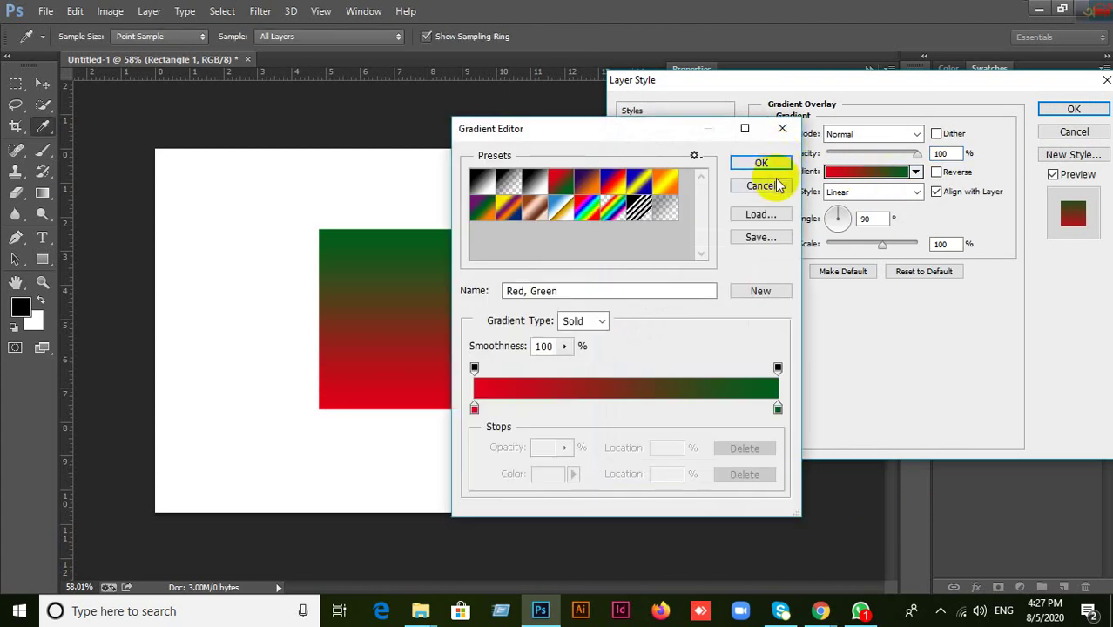
left_click(762, 184)
left_click(870, 179)
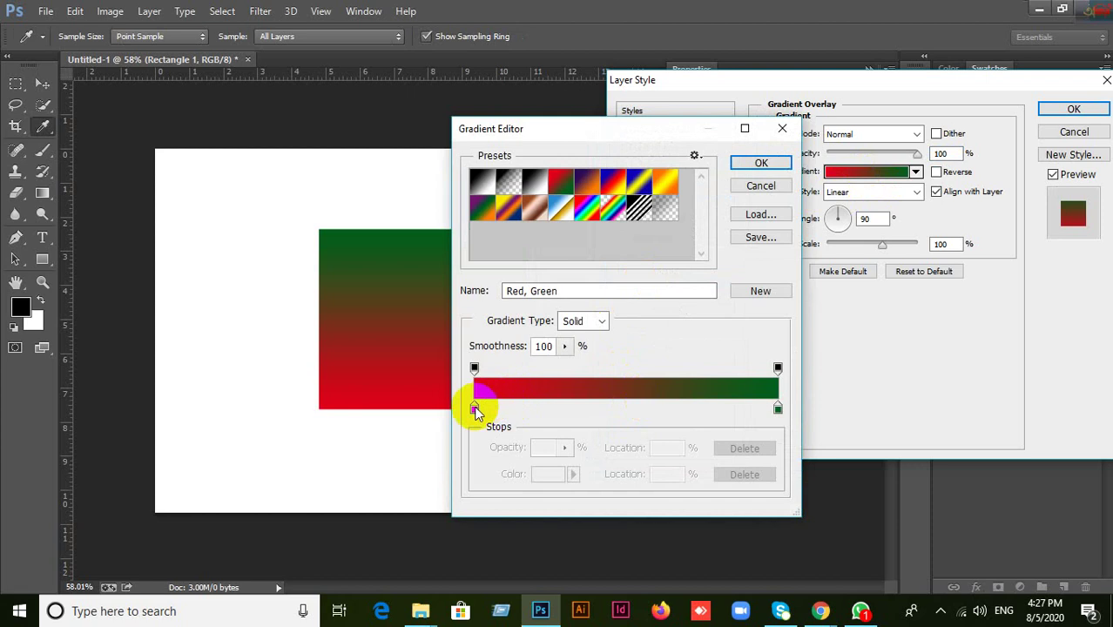
left_click(760, 409)
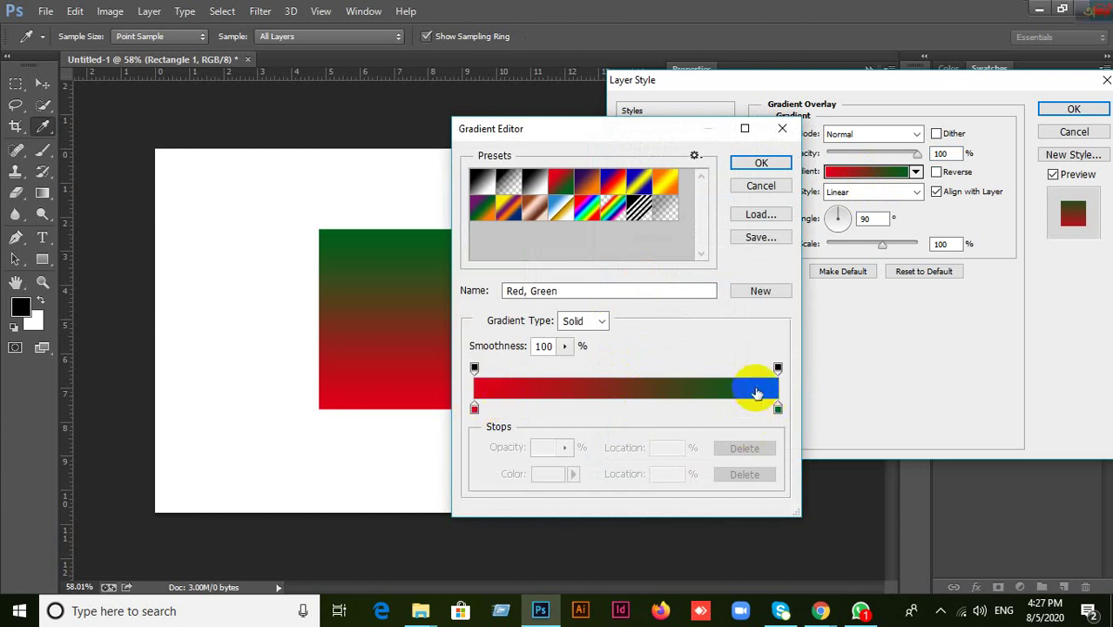
left_click(761, 163)
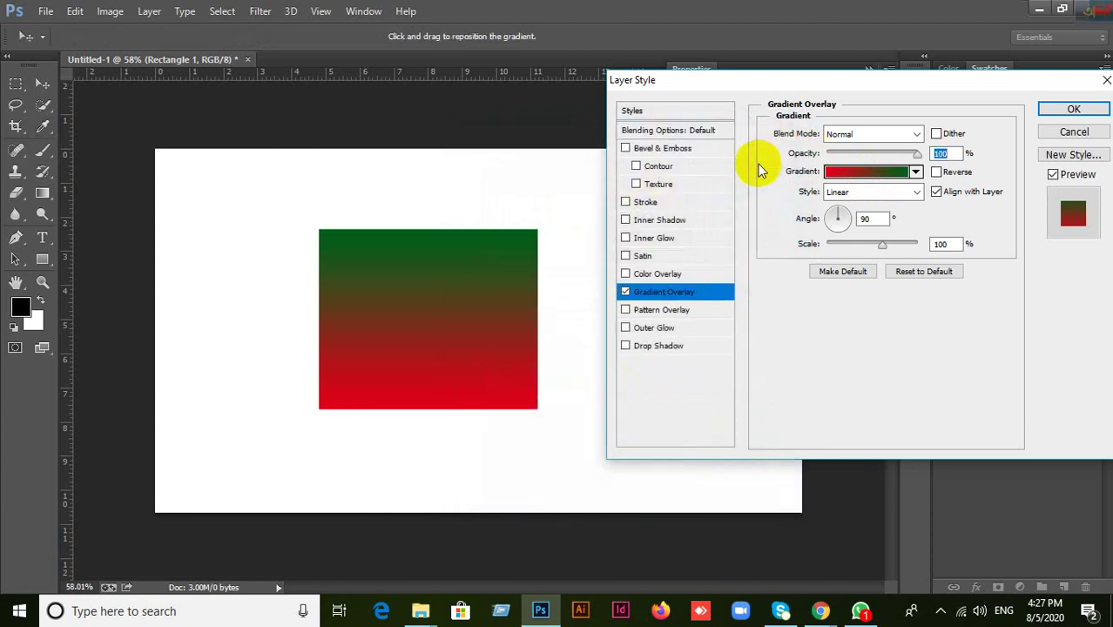
Step: Try the gradient overlay at an angle of -4° and a scale of 66%, and cancel the layer style
left_click(852, 222)
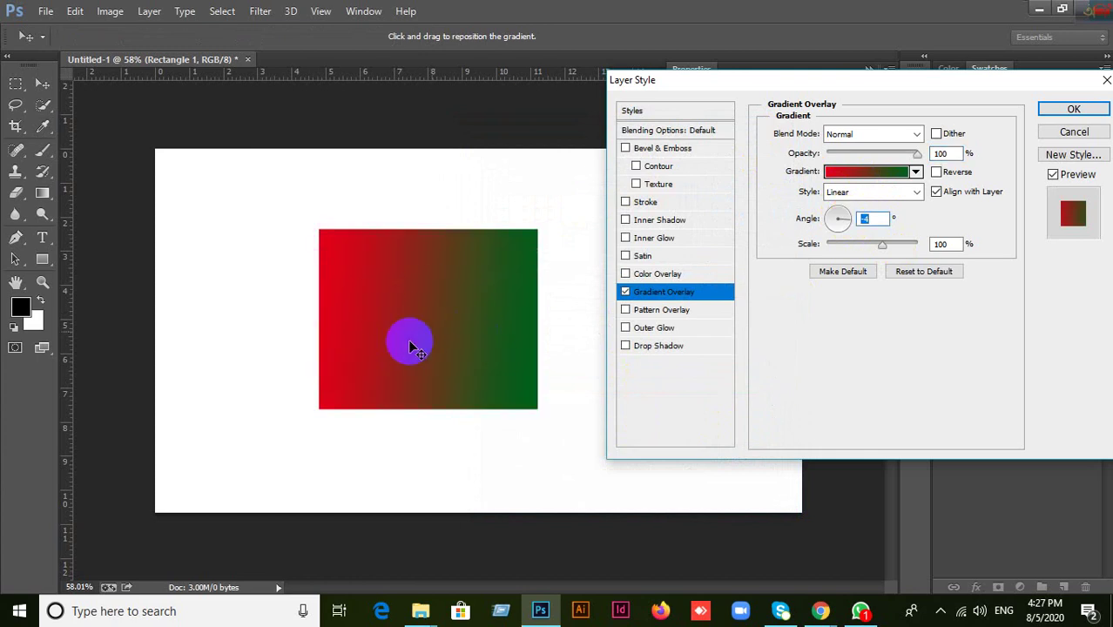
left_click(875, 219)
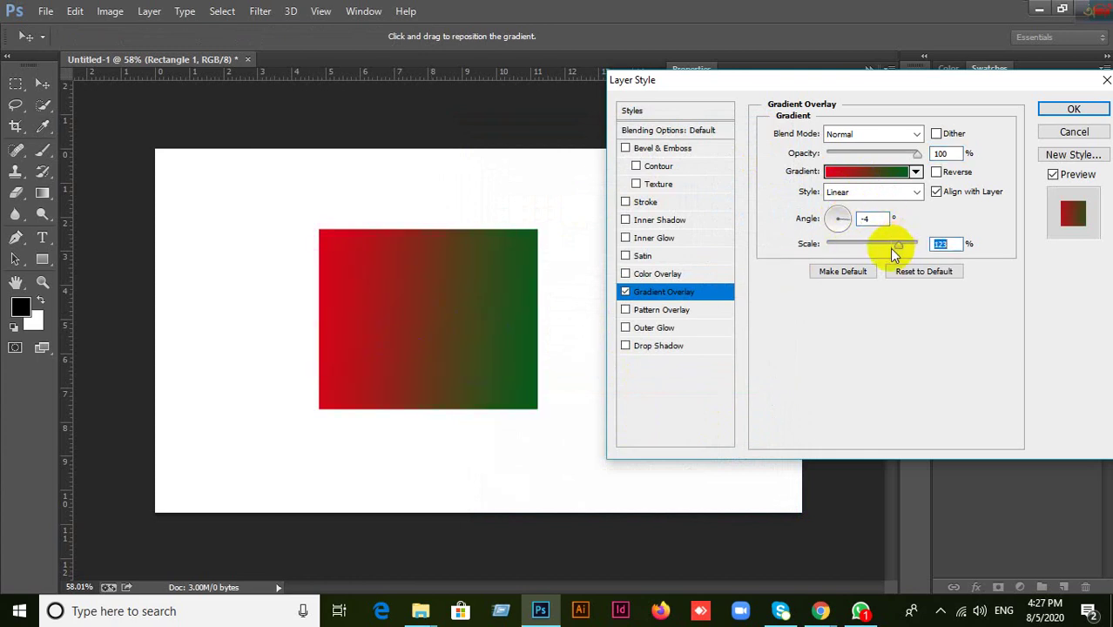
left_click_drag(894, 243, 858, 261)
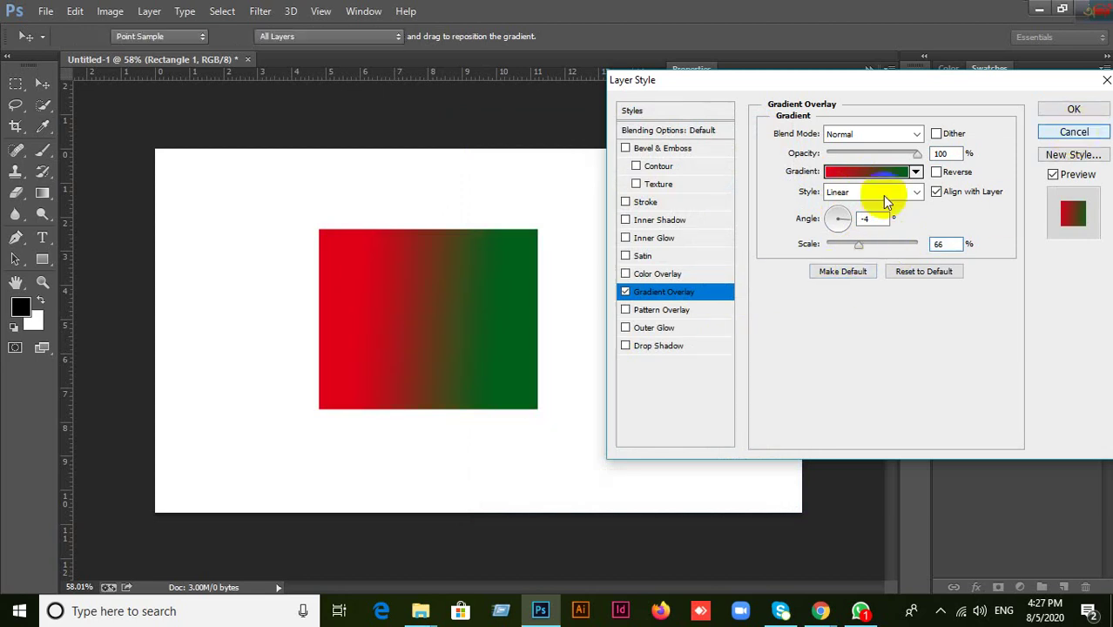
key("Escape")
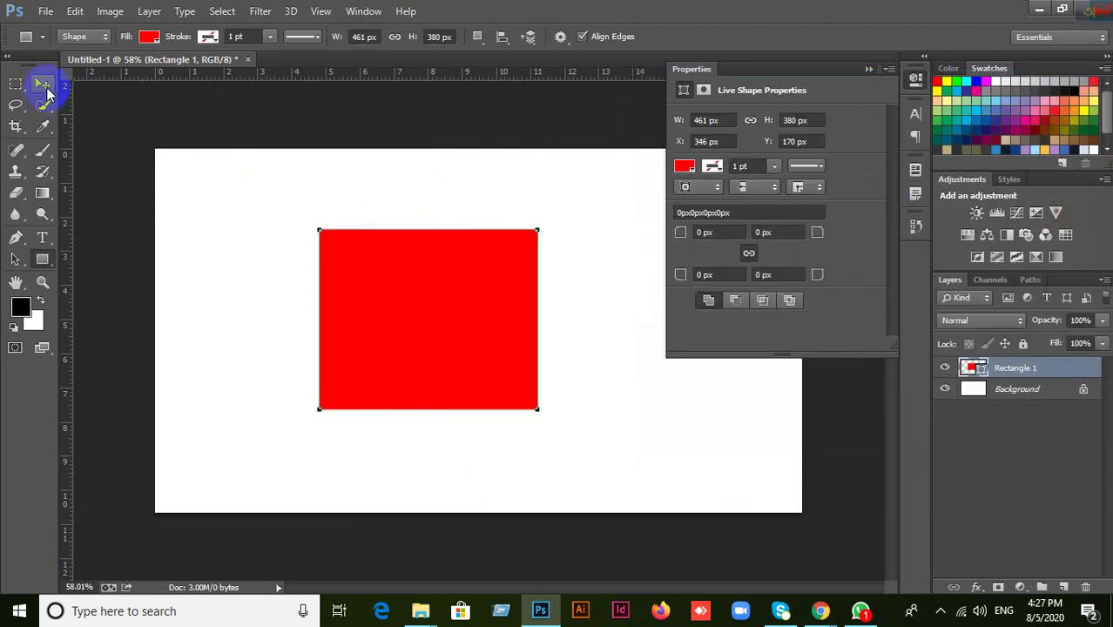
Step: Close the Untitled-1 document without saving its changes
left_click(44, 87)
left_click(247, 59)
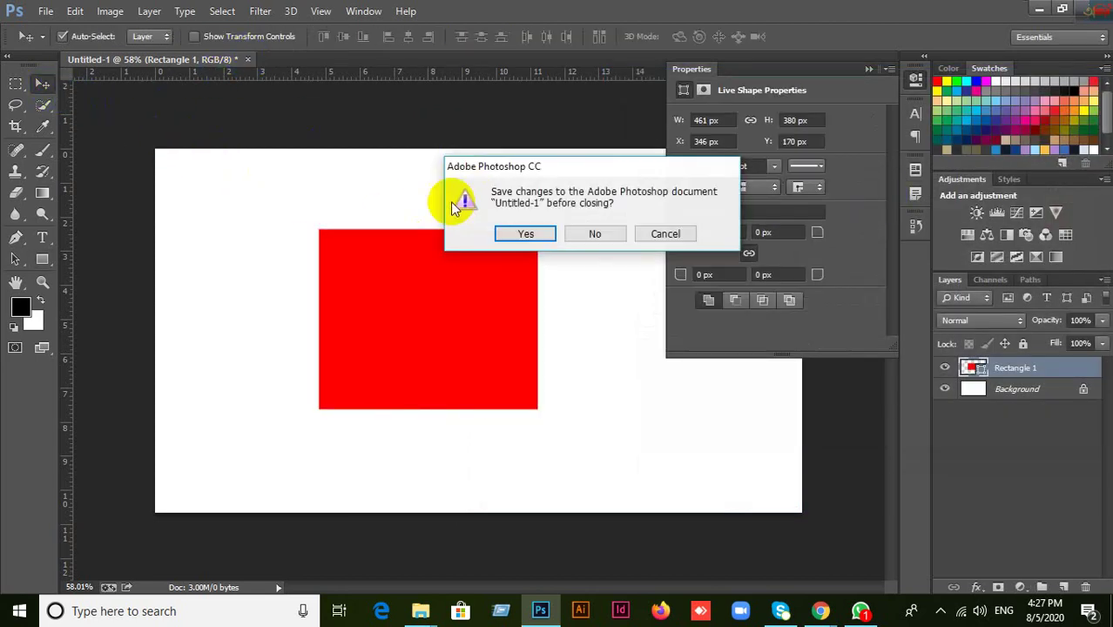
left_click(603, 235)
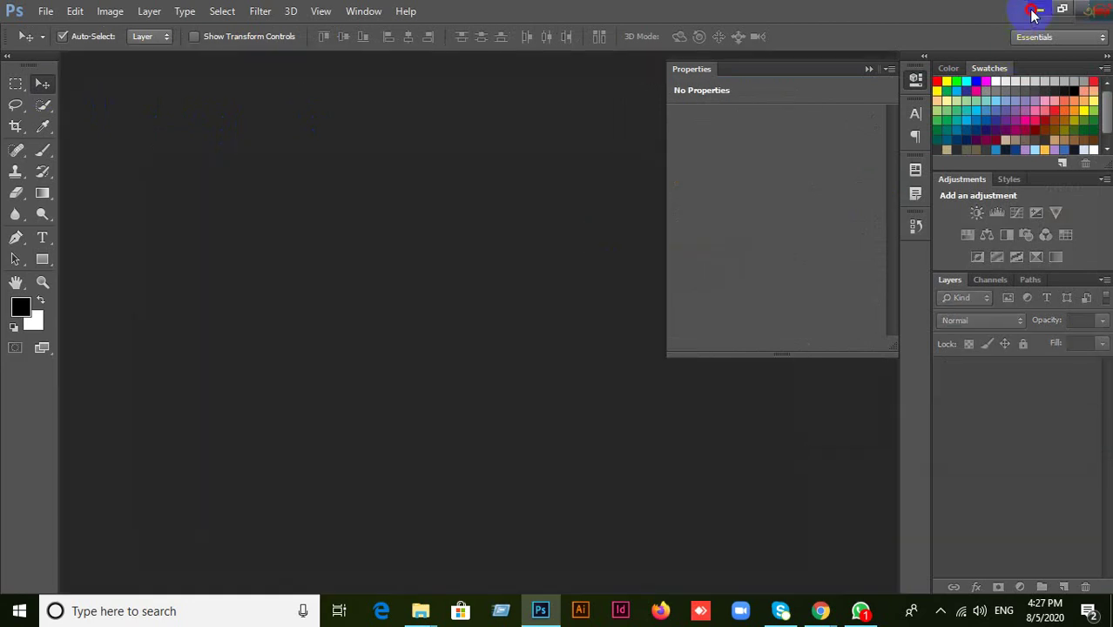
Step: Switch to File Explorer and open the GR2 image from the Project For Student folder in Photoshop, hiding the properties
left_click(1033, 15)
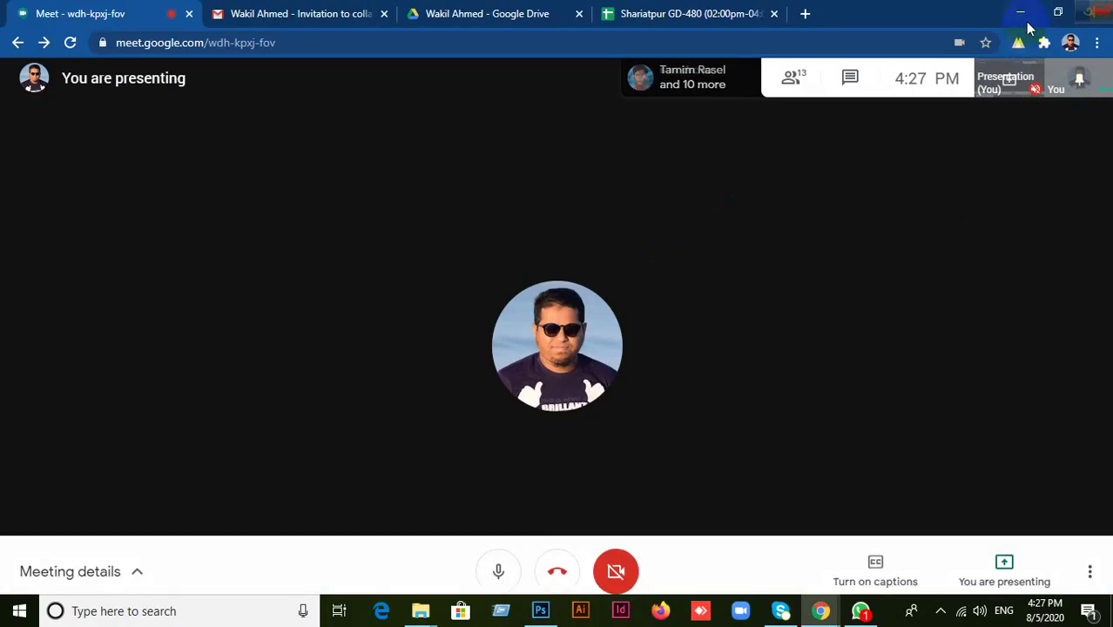
left_click(1018, 12)
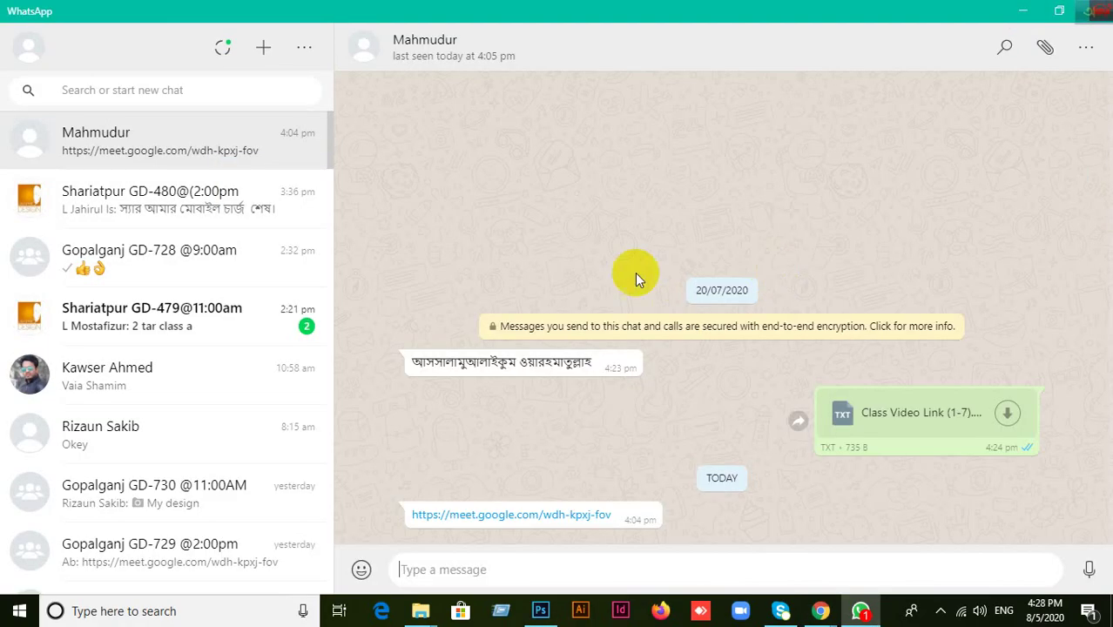
left_click(1023, 11)
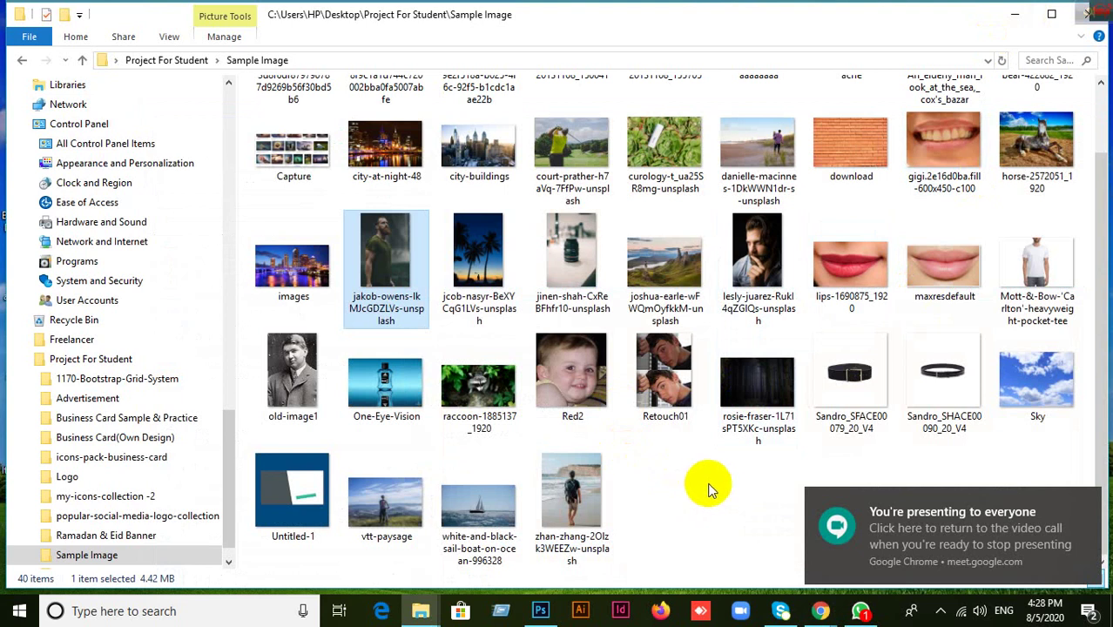
left_click(26, 63)
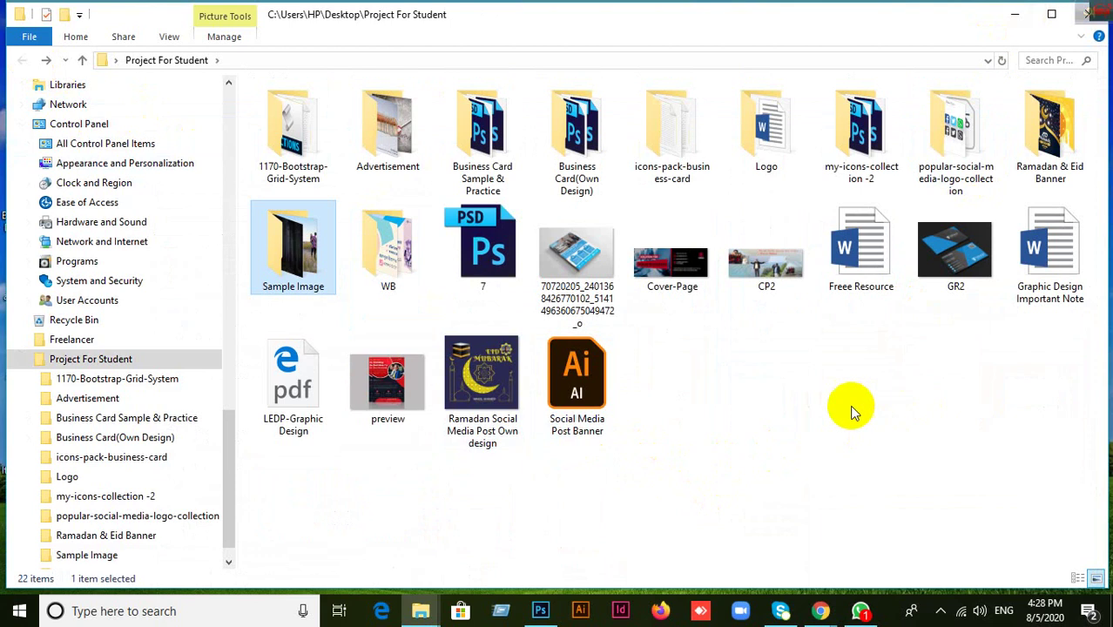
left_click_drag(949, 287, 559, 19)
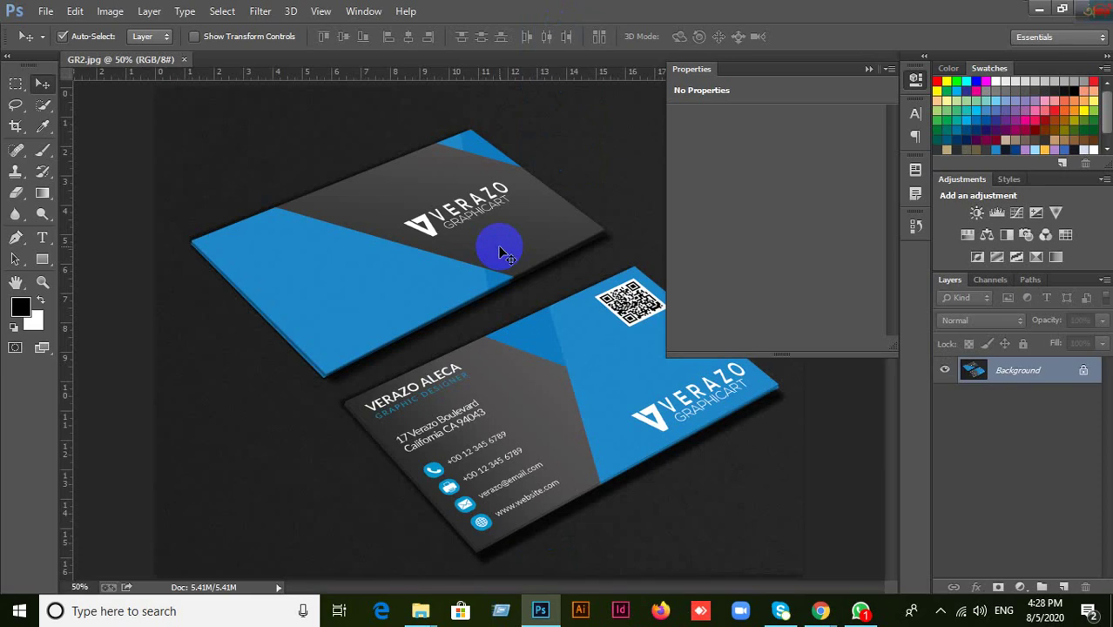
left_click(869, 69)
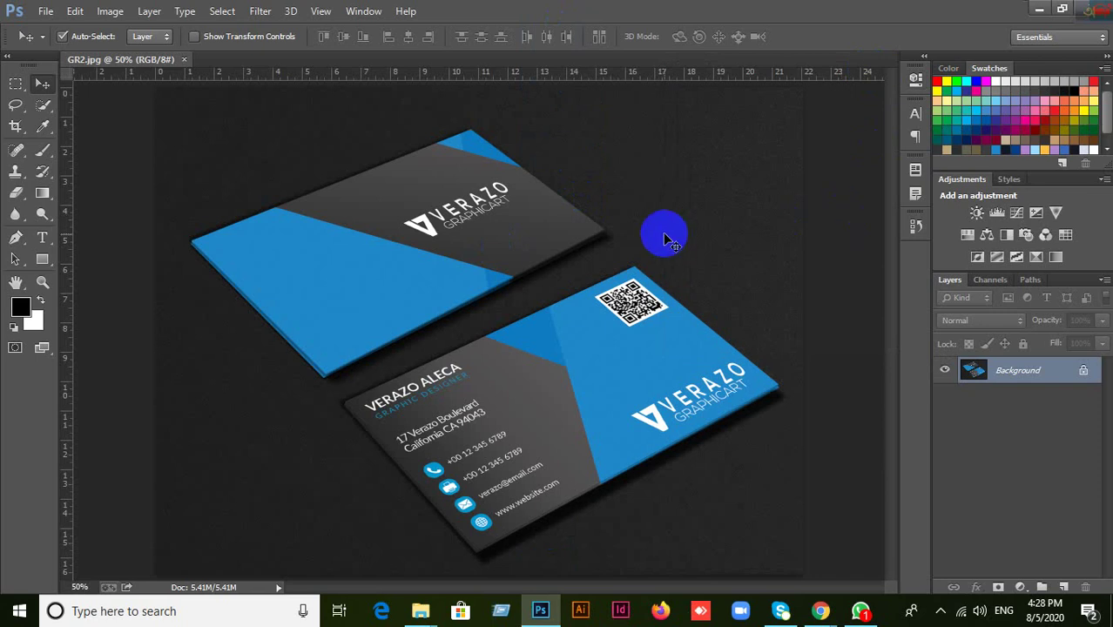
Step: Perspective-crop the image to the four corners of the lower business card so it is straightened, and inspect it
left_click(21, 126)
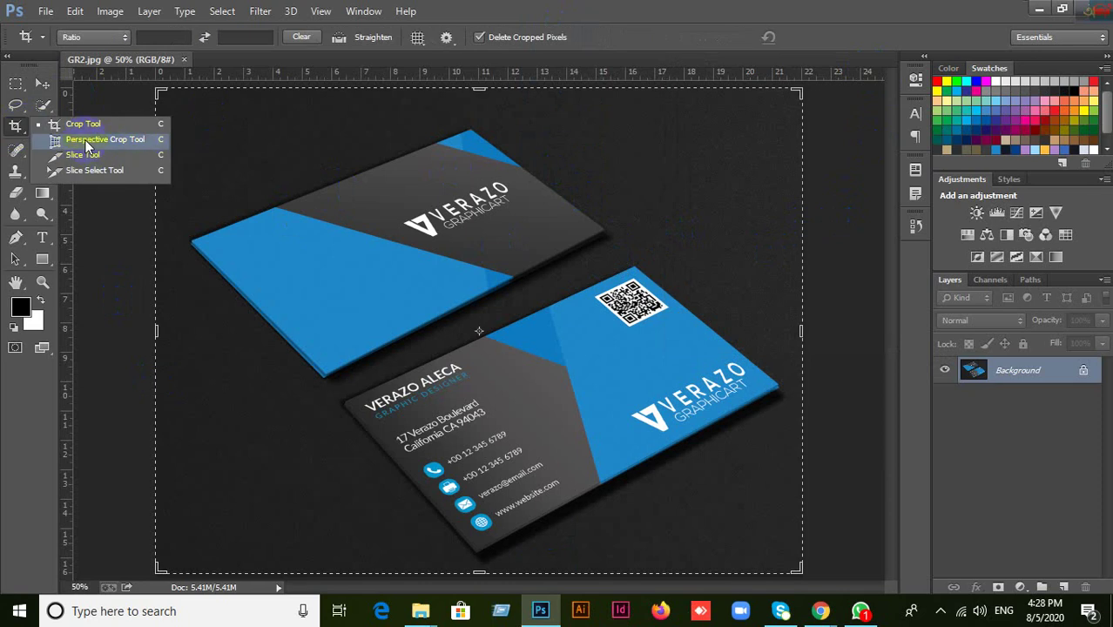
left_click(105, 140)
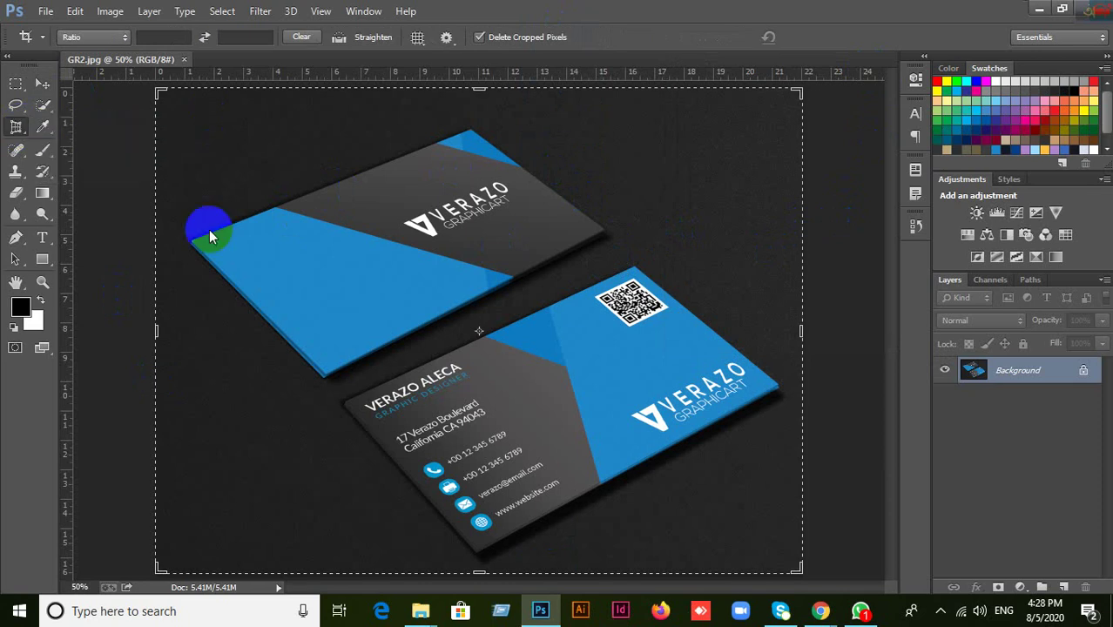
left_click(346, 402)
left_click_drag(666, 273, 778, 379)
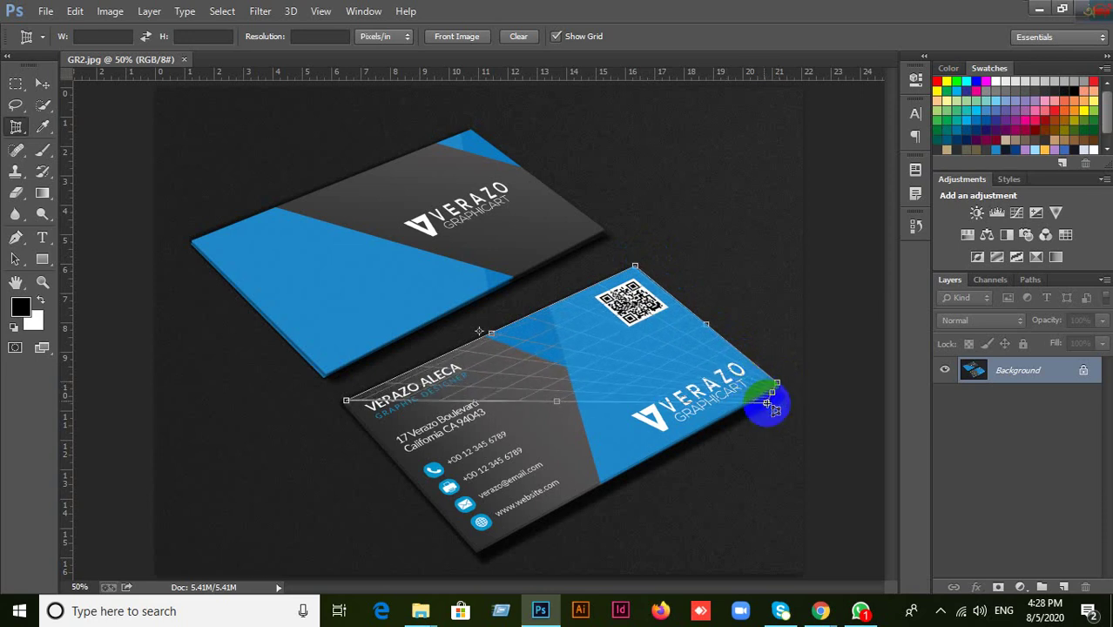
left_click(688, 454)
left_click_drag(688, 466, 478, 554)
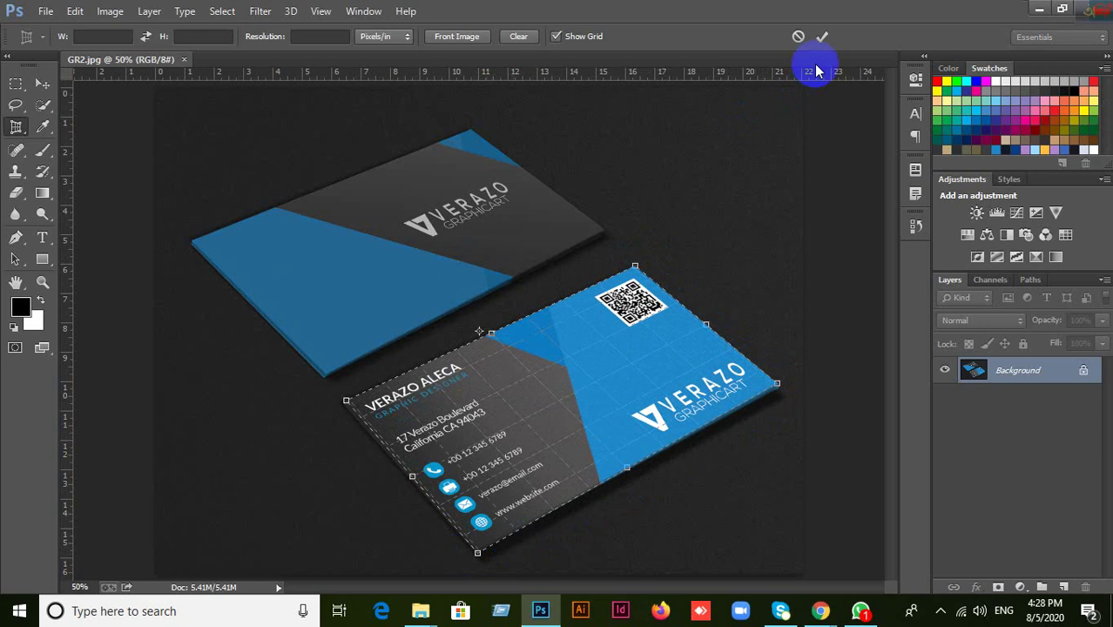
left_click(823, 38)
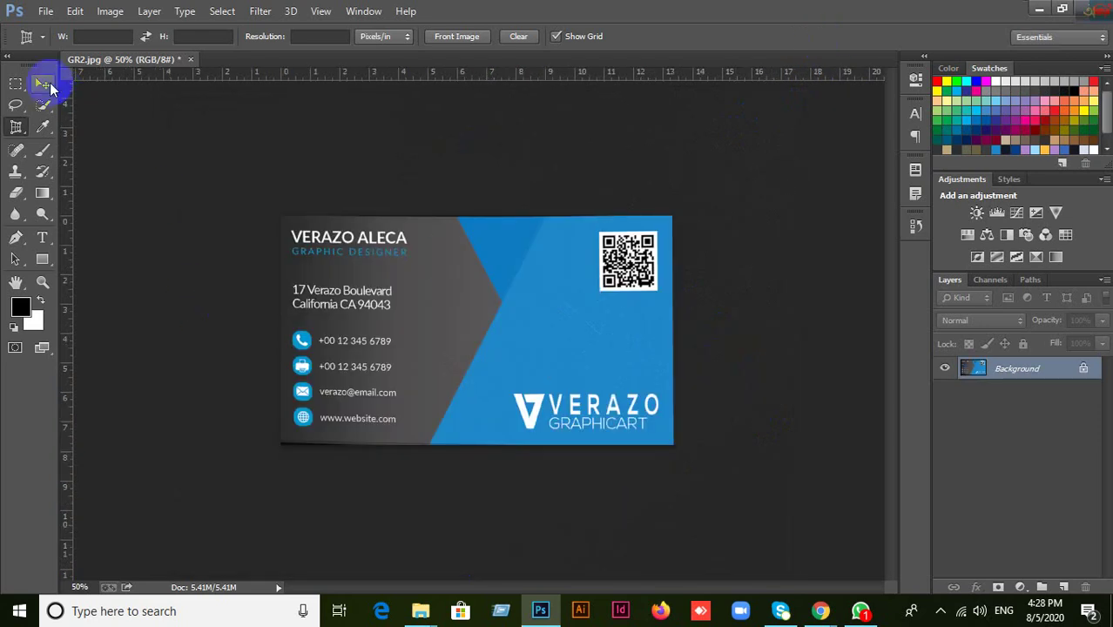
left_click(41, 83)
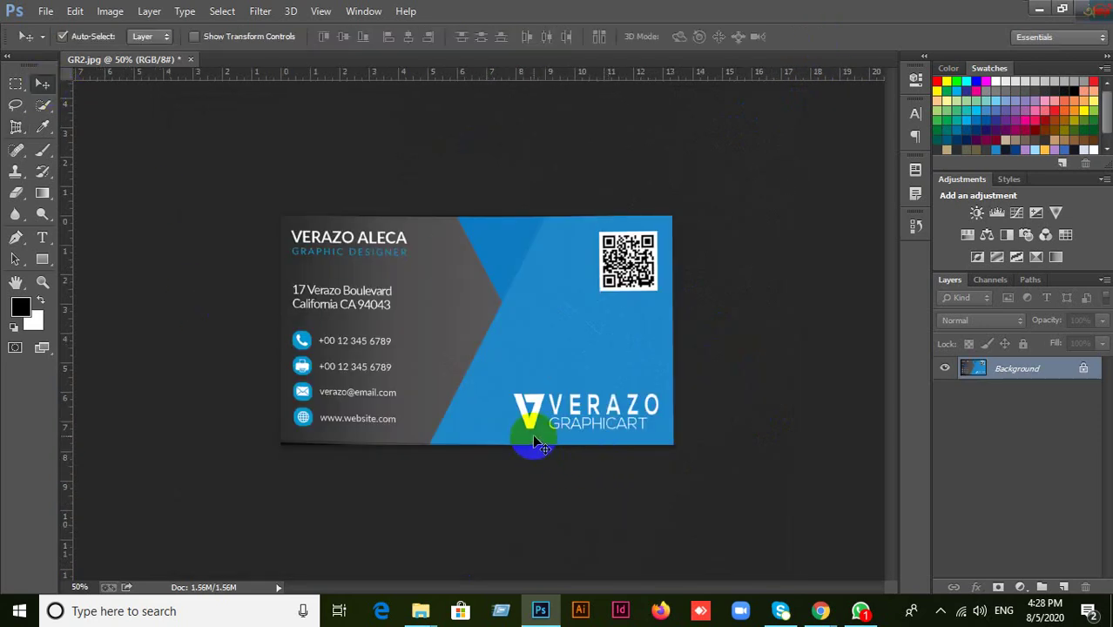
scroll(396, 396, "up", 2)
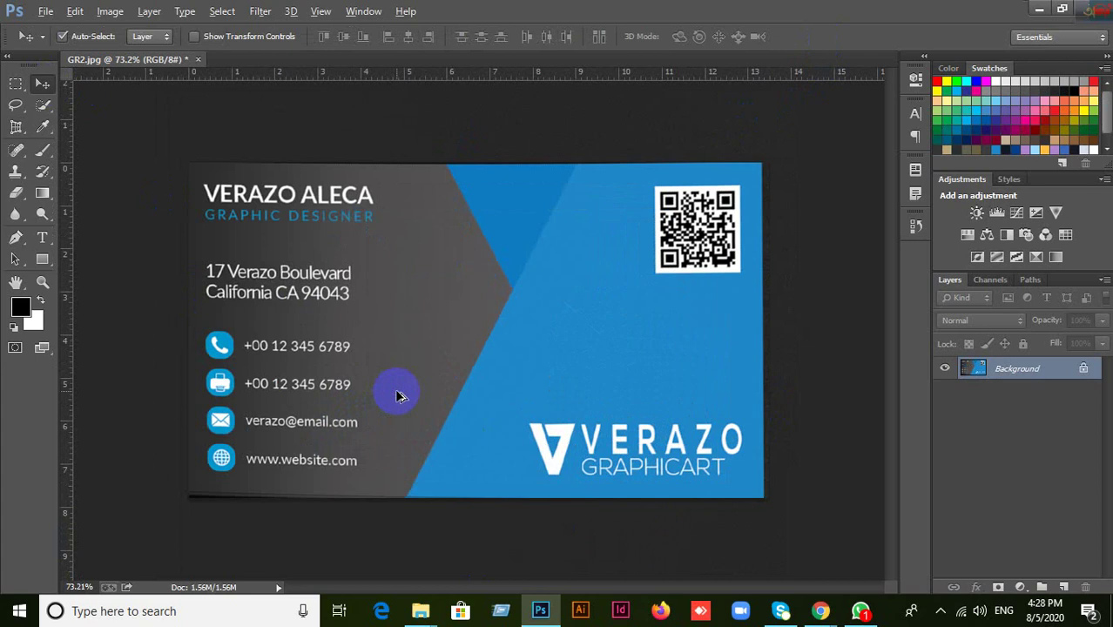
scroll(396, 396, "down", 2)
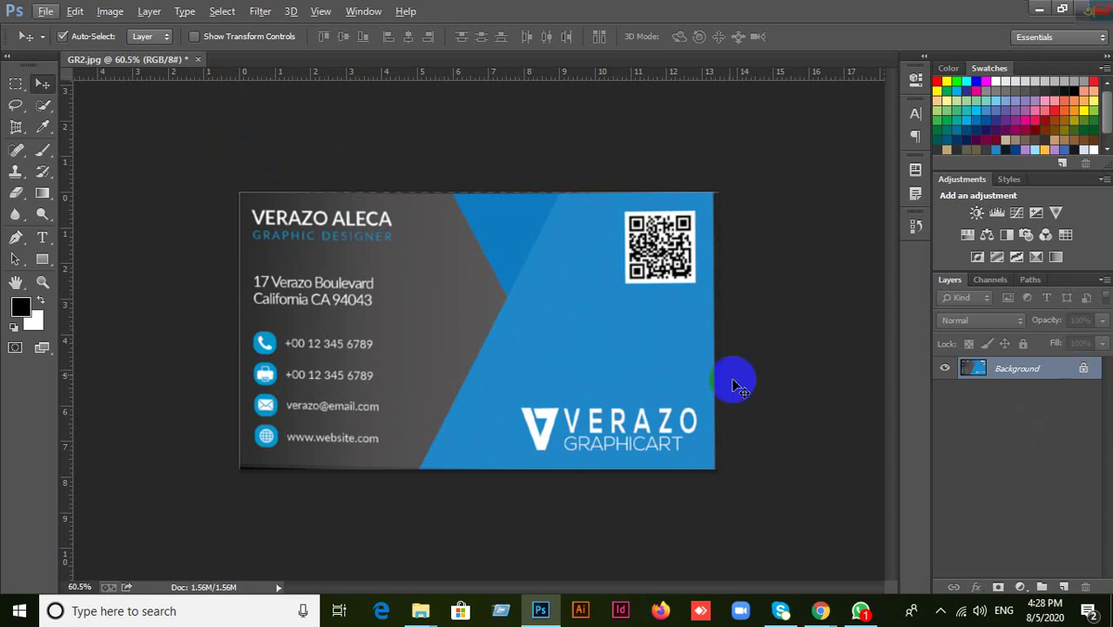
left_click(42, 258)
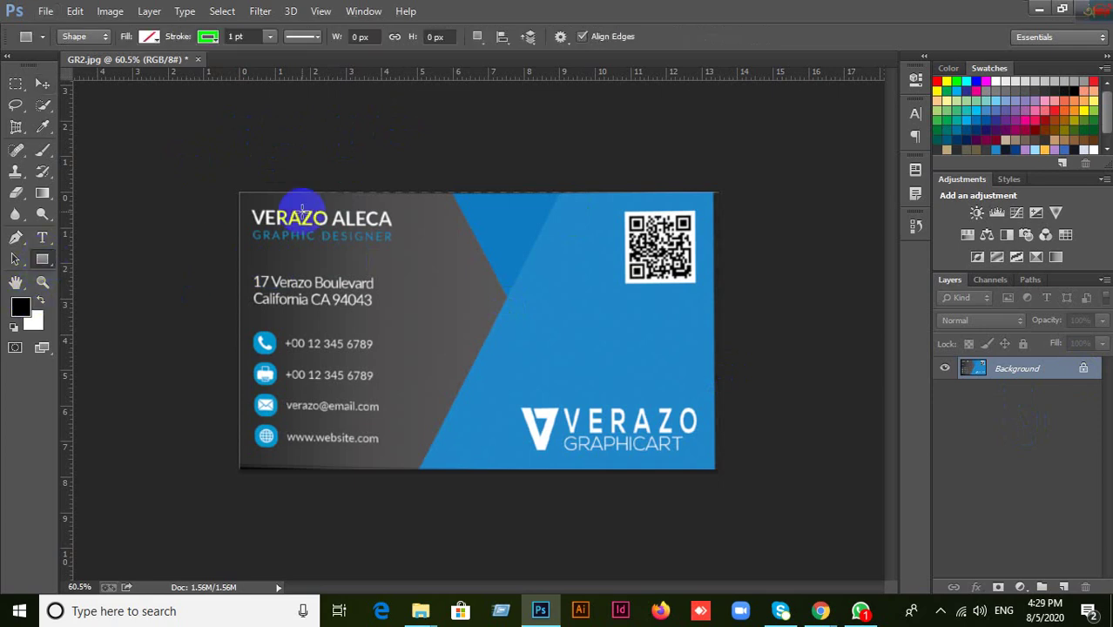
left_click_drag(239, 190, 353, 378)
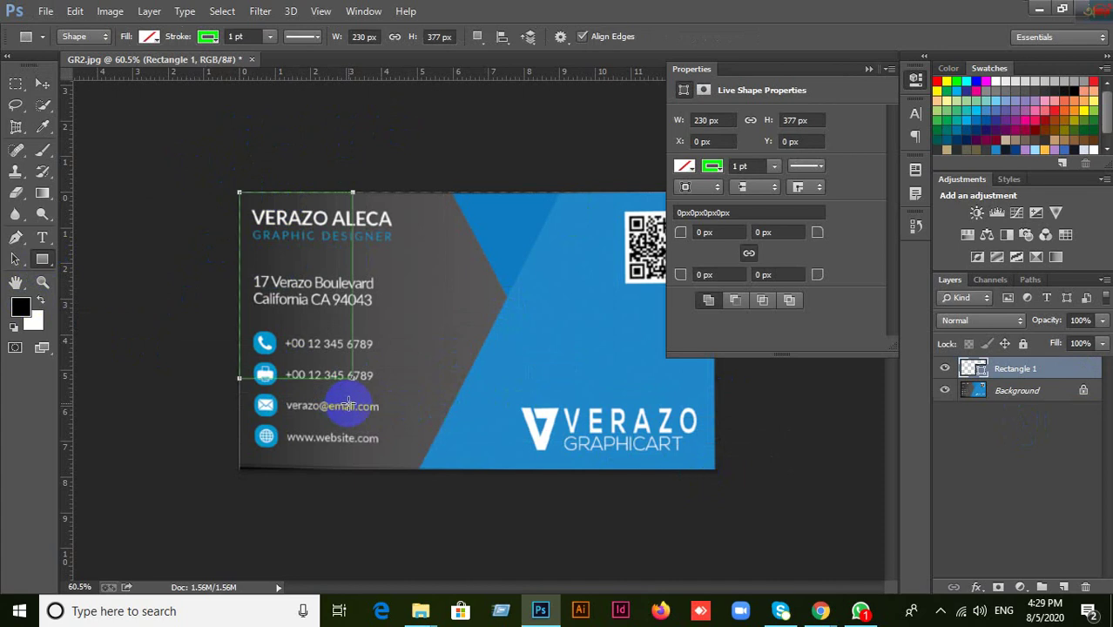
key("ctrl+z")
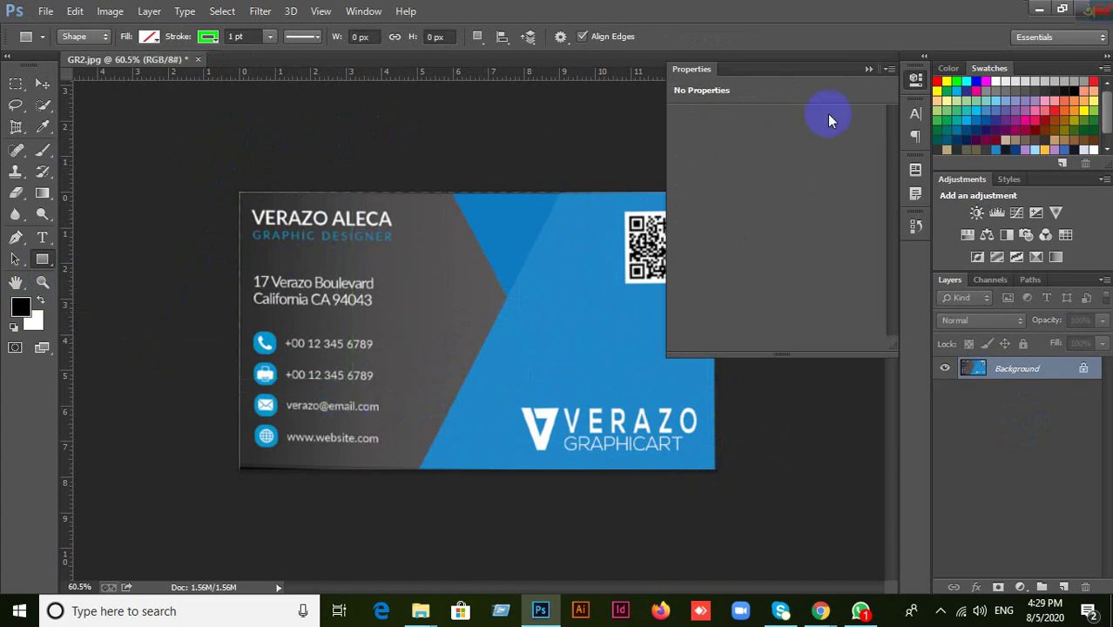
left_click(868, 69)
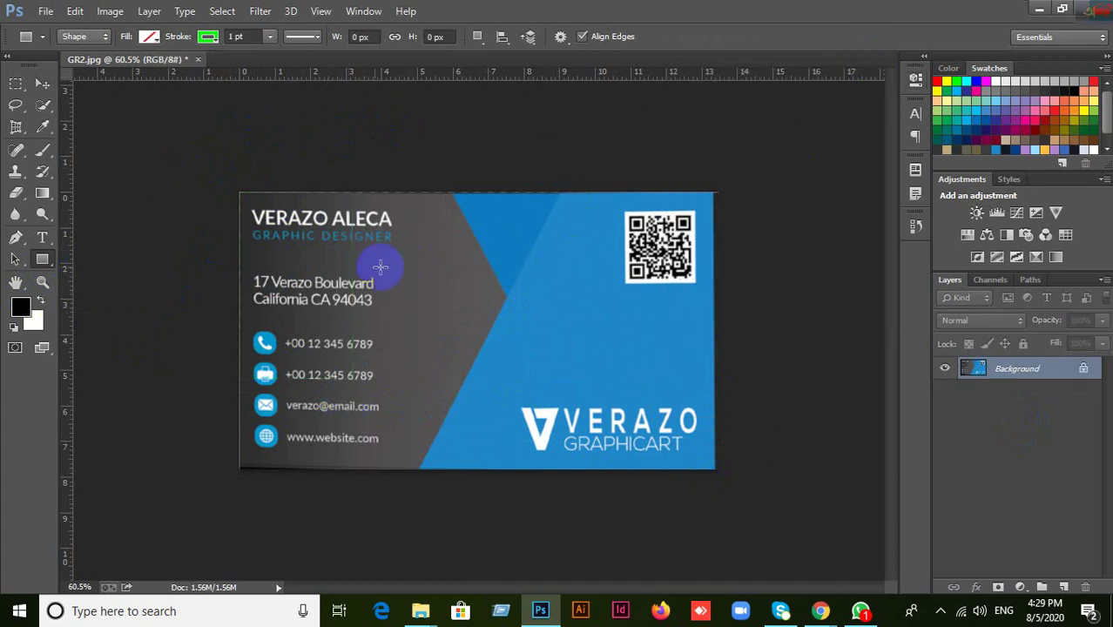
Step: Draw an unfilled rectangle with a green 1 pt stroke, about 965 × 561 px, around the whole business card
left_click(42, 83)
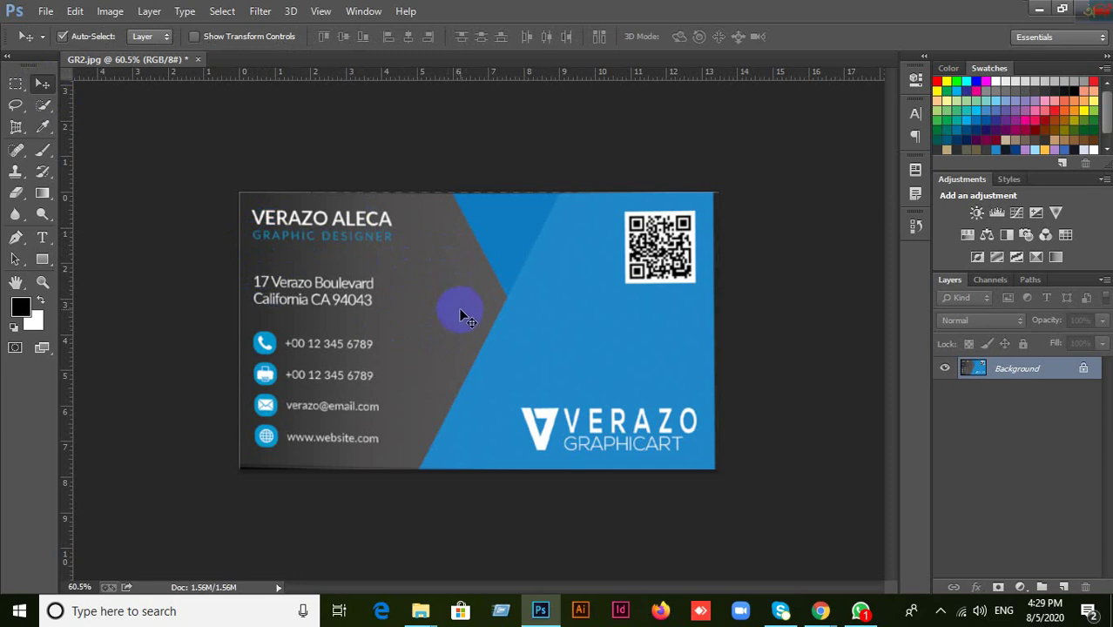
left_click(43, 259)
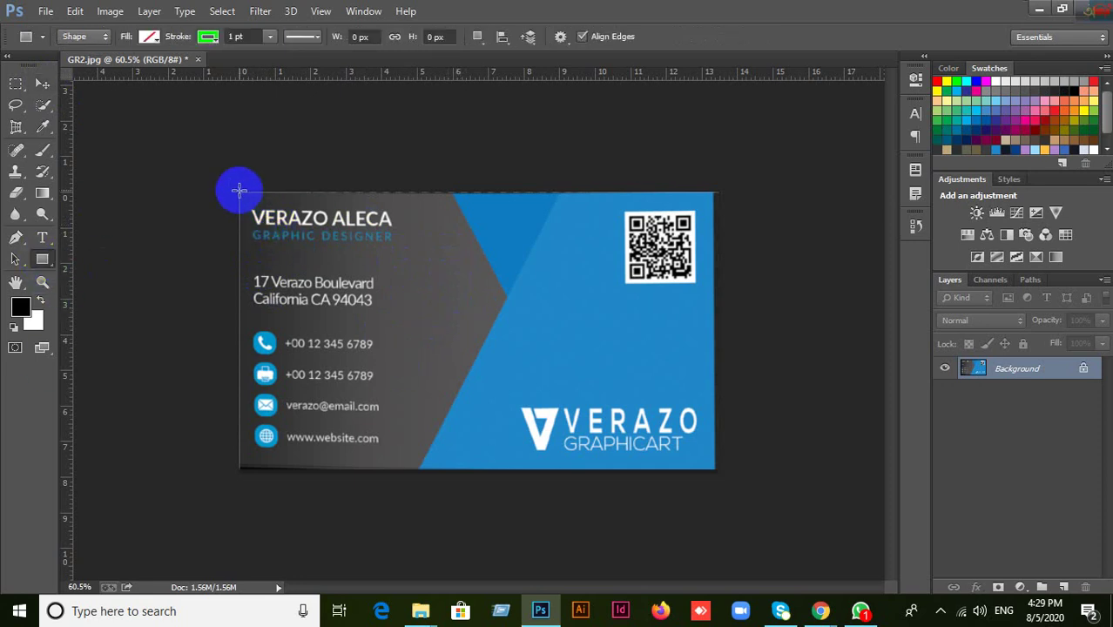
left_click_drag(240, 190, 716, 467)
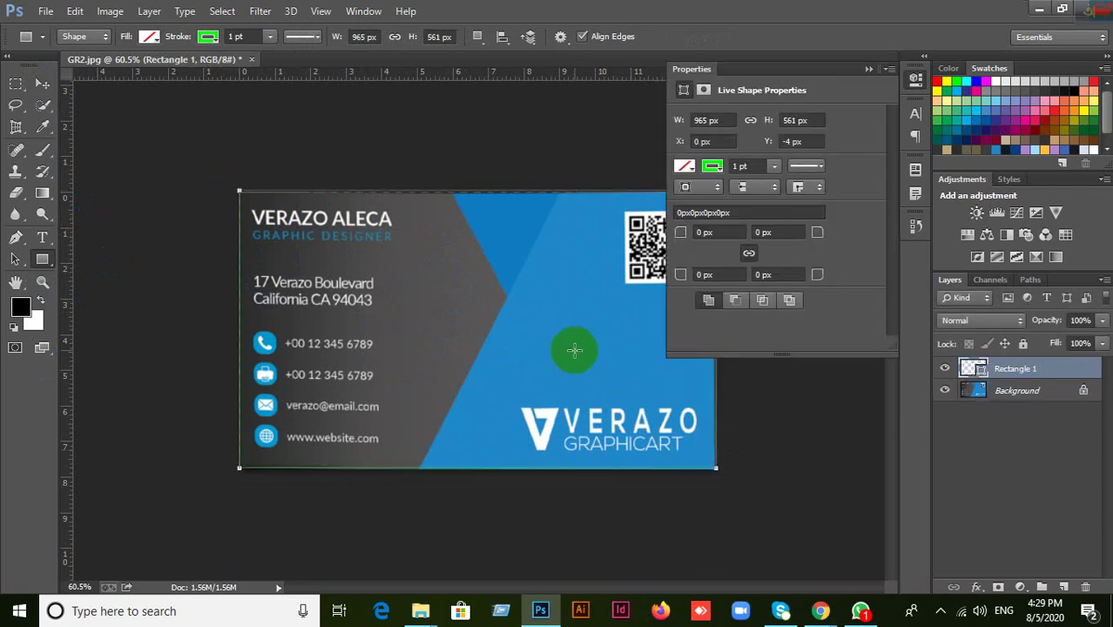
Step: Remove the rectangle's stroke, fill it with red, and collapse its shape properties
left_click(209, 37)
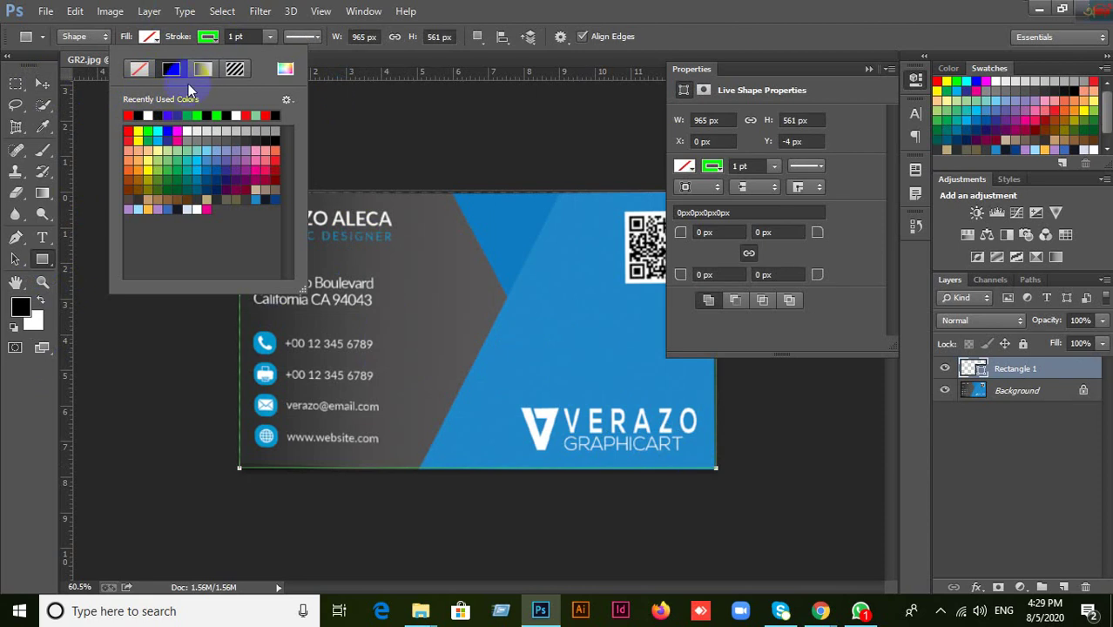
left_click(157, 41)
left_click(157, 41)
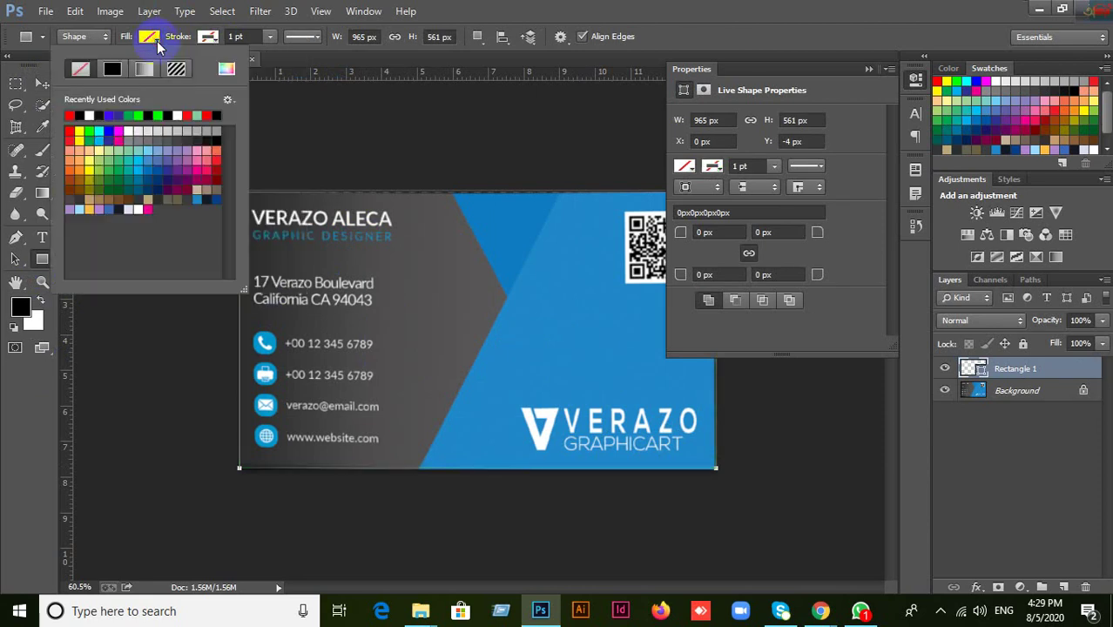
left_click(69, 115)
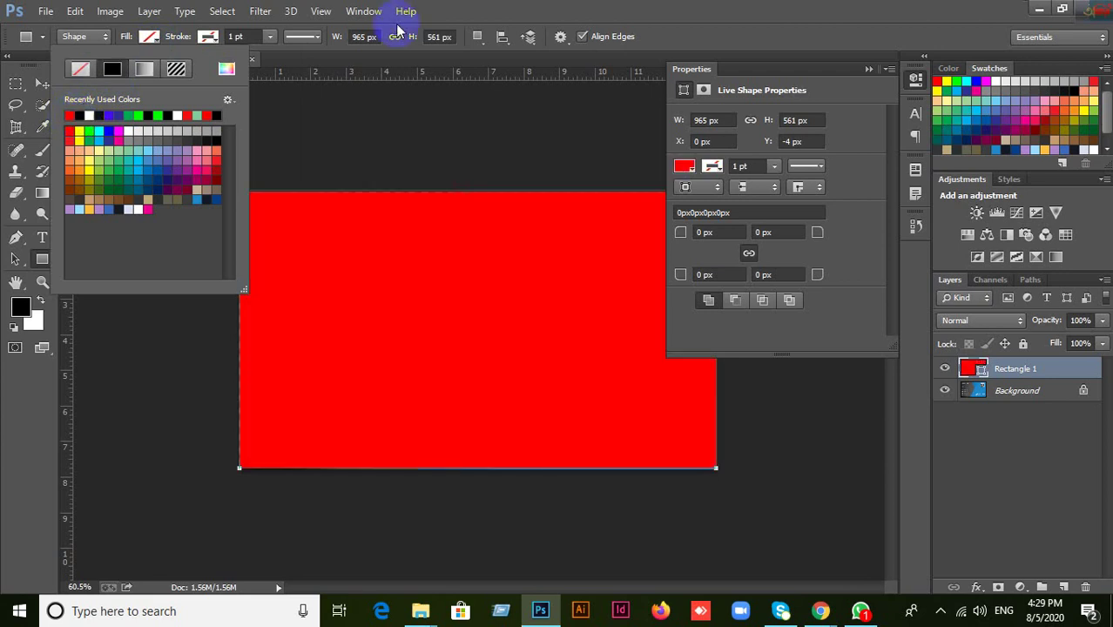
double_click(504, 9)
left_click(965, 14)
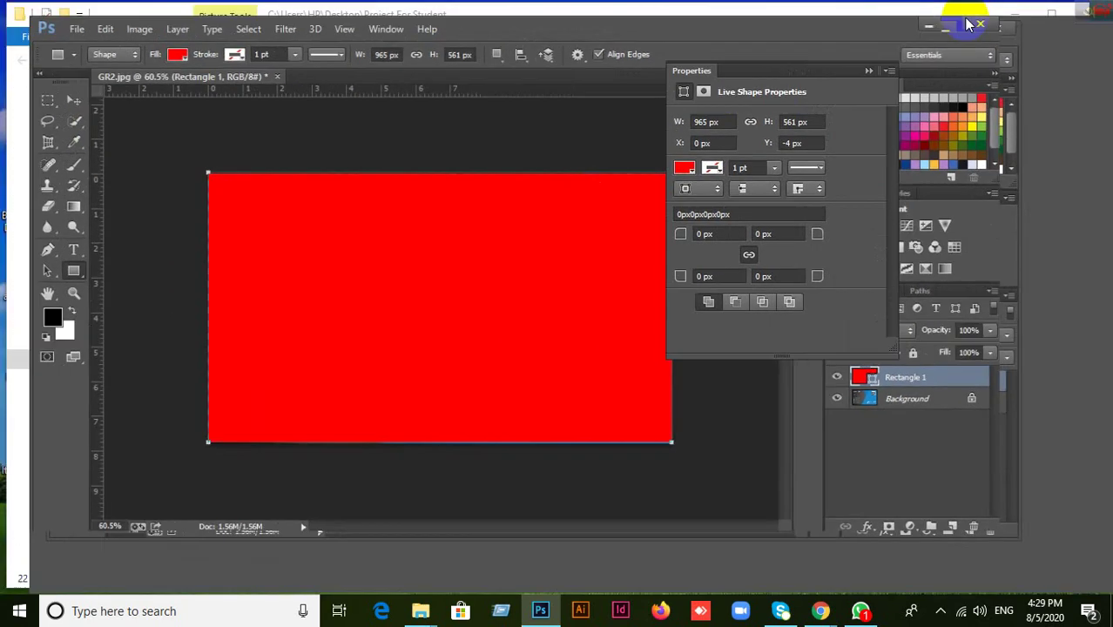
left_click(869, 69)
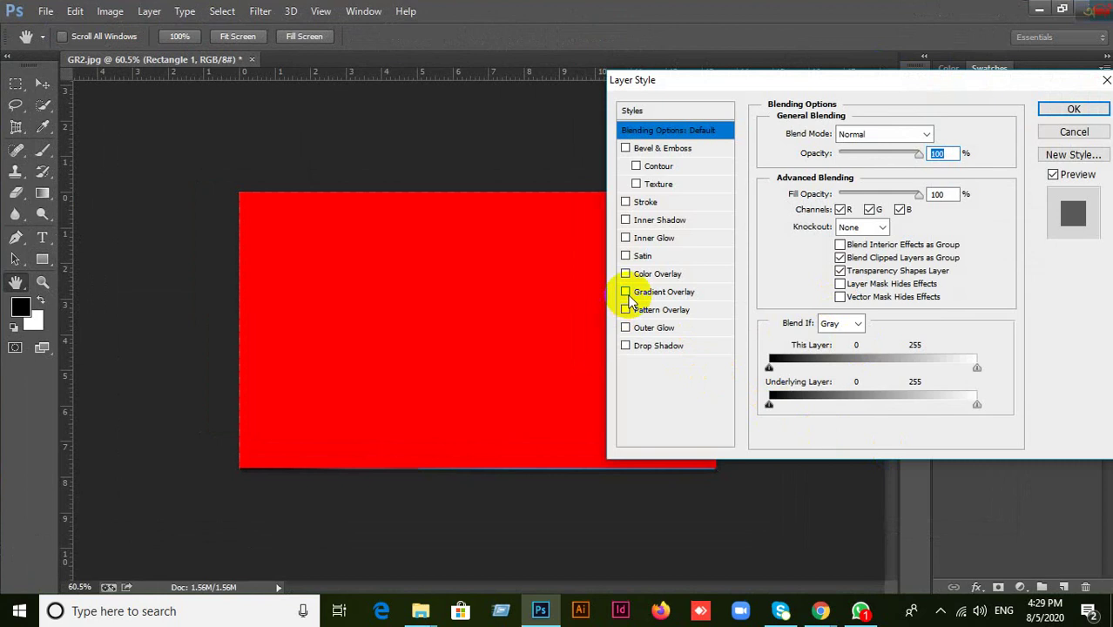
Step: Try a Gradient Overlay layer style on the red rectangle
left_click(695, 293)
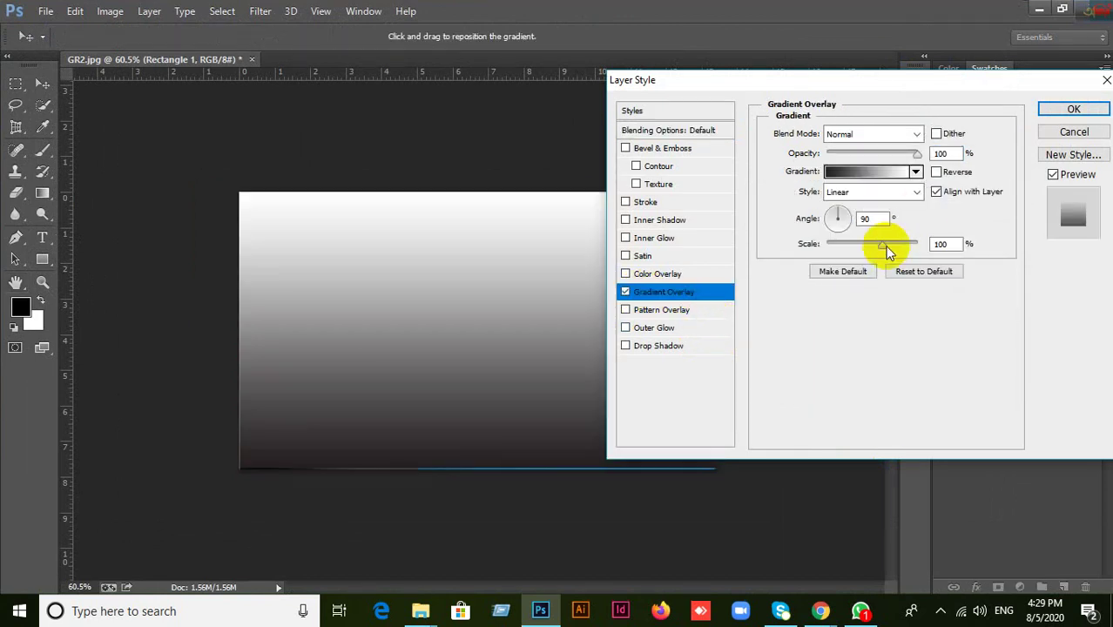
Step: Switch to the Google Meet call in Chrome, admit the waiting participant, and return to Photoshop
left_click(818, 612)
left_click(771, 567)
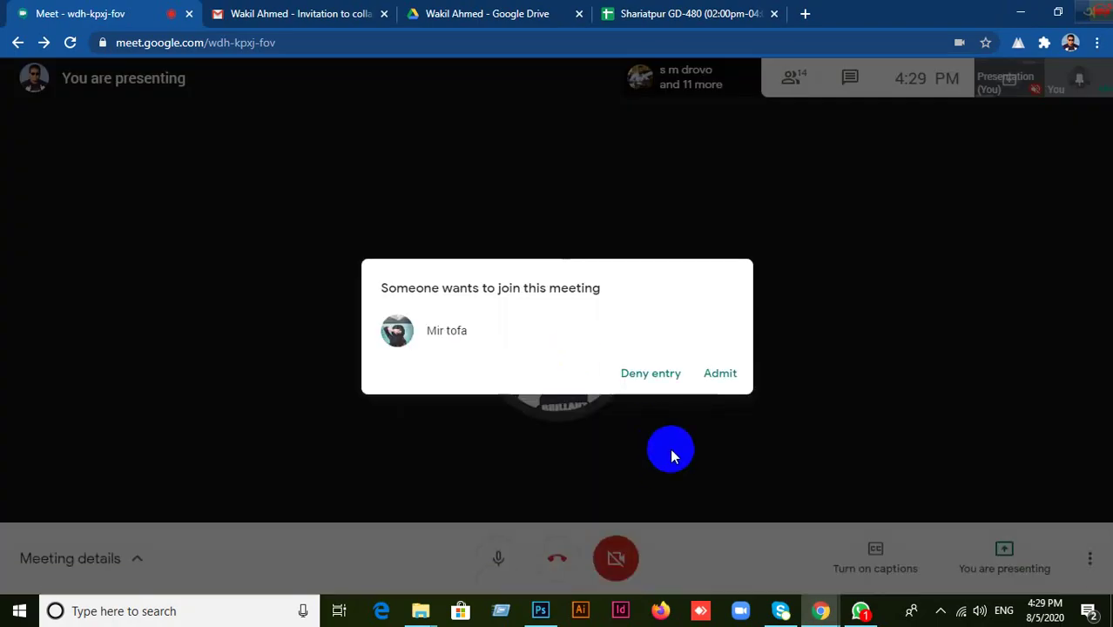
left_click(715, 373)
left_click(541, 610)
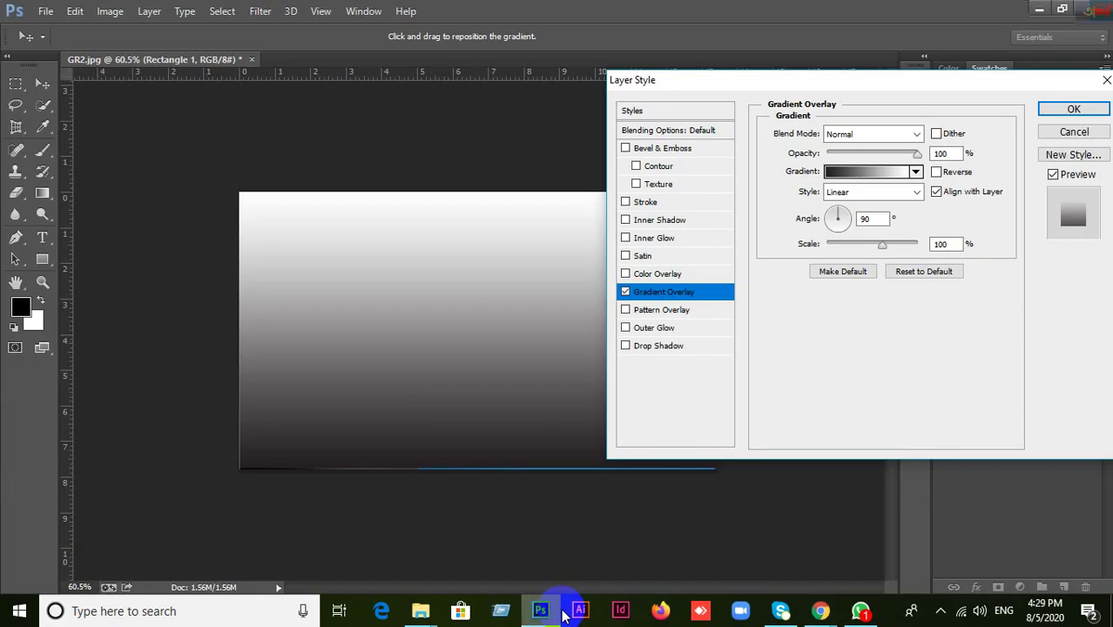
left_click(870, 172)
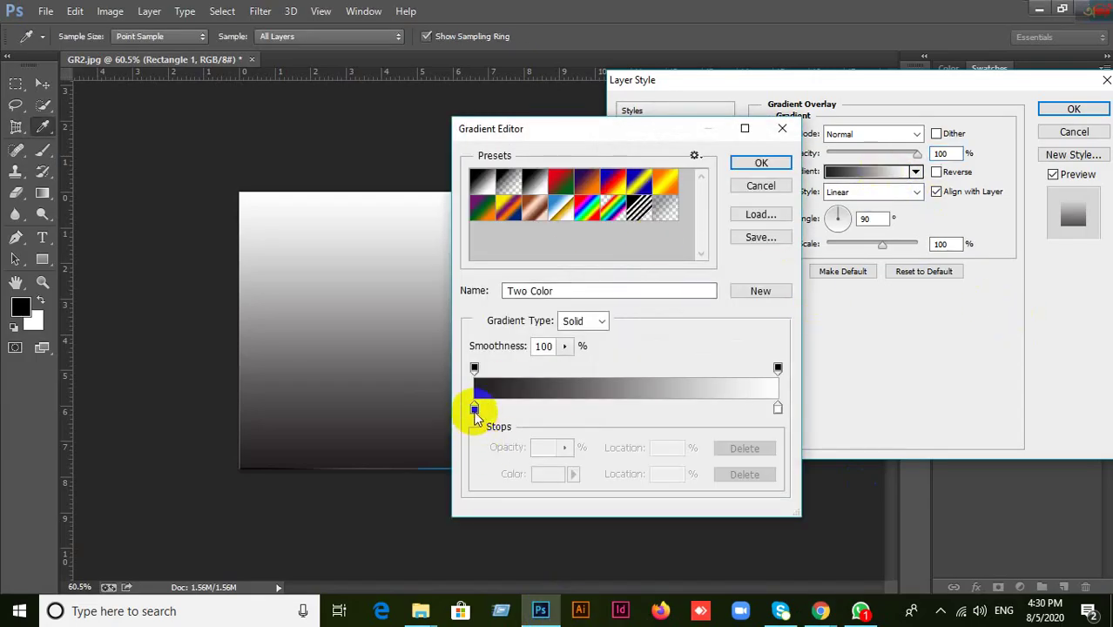
left_click(777, 191)
left_click(1073, 133)
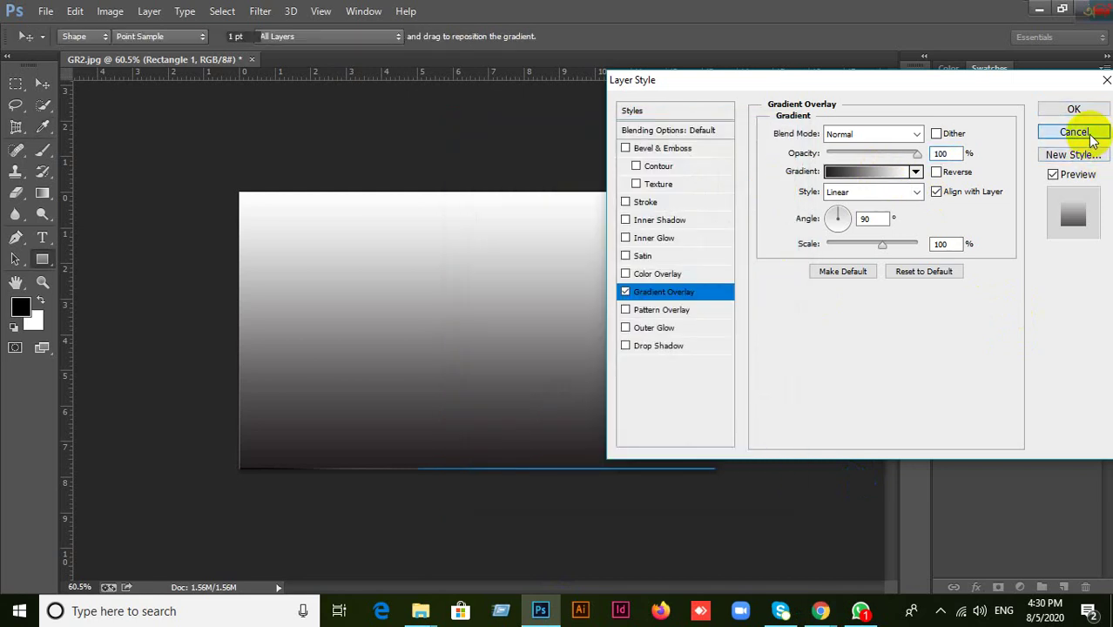
Step: Hide the rectangle to expose the card, enable a Gradient Overlay on its layer, and open the gradient for editing
left_click(944, 370)
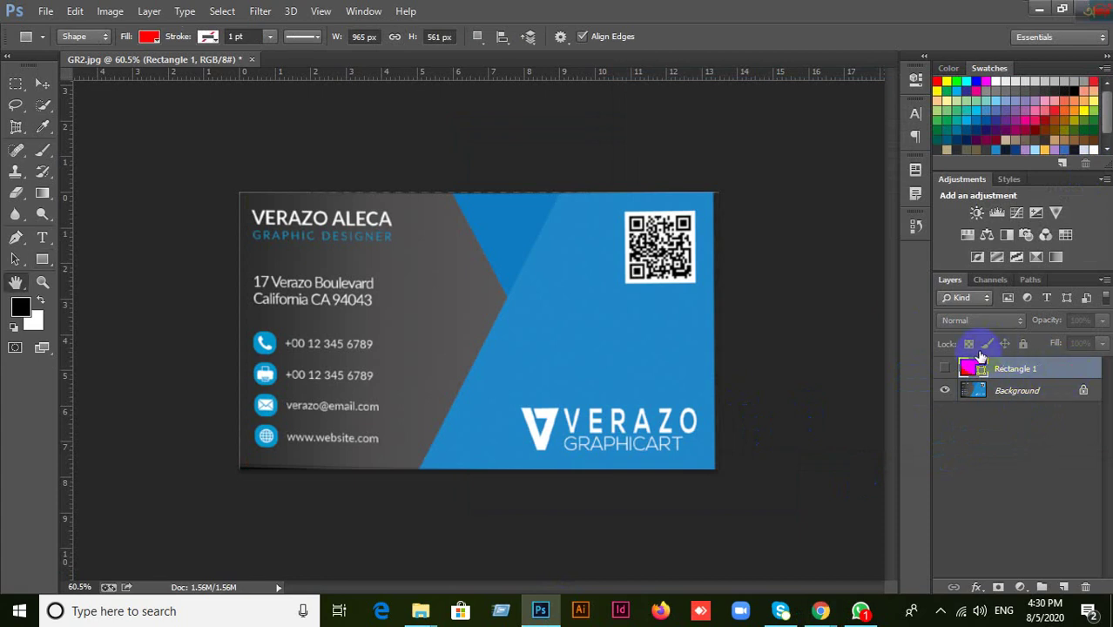
double_click(981, 364)
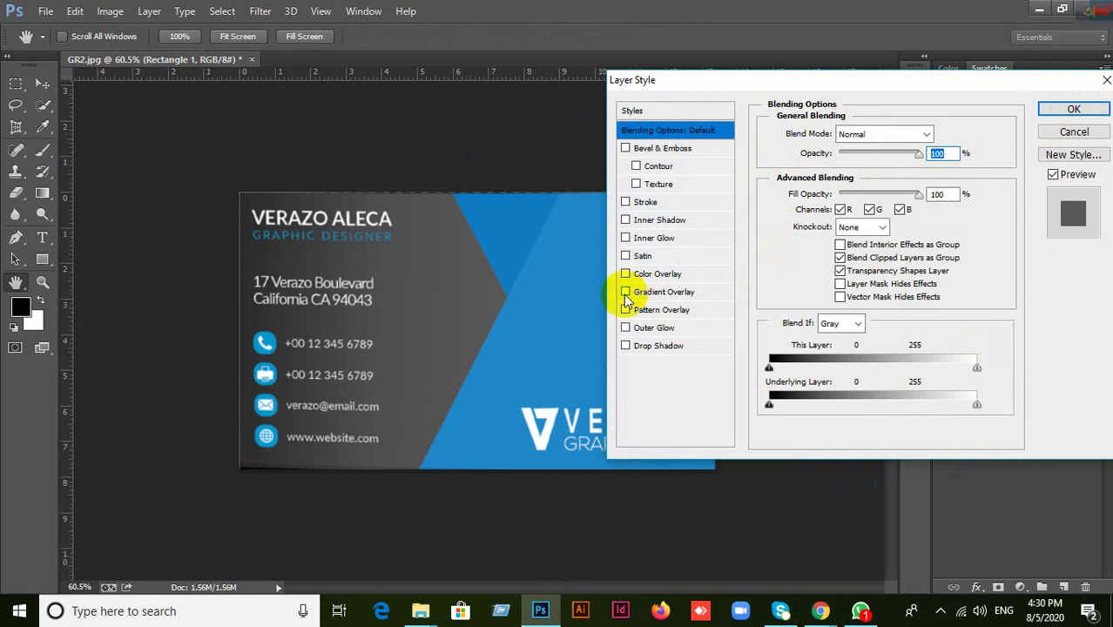
left_click(707, 294)
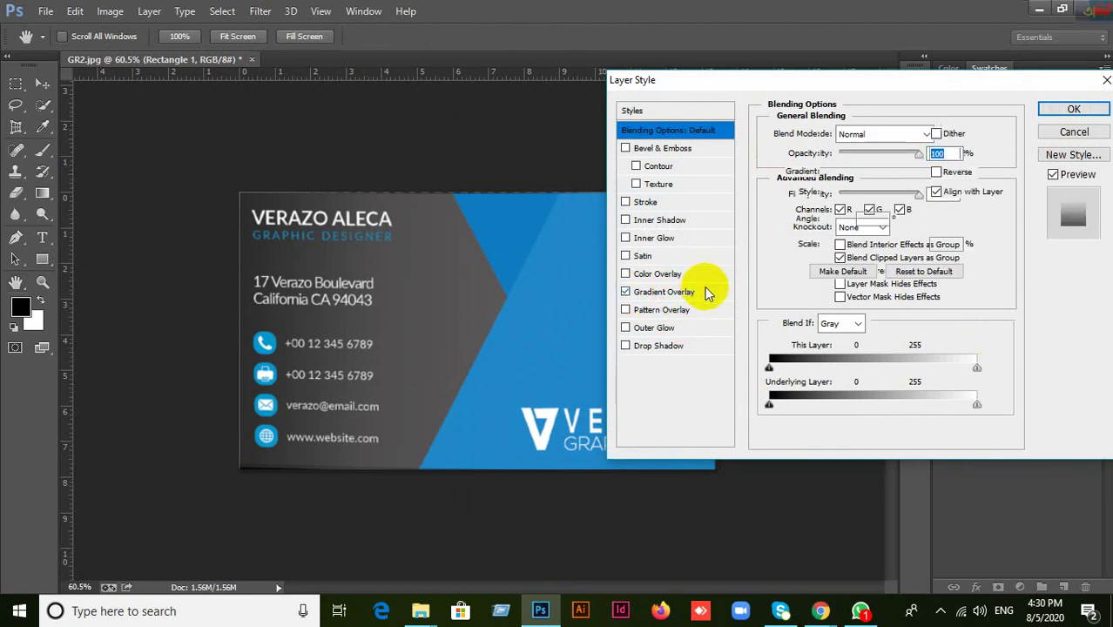
left_click(528, 275)
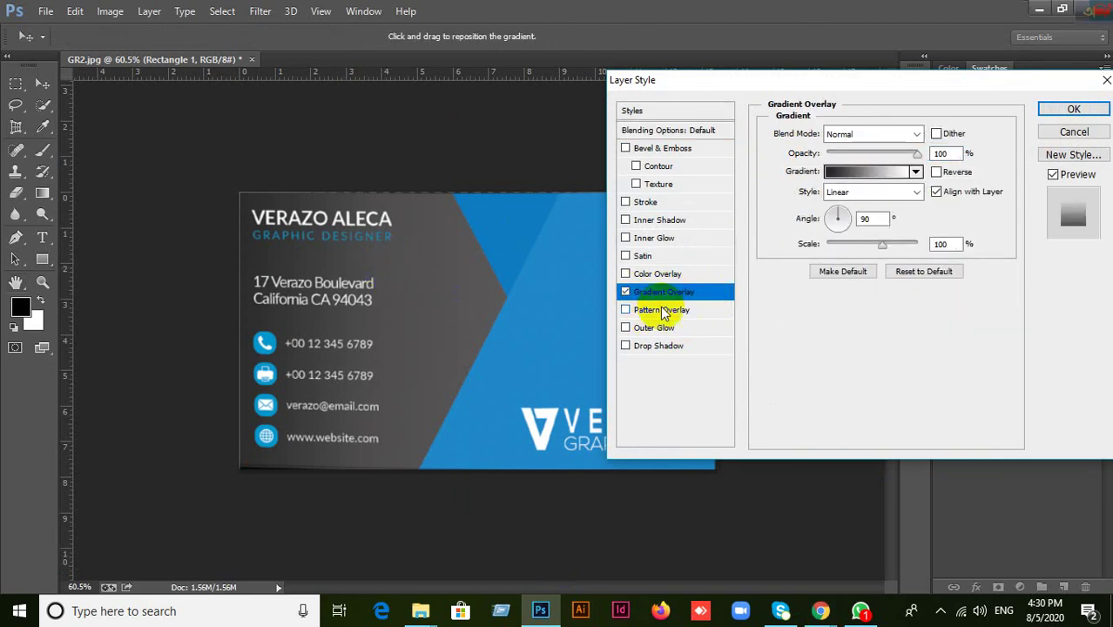
left_click(877, 179)
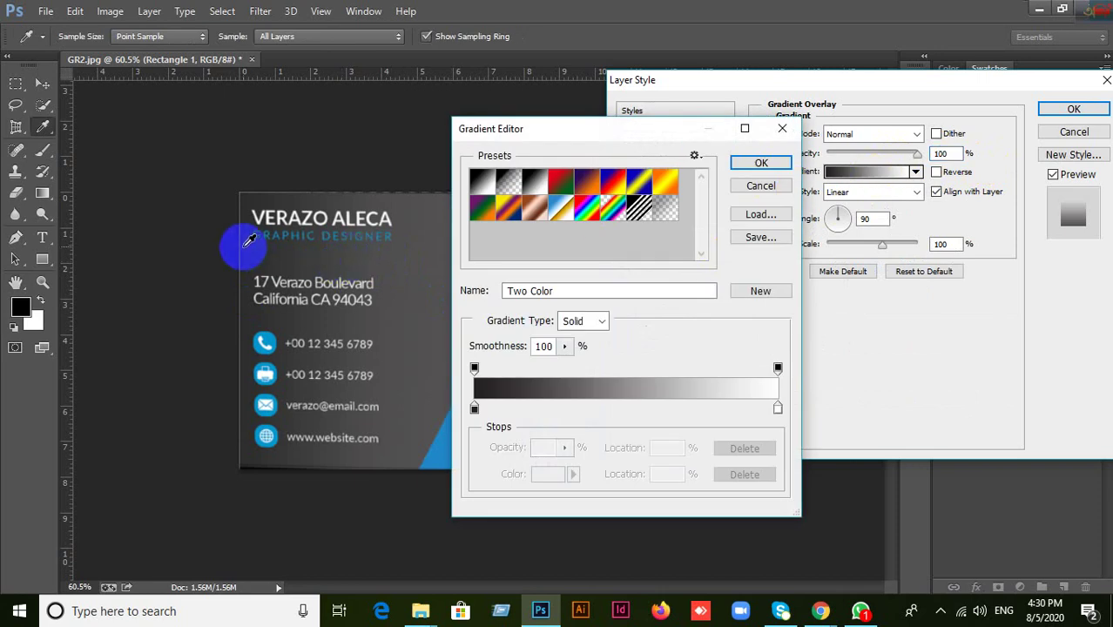
Step: Sample the gradient's starting colour from the dark grey at the card's upper-left corner
left_click(473, 409)
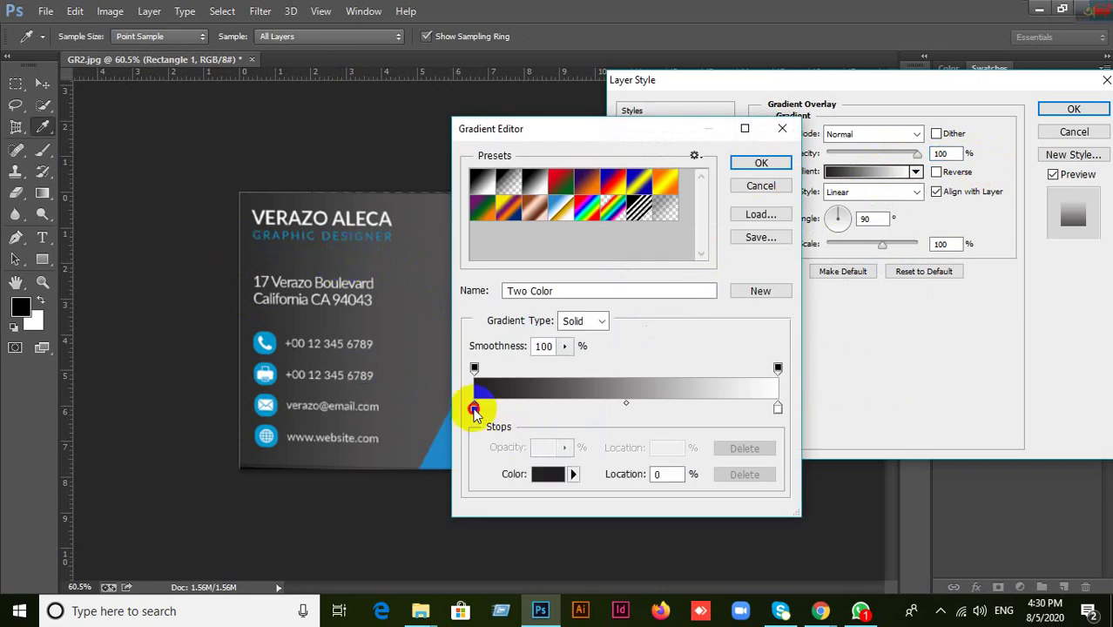
double_click(474, 409)
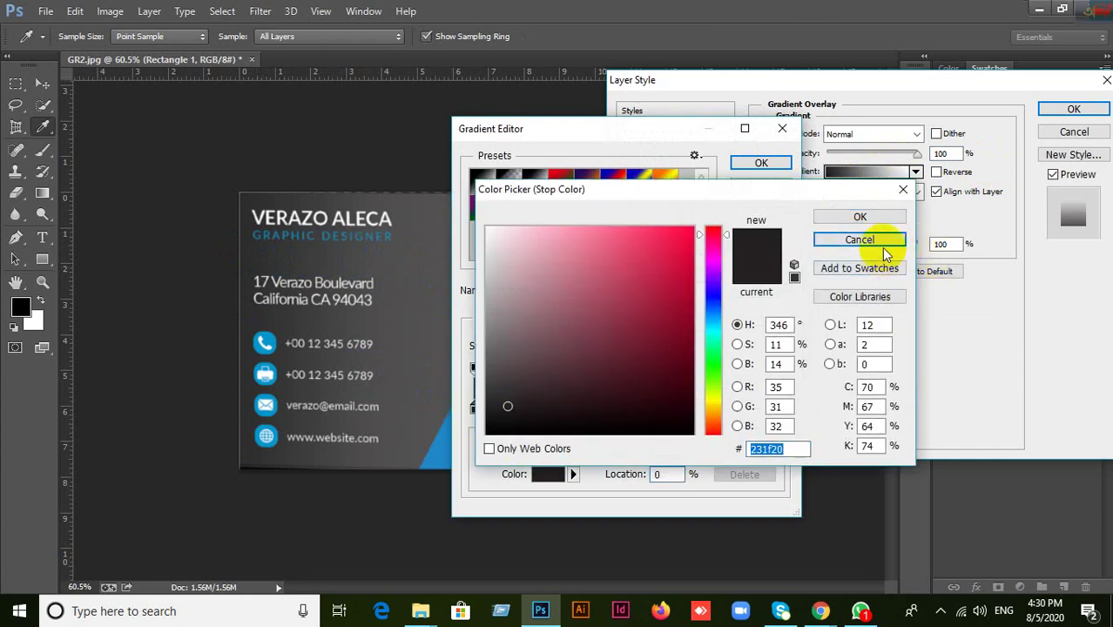
left_click(889, 217)
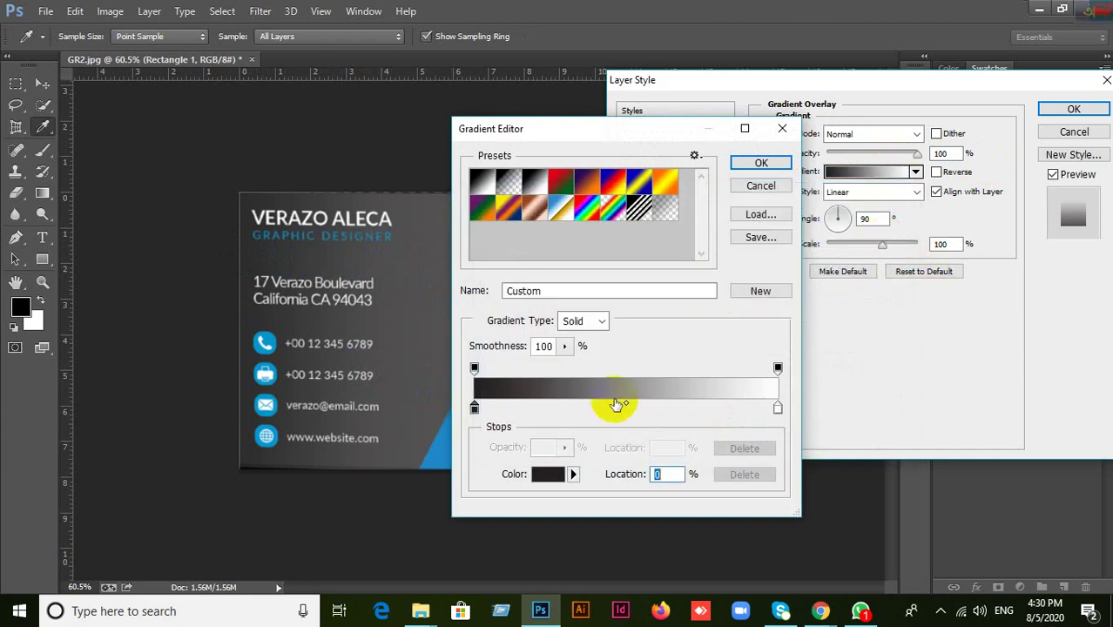
left_click(473, 409)
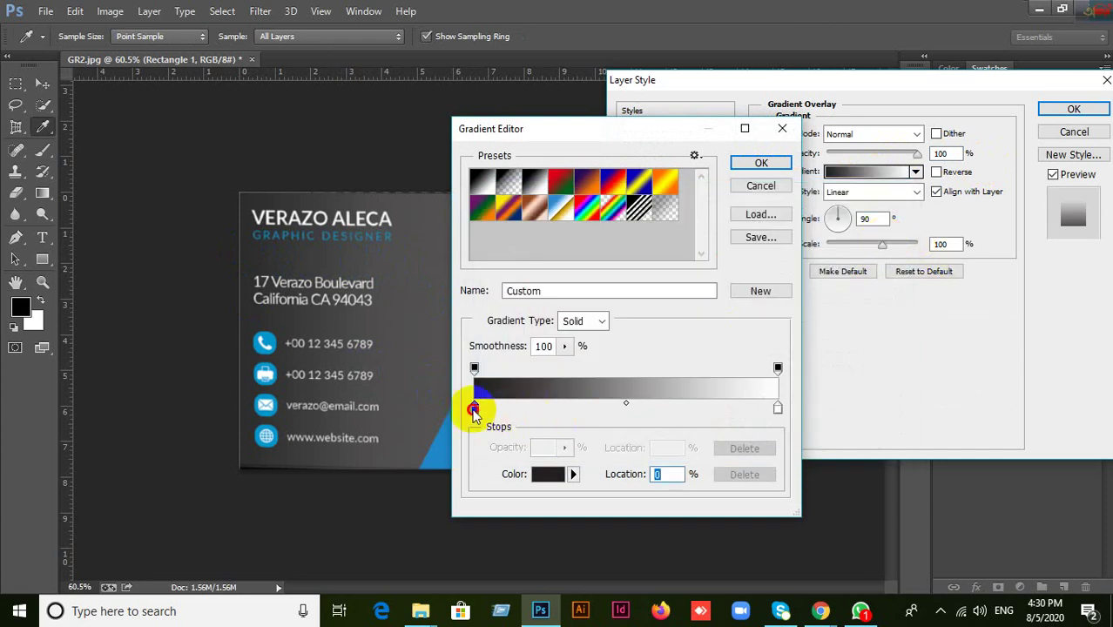
left_click(248, 192)
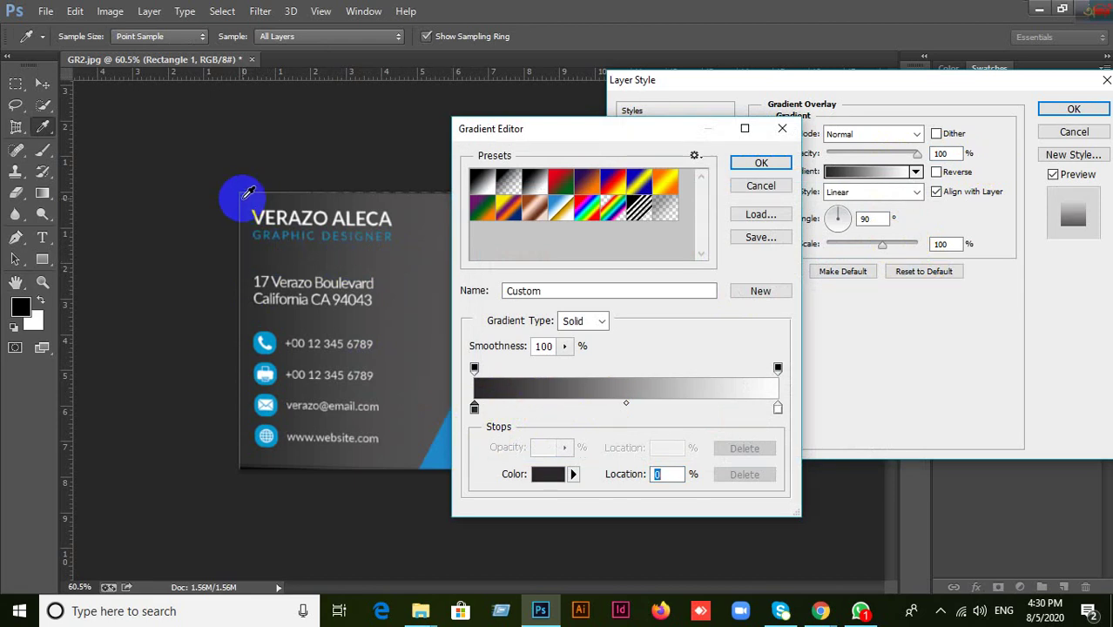
Step: Sample the gradient's end colour from the lighter grey beside the card's central point and apply the overlay
left_click_drag(634, 132, 787, 142)
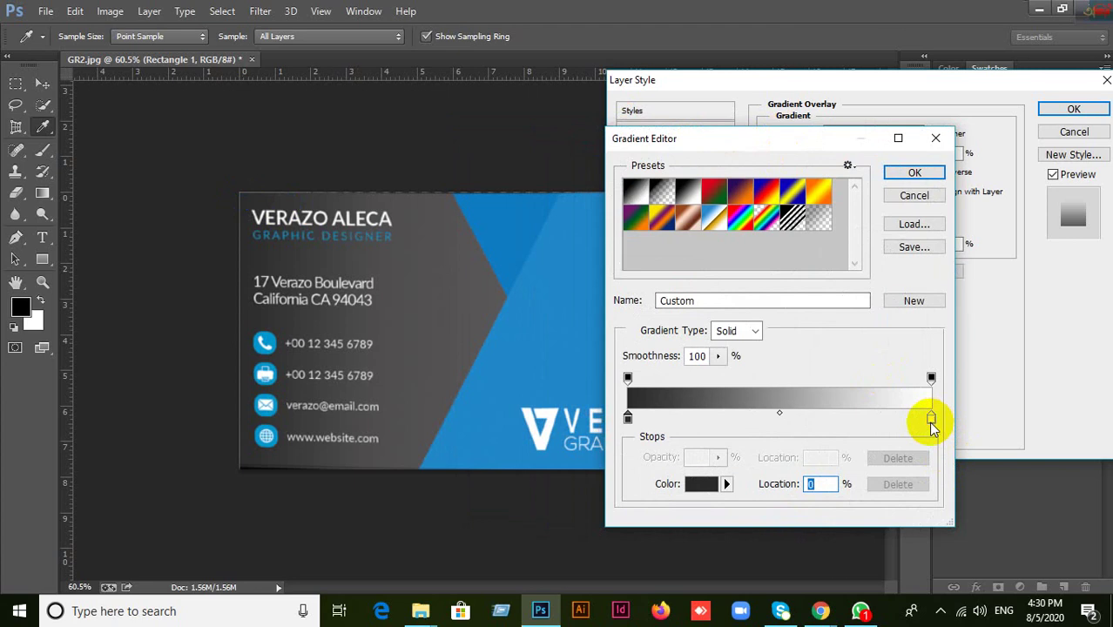
left_click(931, 419)
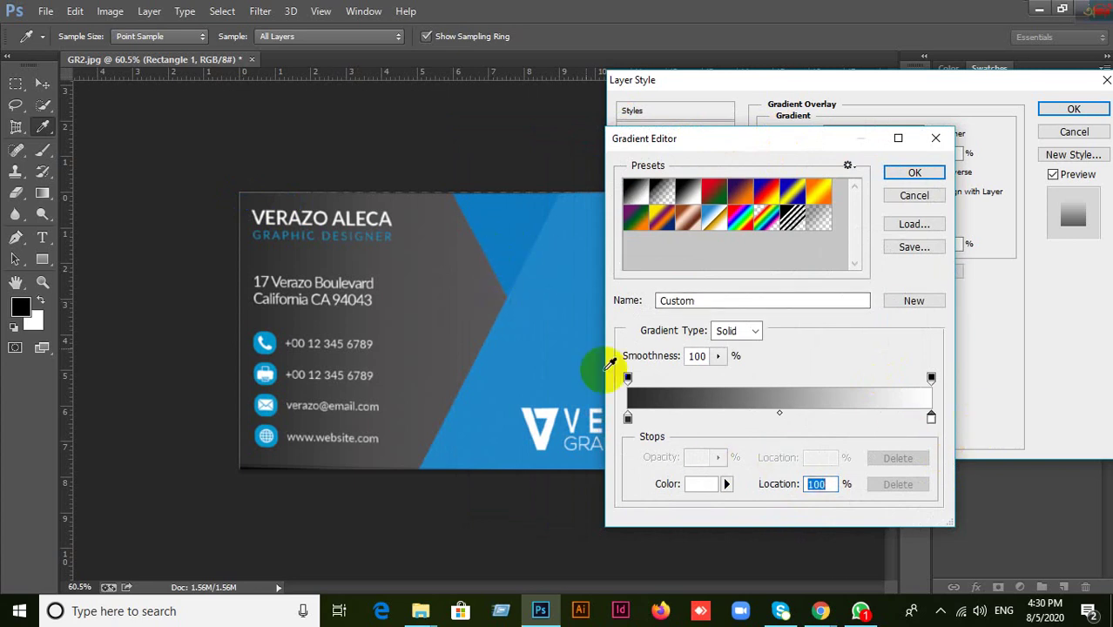
left_click_drag(494, 294, 507, 313)
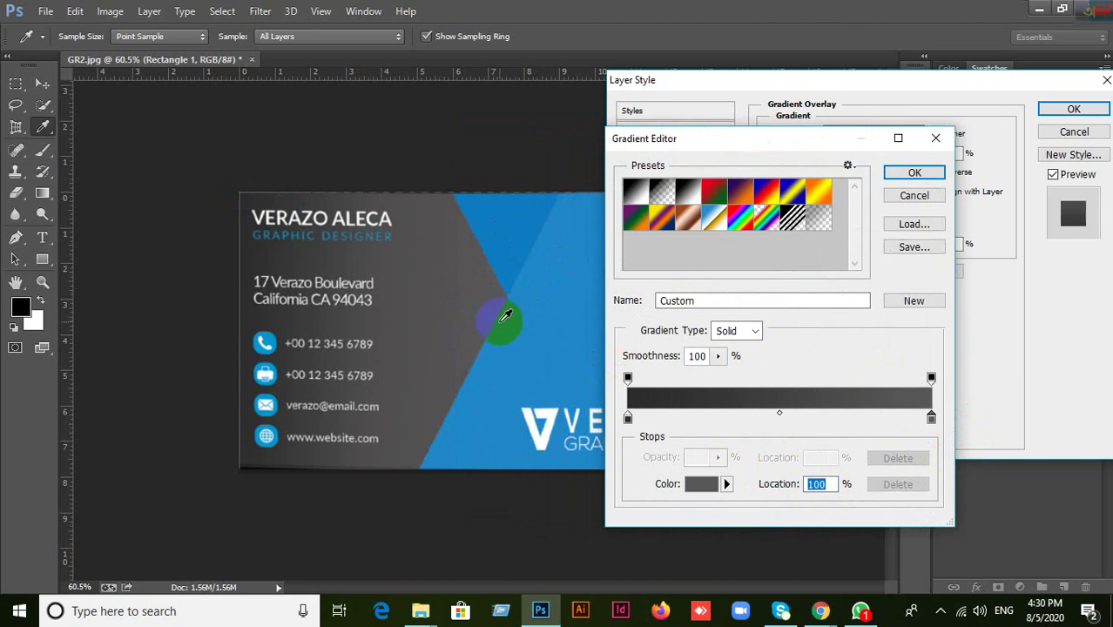
left_click(919, 174)
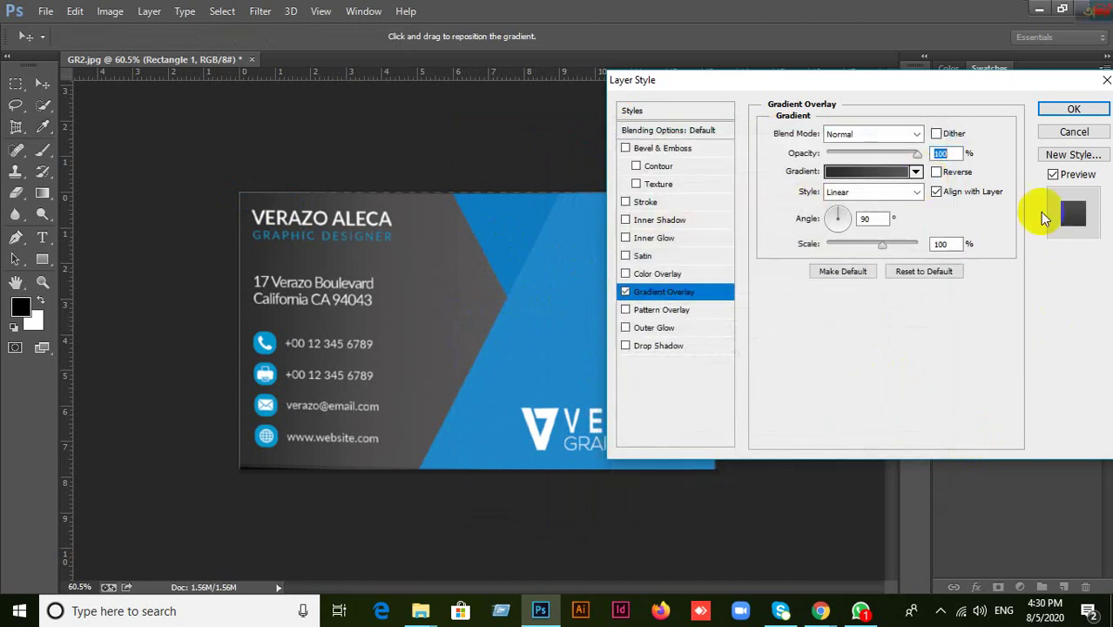
left_click(1073, 110)
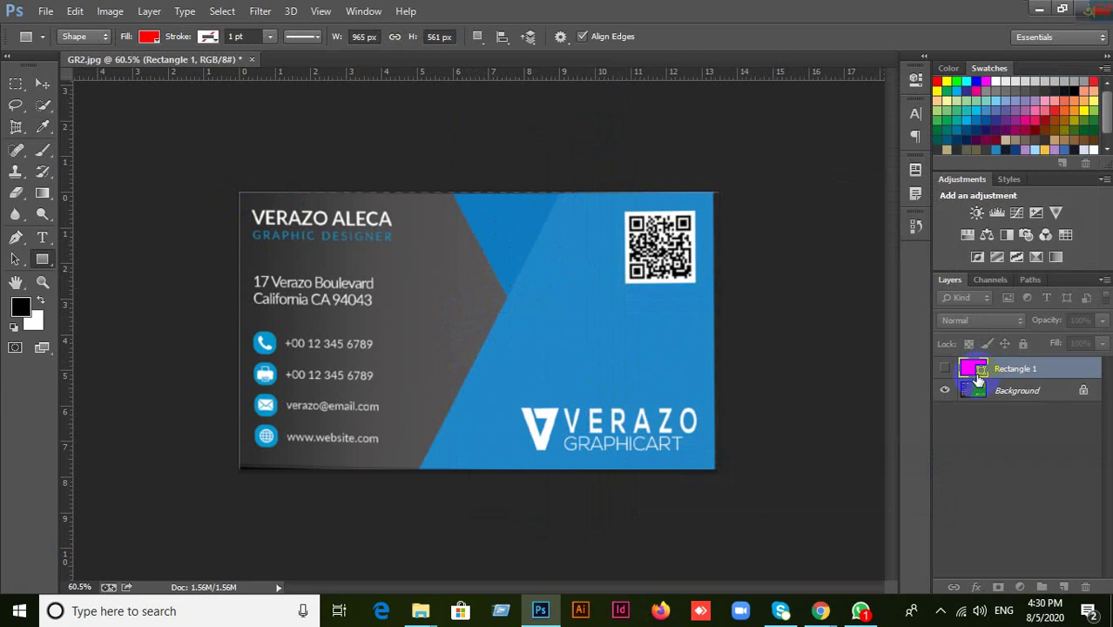
Step: Show the rectangle again and toggle its visibility to compare the gradient direction with the card beneath
left_click(945, 370)
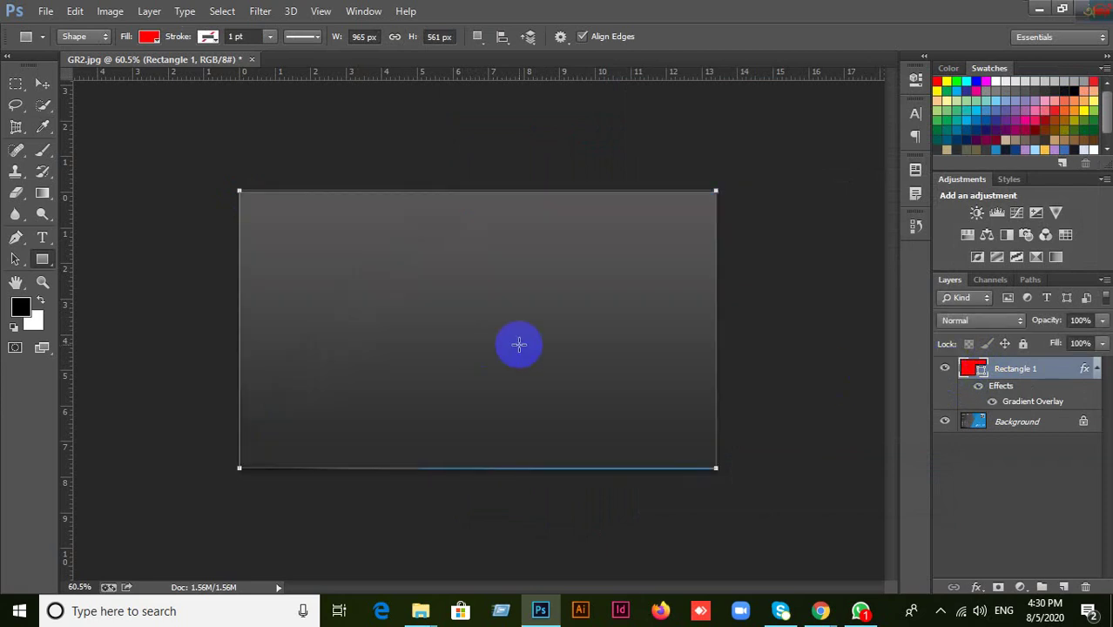
left_click(945, 369)
left_click(946, 369)
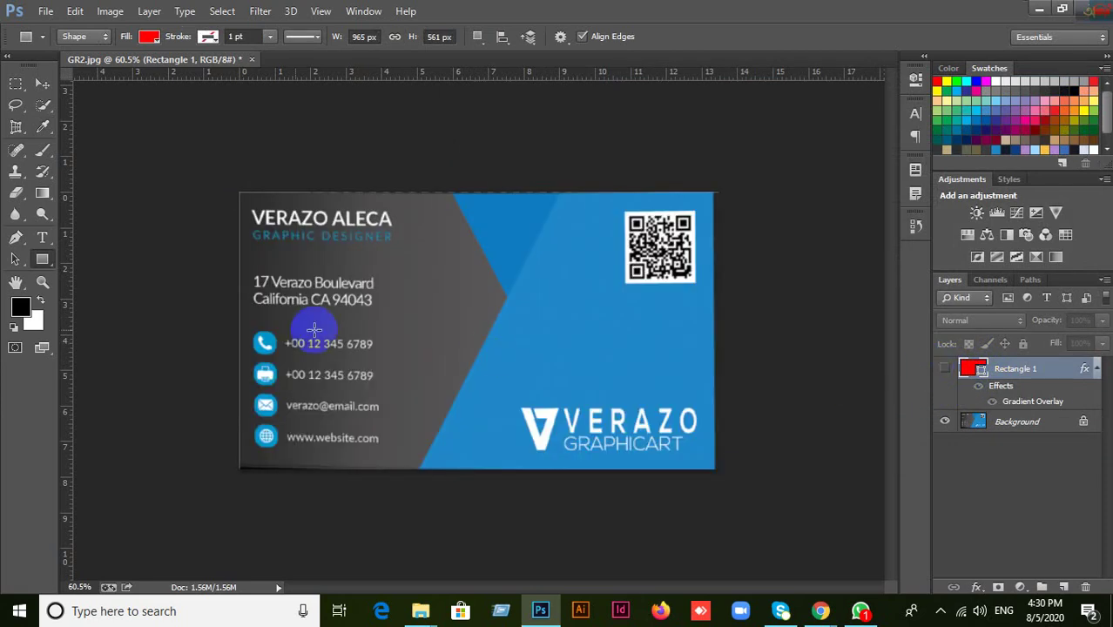
left_click(944, 371)
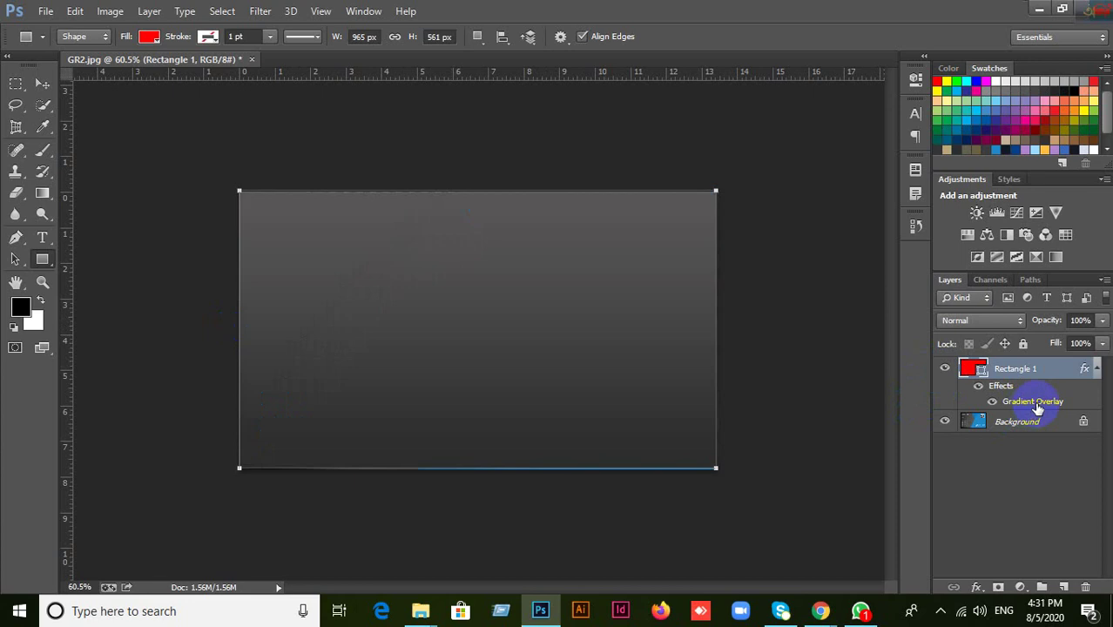
Step: Set the rectangle's gradient overlay angle to 0° and compare it with the card beneath
double_click(484, 385)
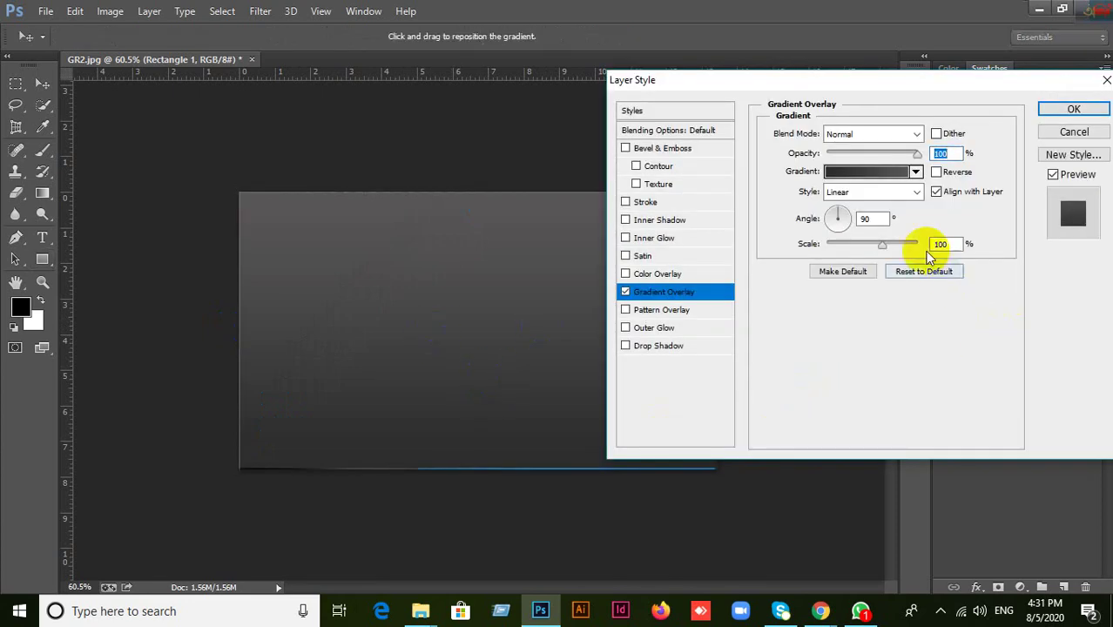
left_click_drag(845, 218, 855, 218)
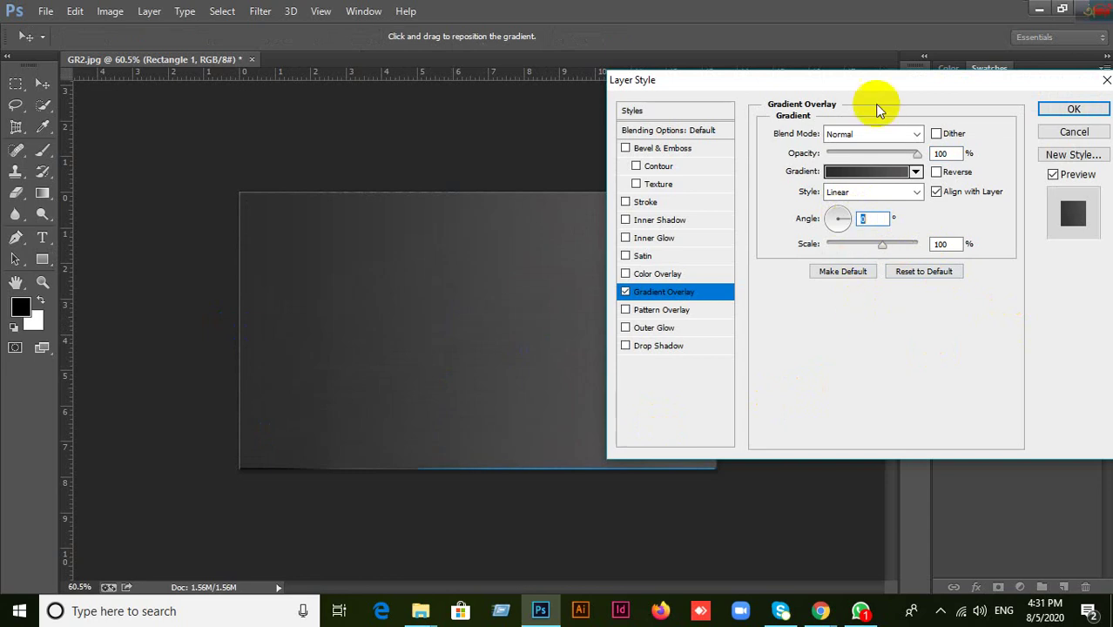
left_click_drag(876, 83, 807, 188)
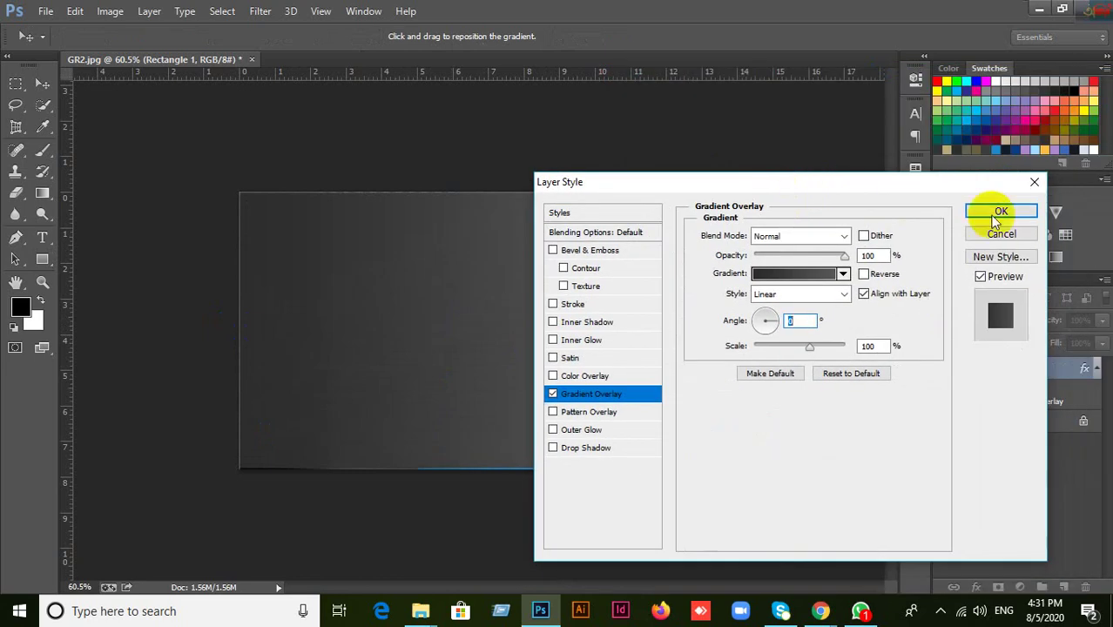
left_click(997, 212)
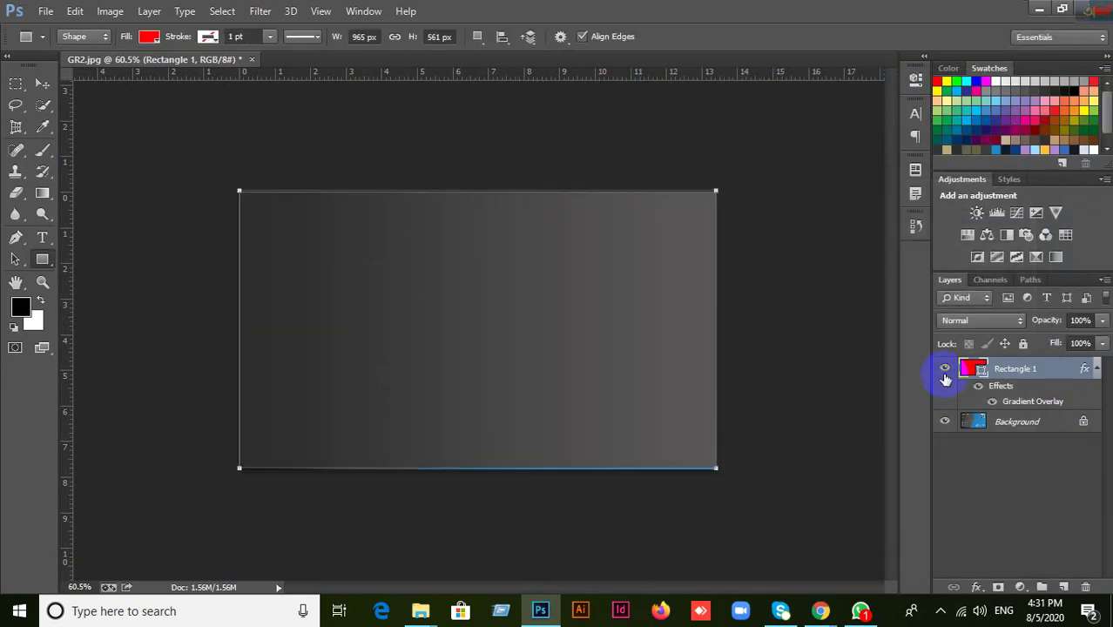
left_click(944, 371)
left_click(945, 371)
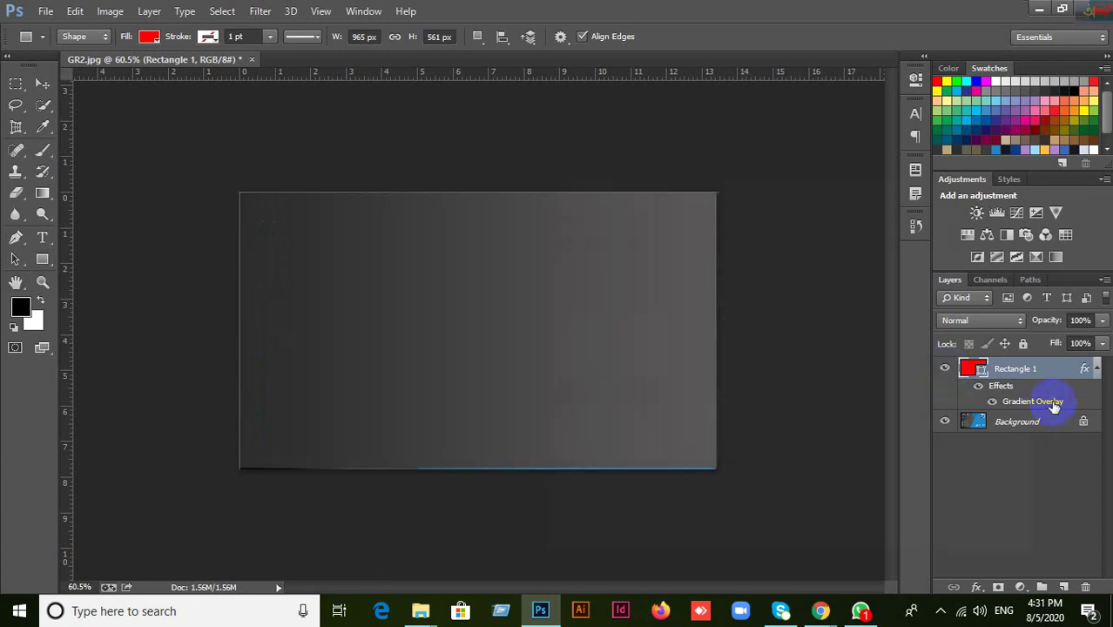
Step: Try a slight tilt for the rectangle's gradient overlay by setting its angle to -13°
double_click(1053, 403)
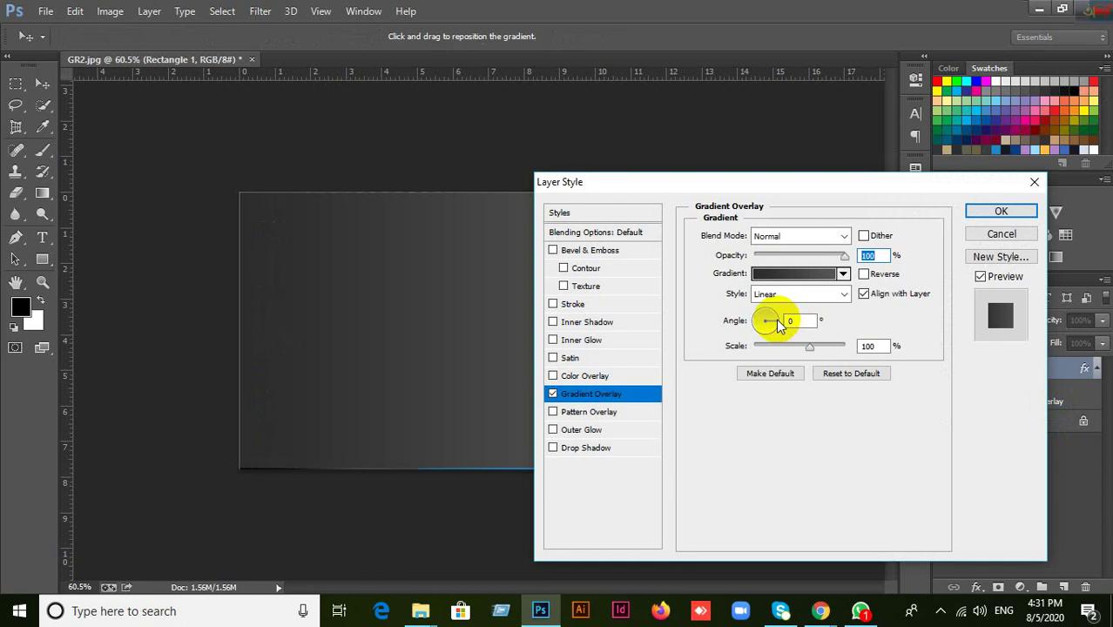
left_click(781, 320)
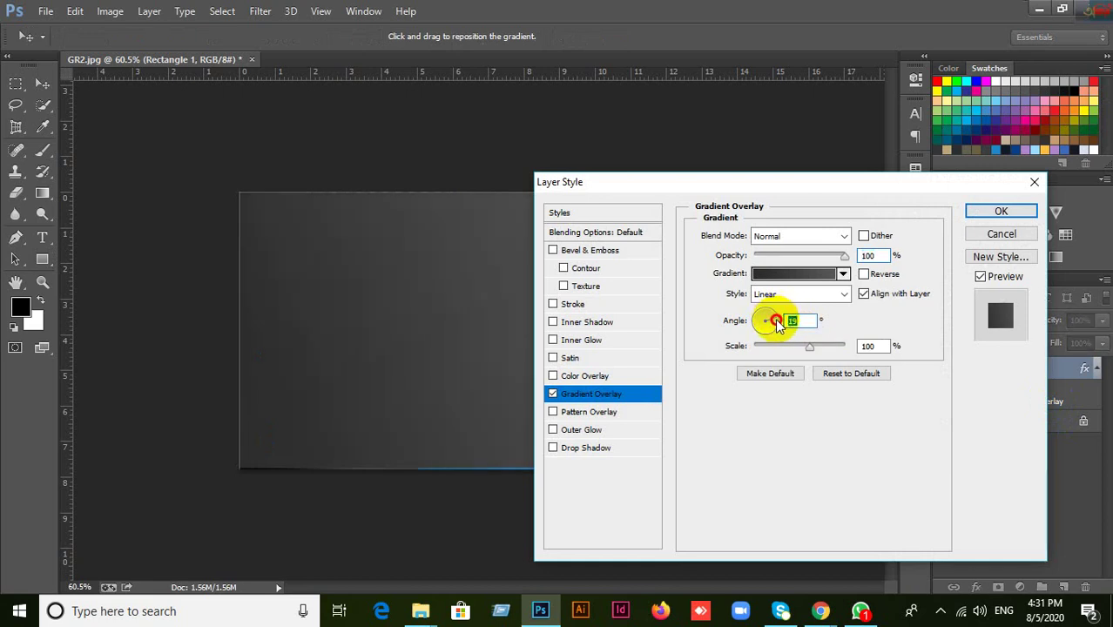
left_click(775, 323)
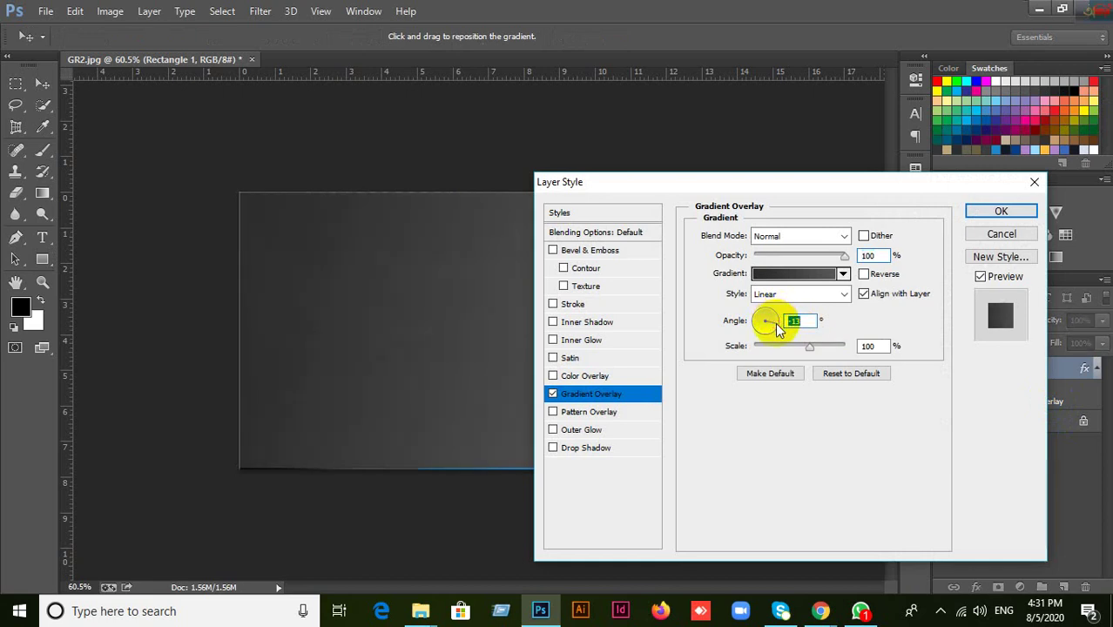
left_click(992, 211)
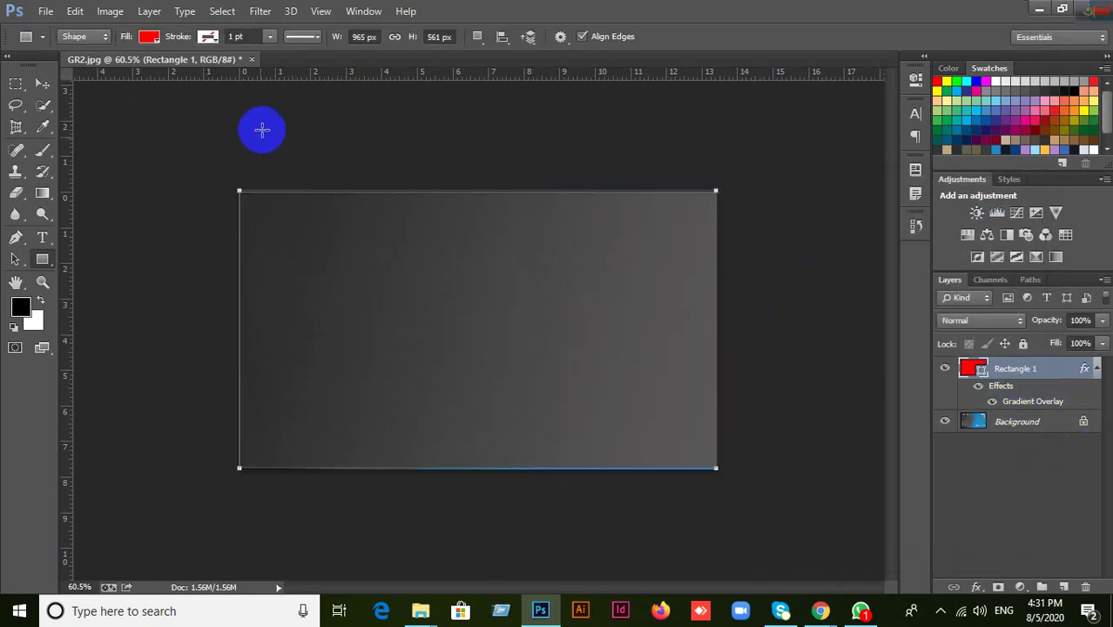
Step: Try changing the rectangle's own fill from solid red to the black-to-white linear gradient
left_click(149, 36)
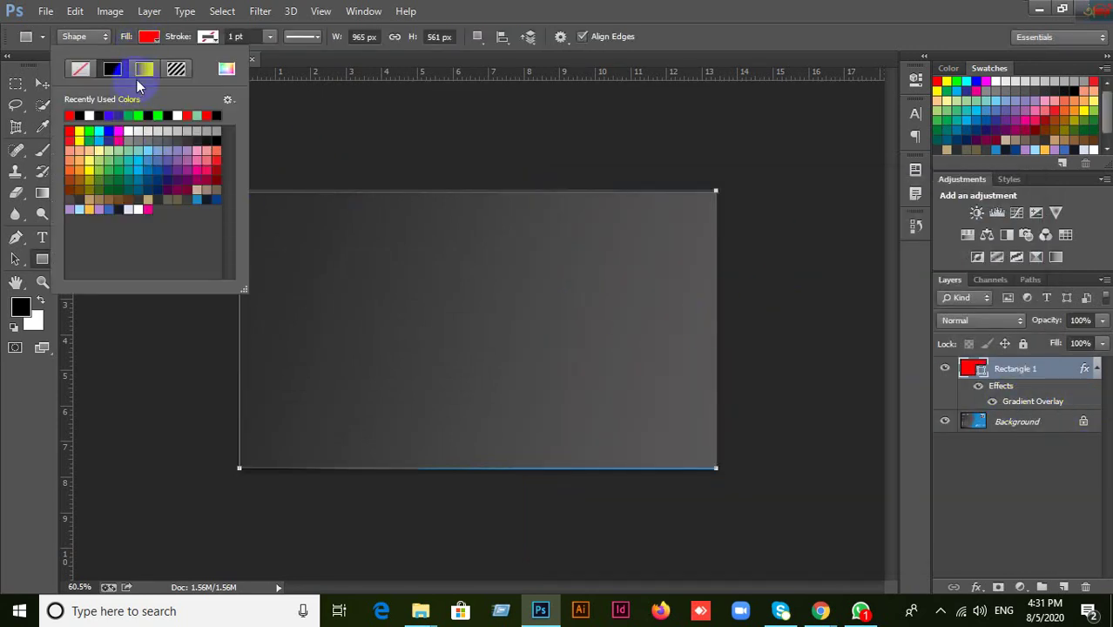
left_click(139, 75)
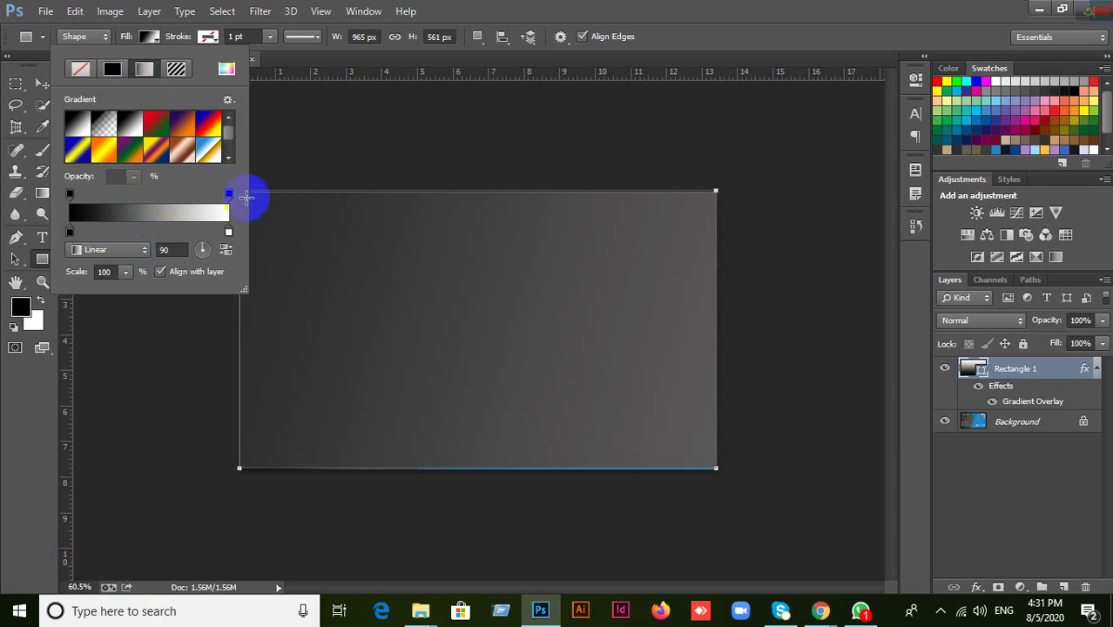
left_click(768, 17)
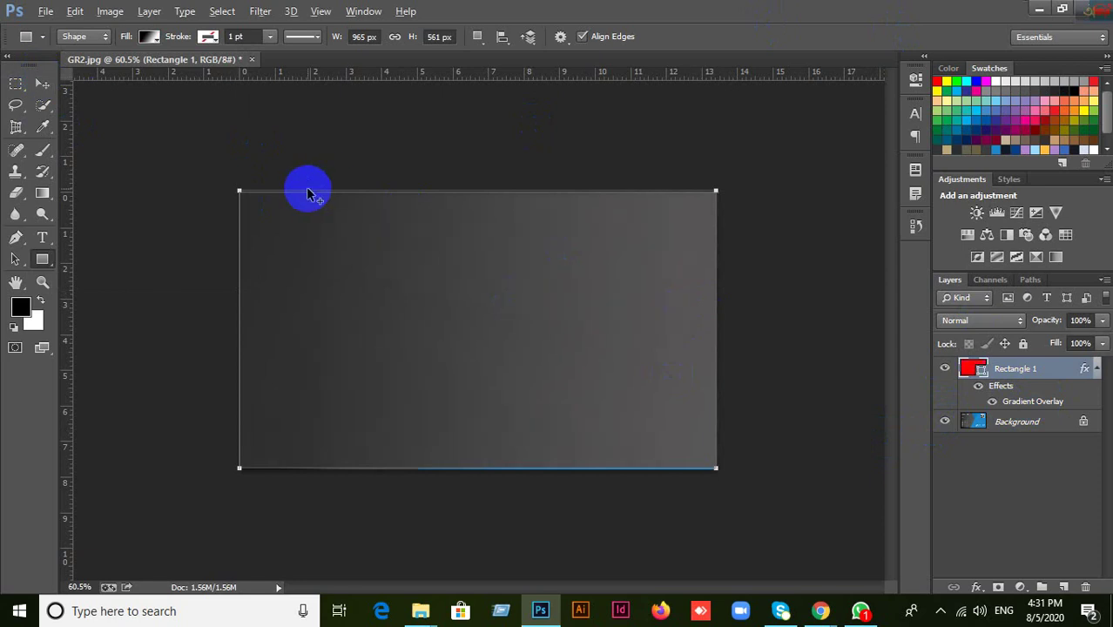
Step: Undo the rectangle's recent changes until its gradient overlay is removed and the solid red rectangle is hidden
key("ctrl+alt+z")
key("ctrl+alt+z")
key("ctrl+alt+z")
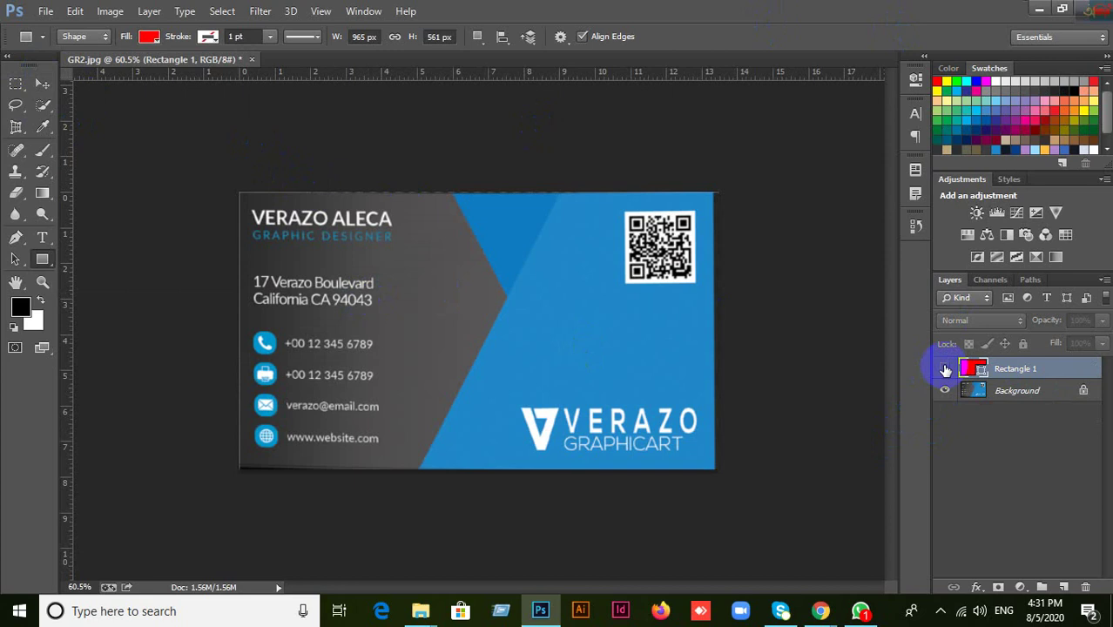
Step: Give the rectangle a linear gradient fill and sample its start colour #2b2b2b from the dark grey near the card's left edge
left_click(149, 37)
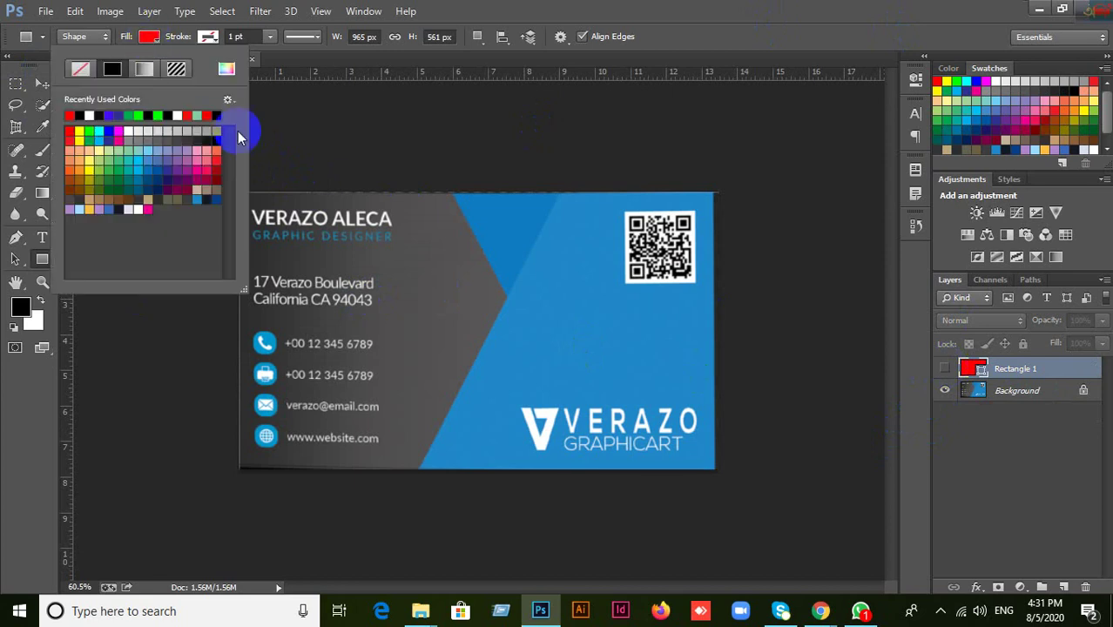
left_click(145, 68)
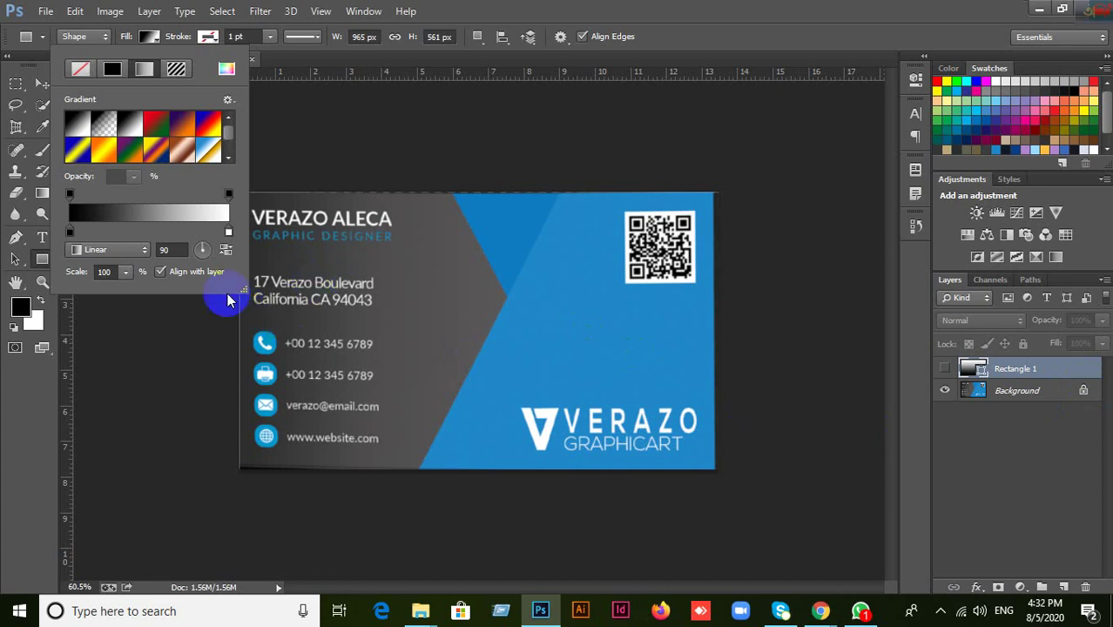
left_click(69, 232)
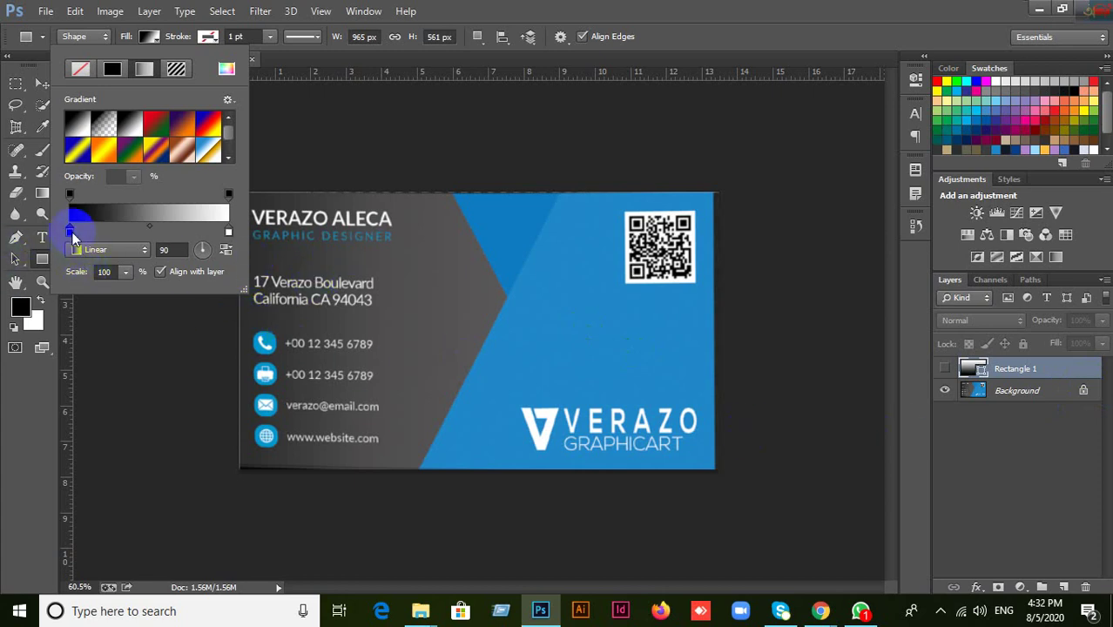
double_click(71, 232)
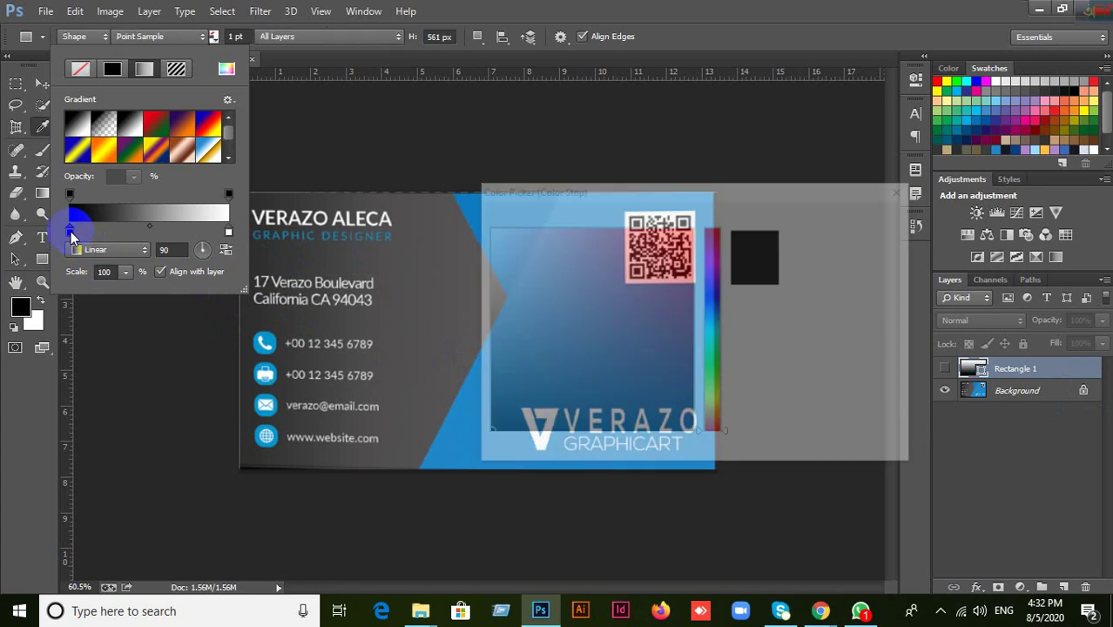
left_click_drag(447, 375, 248, 322)
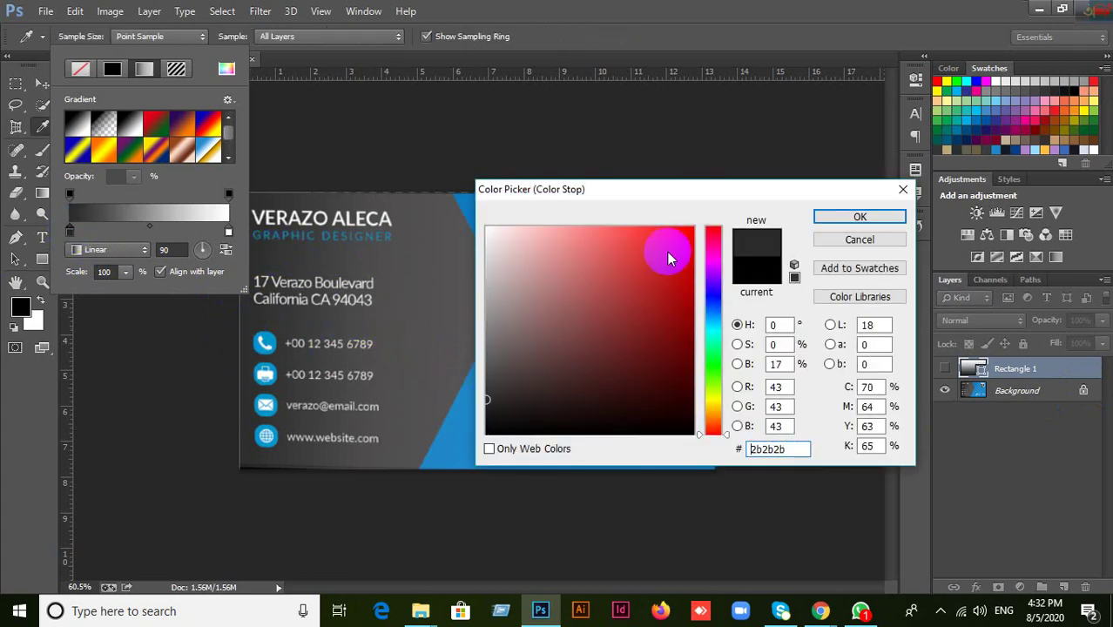
left_click(851, 224)
Step: Sample the gradient fill's end colour from the lighter grey beside the card's lower diagonal edge and show the rectangle
left_click(232, 235)
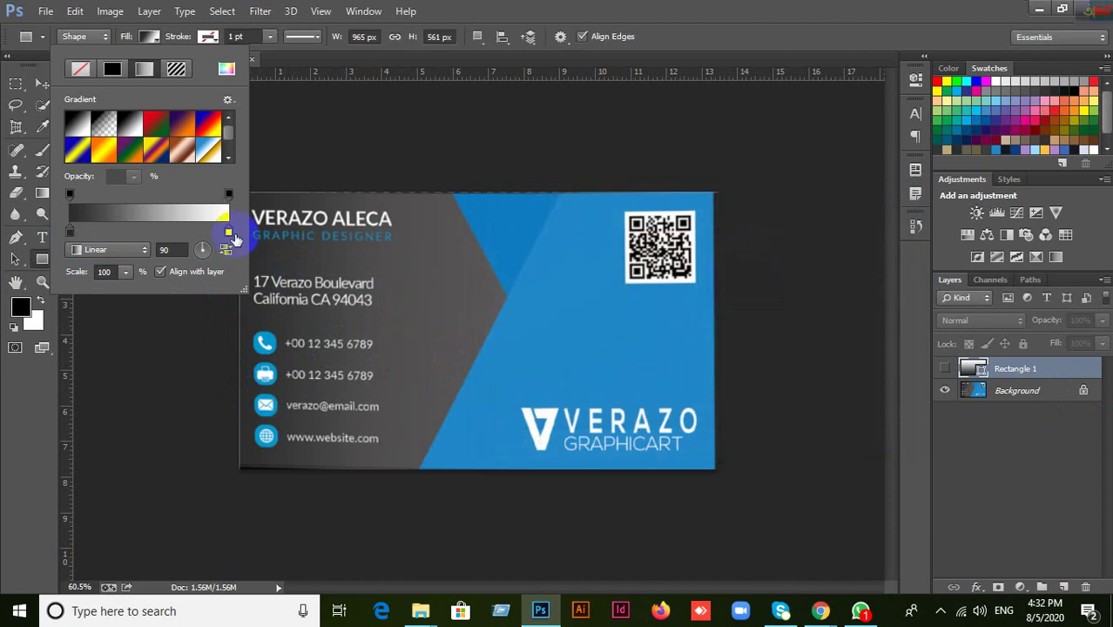
left_click(385, 301)
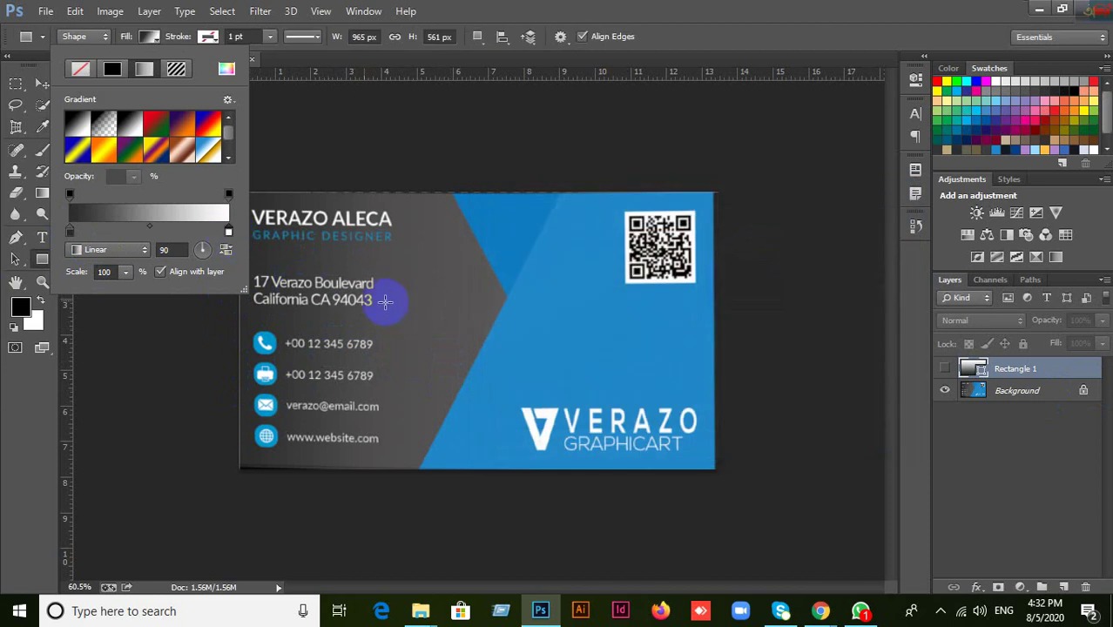
double_click(229, 233)
left_click_drag(446, 414, 427, 422)
left_click(883, 218)
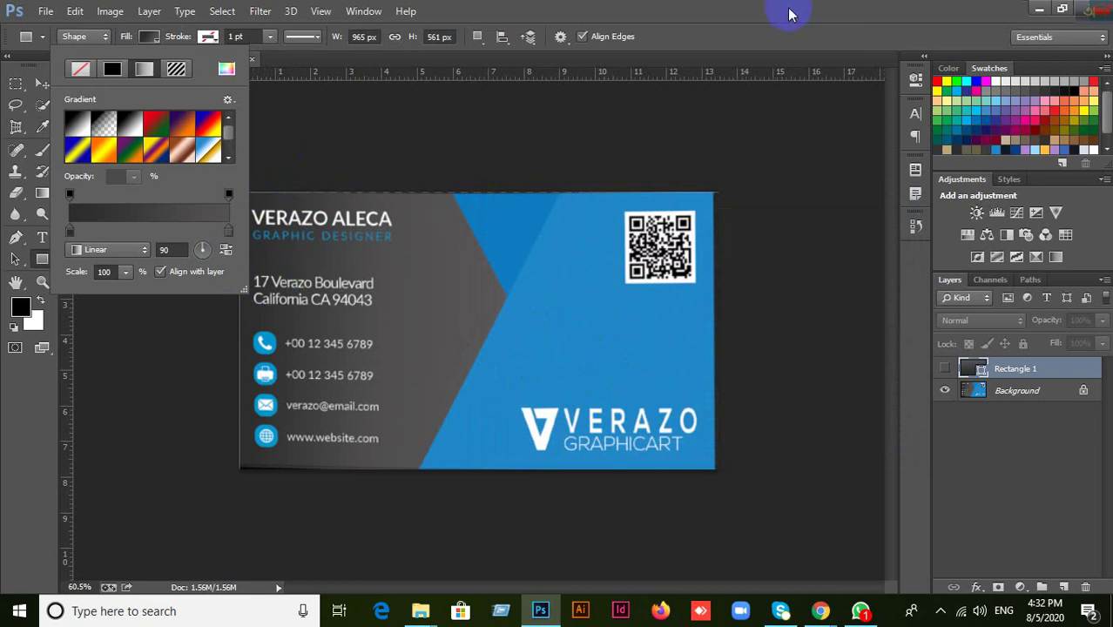
left_click(943, 370)
left_click(943, 370)
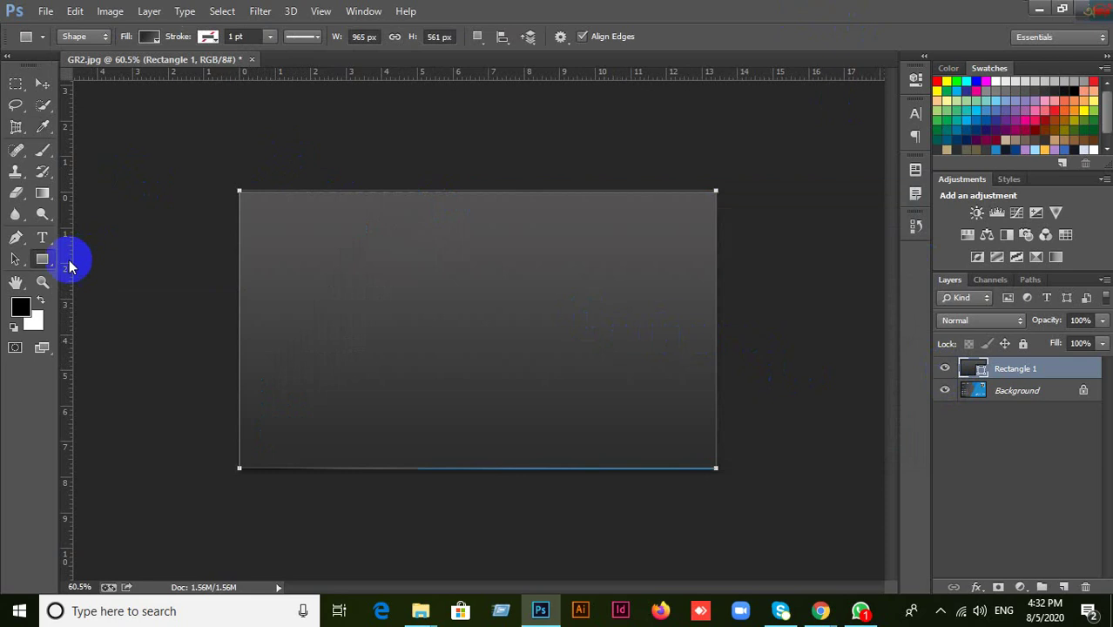
Step: Set the rectangle's gradient fill angle to -172° and reverse the gradient, finishing with the Move tool active
left_click(150, 38)
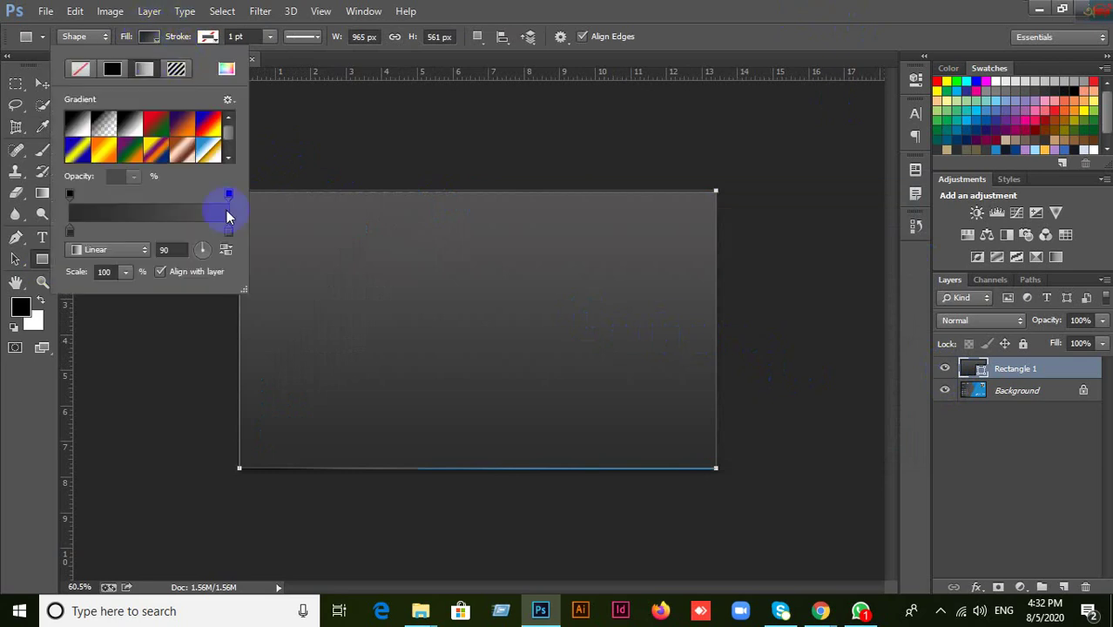
left_click(218, 252)
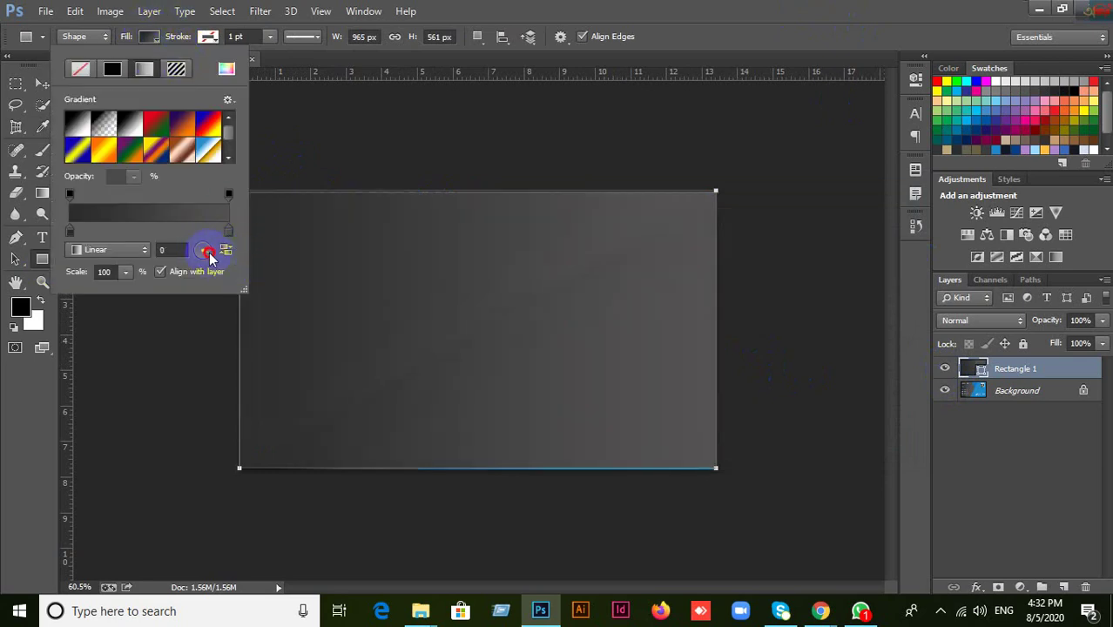
left_click(199, 250)
left_click(199, 252)
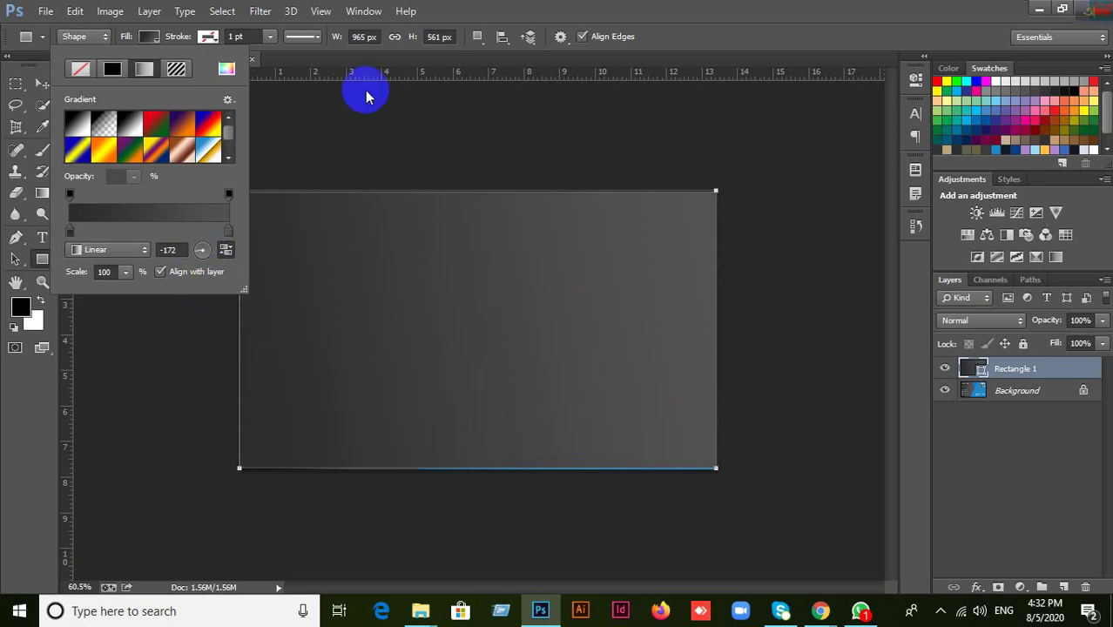
left_click(710, 34)
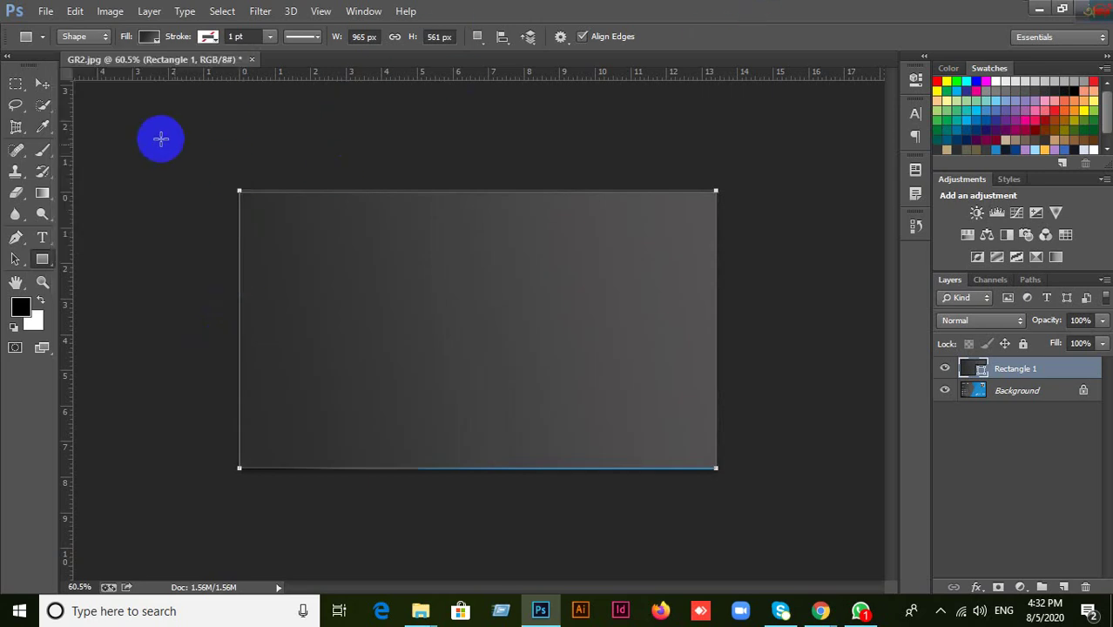
left_click(52, 85)
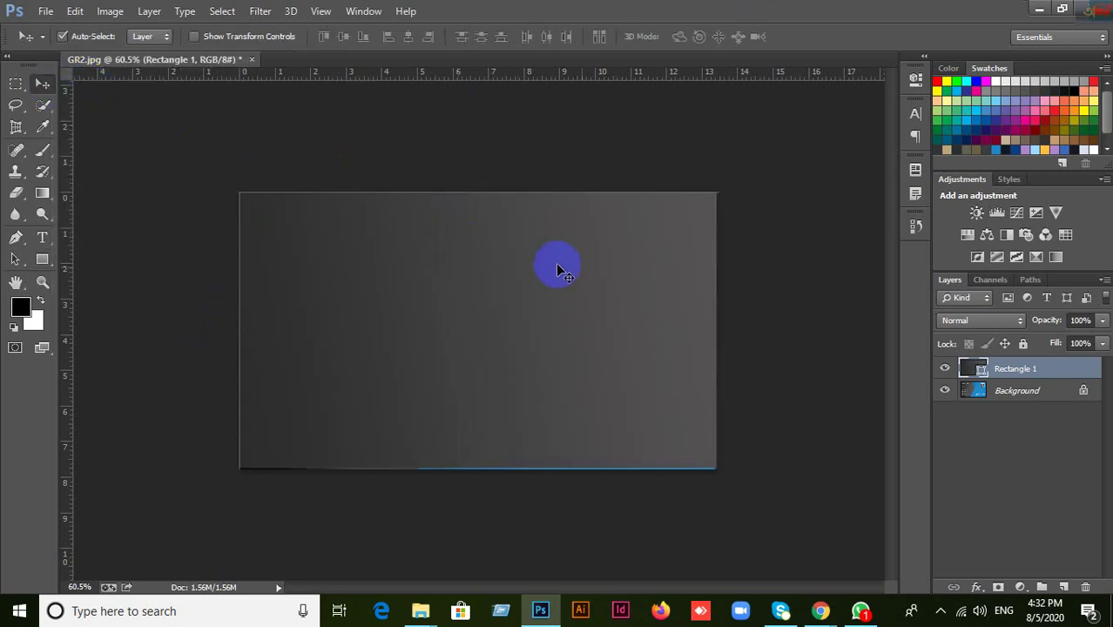
Step: Close GR2.jpg without saving the changes and switch to the Google Meet call in the browser
left_click(252, 59)
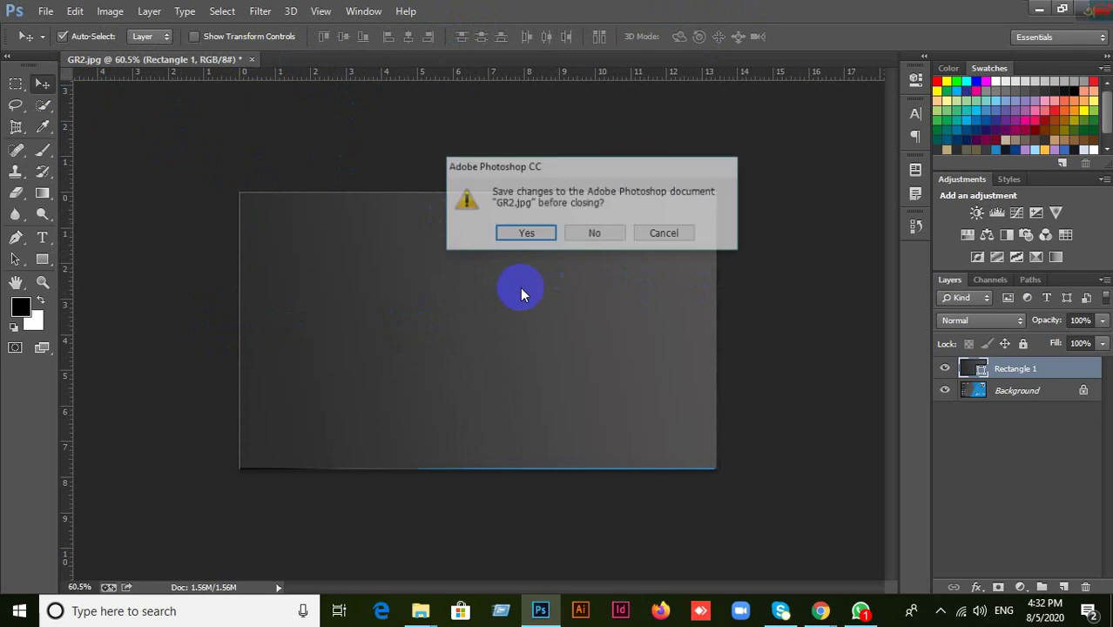
left_click(593, 234)
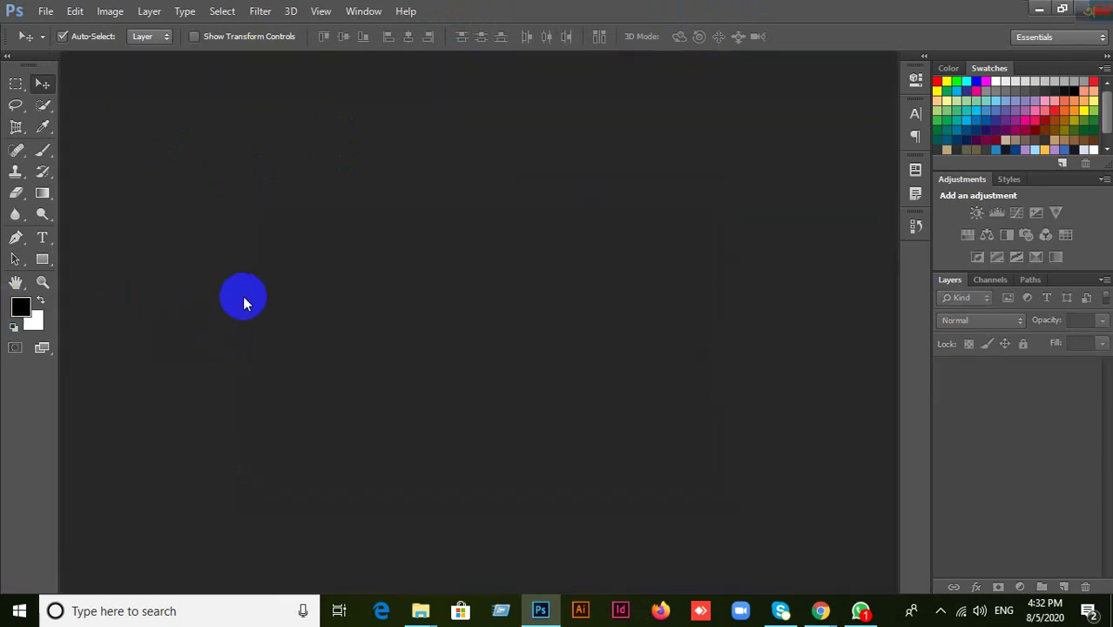
left_click(1037, 10)
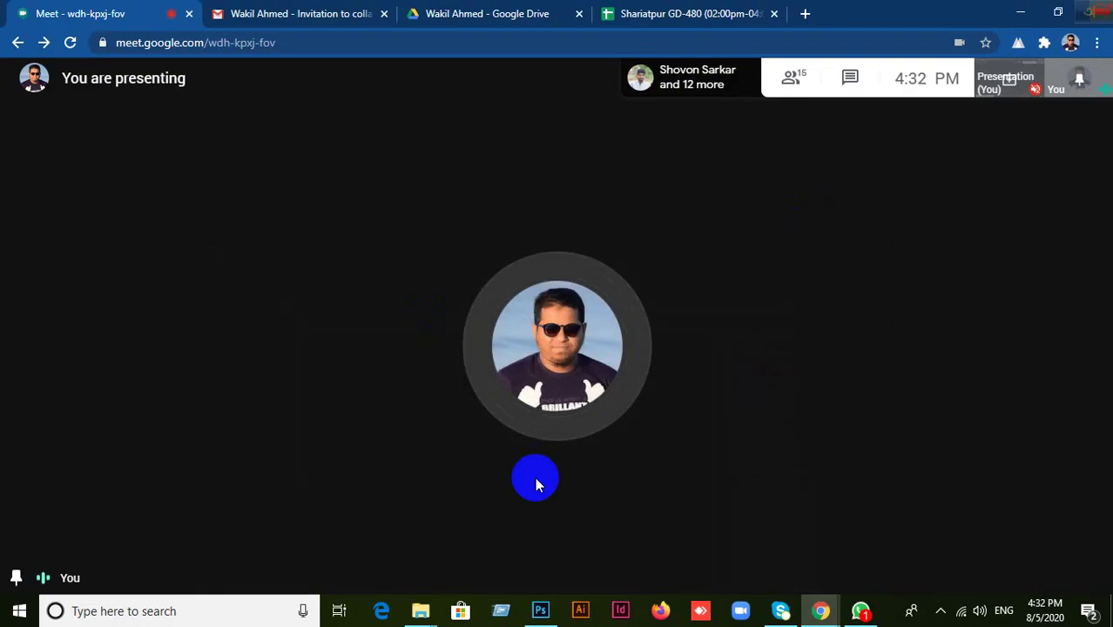
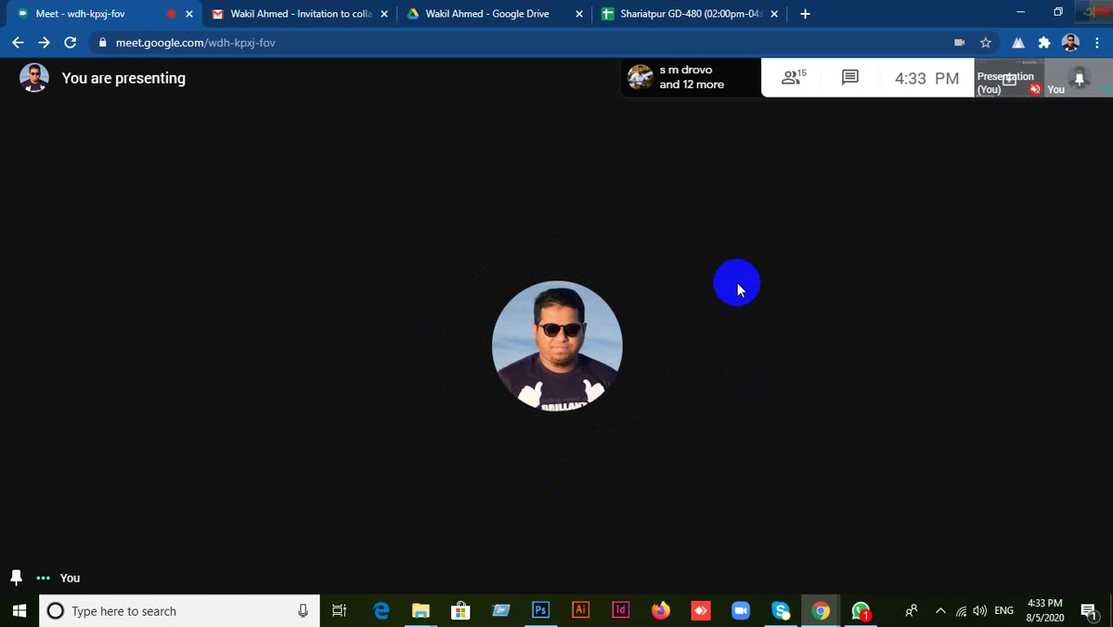
Step: Check the unread messages in the Shariatpur GD-479@11:00am WhatsApp group and return to the Google Meet call
mouse_move(868, 548)
left_click(860, 610)
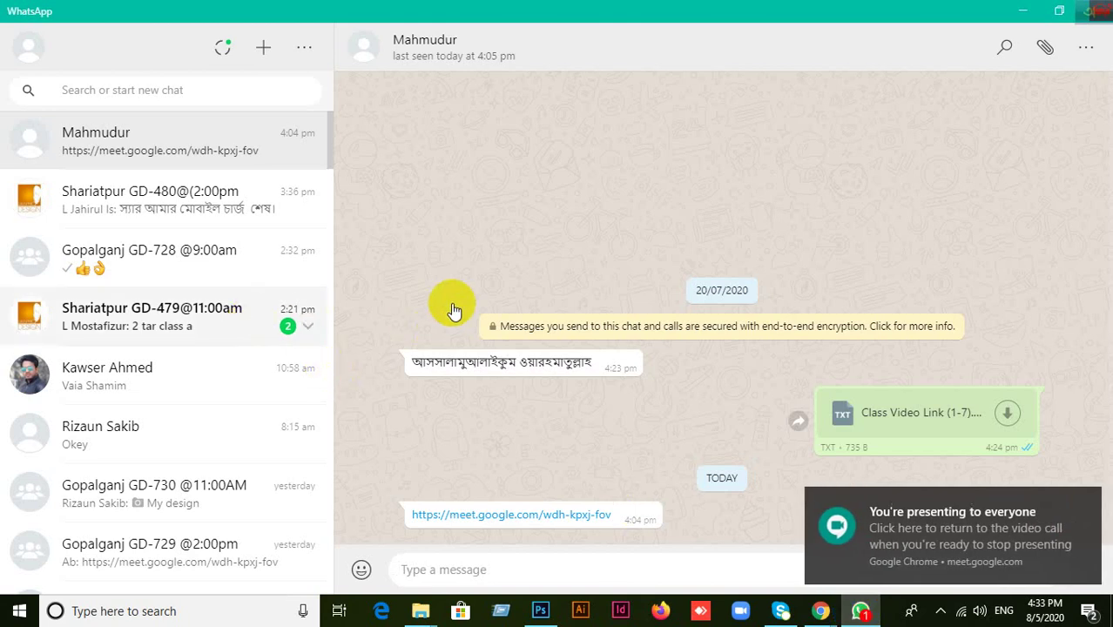
left_click(291, 326)
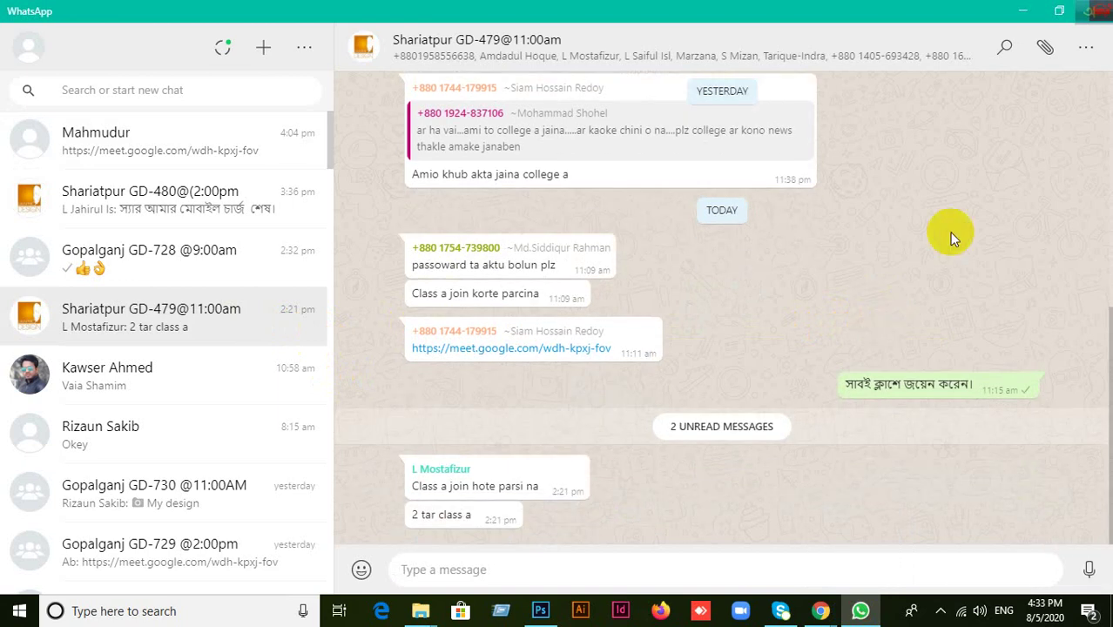
left_click(1022, 11)
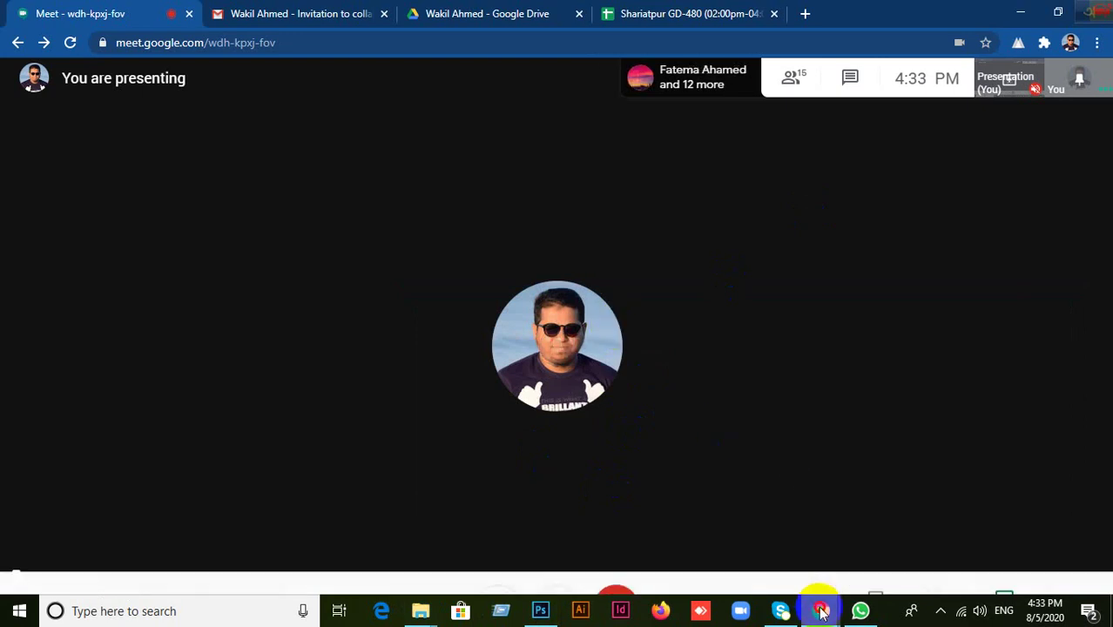
mouse_move(821, 612)
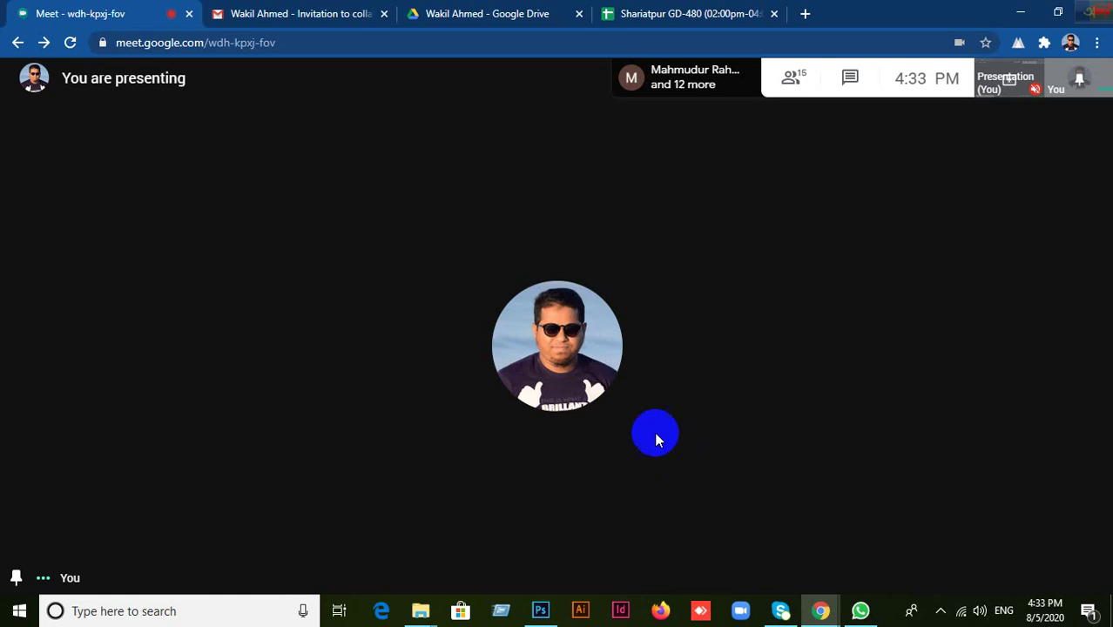
Step: Switch to Photoshop and create a new document 1366 pixels wide and 768 pixels high
left_click(541, 611)
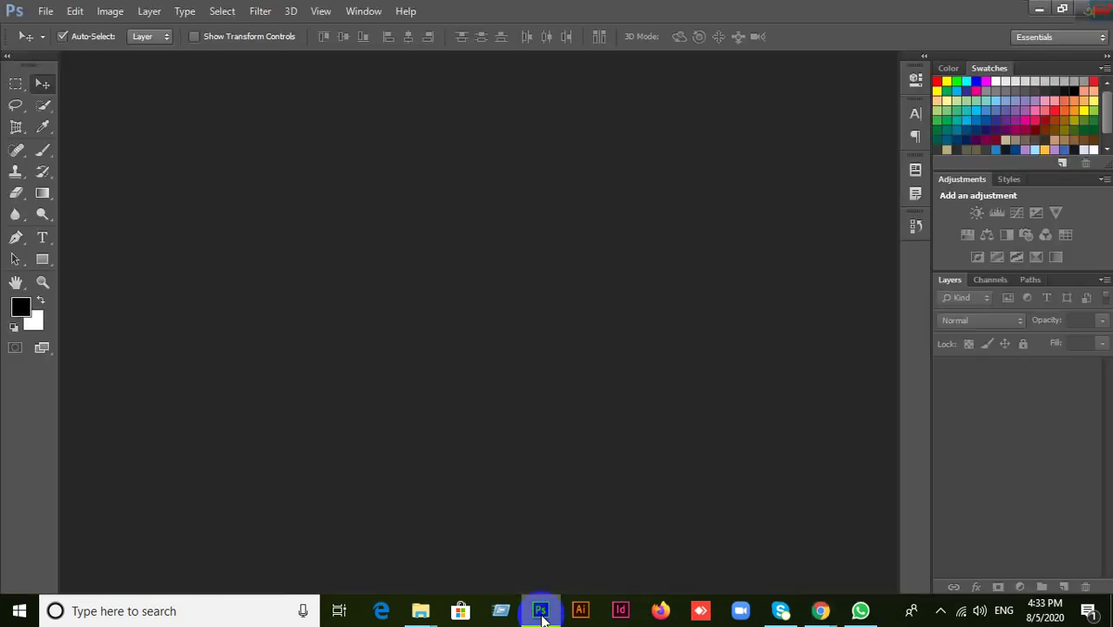
left_click(541, 611)
left_click(541, 612)
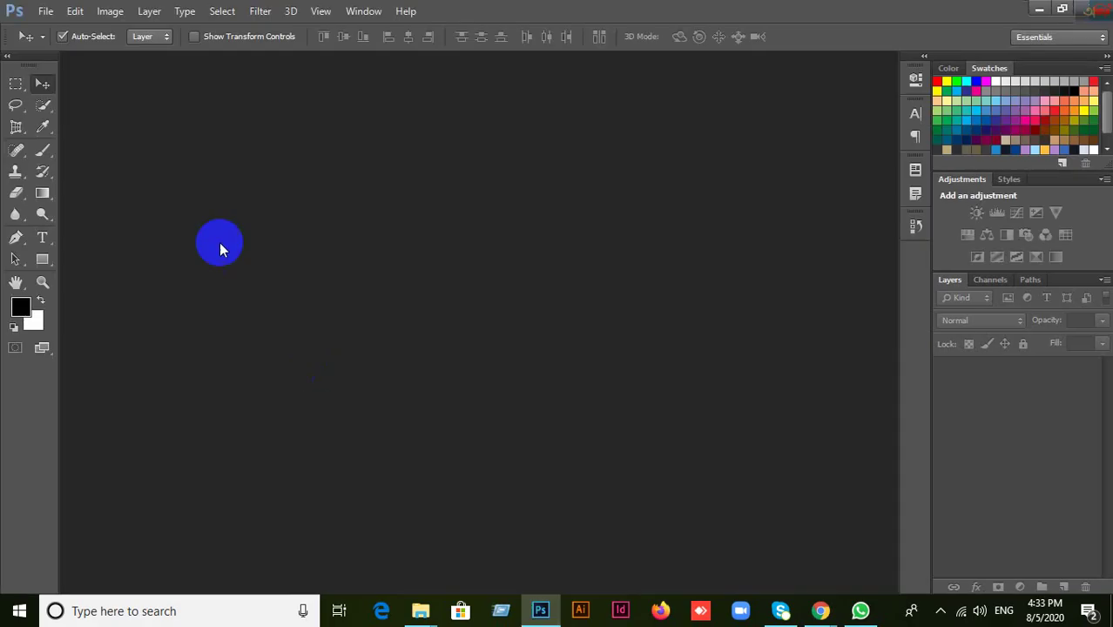
left_click(45, 11)
left_click(299, 262)
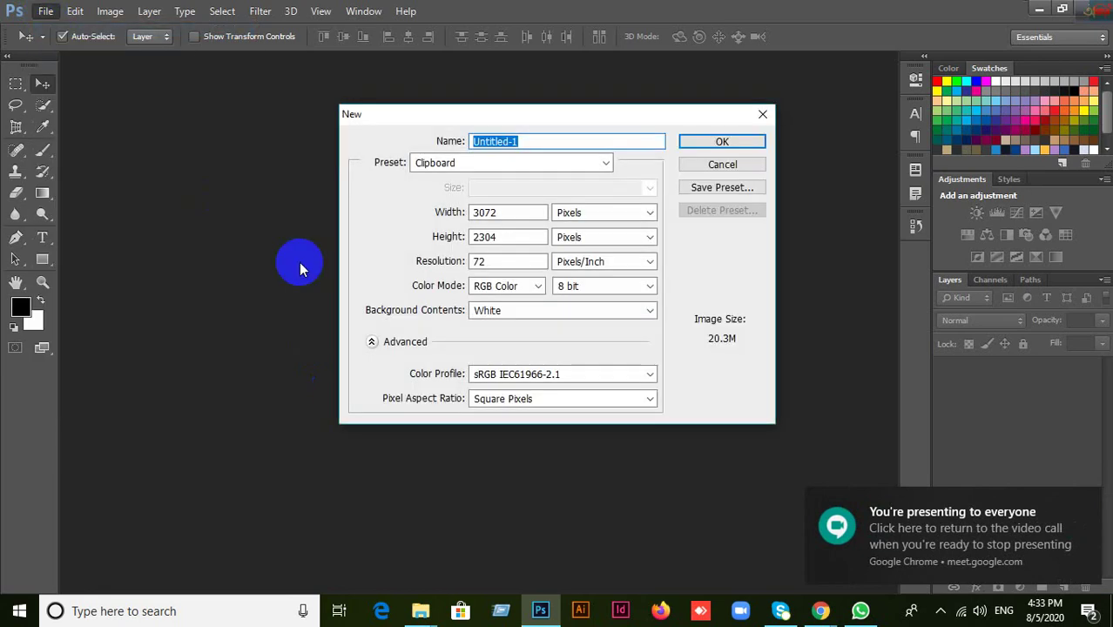
left_click(448, 213)
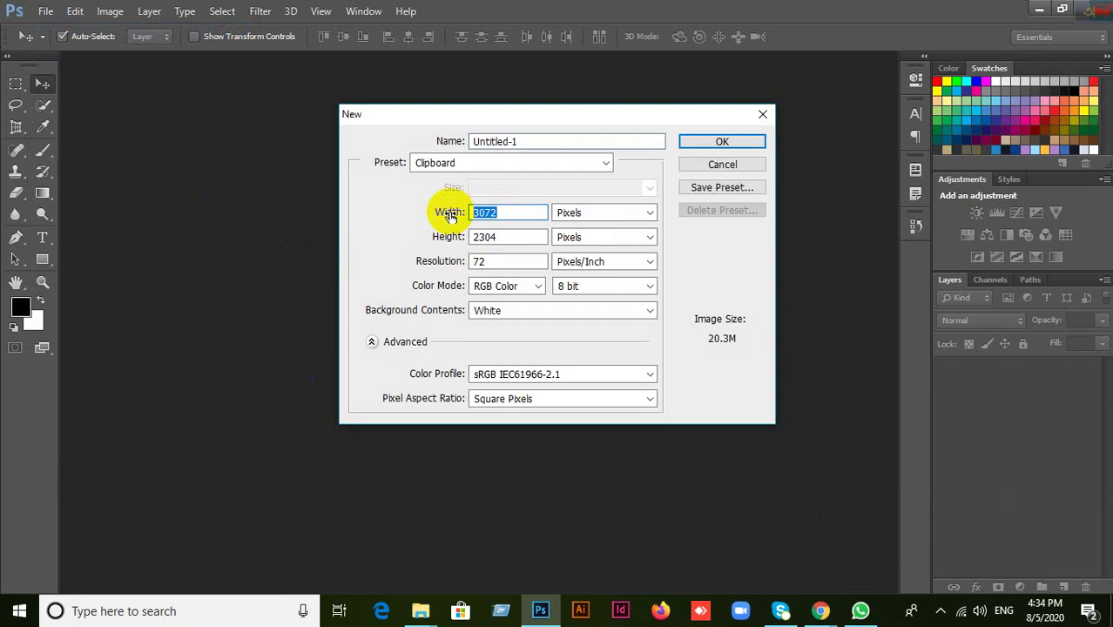
type("1366")
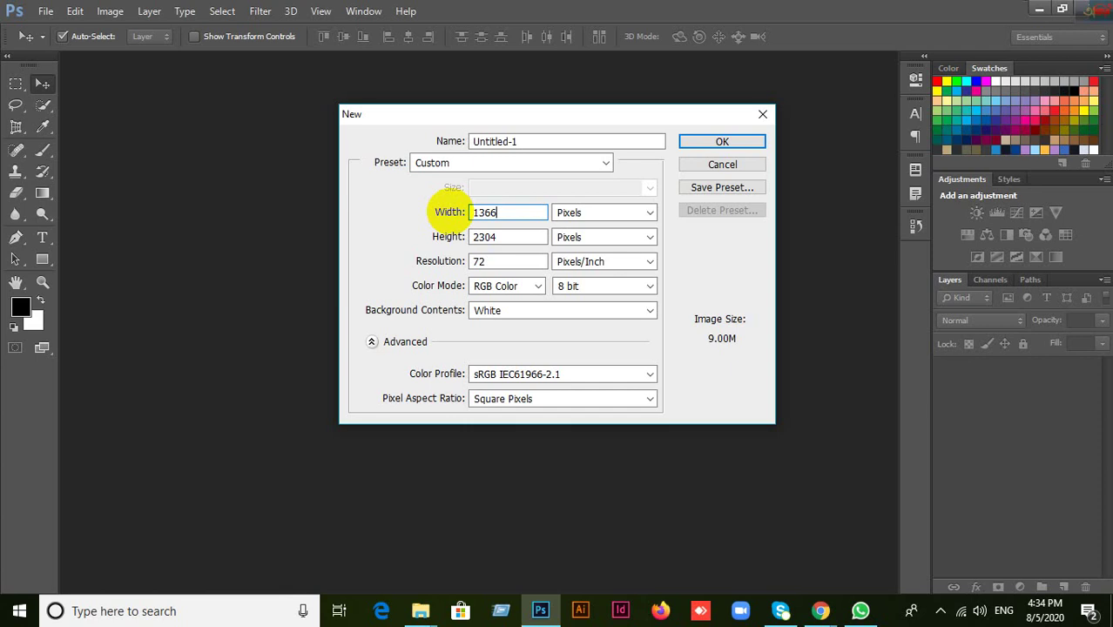
left_click(462, 237)
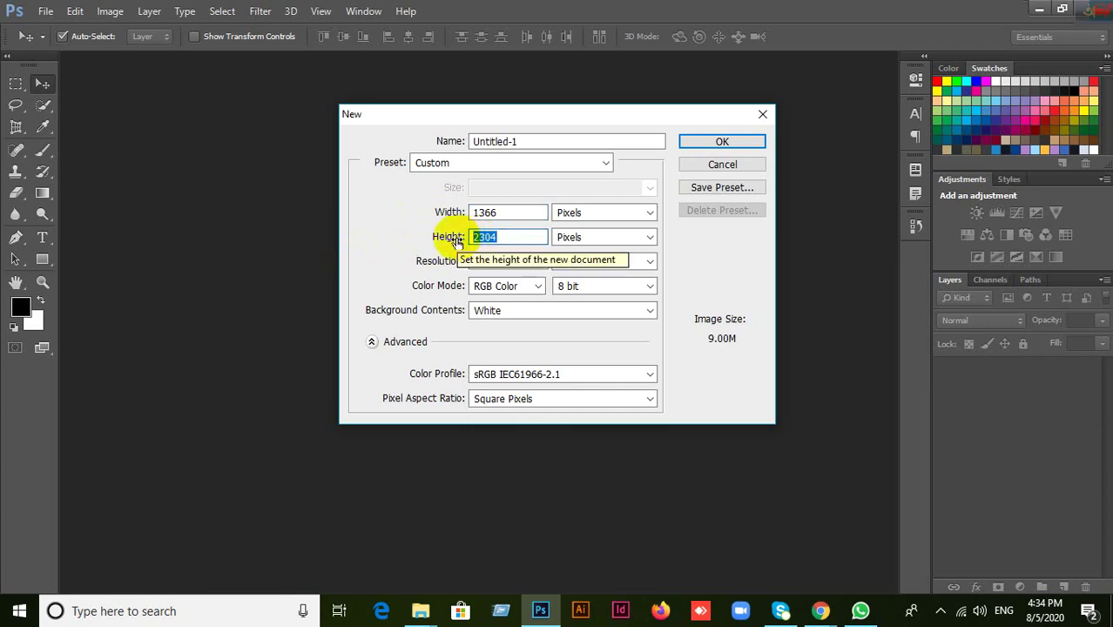
type("768")
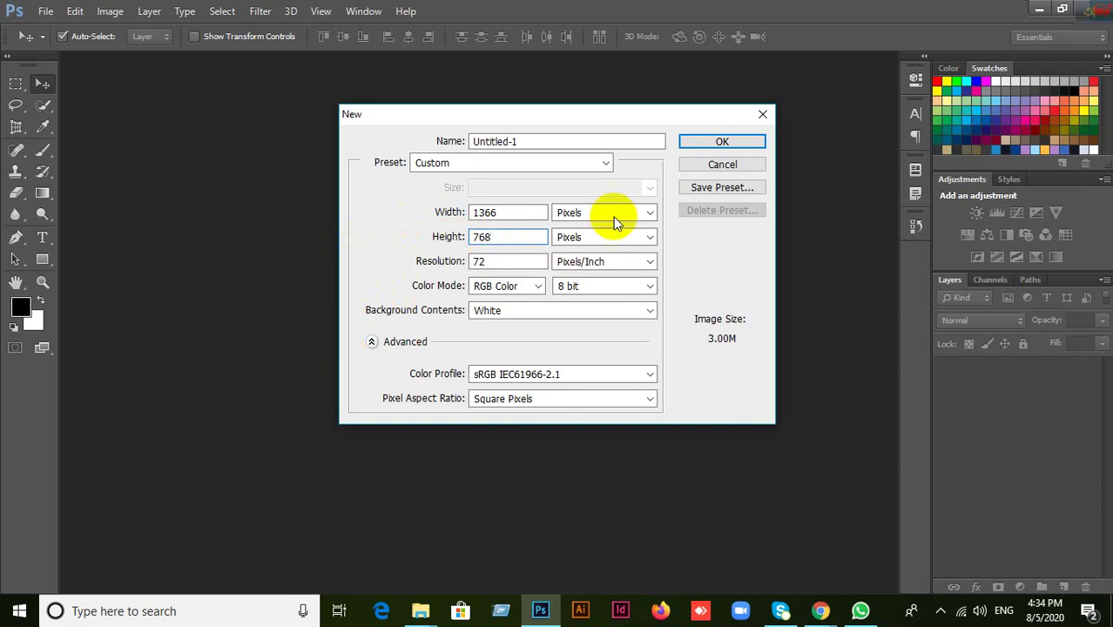
left_click(708, 144)
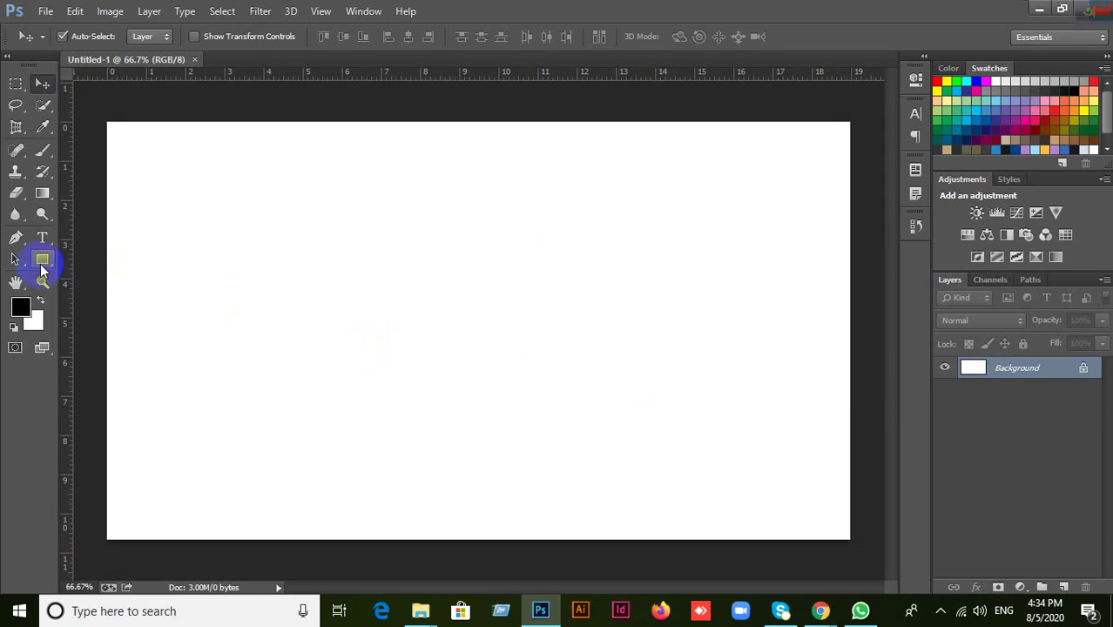
Step: Draw an unfilled circle about 471 px across with a green 1 pt outline near the canvas centre using the Ellipse Tool
left_click_drag(46, 261, 113, 287)
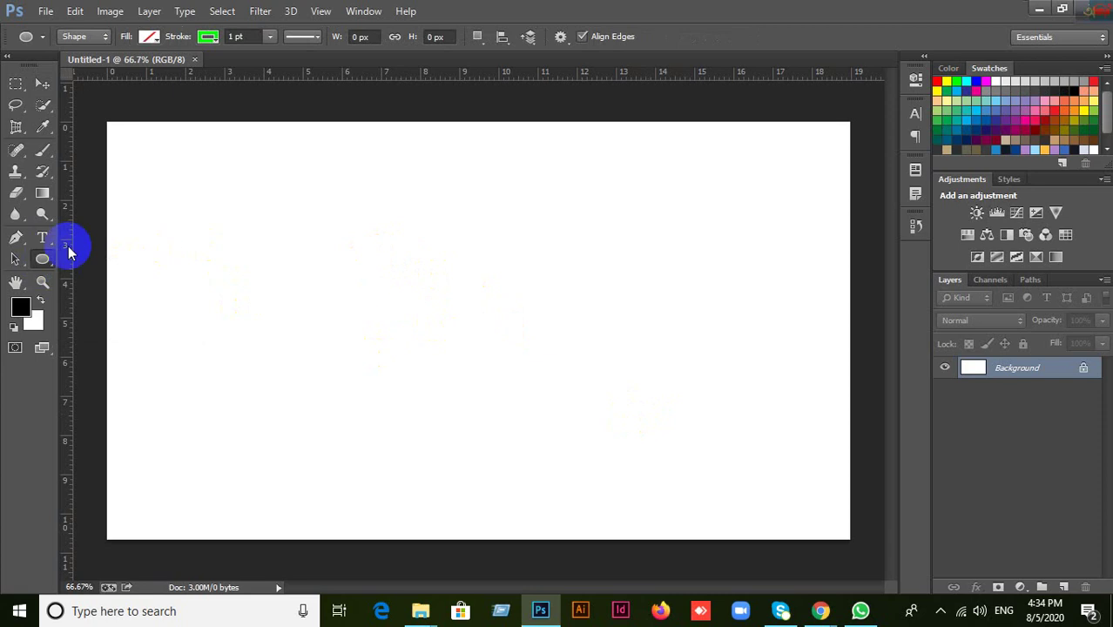
left_click_drag(330, 207, 609, 462)
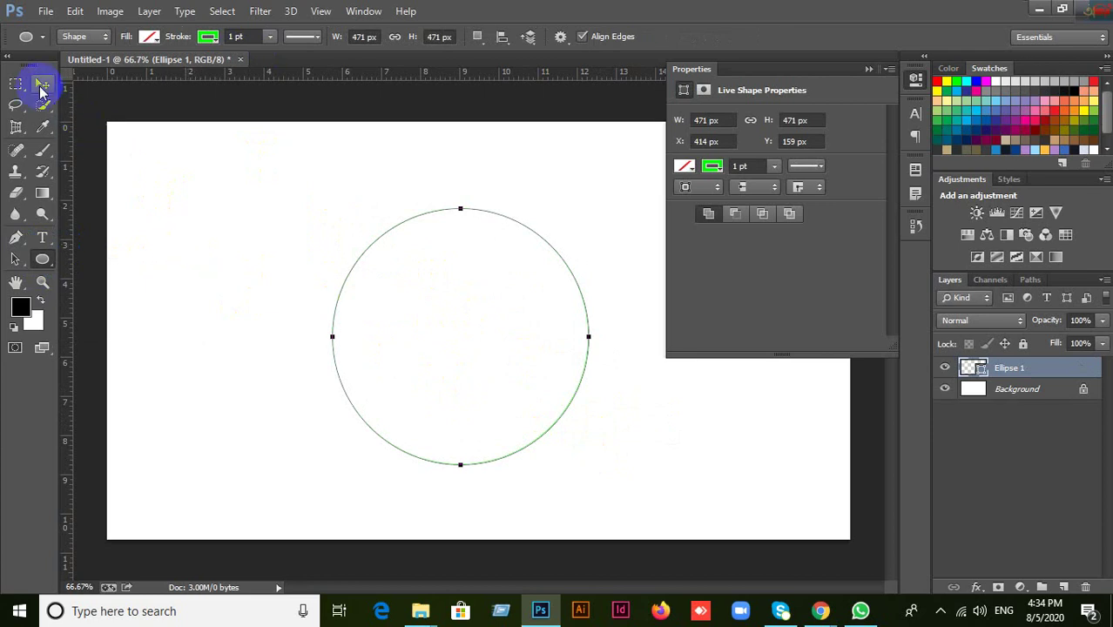
left_click(45, 11)
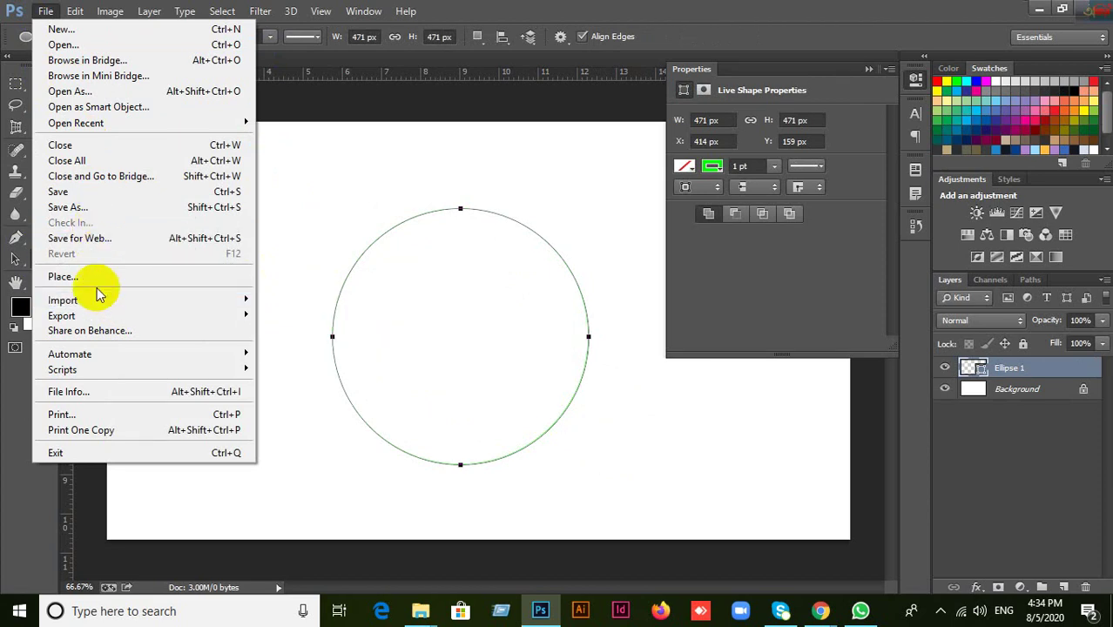
left_click(399, 349)
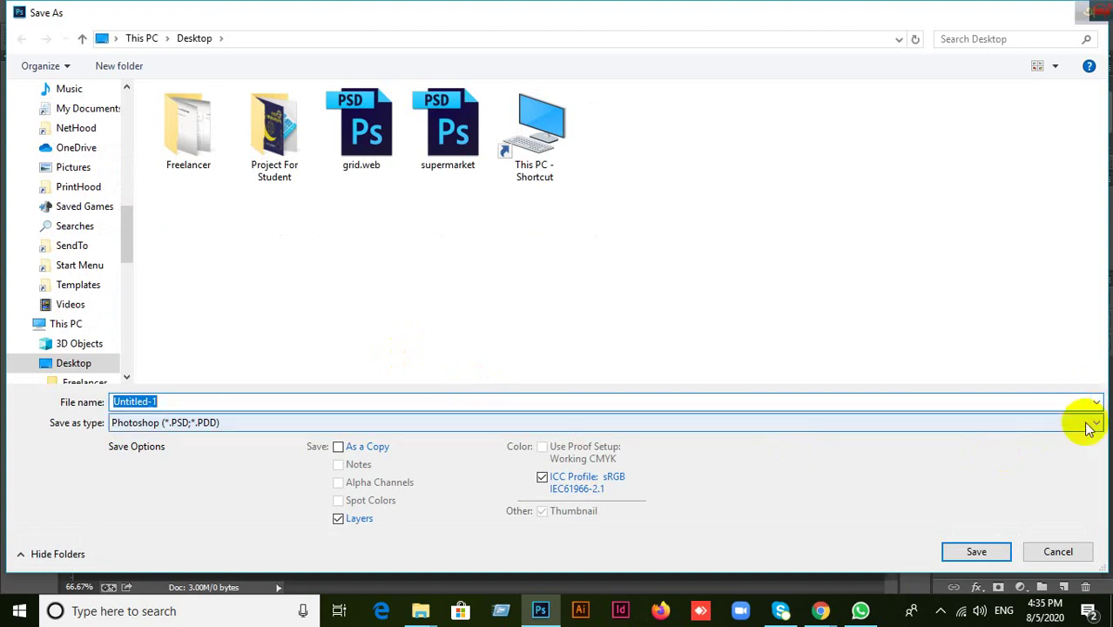
left_click(1087, 427)
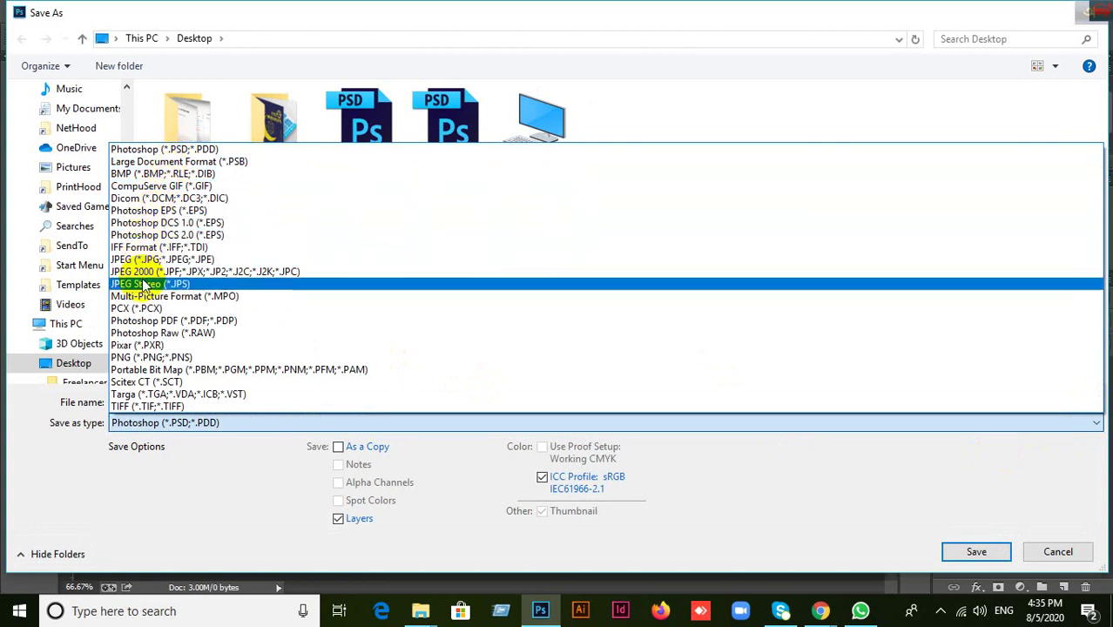
left_click(147, 358)
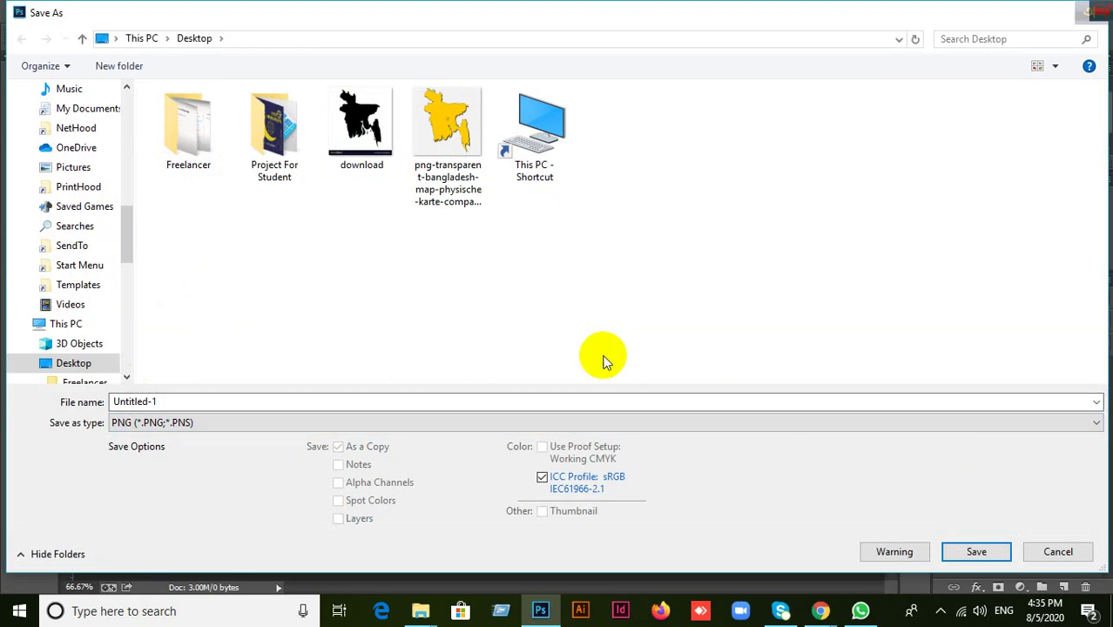
left_click(1060, 550)
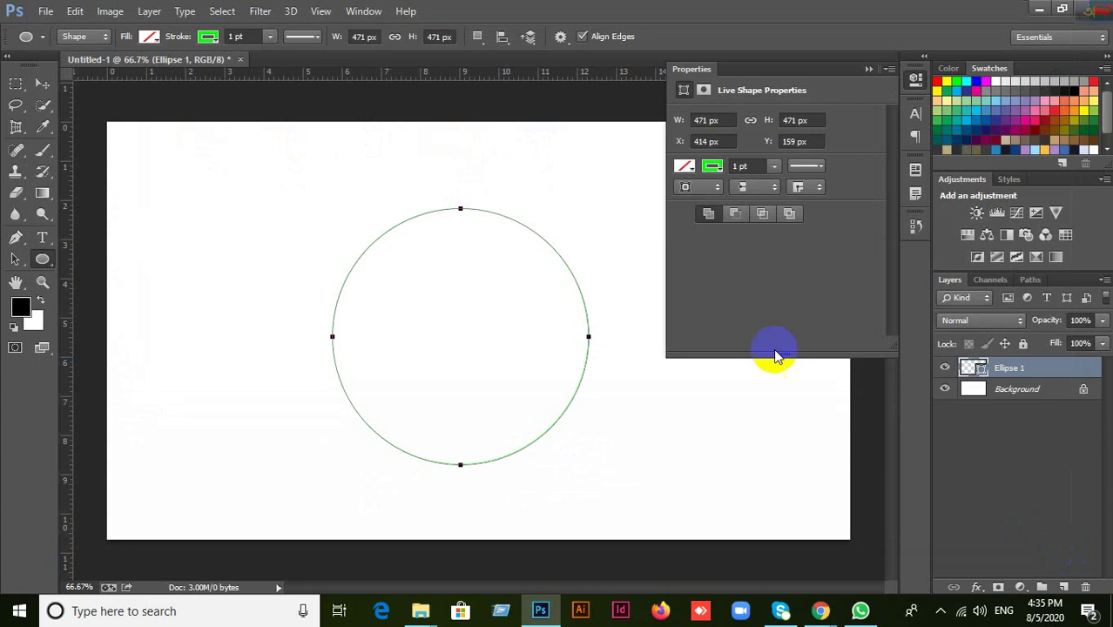
Step: Delete the green-outlined circle from the canvas and collapse its shape properties
left_click(42, 83)
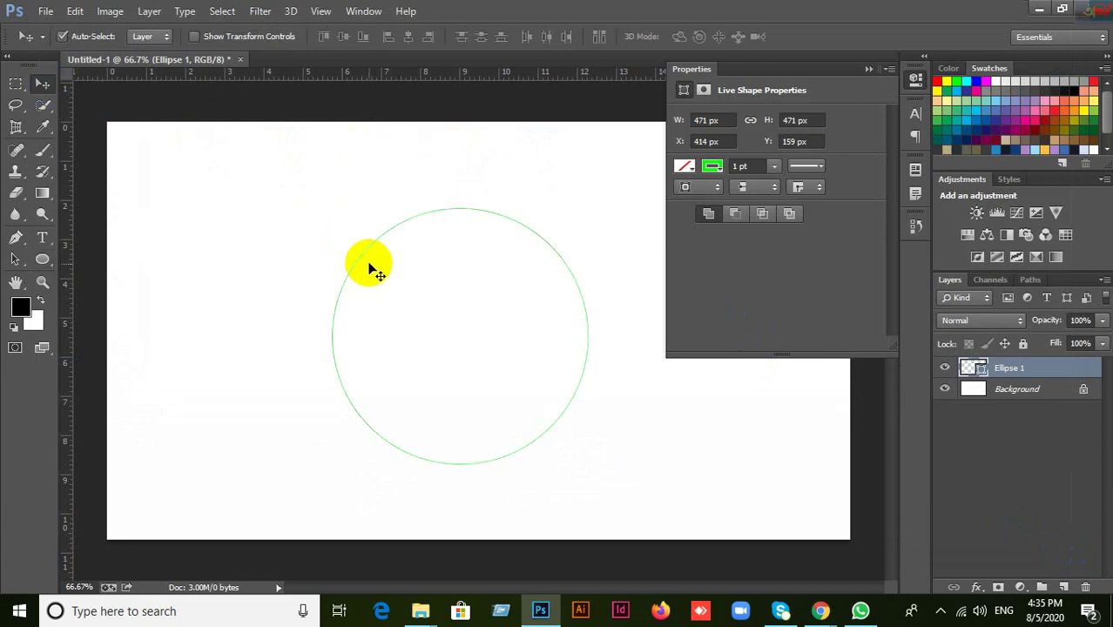
left_click(340, 247)
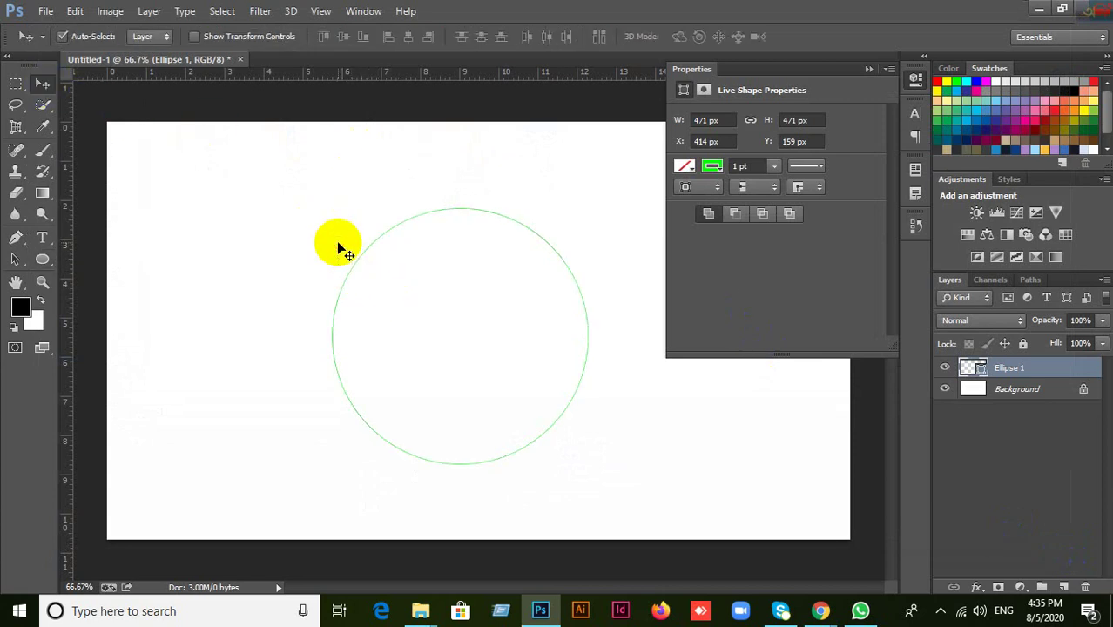
key("Delete")
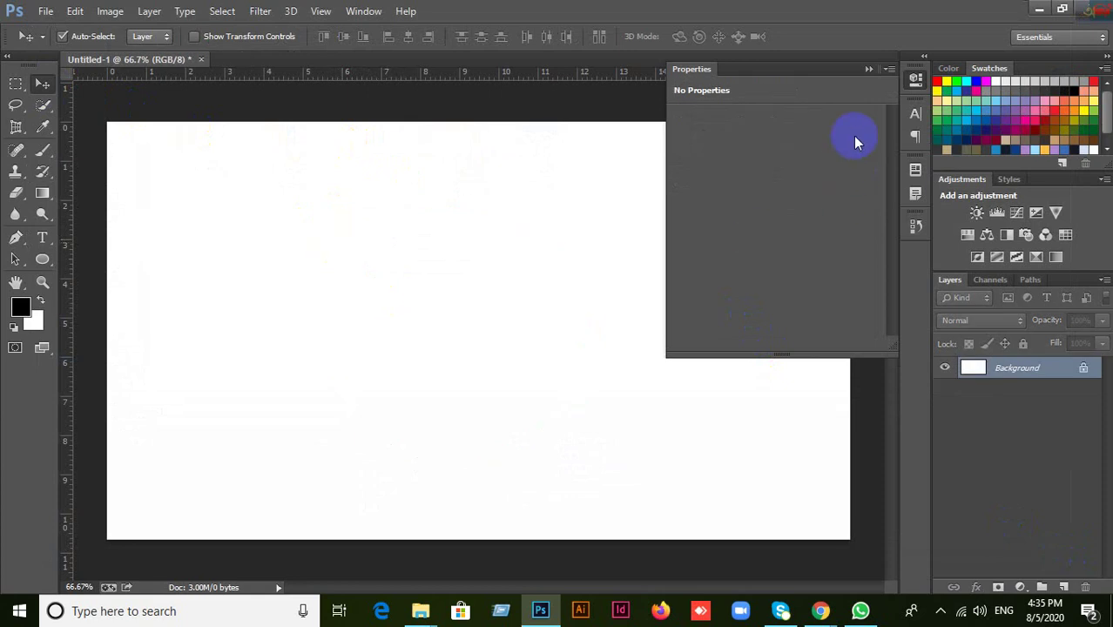
left_click(868, 69)
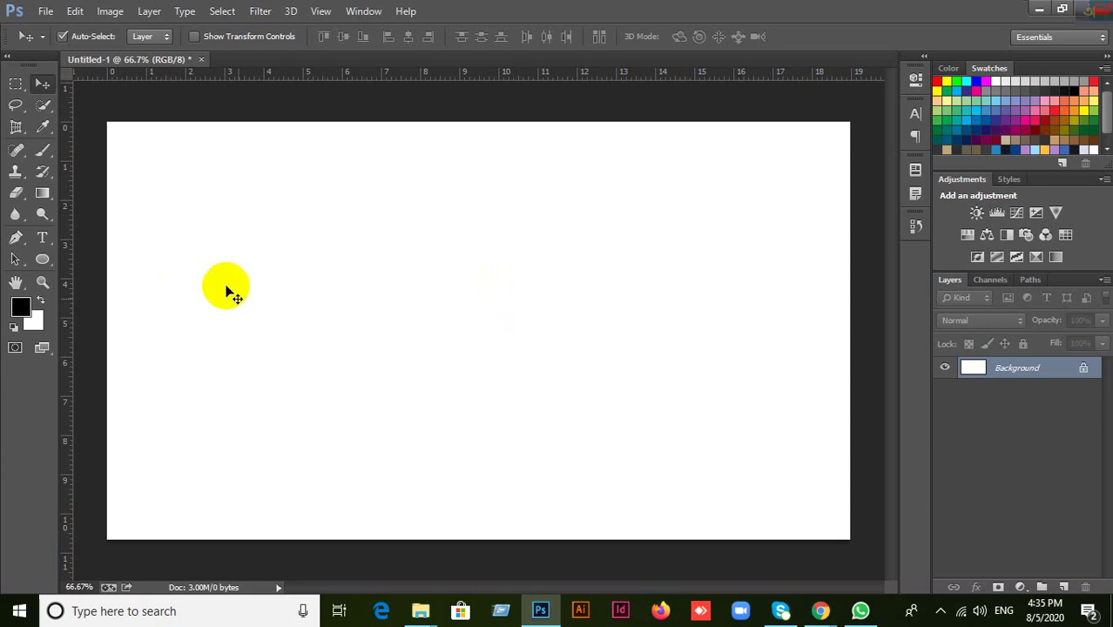
Step: Draw a green-outlined, unfilled circle about 353 px across near the canvas centre and duplicate its layer
left_click(43, 259)
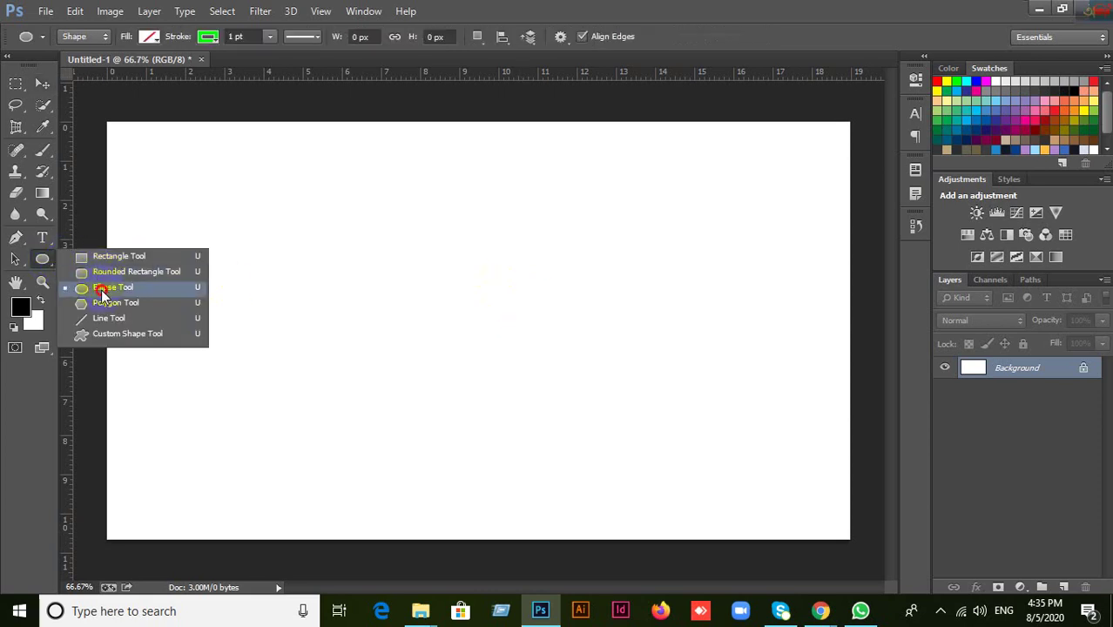
left_click(96, 288)
left_click_drag(394, 241, 616, 431)
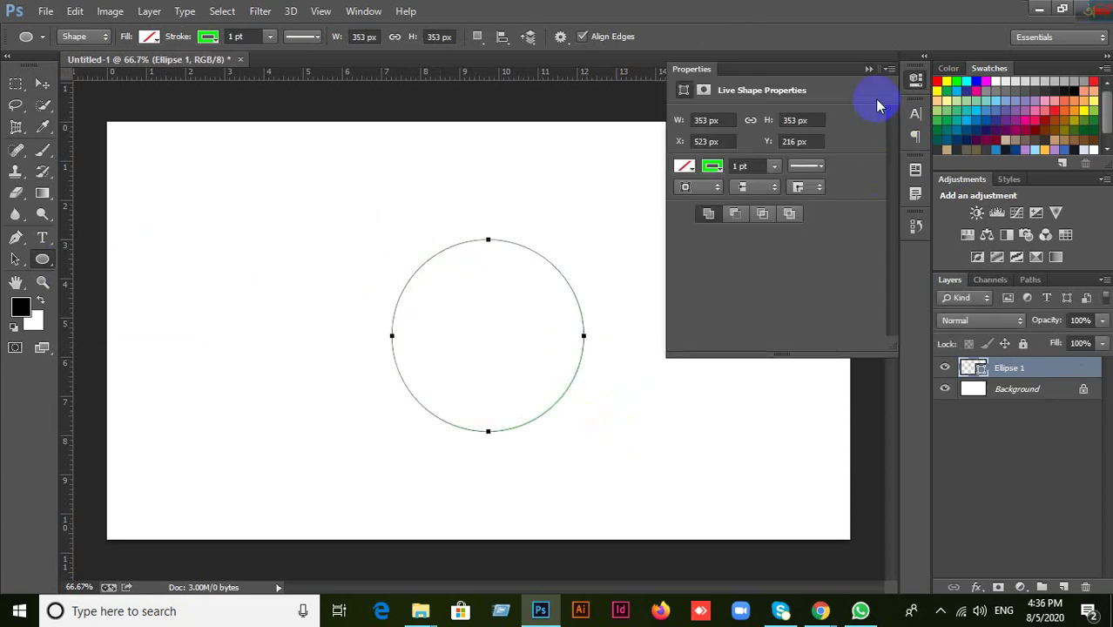
left_click(868, 69)
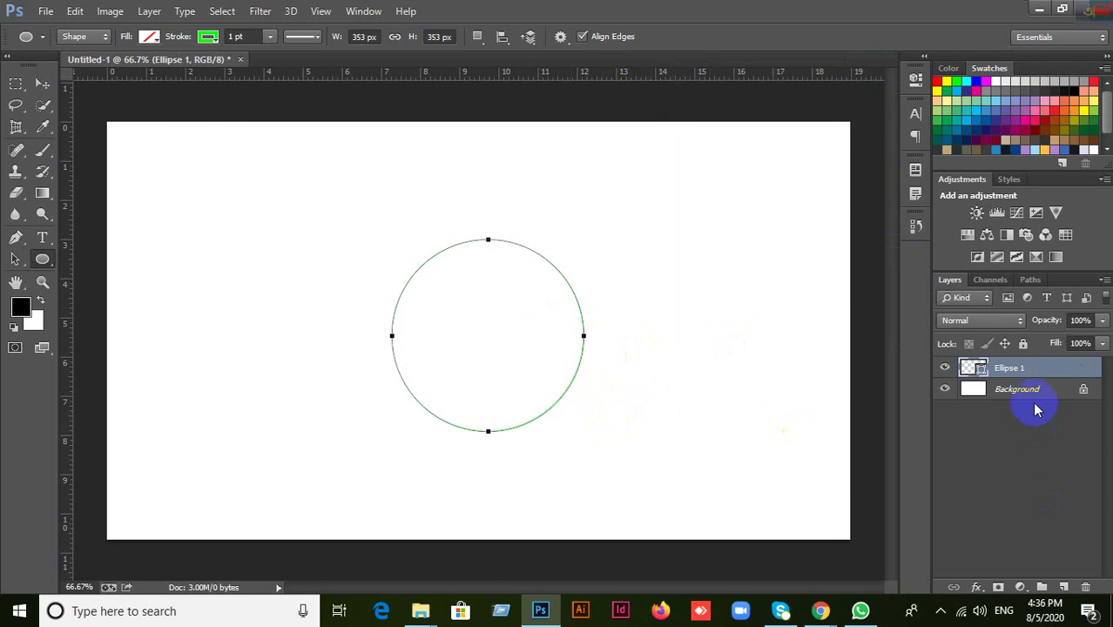
key("ctrl+j")
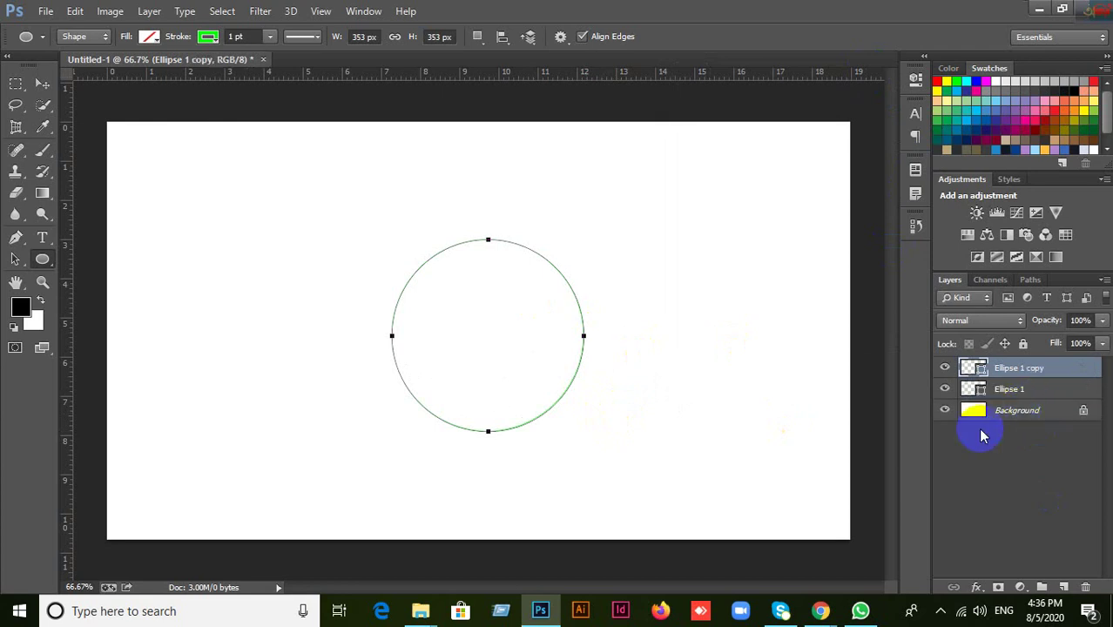
Step: Remove the stroke from the duplicated circle and give it a solid white fill
right_click(41, 259)
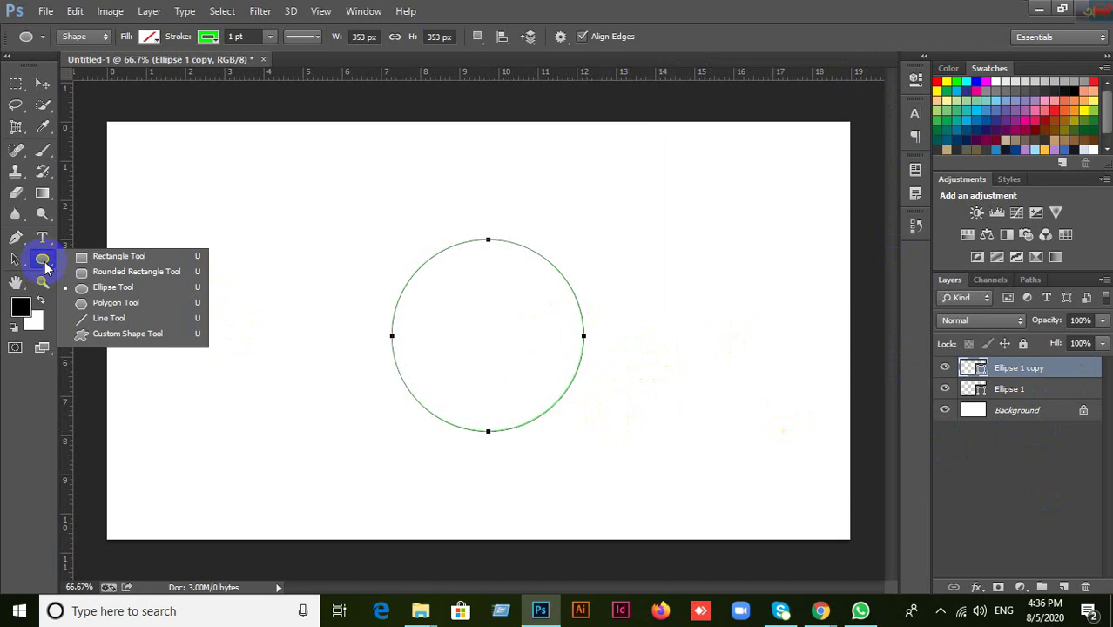
left_click(40, 259)
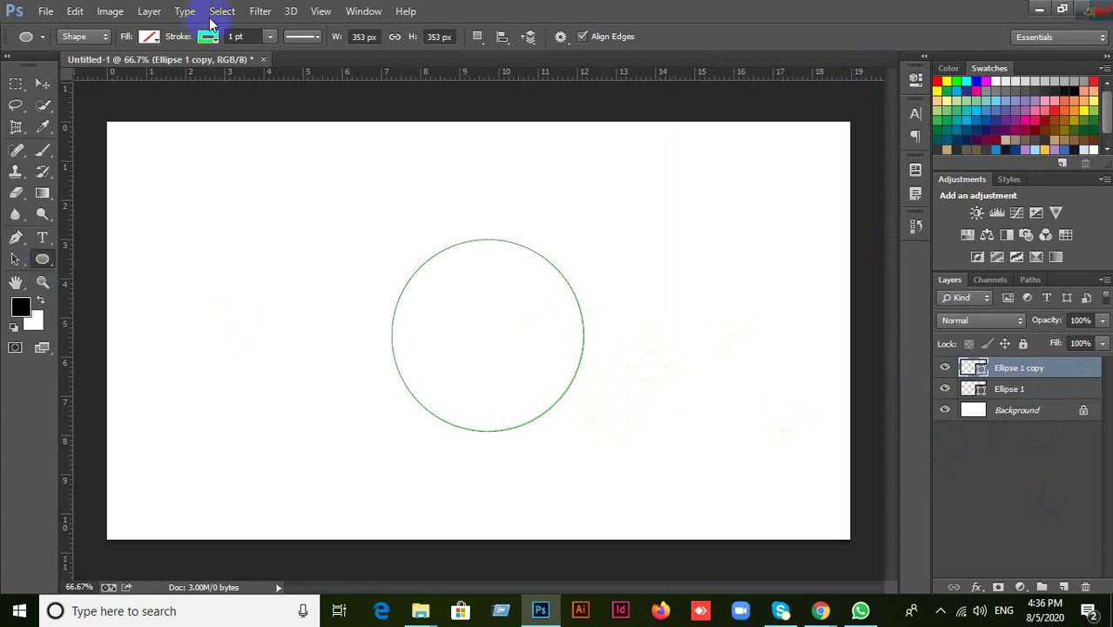
left_click(211, 36)
left_click(149, 38)
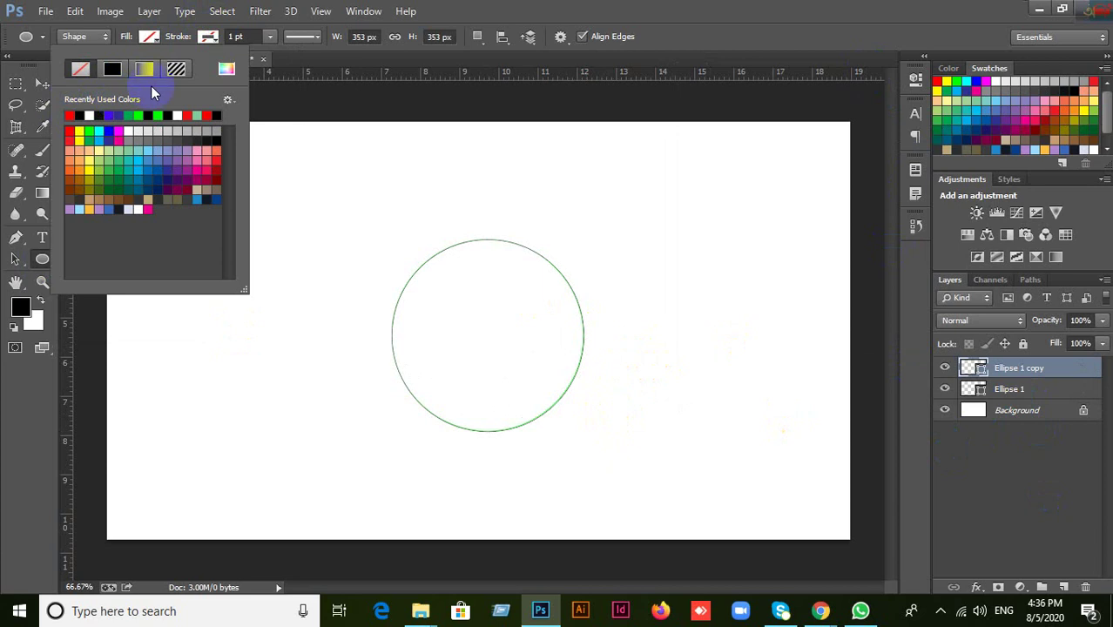
left_click(228, 73)
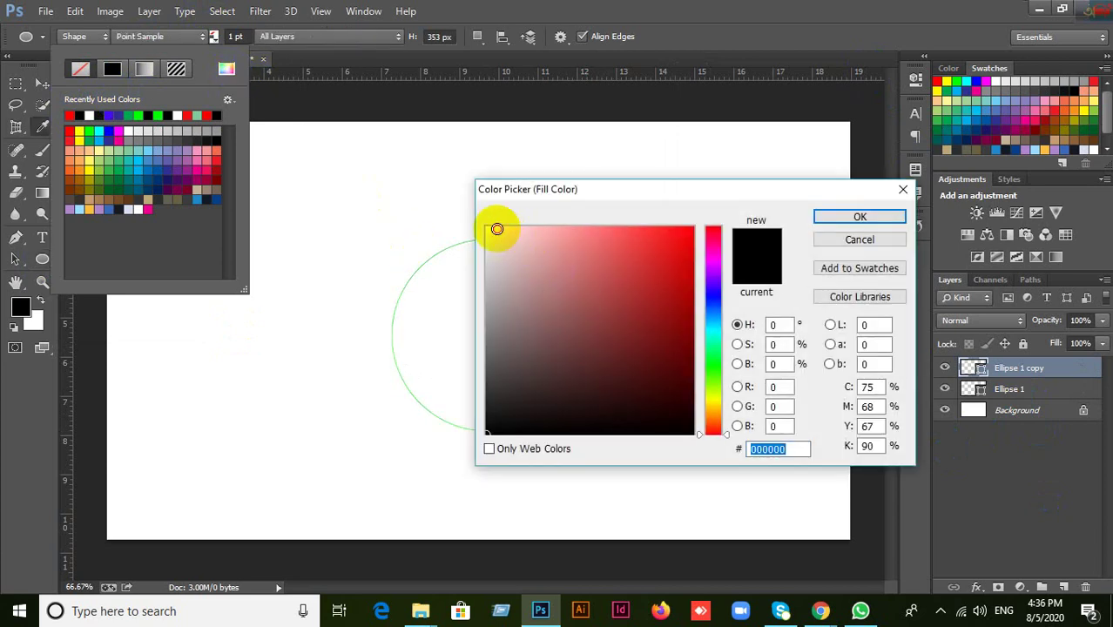
left_click(465, 211)
left_click(846, 218)
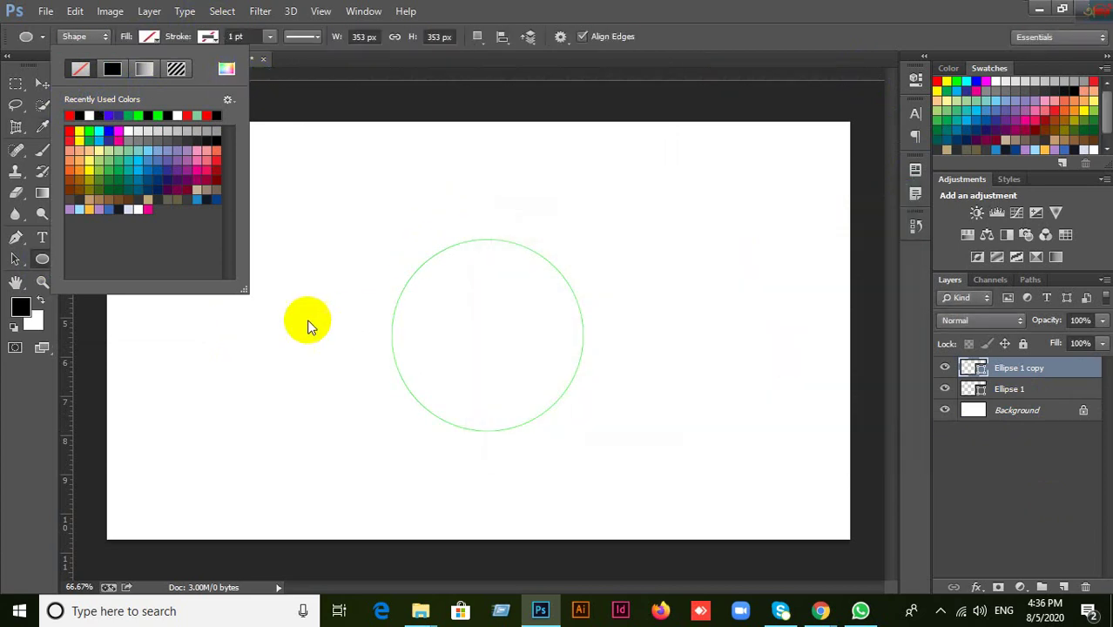
left_click(492, 279)
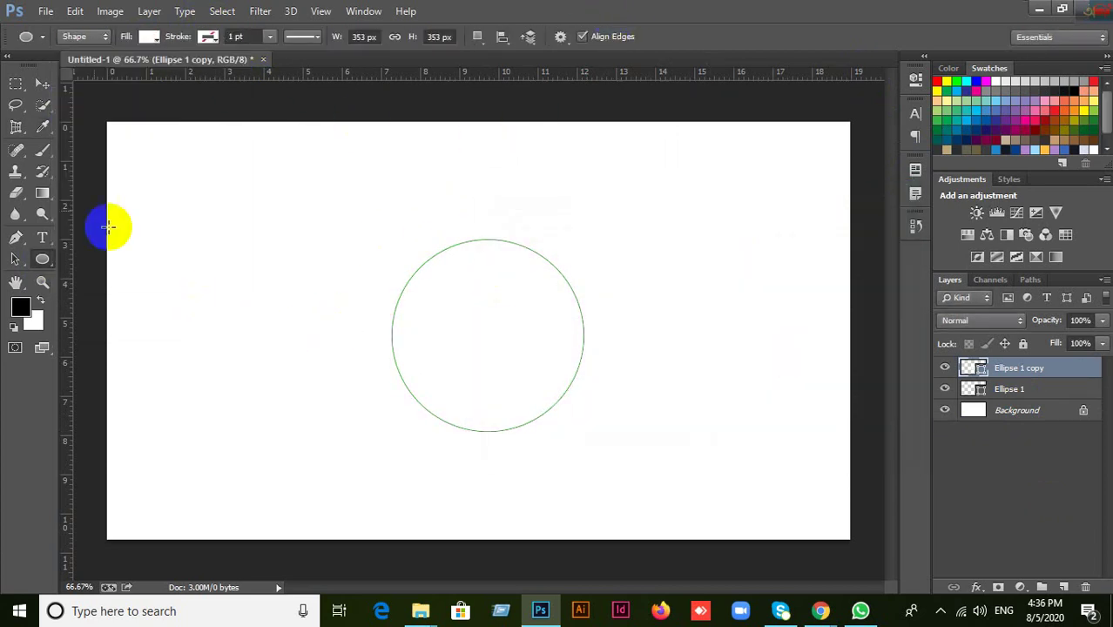
Step: Move the Ellipse 1 layer above Ellipse 1 copy in the layer stack so the green outline sits over the white circle
left_click(41, 82)
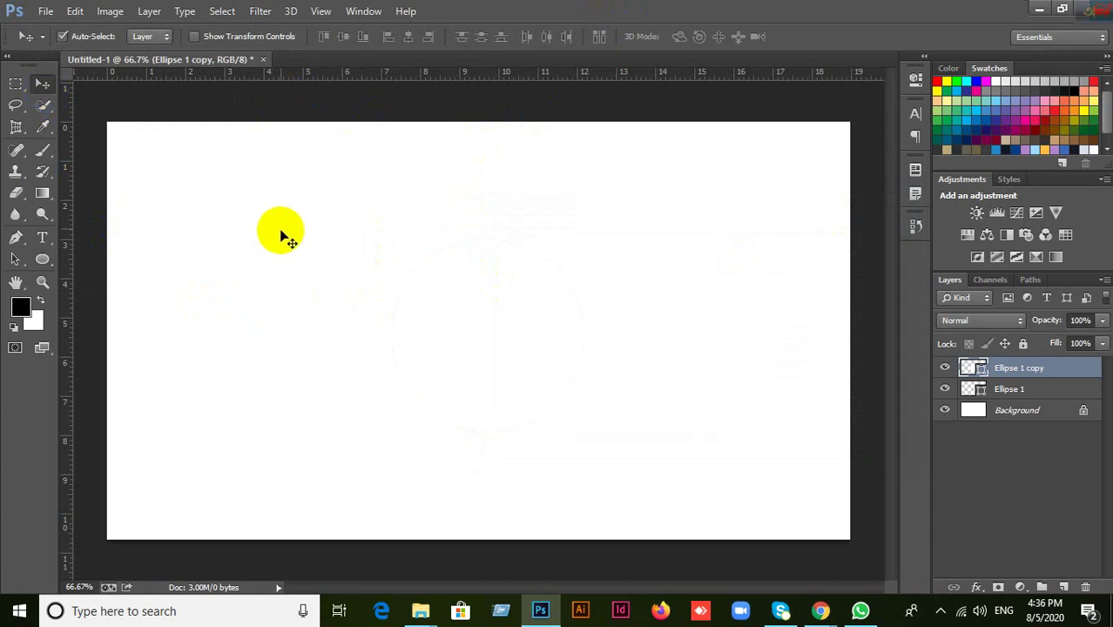
left_click(1034, 393)
left_click_drag(1034, 393, 1036, 372)
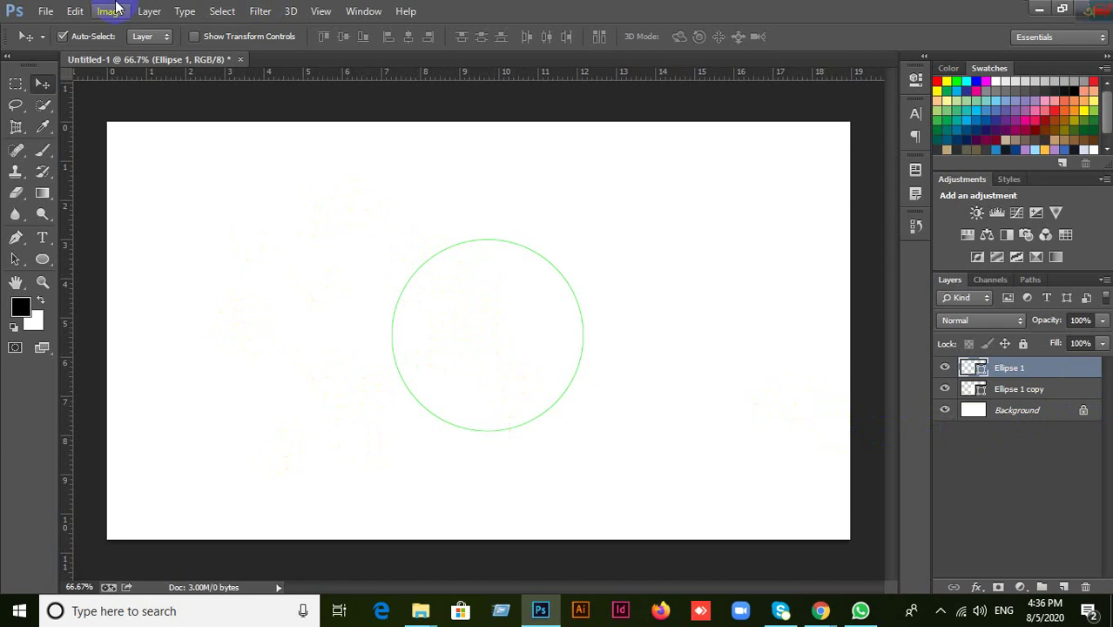
left_click(319, 11)
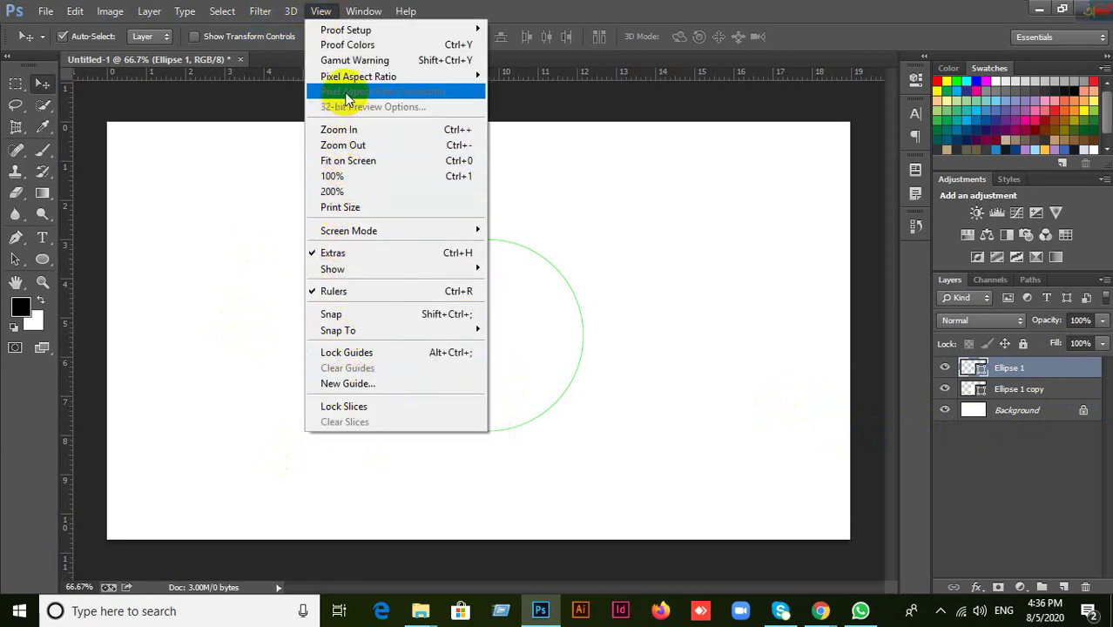
mouse_move(368, 241)
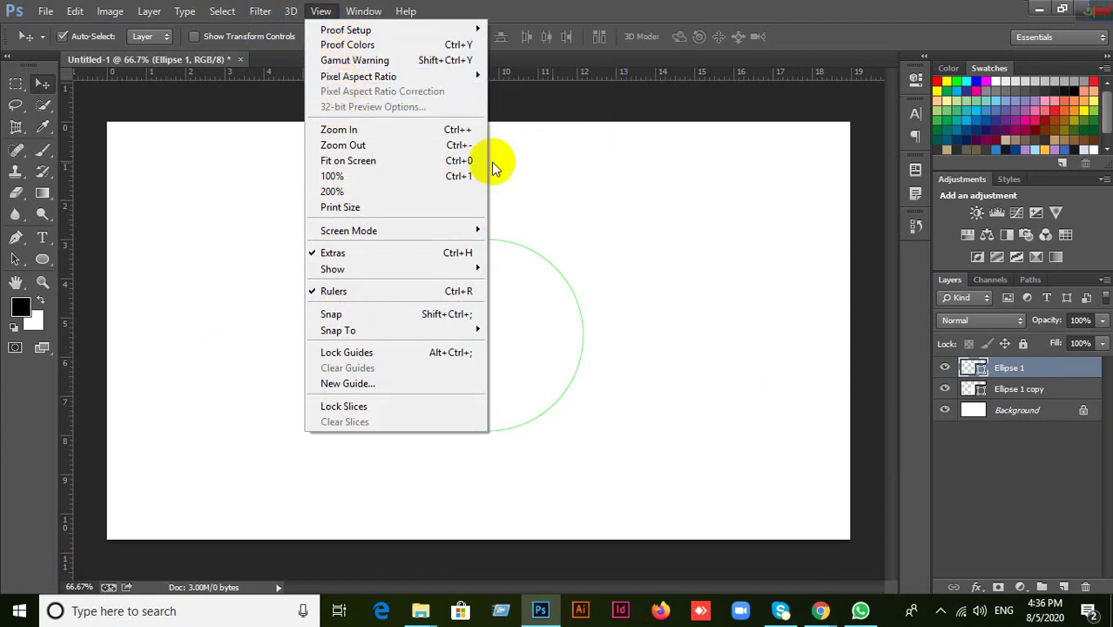
left_click(785, 13)
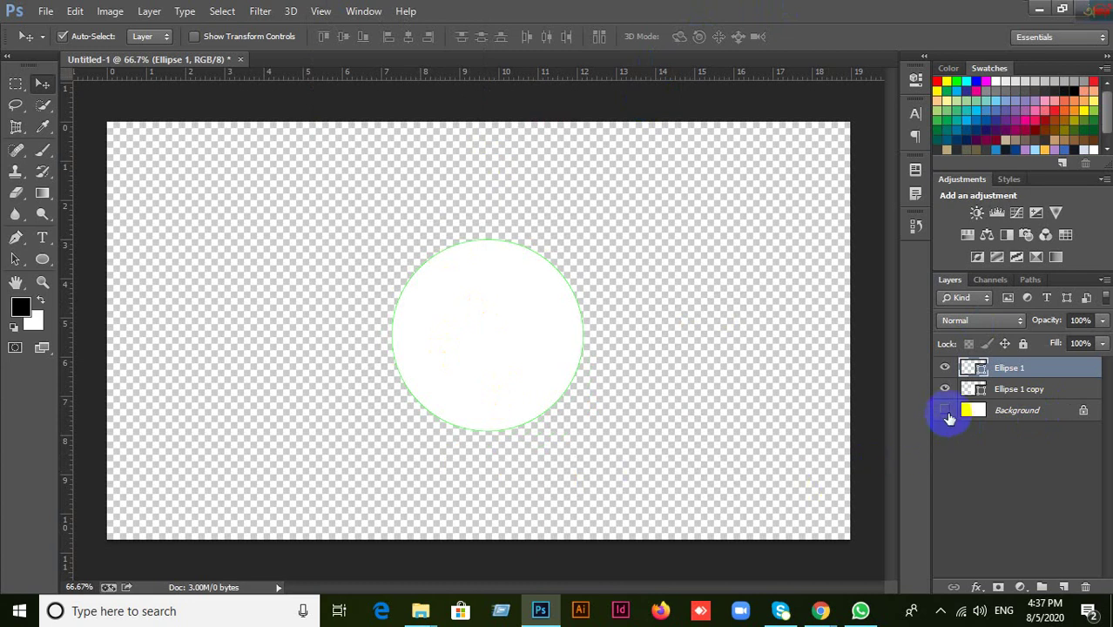
Step: Make the hidden Background layer visible again
left_click(945, 410)
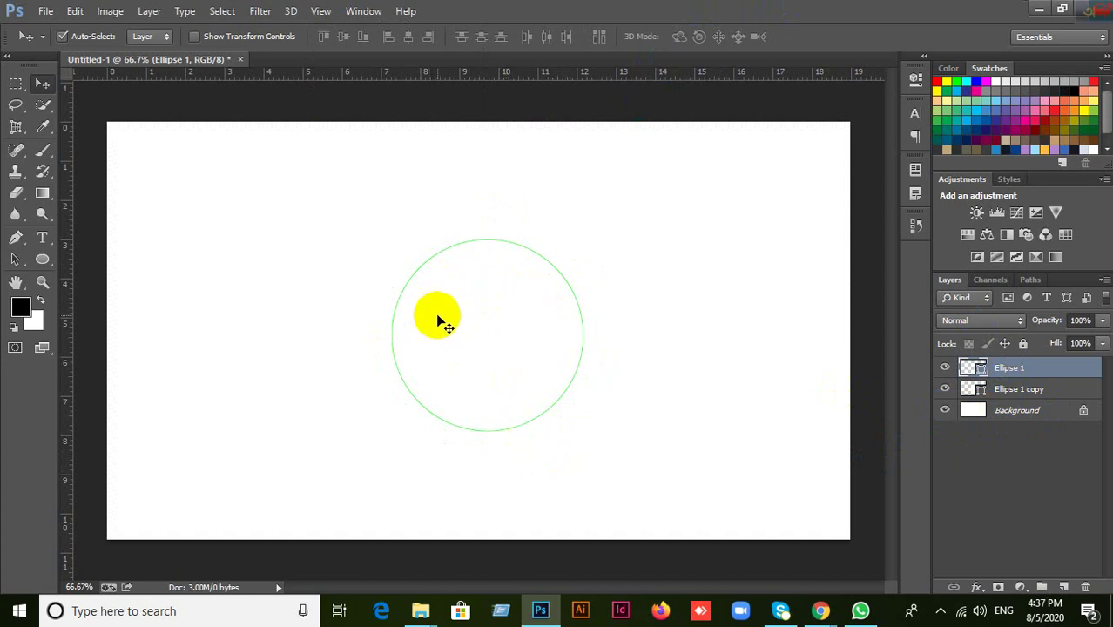
Step: Hide and show the Background layer to compare the circle on transparency and on white
left_click(946, 411)
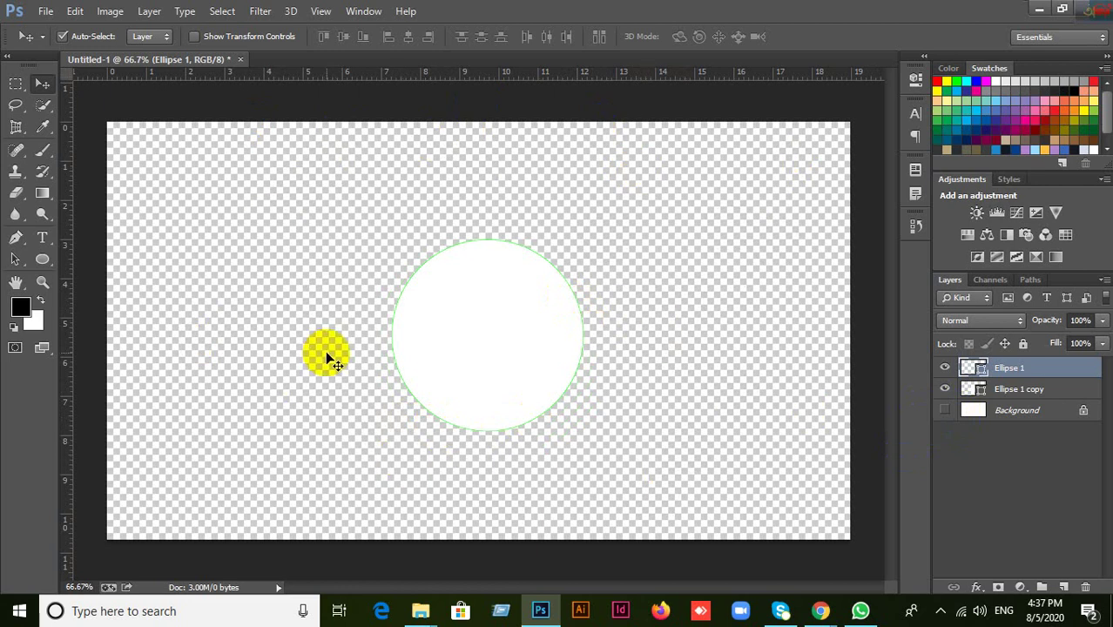
left_click(944, 410)
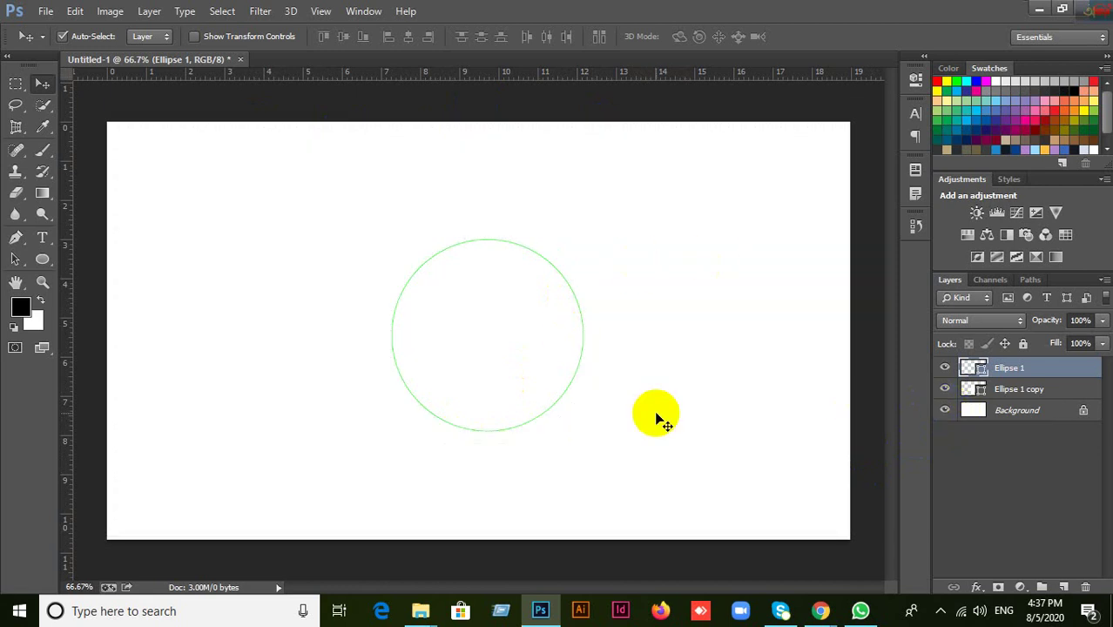
left_click(240, 59)
left_click(662, 235)
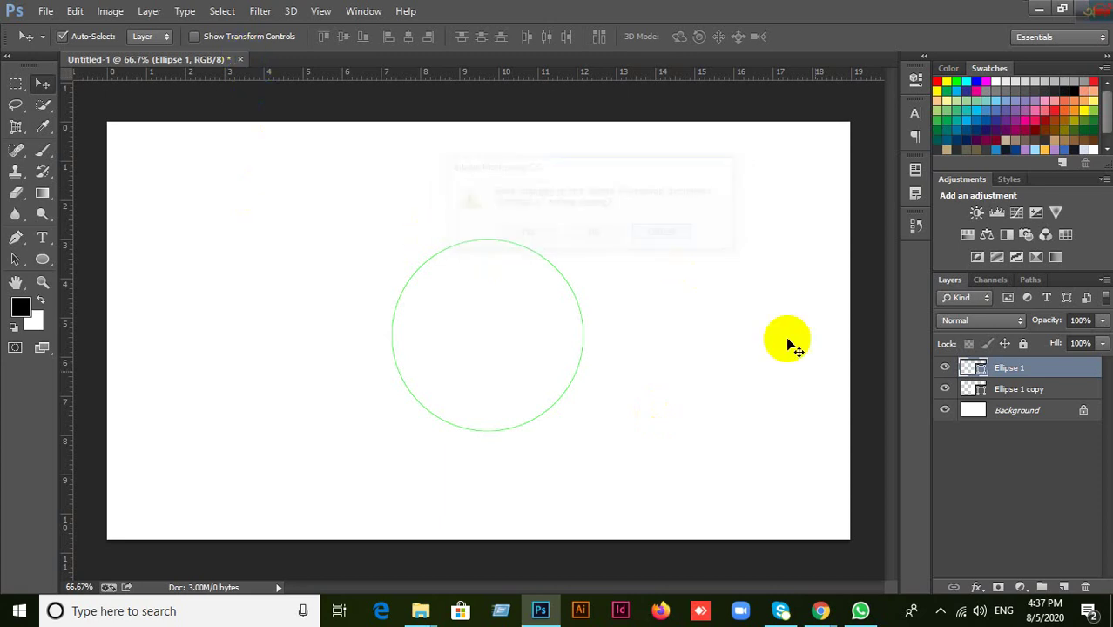
Step: Deselect all layers and hide the Background layer so the white circle stands on transparency
left_click(997, 452)
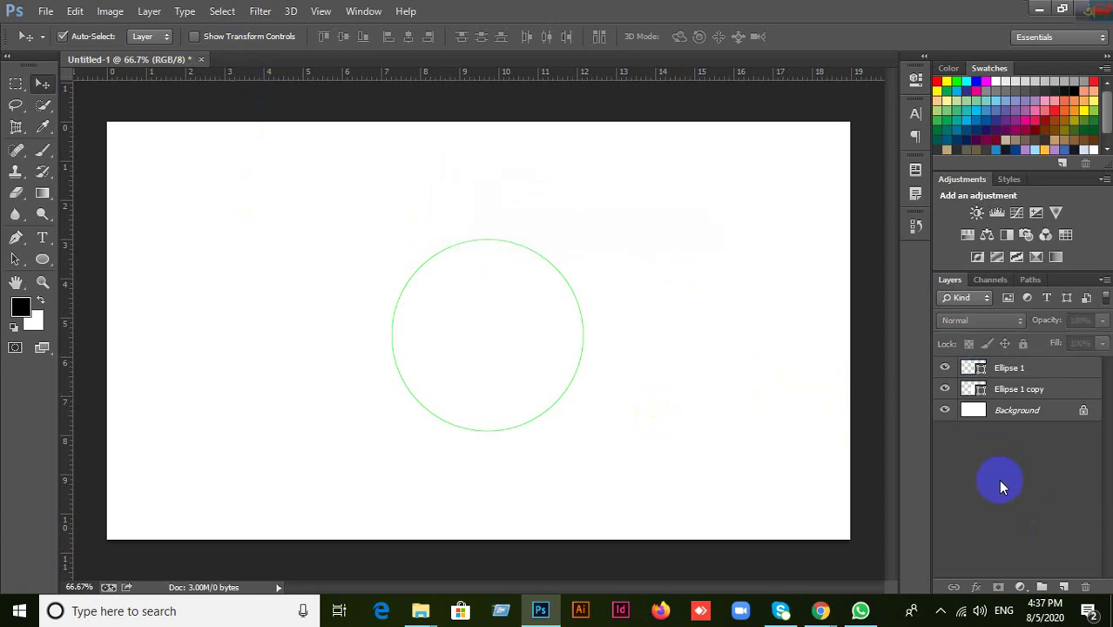
left_click(945, 410)
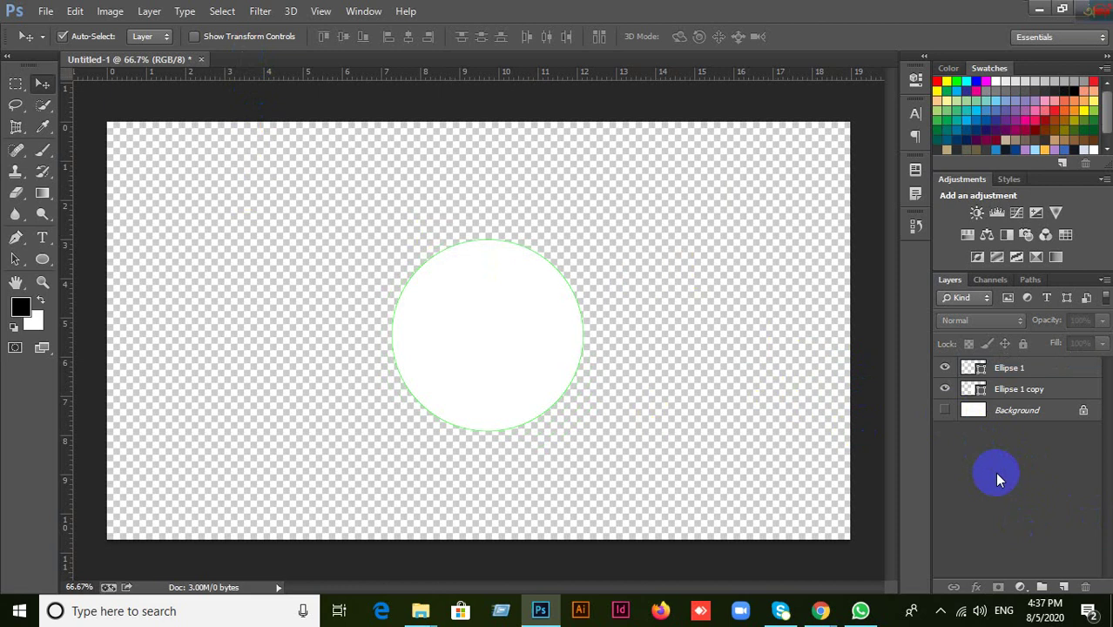
left_click(949, 413)
left_click(948, 412)
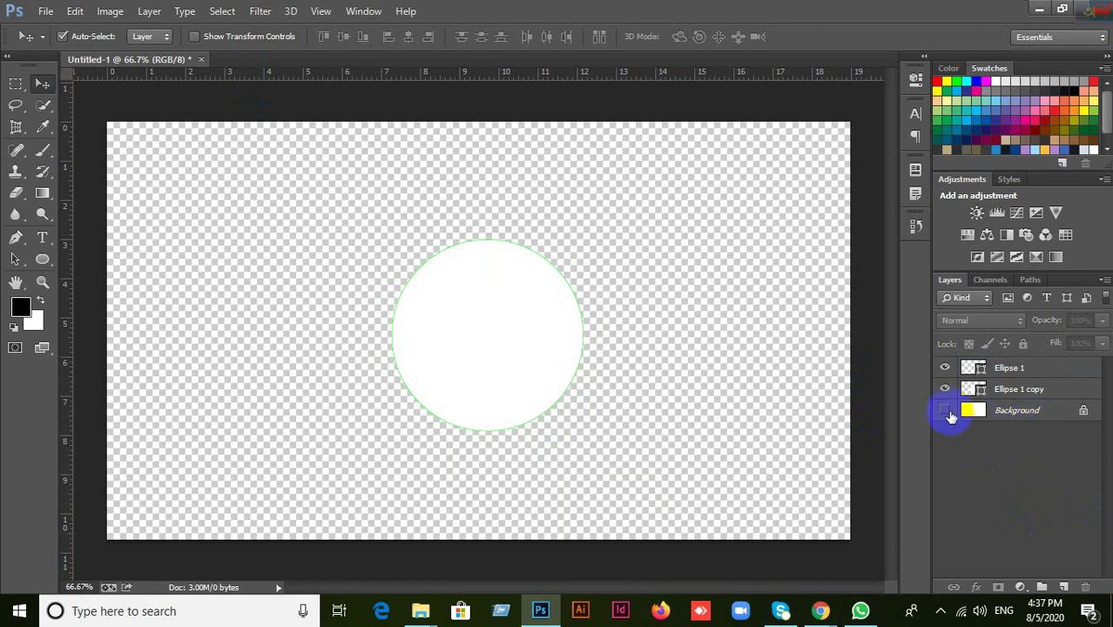
left_click(949, 414)
left_click(948, 416)
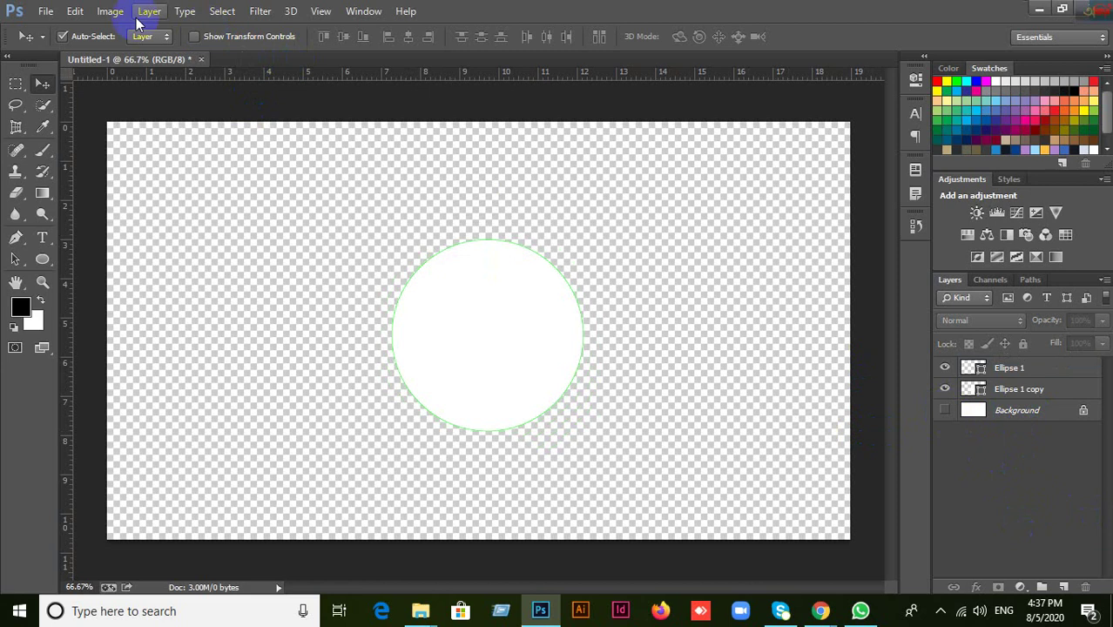
Step: Save the document to the Desktop as JPEG Untitled-1 with Maximum quality 12 and Baseline ("Standard") format
left_click(46, 11)
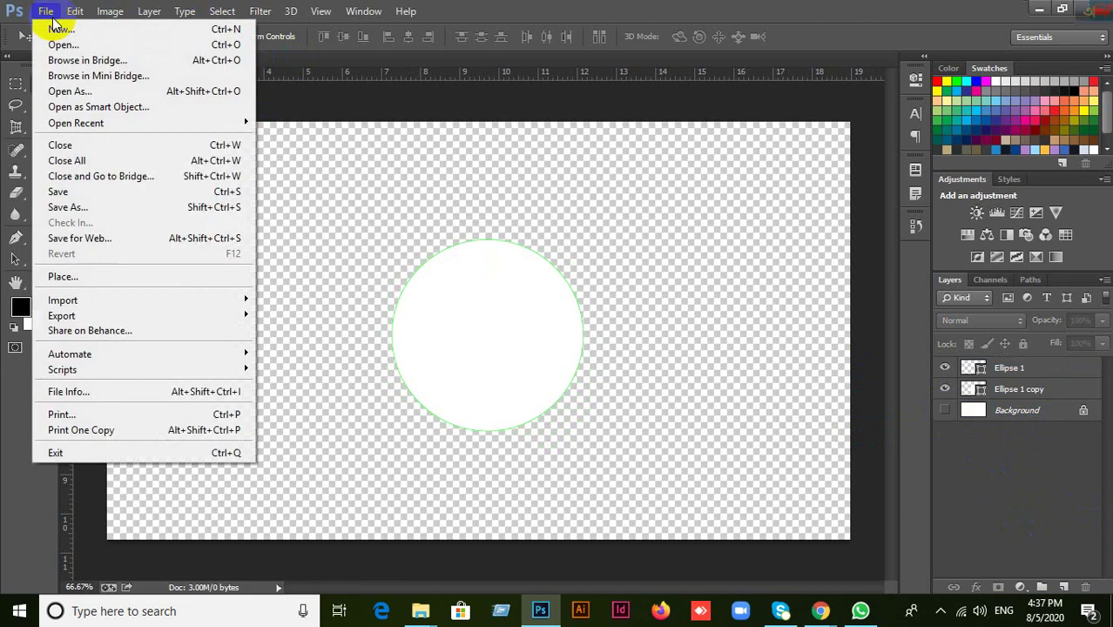
left_click(103, 208)
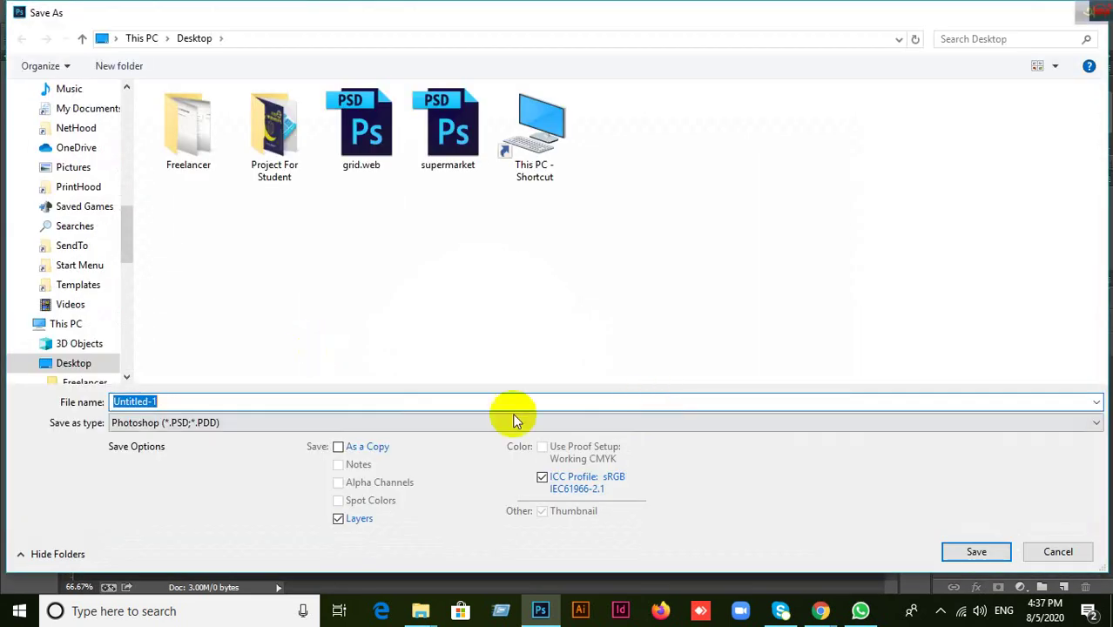
left_click(1017, 424)
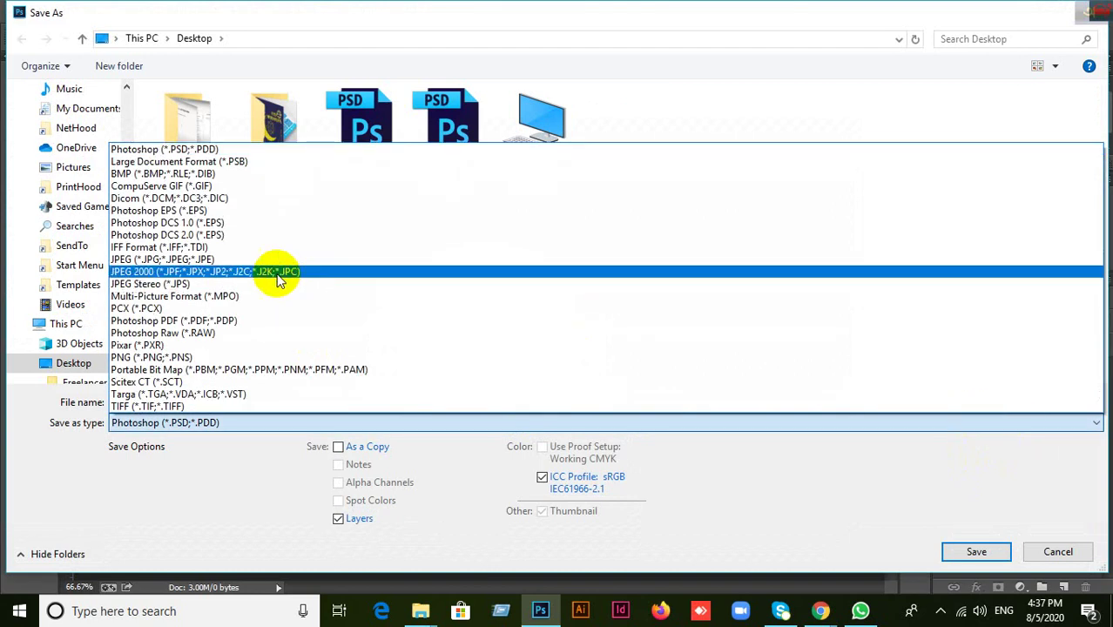
left_click(233, 261)
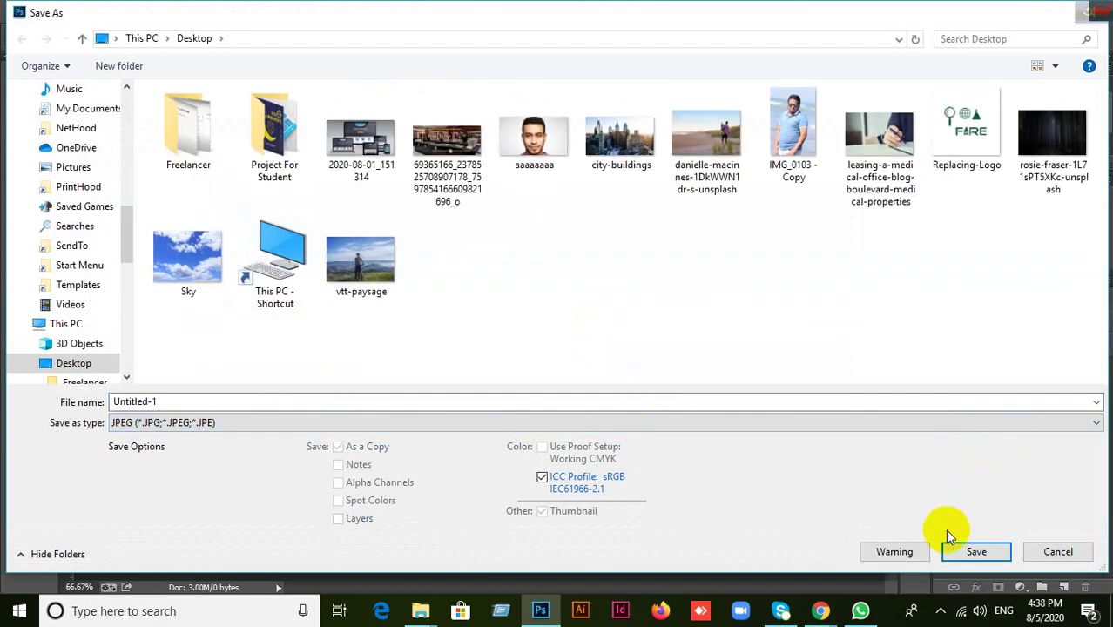
left_click(974, 550)
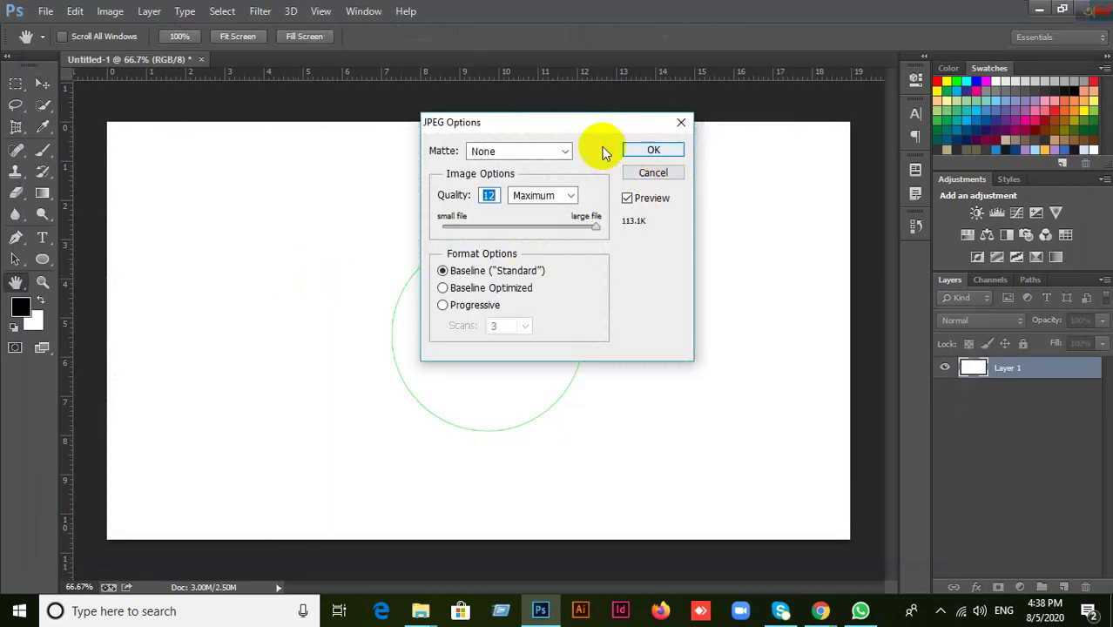
left_click(648, 151)
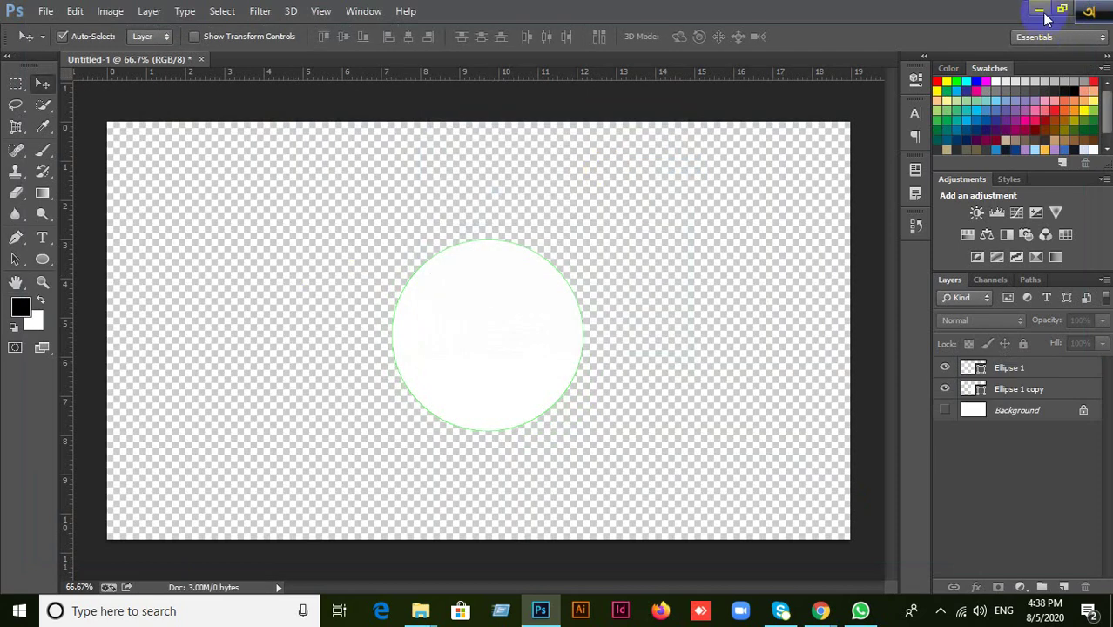
Step: Open the exported Untitled-1 JPEG from the desktop in Photoshop as a separate document
left_click(1038, 9)
left_click(1018, 12)
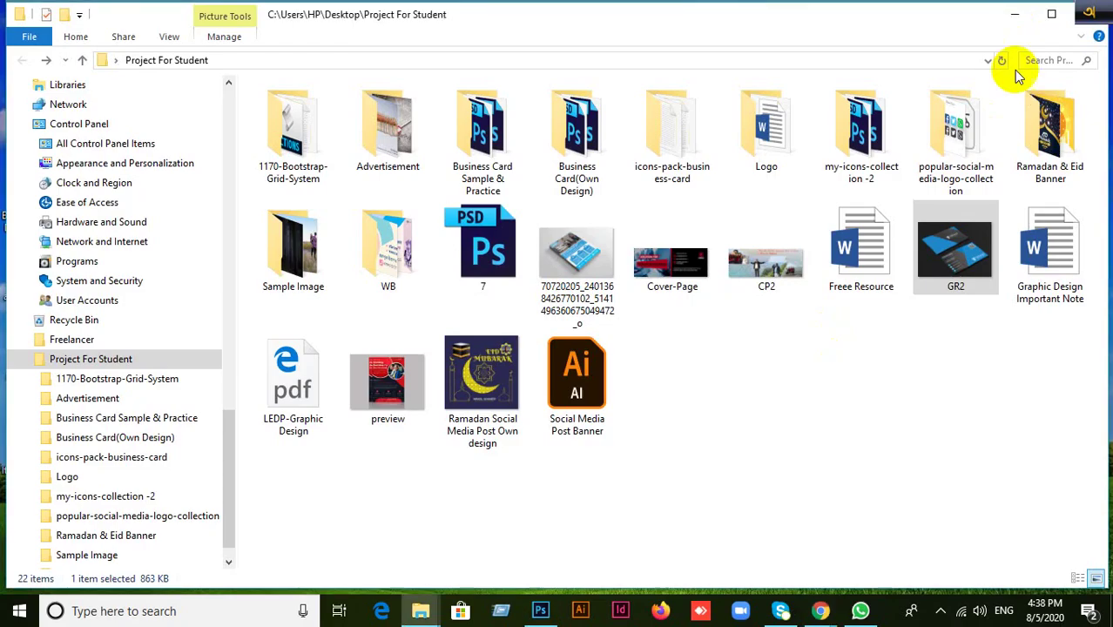
left_click(1017, 15)
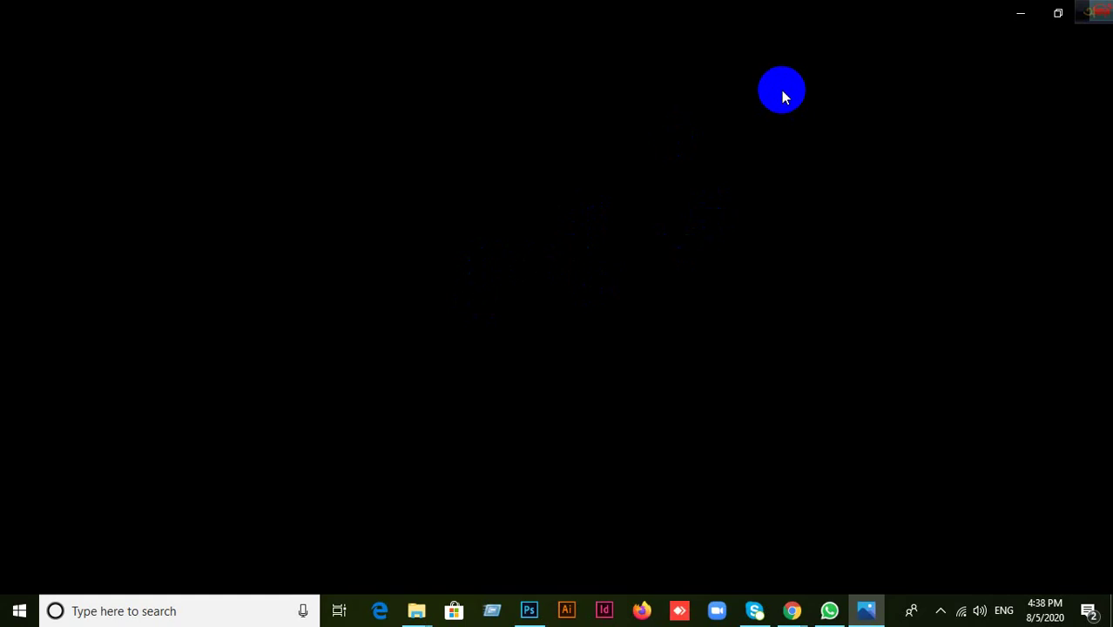
left_click(1021, 14)
left_click_drag(333, 361, 209, 68)
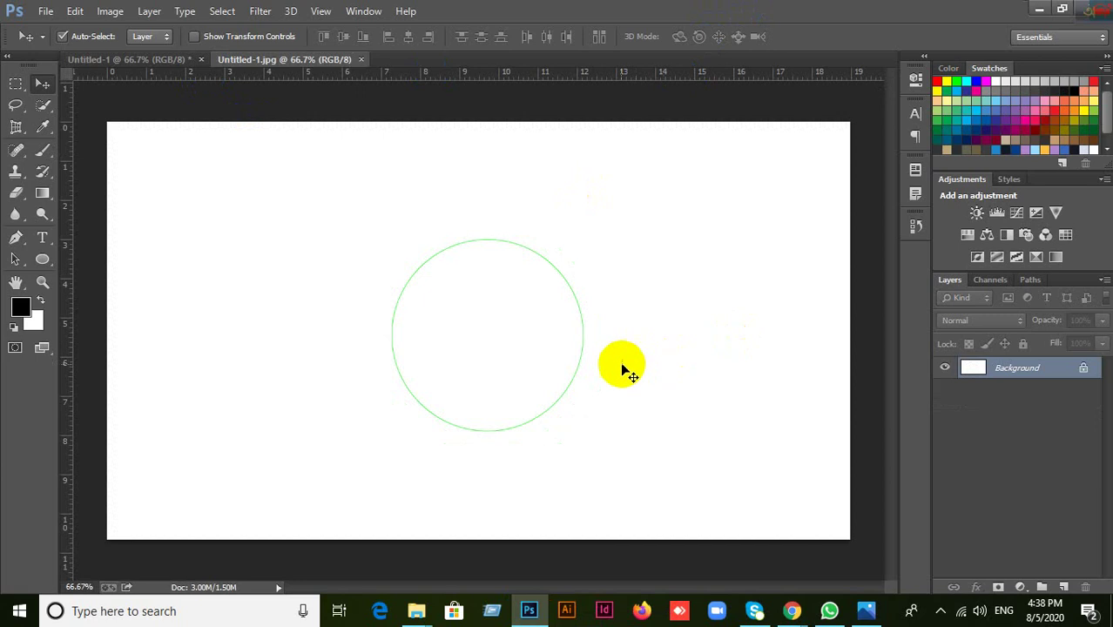
Step: Compare the layered Untitled-1 document with the flattened Untitled-1.jpg
left_click(150, 63)
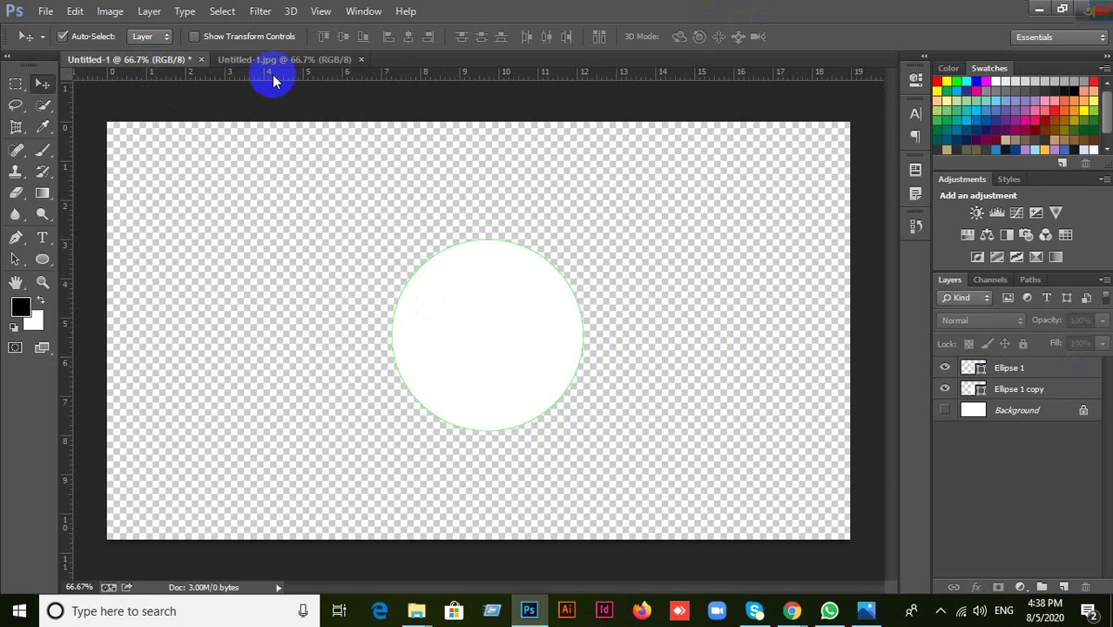
left_click(283, 61)
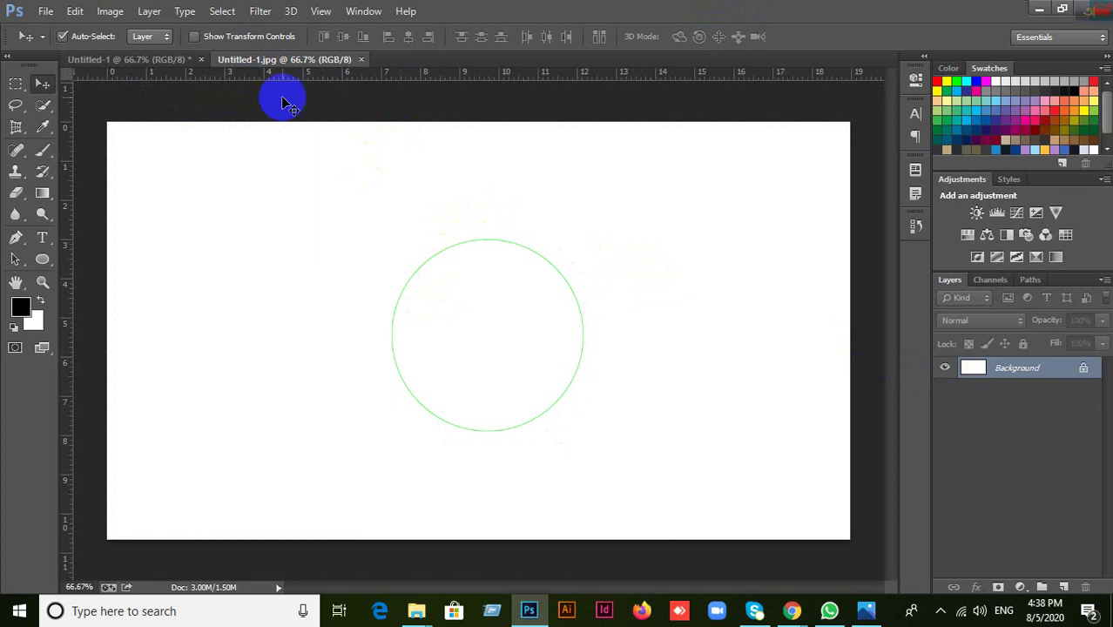
left_click(135, 59)
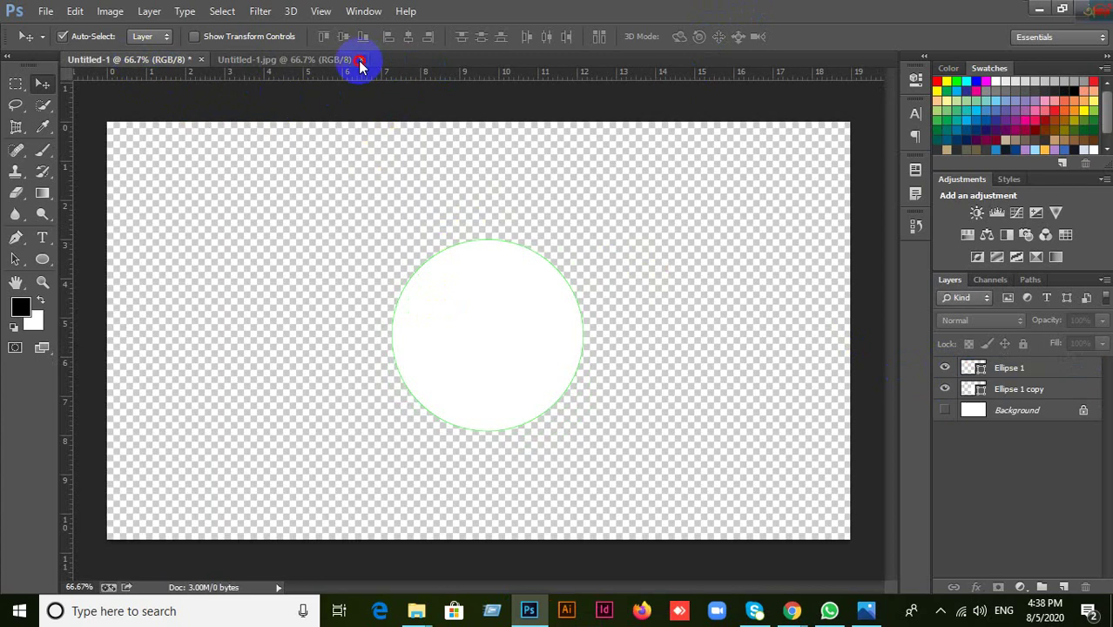
Step: Close Untitled-1.jpg and the layered Untitled-1 document without saving changes
left_click(358, 59)
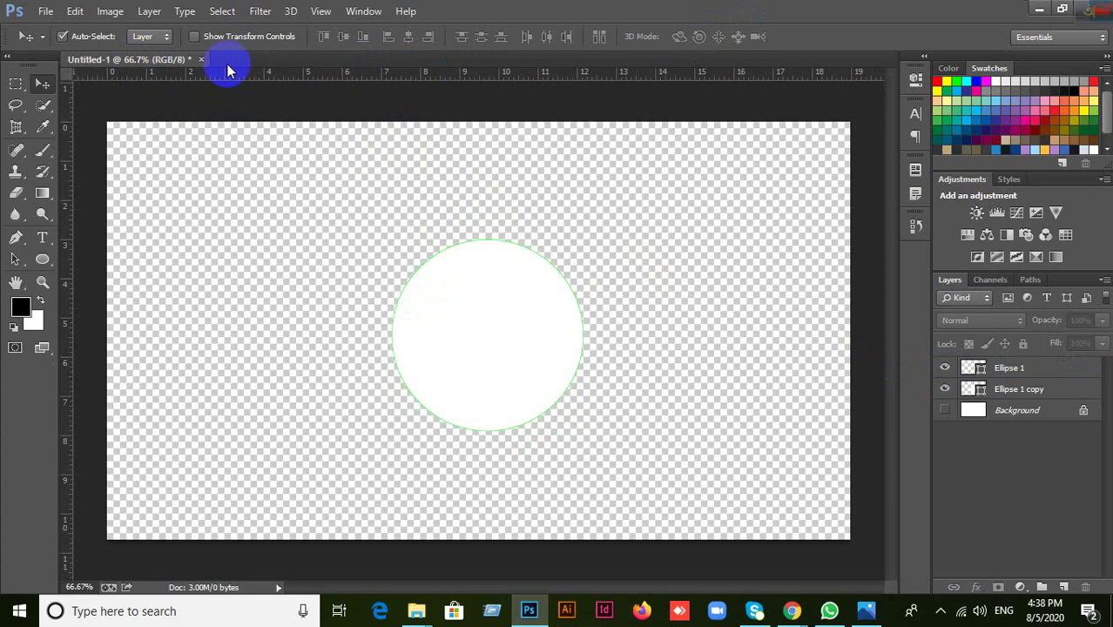
left_click(201, 59)
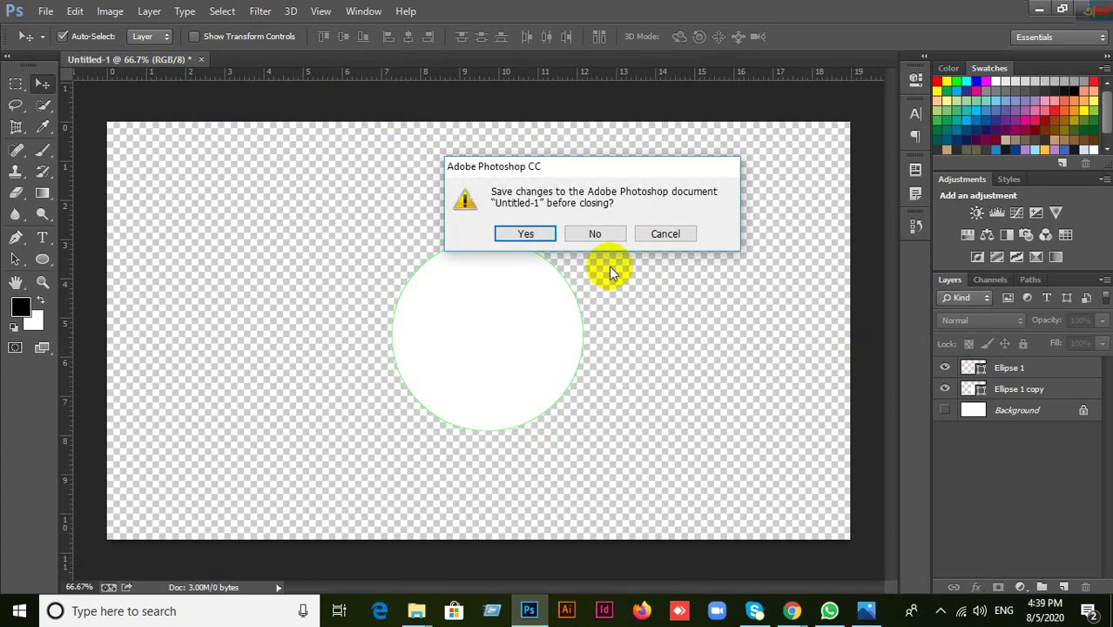
left_click(591, 232)
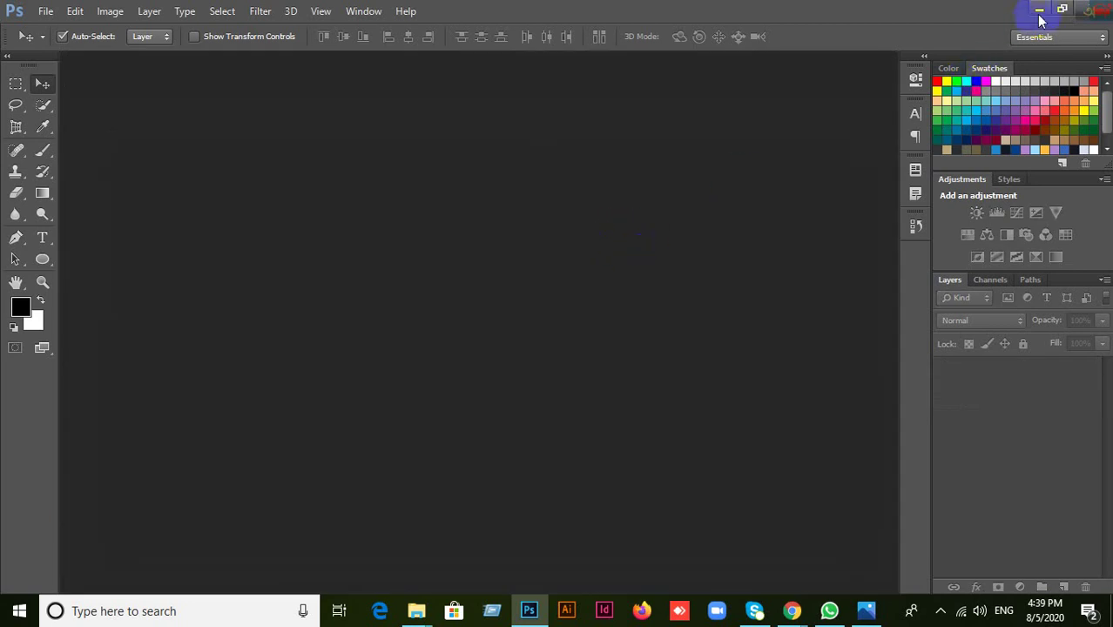
Step: Move the floating keyboard language bar away from the Photoshop window controls
left_click(1070, 14)
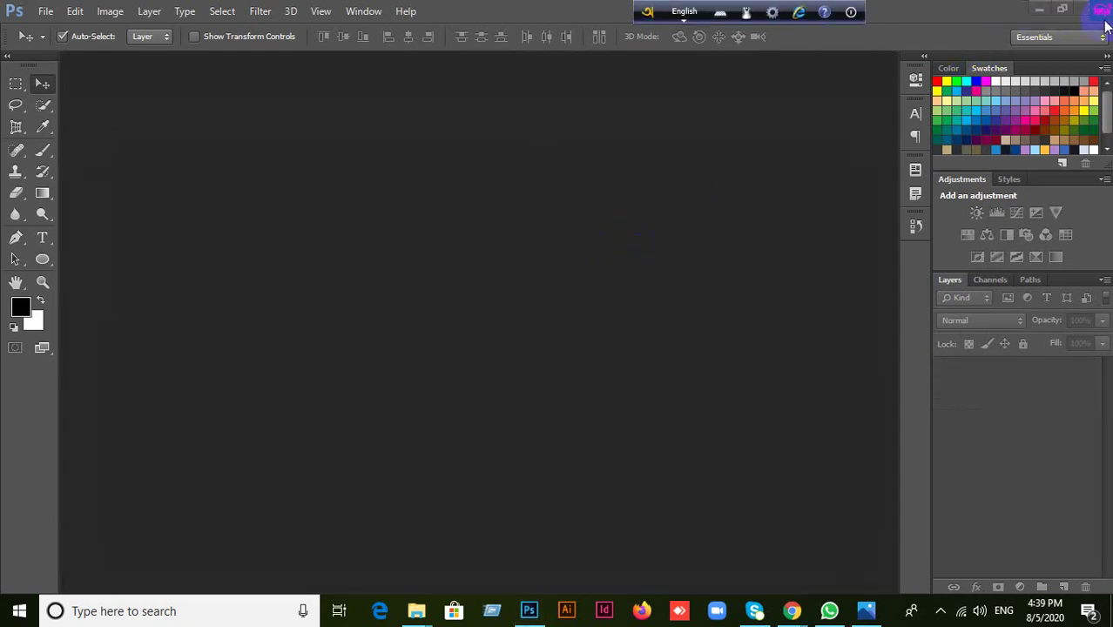
left_click(790, 12)
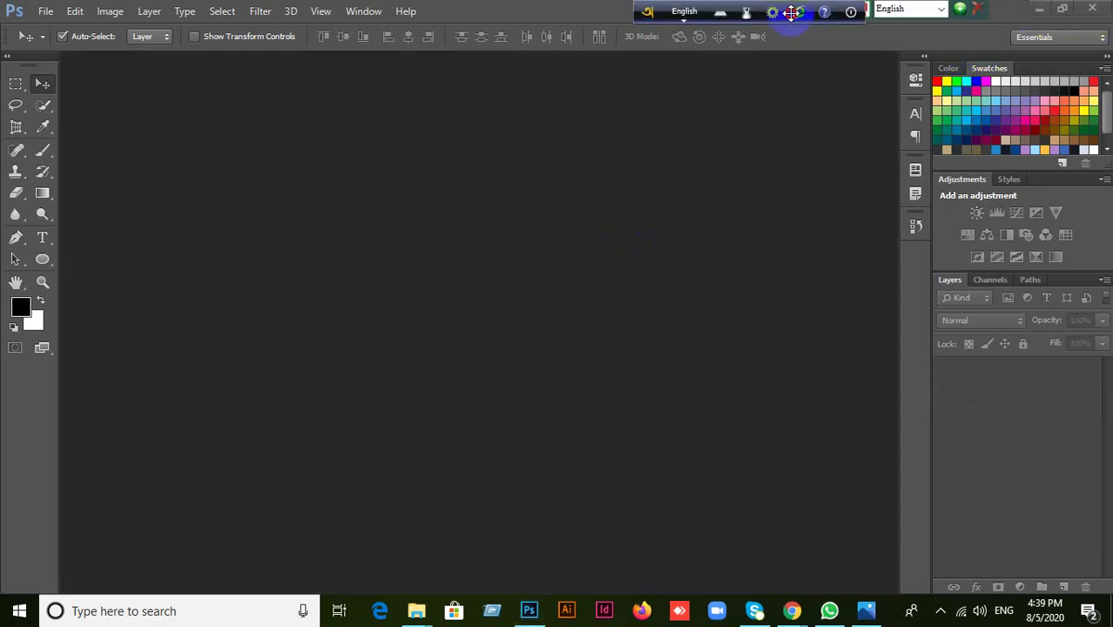
left_click(647, 12)
left_click_drag(762, 15, 520, 15)
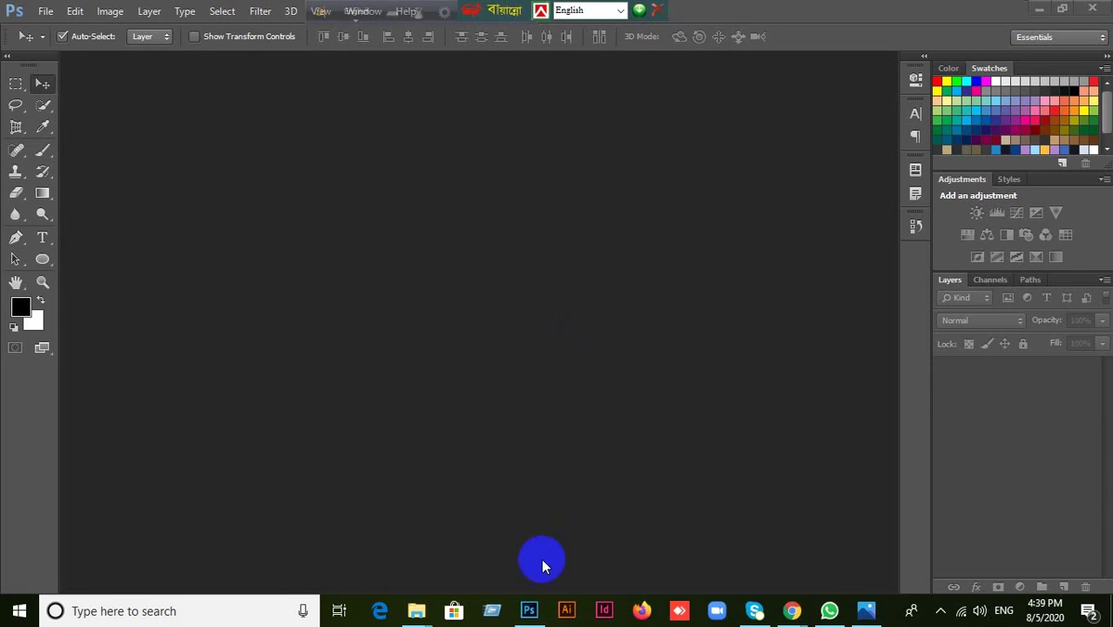
left_click(532, 612)
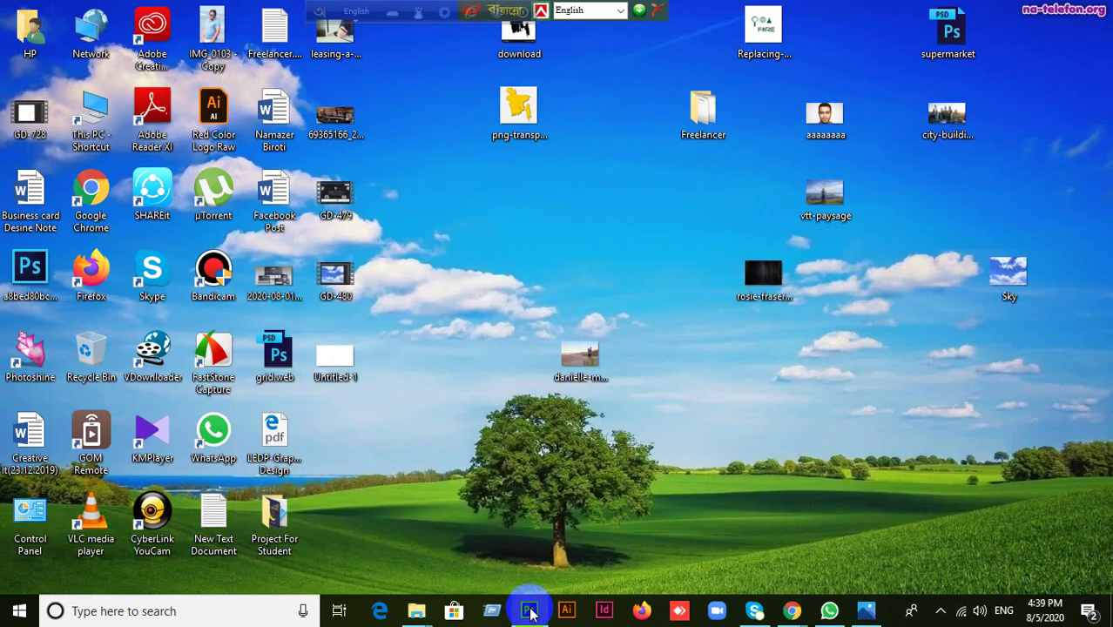
left_click(531, 611)
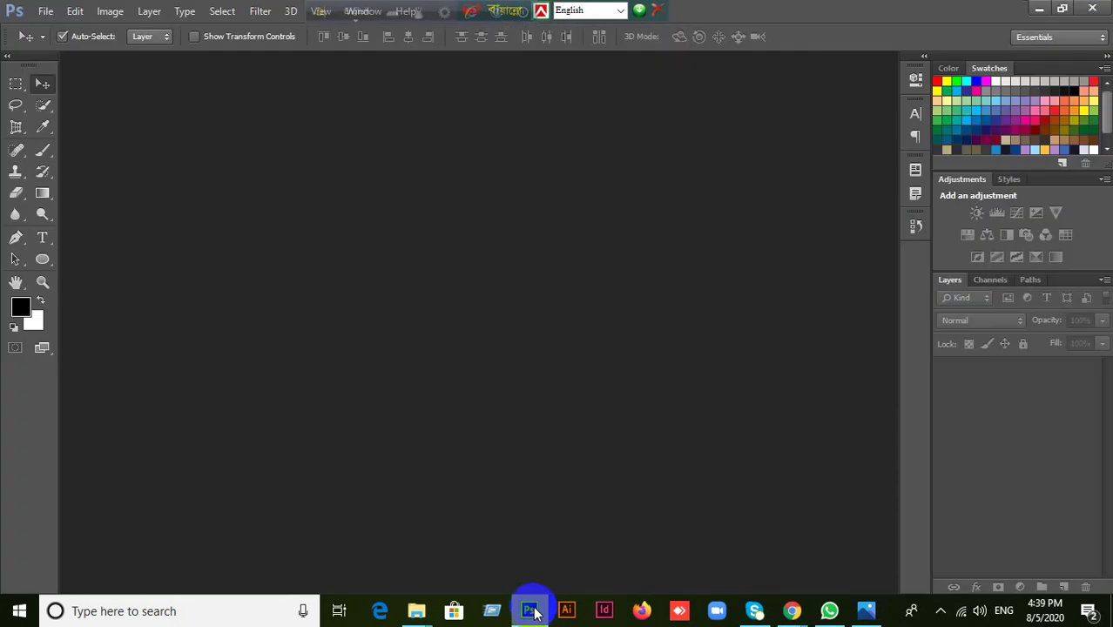
left_click(533, 611)
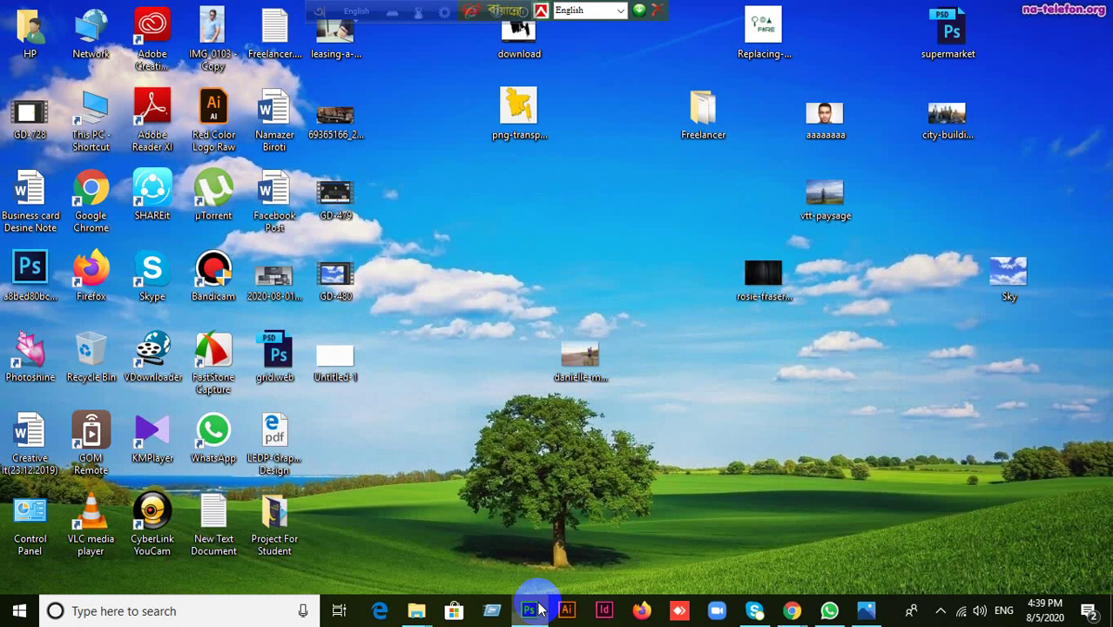
left_click(533, 611)
left_click(535, 610)
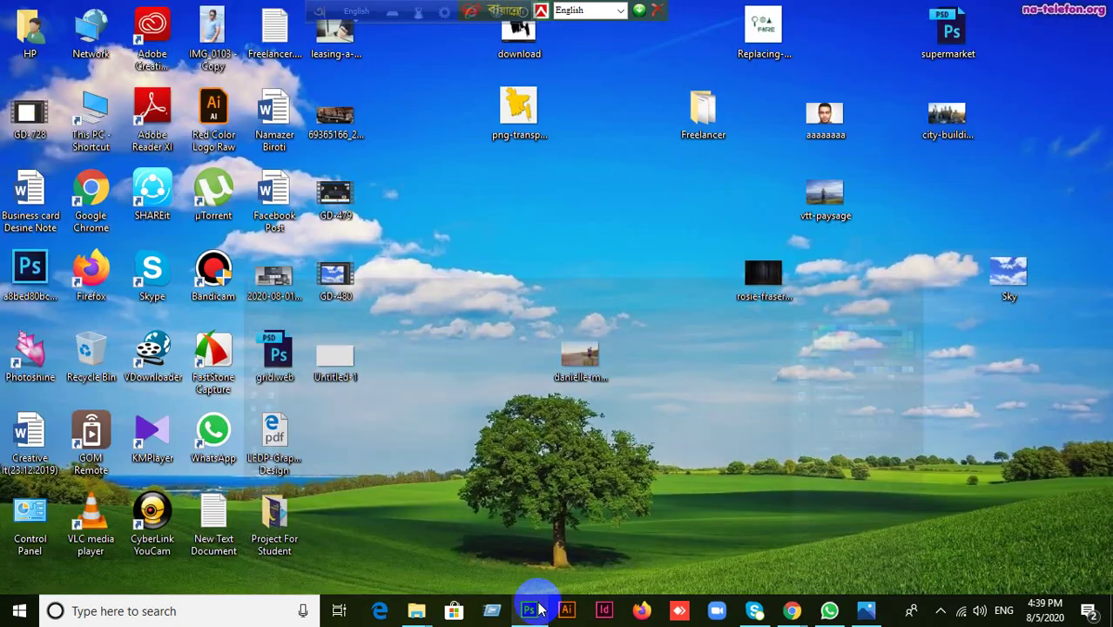
left_click(538, 609)
left_click(533, 610)
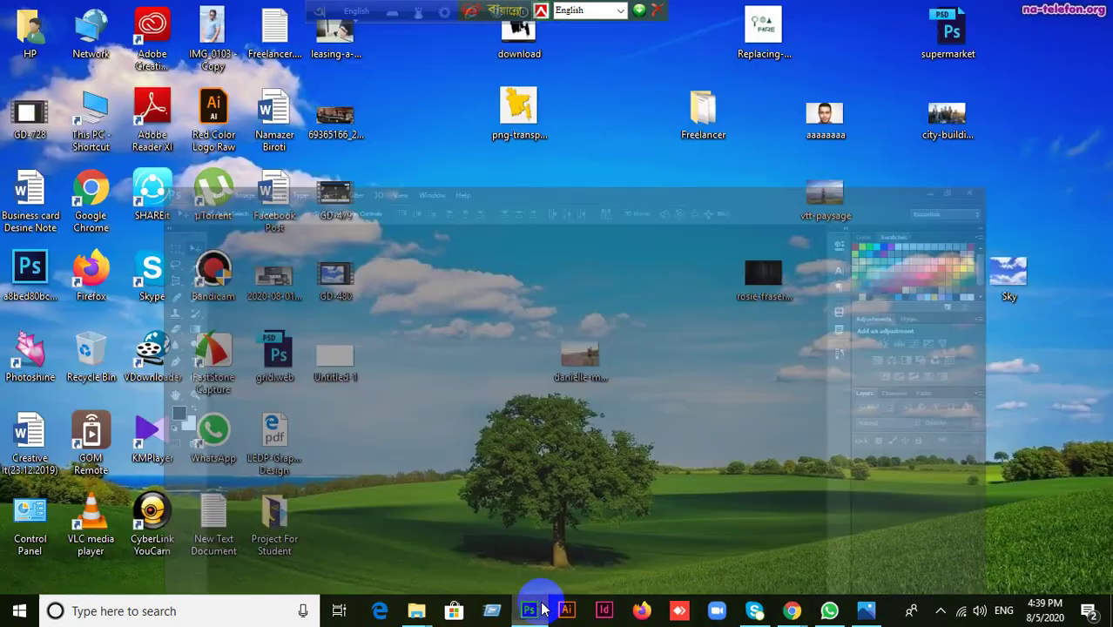
left_click(533, 609)
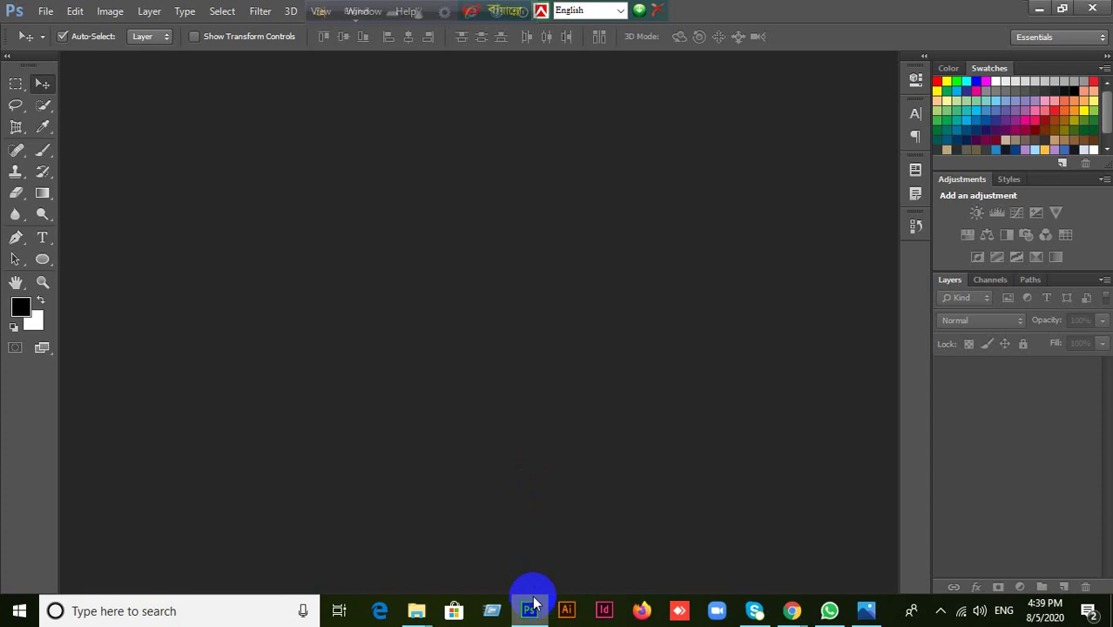
Step: Start creating a new document
left_click(45, 11)
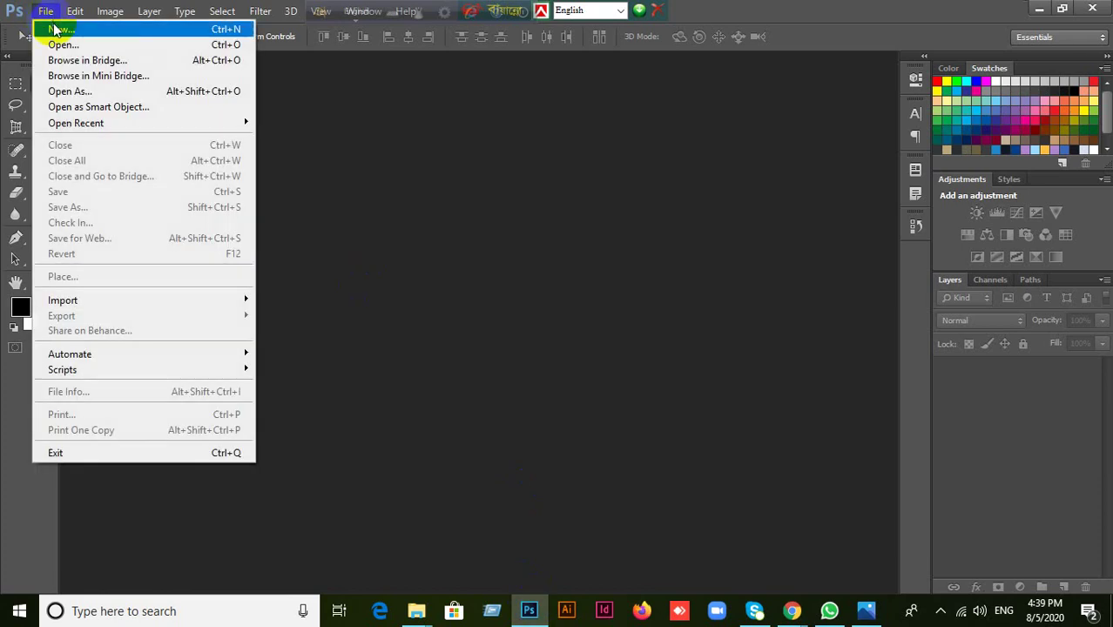
Step: Create a new document 1366 pixels wide and 768 pixels high
left_click(52, 30)
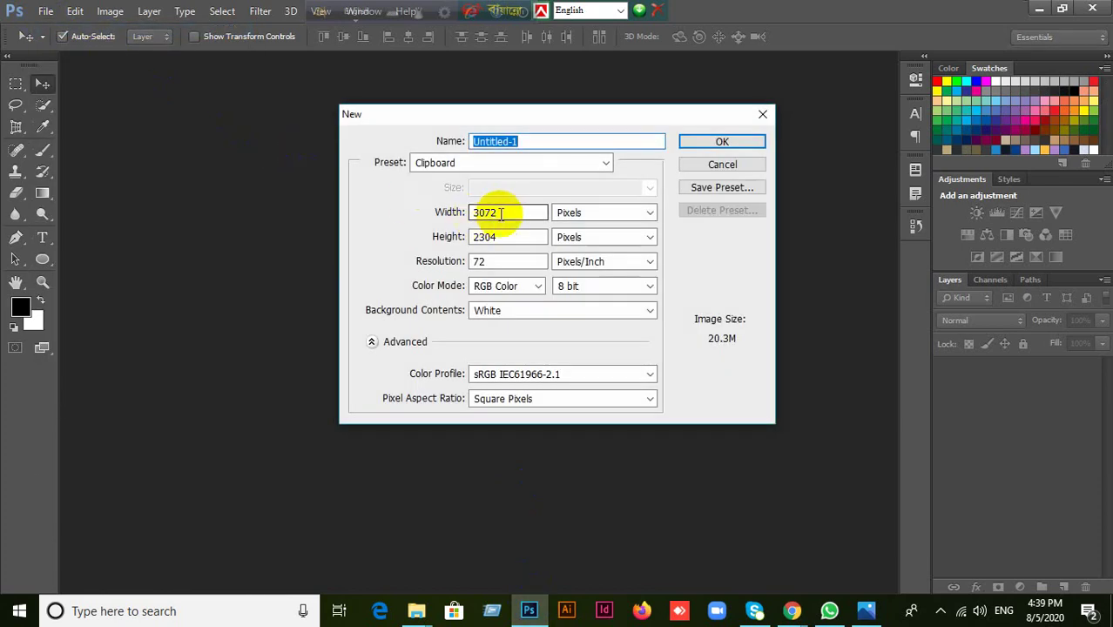
left_click_drag(497, 216, 442, 211)
type("1366")
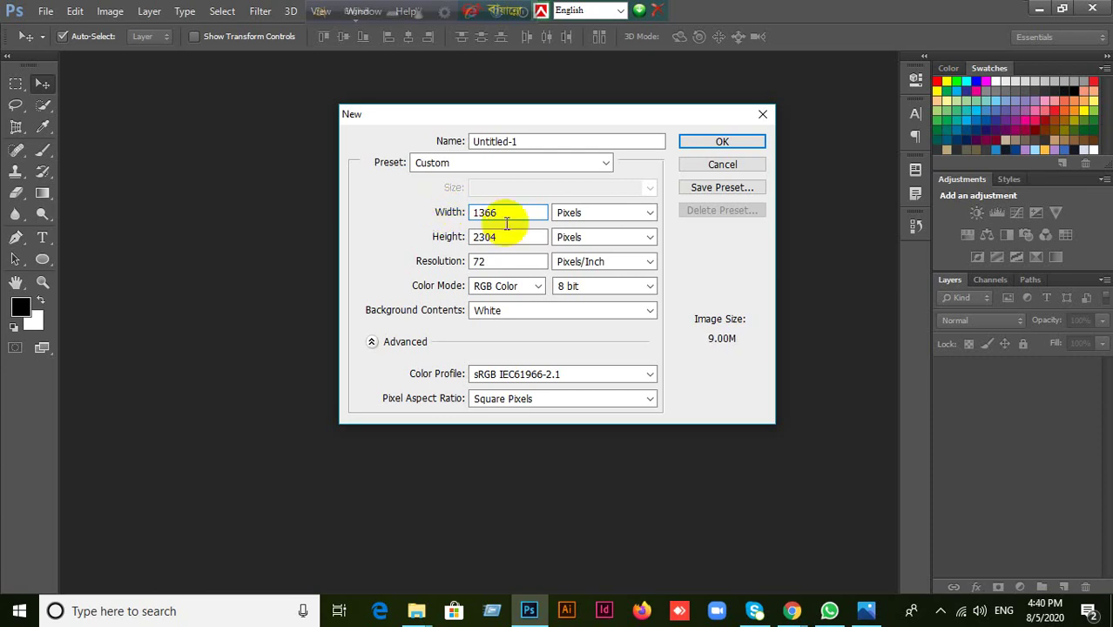
left_click(450, 240)
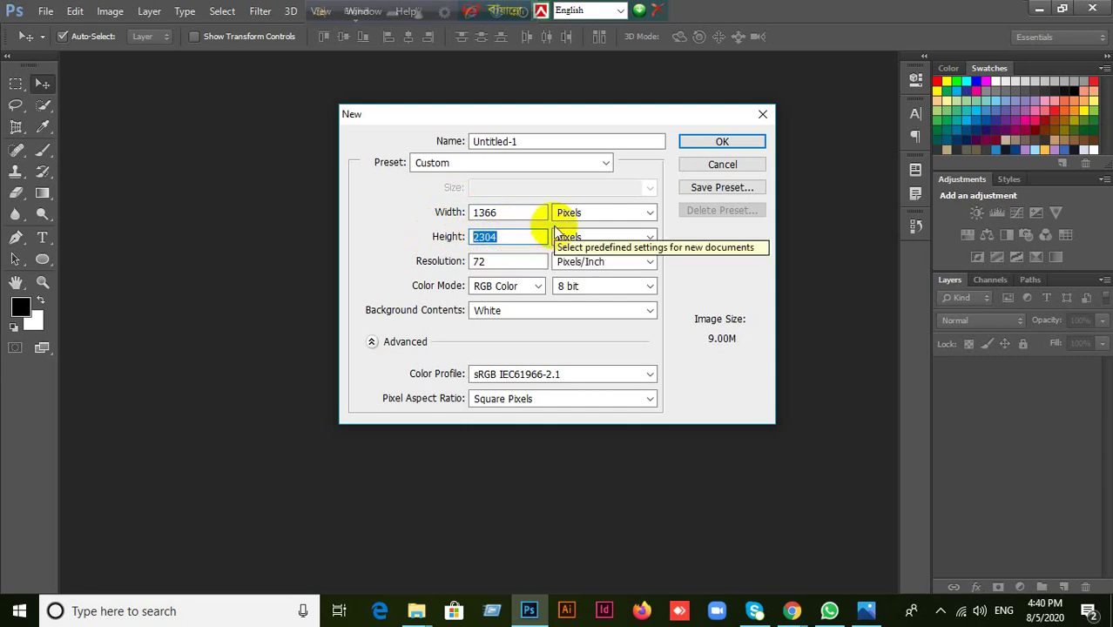
type("768")
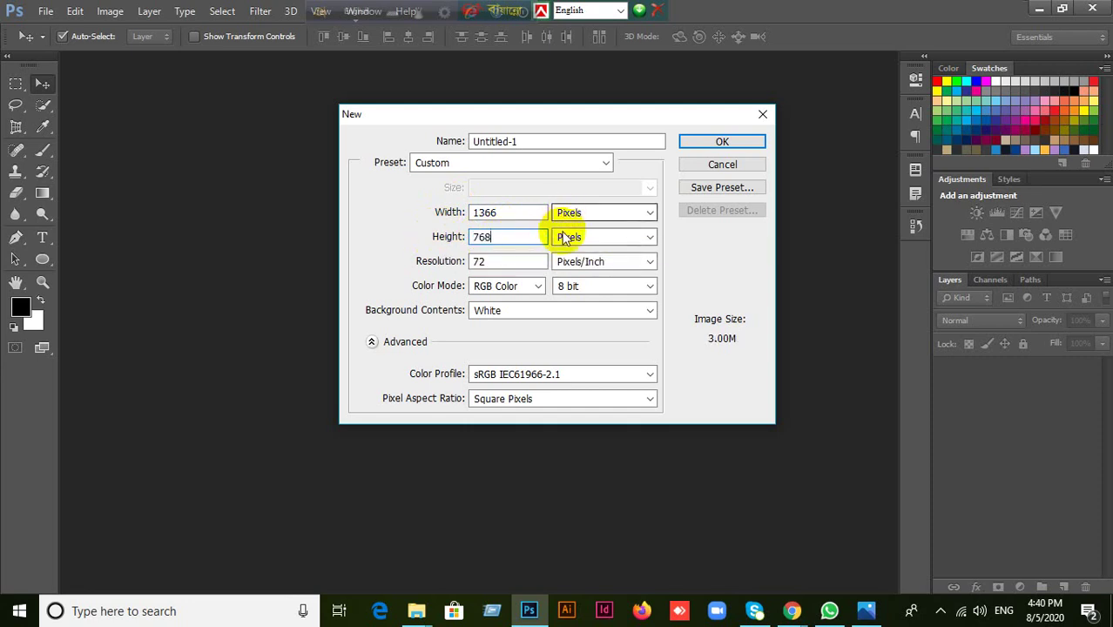
left_click(708, 143)
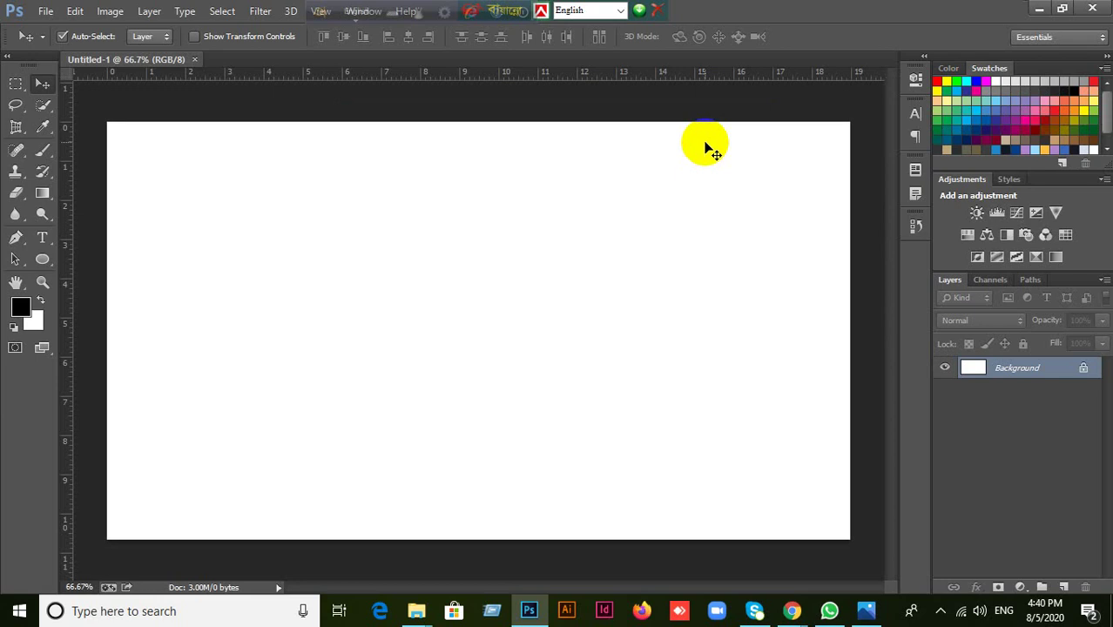
Step: Draw an unfilled circle about 408 px in diameter with a 1 pt green outline near the middle of the canvas
left_click(44, 260)
left_click(99, 287)
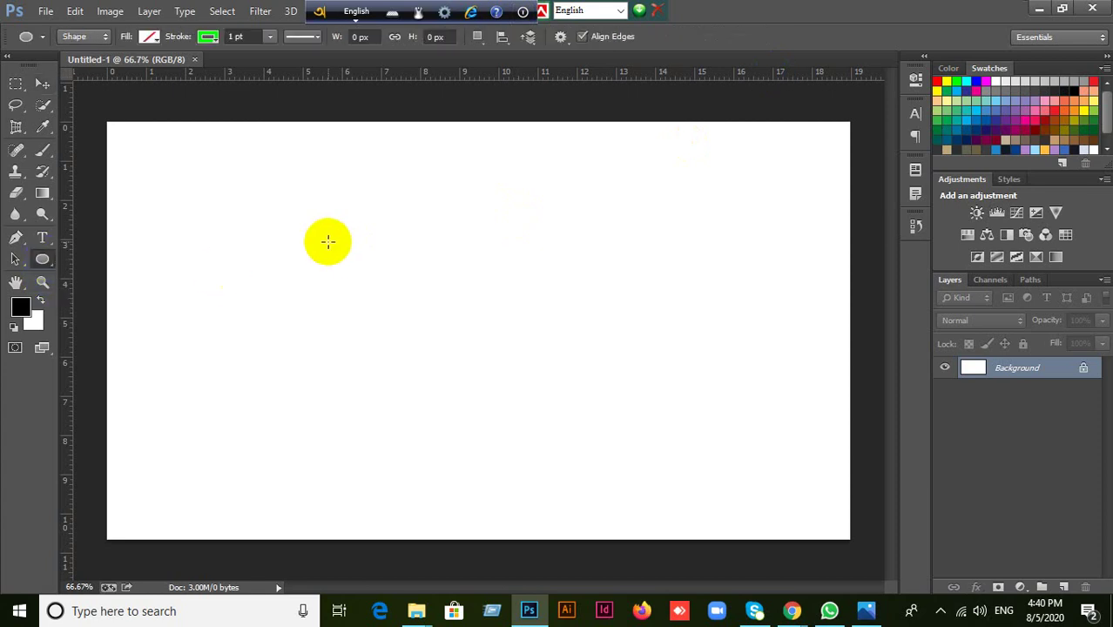
left_click_drag(336, 232, 621, 454)
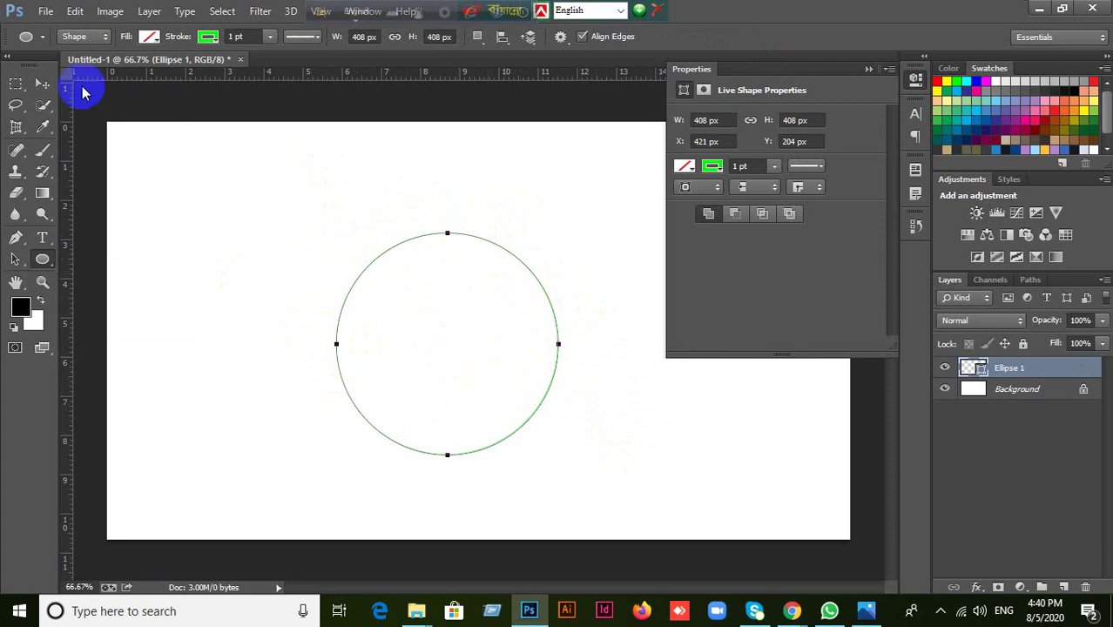
left_click(45, 11)
left_click(48, 27)
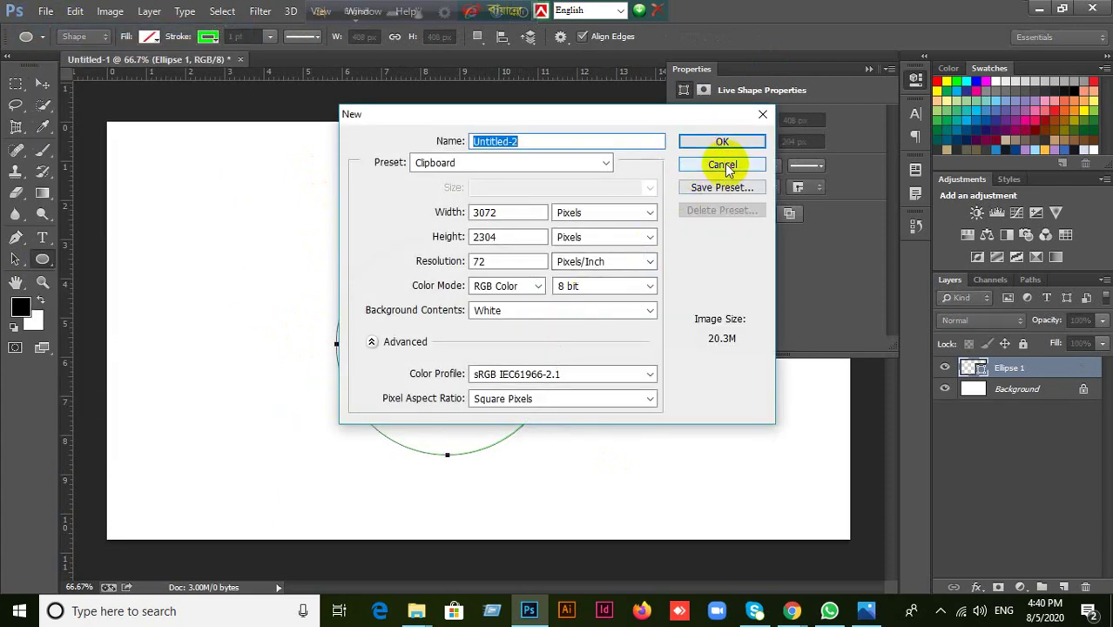
left_click(721, 164)
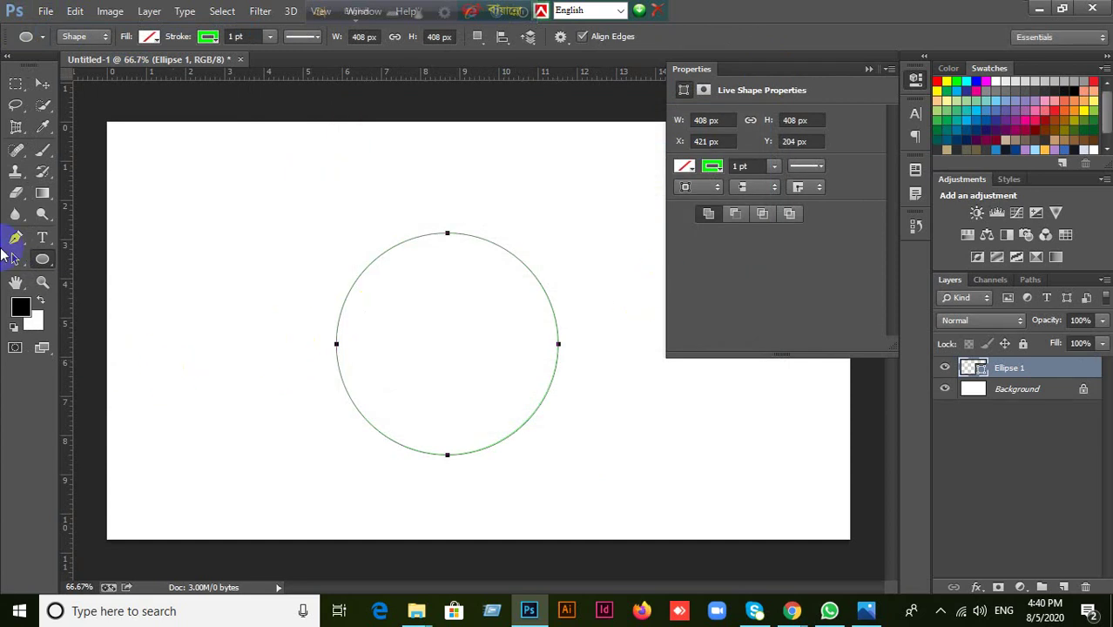
Step: Close the document containing the green circle and collapse the Properties panel
left_click(42, 85)
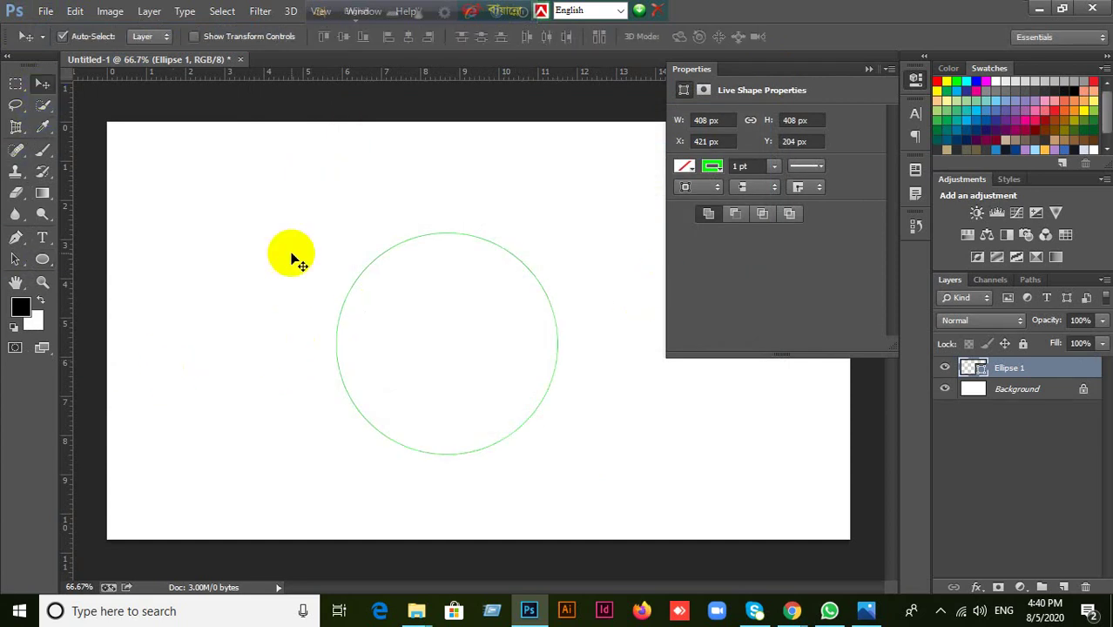
left_click(250, 59)
left_click(597, 231)
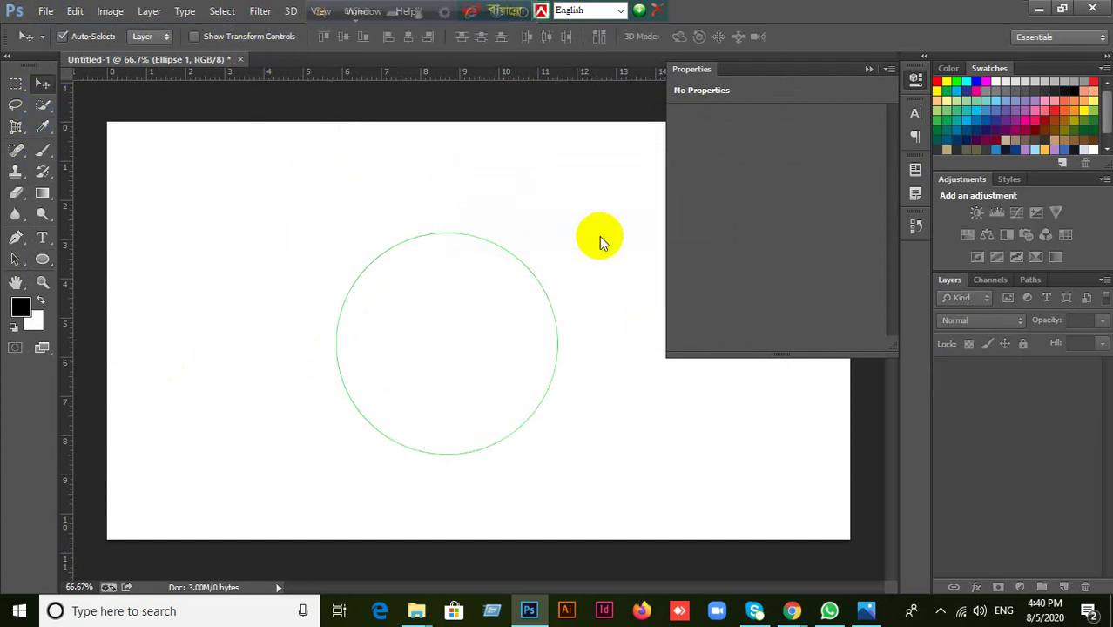
left_click(866, 69)
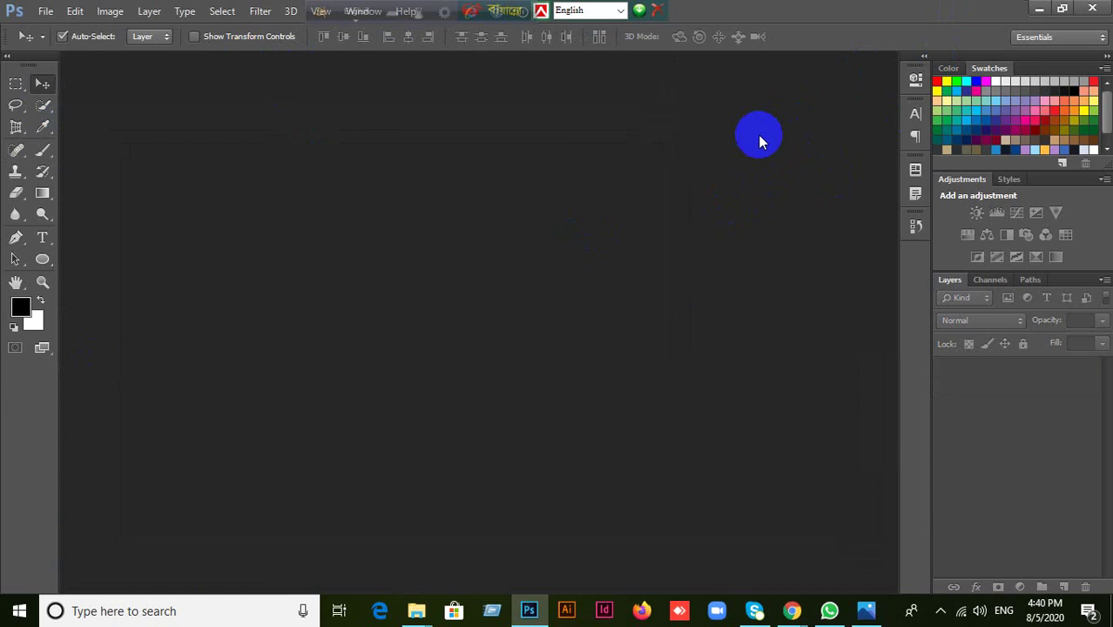
Step: Switch to the Google Meet call in Chrome, admit the waiting participant, and return to Photoshop
left_click(1036, 9)
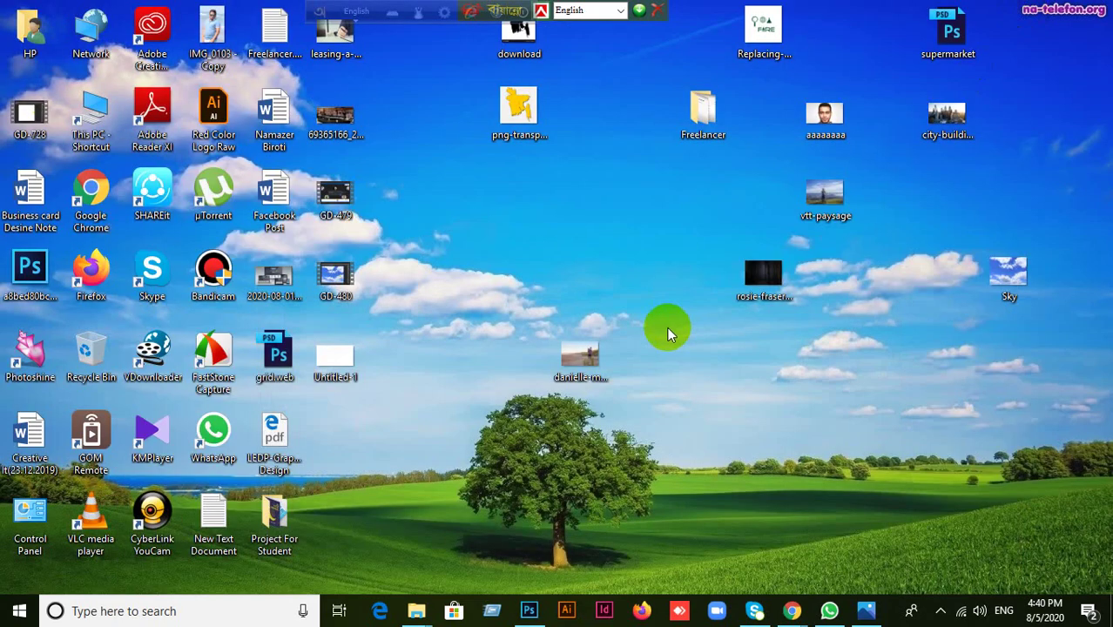
left_click(696, 338)
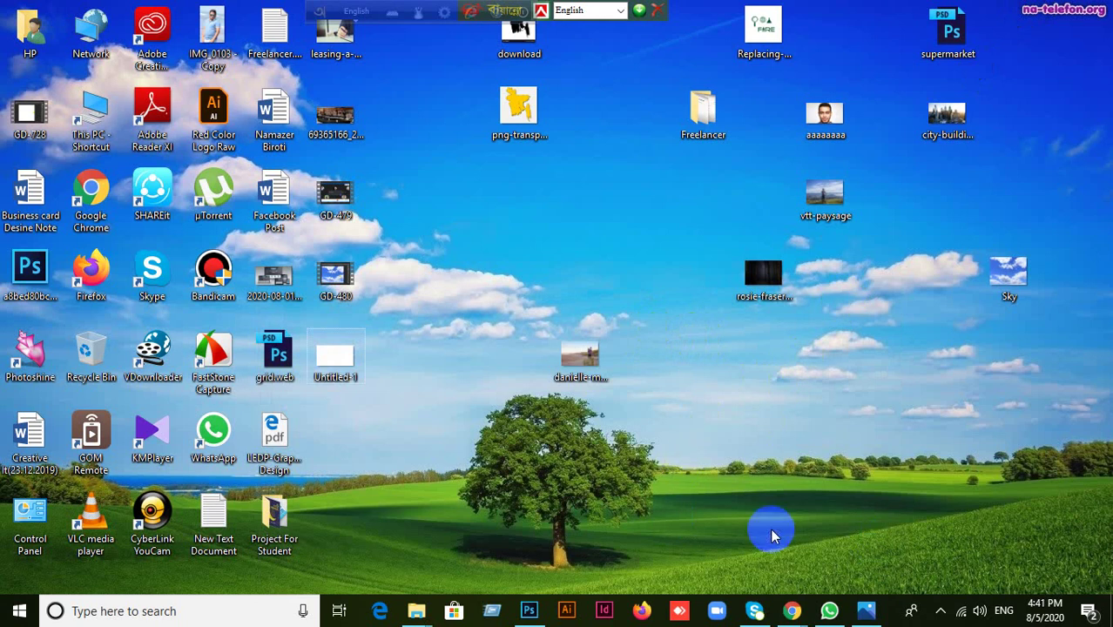
mouse_move(790, 607)
left_click(754, 585)
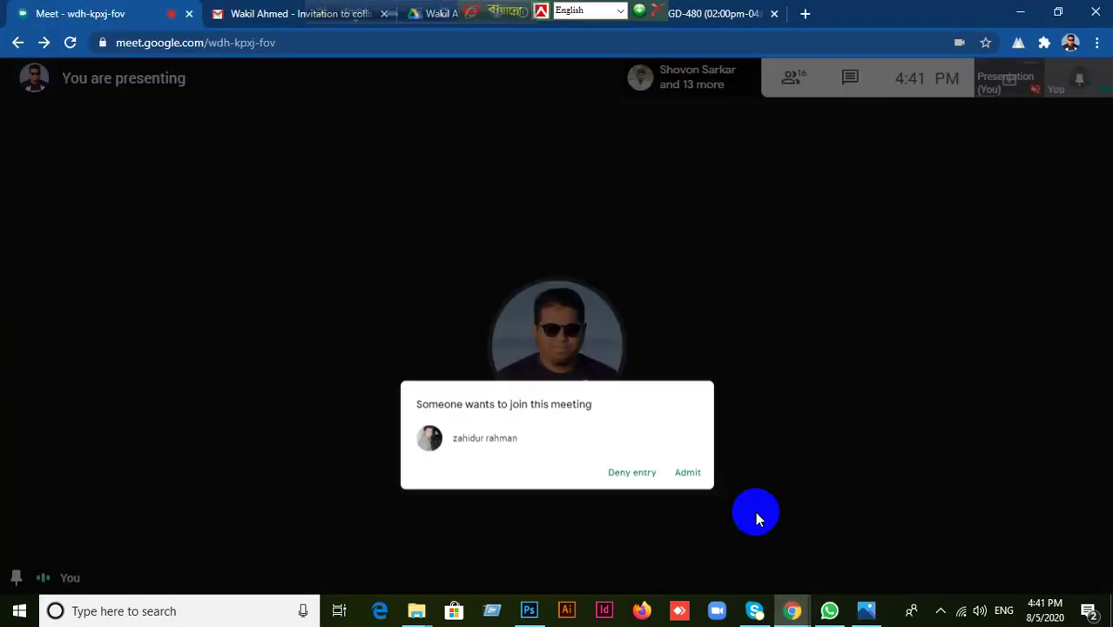
left_click(718, 378)
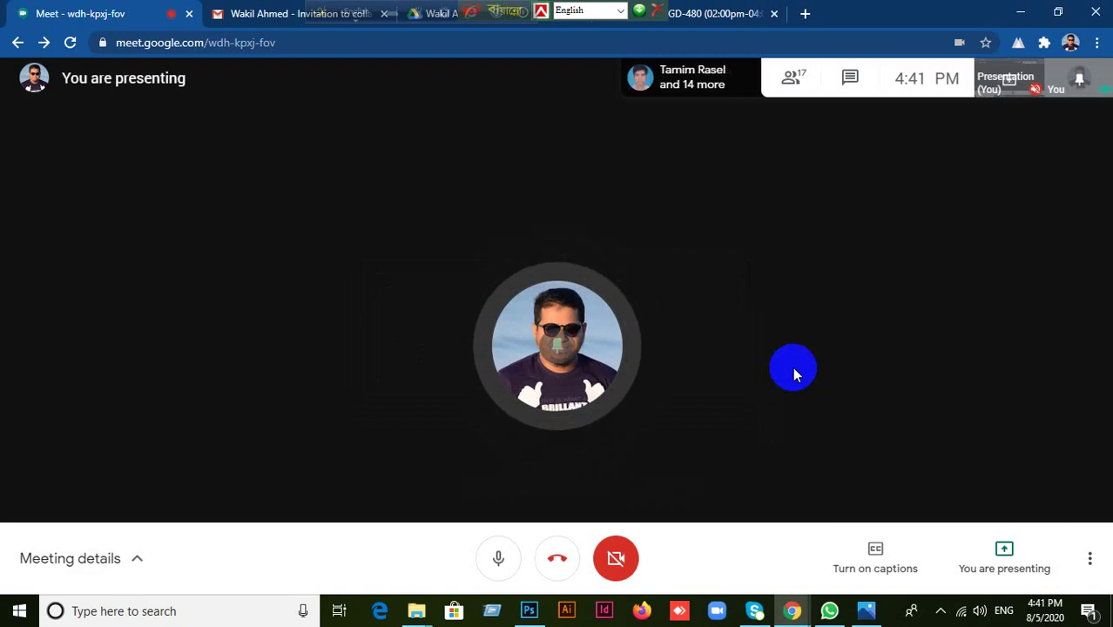
left_click(1020, 12)
mouse_move(788, 614)
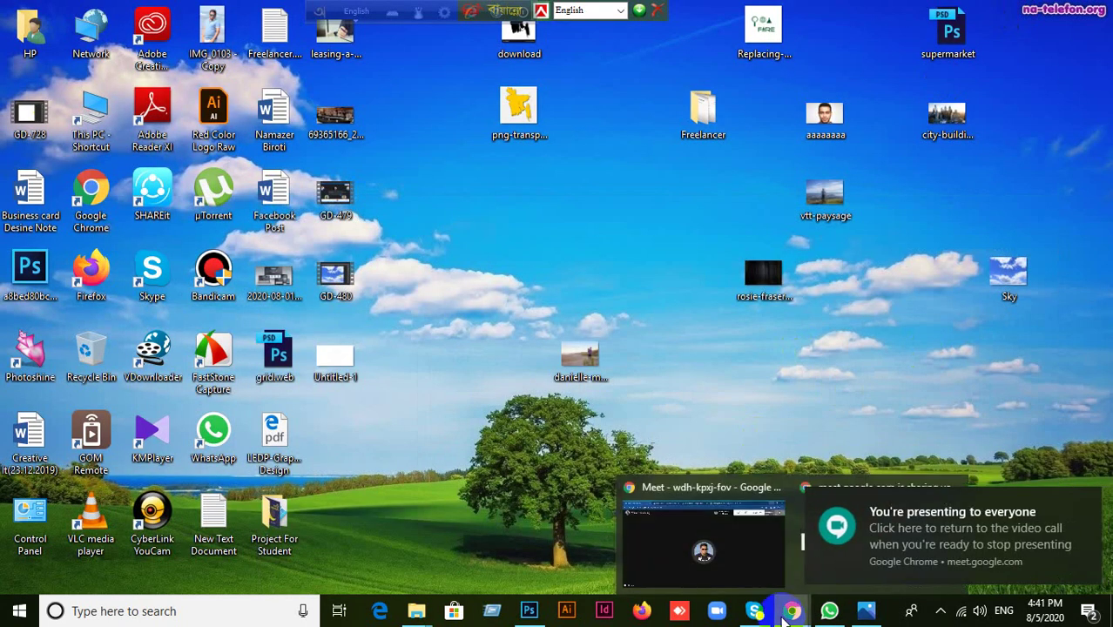
left_click(683, 553)
left_click(530, 610)
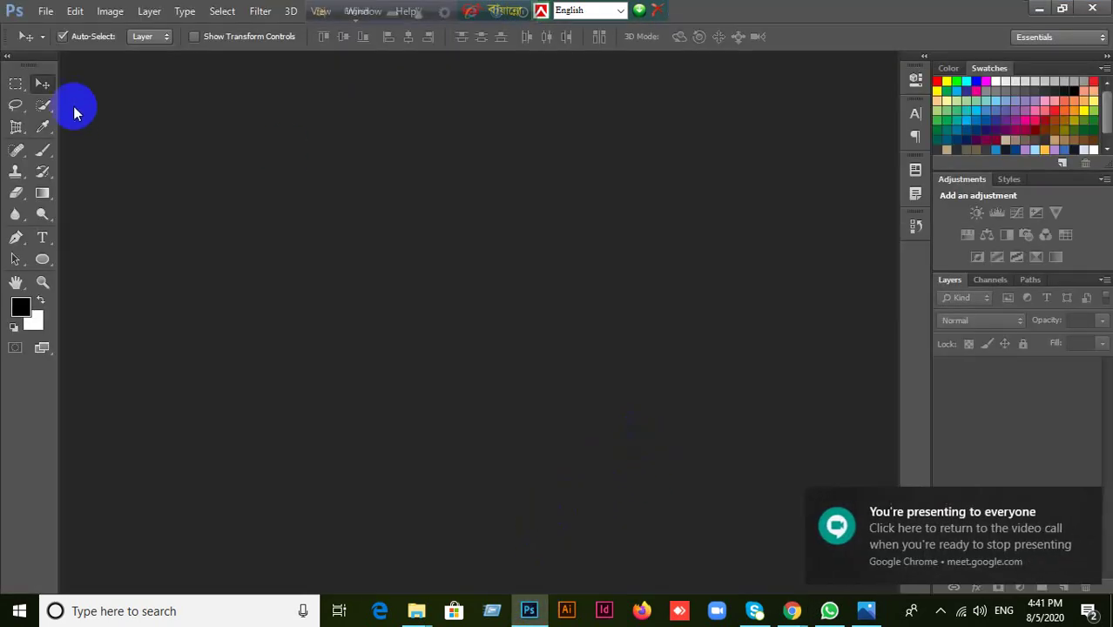
Step: Create a new RGB Color document 1366 pixels wide and 768 pixels high
left_click(45, 10)
left_click(54, 30)
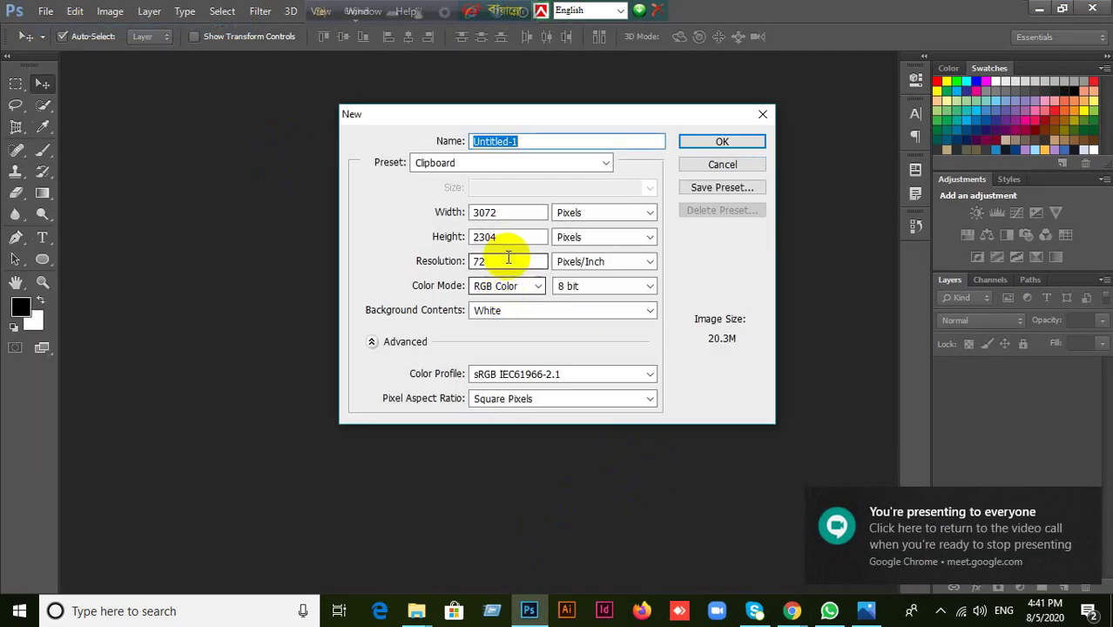
left_click(438, 212)
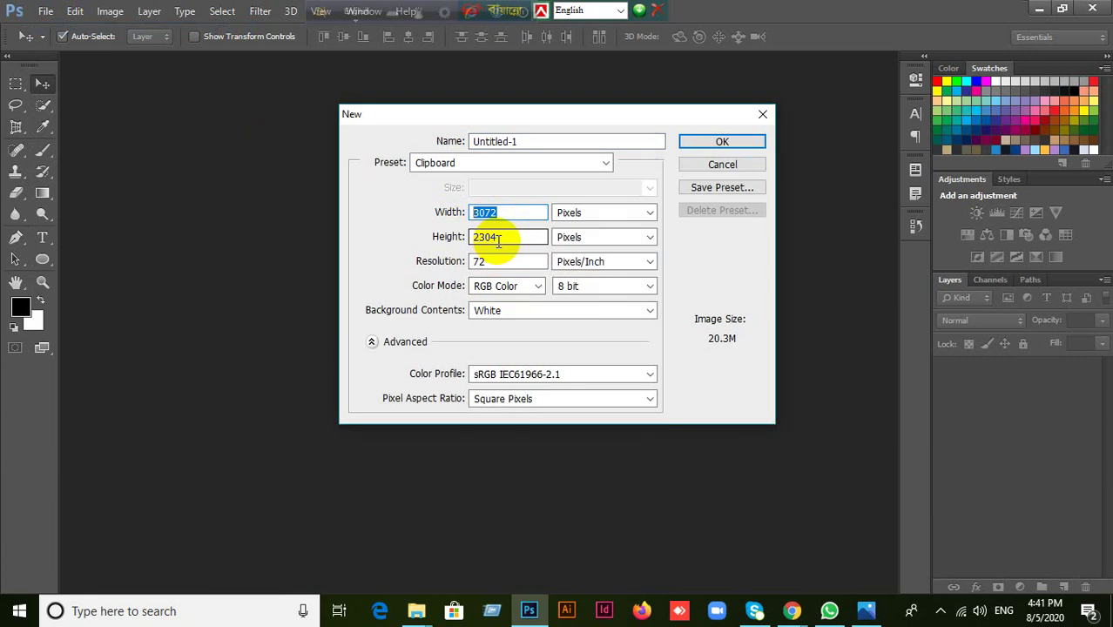
type("1366")
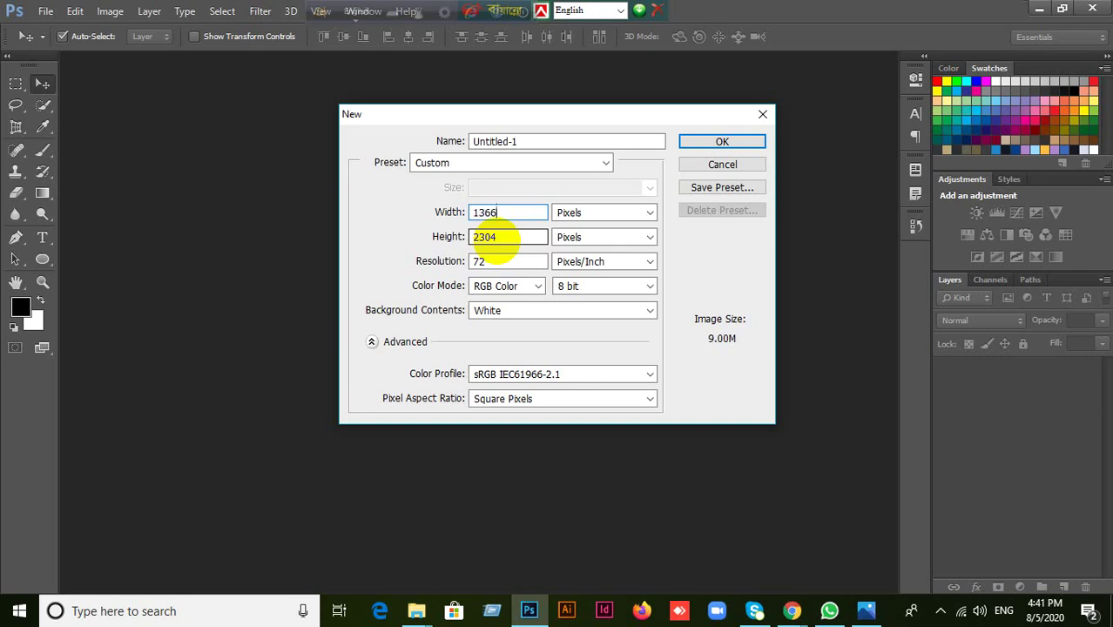
key("Tab")
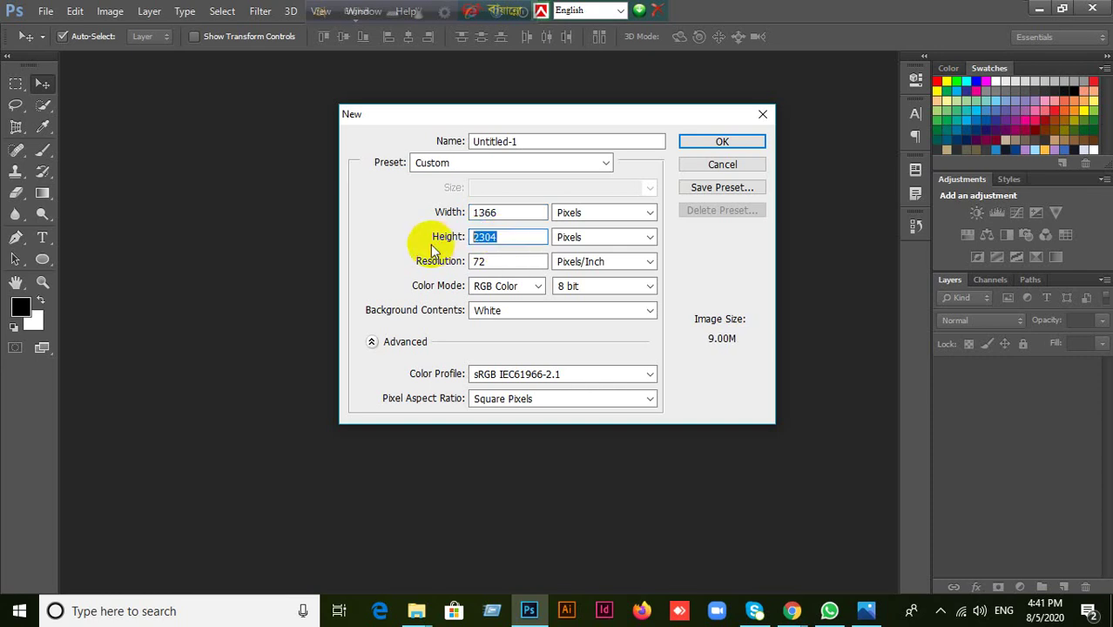
type("768")
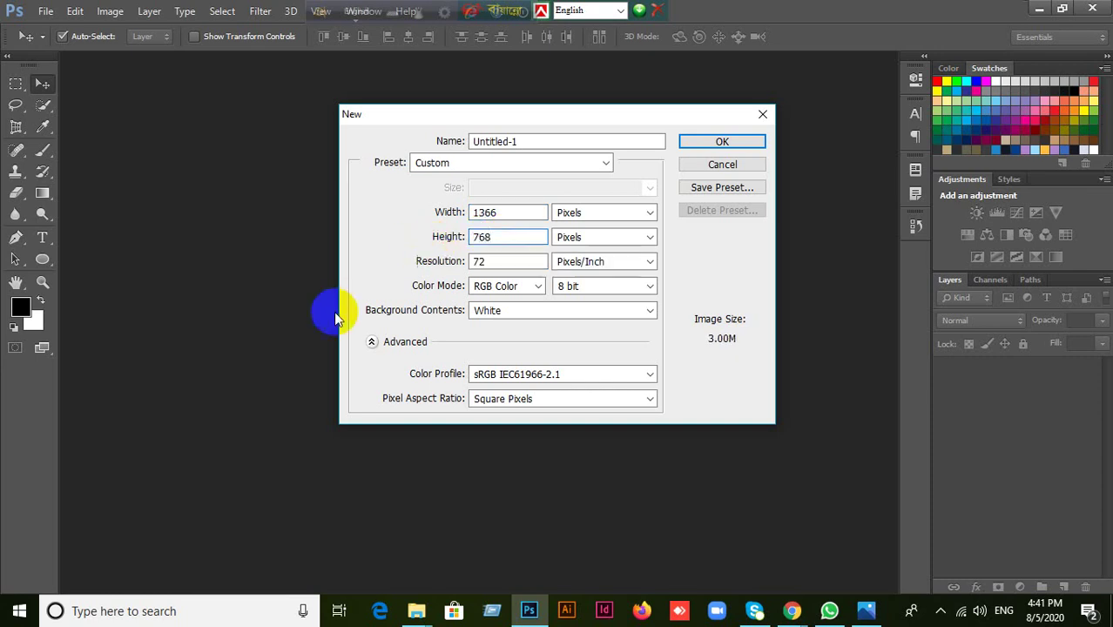
left_click(537, 287)
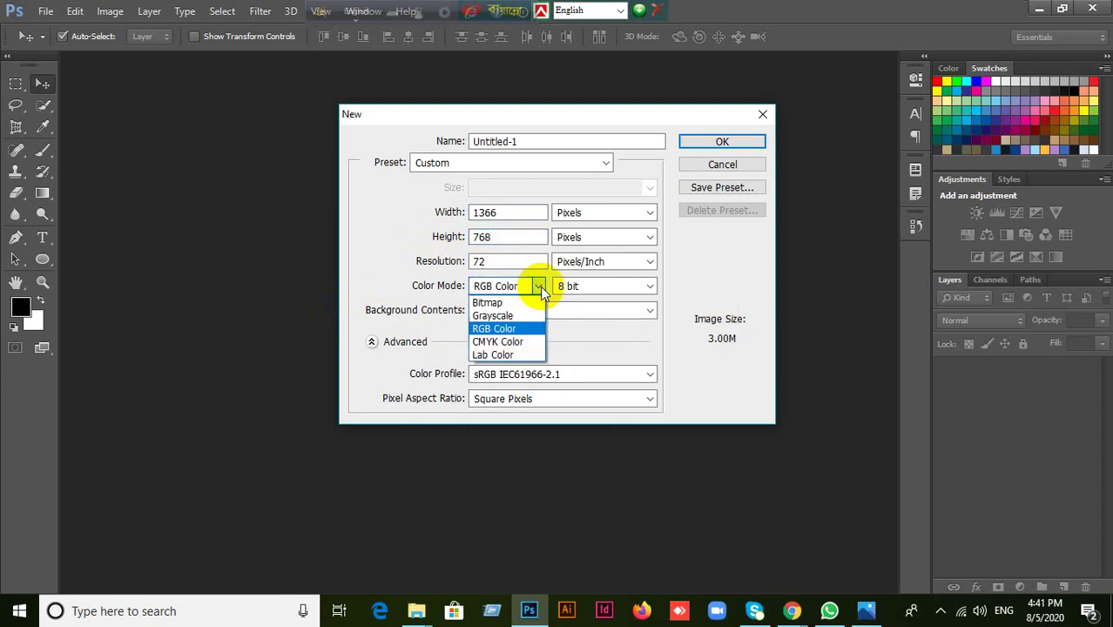
left_click(540, 290)
left_click(719, 143)
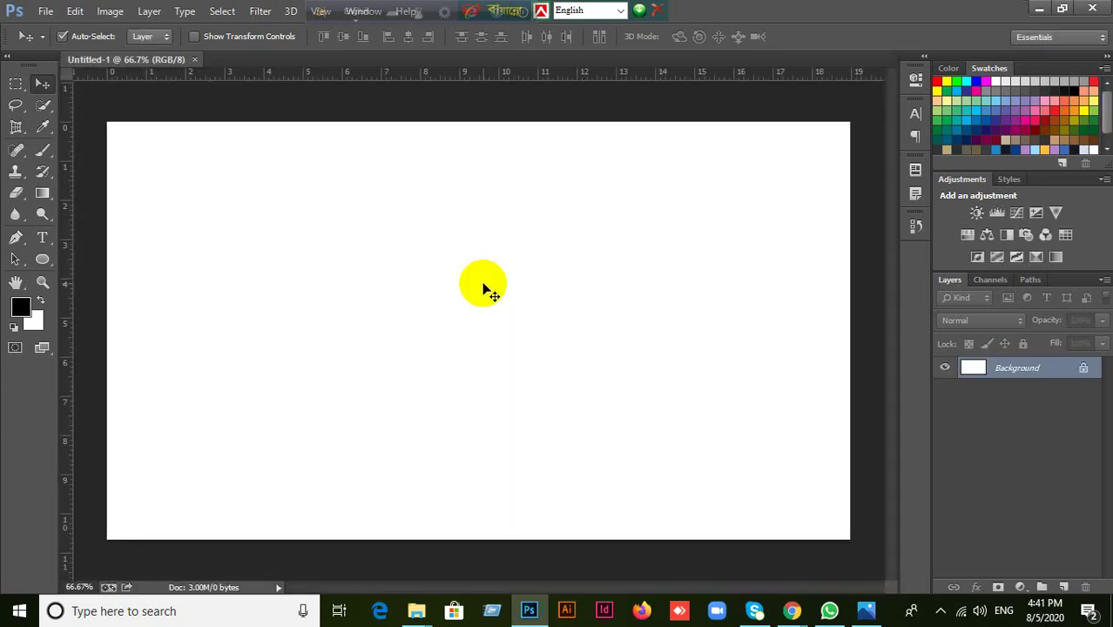
Step: Add the text "MINISHOP" as a text layer in the left half of the canvas
key("ctrl+minus")
key("ctrl+minus")
key("ctrl+0")
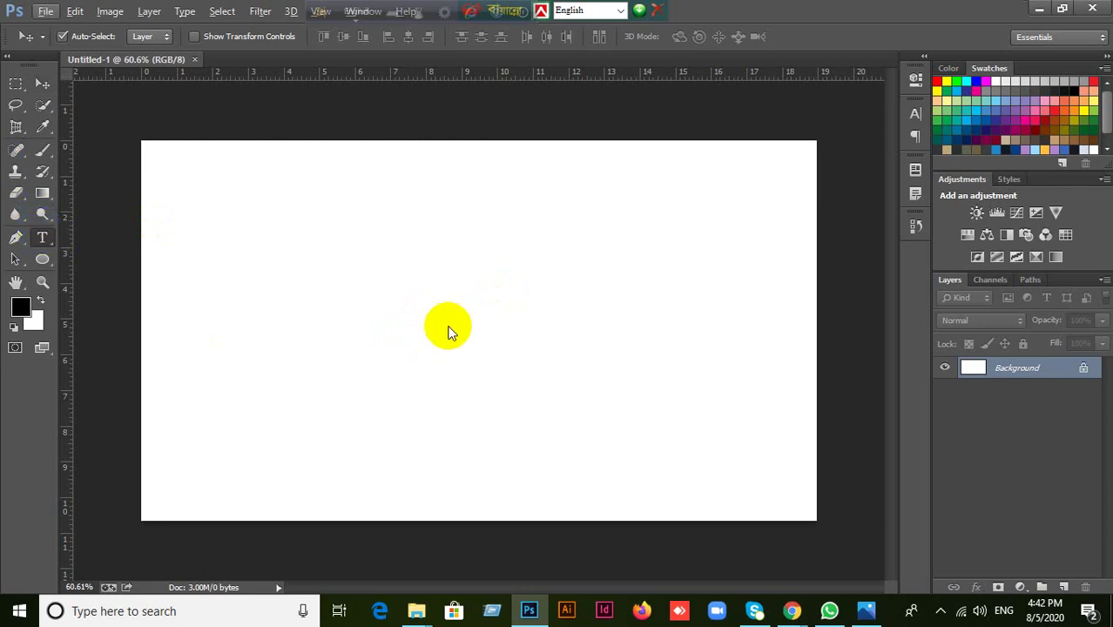
key("t")
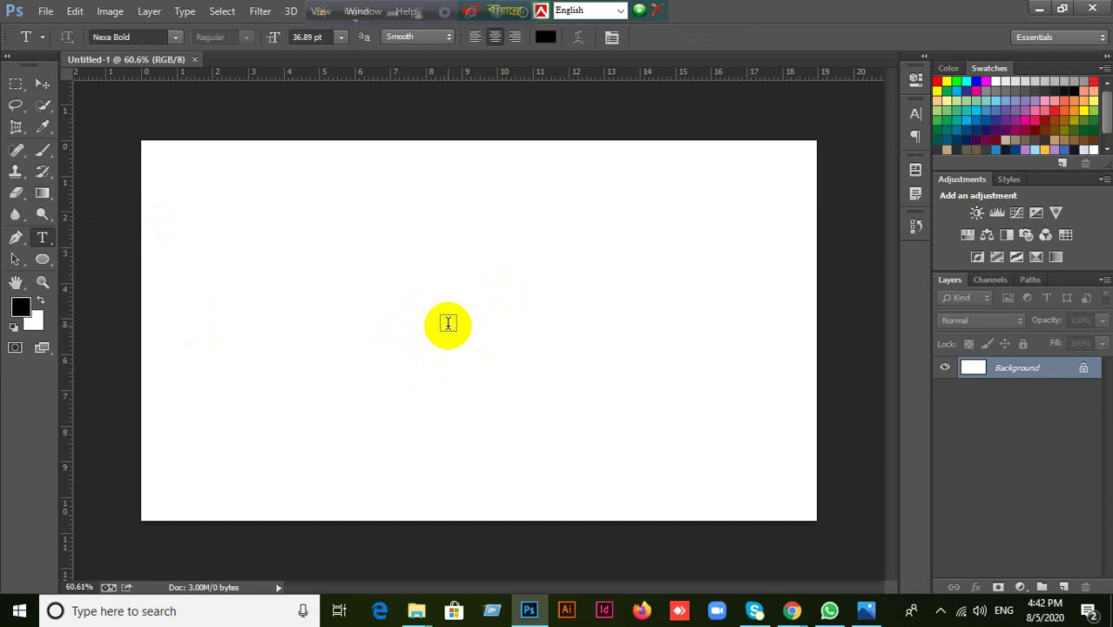
left_click(372, 303)
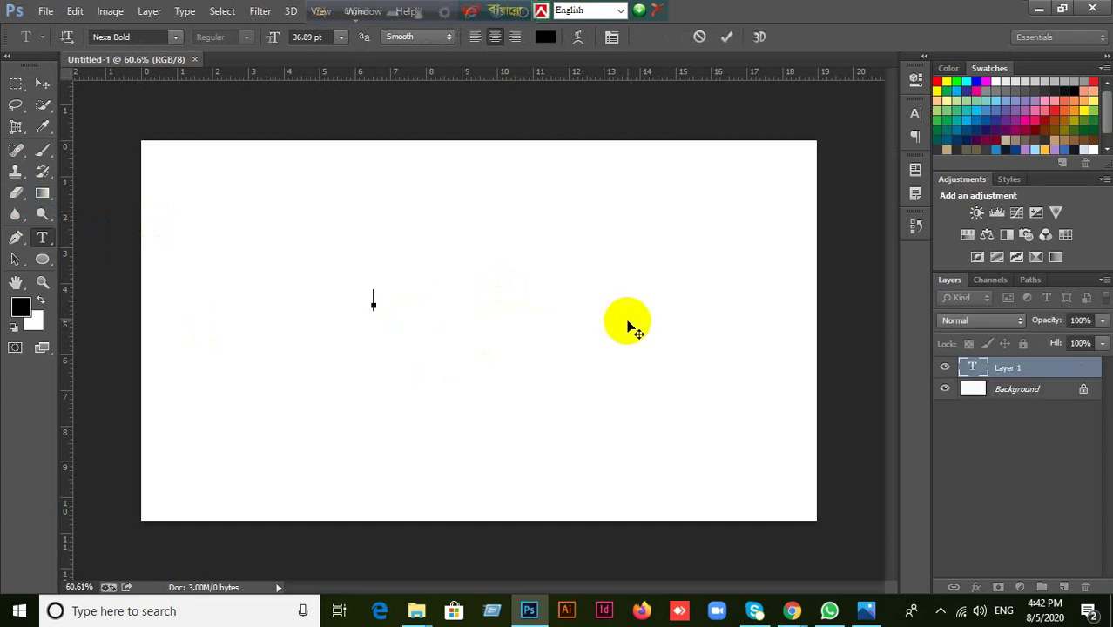
type("MINISHOP")
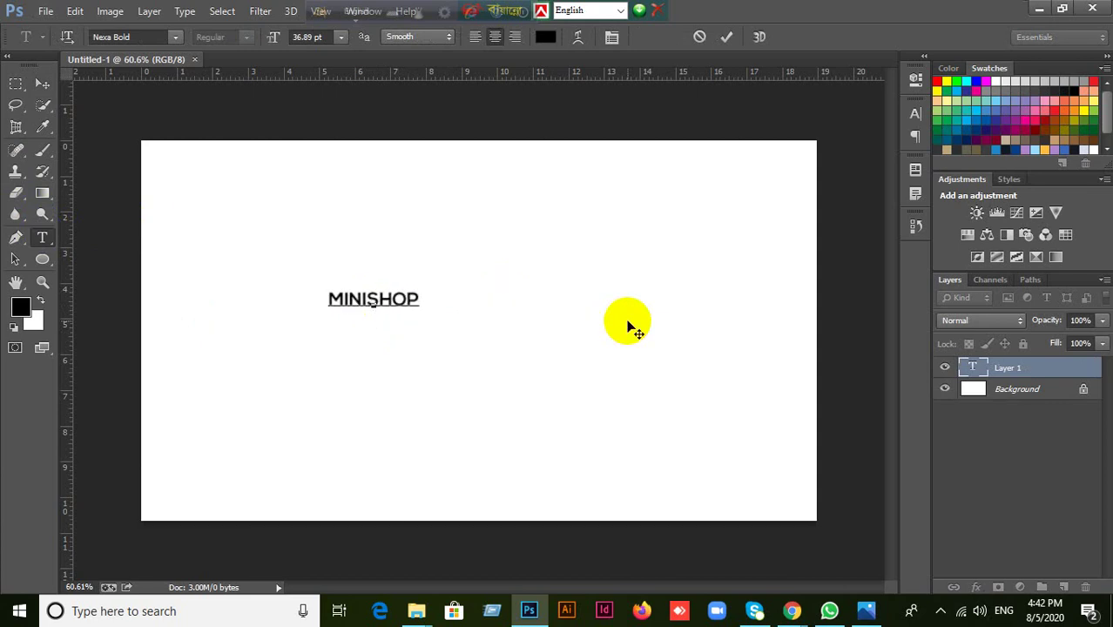
left_click(728, 37)
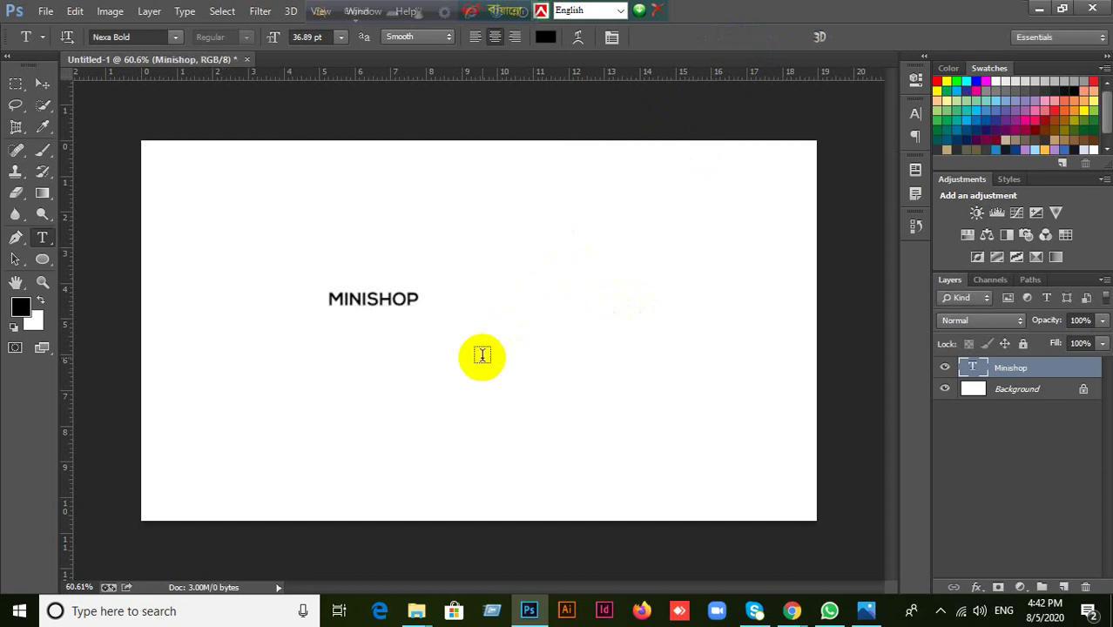
Step: Scale the MINISHOP text proportionally to about 447% and move it to the horizontal centre of the canvas, slightly above the middle
left_click(42, 84)
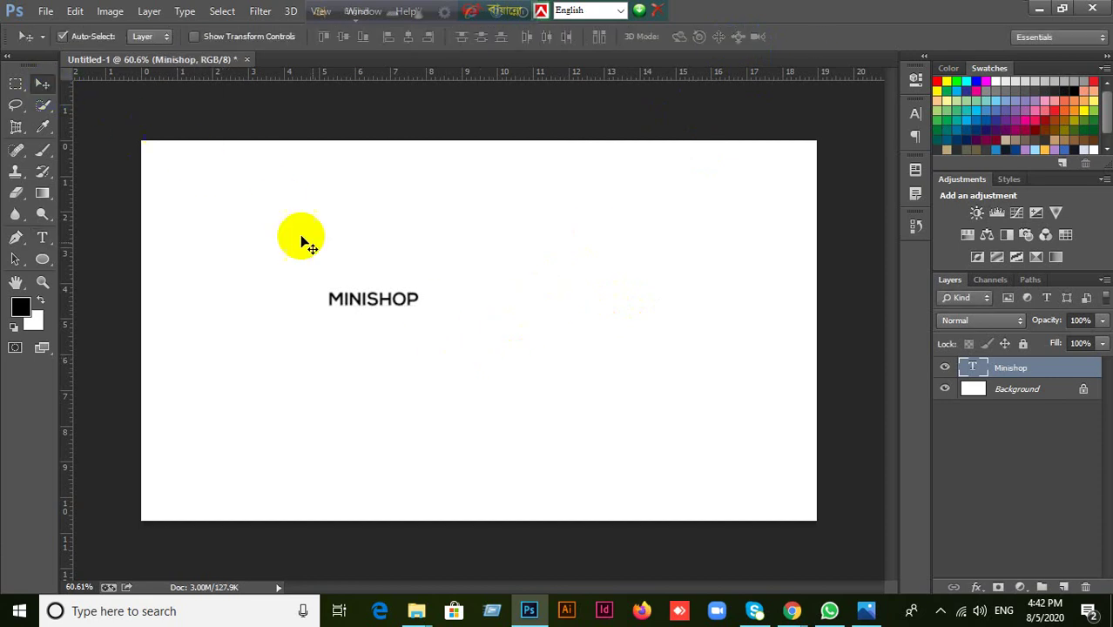
left_click_drag(368, 297, 402, 284)
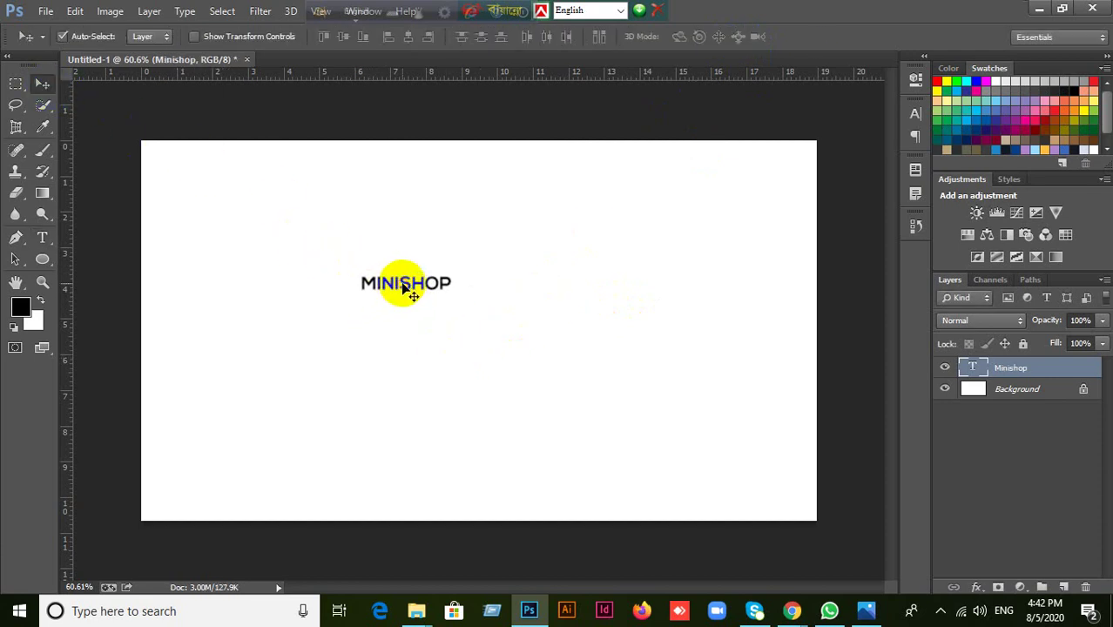
key("ctrl+t")
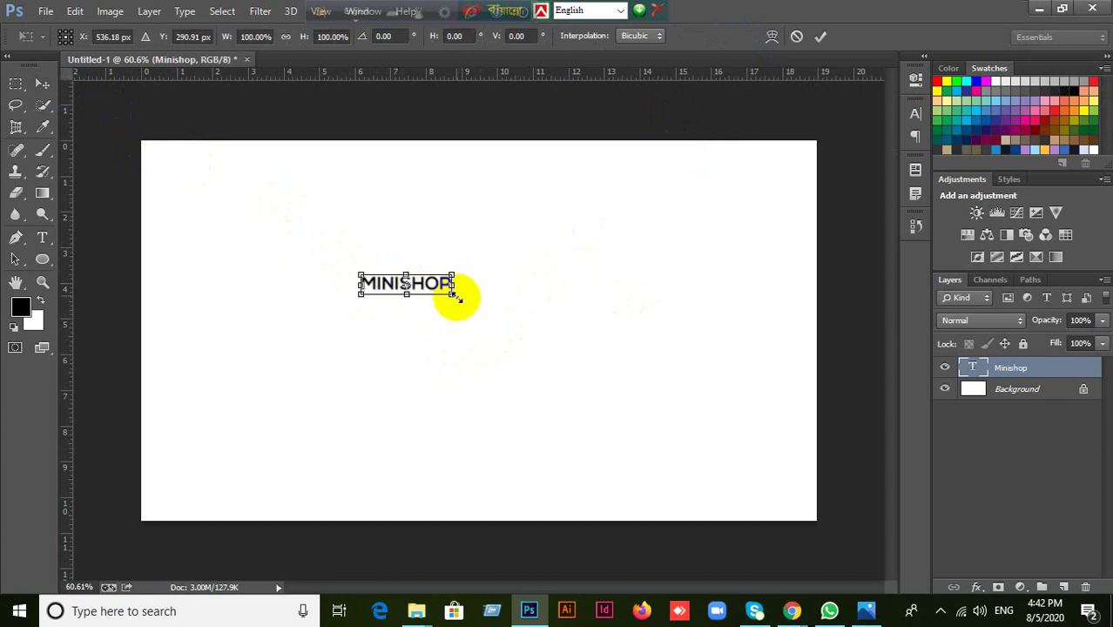
left_click_drag(454, 294, 606, 383)
left_click_drag(569, 312, 646, 311)
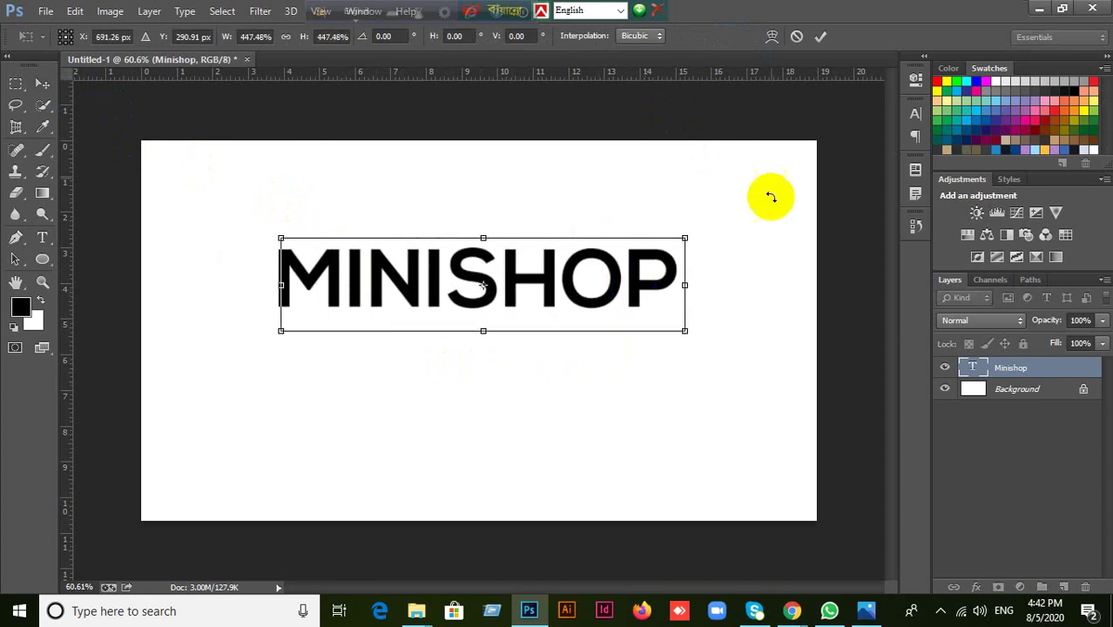
left_click(821, 38)
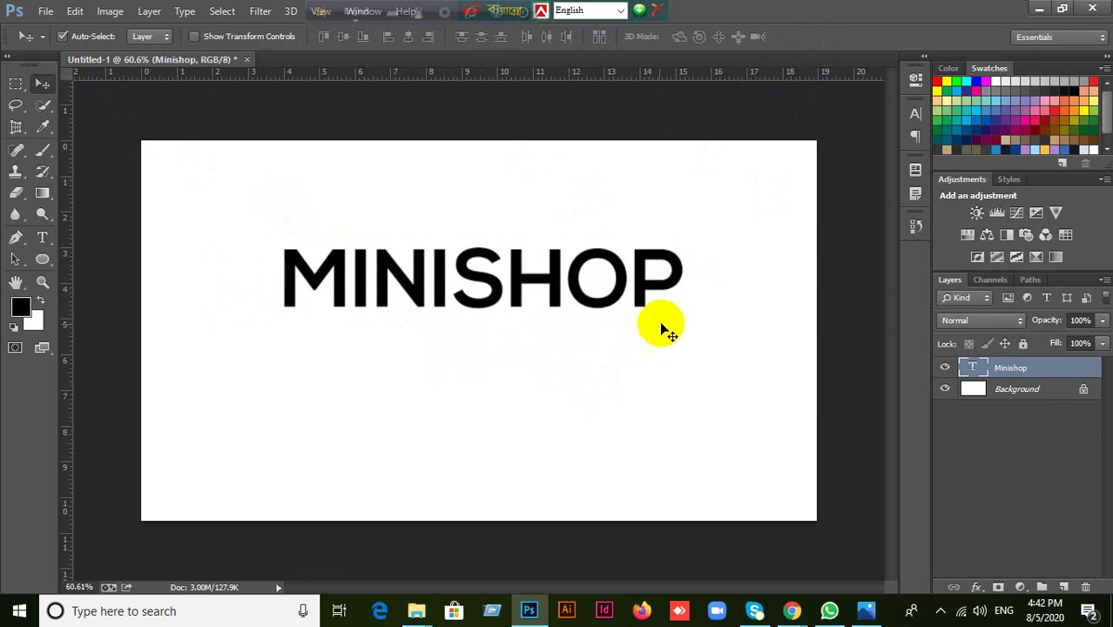
Step: Move the MINISHOP text slightly down and left on the canvas and set its font to Good Times
left_click_drag(627, 310, 620, 320)
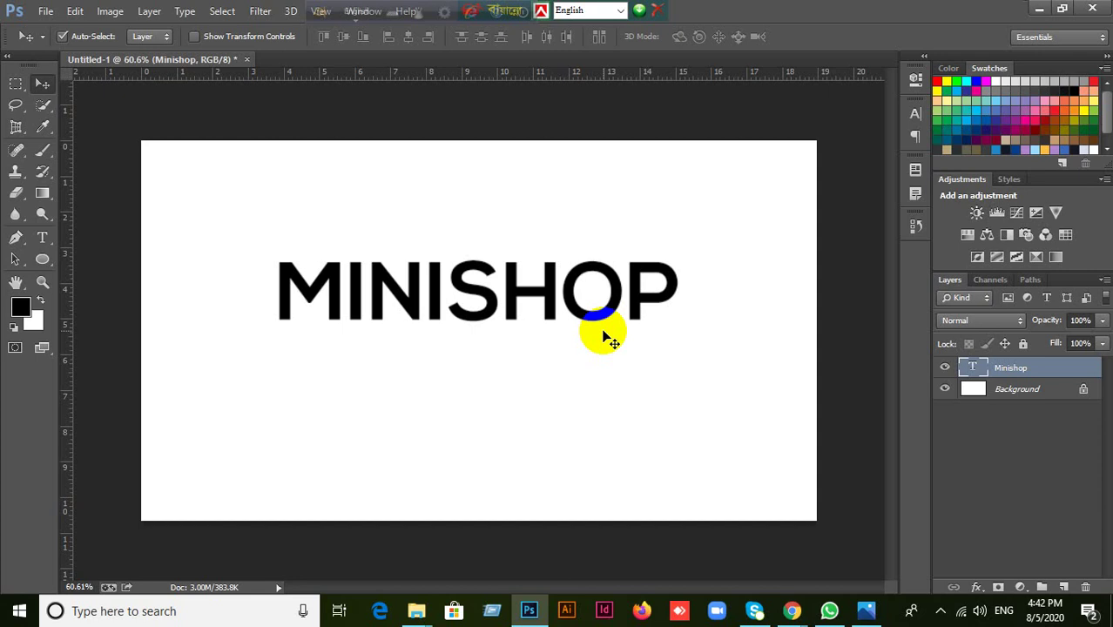
left_click_drag(583, 311, 580, 335)
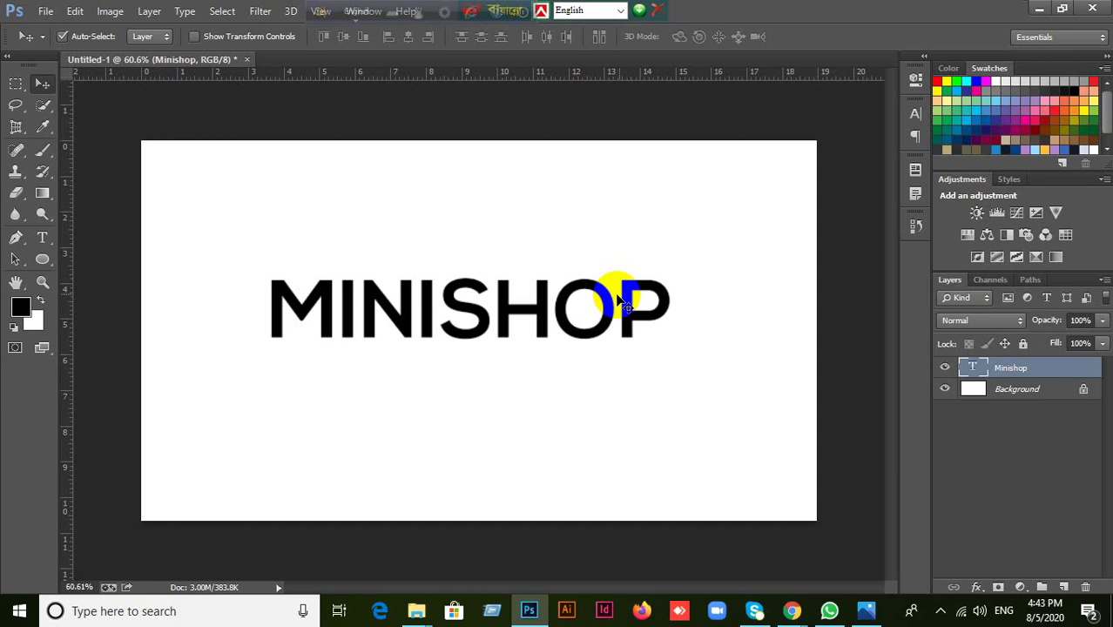
left_click(915, 113)
left_click_drag(780, 121, 733, 121)
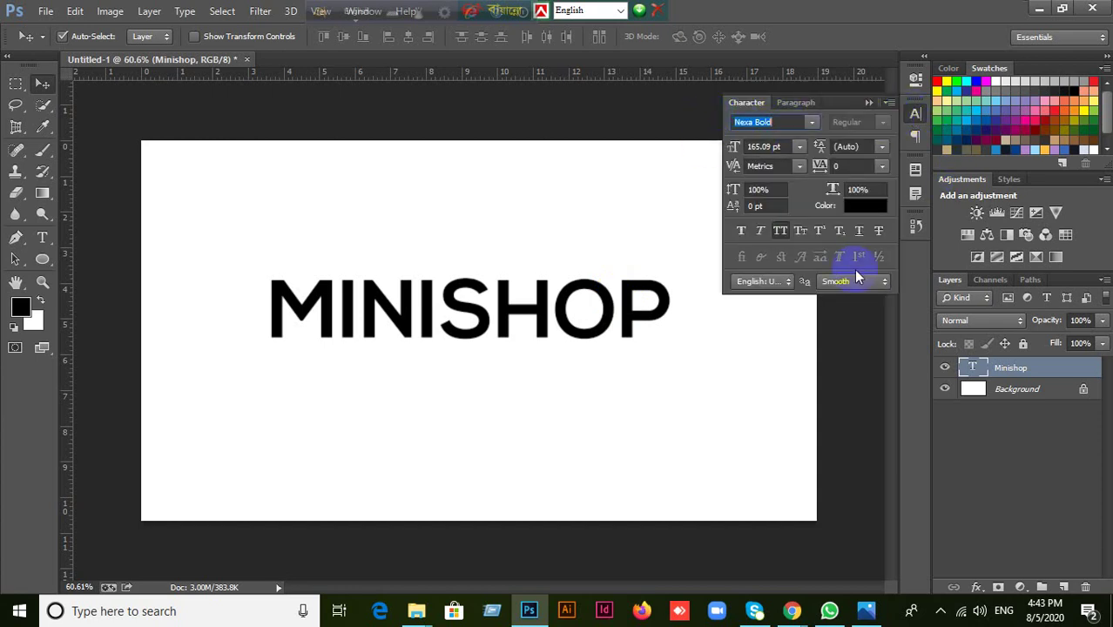
type("Good Times")
Step: Move the MINISHOP text above the middle of the canvas, slightly left of its horizontal centre
left_click(623, 335)
mouse_move(624, 339)
left_mouse_down()
mouse_move(591, 316)
mouse_move(605, 335)
left_mouse_up()
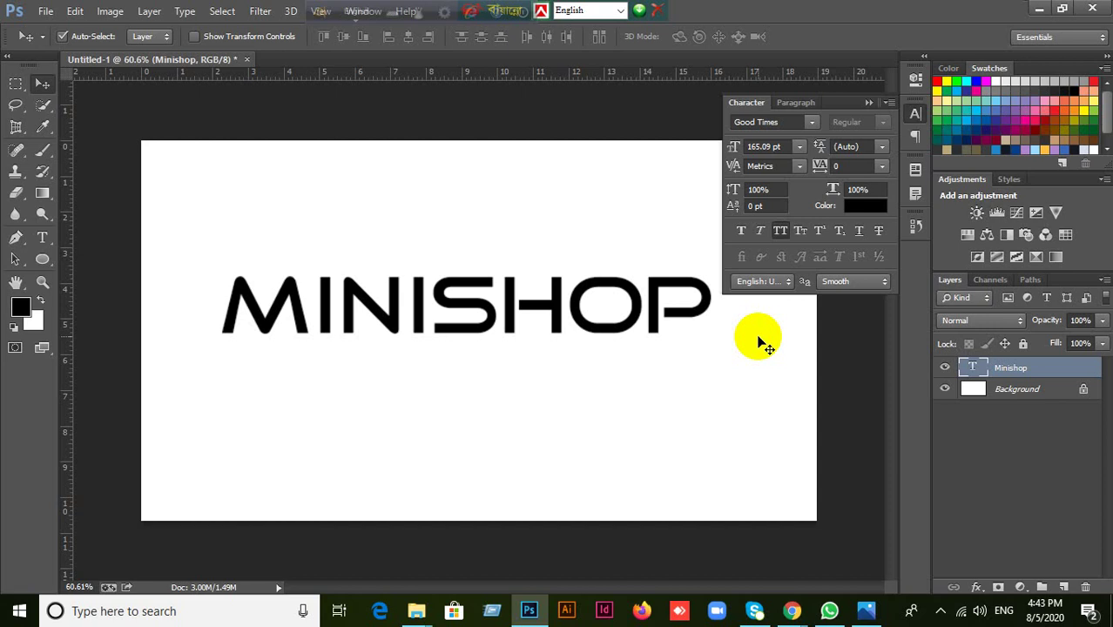
left_click(786, 122)
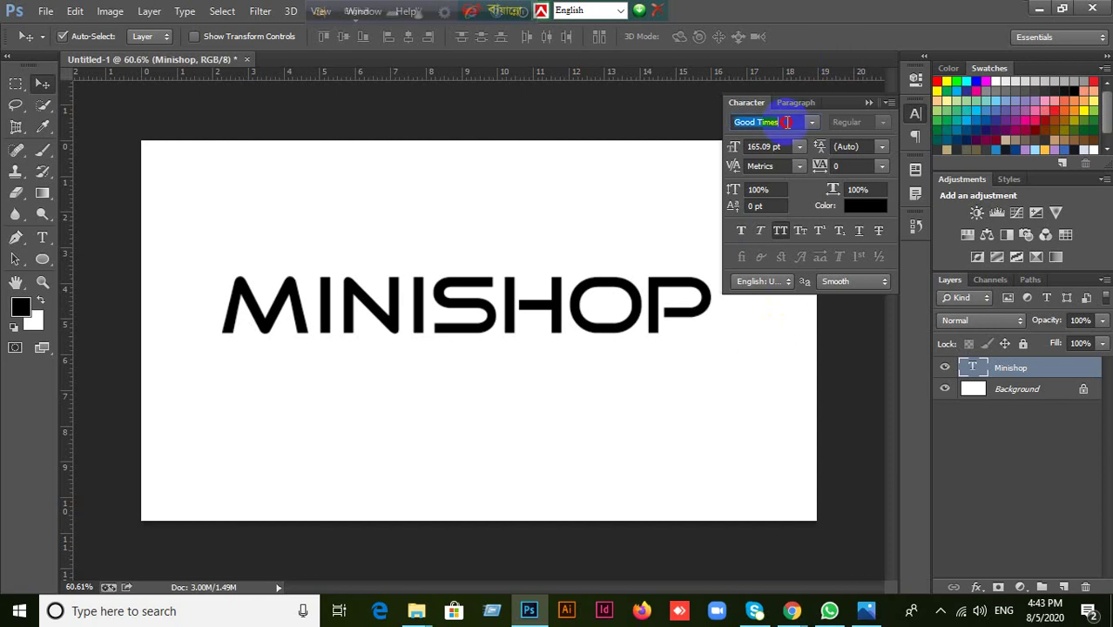
left_click(608, 329)
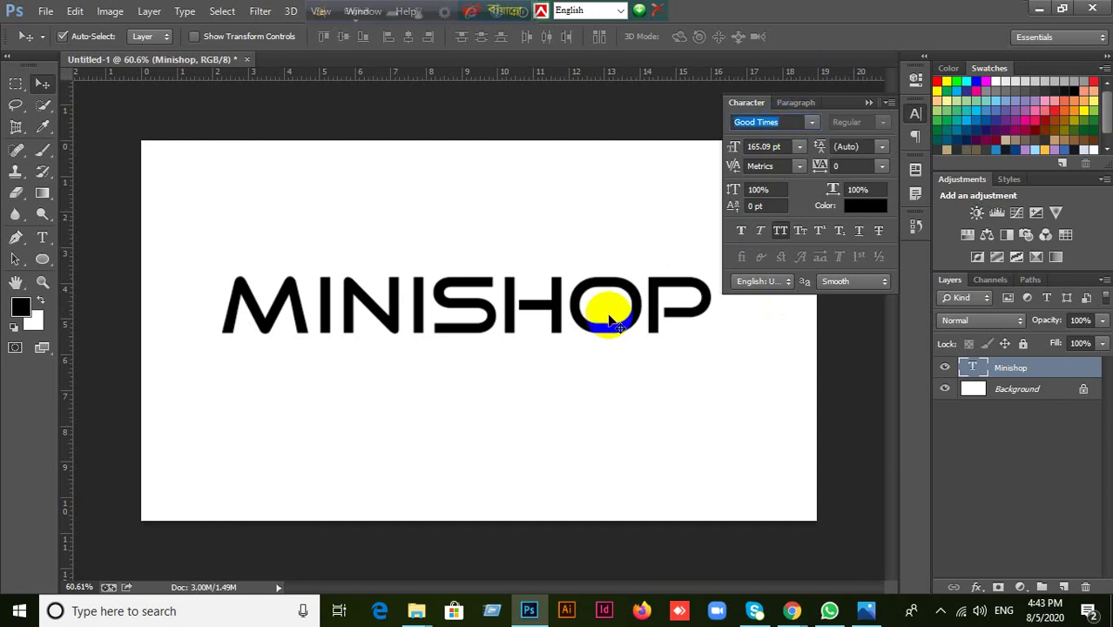
left_click_drag(607, 330, 594, 297)
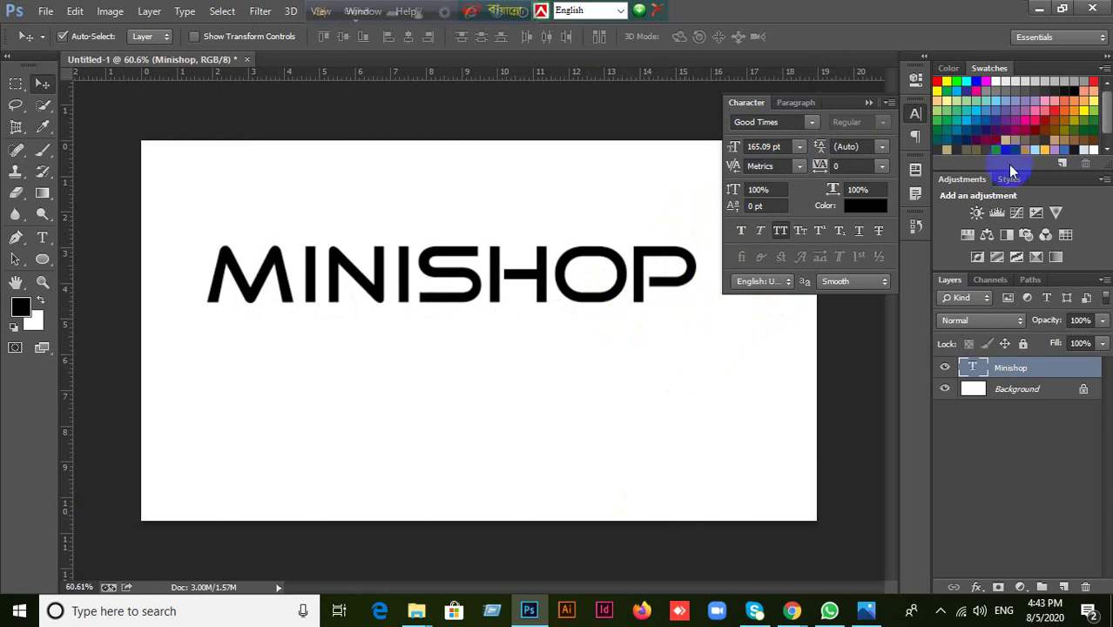
Step: Open the supermarket PSD file from the desktop in Photoshop
left_click(1038, 10)
left_click(1020, 12)
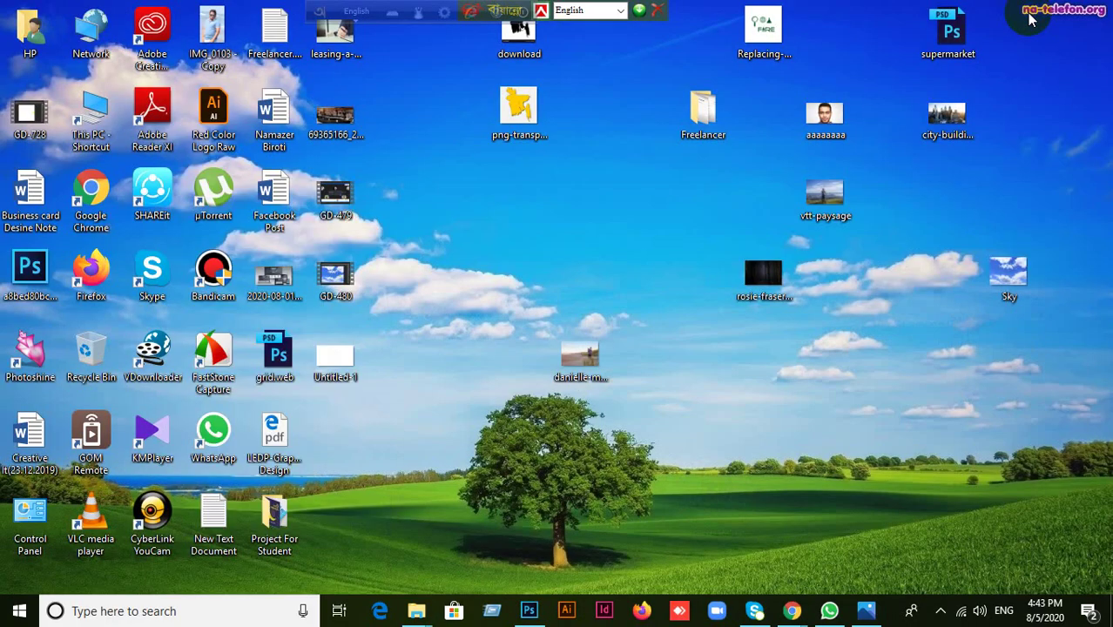
left_click(958, 31)
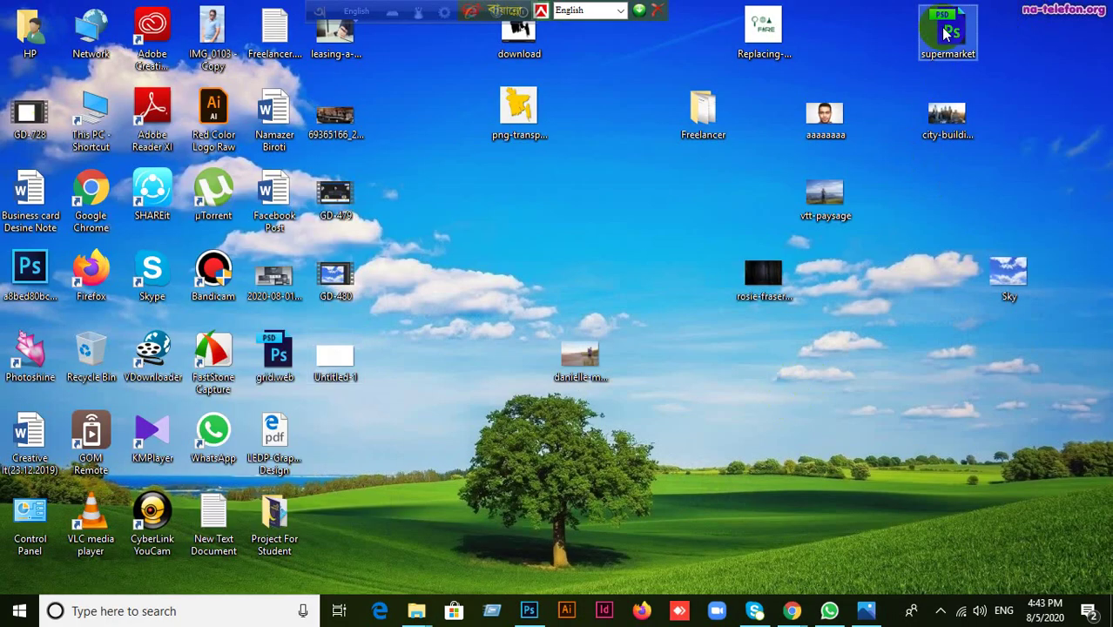
left_click_drag(958, 32, 824, 12)
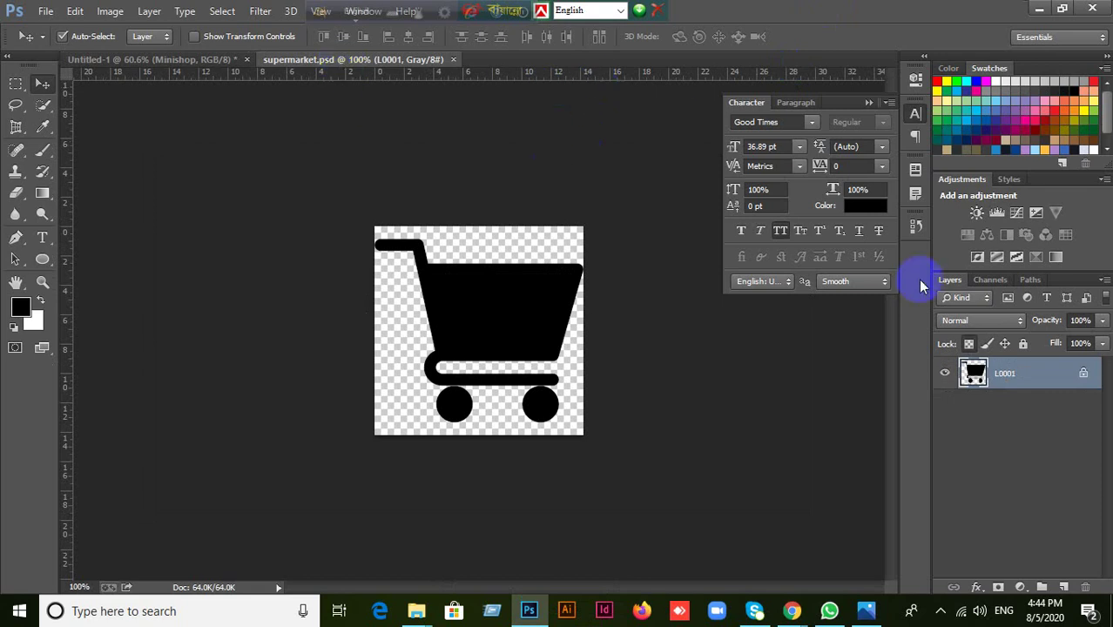
left_click(1038, 9)
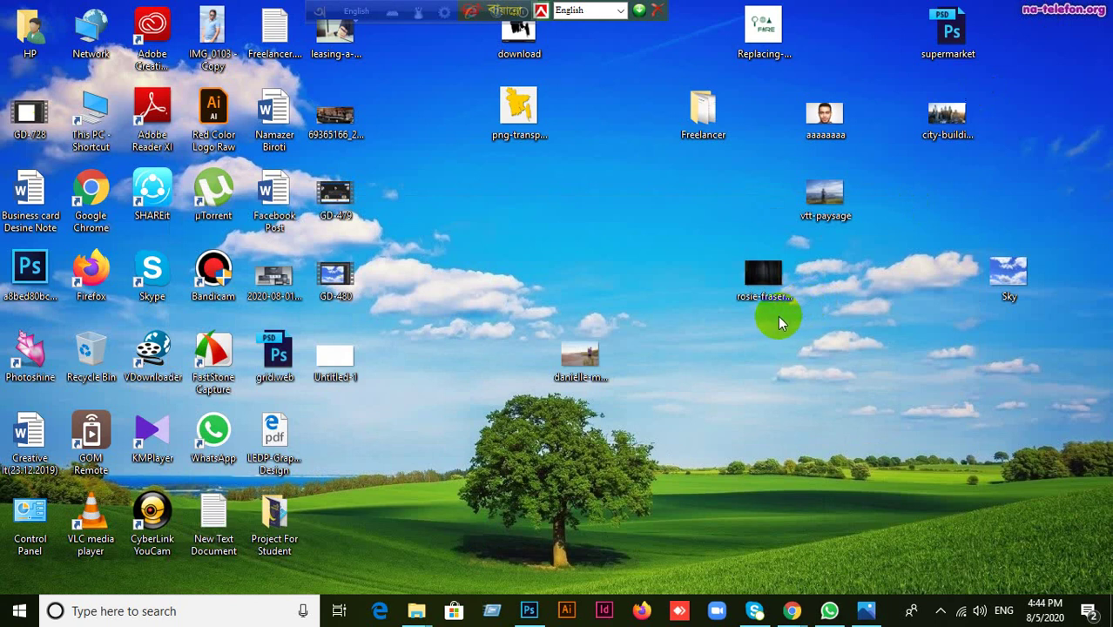
mouse_move(418, 599)
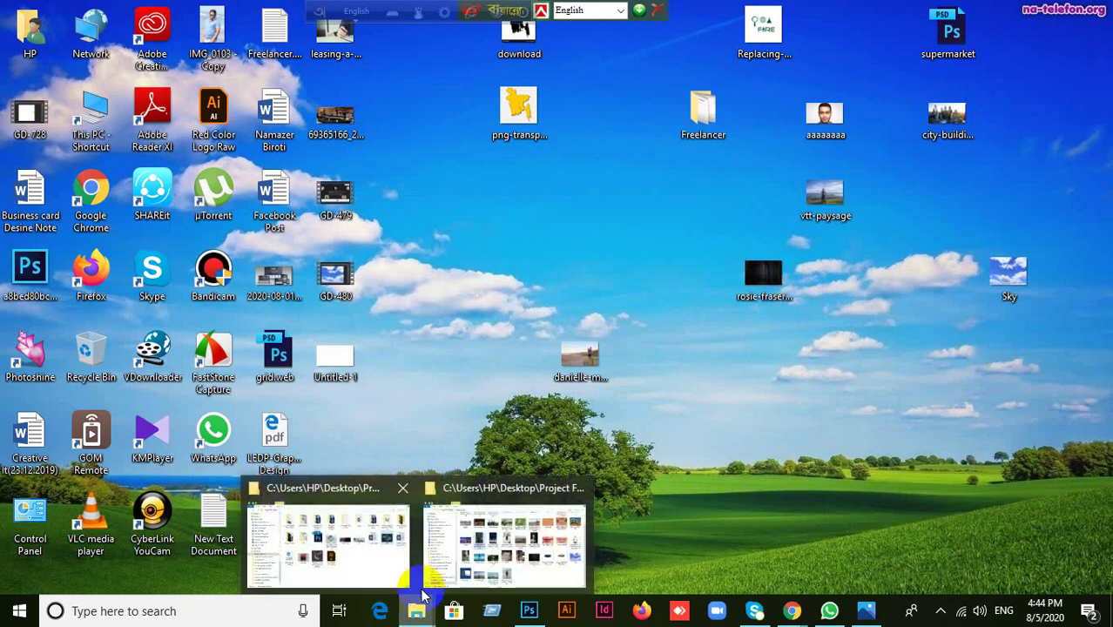
left_click(385, 545)
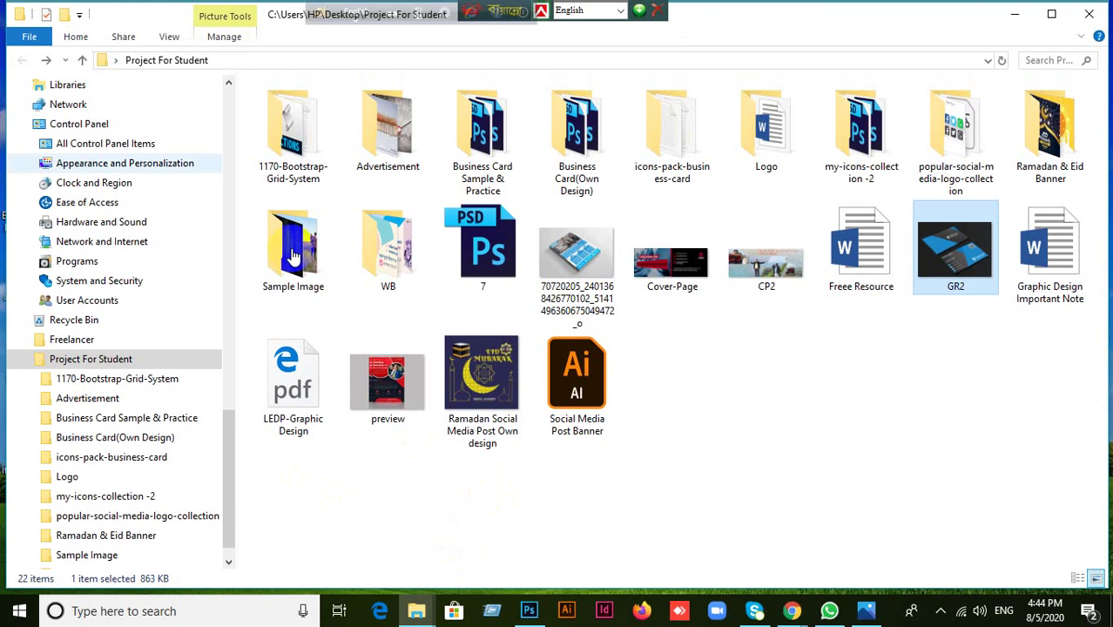
left_click(82, 61)
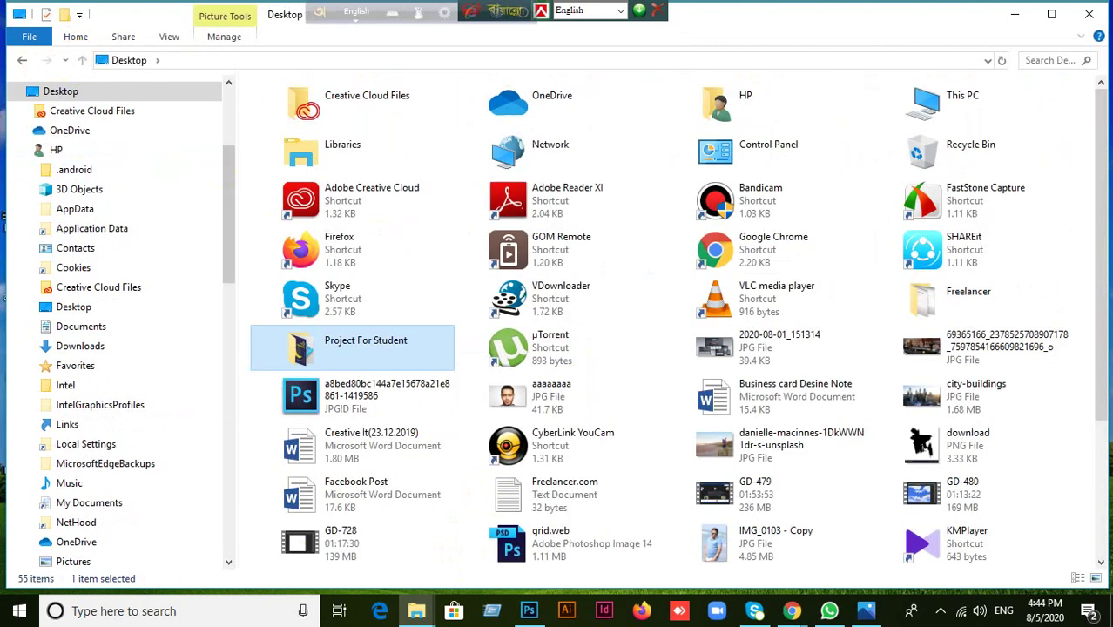
left_click(1089, 19)
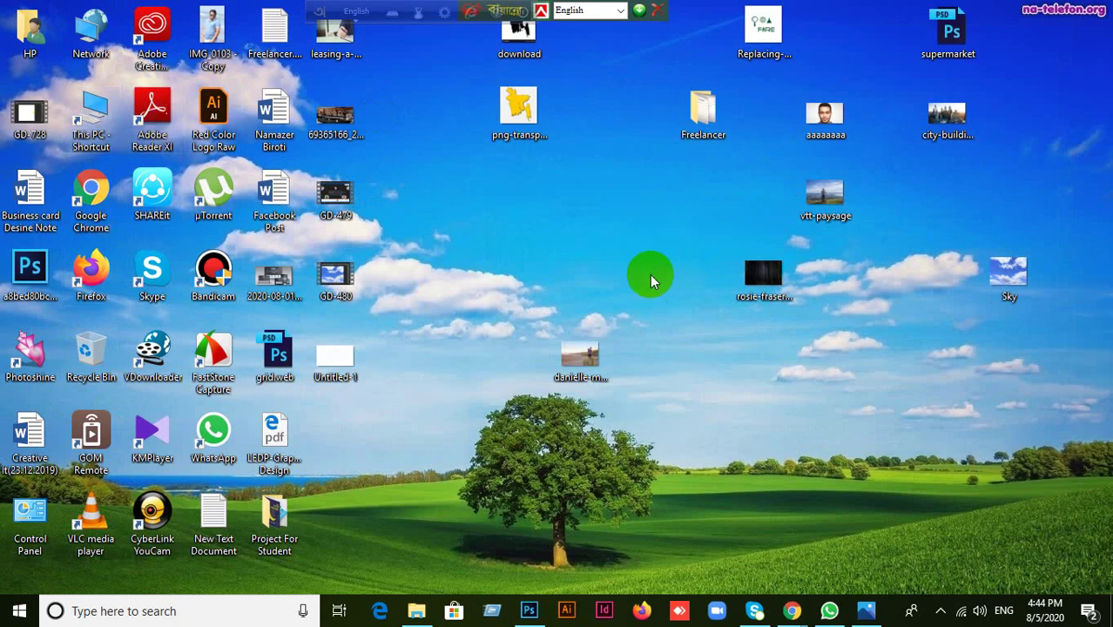
Step: Open the cart PSD file from the Downloads folder in Photoshop
key("super+e")
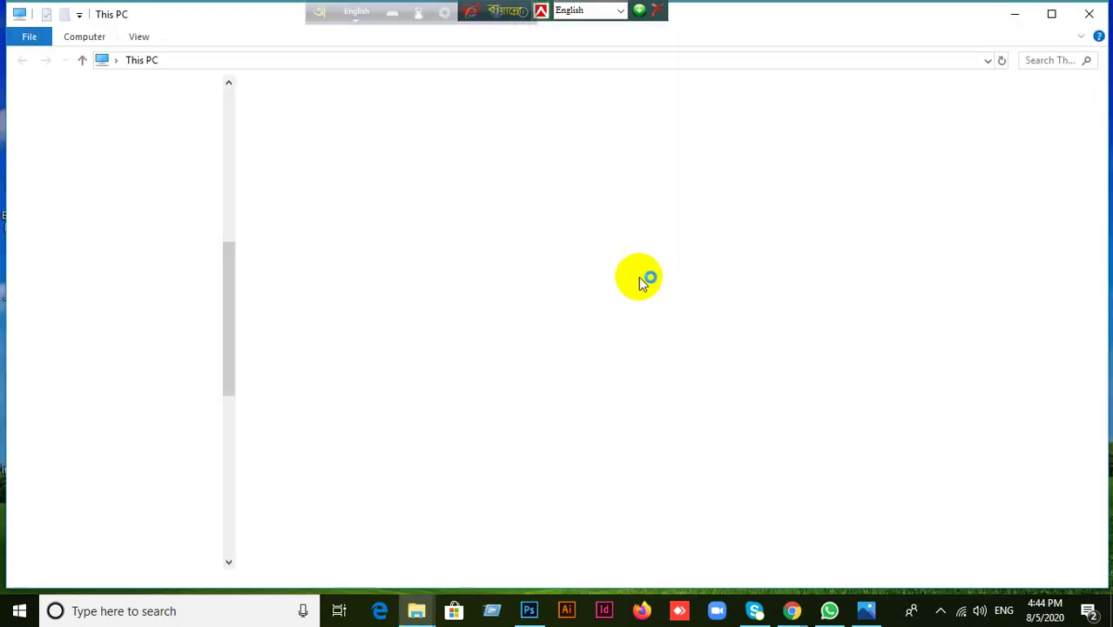
left_click(928, 149)
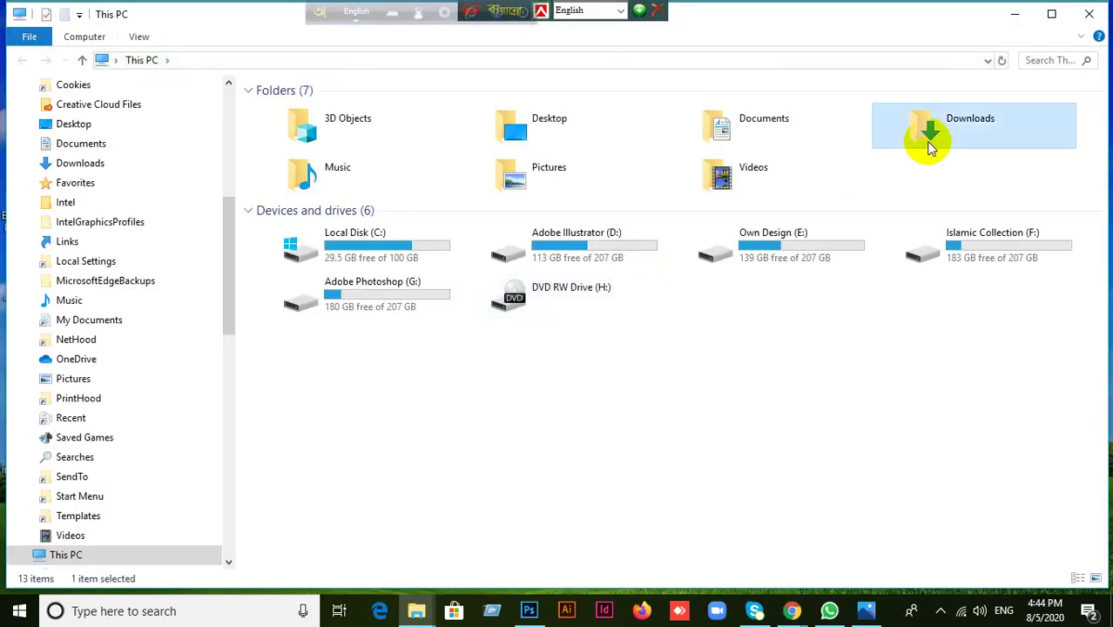
double_click(925, 141)
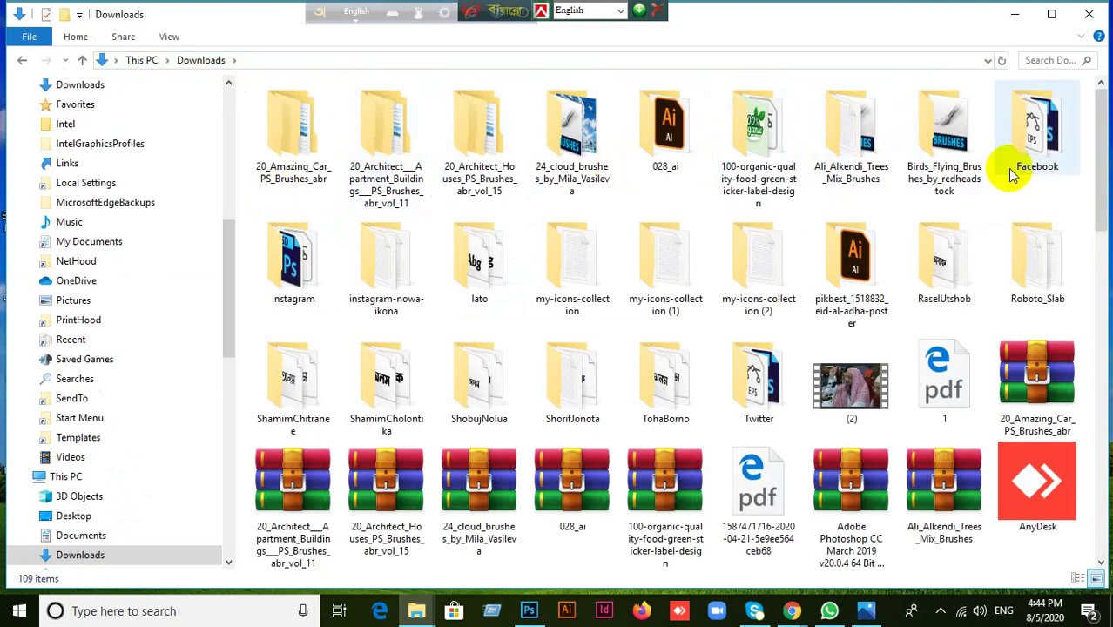
scroll(721, 296, "down", 1)
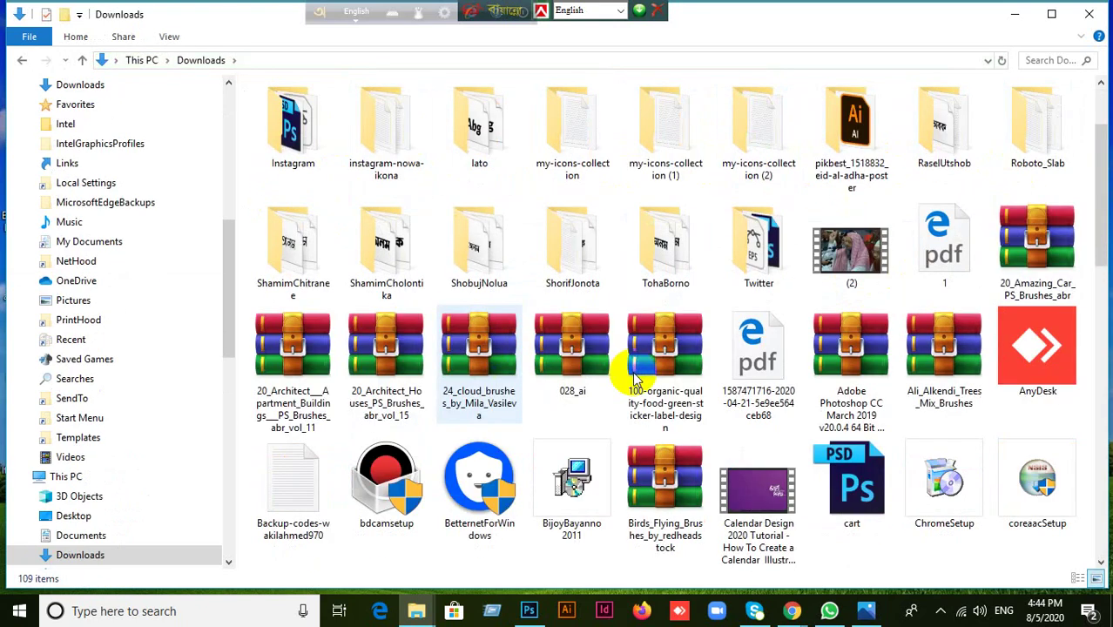
scroll(703, 380, "down", 2)
scroll(703, 380, "down", 2)
scroll(651, 268, "up", 1)
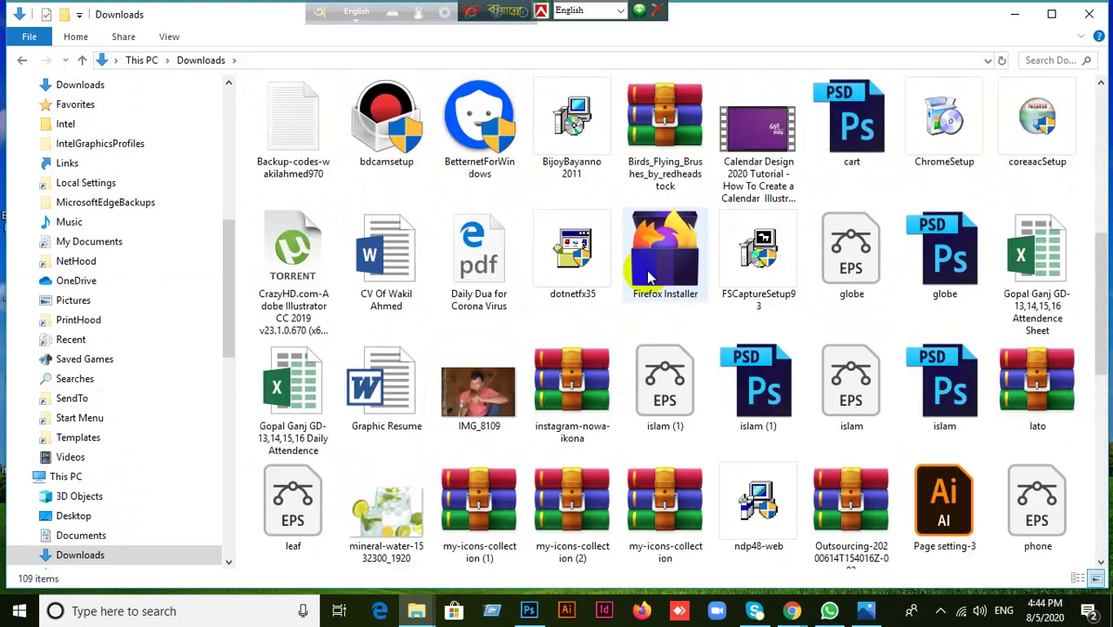
left_click_drag(866, 122, 557, 523)
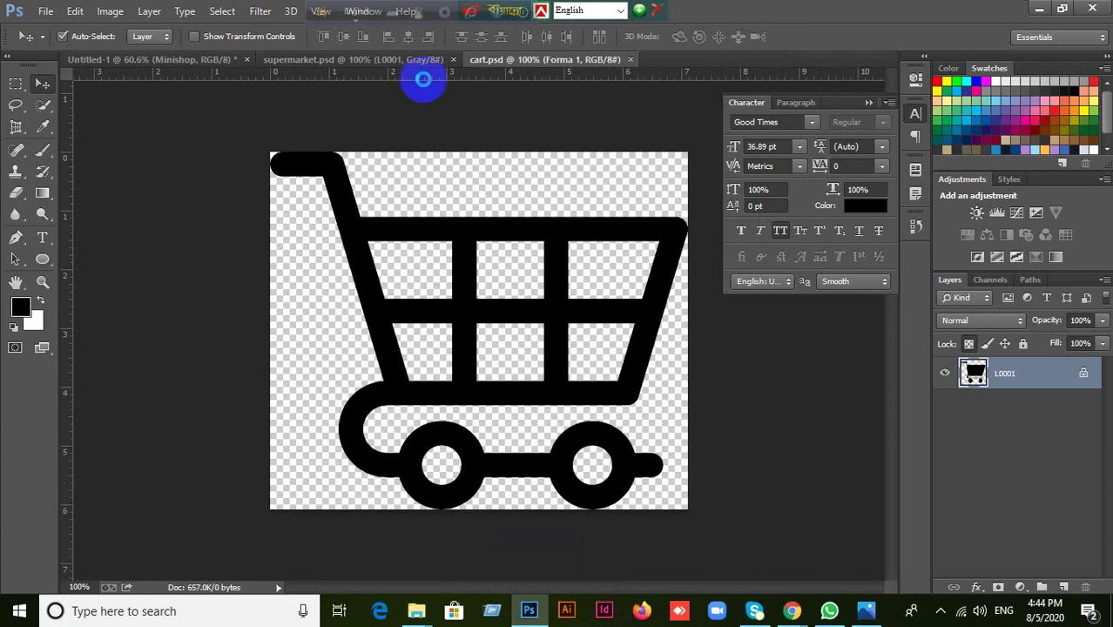
Step: Close supermarket.psd and bring the cart shape from cart.psd into the Untitled-1 document
left_click(392, 60)
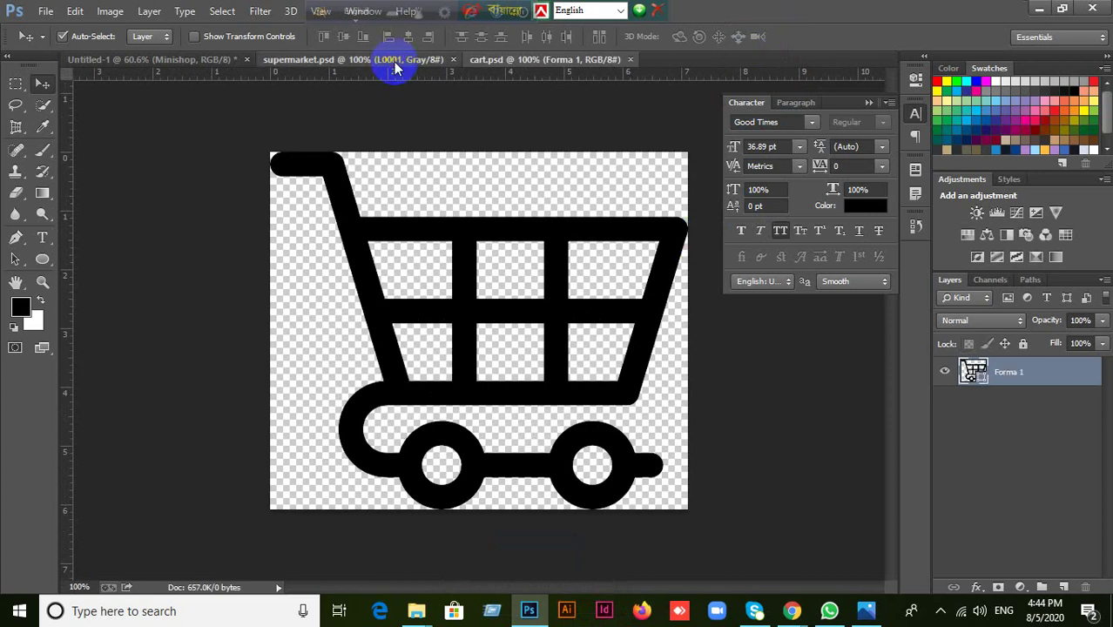
left_click(453, 59)
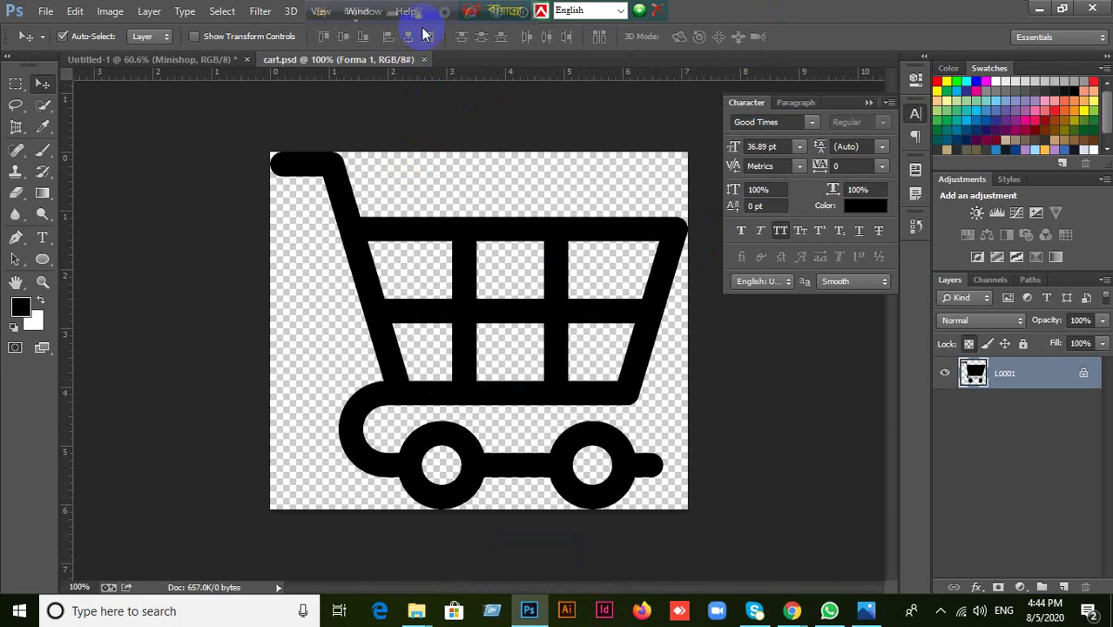
left_click(604, 397)
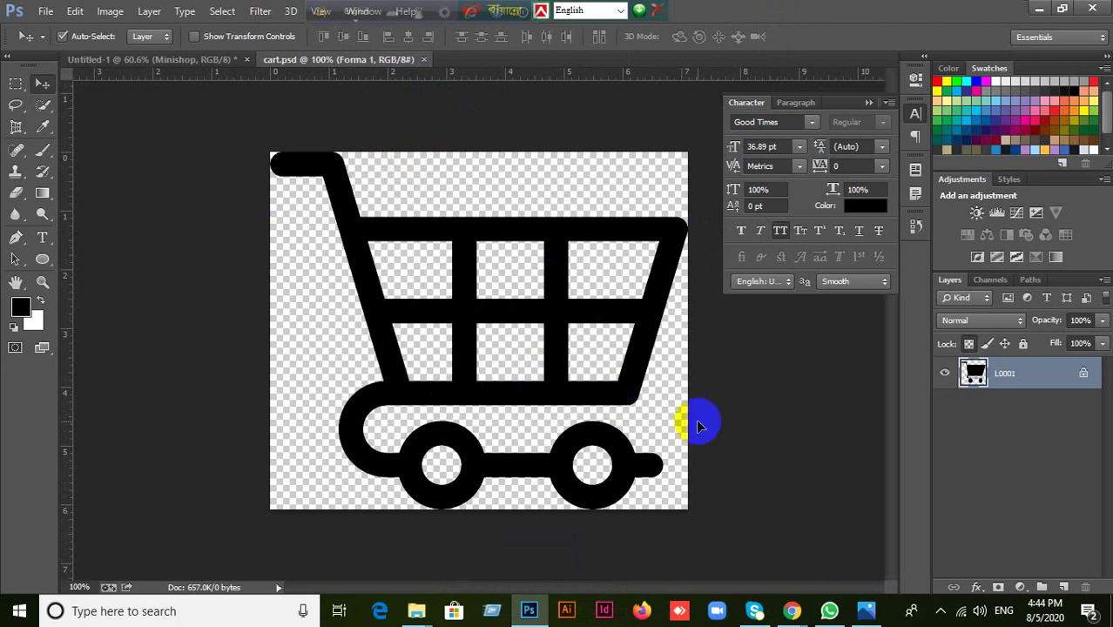
left_click(611, 394)
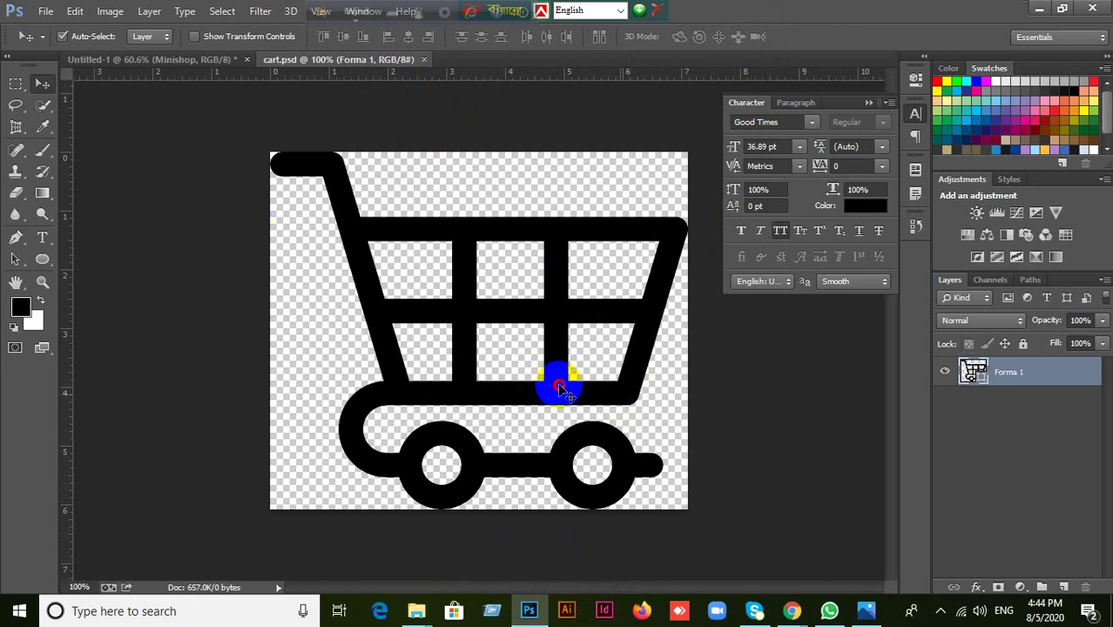
left_click_drag(549, 383, 614, 468)
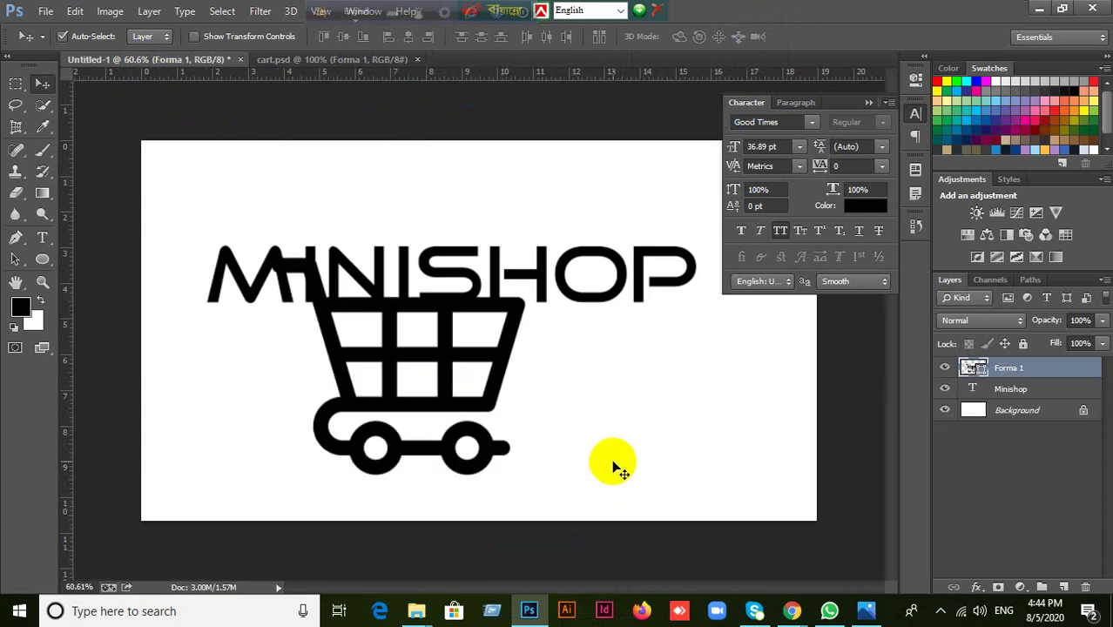
Step: Scale the cart shape down about its centre to about 21%
key("ctrl+t")
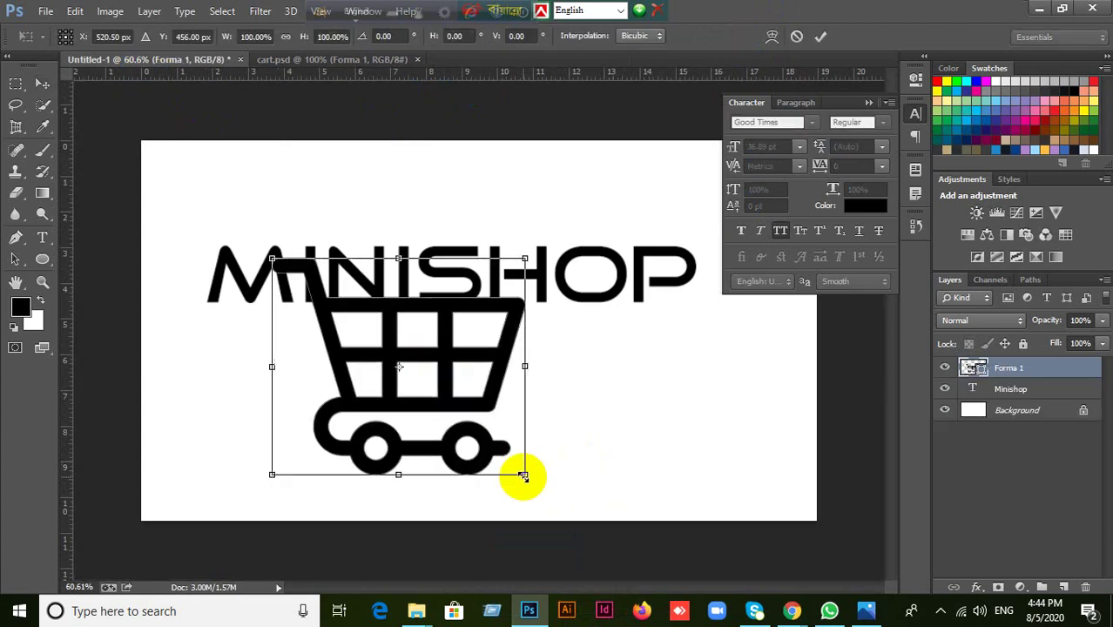
left_click_drag(523, 476, 429, 388)
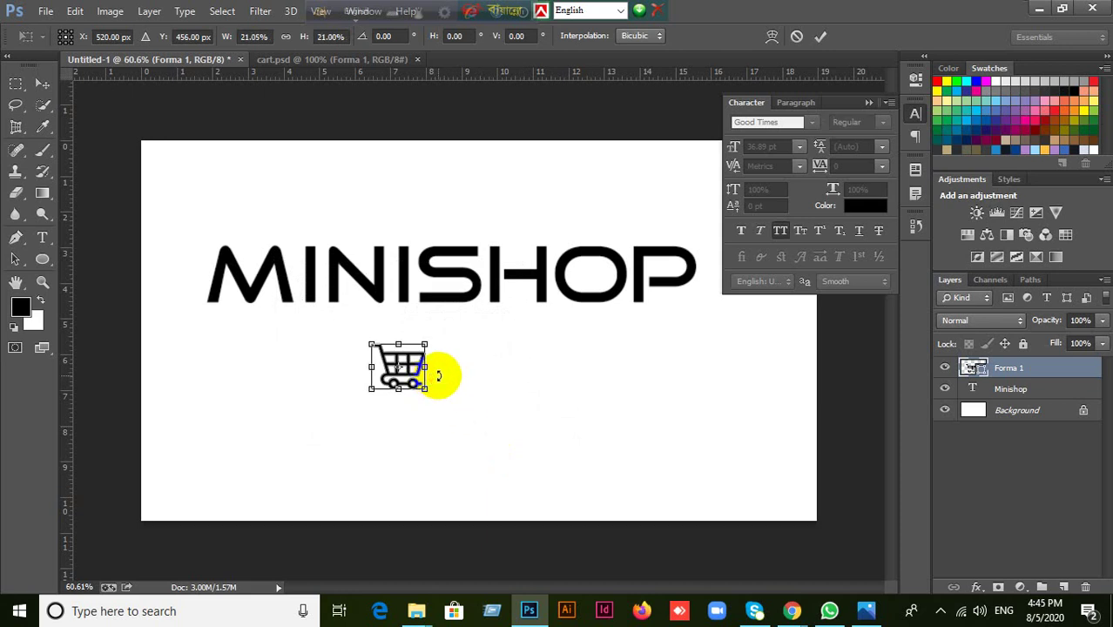
left_click(820, 36)
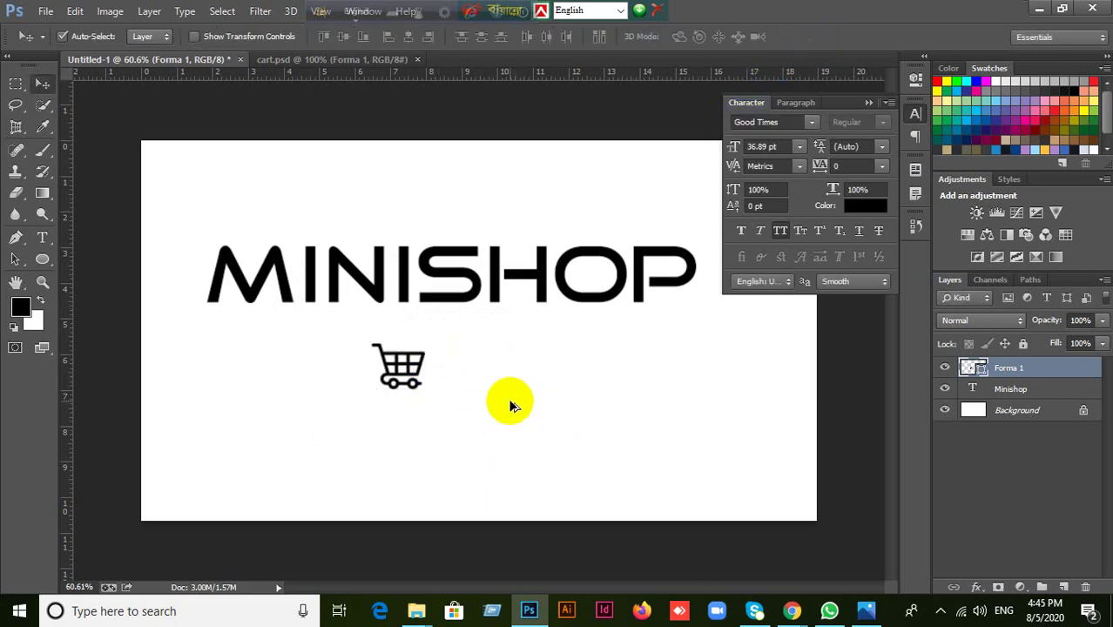
Step: Scale the cart shape down further and place it inside the letter O of MINISHOP
scroll(492, 402, "up", 1)
left_click_drag(403, 372, 641, 378)
key("ctrl+t")
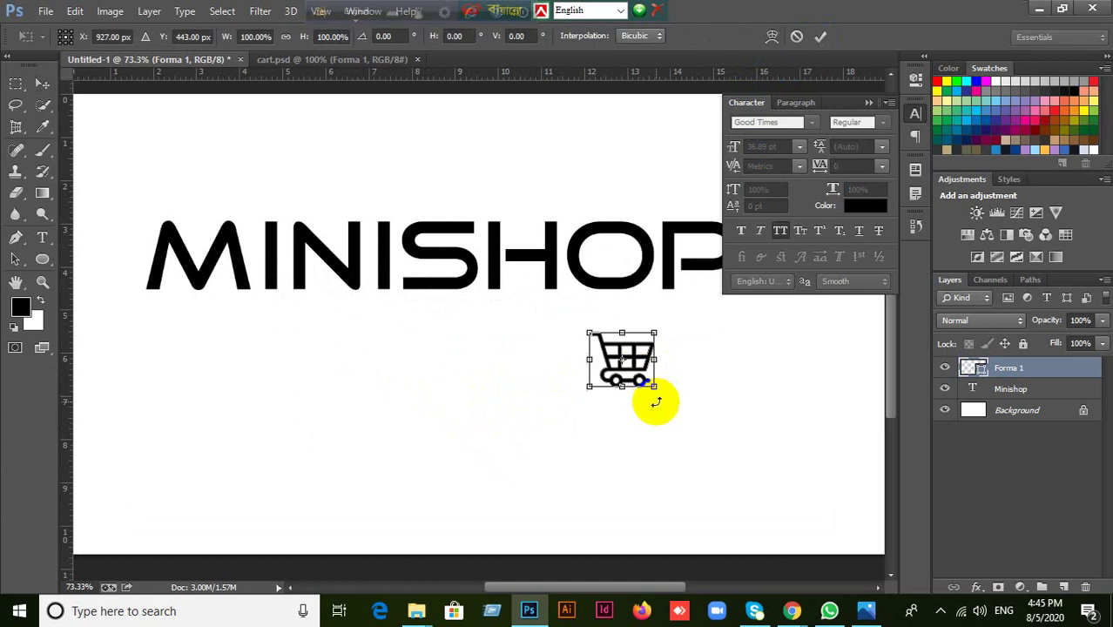
left_click_drag(654, 385, 630, 260)
key("Return")
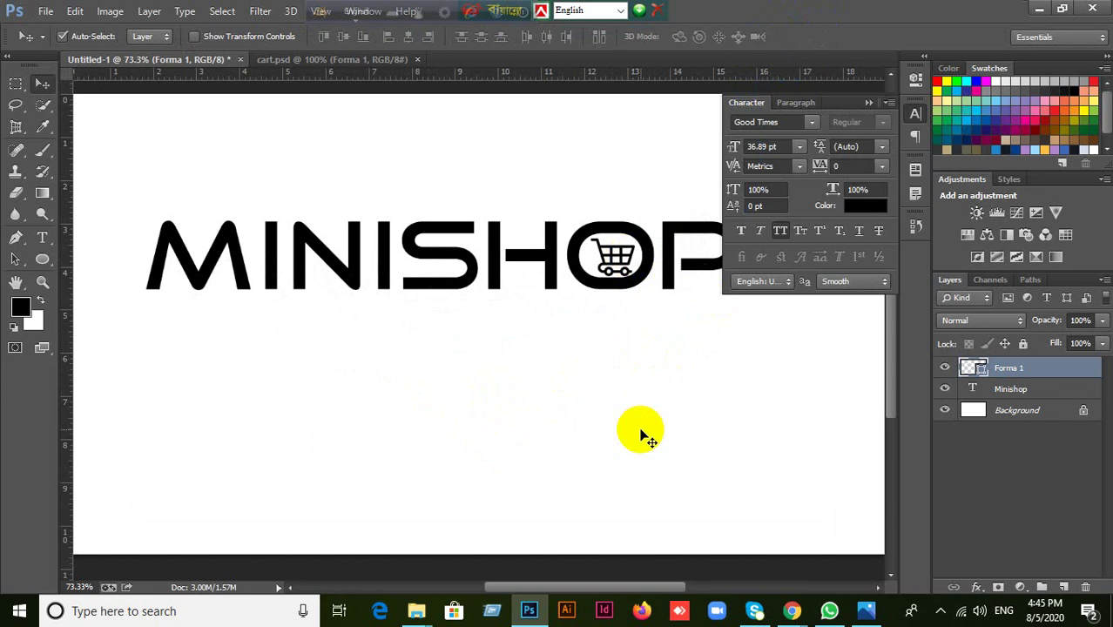
Step: Scale the cart shape inside the letter O to about 84% and select the MINISHOP text layer
key("ctrl+t")
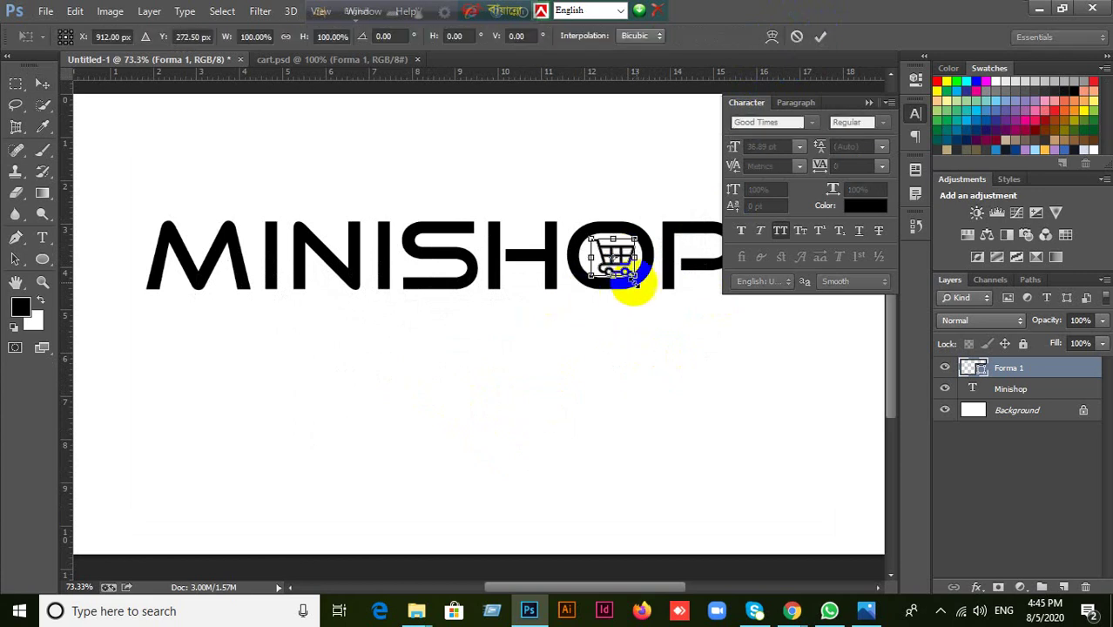
mouse_move(635, 275)
left_mouse_down()
mouse_move(625, 266)
mouse_move(632, 274)
left_mouse_up()
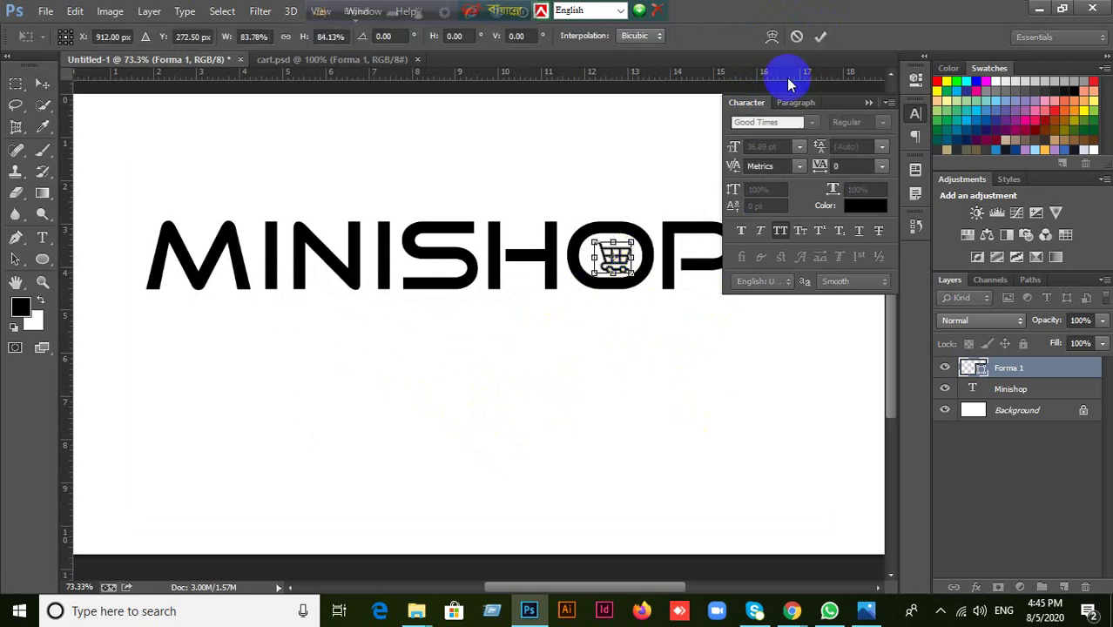
left_click(820, 38)
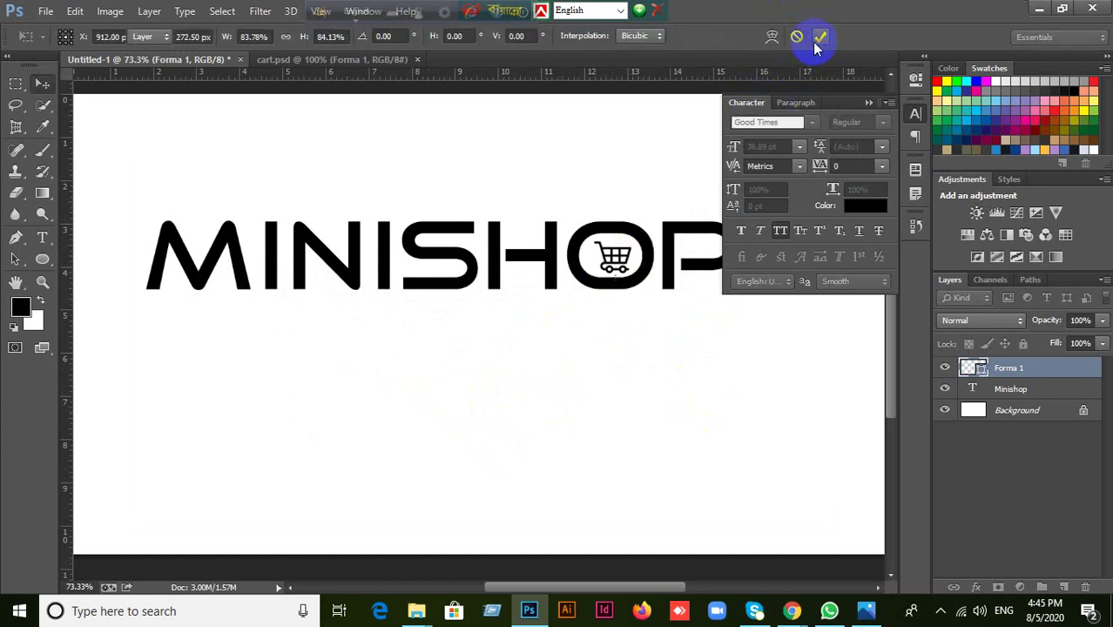
left_click(865, 106)
left_click(645, 283)
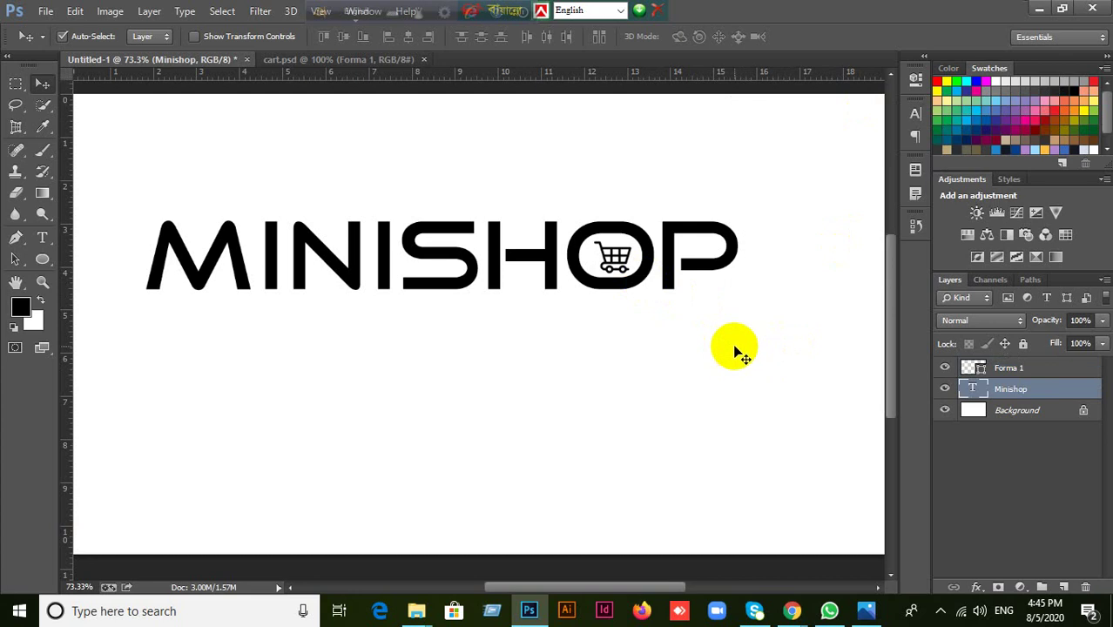
Step: Try the Nexa Bold font on the MINISHOP text with its letter O shifted around the cart, and undo both changes
left_click(914, 116)
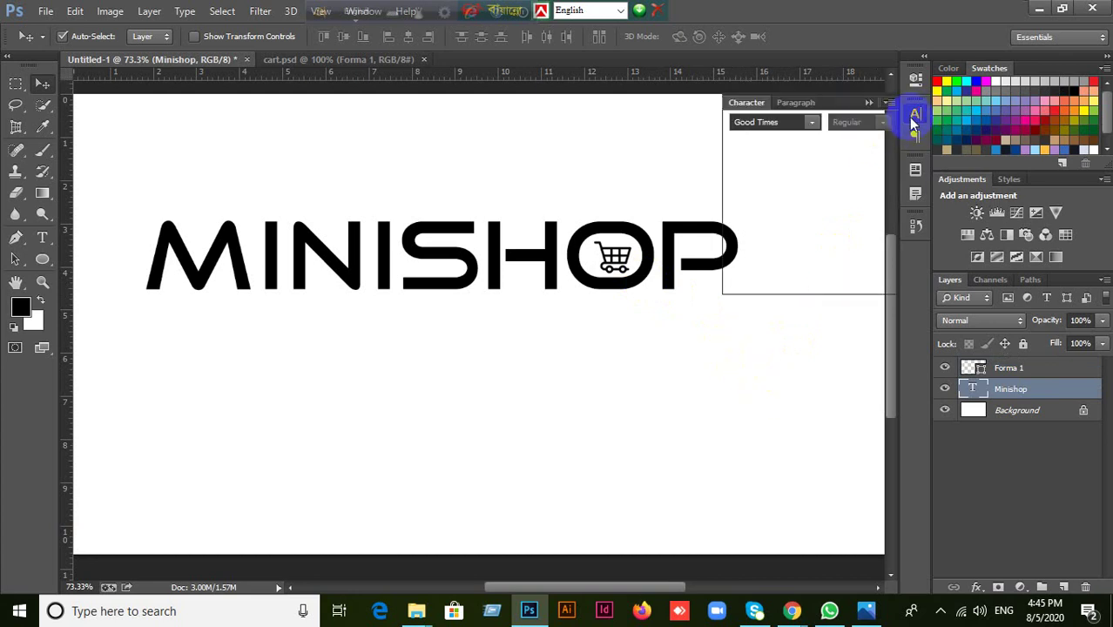
left_click(788, 122)
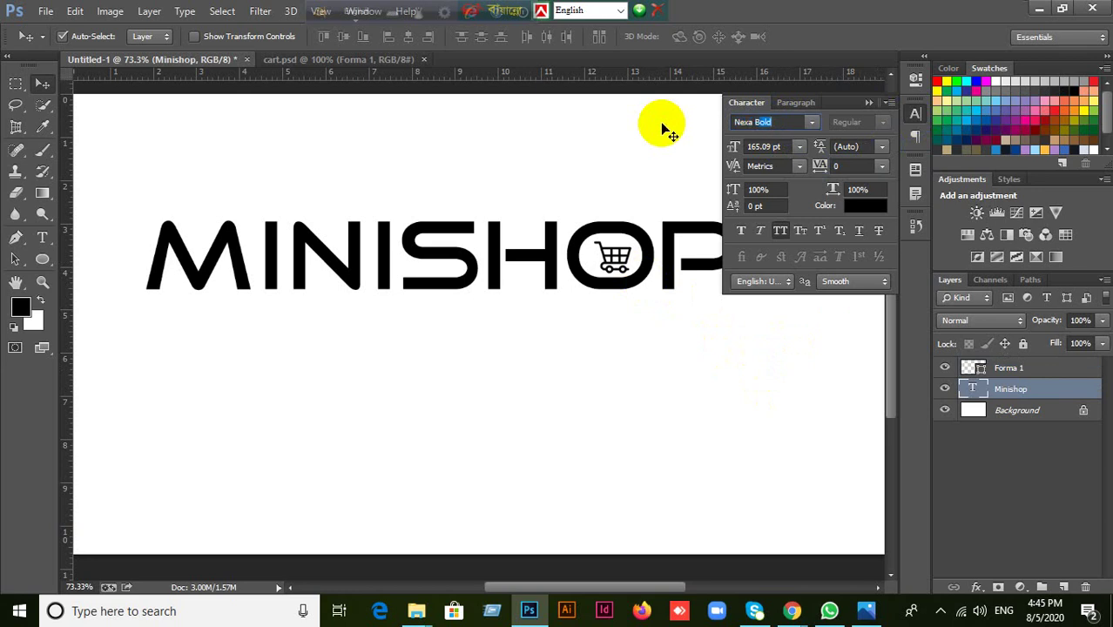
left_click_drag(611, 268, 649, 267)
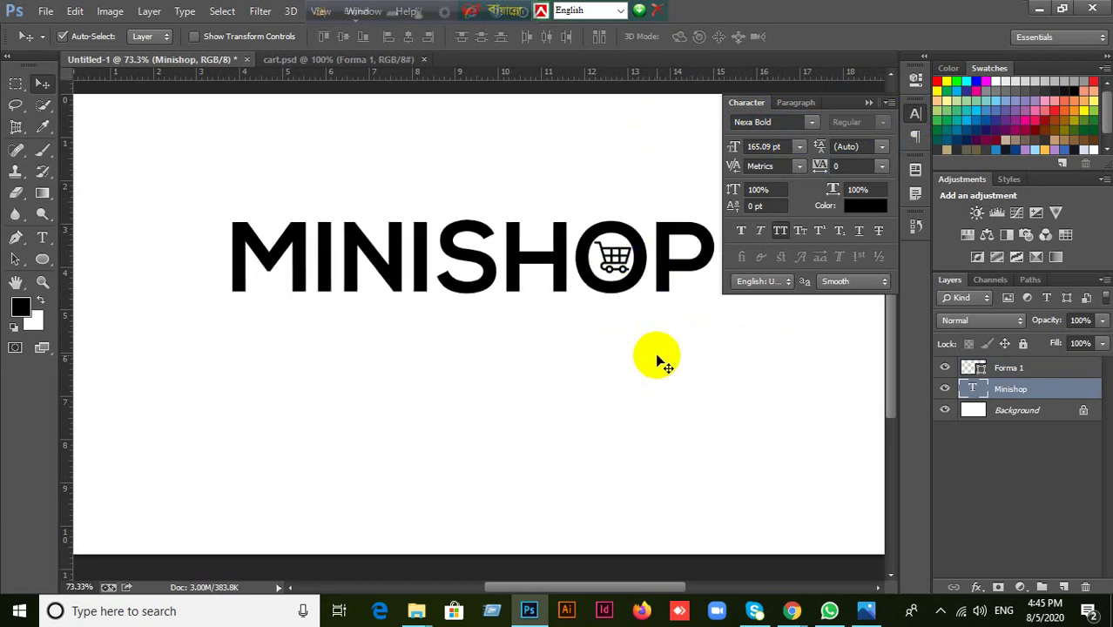
key("ctrl+z")
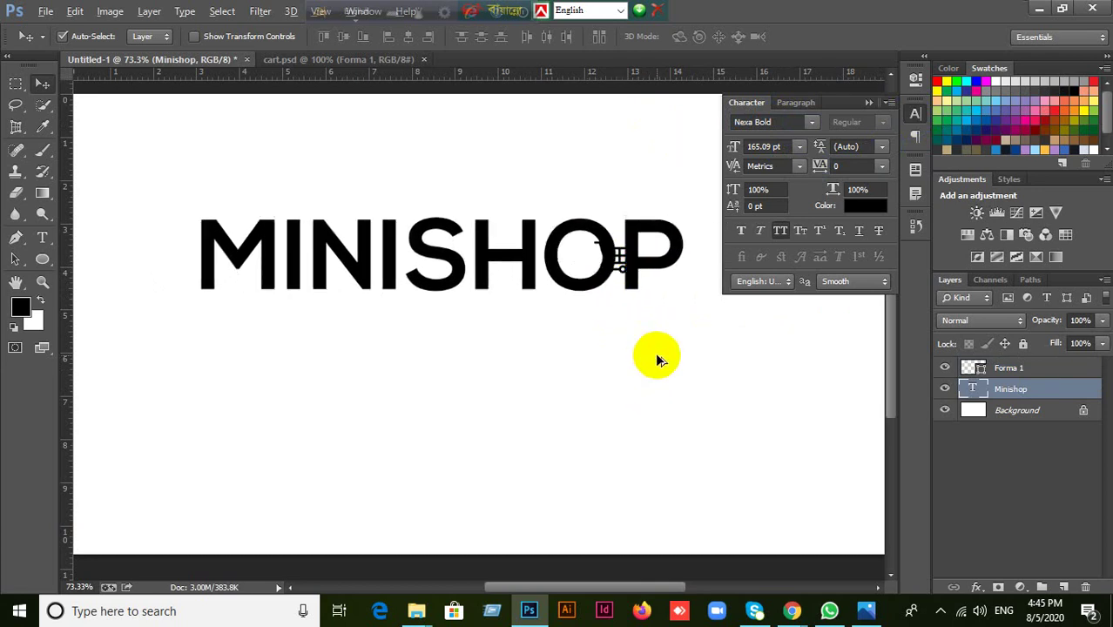
key("ctrl+z")
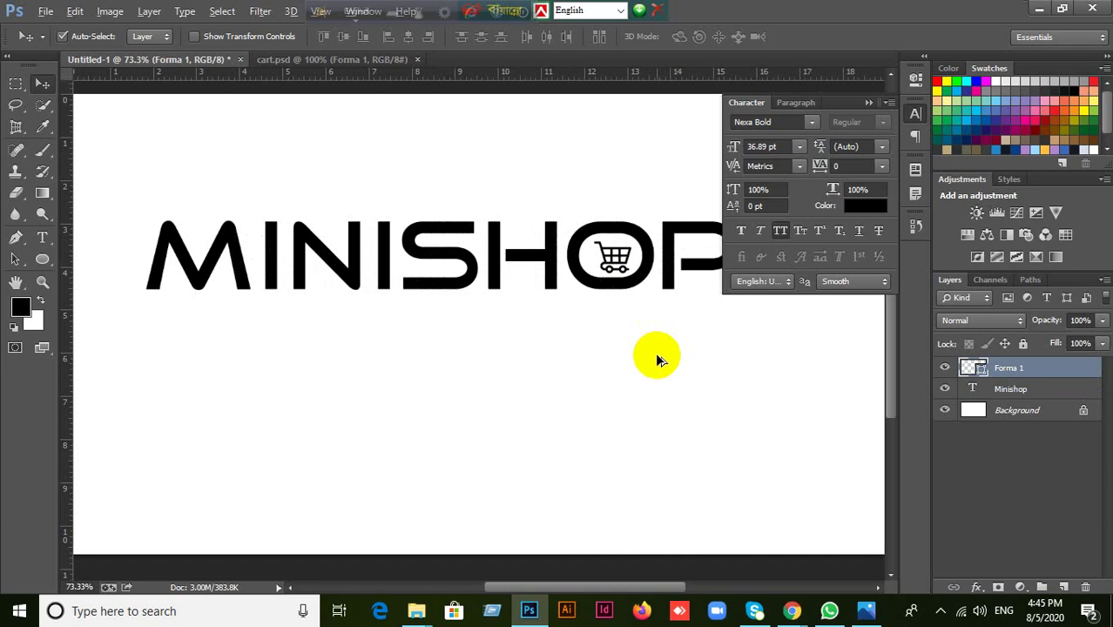
Step: Nudge the cart shape slightly up and to the left inside the letter O
scroll(653, 307, "up", 5)
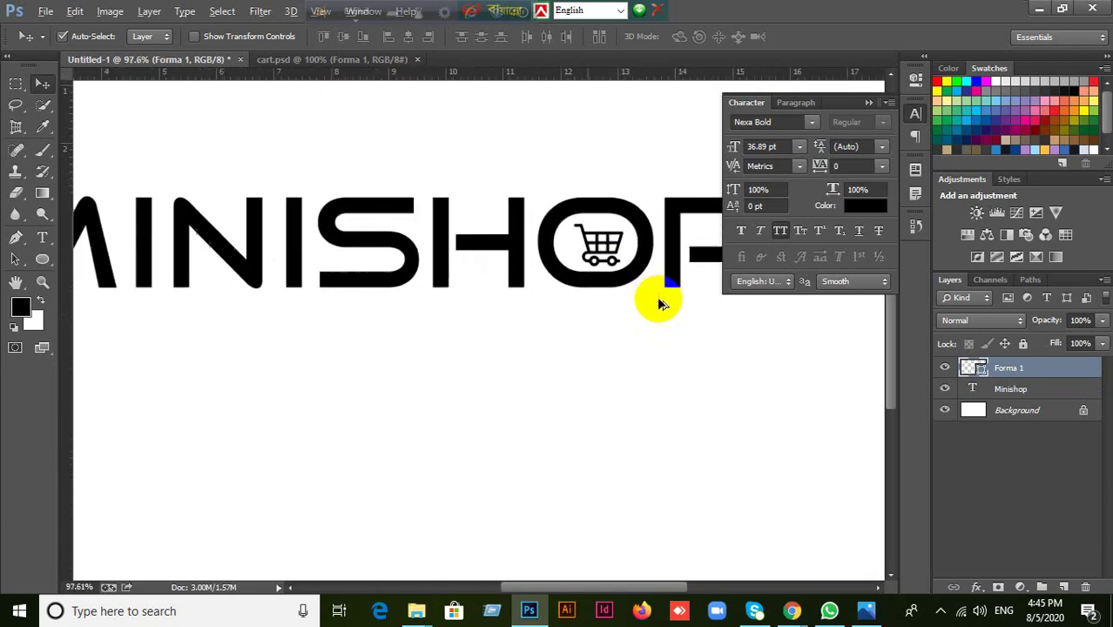
scroll(659, 302, "up", 2)
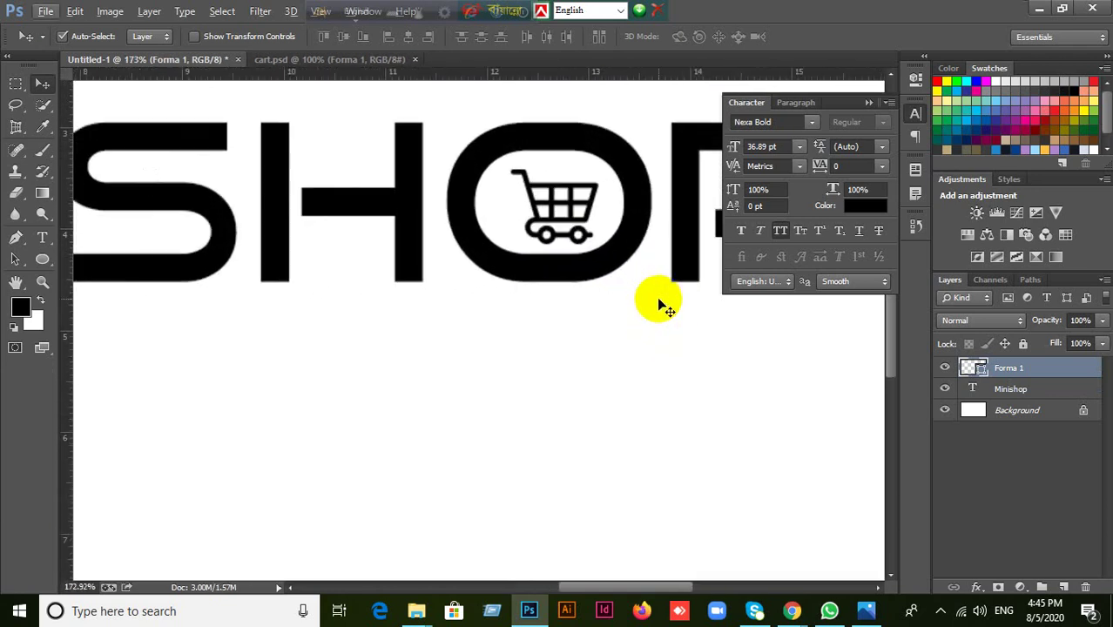
left_click_drag(589, 224, 581, 214)
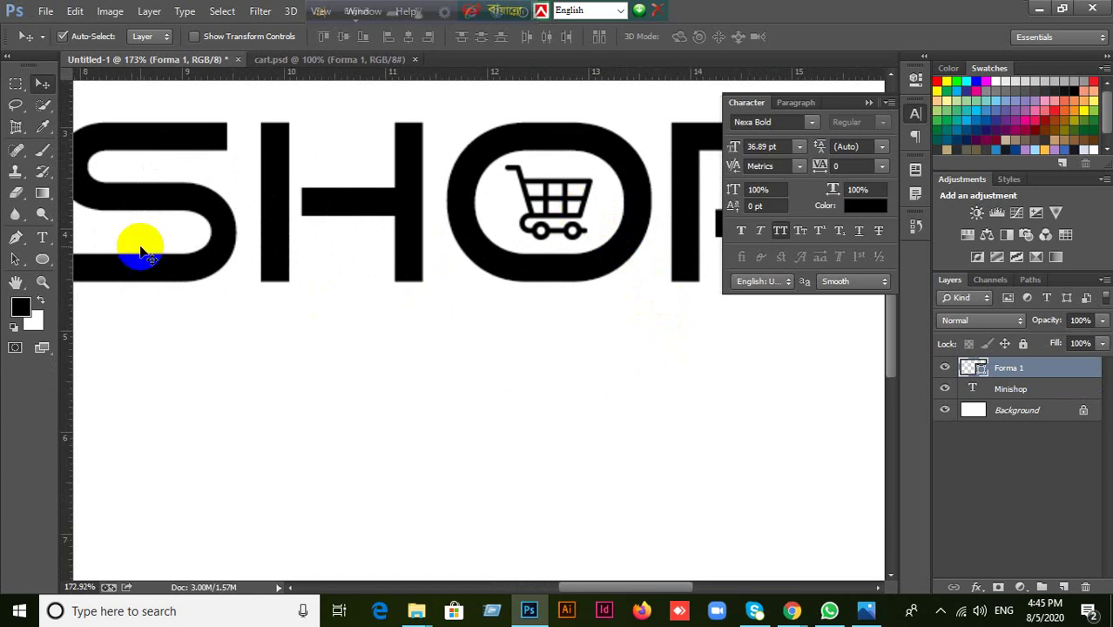
left_click(15, 84)
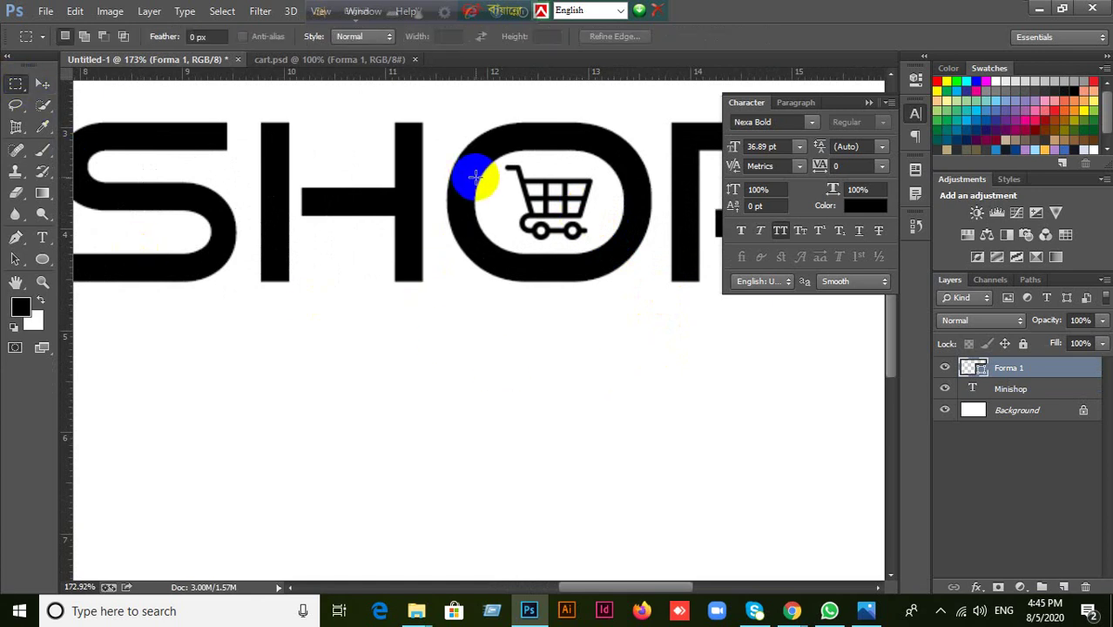
left_click(42, 83)
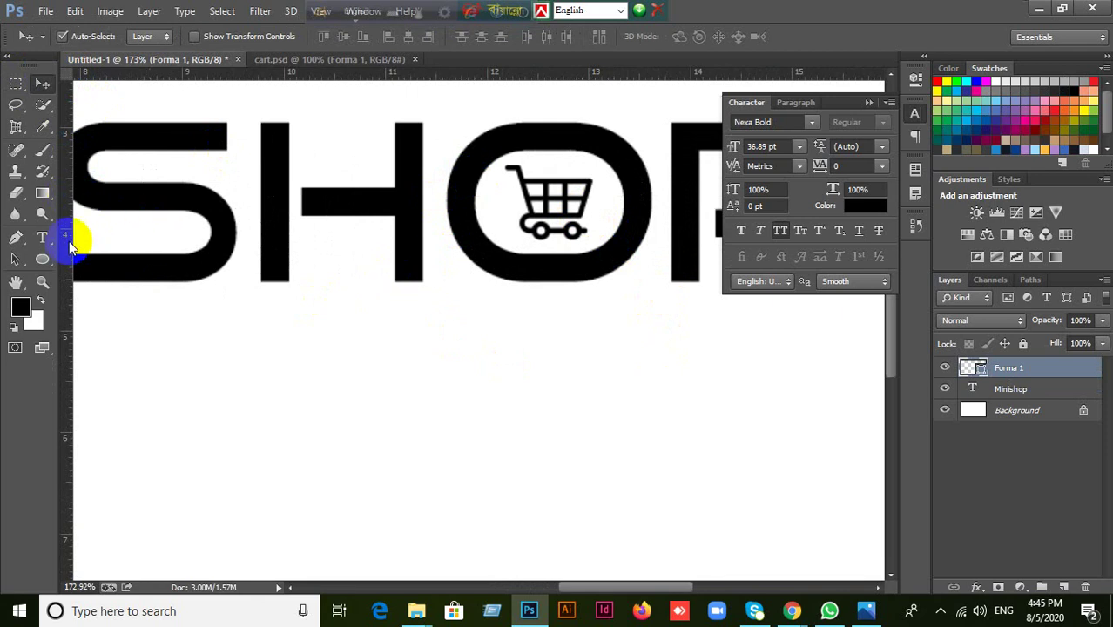
Step: Place vertical guides at the inner left and right edges of the letter O and adjust the cart's position between them
scroll(534, 194, "up", 5)
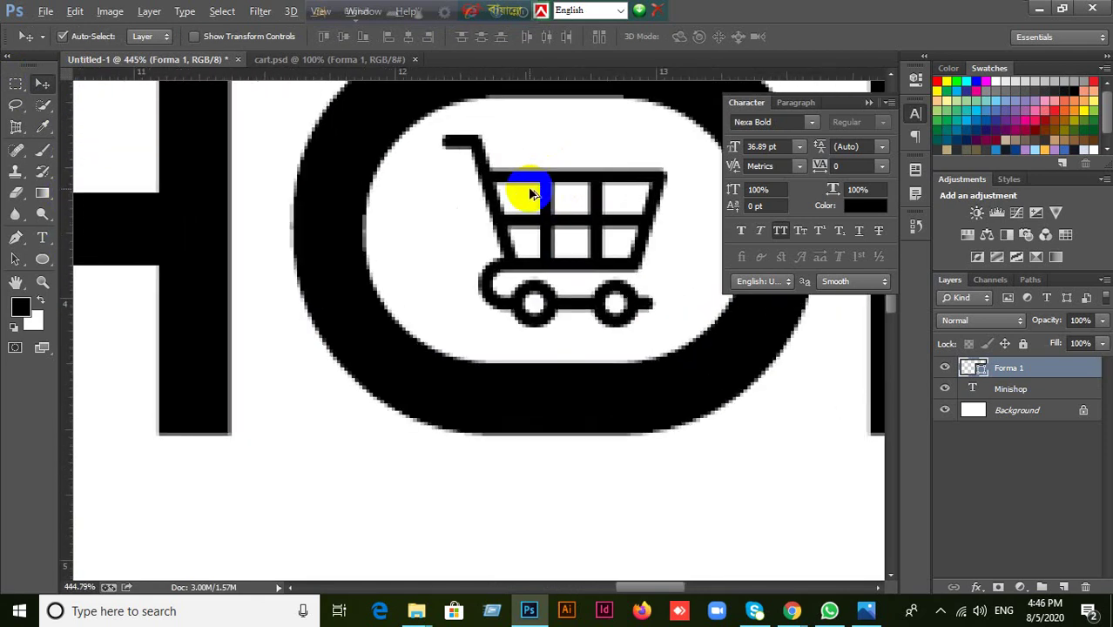
left_click(864, 101)
left_click_drag(68, 277, 365, 257)
left_click_drag(84, 279, 744, 258)
scroll(643, 328, "down", 3)
left_click_drag(634, 318, 609, 245)
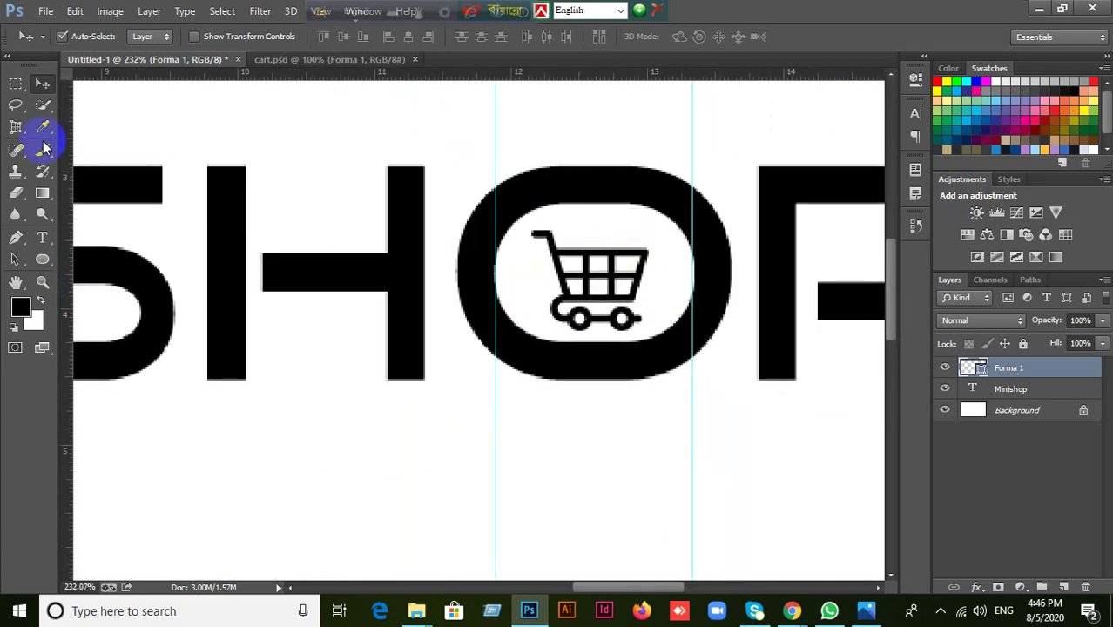
left_click(16, 85)
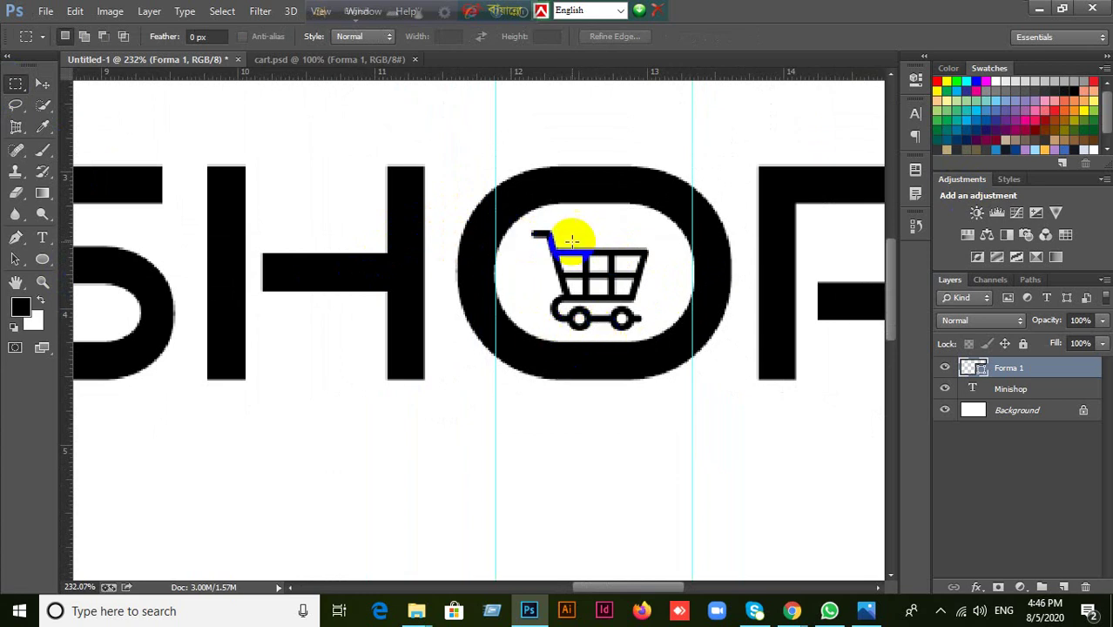
left_click(41, 85)
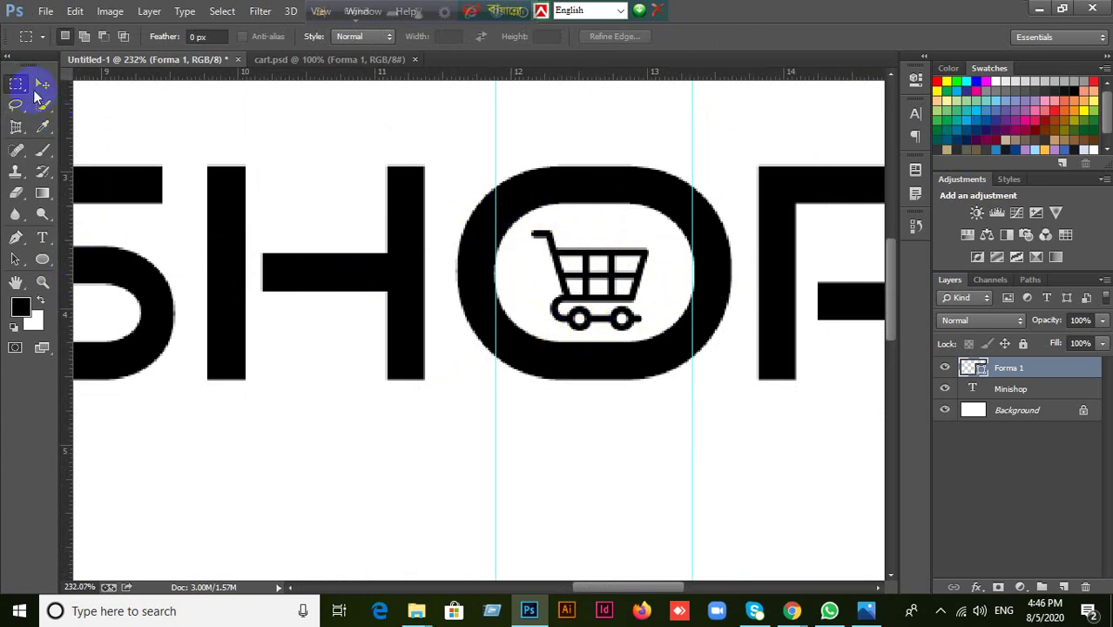
scroll(613, 268, "up", 5)
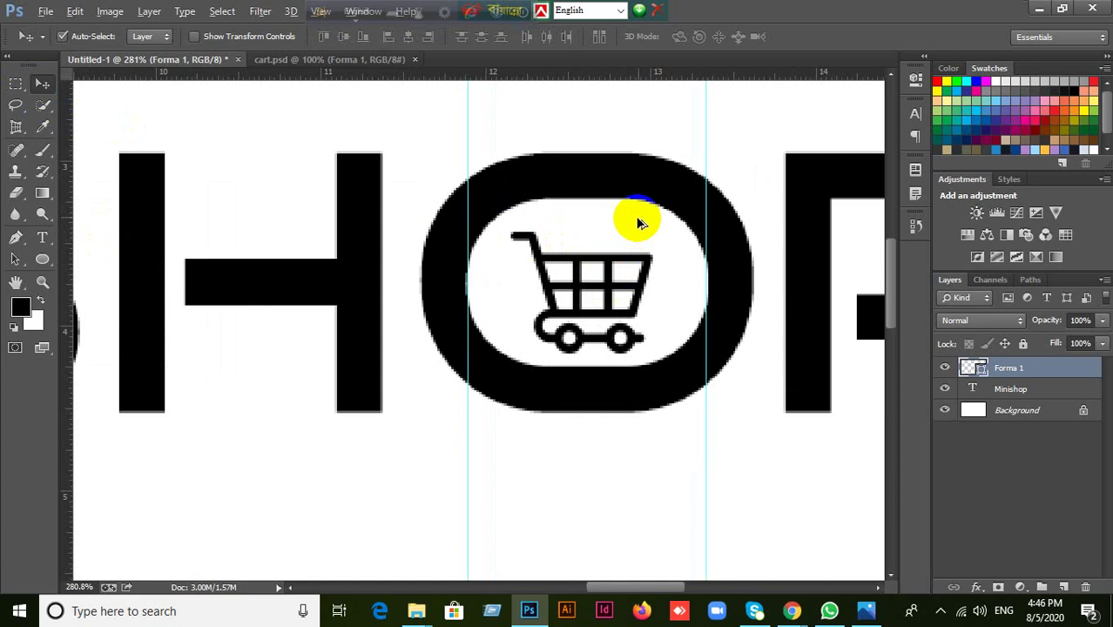
scroll(547, 157, "down", 4)
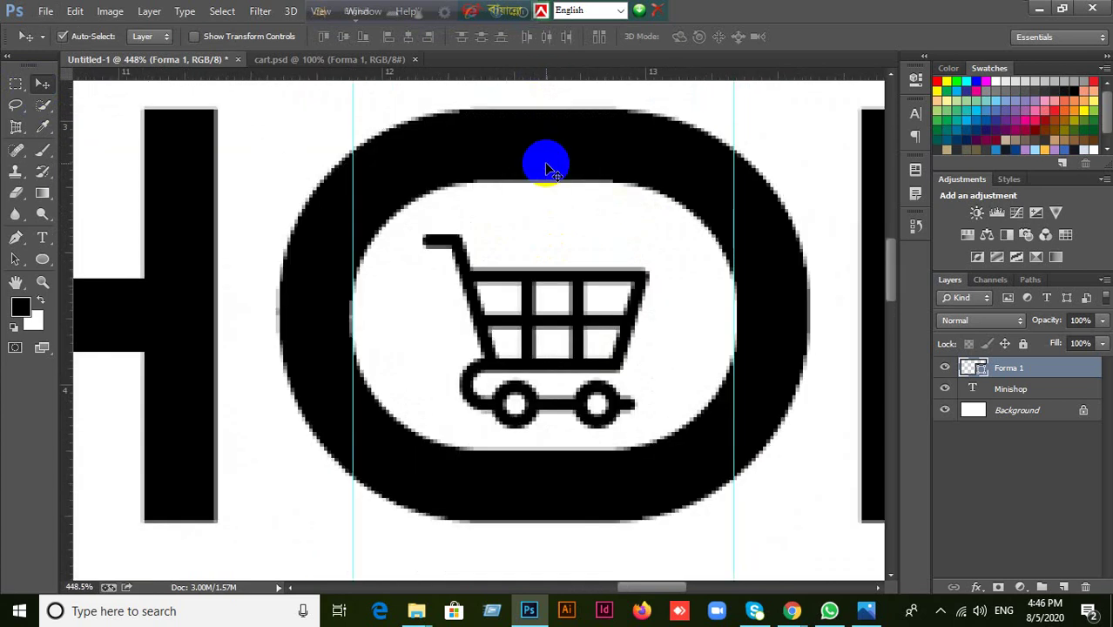
scroll(547, 165, "down", 3)
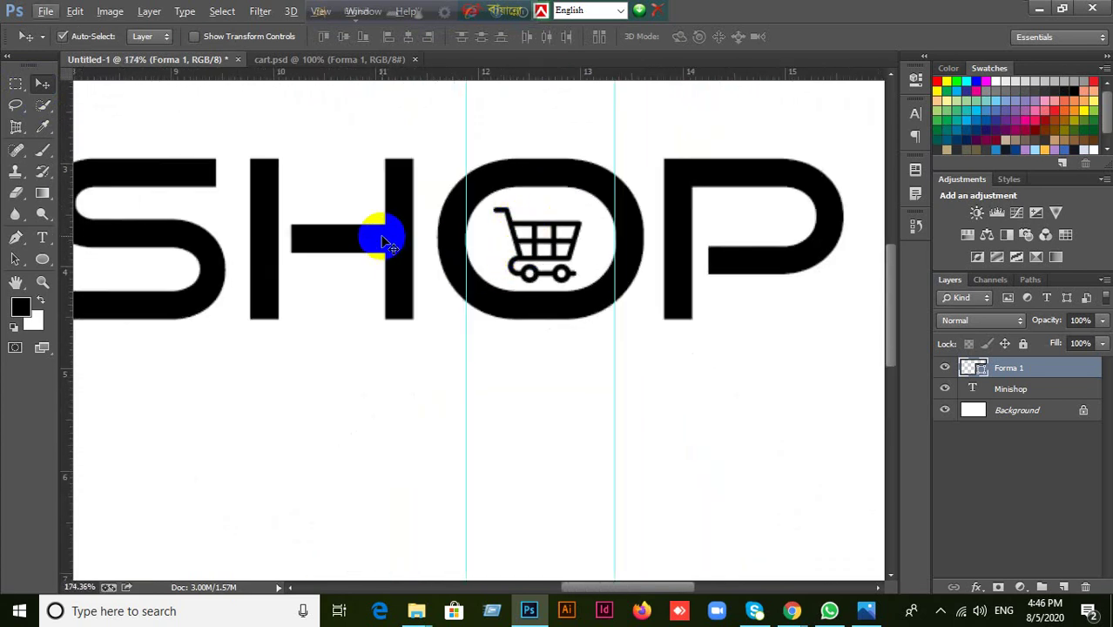
Step: Align the vertical centres of the Minishop and Forma 1 layers to a selection loaded from the text outline, and deselect
left_click(387, 245)
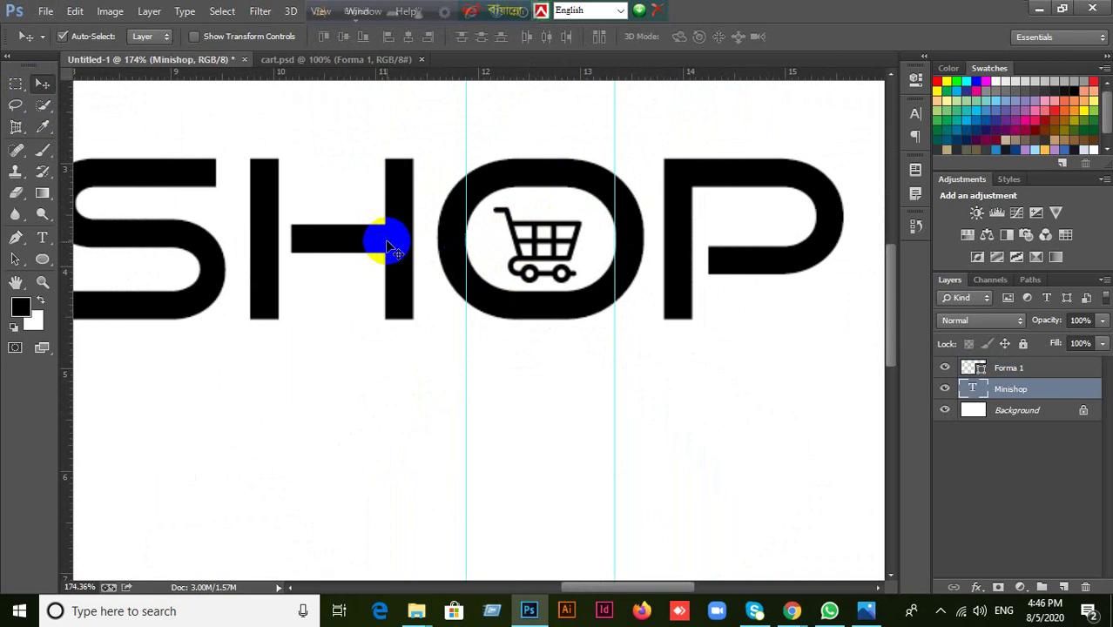
left_click(542, 250, "shift")
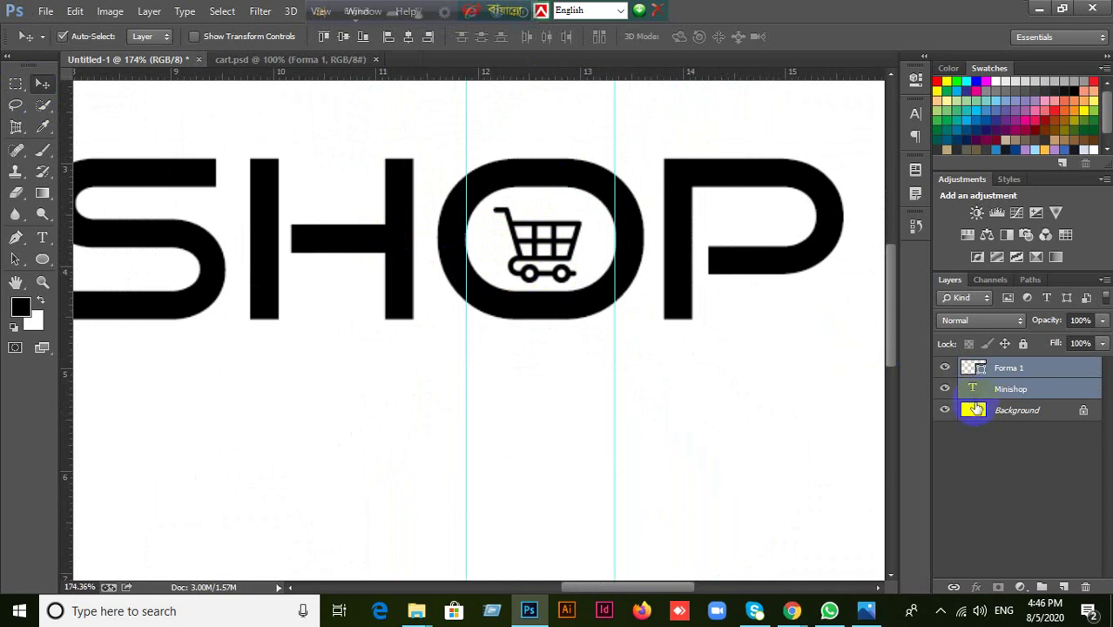
left_click(973, 390, "ctrl")
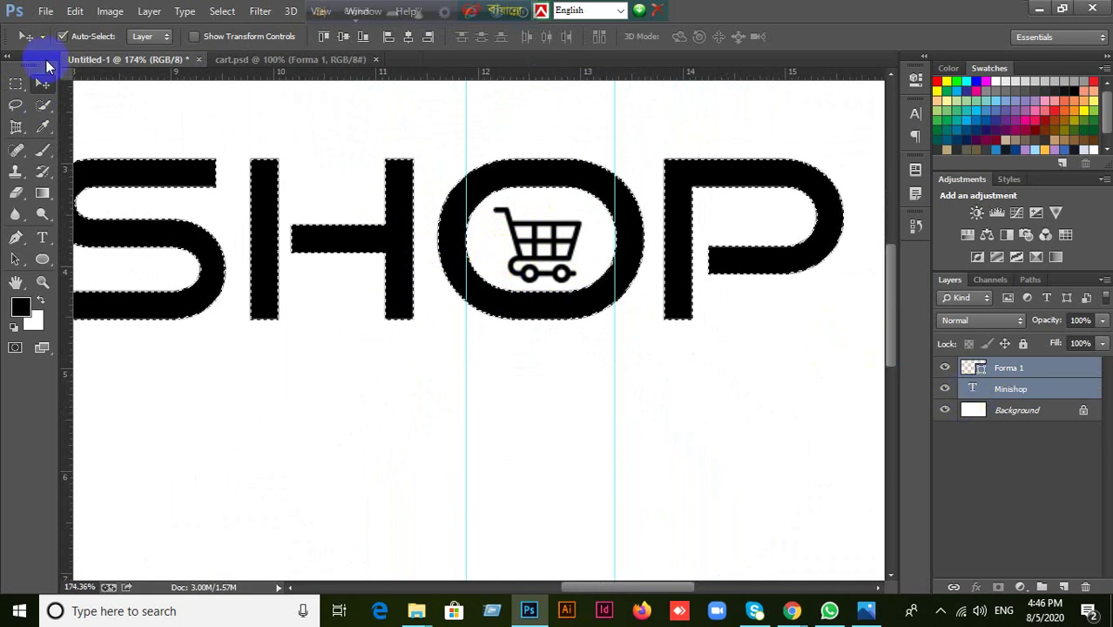
left_click(343, 39)
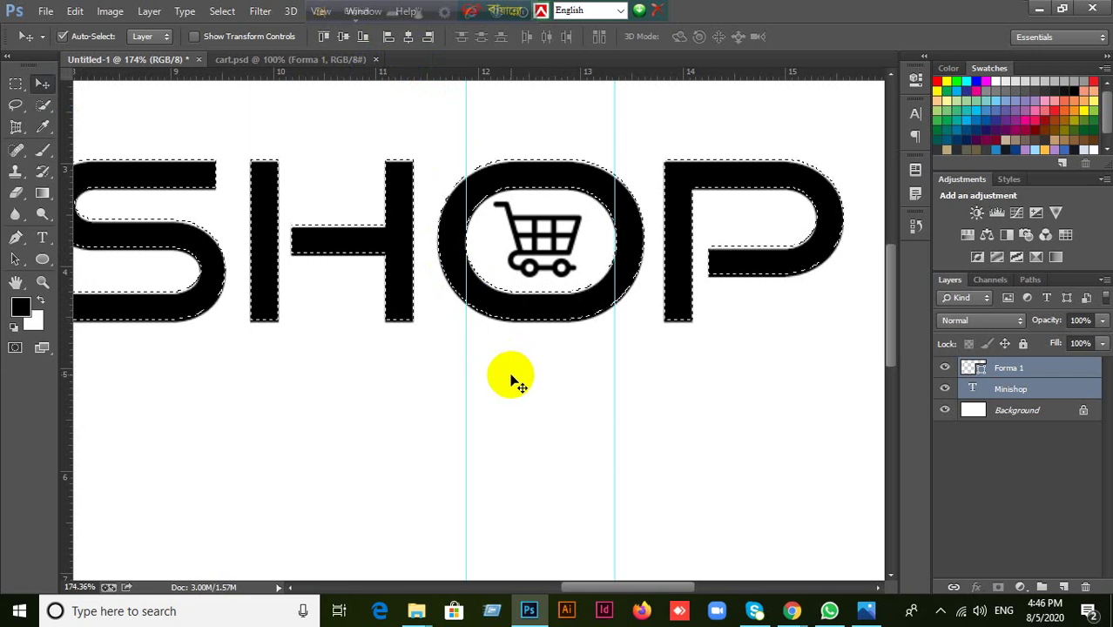
key("ctrl+d")
left_click(549, 326)
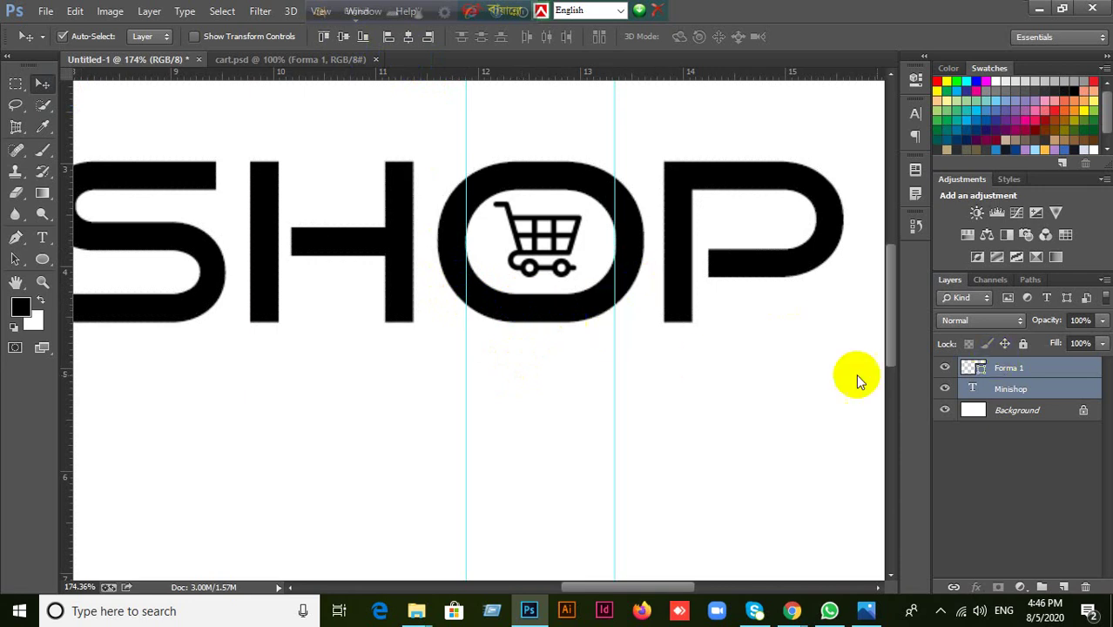
Step: Reload the text outline as a selection, shift the text and cart layers slightly down, and deselect
left_click(974, 391, "ctrl")
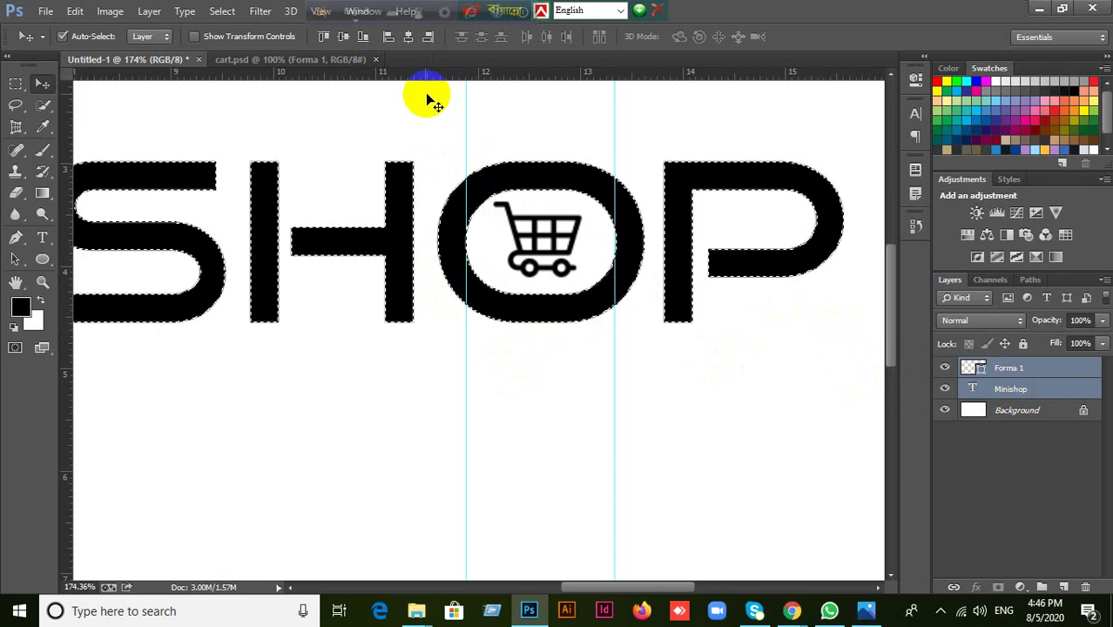
left_click_drag(576, 274, 585, 277)
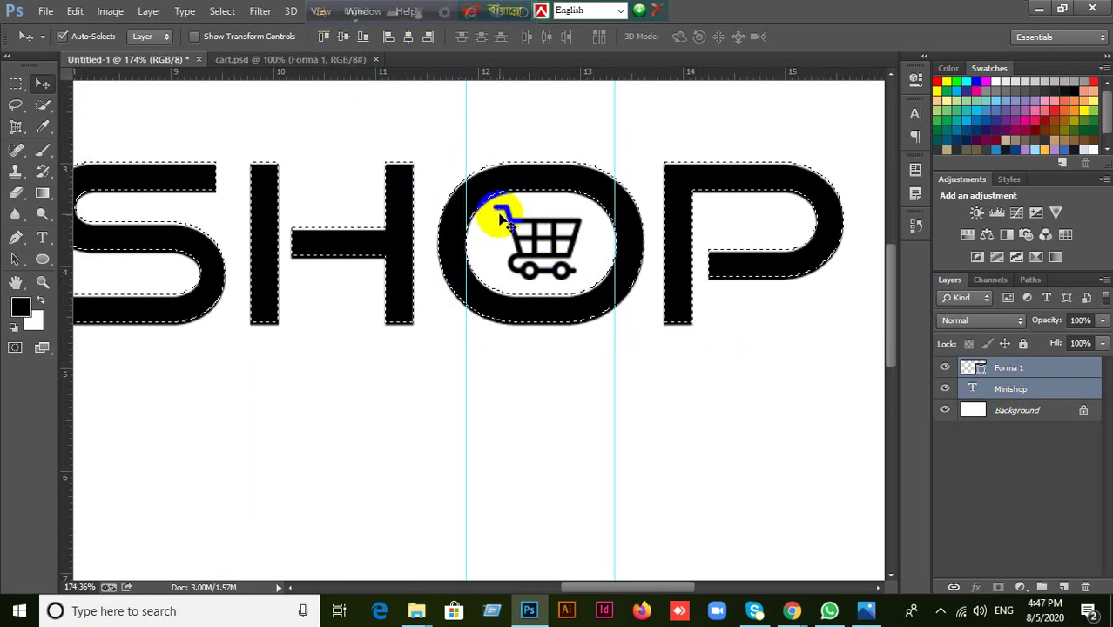
key("ctrl+d")
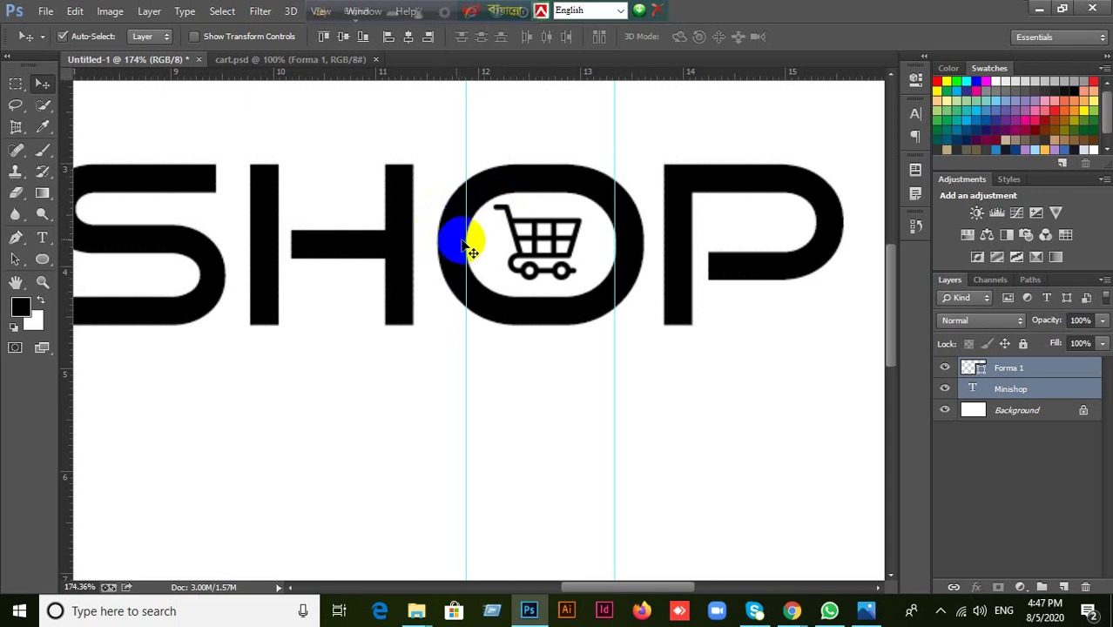
Step: Centre the Forma 1 cart in a rectangular selection drawn over the O's interior between the guides, and deselect
left_click(15, 85)
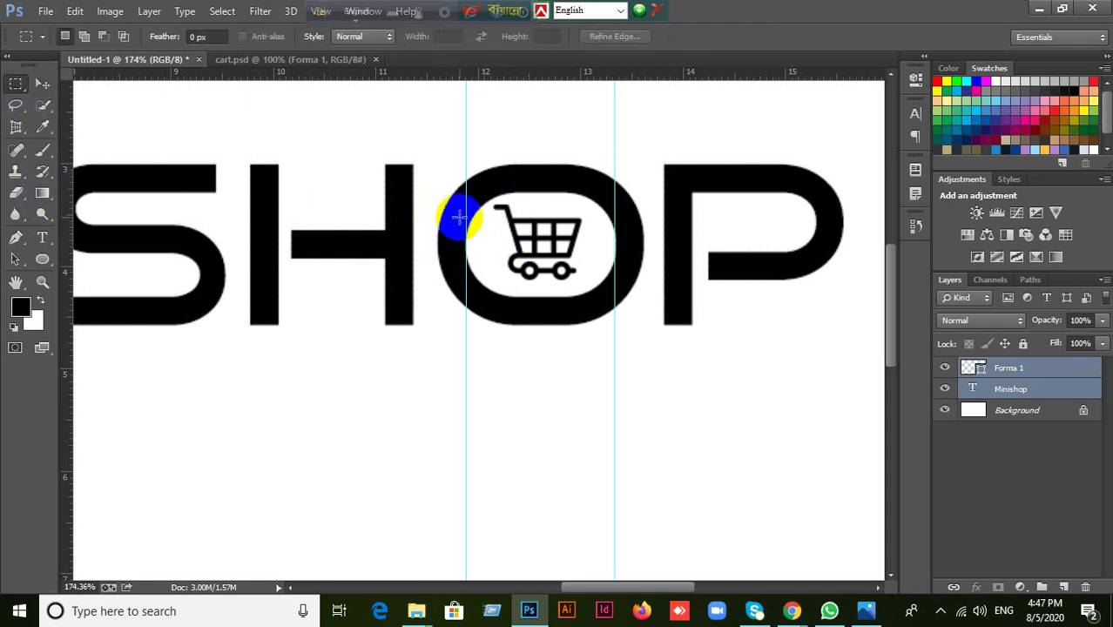
left_click(1018, 388)
left_click(477, 161, "ctrl")
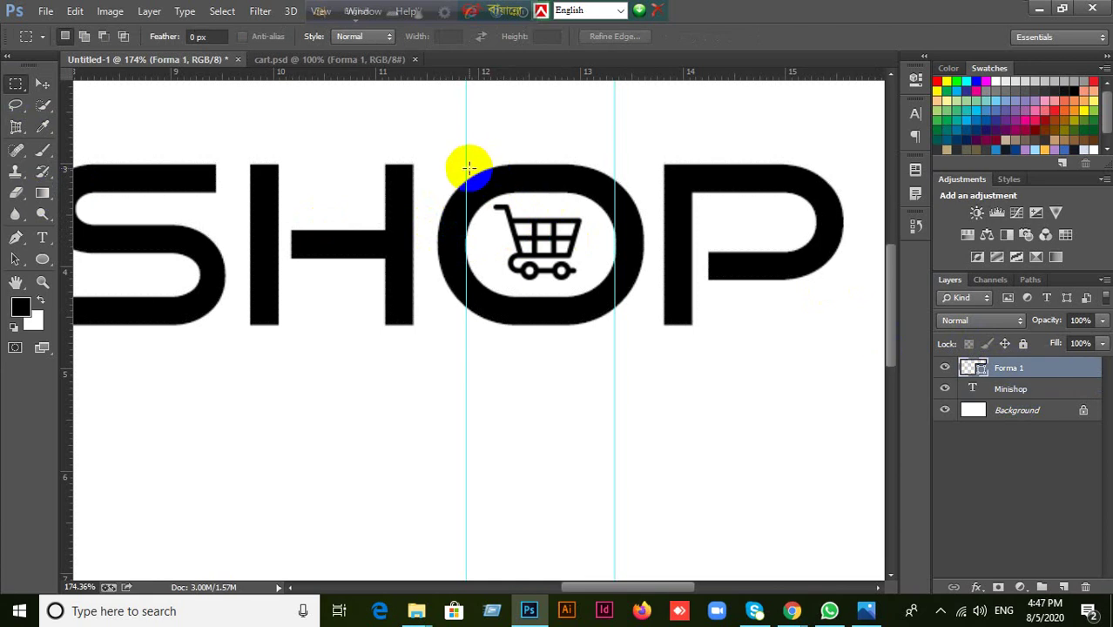
left_click_drag(466, 178, 615, 306)
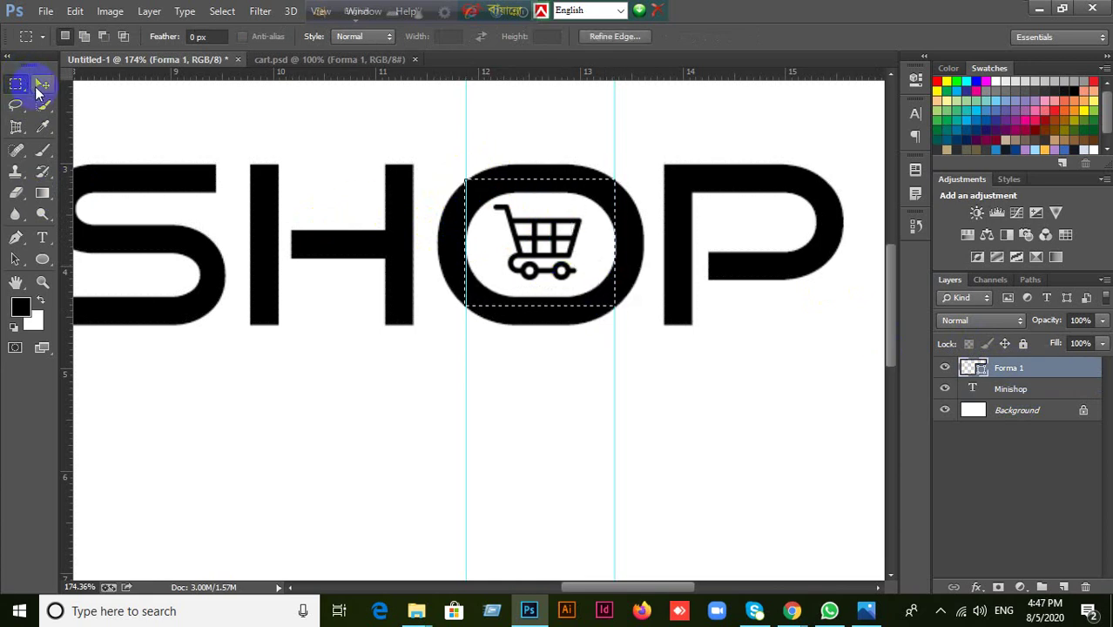
left_click(40, 84)
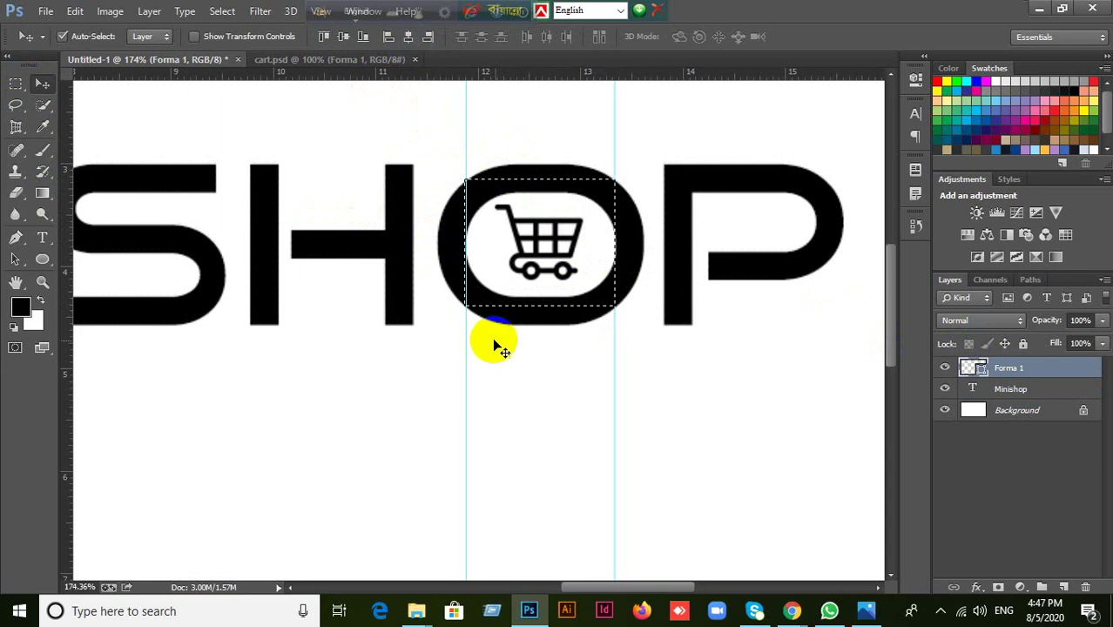
key("ctrl+d")
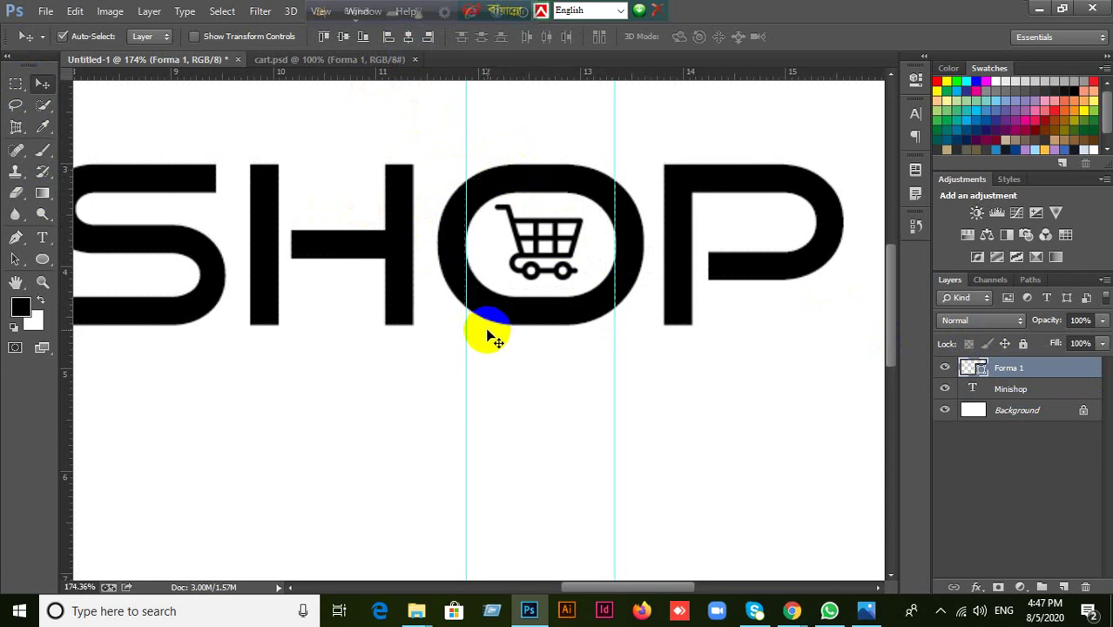
Step: Remove both vertical guides from the document
scroll(571, 286, "down", 3)
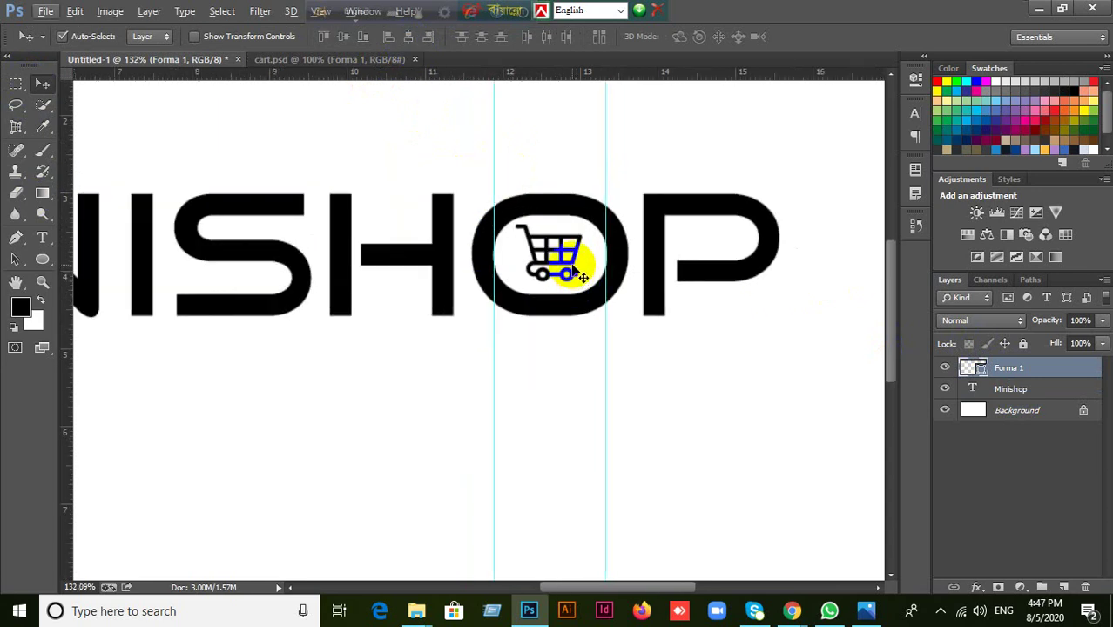
left_click_drag(495, 308, 117, 303)
key("ctrl+z")
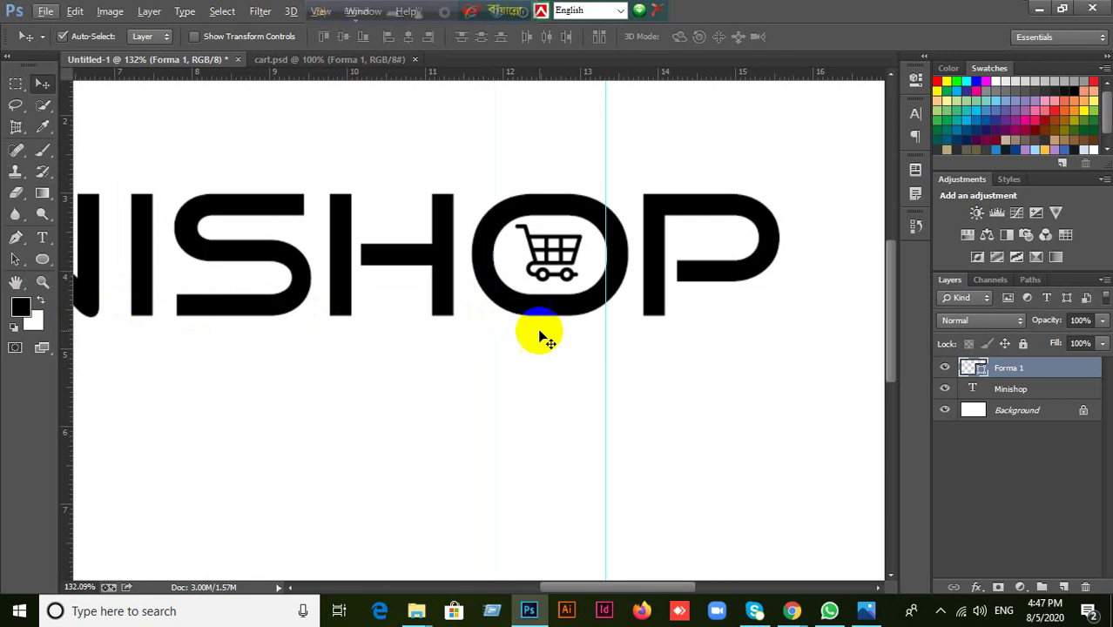
left_click_drag(494, 331, 26, 300)
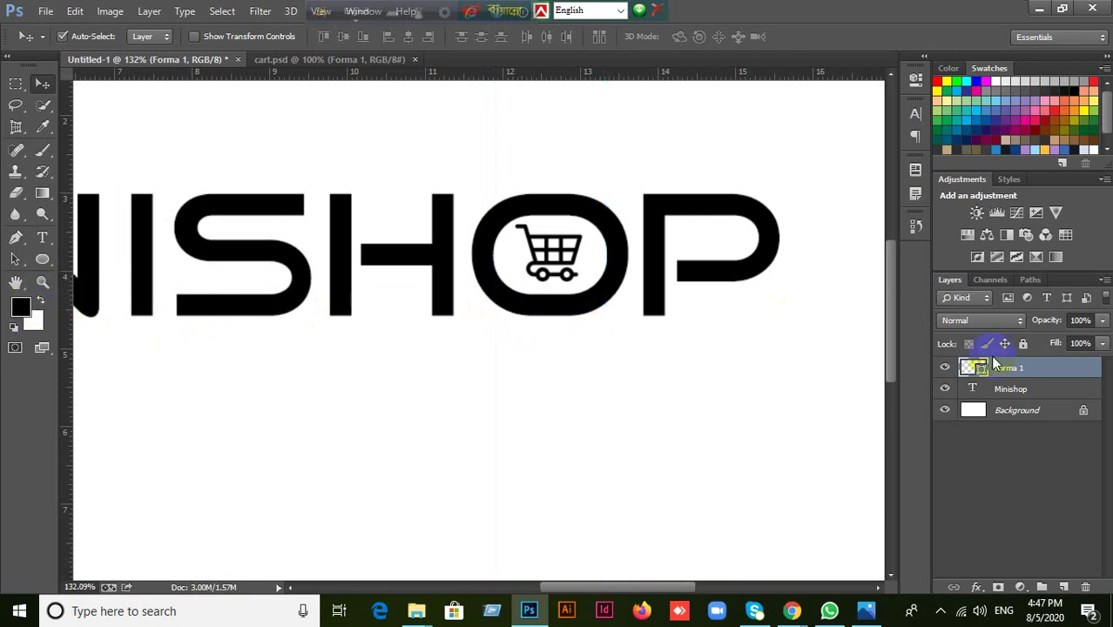
Step: Scale the Forma 1 cart down to about 73% around its centre inside the O
left_click(1024, 393)
left_click(1022, 371)
key("ctrl+t")
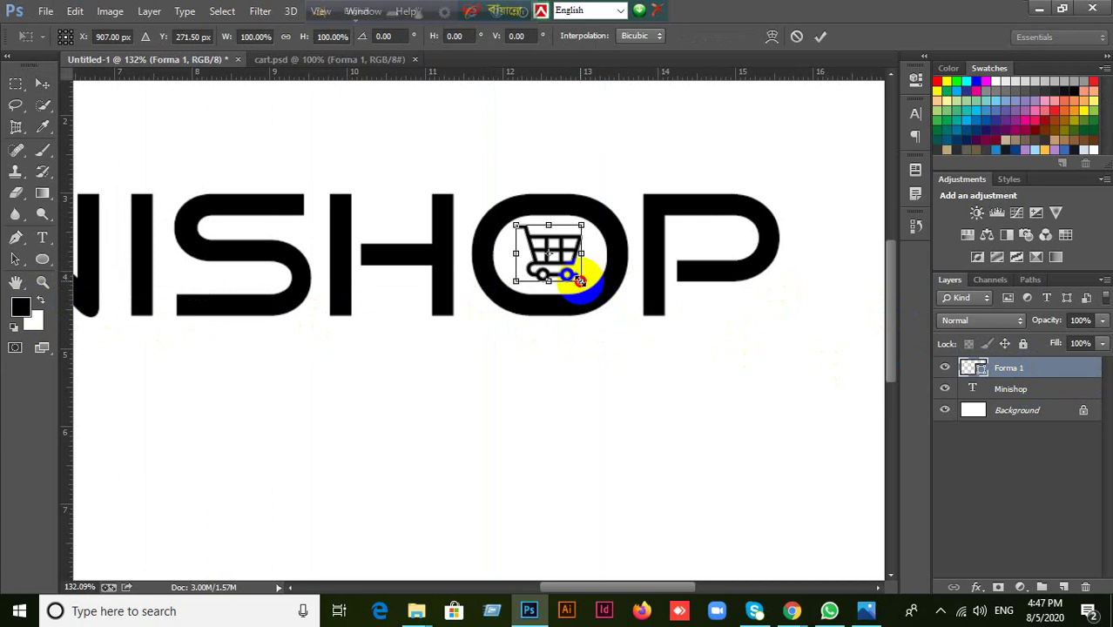
left_click_drag(581, 280, 567, 271)
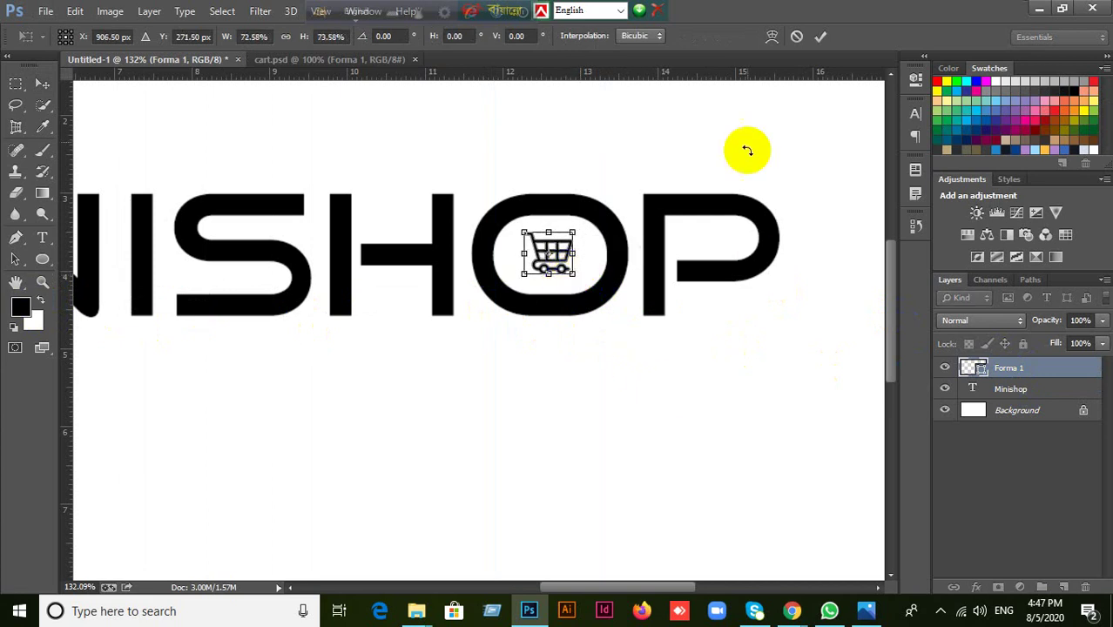
left_click(819, 36)
Step: Recolour the Minishop text layer dark green (#005826)
left_click(620, 272)
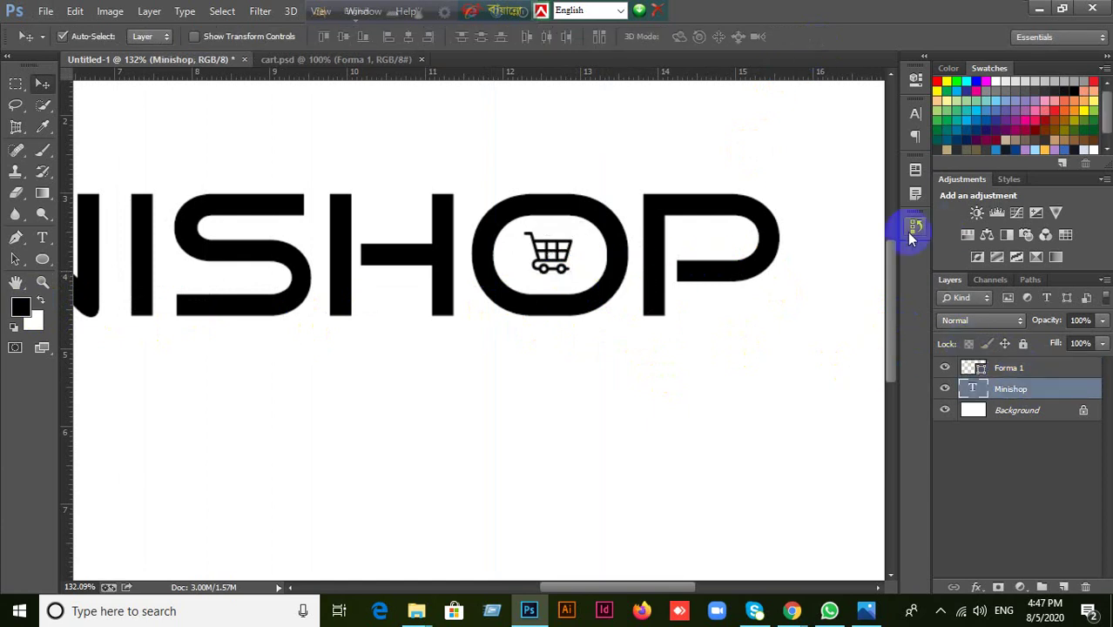
left_click(913, 114)
left_click(855, 206)
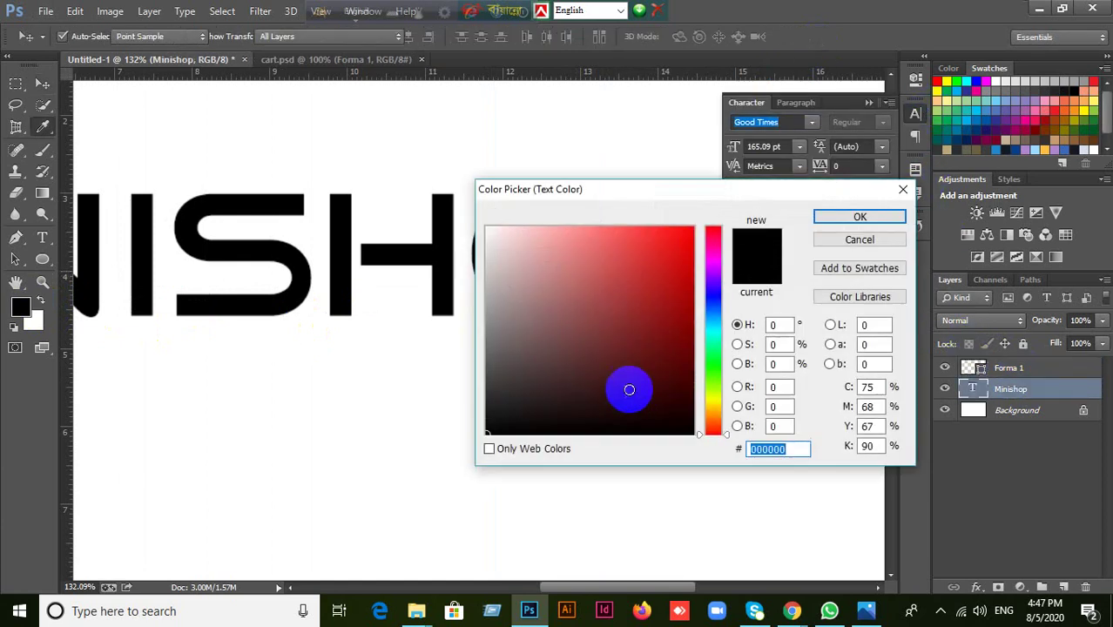
left_click(1094, 131)
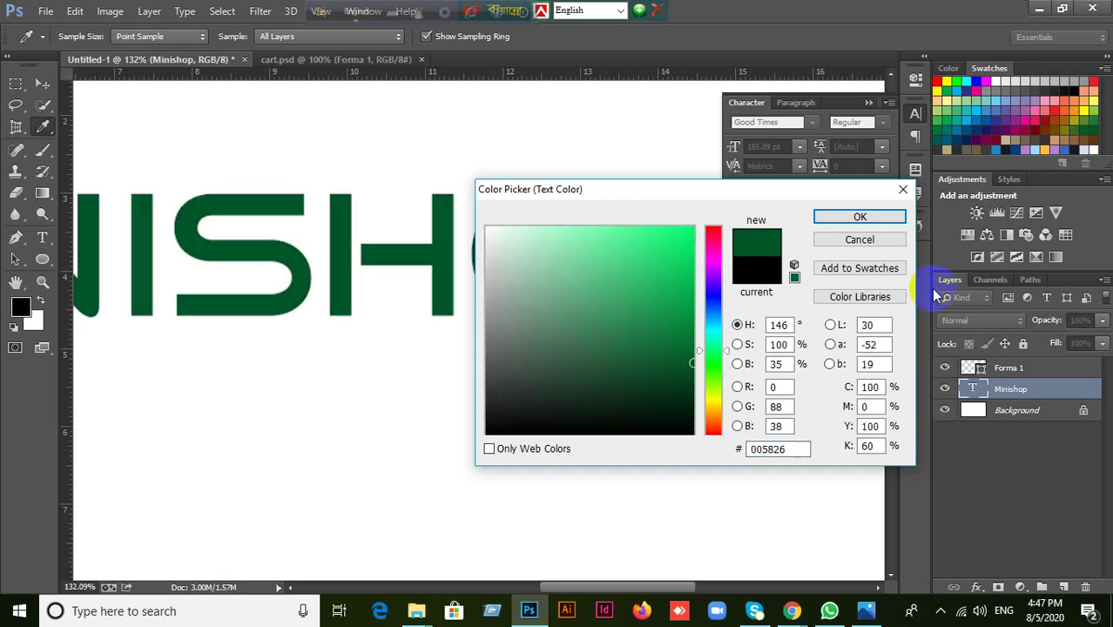
left_click(856, 220)
key("v")
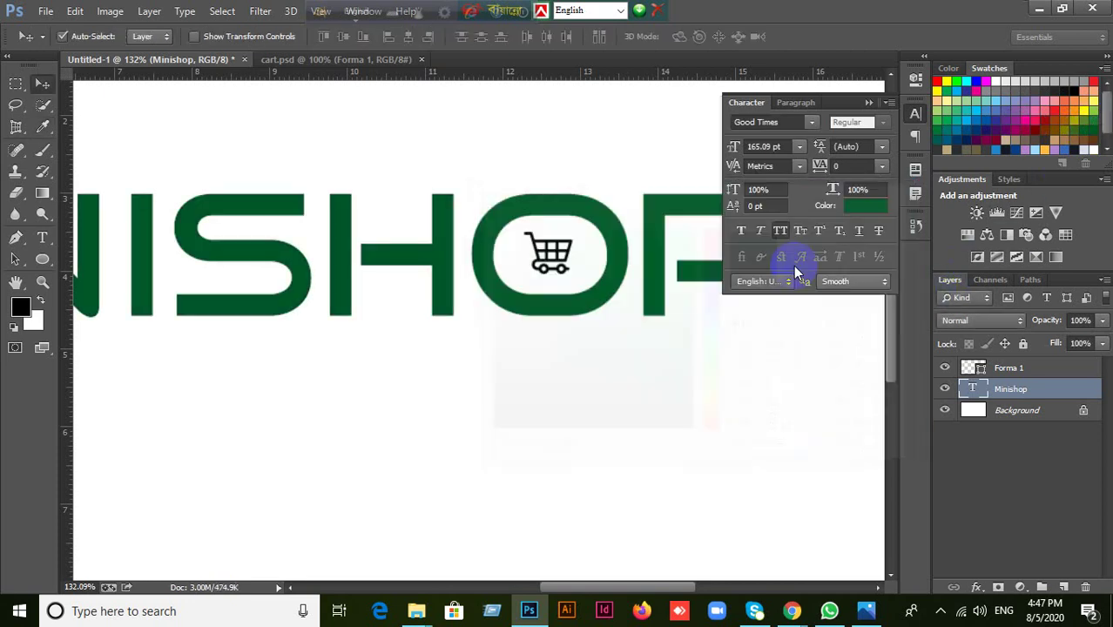
Step: Change the Forma 1 cart's fill to the same dark green as the MINISHOP text
left_click(574, 274)
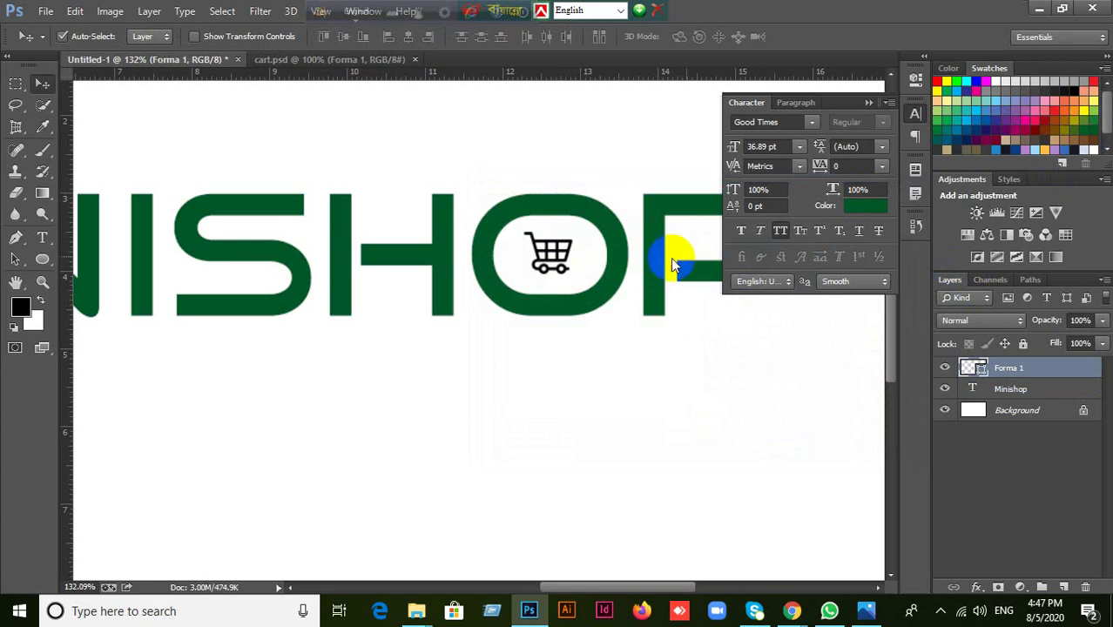
double_click(982, 369)
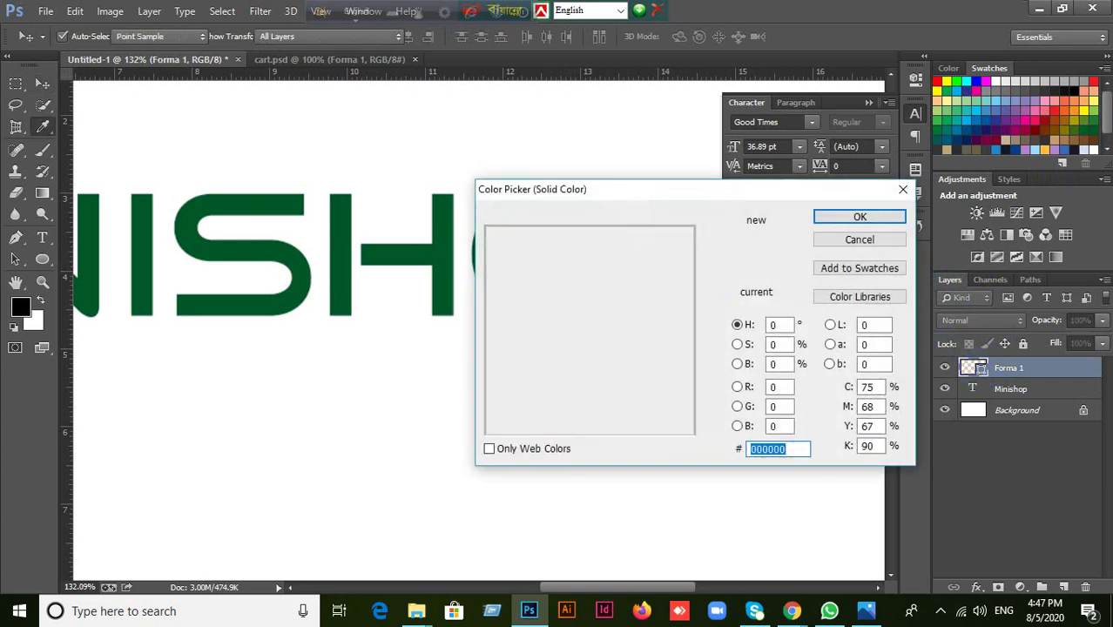
left_click(860, 218)
Step: Enlarge the Forma 1 cart to about 155% around its centre inside the O
scroll(514, 402, "down", 3)
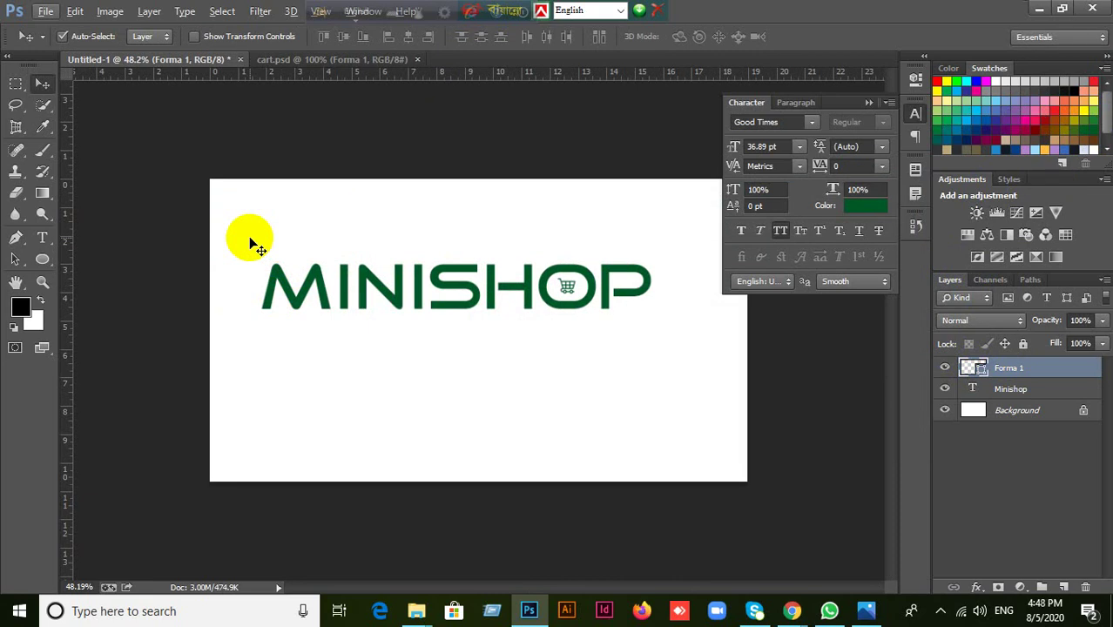
scroll(607, 348, "up", 2)
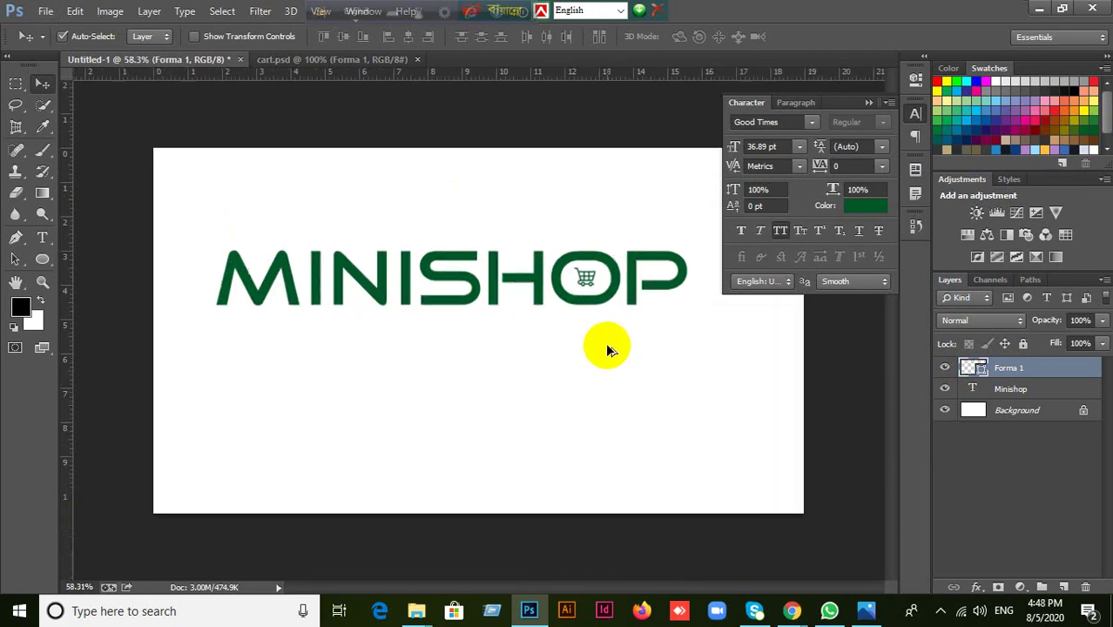
key("ctrl+plus")
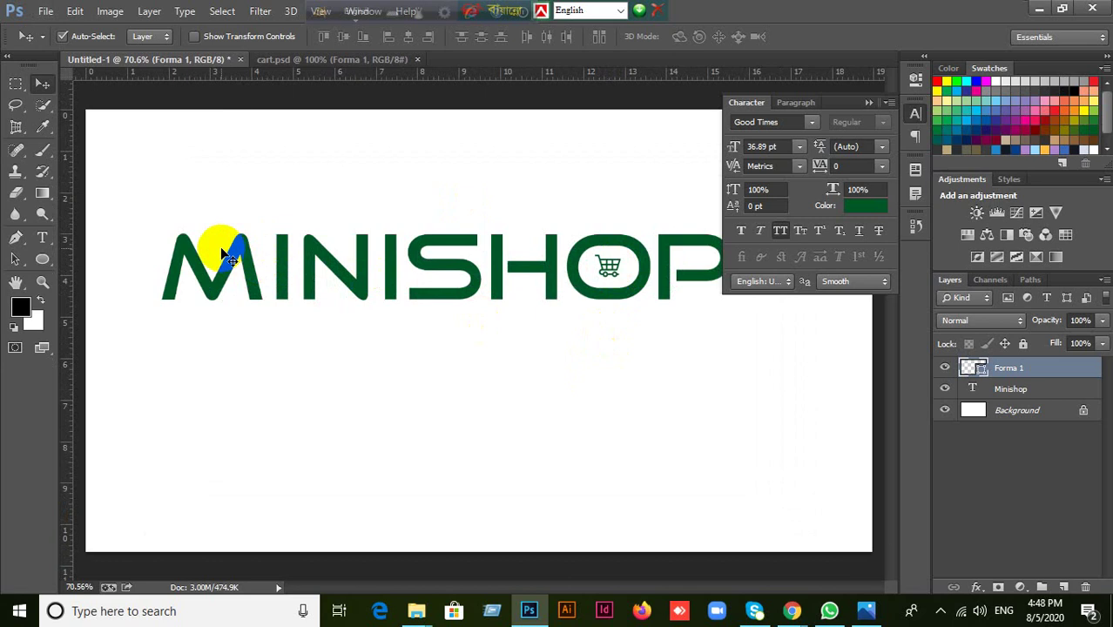
left_click(868, 102)
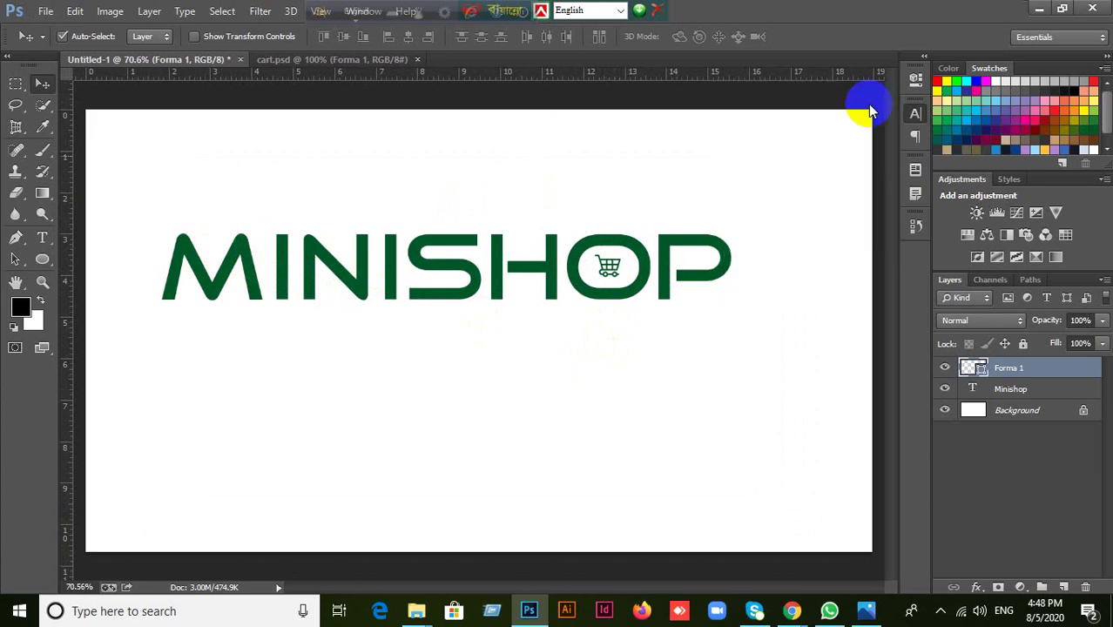
left_click(1017, 392)
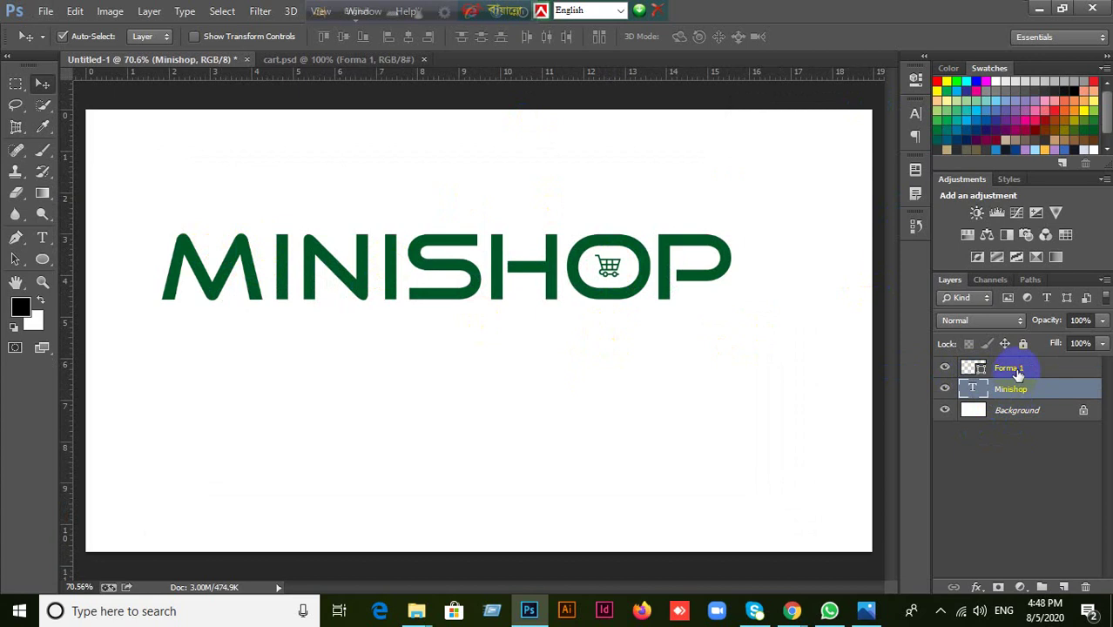
left_click(1018, 373)
key("ctrl+t")
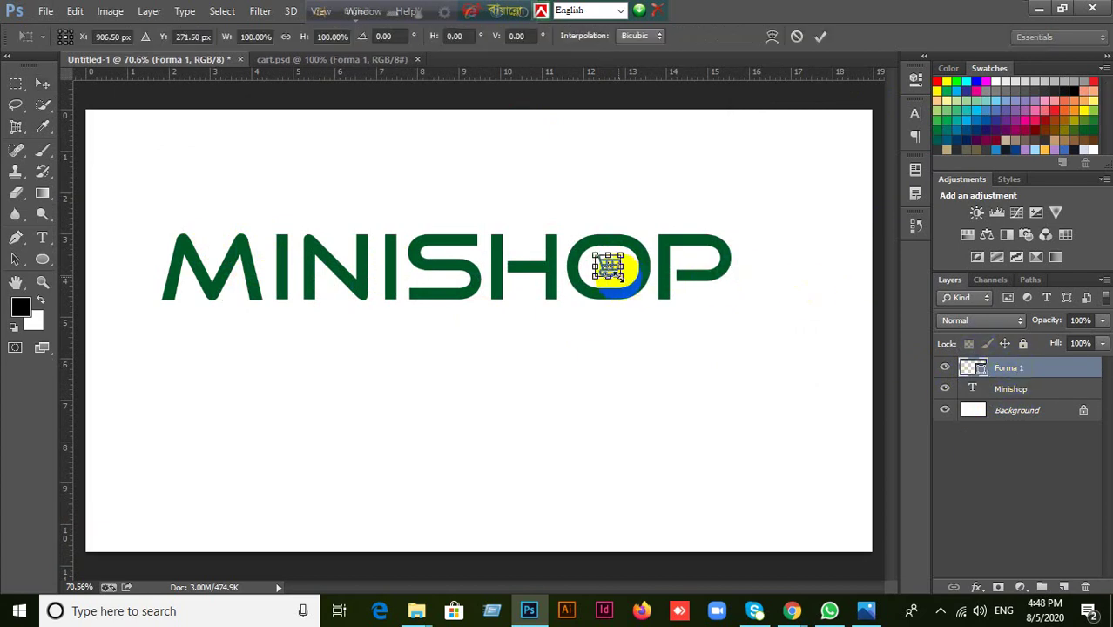
left_click_drag(616, 275, 627, 282)
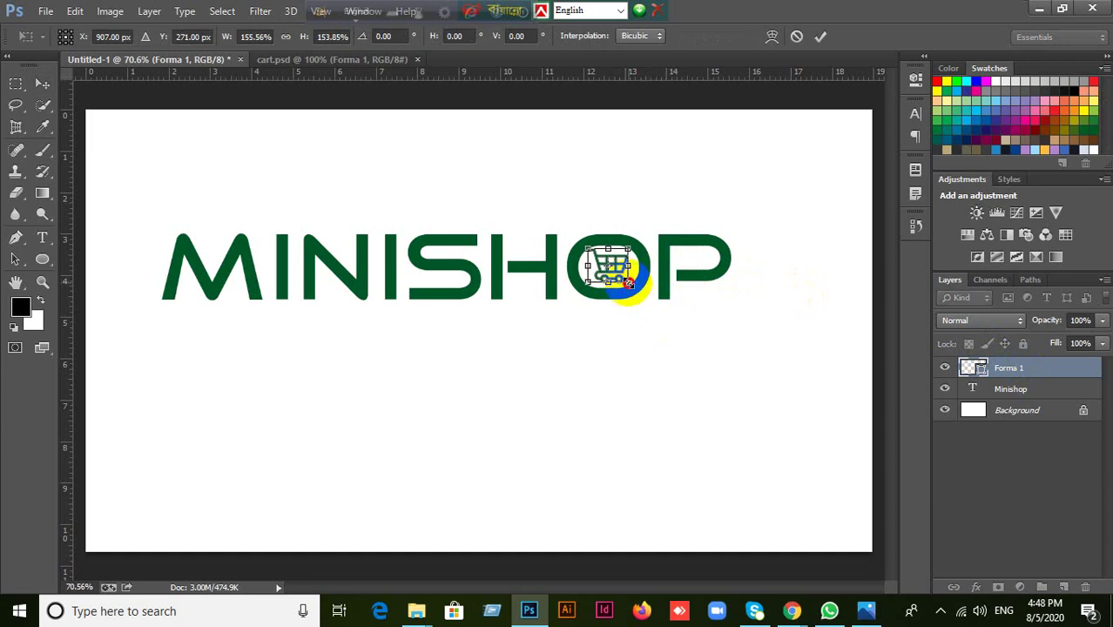
left_click(820, 35)
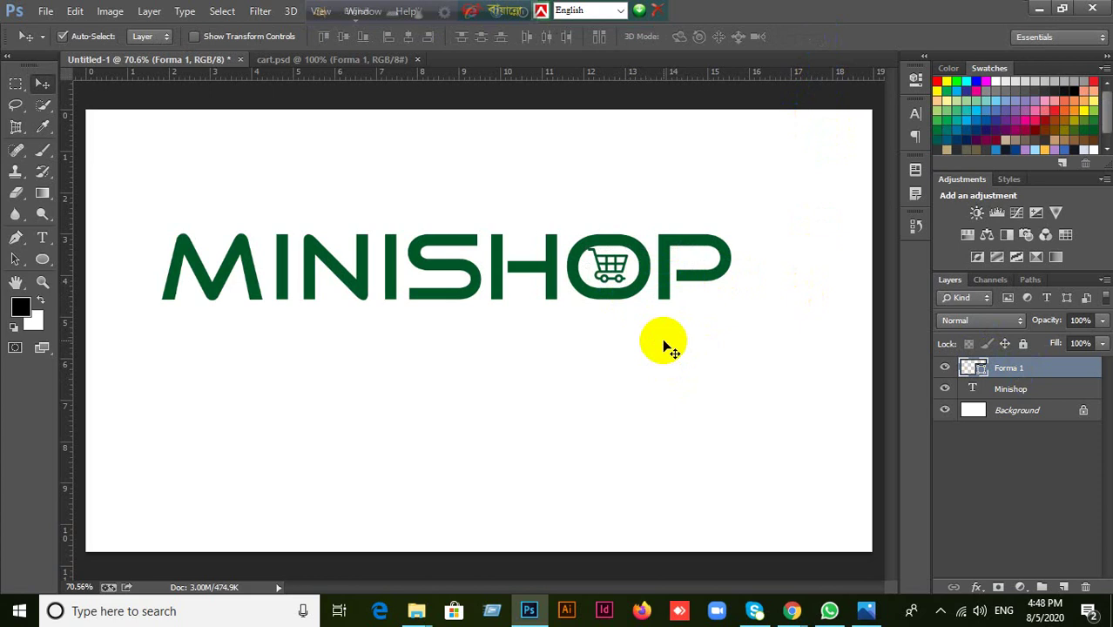
Step: Reduce the Forma 1 cart to 80% around its centre so it leaves clearance within the O
key("ctrl+t")
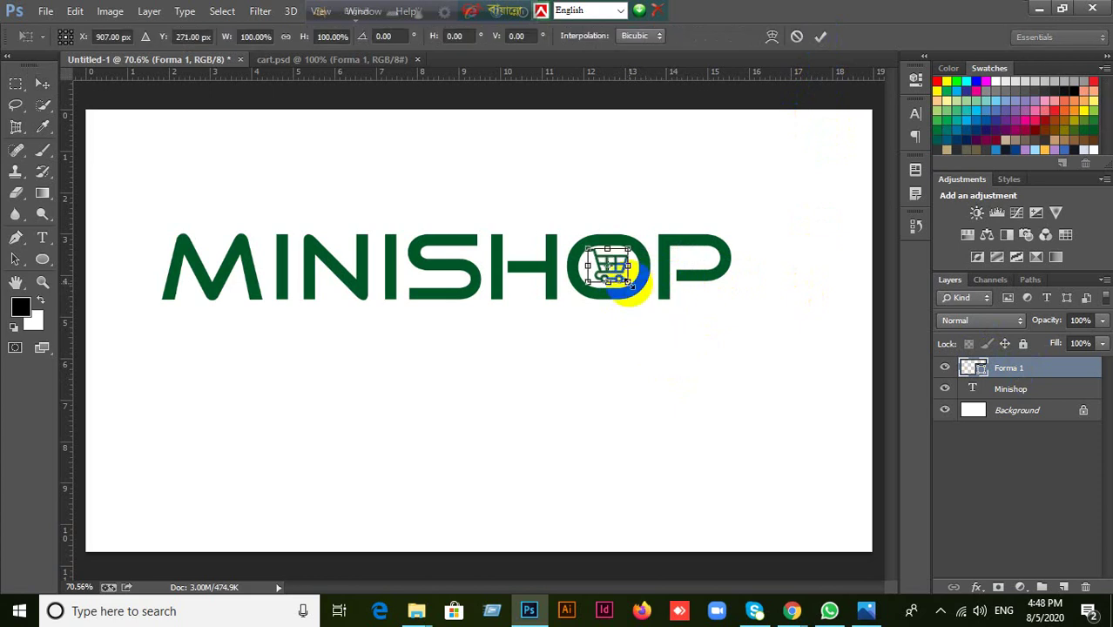
left_click_drag(628, 281, 625, 278)
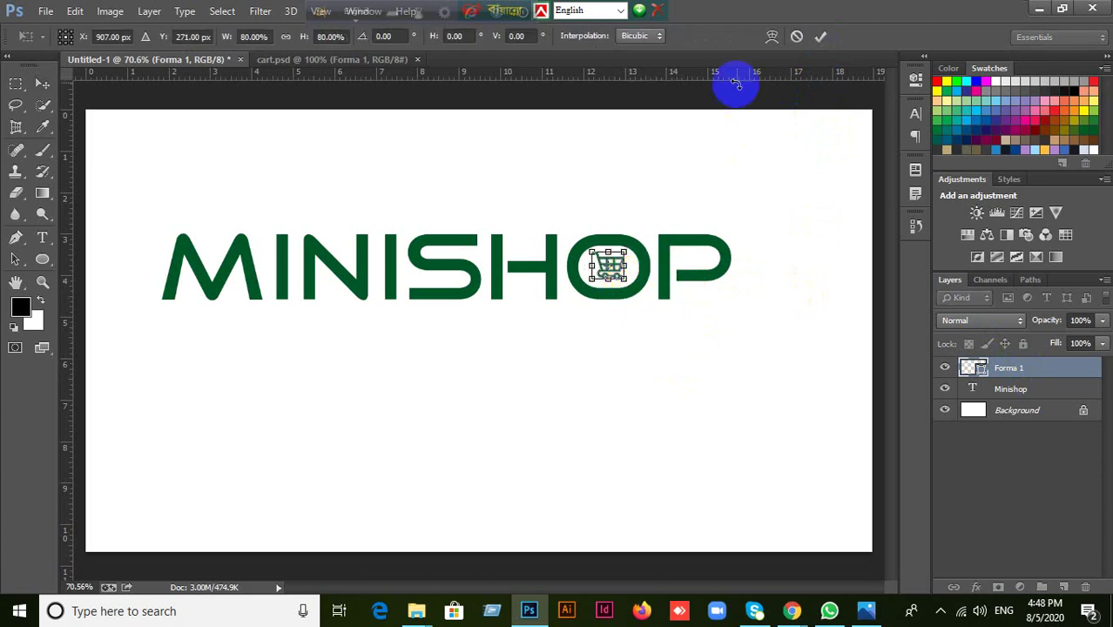
left_click(820, 35)
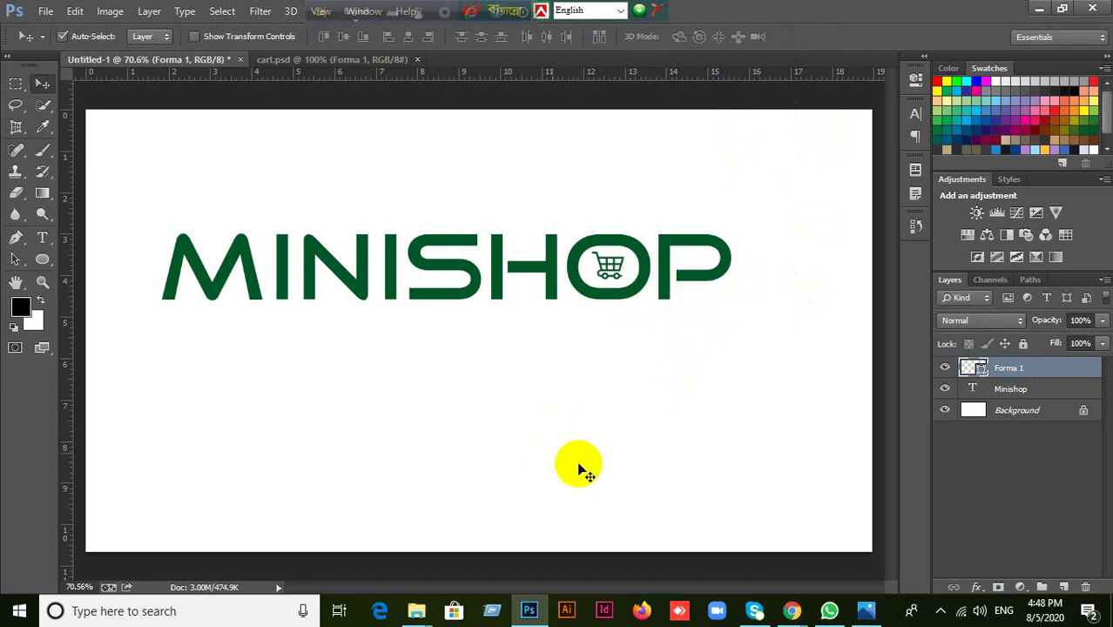
Step: Scale the Minishop text and Forma 1 cart together to about 52% and move them near the canvas's top edge
left_click_drag(154, 206, 764, 403)
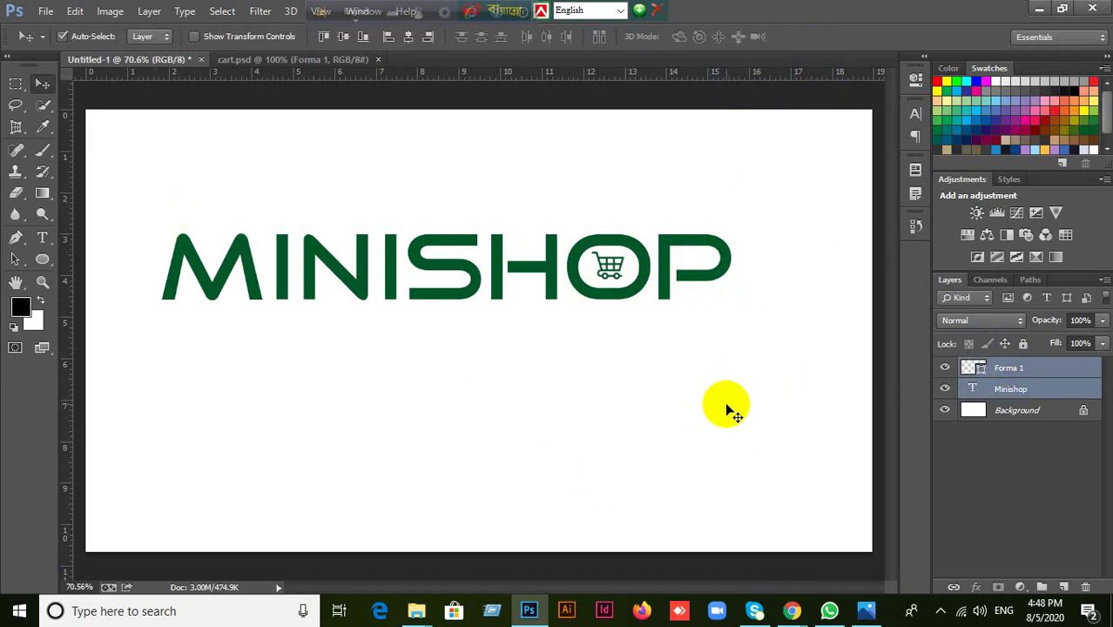
key("ctrl+t")
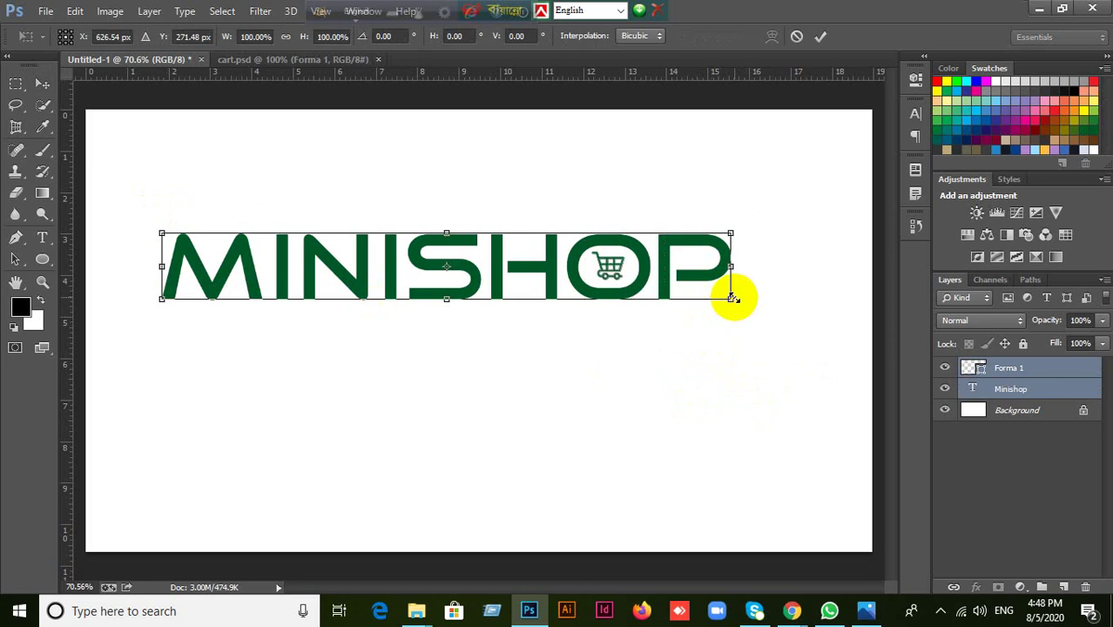
left_click_drag(732, 298, 547, 161)
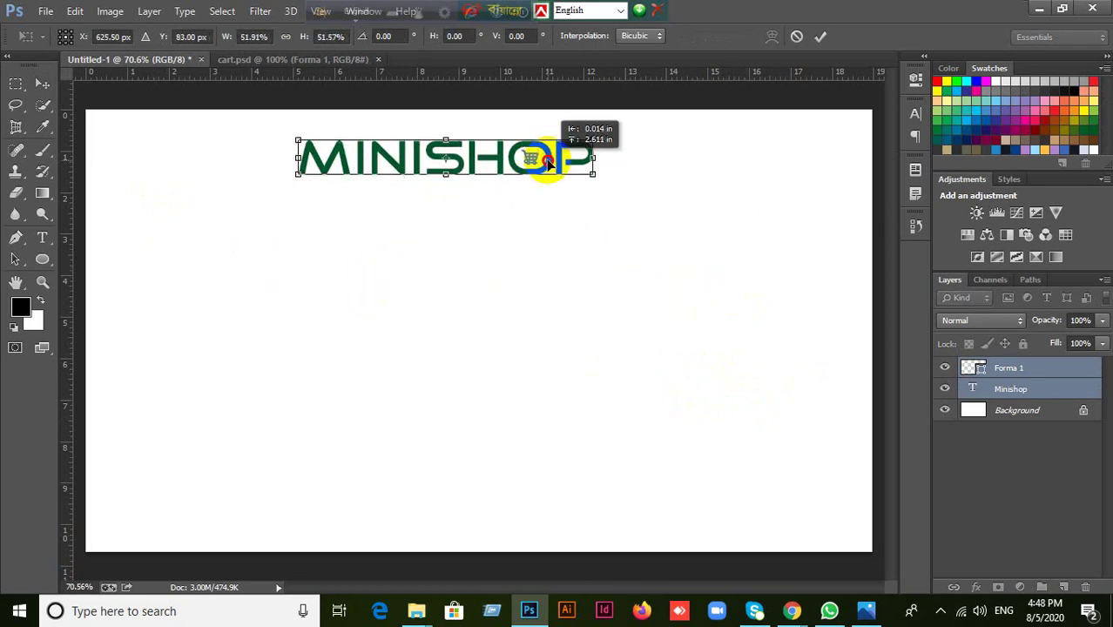
left_click(820, 36)
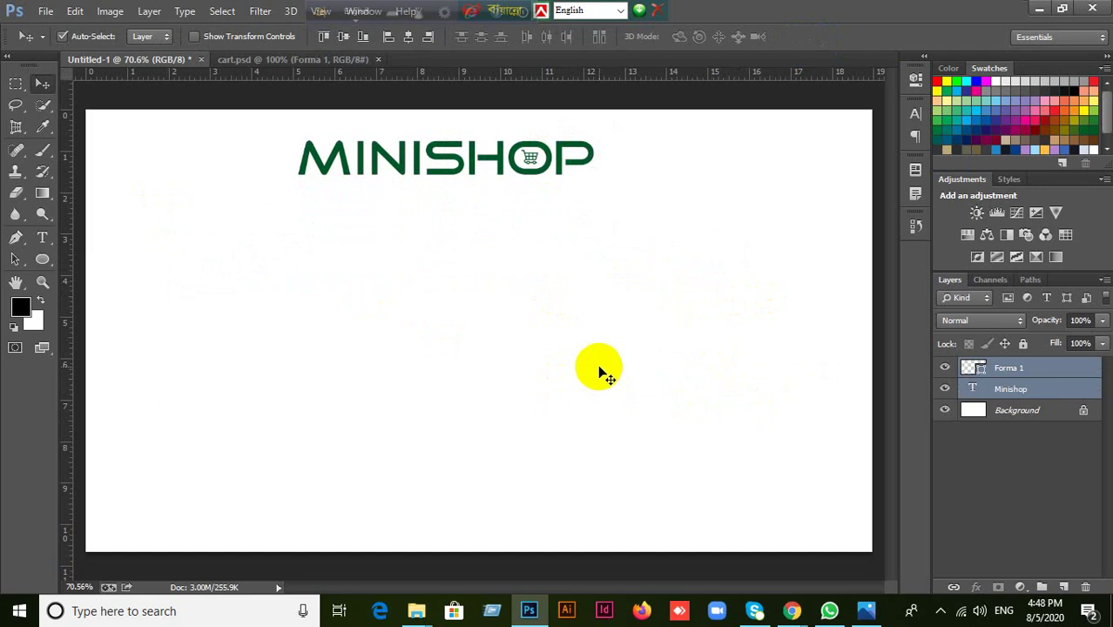
Step: Add a new text layer reading ZOOM in the empty area below the MINISHOP logo
left_click(41, 239)
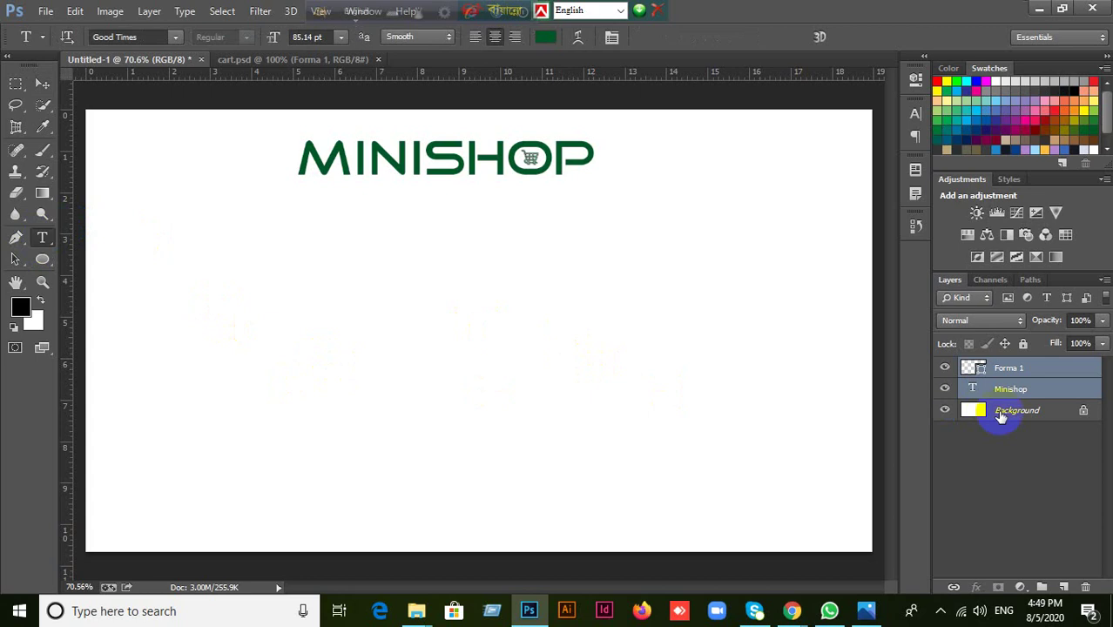
left_click(1036, 481)
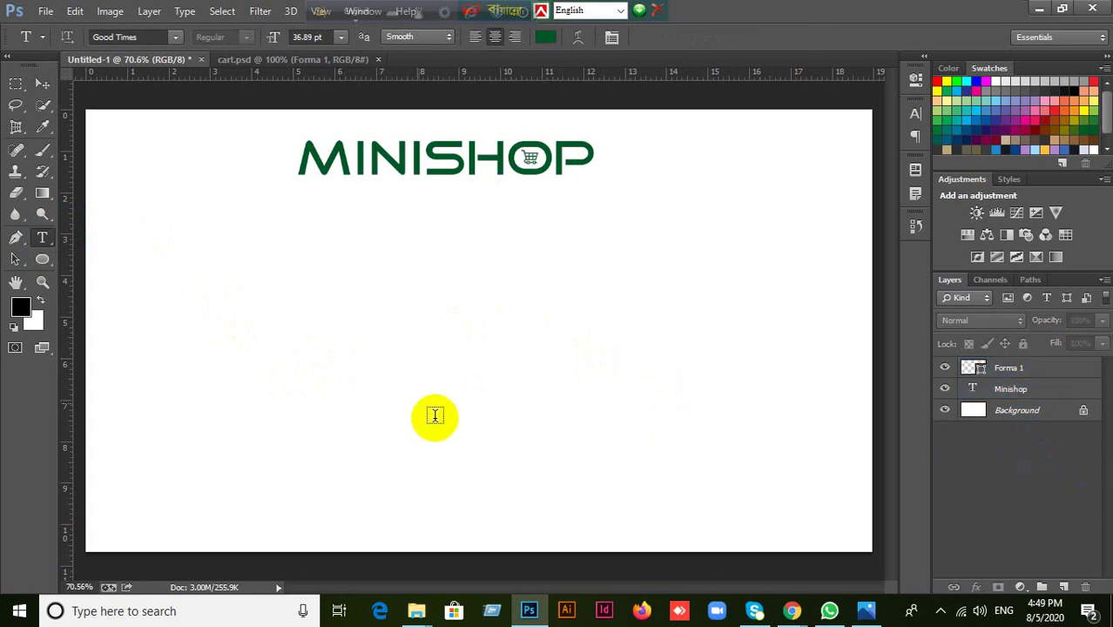
left_click(250, 314)
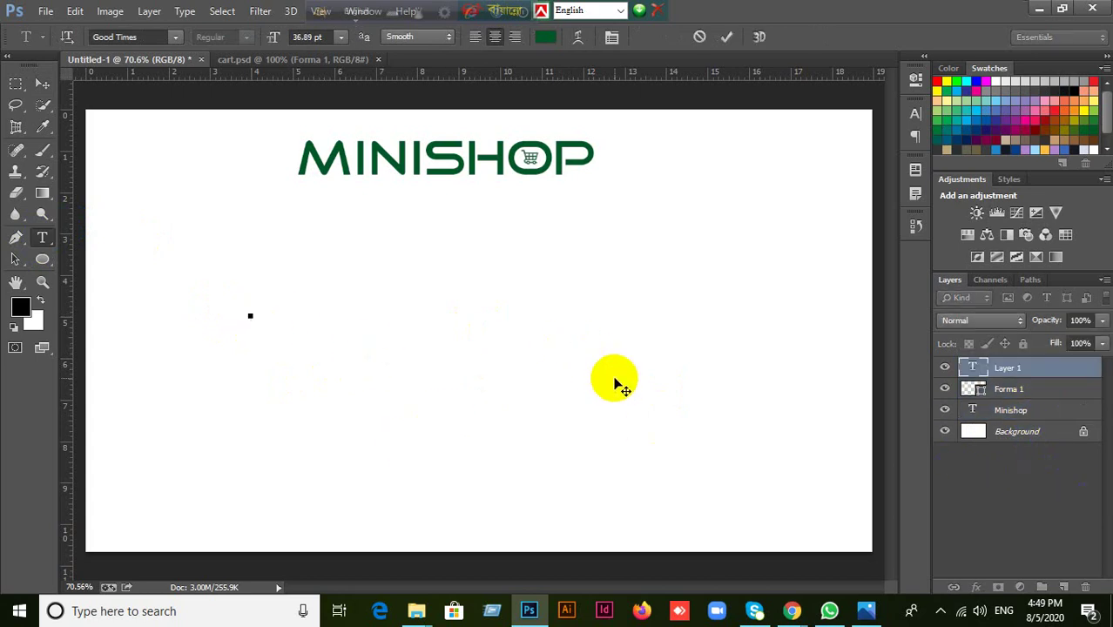
type("ZOON")
key("BackSpace")
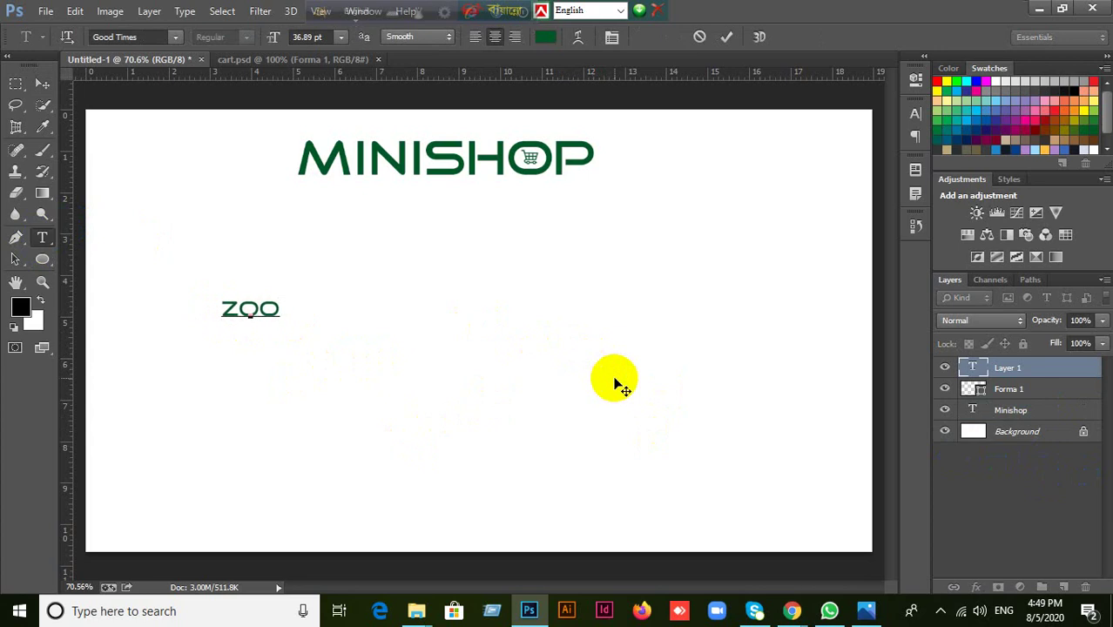
type("M")
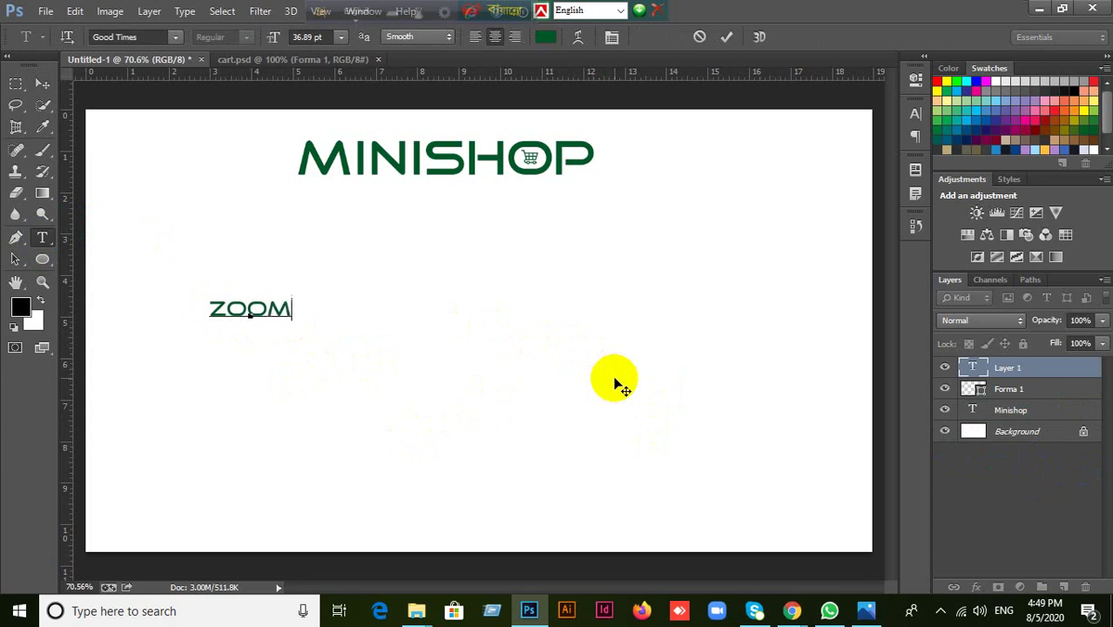
left_click(726, 38)
left_click(42, 86)
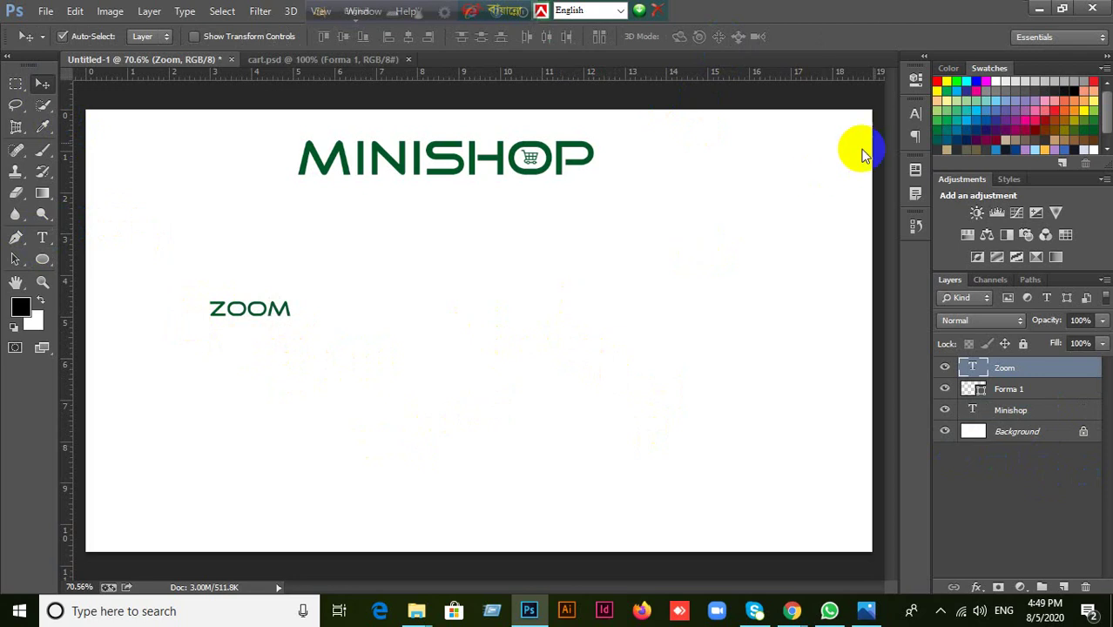
Step: Set the ZOOM text's font size to 100 pt
left_click(915, 114)
left_click(766, 148)
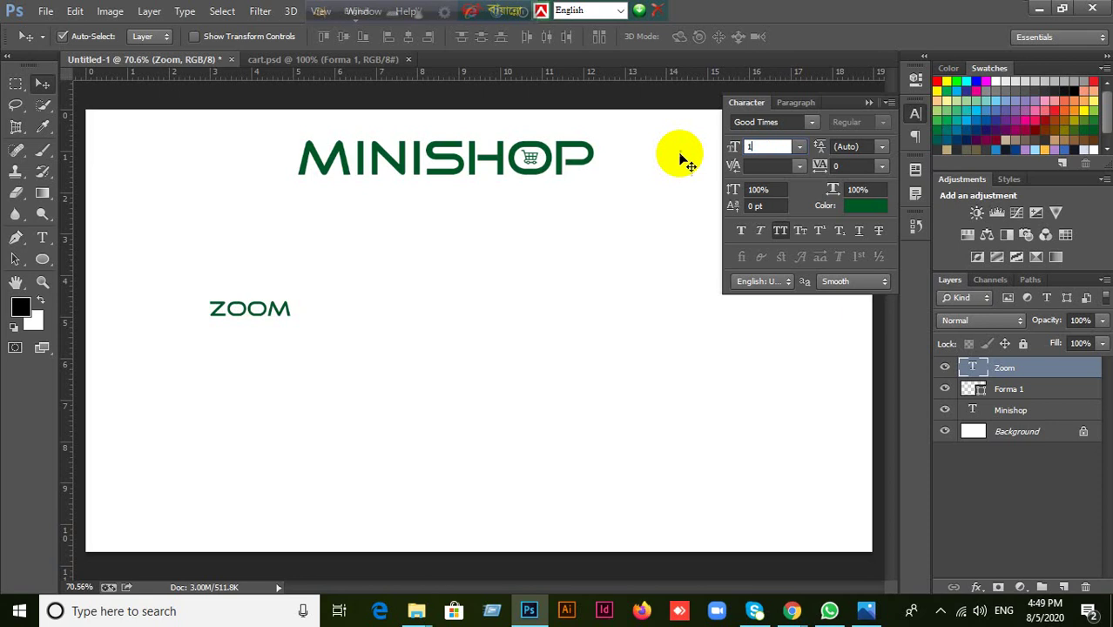
type("100")
key("Return")
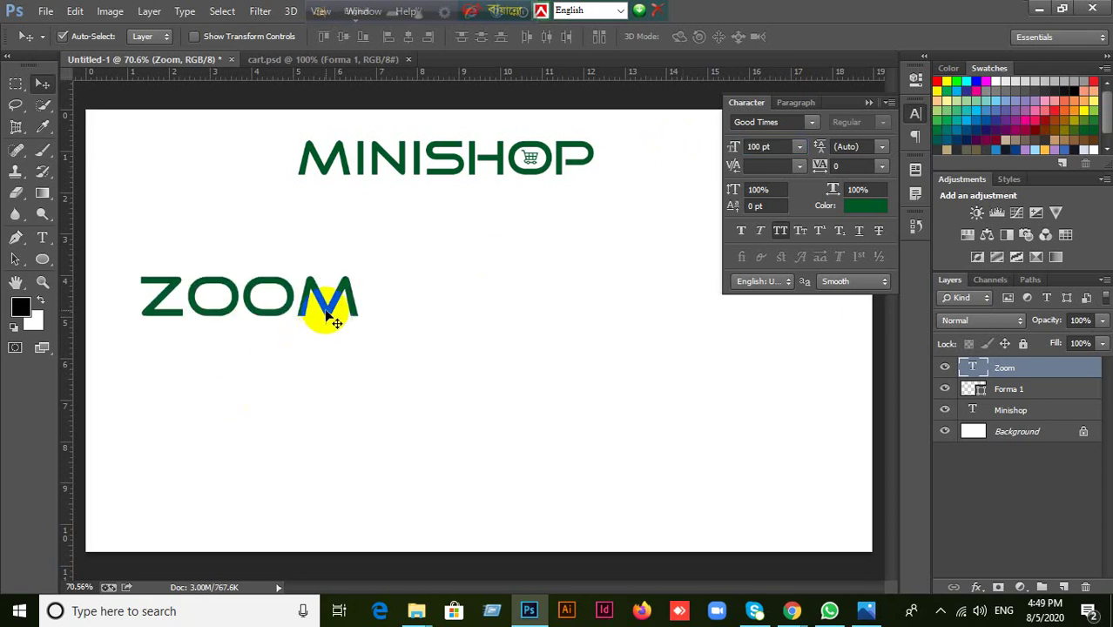
Step: Move the ZOOM text towards the middle of the canvas below the logo and scale it to about 211%
left_click_drag(328, 314, 448, 363)
key("ctrl+t")
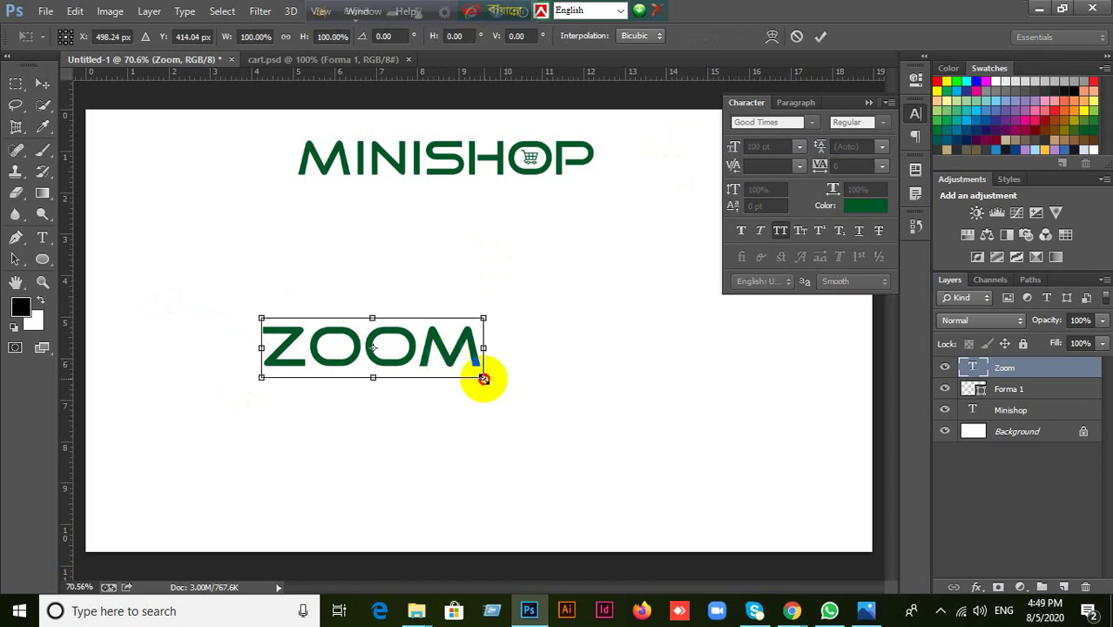
left_click_drag(483, 379, 603, 445)
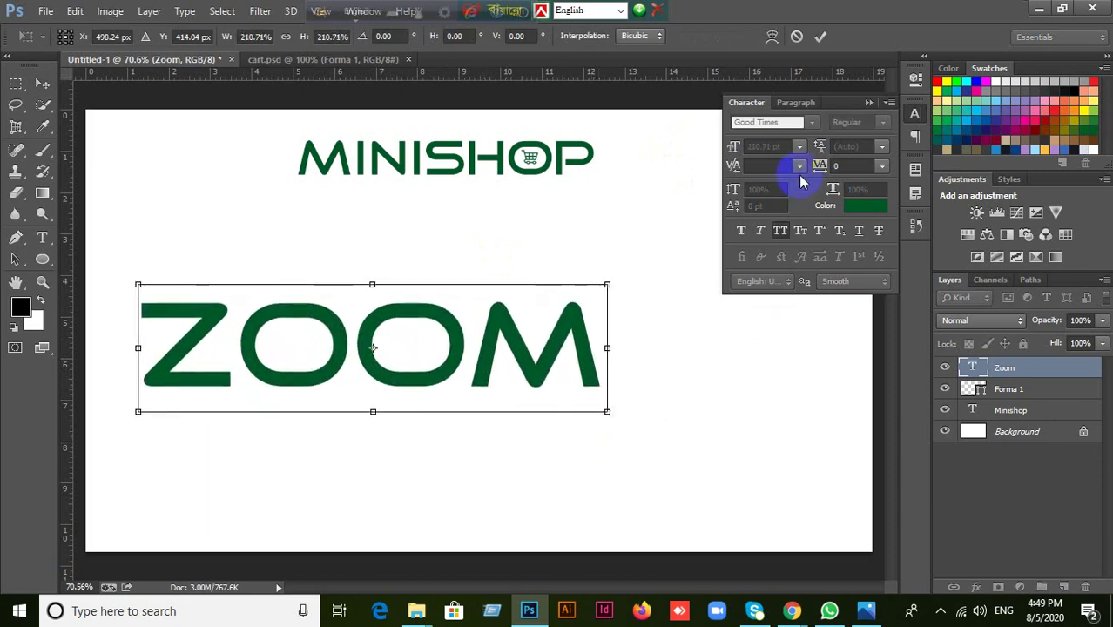
left_click(820, 36)
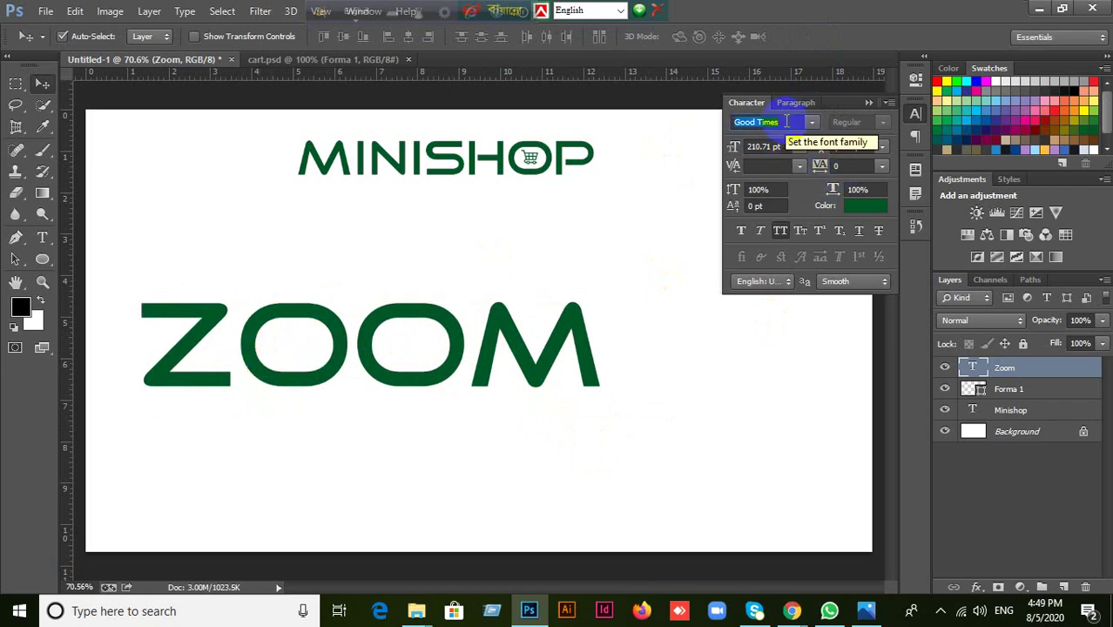
Step: Change the ZOOM text's font to Nexa Bold and move the text up to just below the MINISHOP logo
type("Nexa Bold")
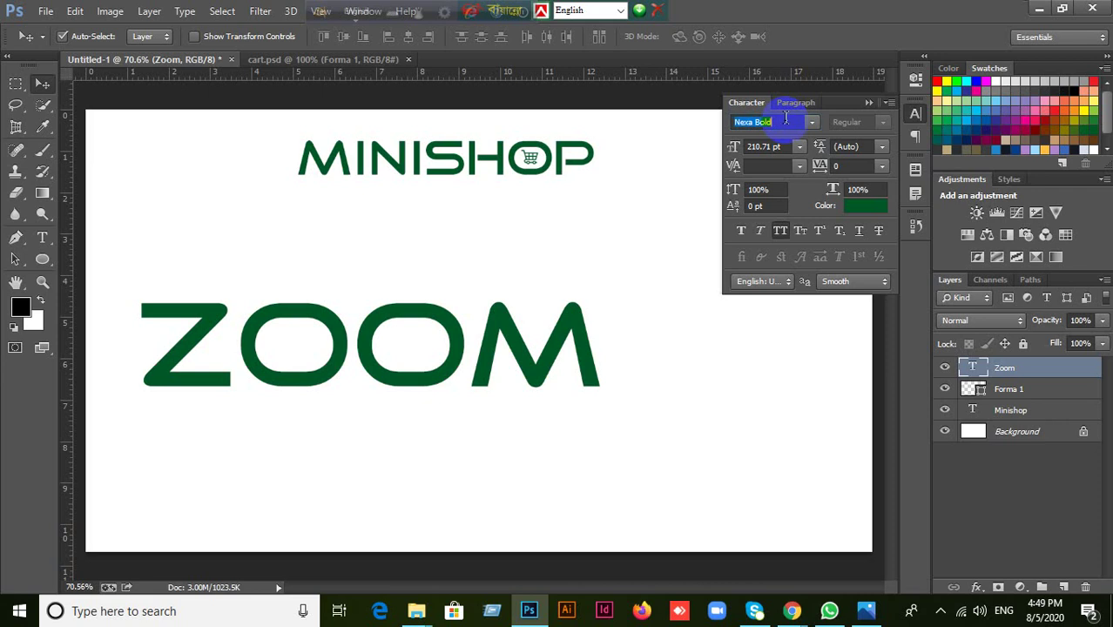
key("Return")
left_click(446, 323)
left_click_drag(440, 367, 478, 336)
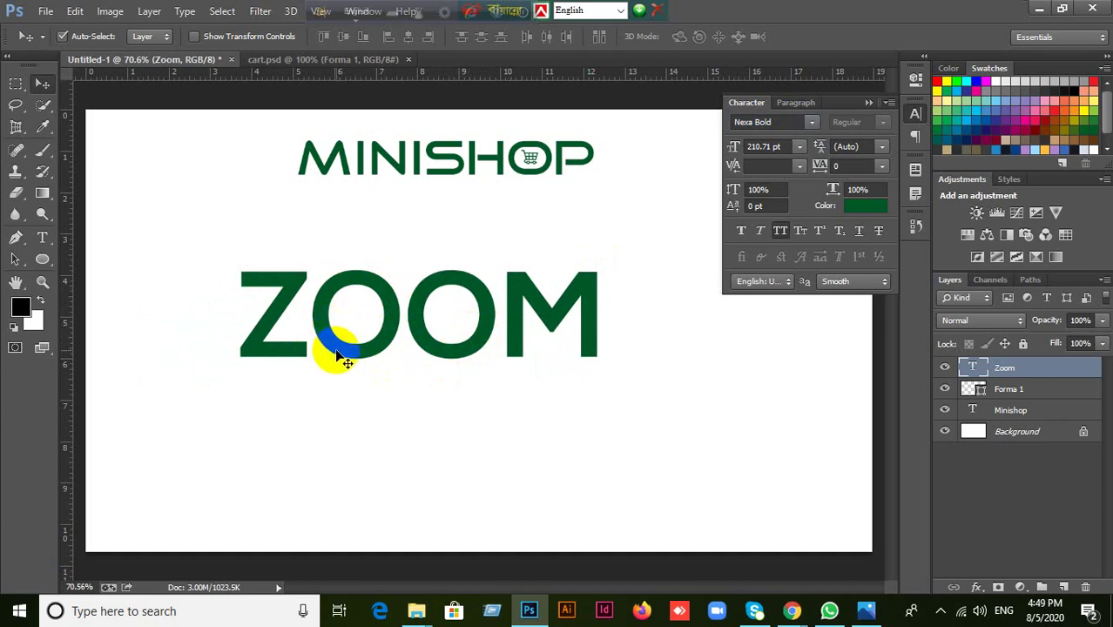
left_click_drag(337, 350, 373, 305)
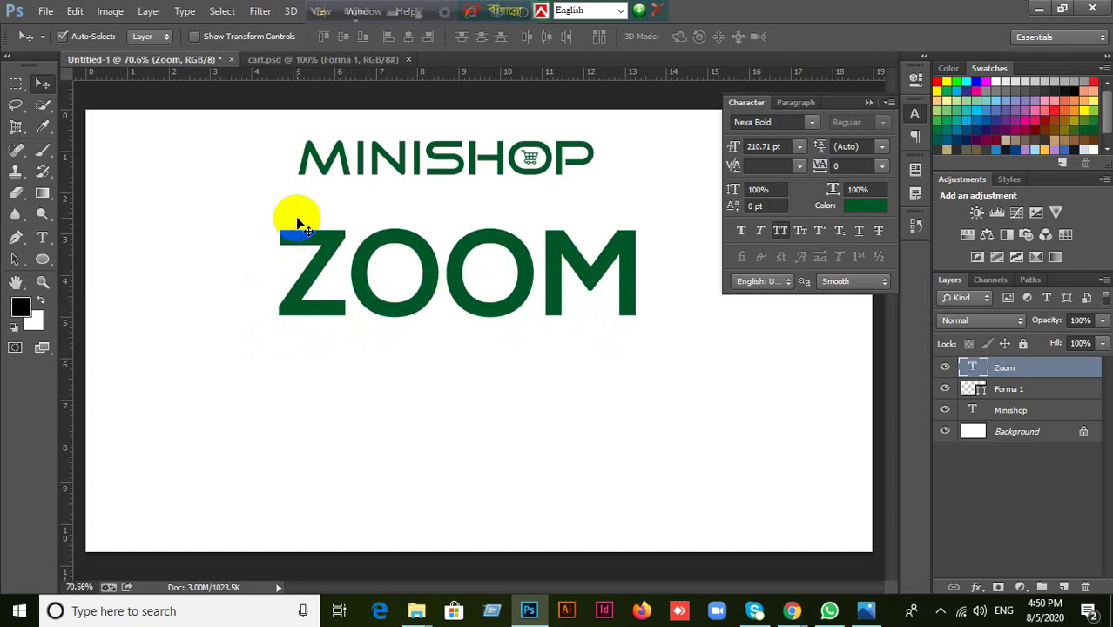
left_click_drag(297, 225, 297, 217)
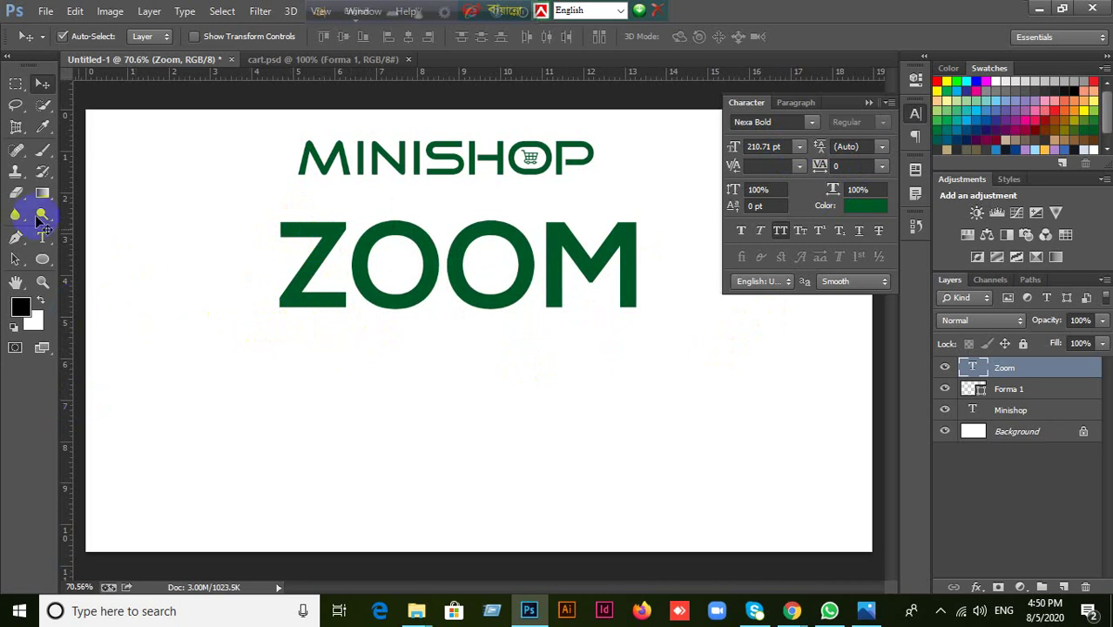
left_click_drag(434, 275, 419, 260)
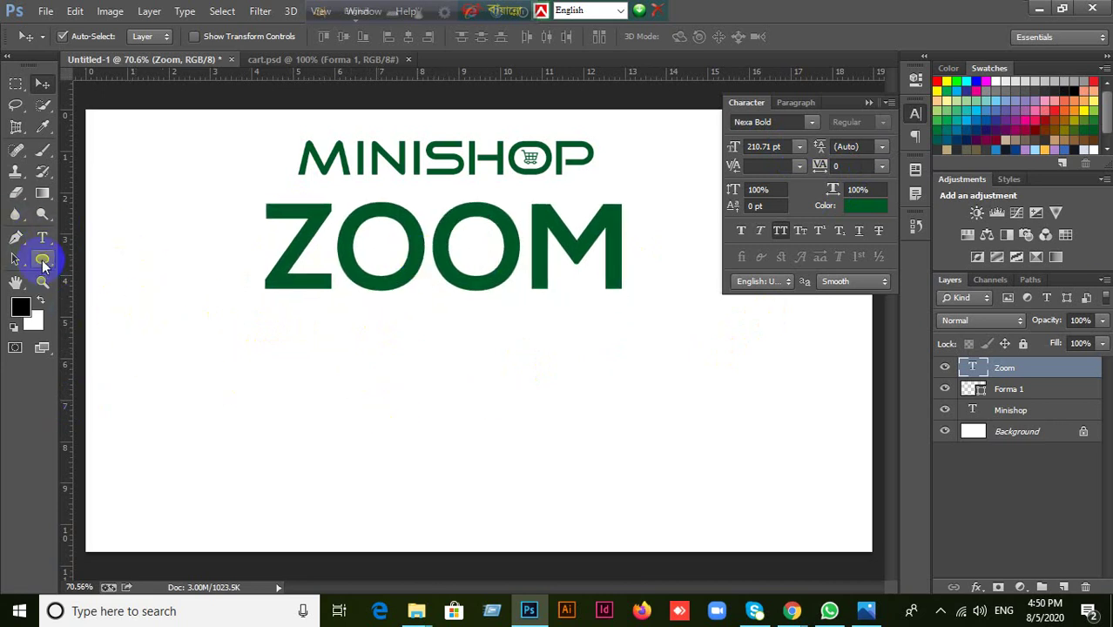
Step: Draw a narrow vertical rectangle about 21 × 65 px below the ZOOM text, with a green fill and no stroke
left_click(42, 264)
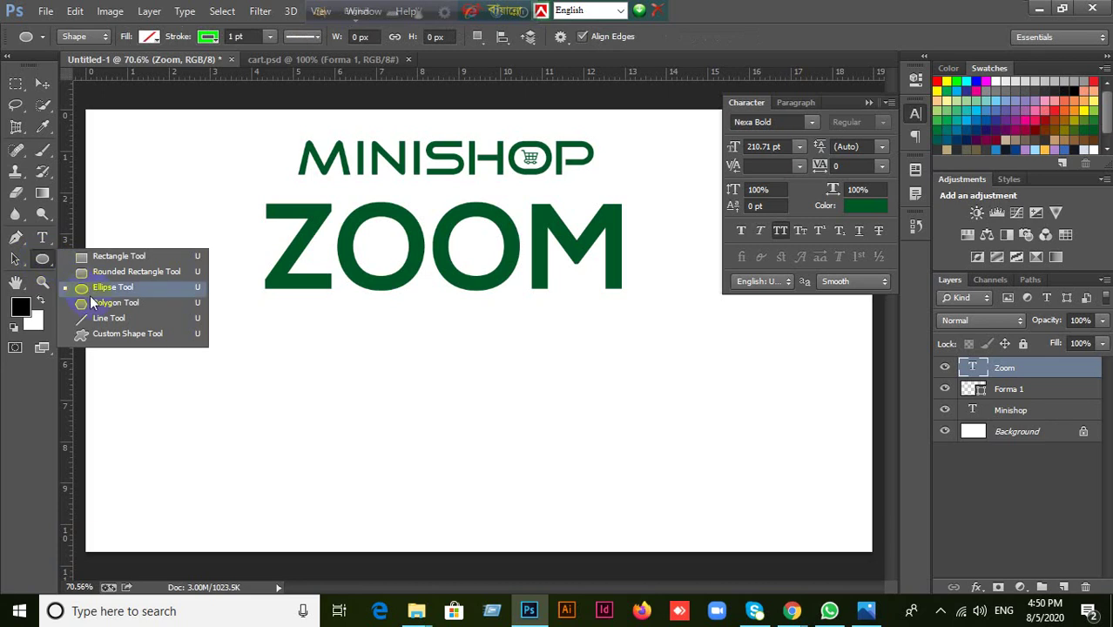
left_click(96, 259)
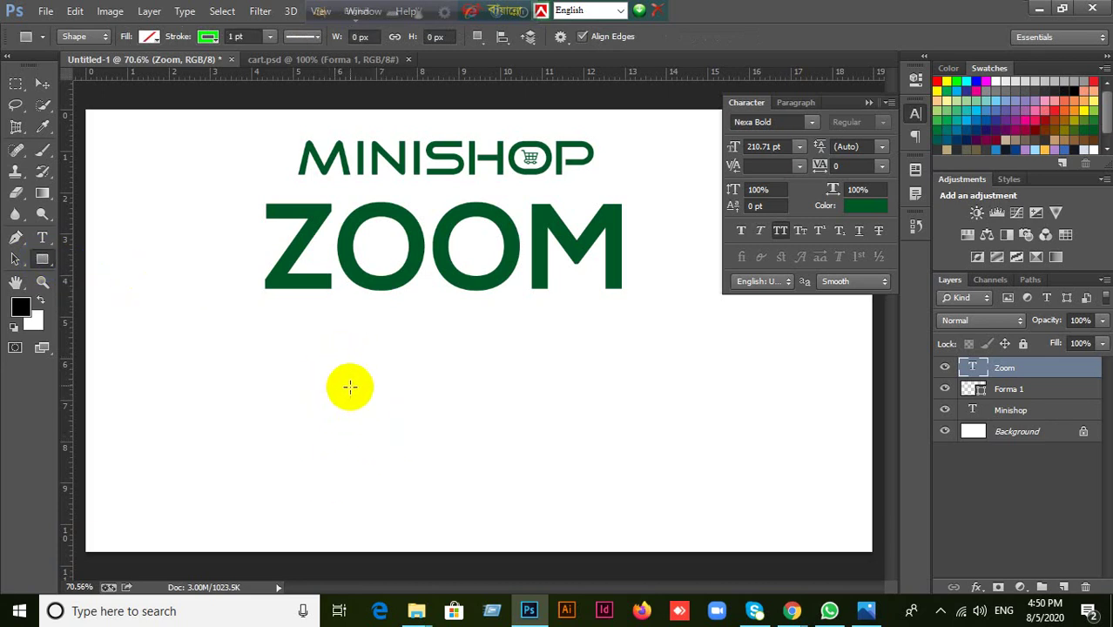
left_click_drag(349, 384, 359, 415)
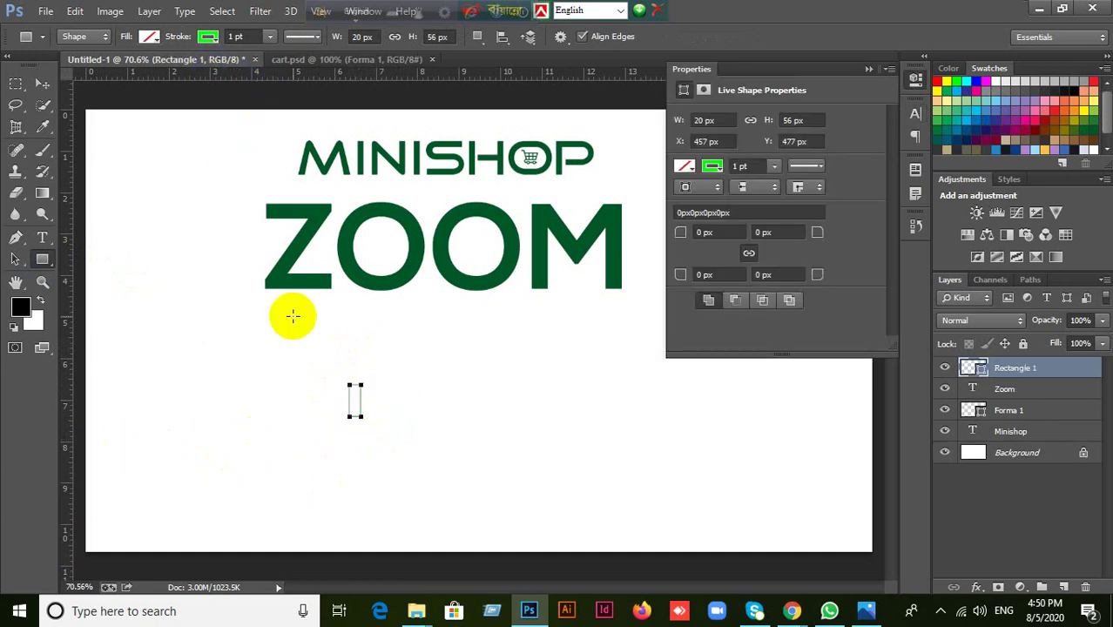
key("Delete")
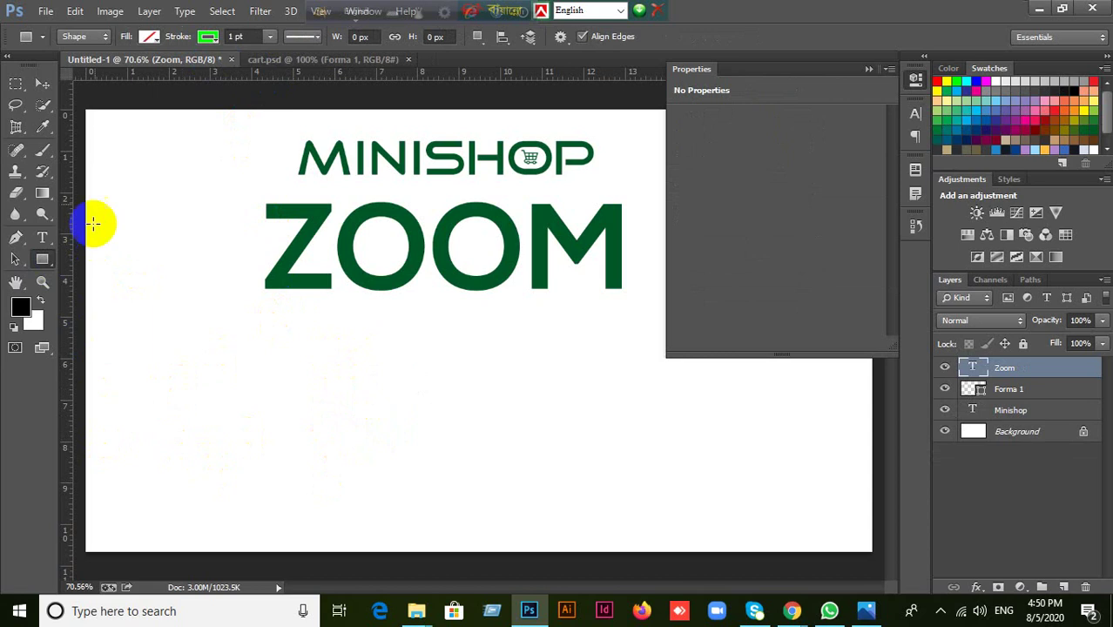
left_click(150, 36)
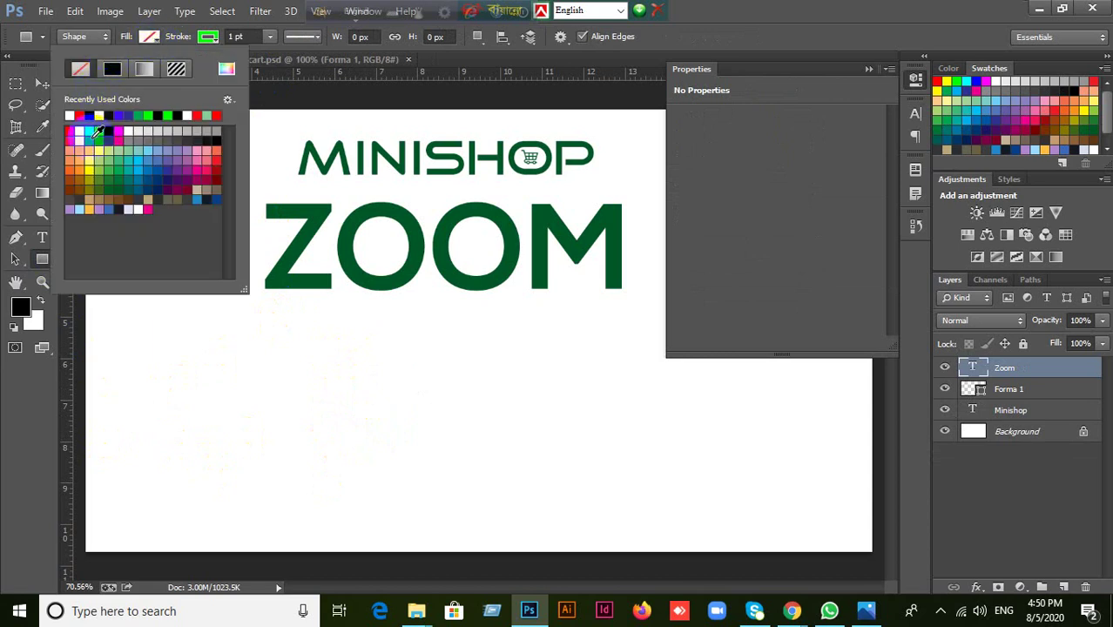
left_click(98, 140)
left_click(209, 37)
left_click(172, 69)
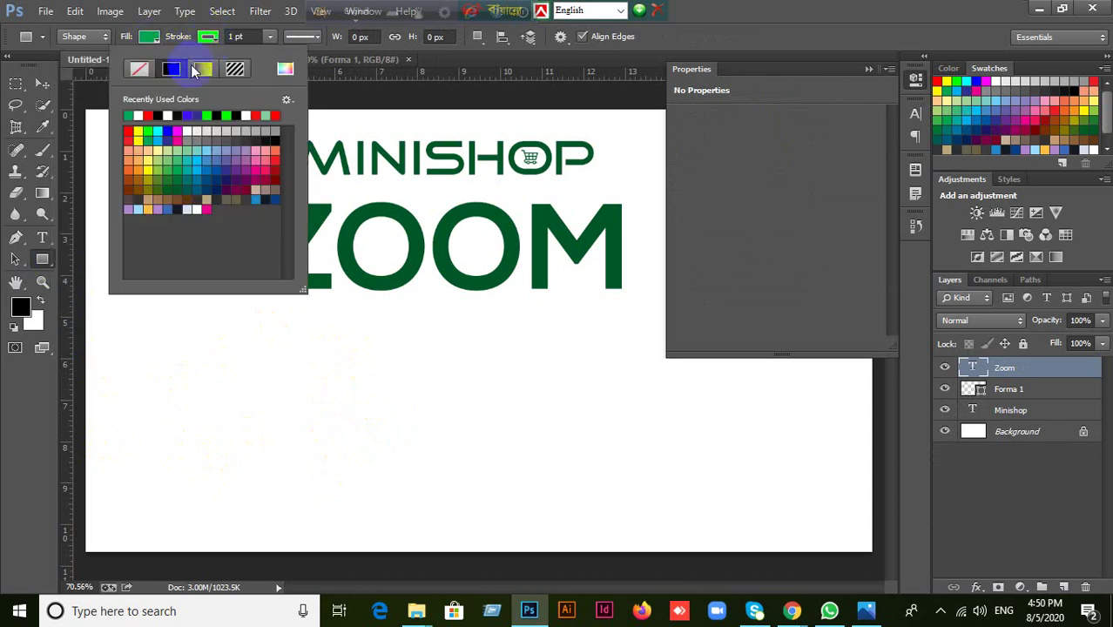
left_click(141, 68)
left_click(738, 11)
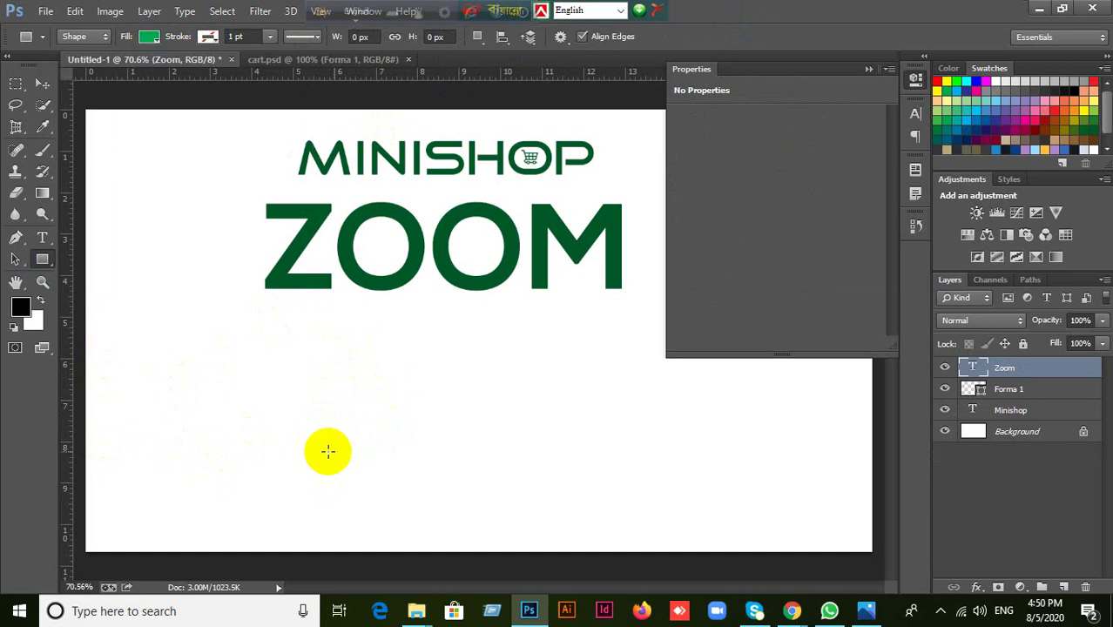
left_click_drag(380, 345, 392, 385)
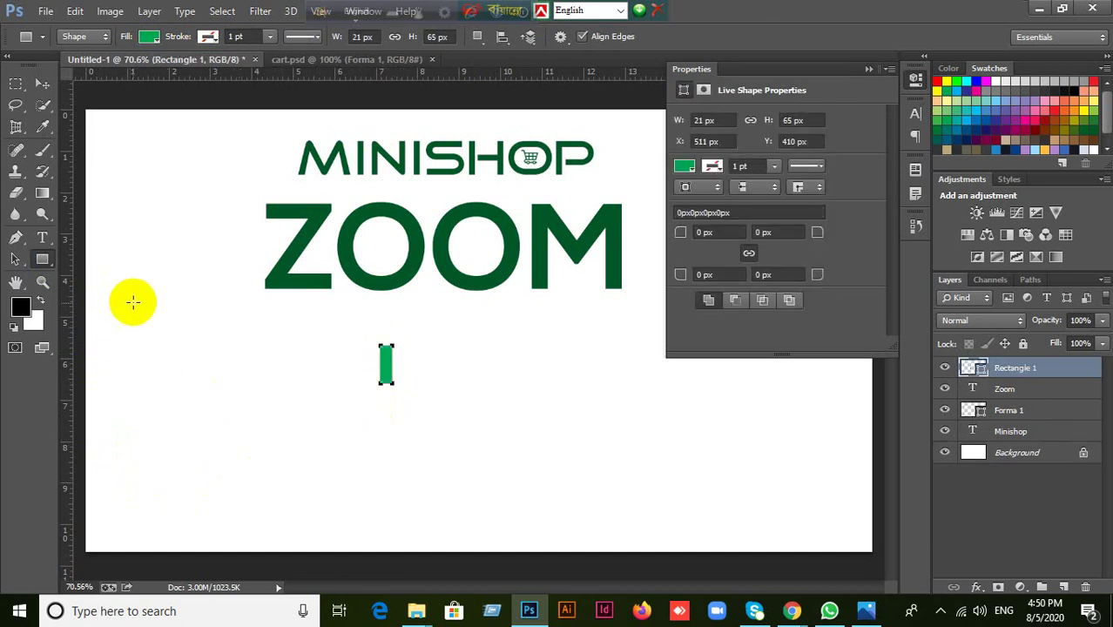
Step: Draw a rounded rectangle about 42 × 125 px with 10 px corners, overlapping the lower end of the narrow rectangle
left_click(55, 270)
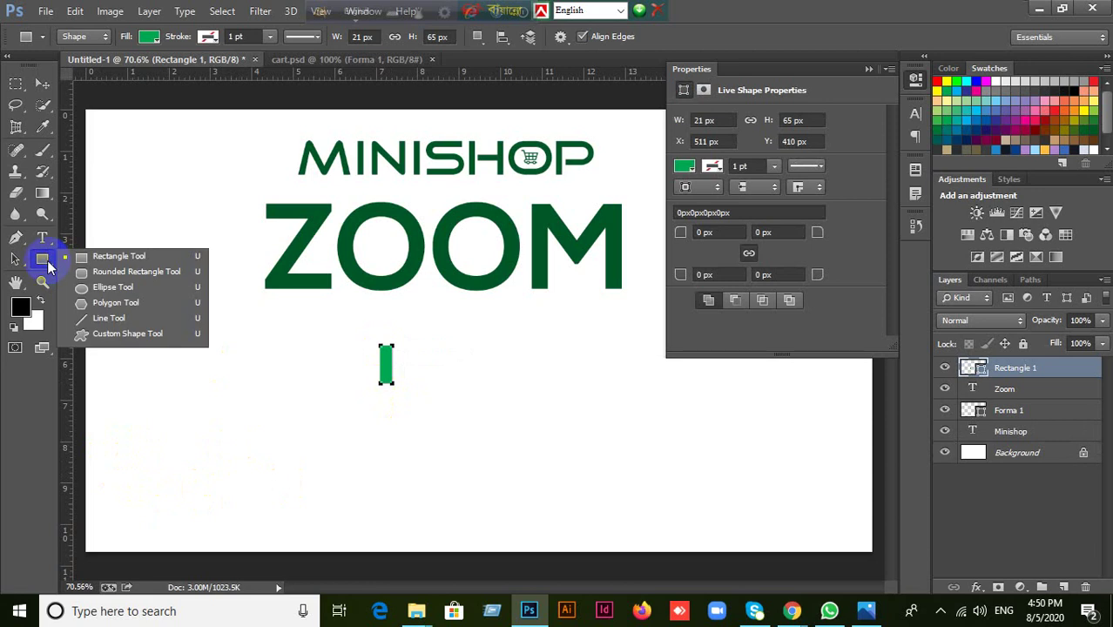
left_click_drag(48, 267, 89, 275)
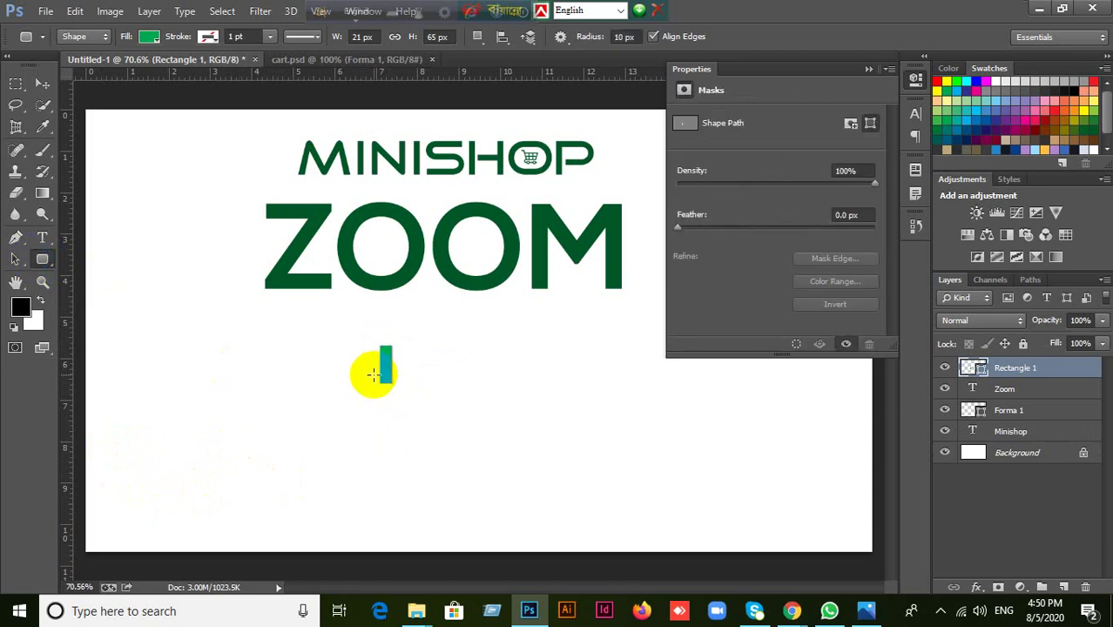
left_click_drag(372, 367, 396, 441)
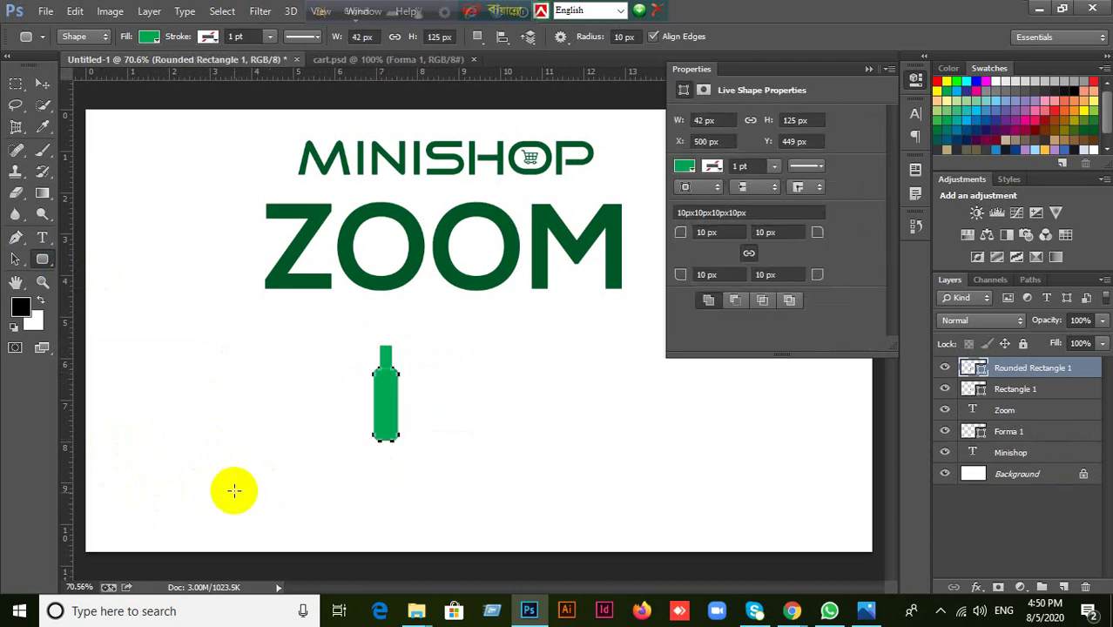
left_click(43, 84)
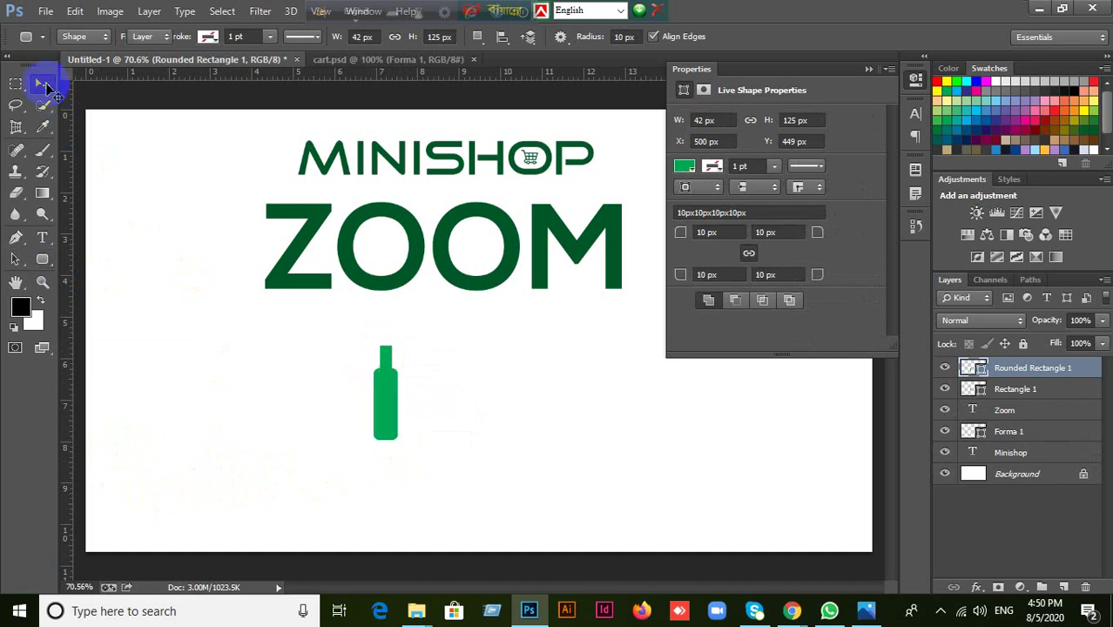
left_click(436, 457, "shift")
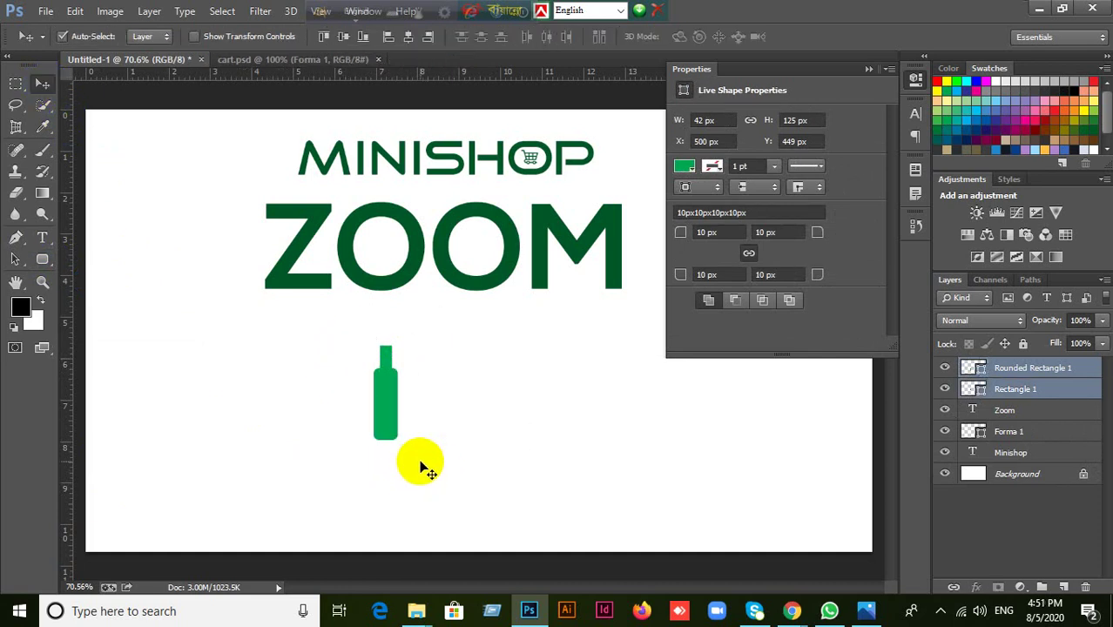
left_click(890, 374)
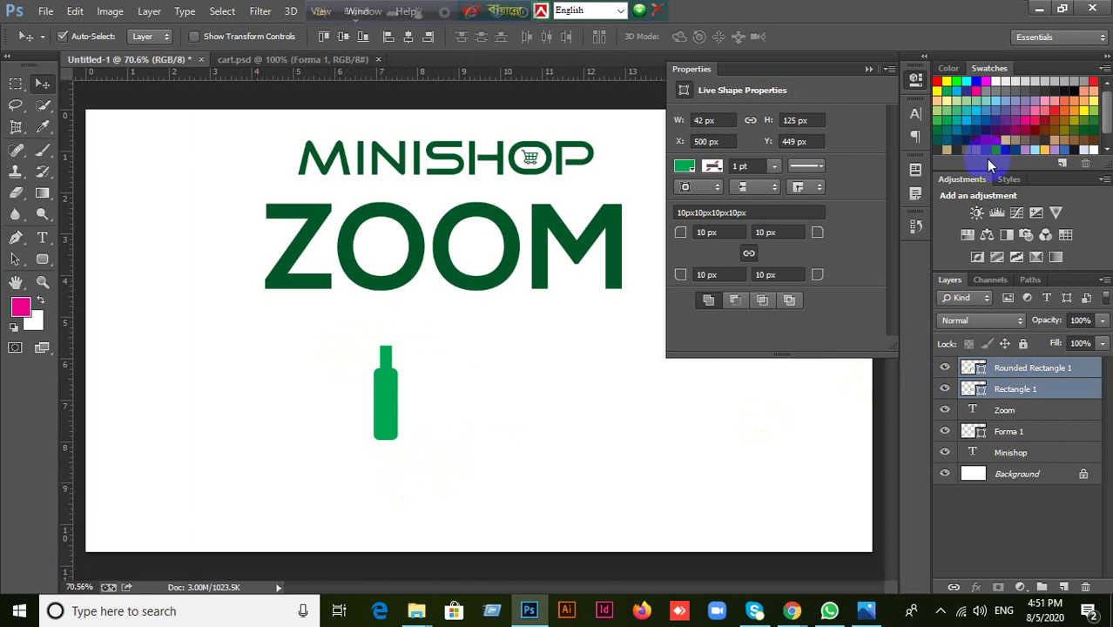
double_click(982, 392)
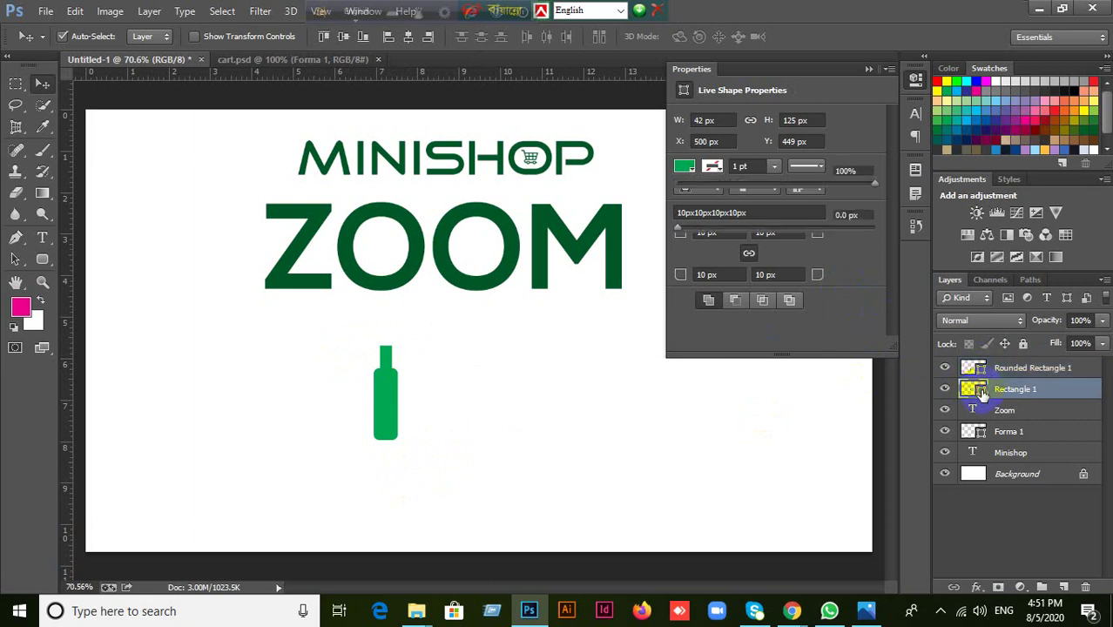
left_click(875, 239)
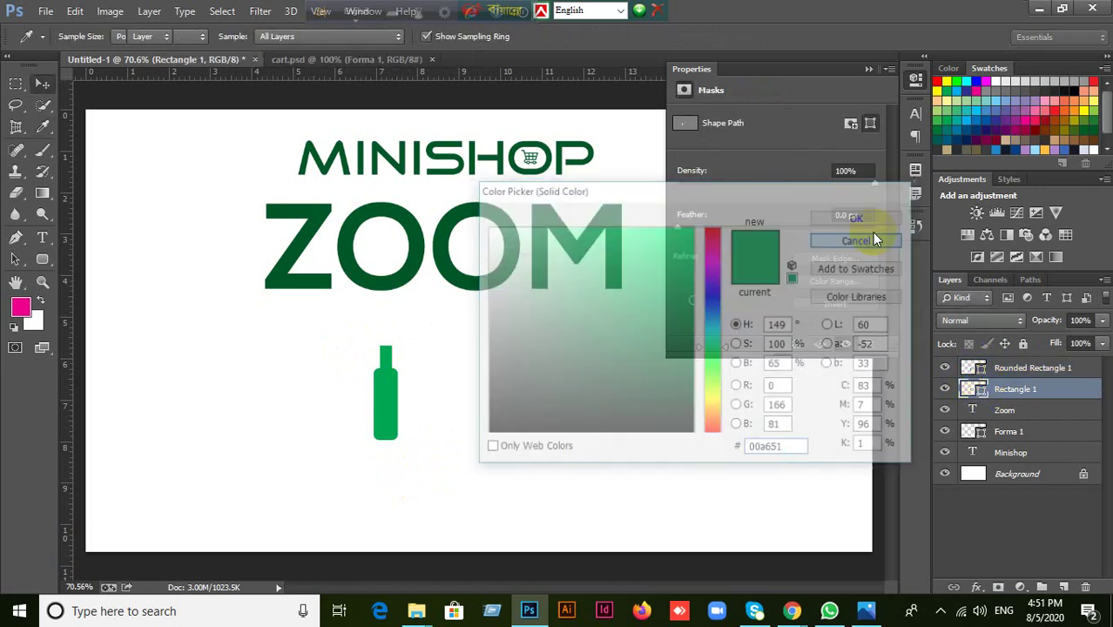
key("v")
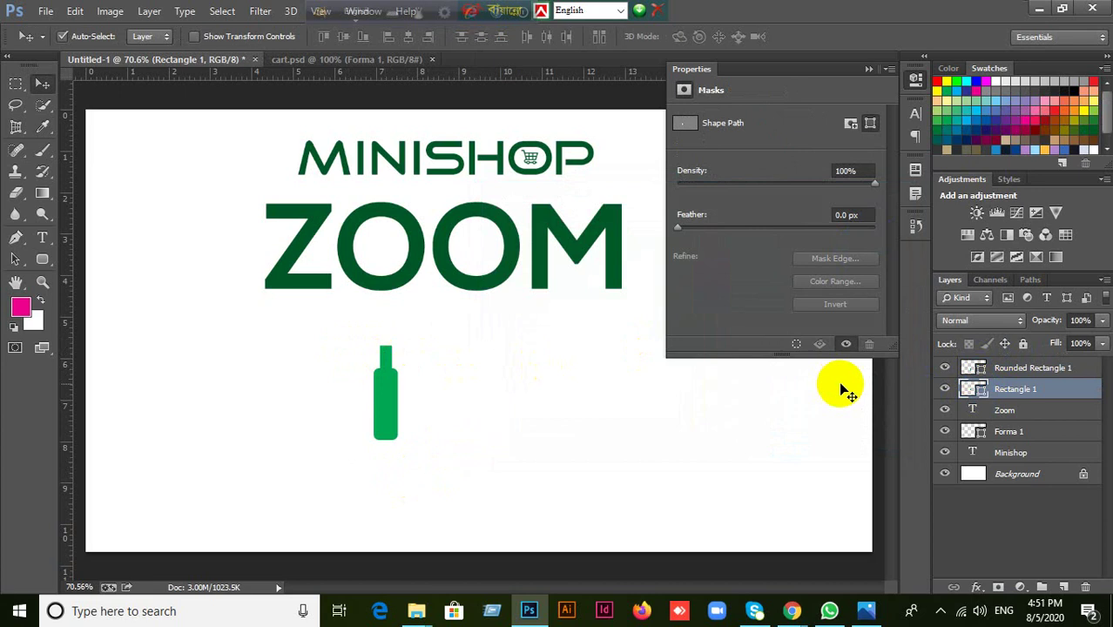
left_click(945, 389)
left_click(946, 389)
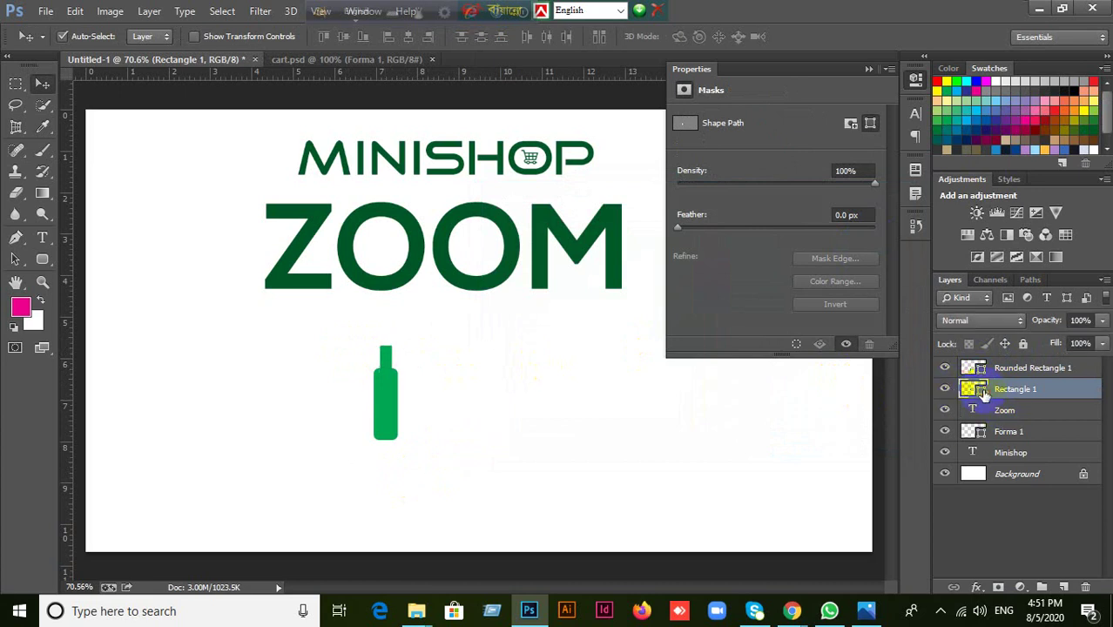
Step: Change the fill colour of the Rectangle 1 layer to brown 7b2e00
double_click(973, 389)
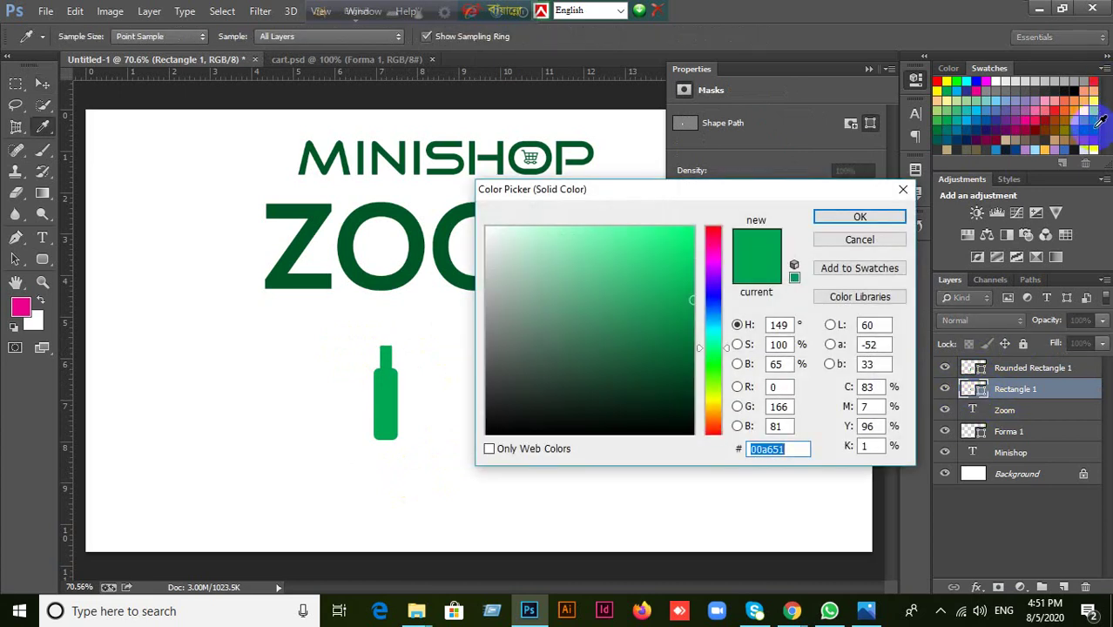
left_click(1094, 123)
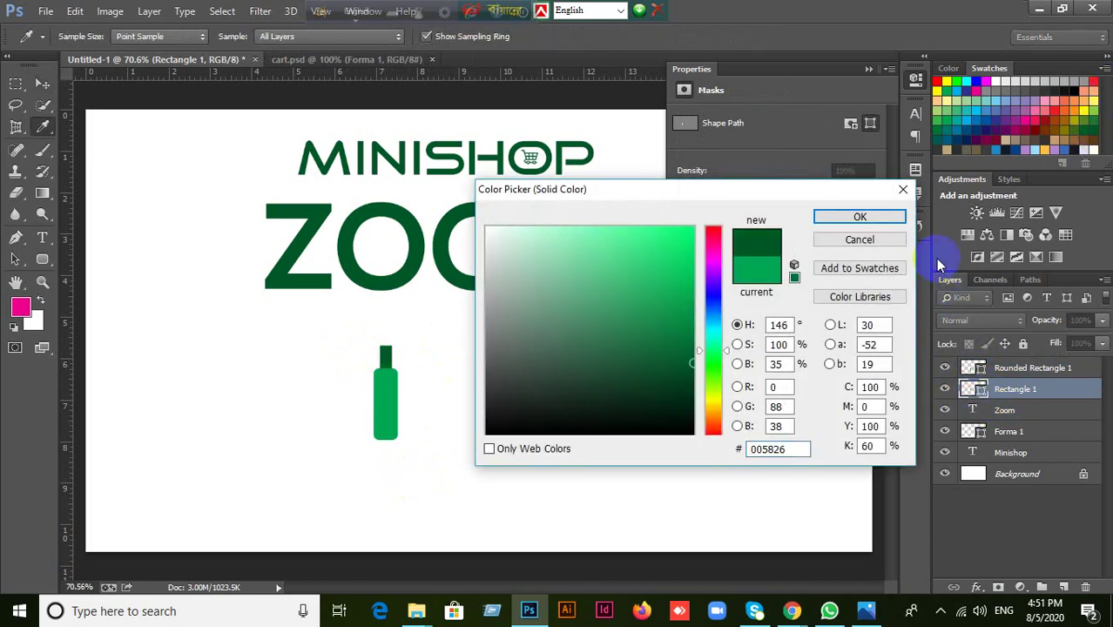
left_click(1049, 123)
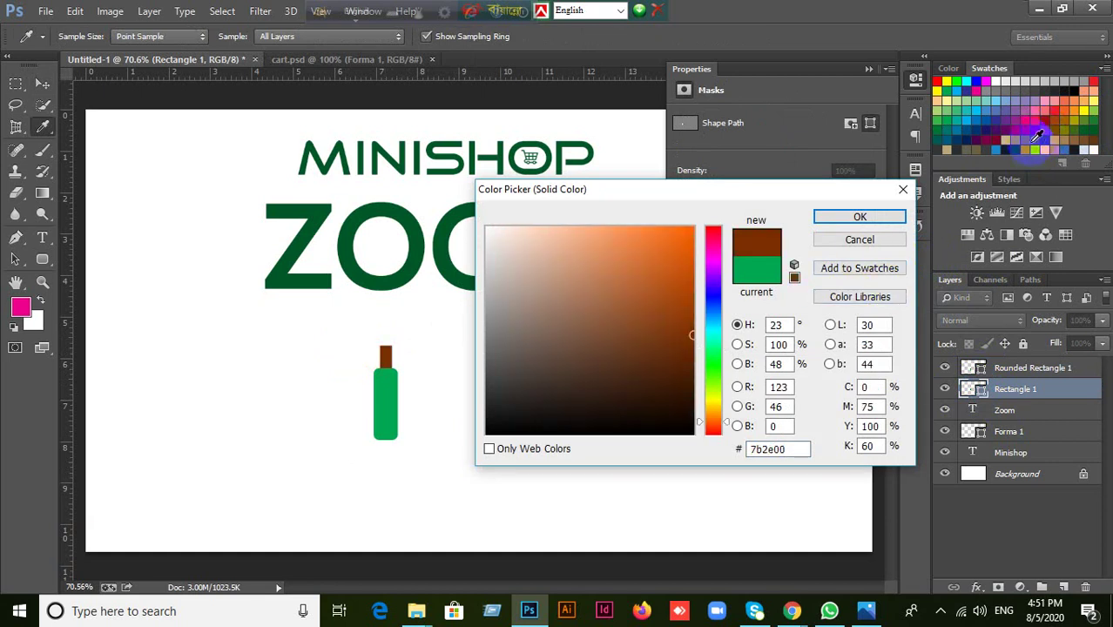
left_click(886, 216)
Step: Fill the Rounded Rectangle 1 shape with the same brown 7b2e00, sampled from the narrow rectangle above it
left_click(397, 404)
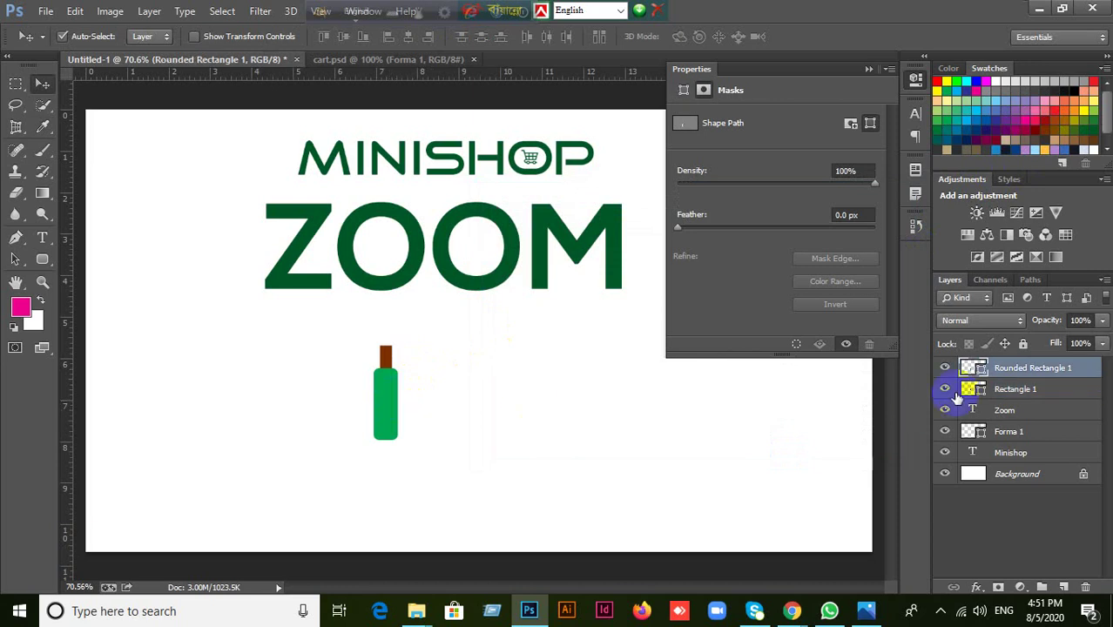
left_click(982, 367)
double_click(979, 365)
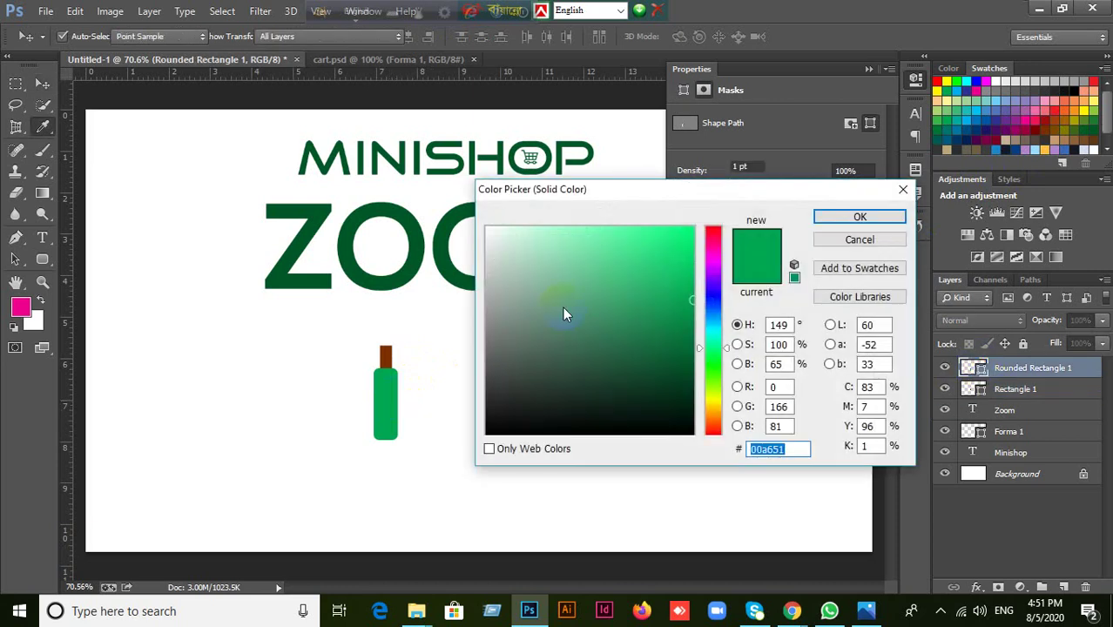
left_click_drag(403, 343, 390, 353)
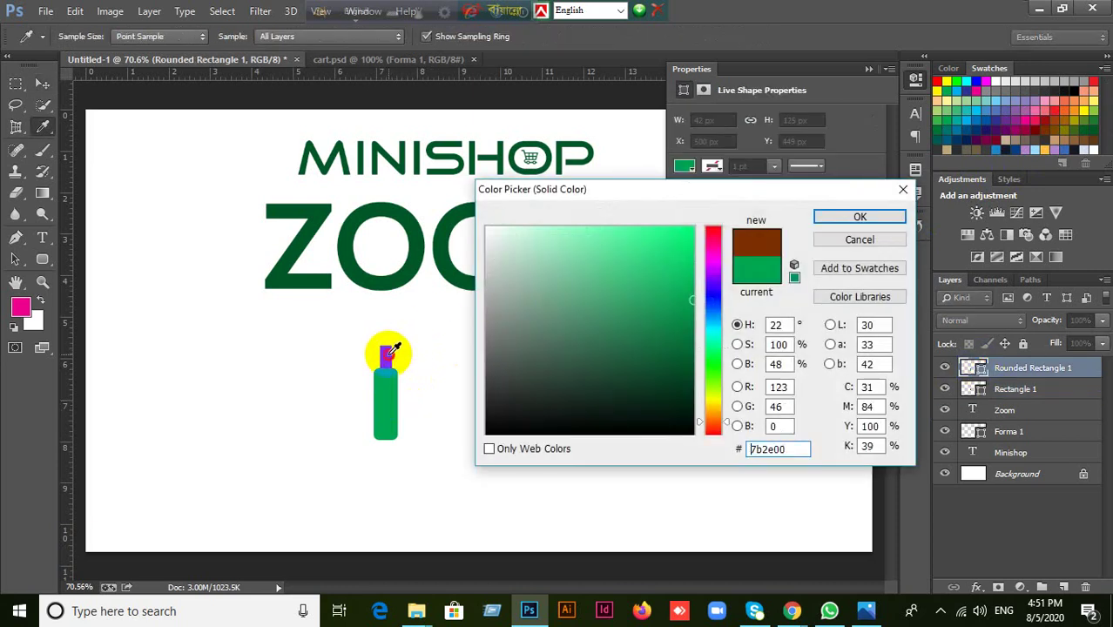
left_click(862, 218)
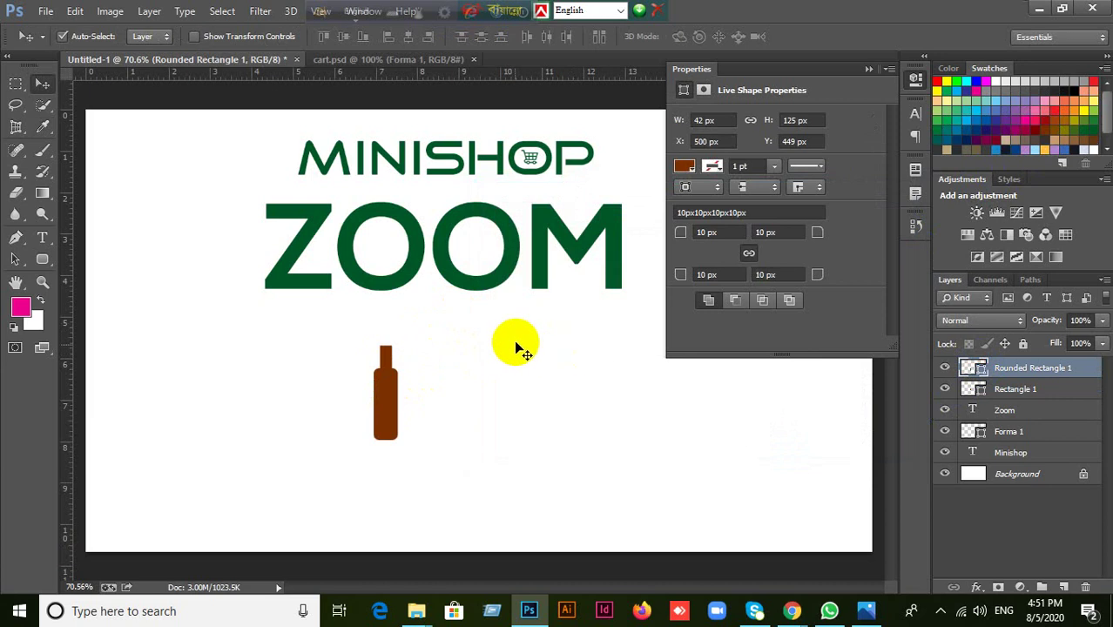
Step: Move the two brown handle shapes together about 1.4 in down the canvas, then deselect them
left_click_drag(392, 347, 462, 416)
left_click_drag(374, 395, 367, 452)
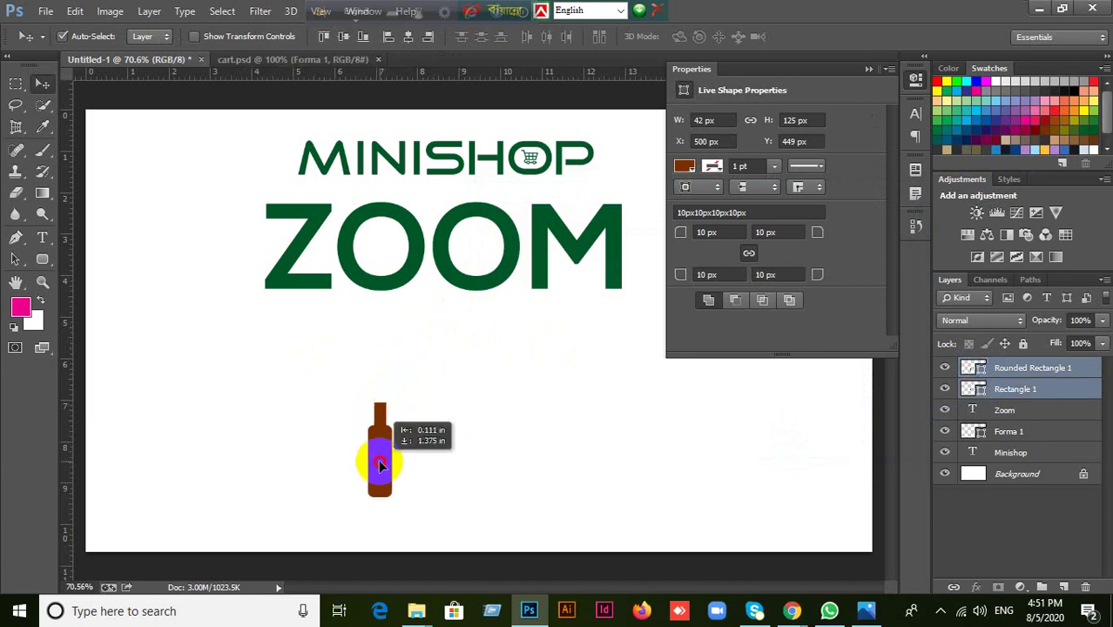
left_click(530, 428)
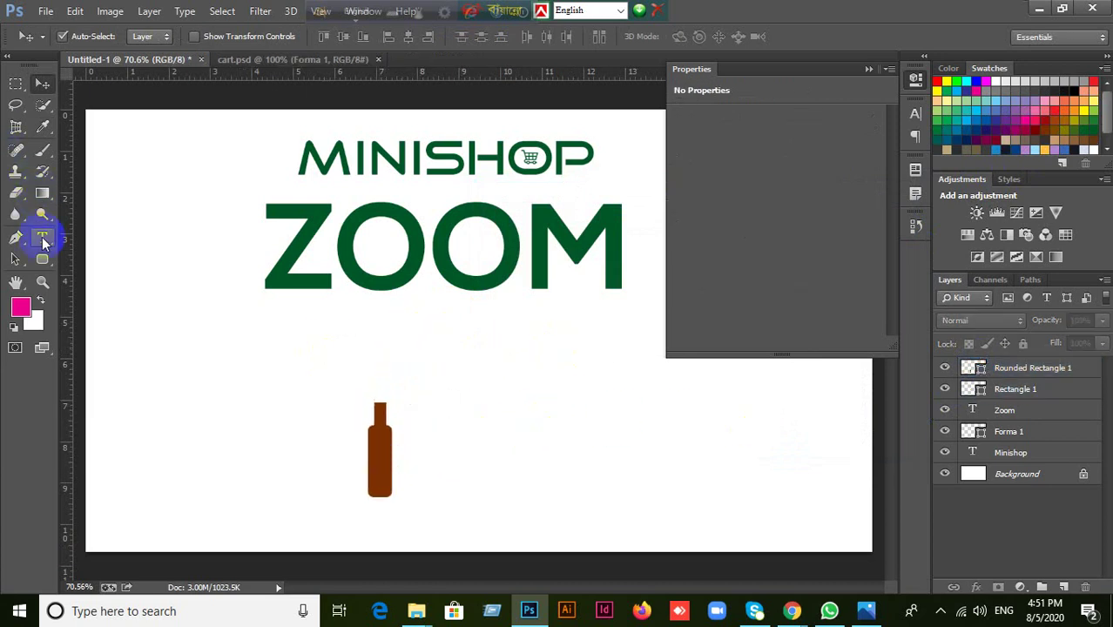
Step: Draw a green circle about 230 px in diameter just above the brown handle, overlapping the lower edge of the ZOOM text
left_click(16, 241)
left_click(42, 259)
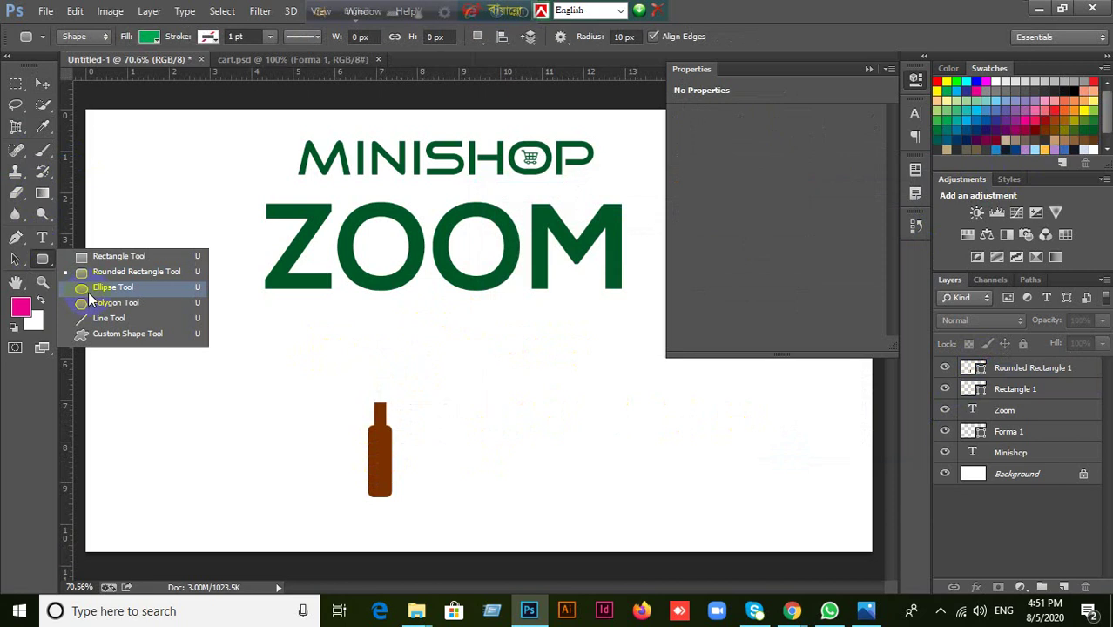
left_click(88, 290)
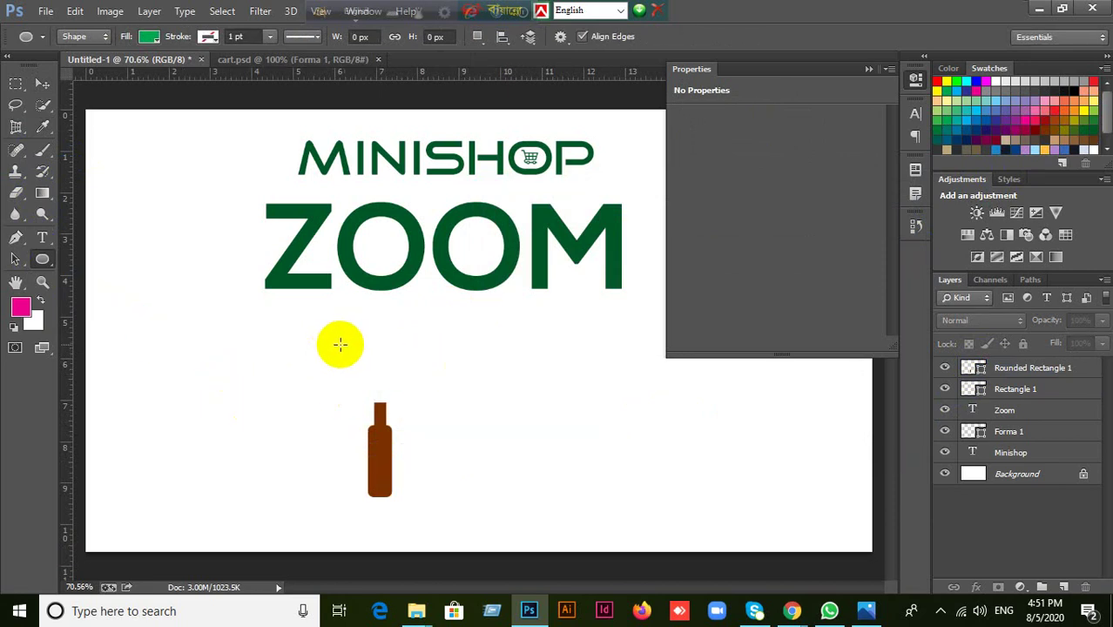
left_click_drag(344, 335, 429, 401)
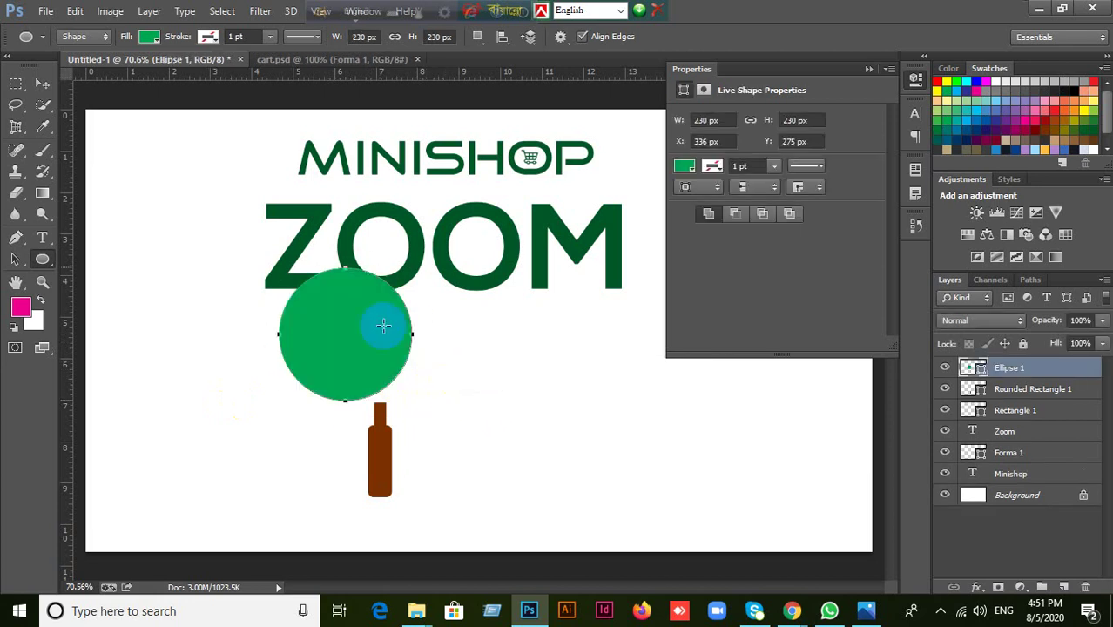
Step: Move the green circle onto the top of the brown handle, and shift the ZOOM text up and left, clear of the circle
left_click(42, 83)
left_click_drag(364, 326, 394, 328)
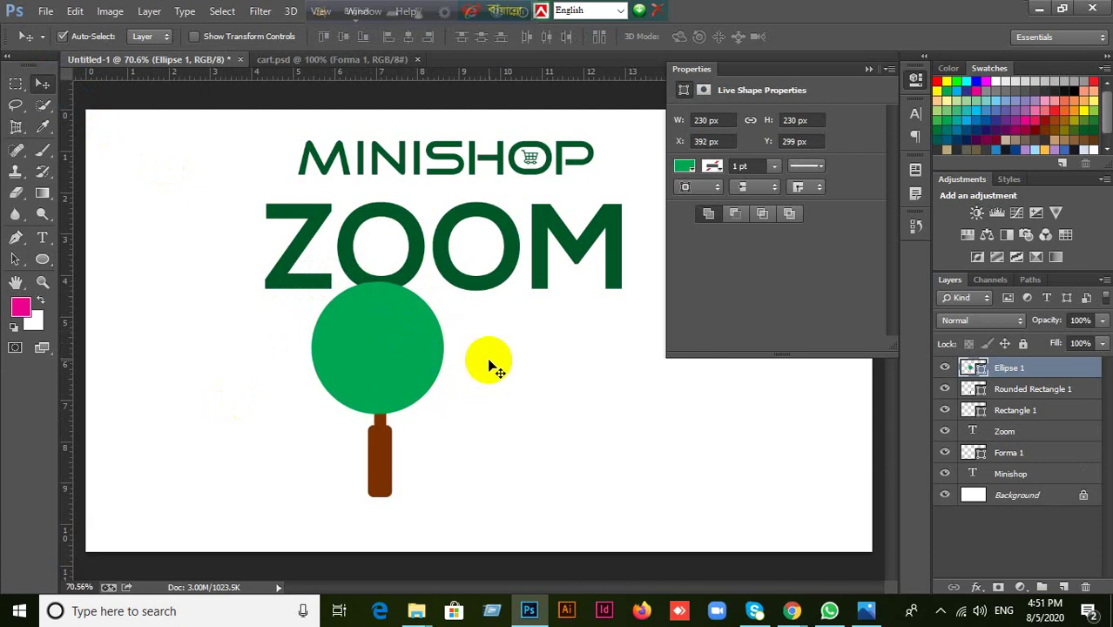
left_click_drag(414, 265, 214, 228)
Step: Remove the circle's fill and give it a 10 pt stroke in the dark green 005826 of the ZOOM text
left_click(367, 364)
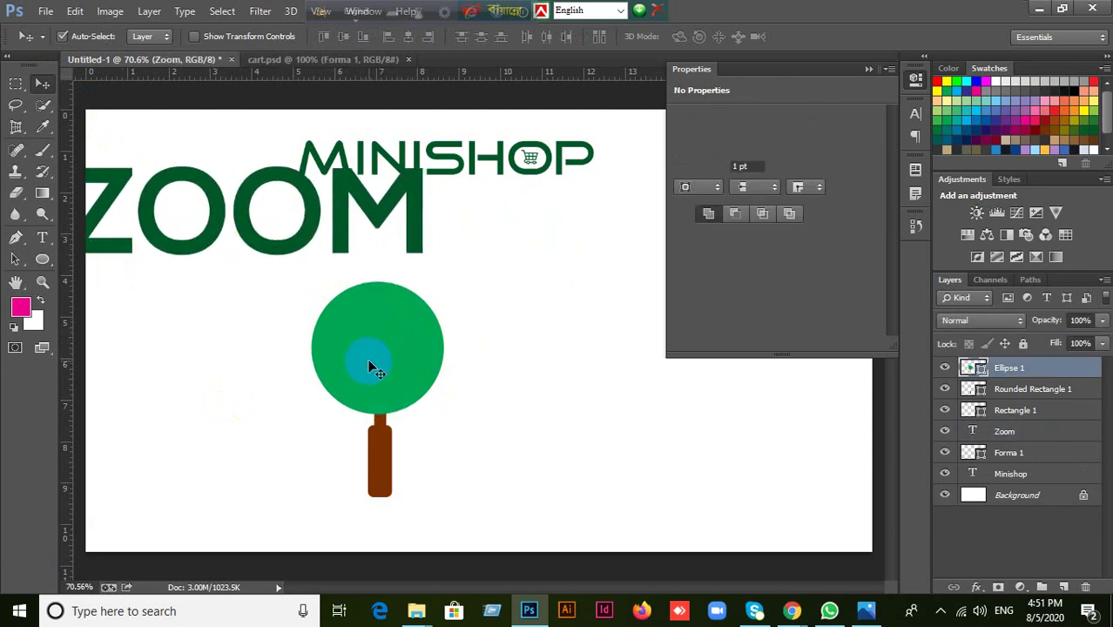
left_click(42, 259)
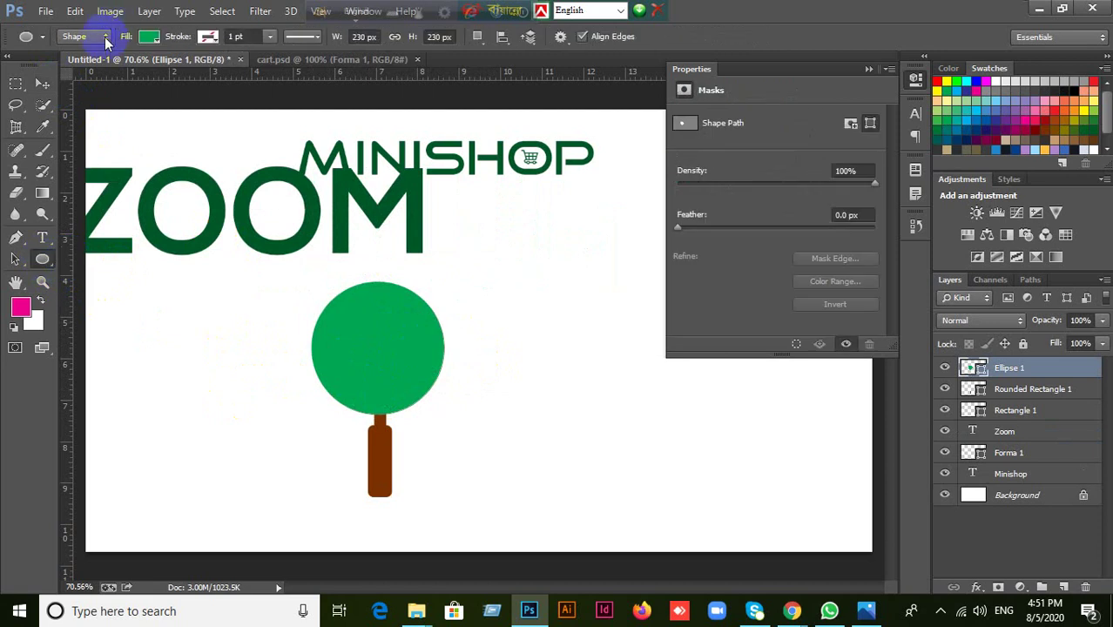
left_click(105, 36)
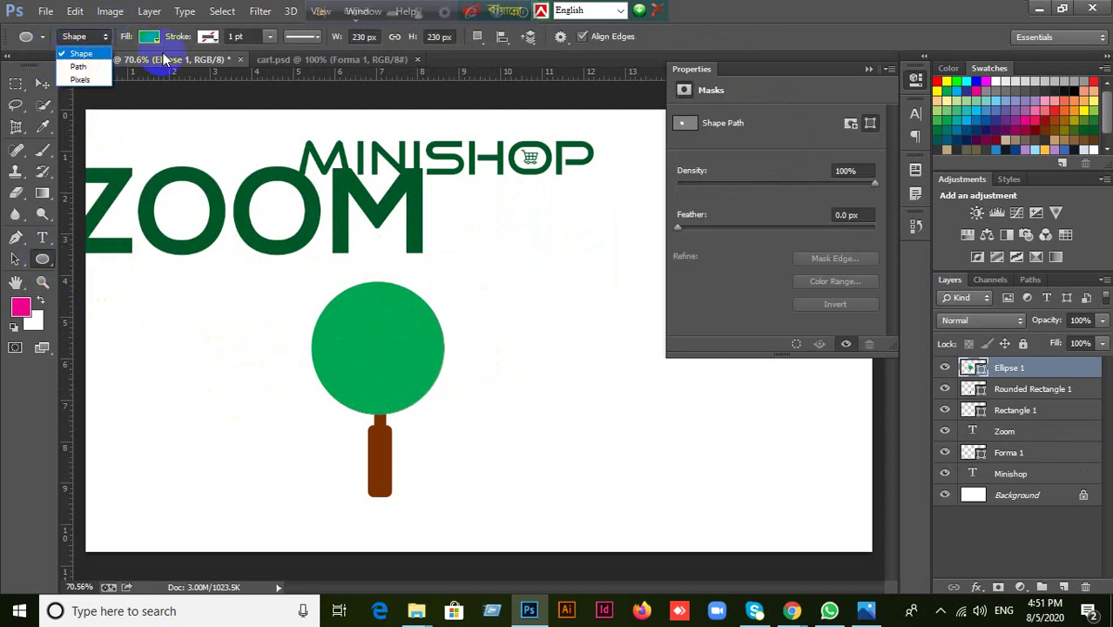
left_click(80, 40)
left_click(151, 38)
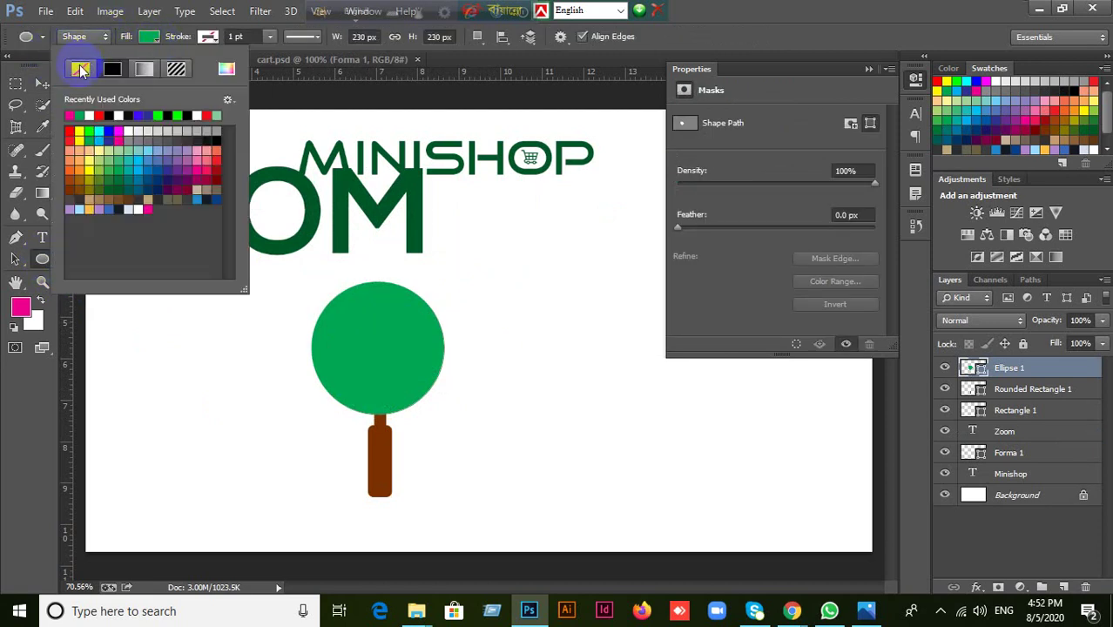
left_click(209, 38)
left_click(208, 38)
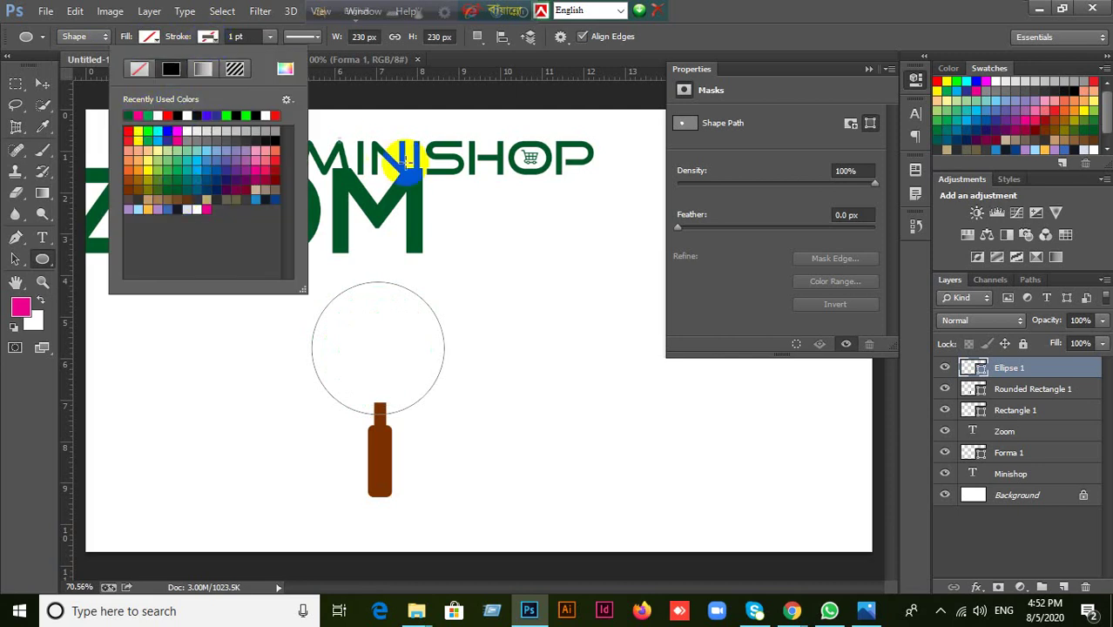
left_click(383, 178)
left_click(253, 37)
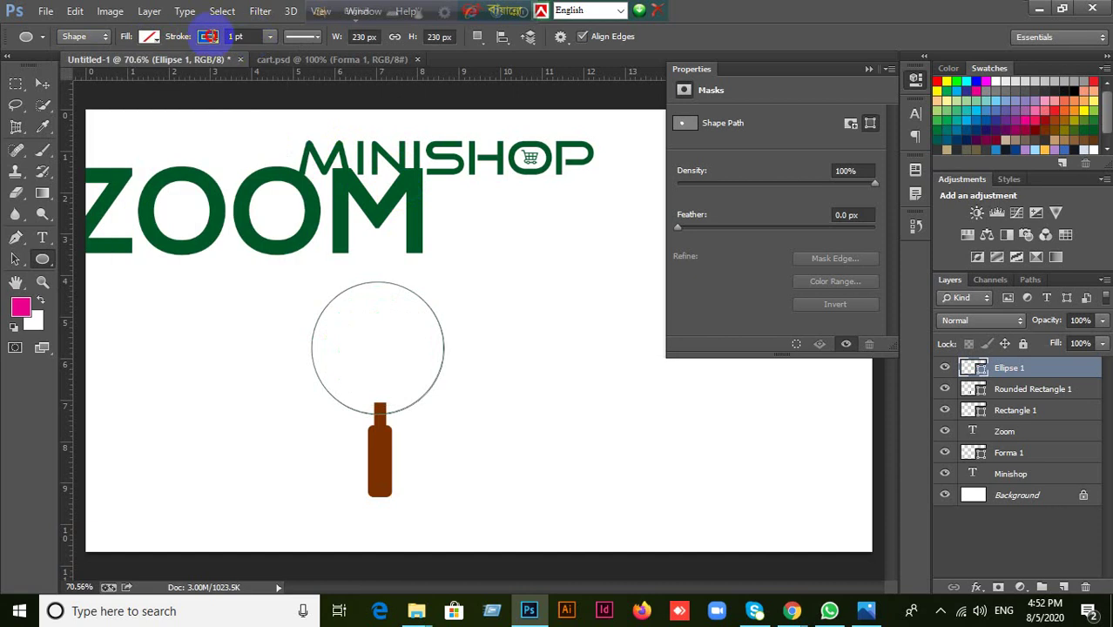
left_click(370, 207)
left_click(242, 38)
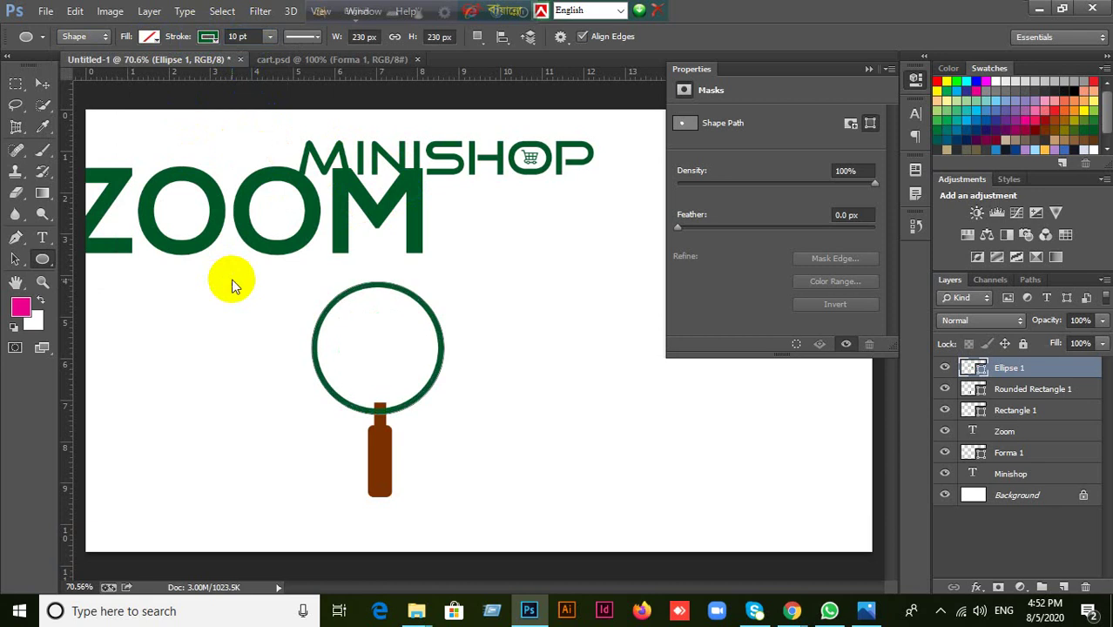
Step: Scale the circle proportionally about its centre to about 81% so it sits just above the handle
left_click(42, 83)
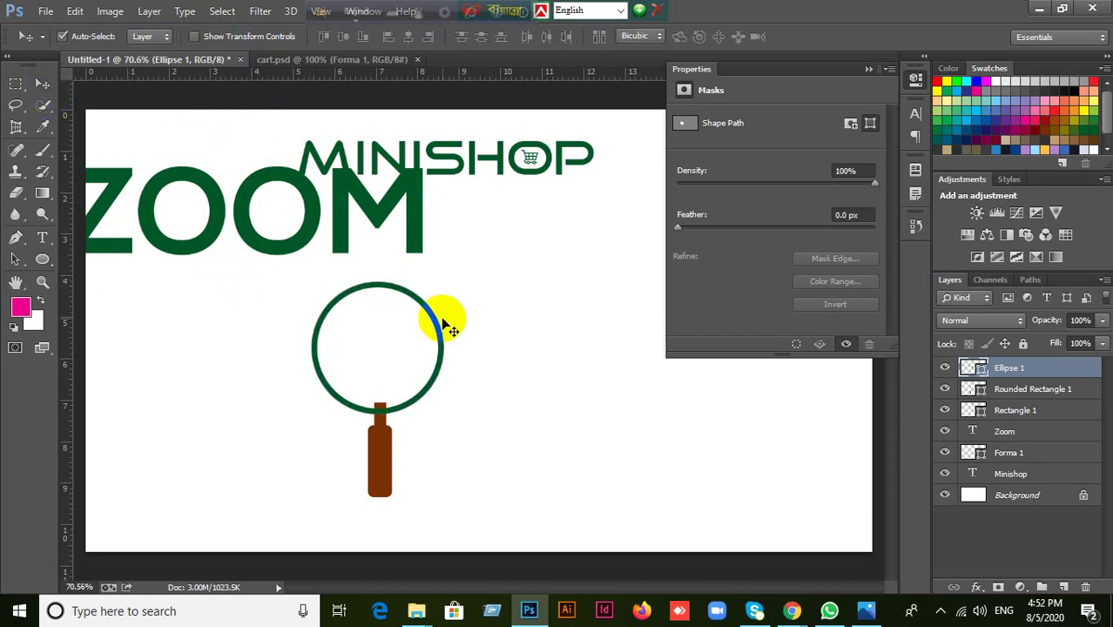
key("ctrl+t")
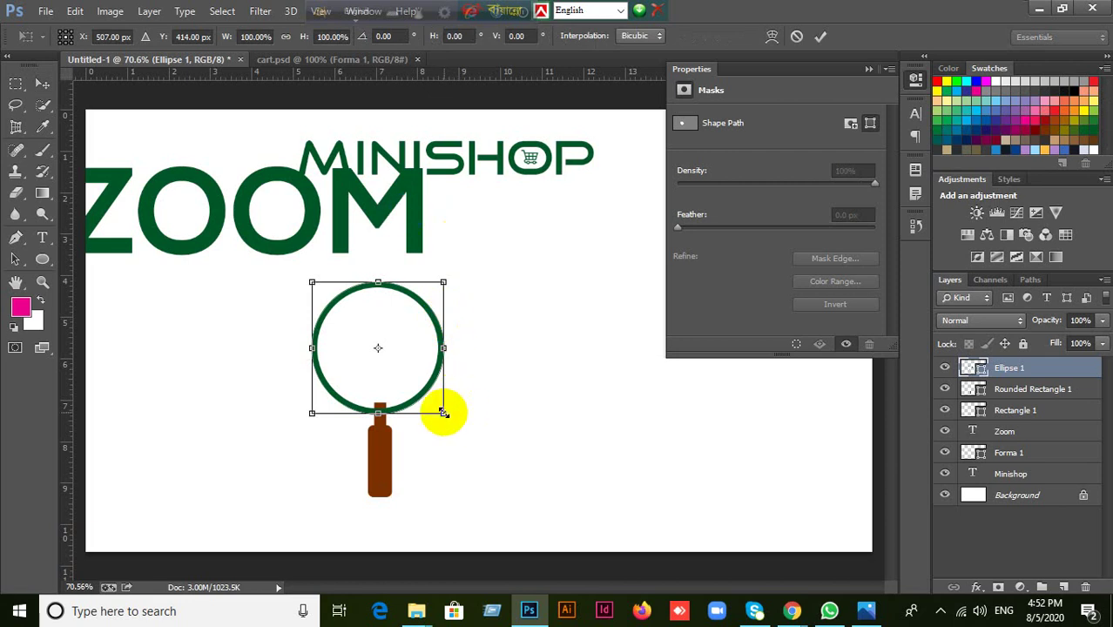
left_click_drag(441, 410, 432, 398)
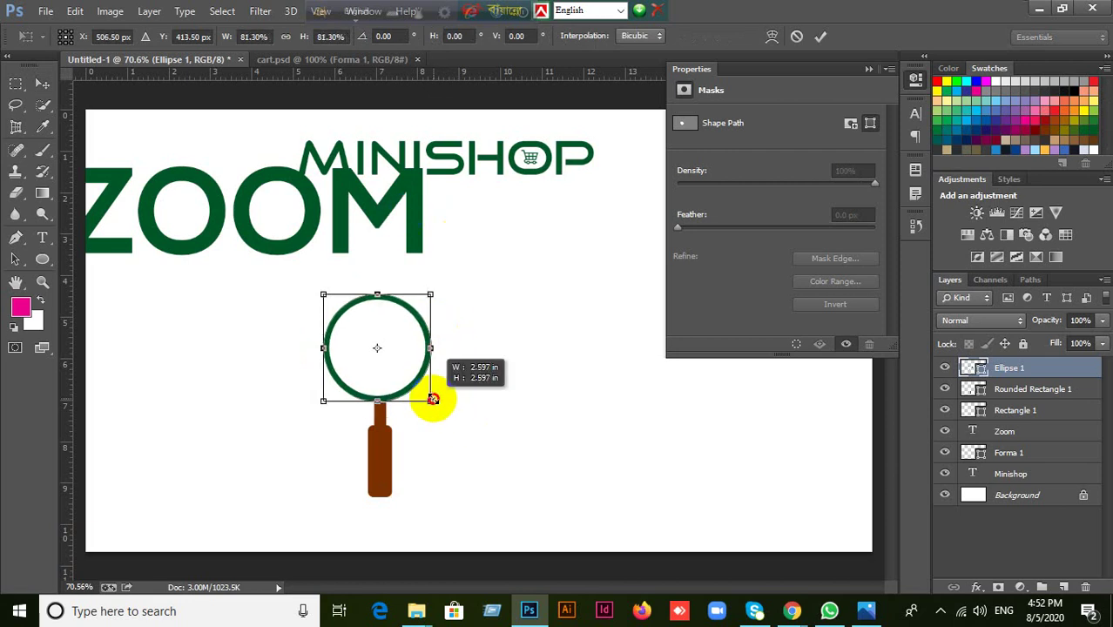
left_click(826, 38)
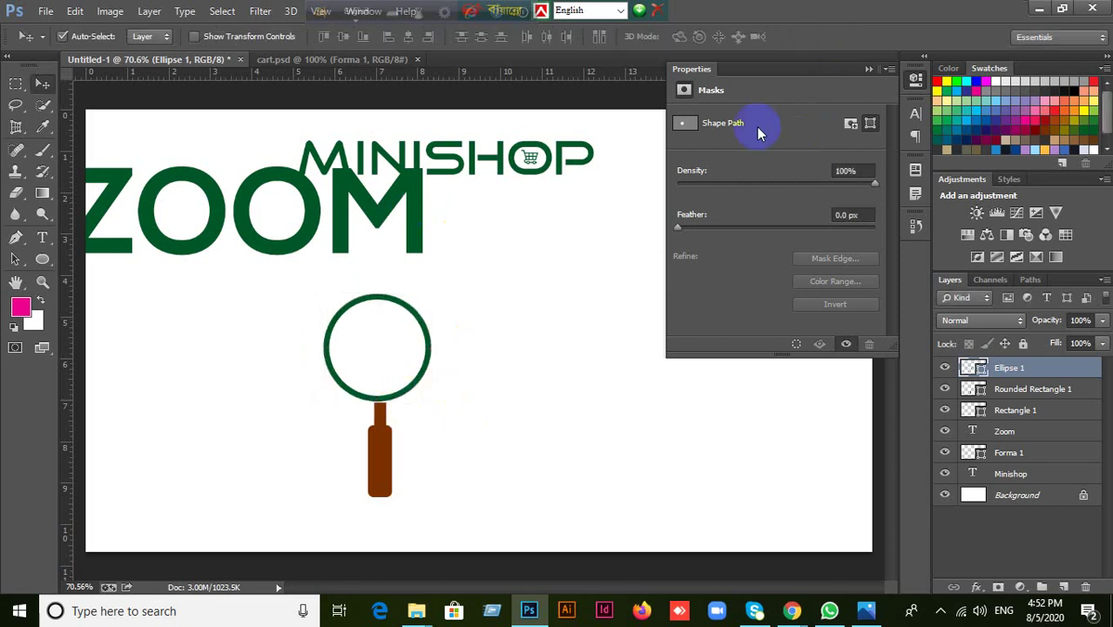
Step: Thicken the circle's stroke to 15 pt and then to 20 pt
left_click(36, 264)
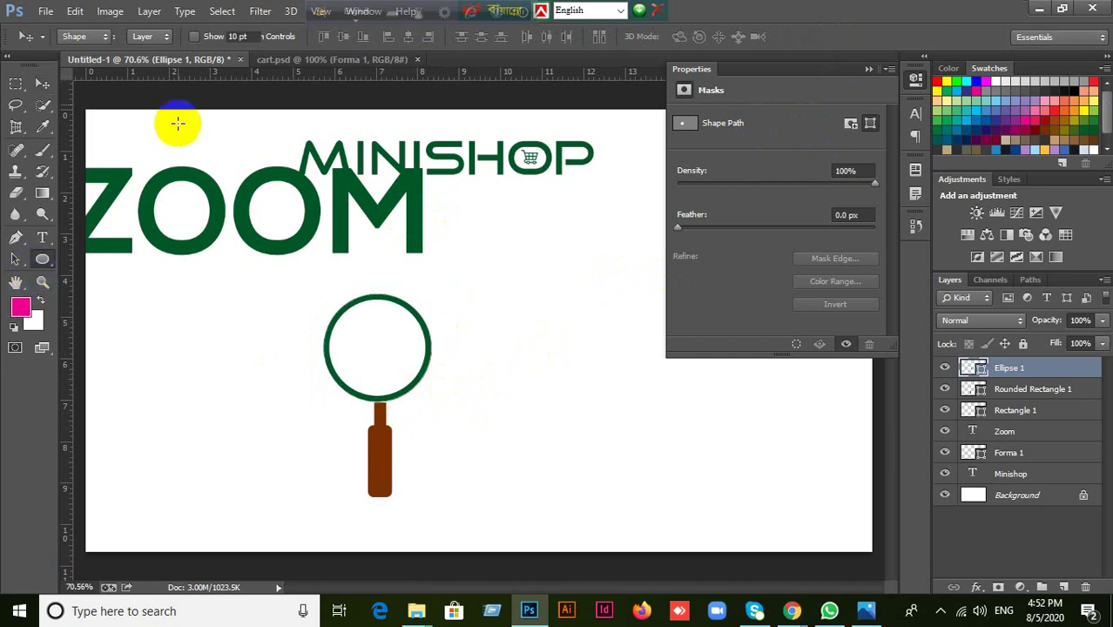
left_click(243, 36)
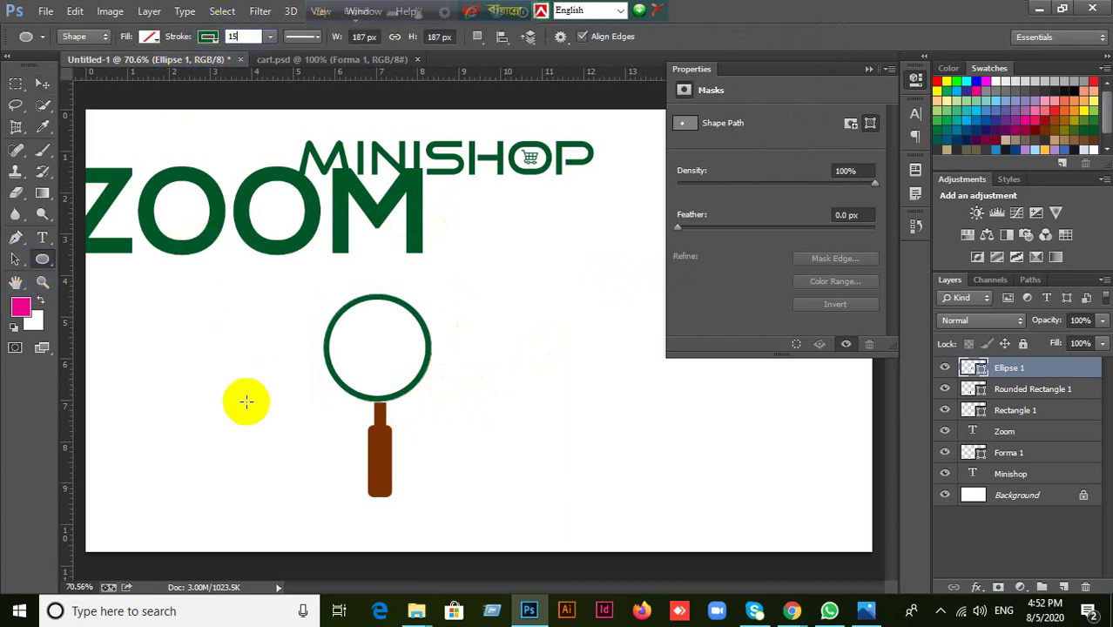
type("15")
key("Return")
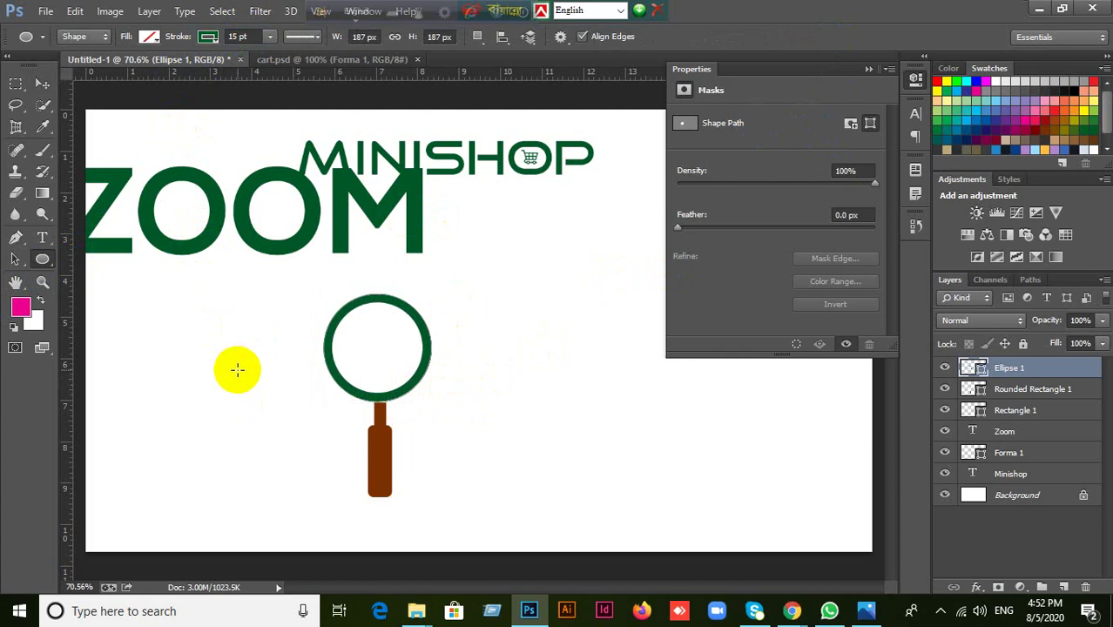
left_click(244, 37)
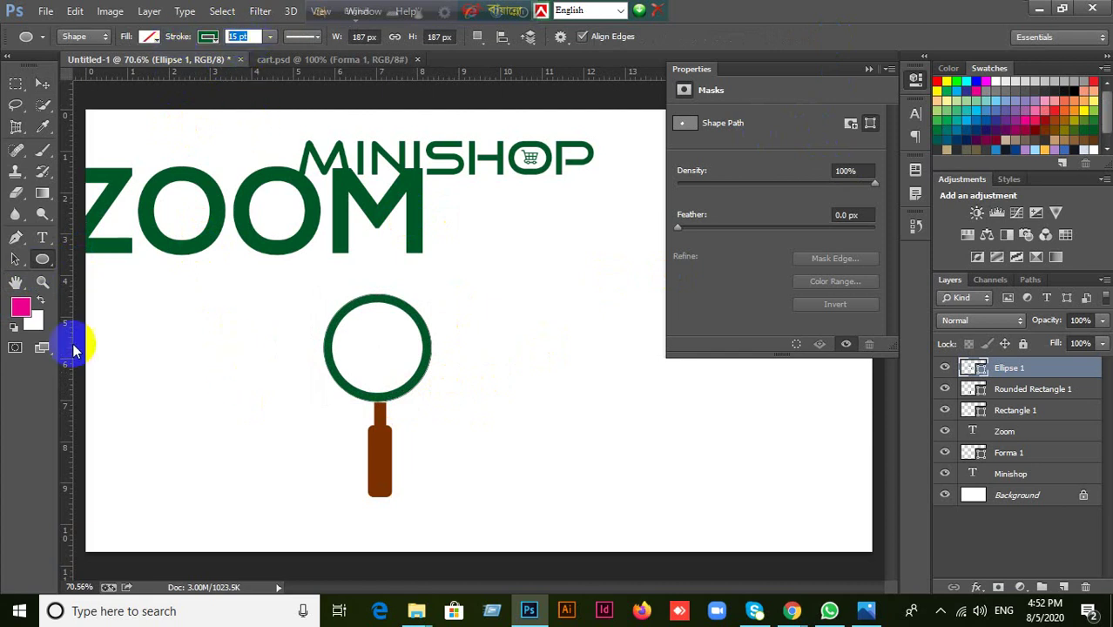
type("20")
key("Return")
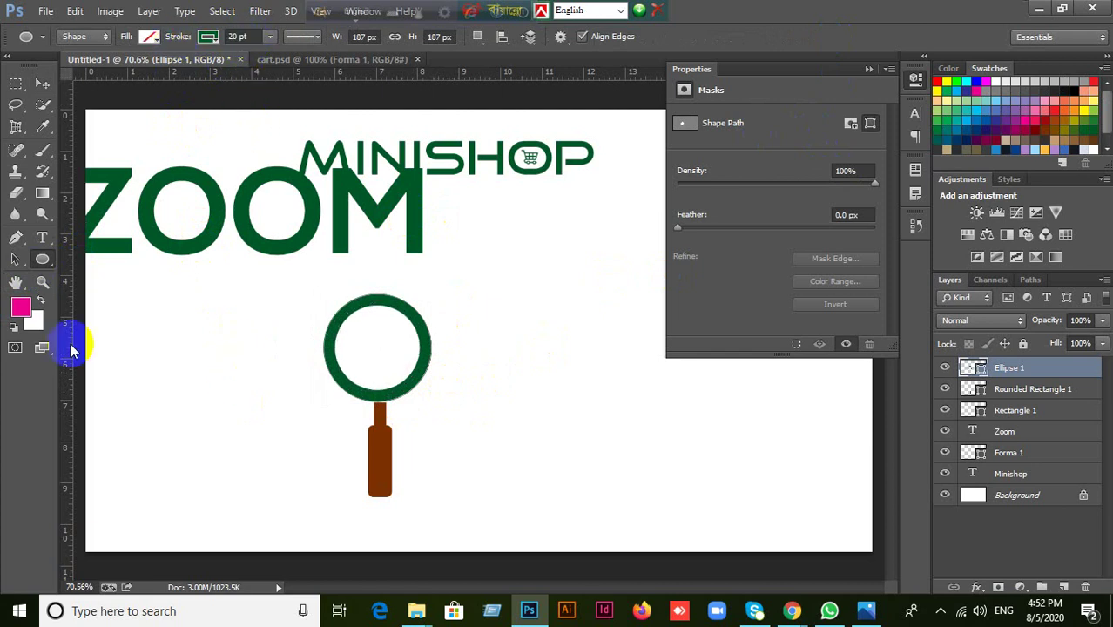
left_click(44, 83)
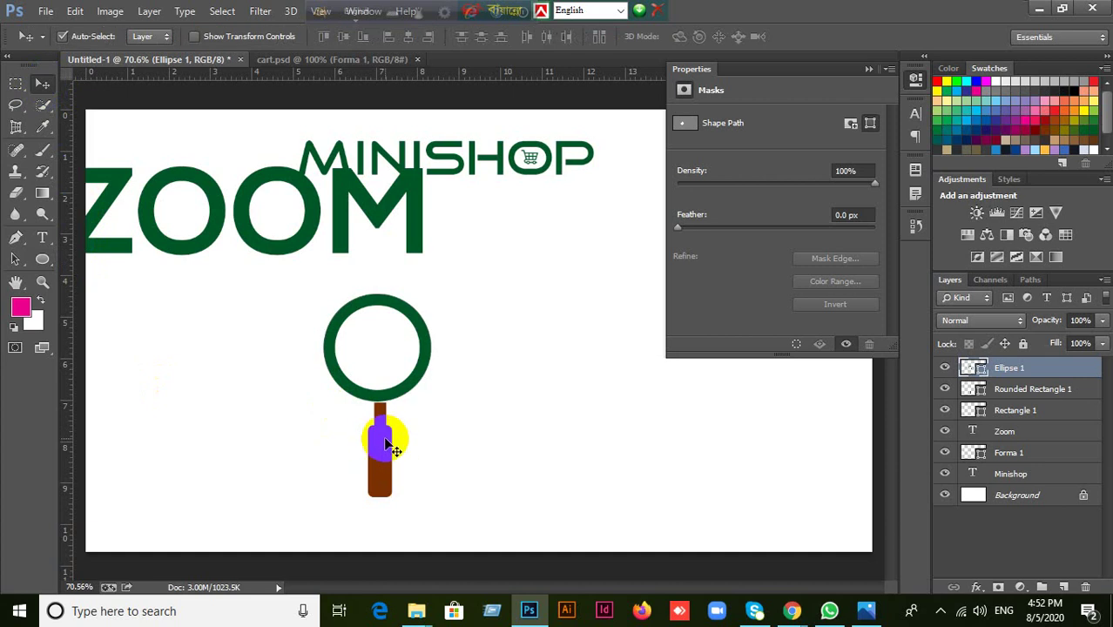
double_click(979, 370)
left_click(379, 460)
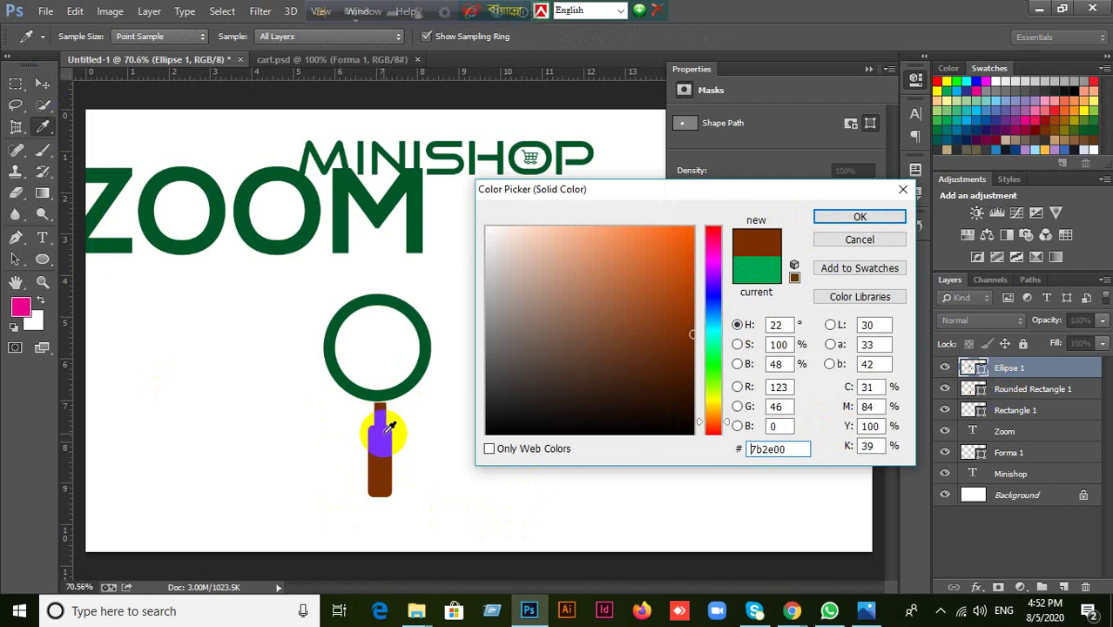
left_click(836, 243)
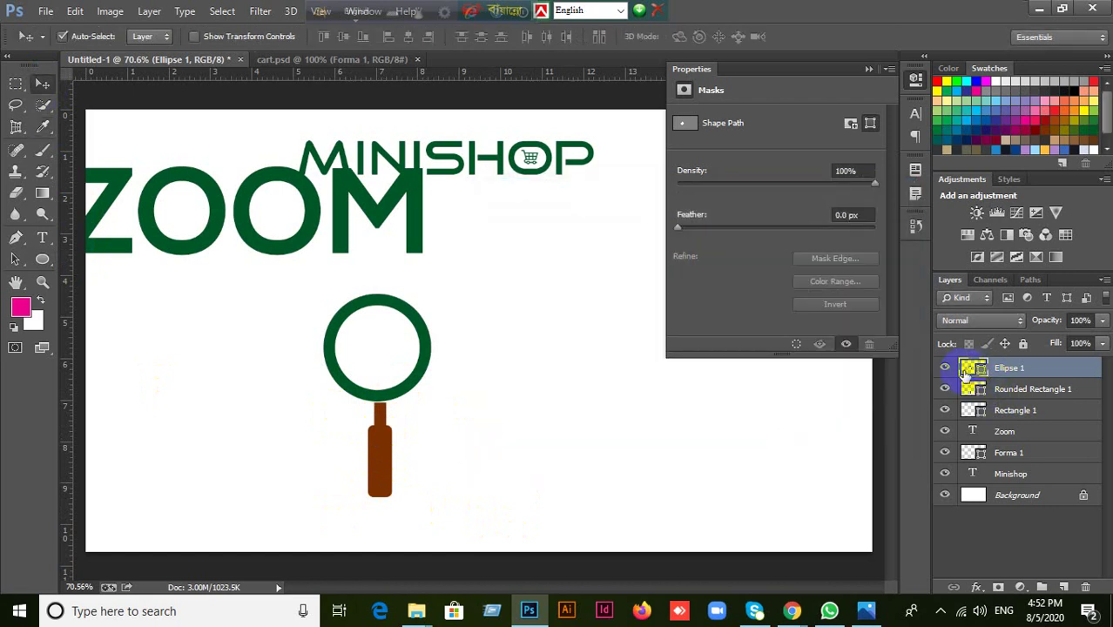
Step: Try to recolour the ring through the Ellipse 1 layer's fill colour with brown 7b2e00 sampled from the handle
left_click(945, 369)
left_click(945, 368)
double_click(975, 368)
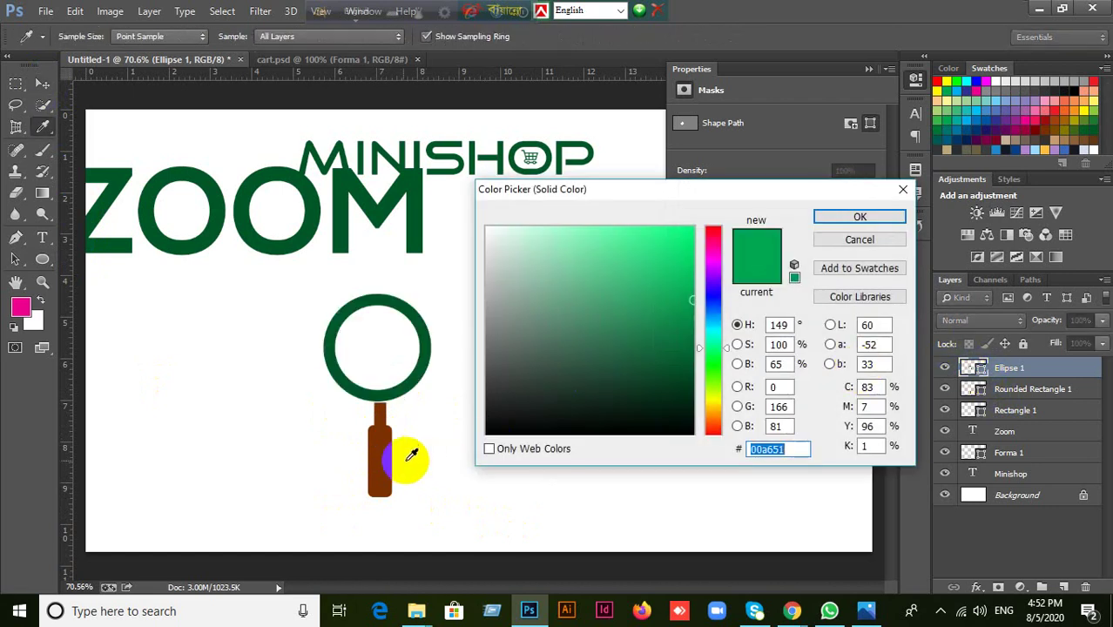
left_click(379, 454)
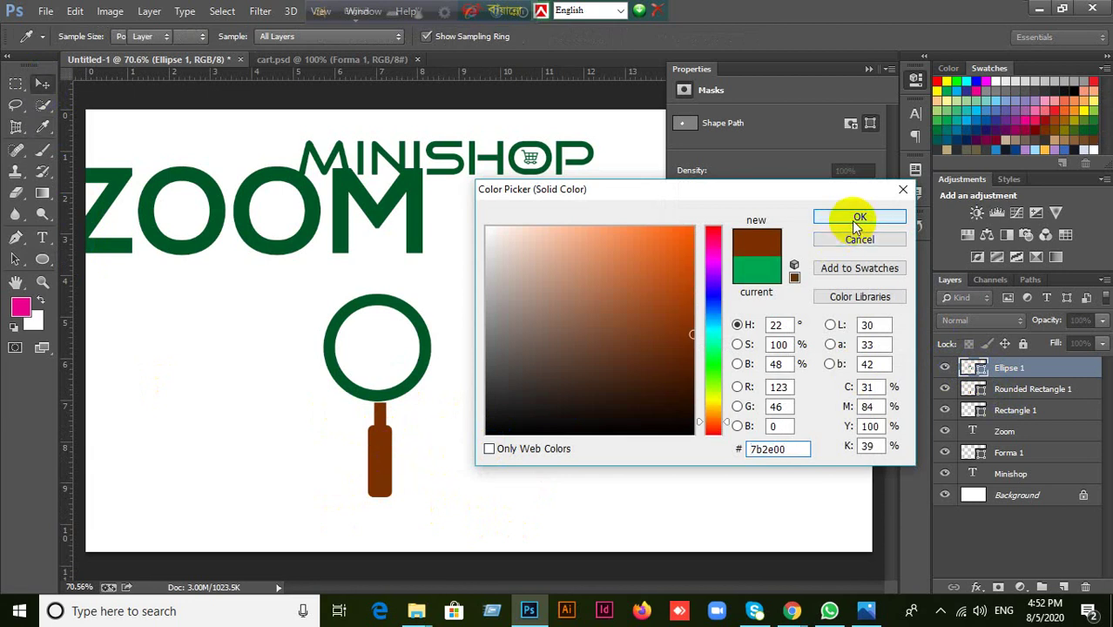
left_click(855, 218)
Step: Change the ring's stroke colour to the handle's brown by sampling it from the rounded rectangle
left_click(42, 259)
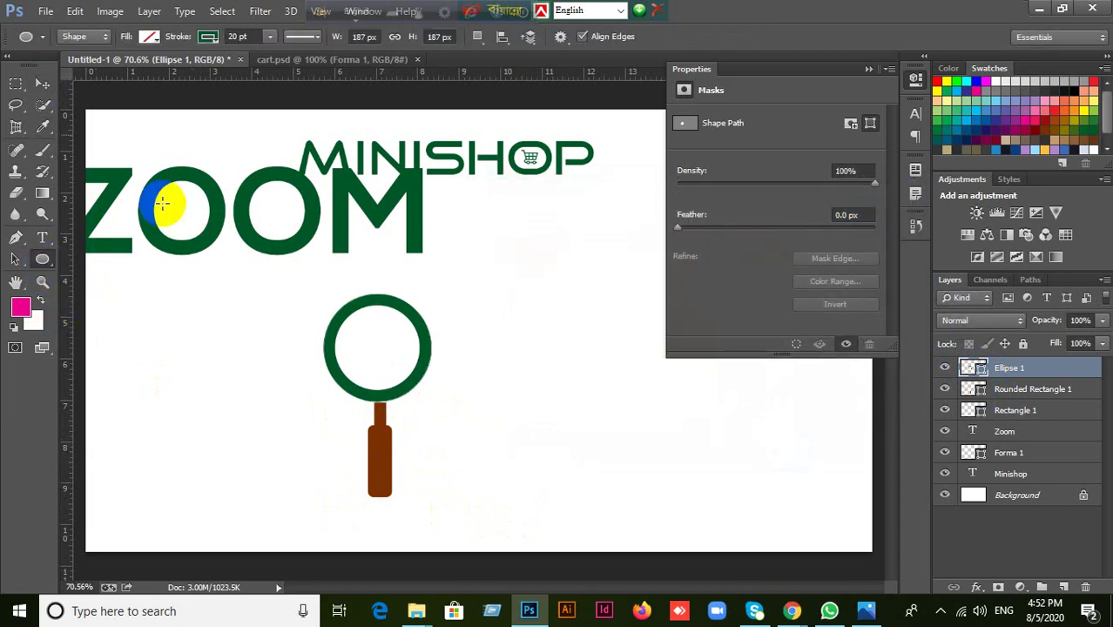
left_click(208, 39)
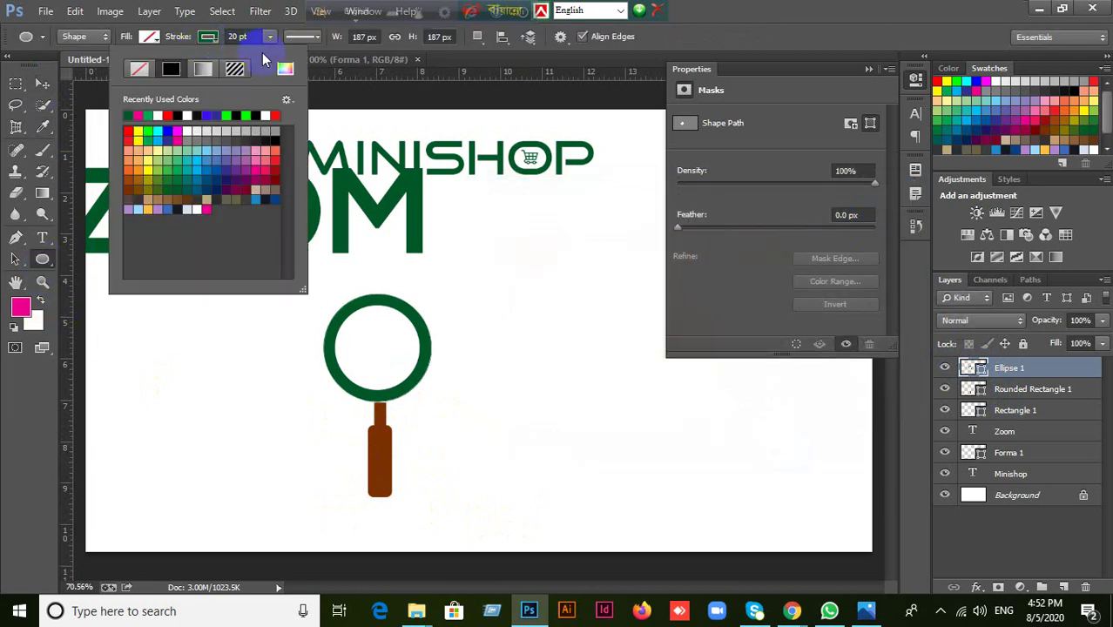
left_click(285, 70)
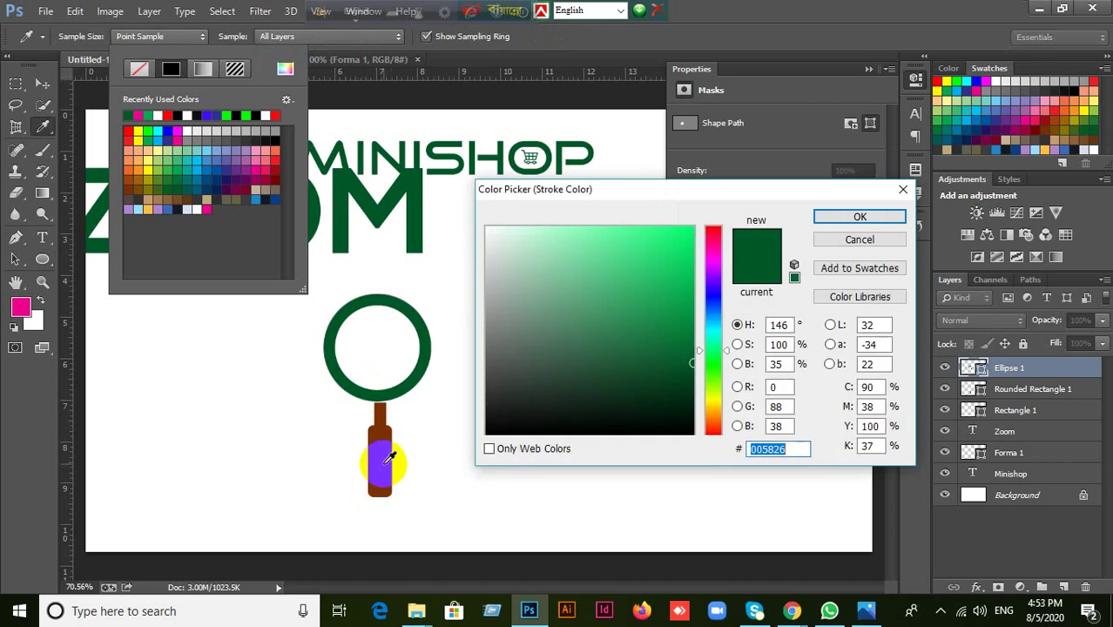
left_click(386, 459)
left_click(849, 216)
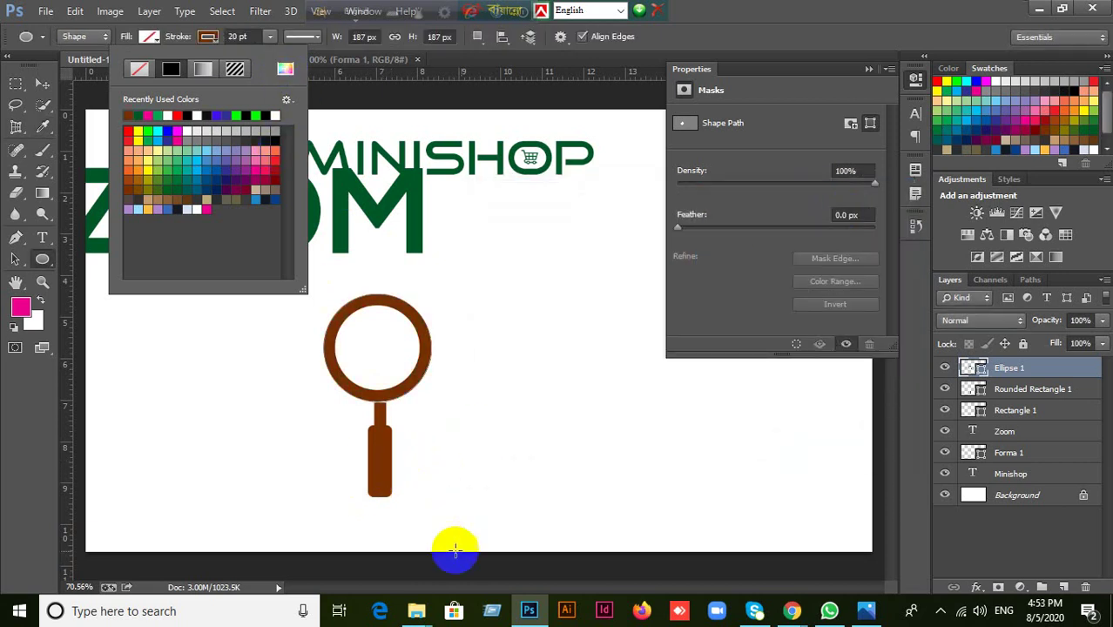
left_click(784, 9)
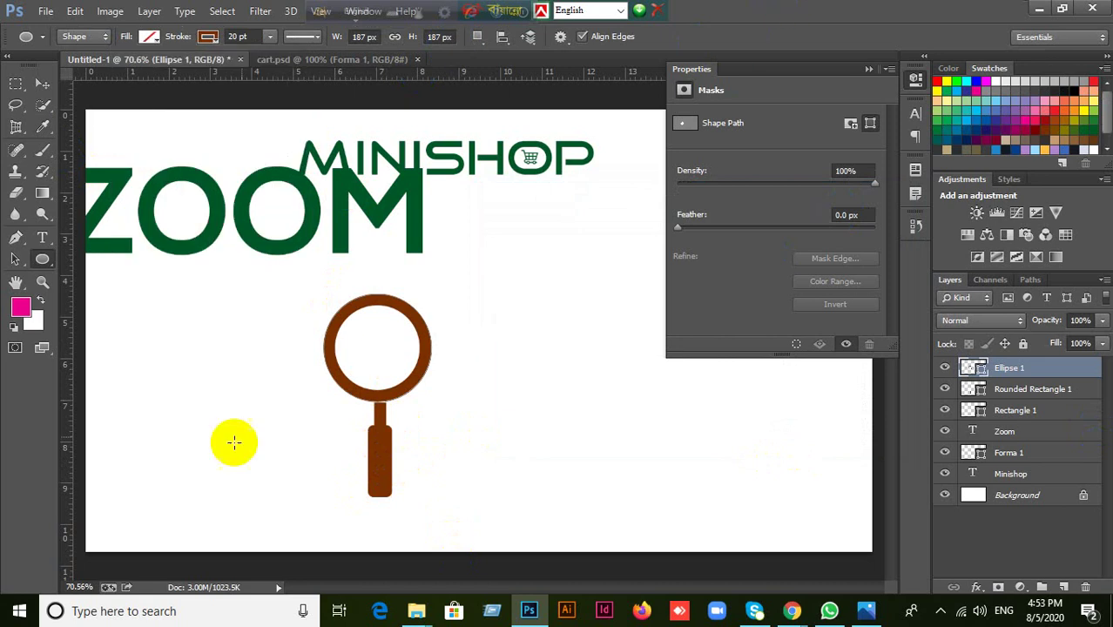
Step: Move the ring slightly down onto the handle and align its horizontal centre with the Rectangle 1 shape
left_click(42, 83)
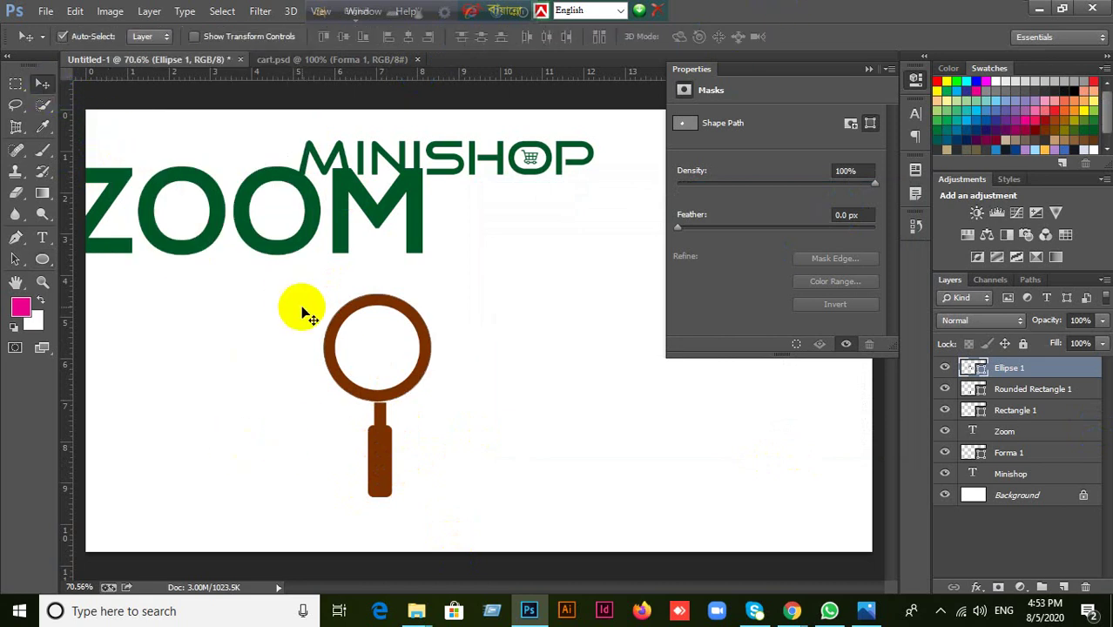
left_click_drag(406, 385, 419, 402)
left_click(420, 400, "shift")
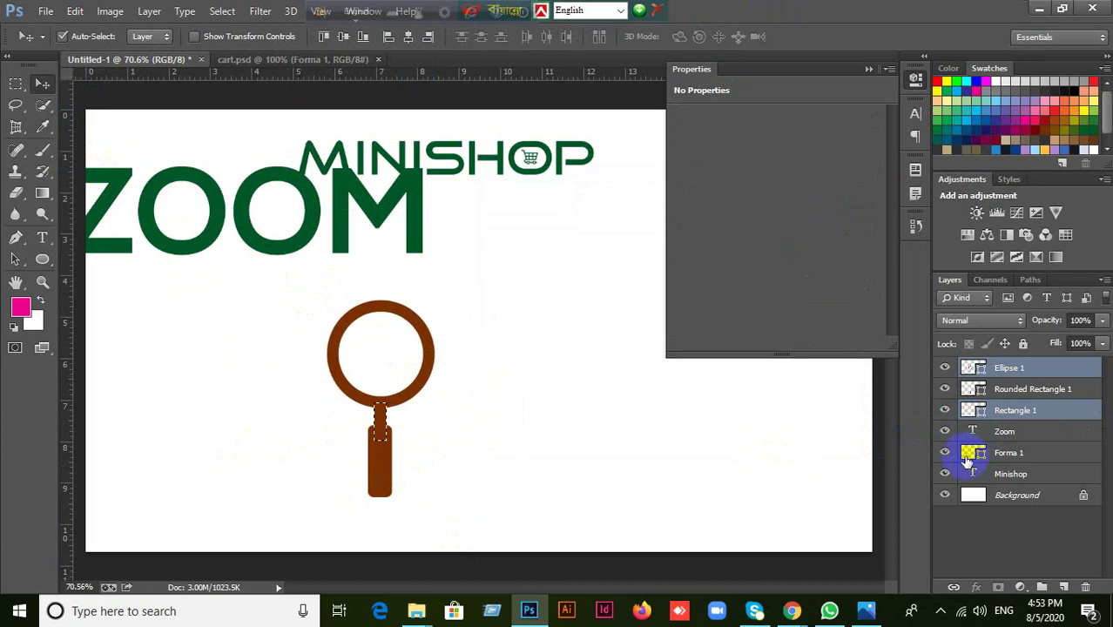
left_click(408, 36)
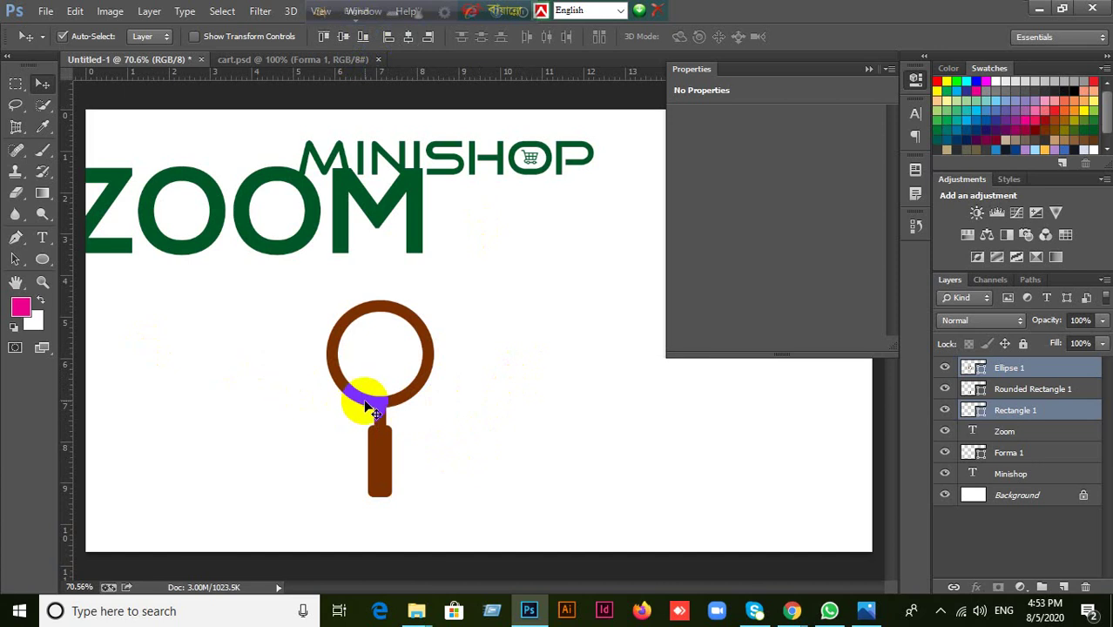
Step: Hide and show the Rectangle 1 and Ellipse 1 layers in turn to check which part of the magnifying glass each one holds
left_click(1011, 416)
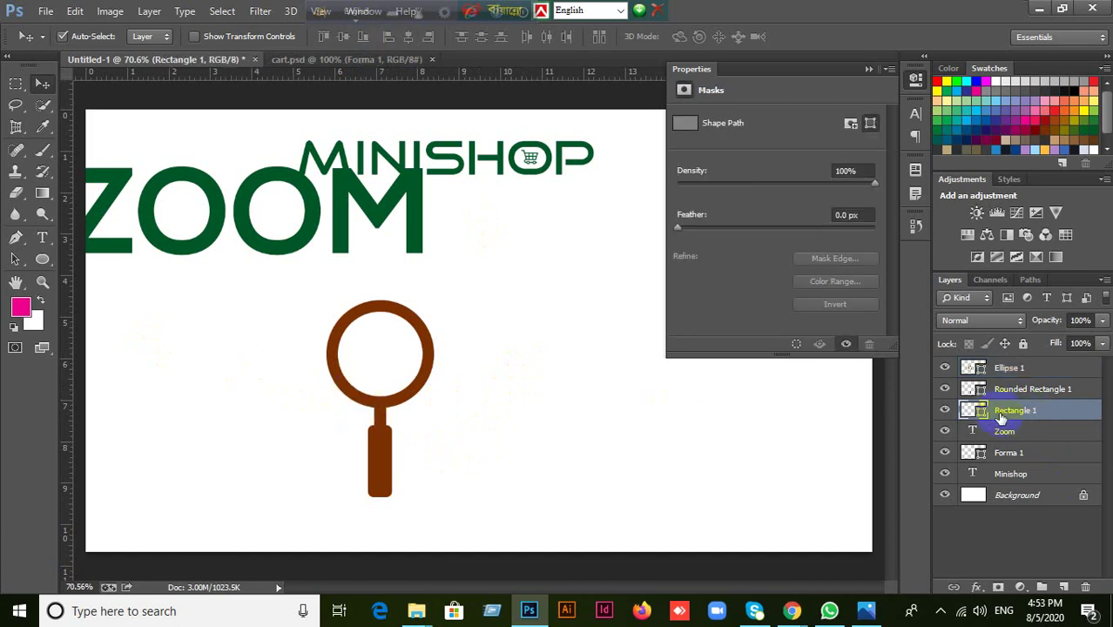
left_click(945, 411)
left_click(945, 411)
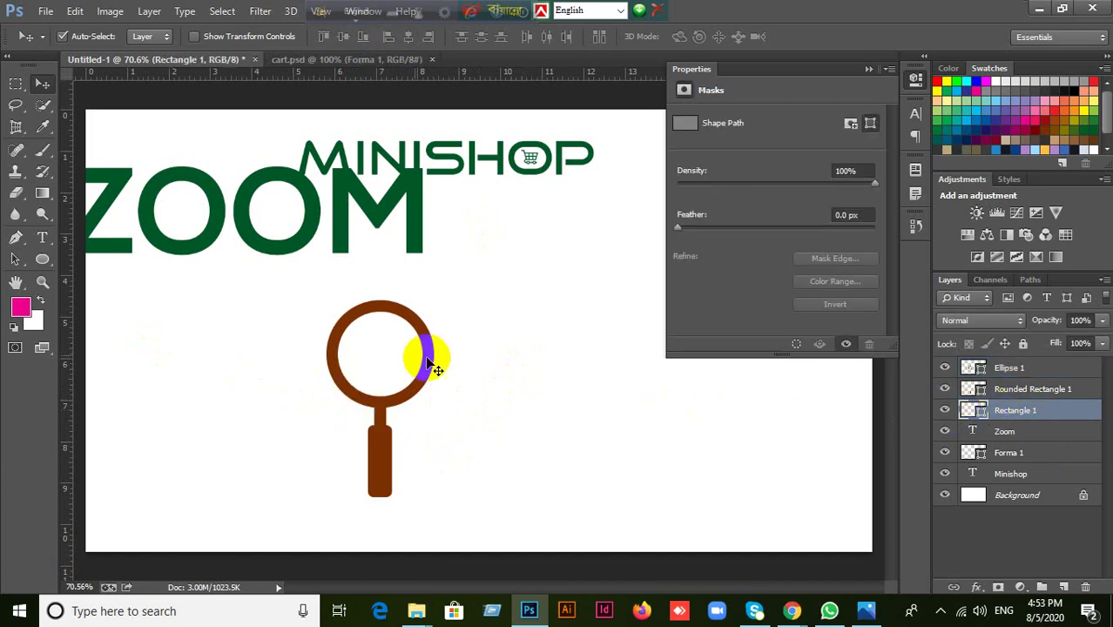
left_click(426, 366)
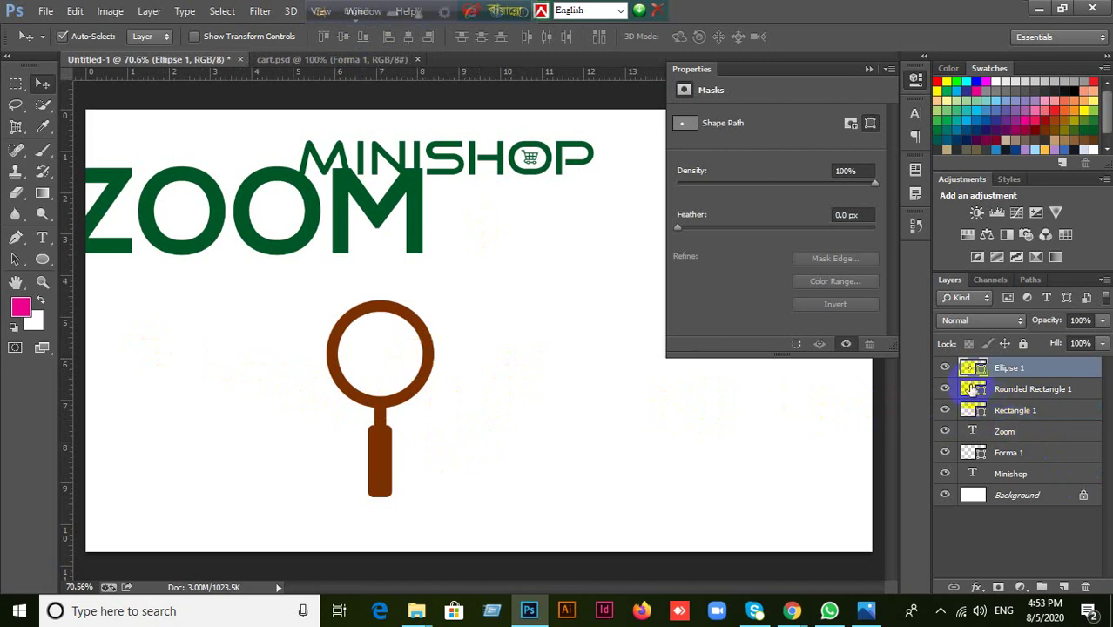
left_click(943, 370)
left_click(944, 369)
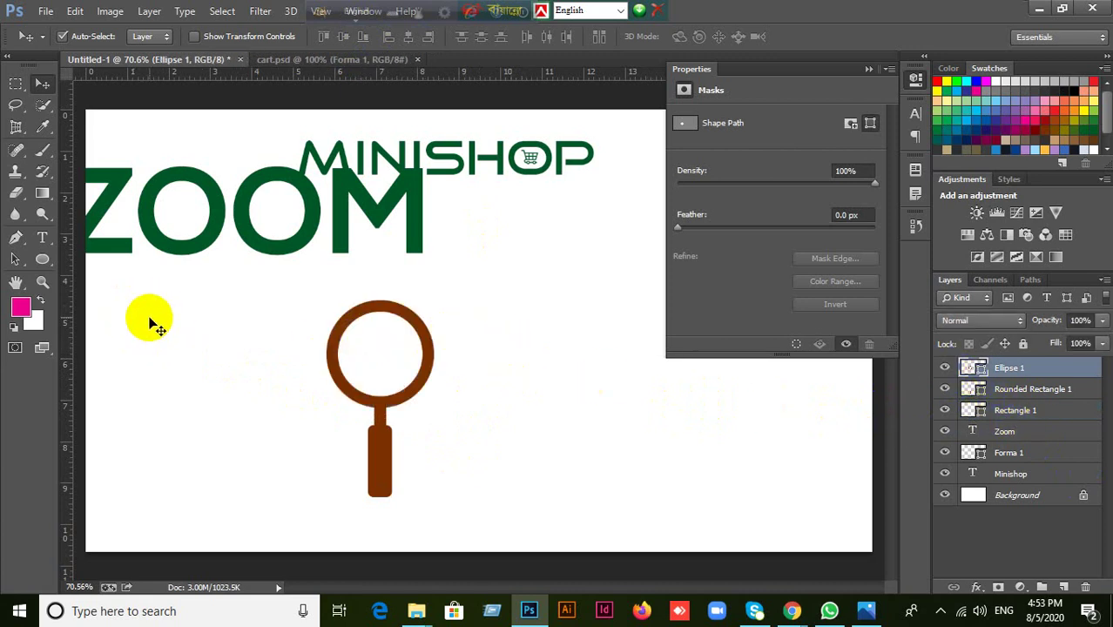
Step: Set the Ellipse 1 ring's stroke width to 15 pt
left_click(42, 258)
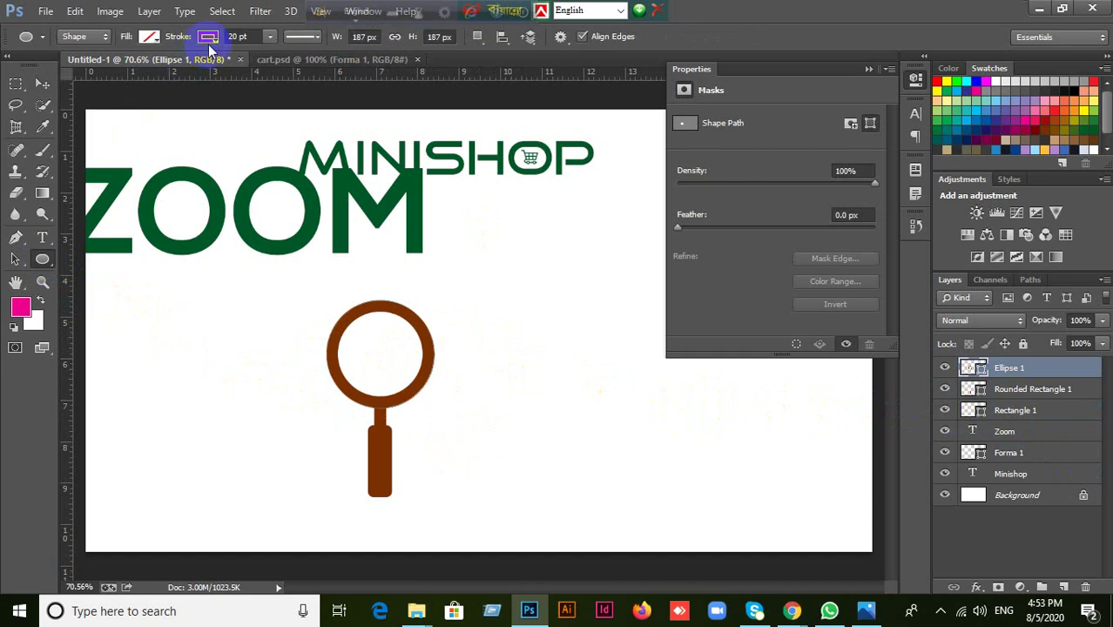
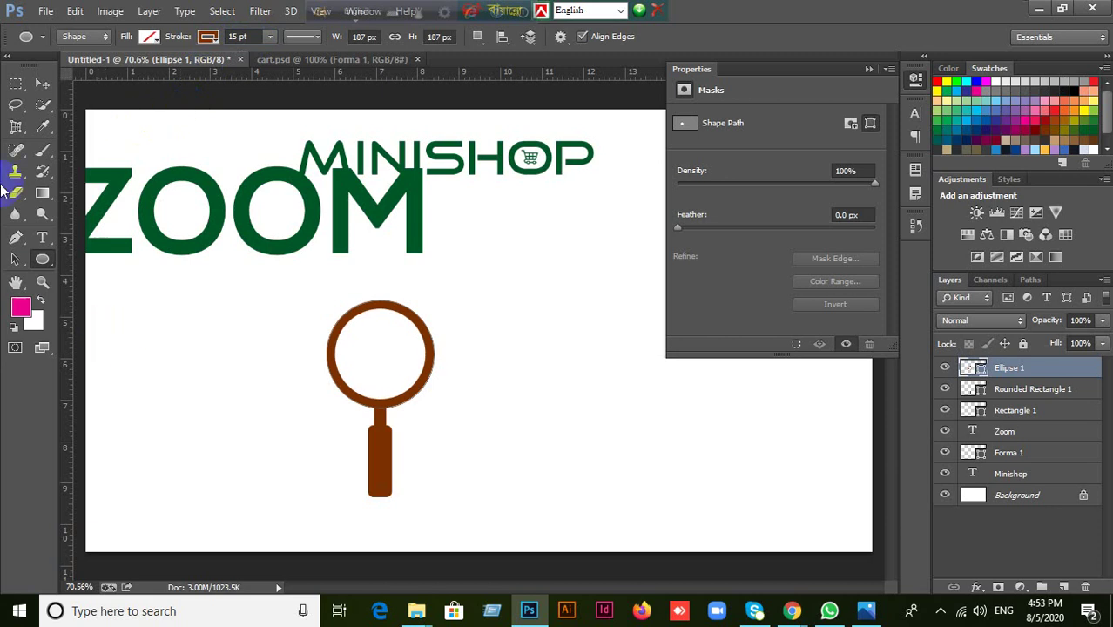
left_click(43, 84)
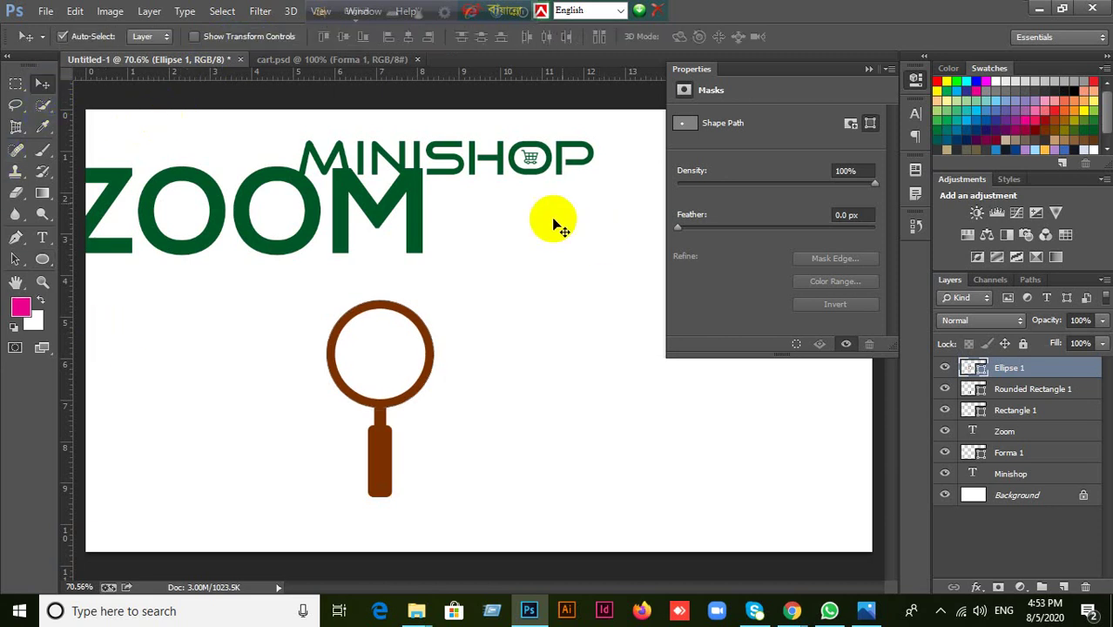
left_click(852, 101)
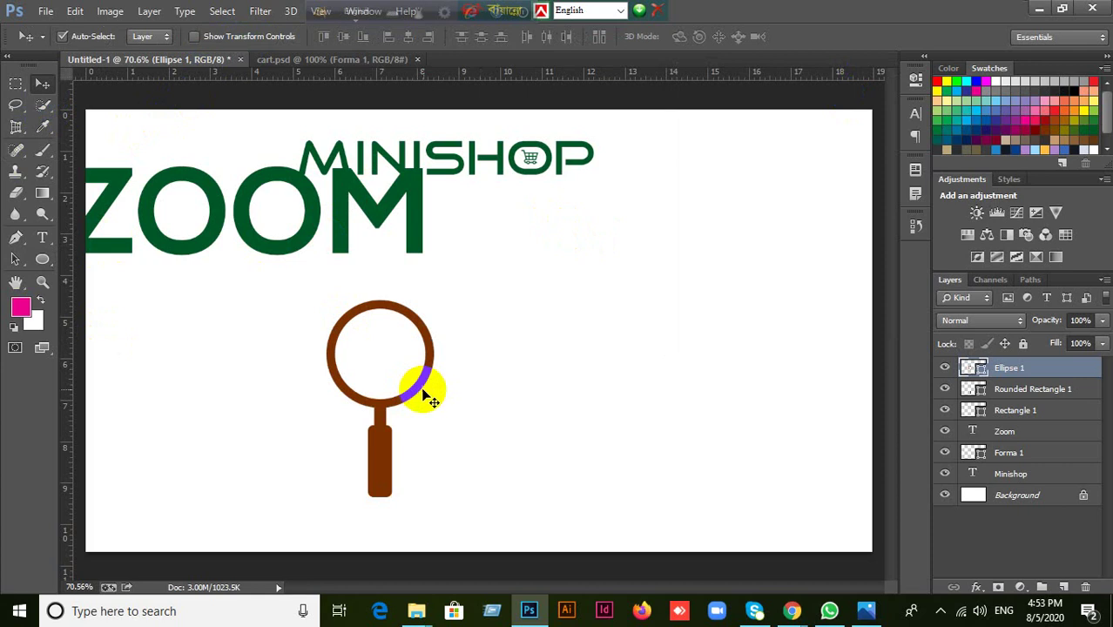
Step: Duplicate the Ellipse 1 ring into the empty canvas area to the right of the magnifying glass
left_click_drag(427, 389, 567, 389)
key("ctrl+z")
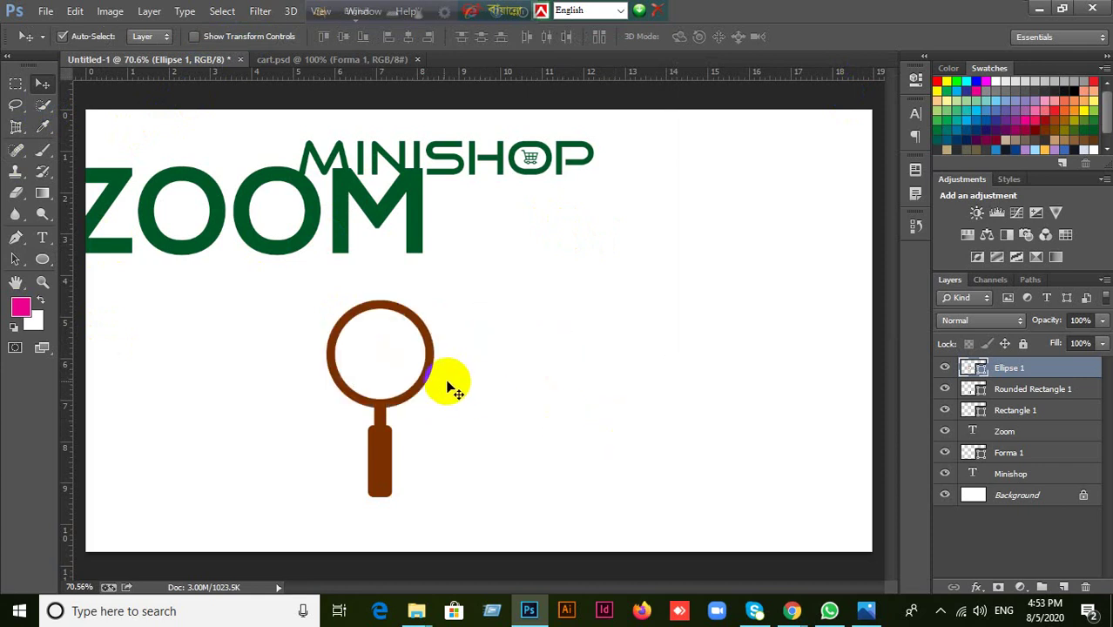
left_click_drag(420, 389, 664, 391)
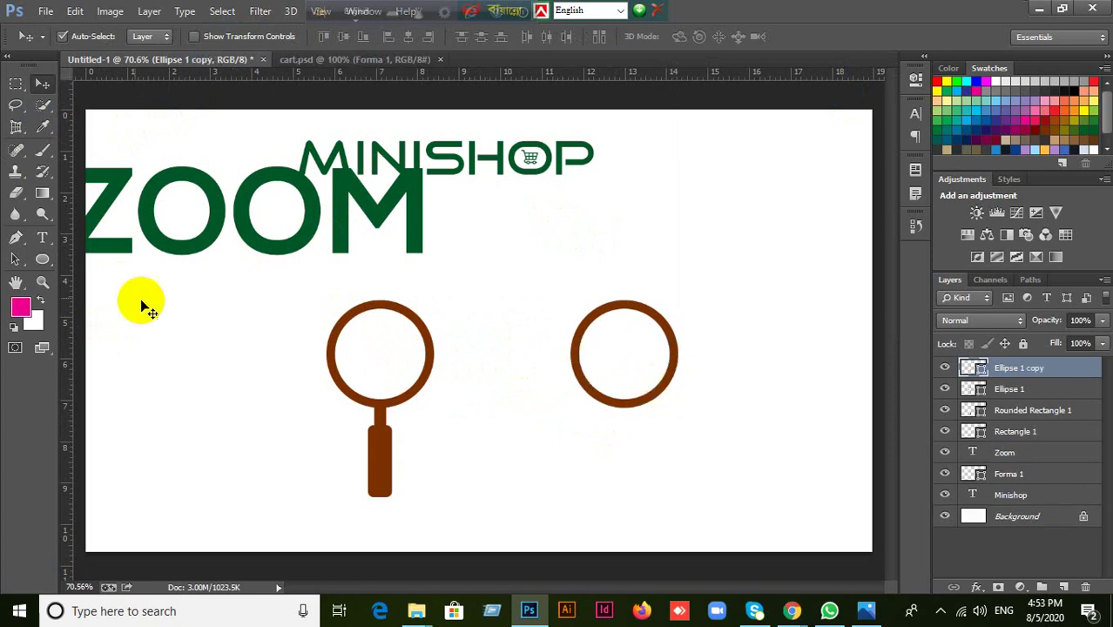
Step: Remove the copied ring's stroke and fill it with the recently used brown, then shift the disc slightly up and left
left_click(42, 258)
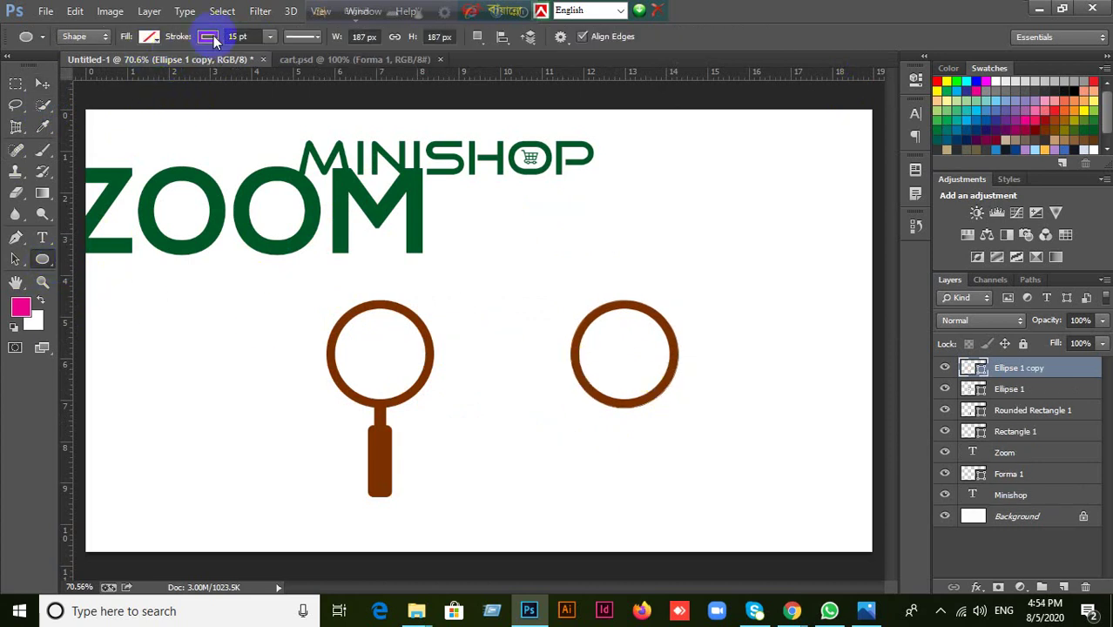
left_click(211, 39)
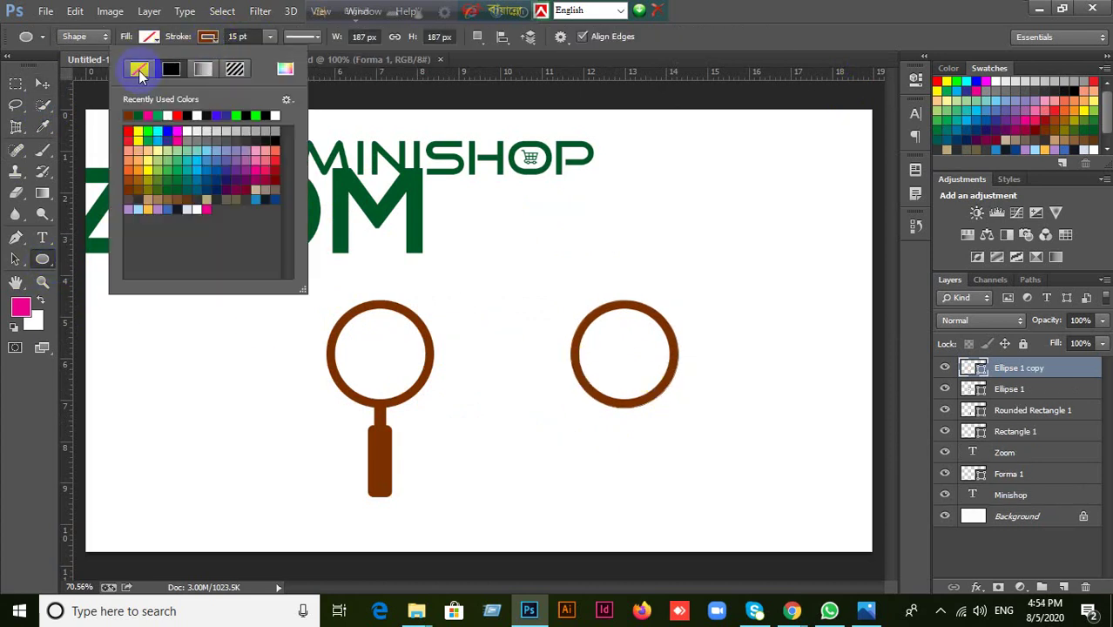
left_click(139, 70)
left_click(149, 36)
left_click(149, 37)
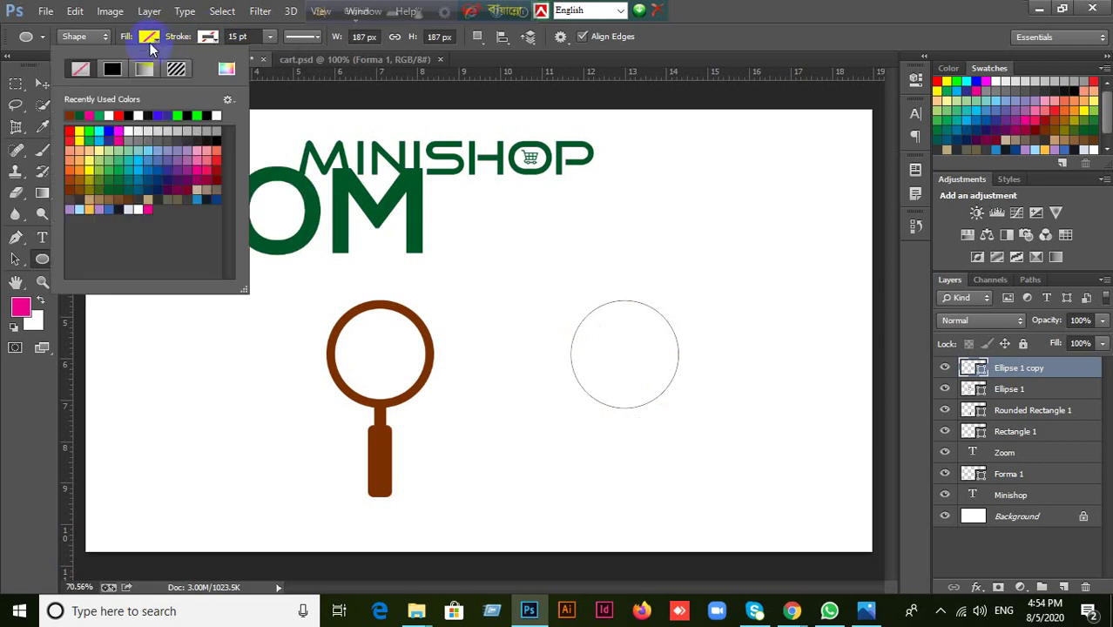
left_click(74, 114)
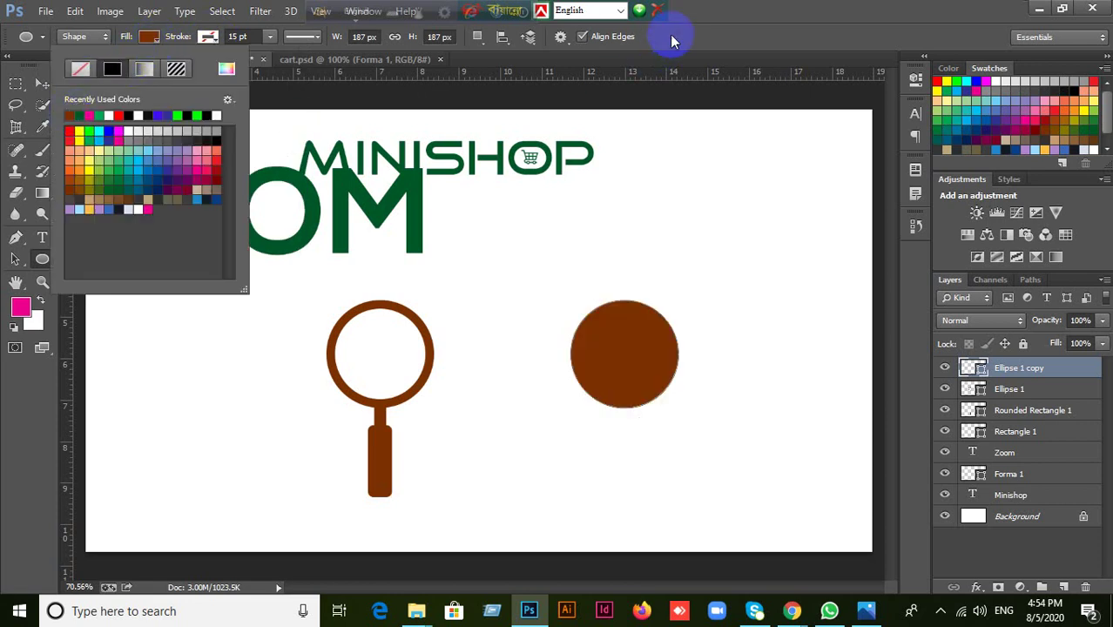
left_click(759, 32)
left_click(46, 83)
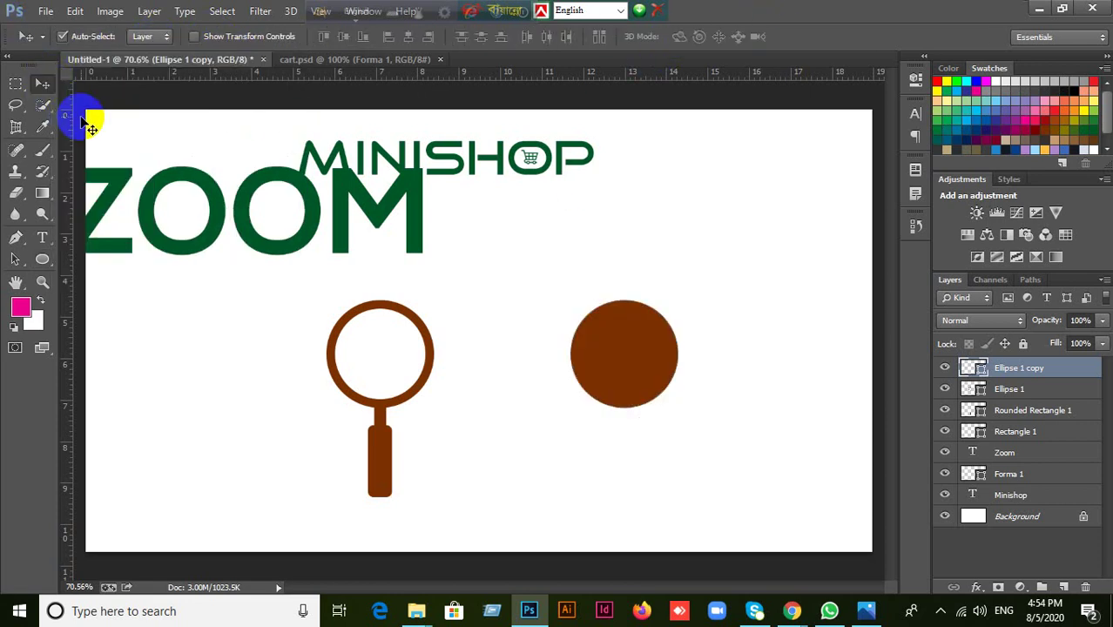
left_click_drag(631, 359, 624, 356)
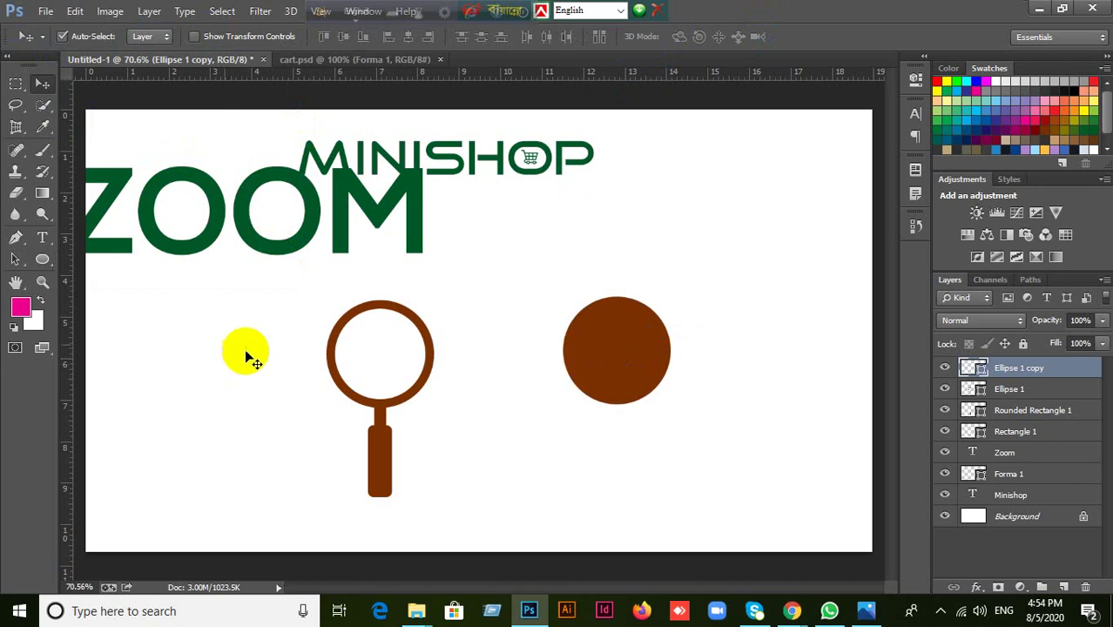
Step: Subtract a circle about 2.47 in wide, offset slightly down and right, from the brown disc and merge the shape components into a crescent
left_click(42, 259)
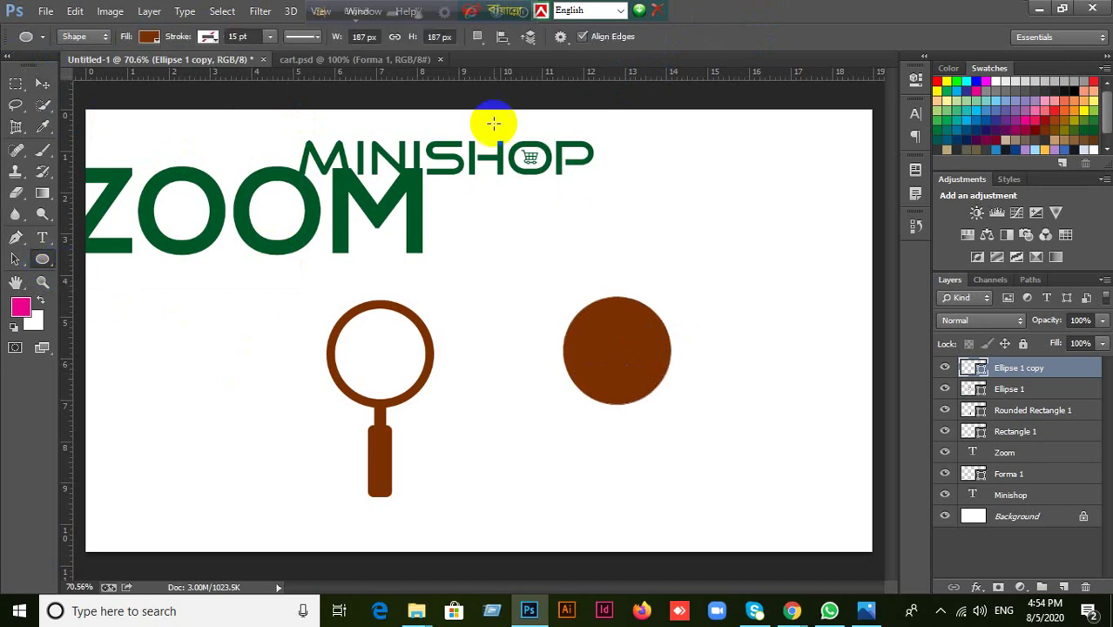
left_click(482, 36)
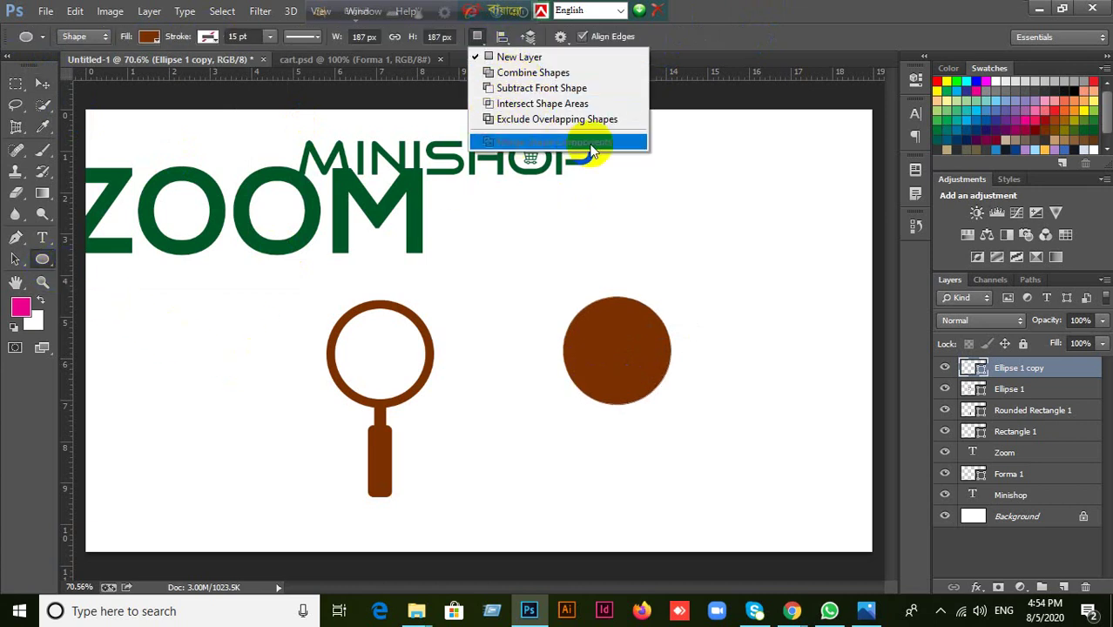
left_click(522, 88)
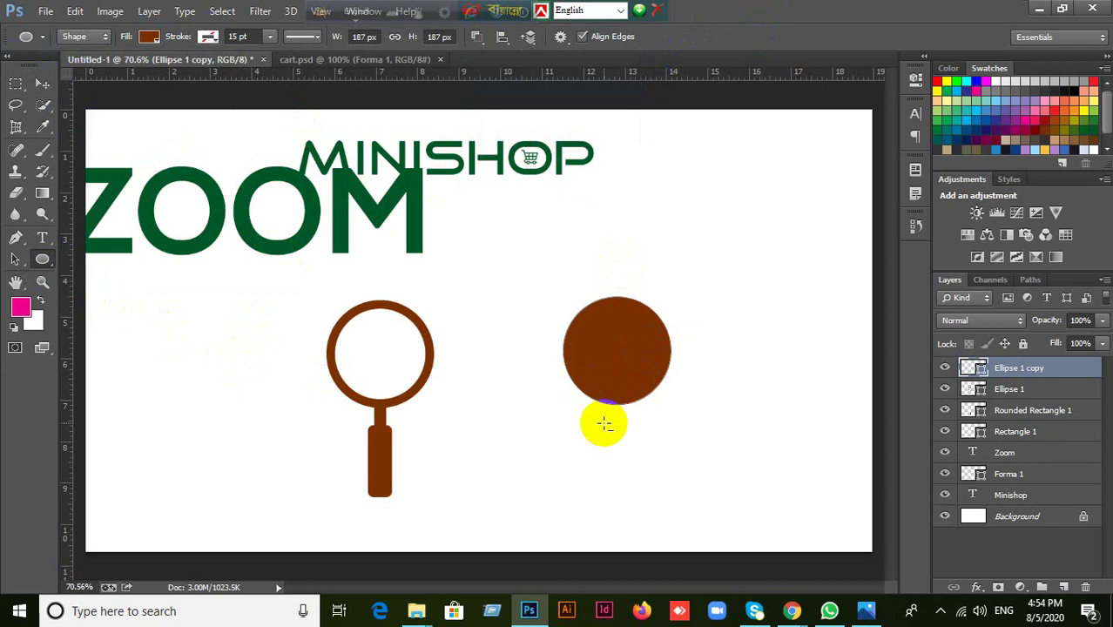
left_click_drag(604, 423, 680, 407)
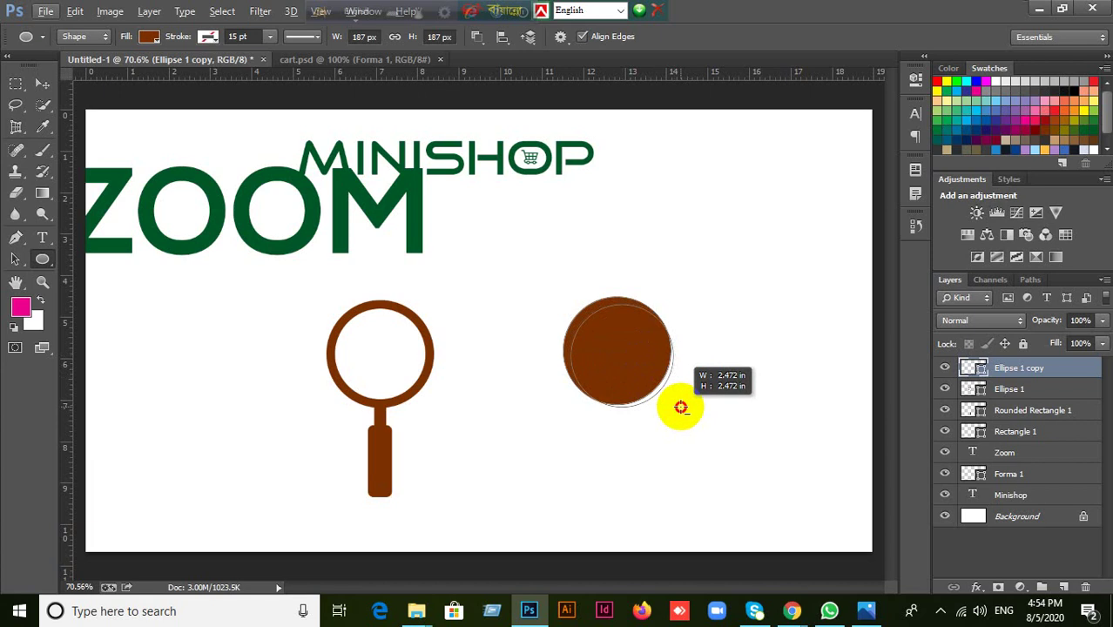
left_click_drag(680, 407, 679, 405)
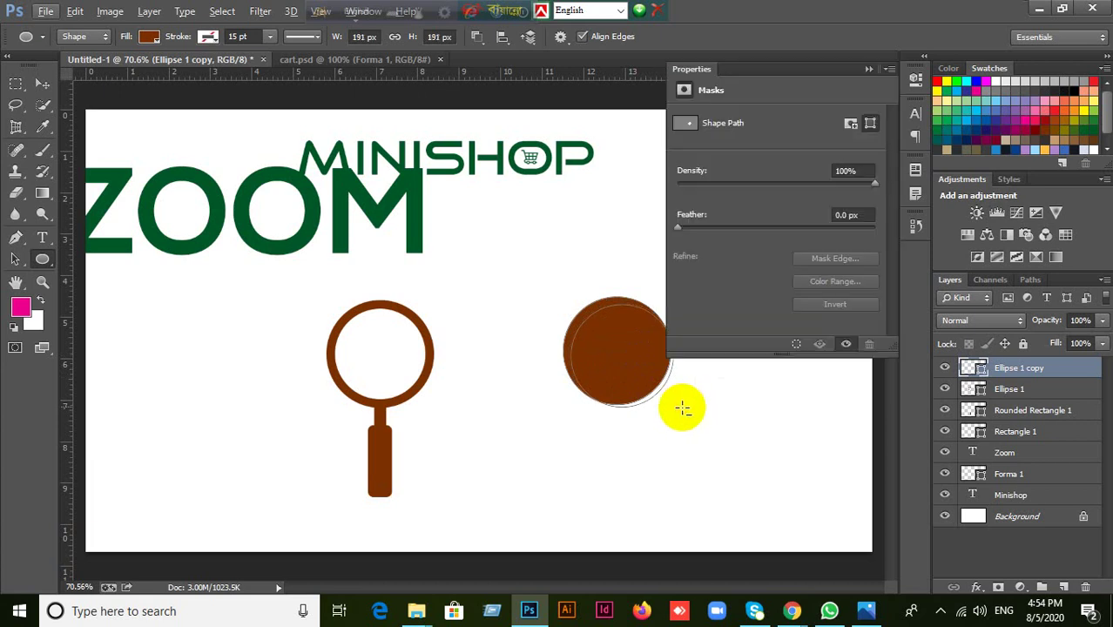
left_click(498, 41)
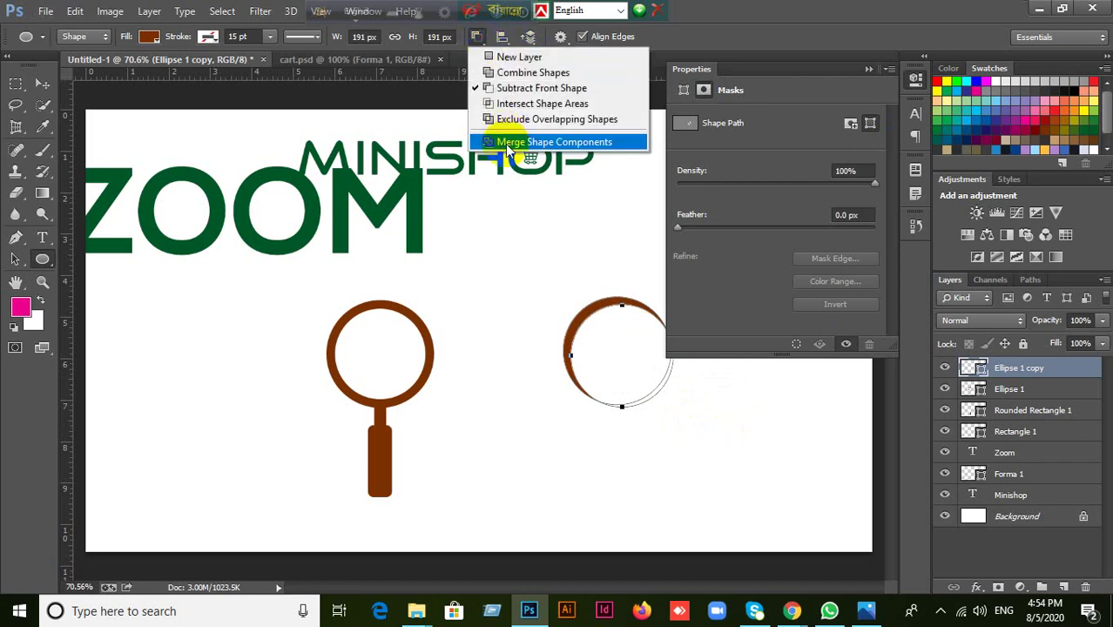
left_click(505, 139)
left_click(547, 233)
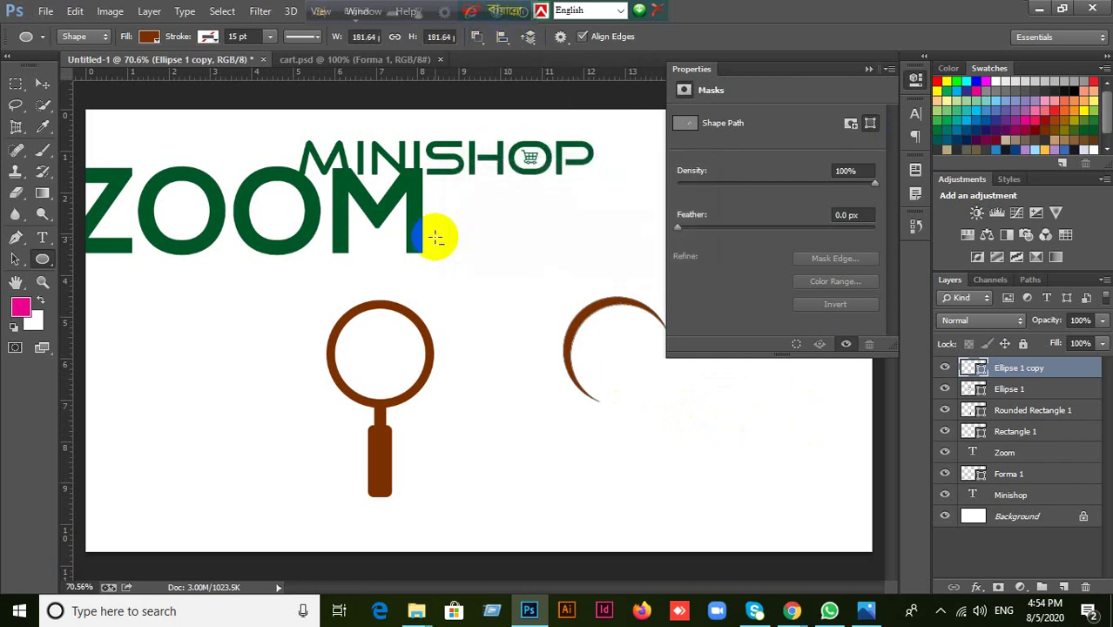
Step: Scale the brown crescent proportionally about its centre to about 67% of its size
left_click(868, 68)
left_click(41, 84)
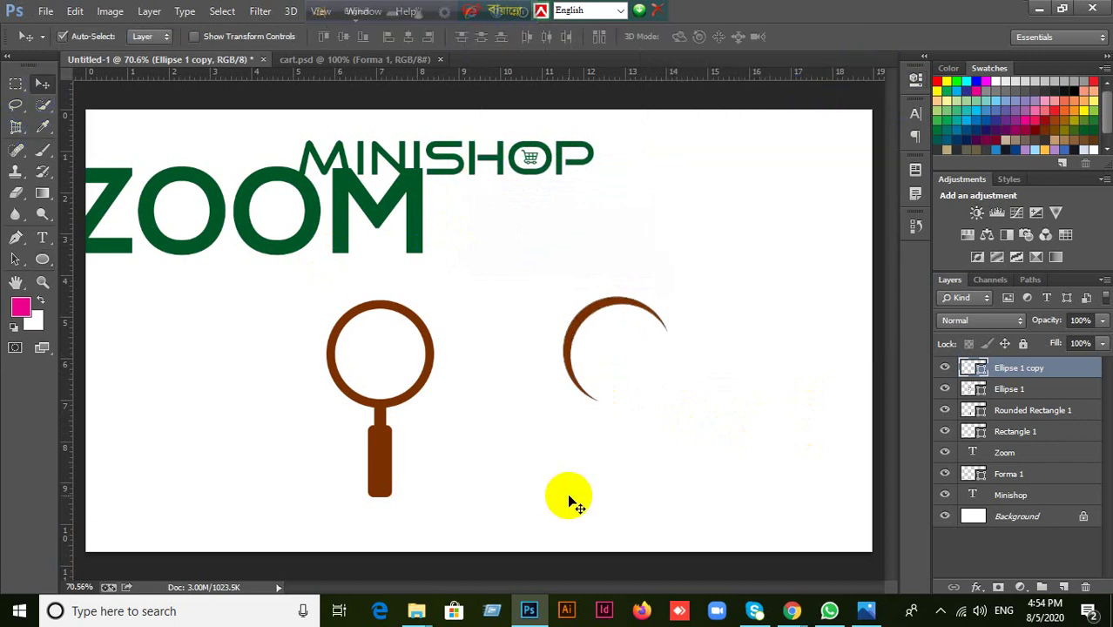
key("ctrl+t")
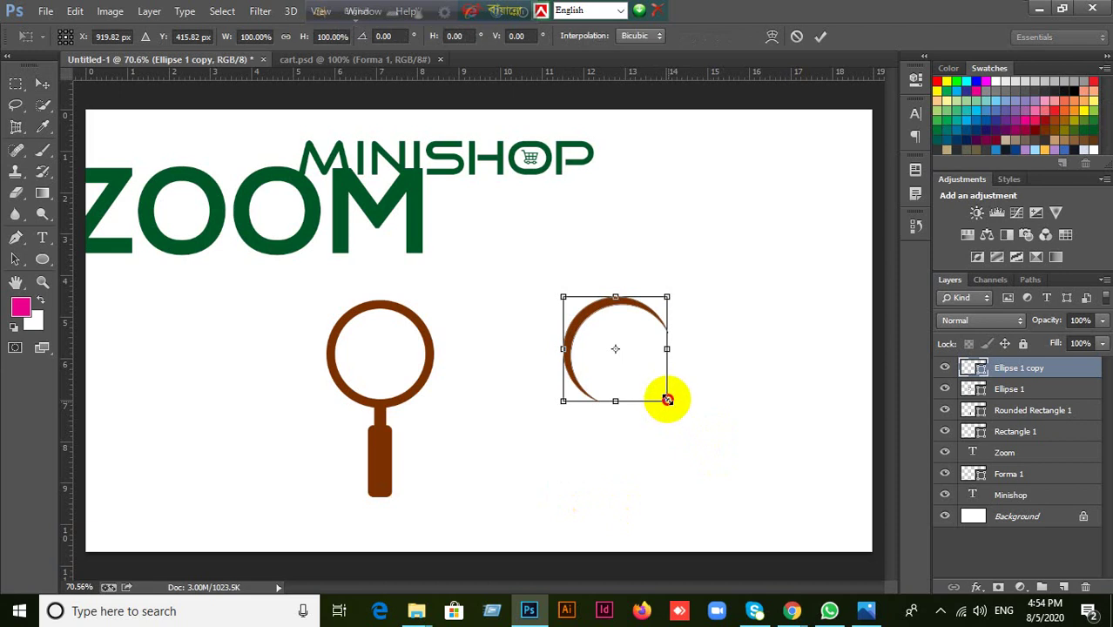
left_click_drag(667, 400, 651, 383)
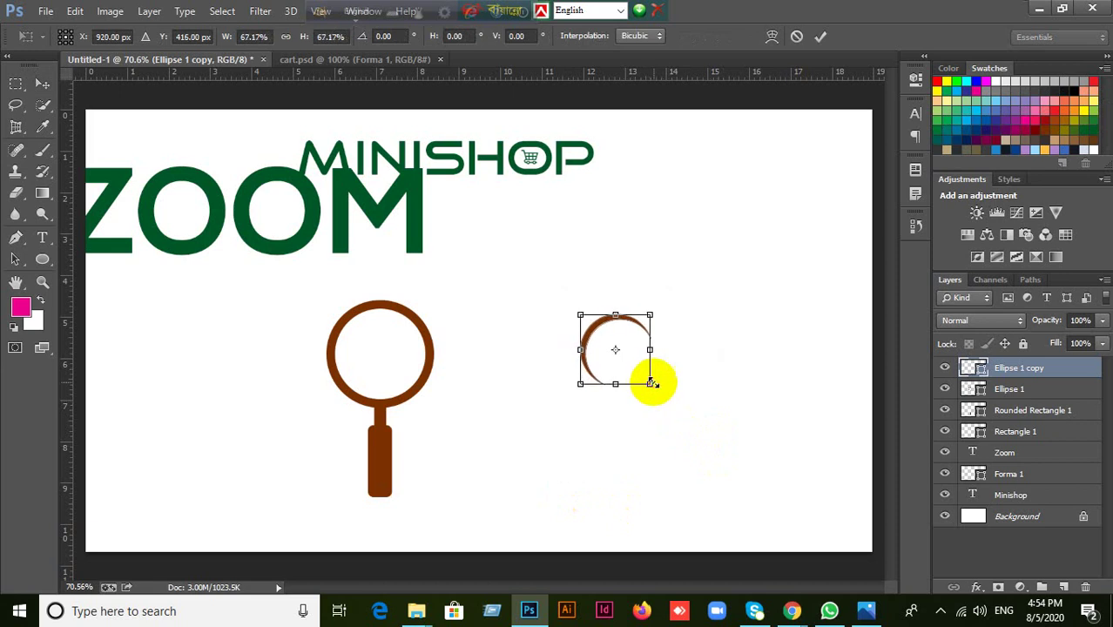
left_click(820, 36)
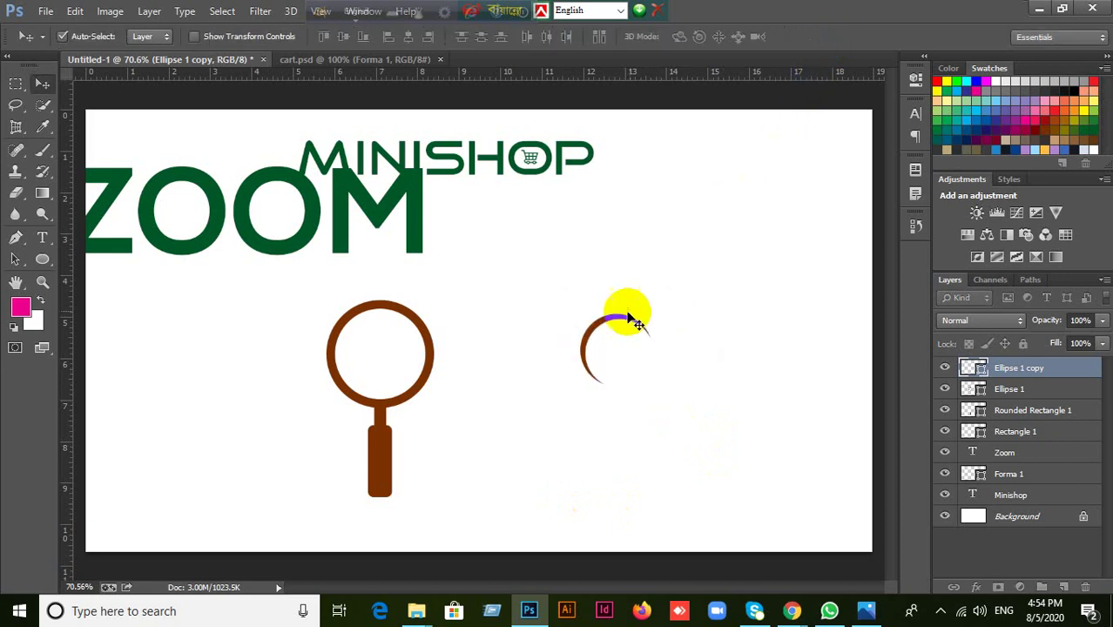
Step: Move the crescent inside the magnifying glass ring as a lens reflection along its upper-left edge
left_click_drag(636, 322, 452, 334)
left_click_drag(370, 336, 358, 326)
left_click(514, 449)
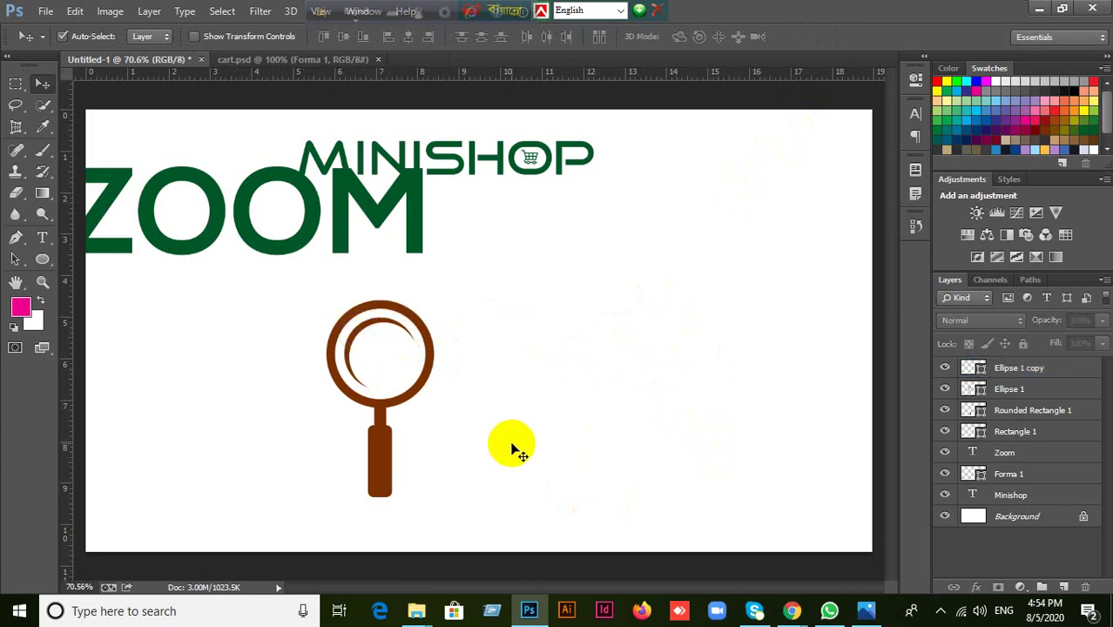
Step: Group the four magnifying glass shape layers and toggle the group's visibility to check that it holds the whole glass
scroll(514, 447, "down", 2)
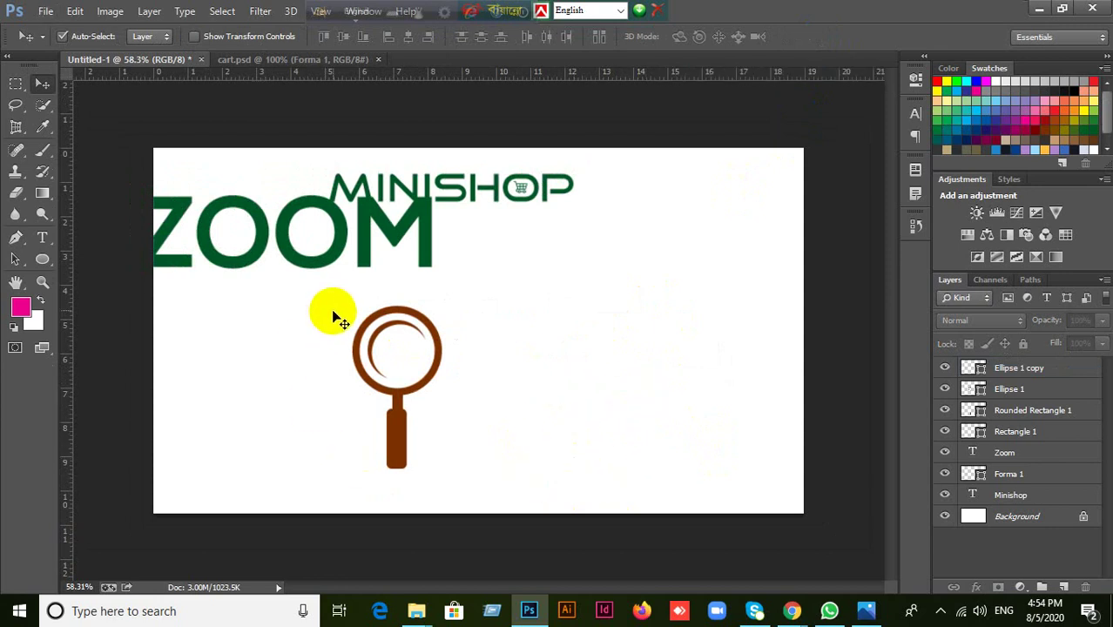
left_click_drag(331, 312, 428, 461)
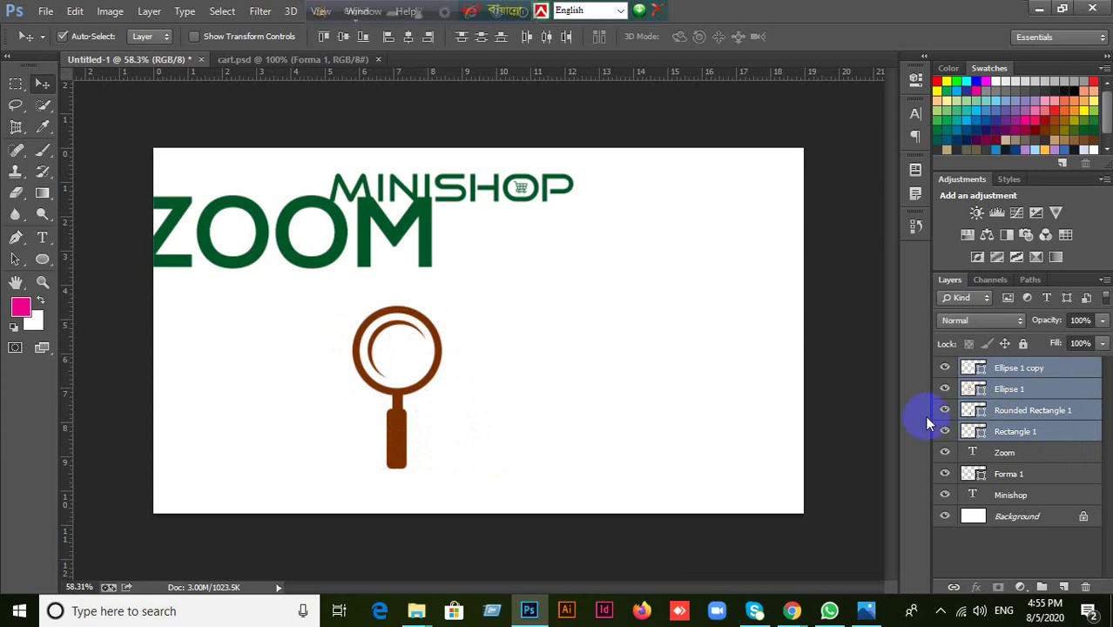
key("ctrl+g")
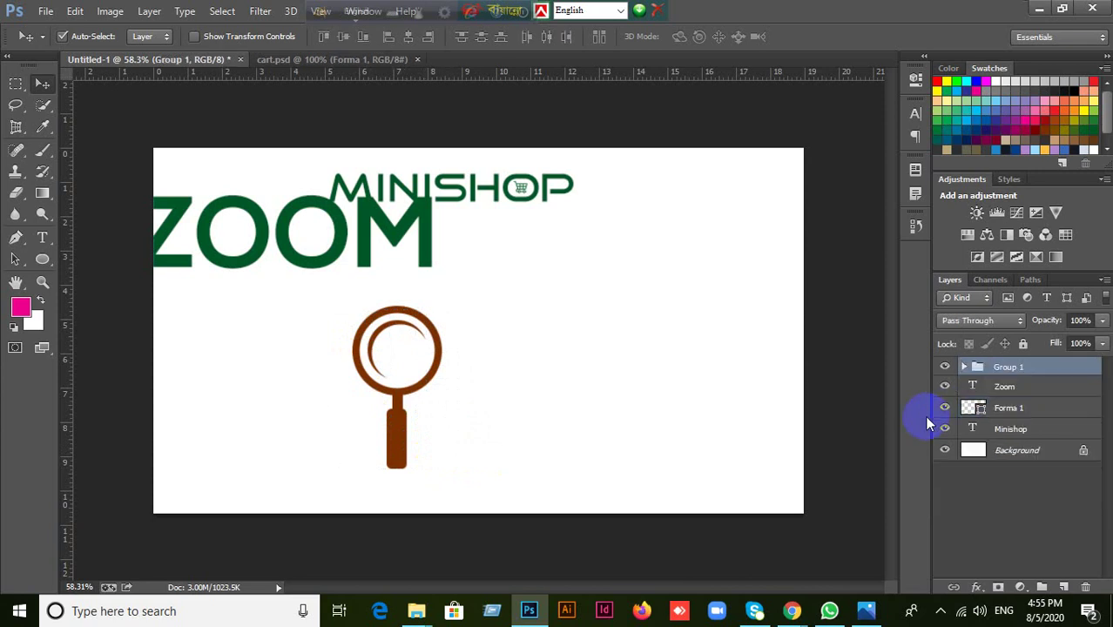
left_click(945, 367)
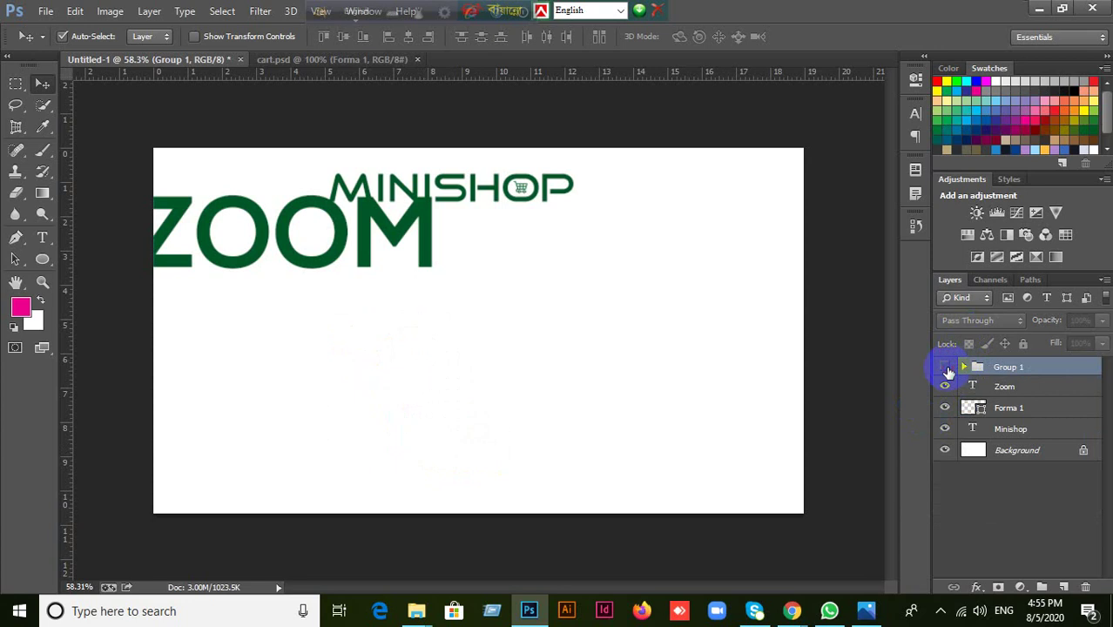
left_click(945, 368)
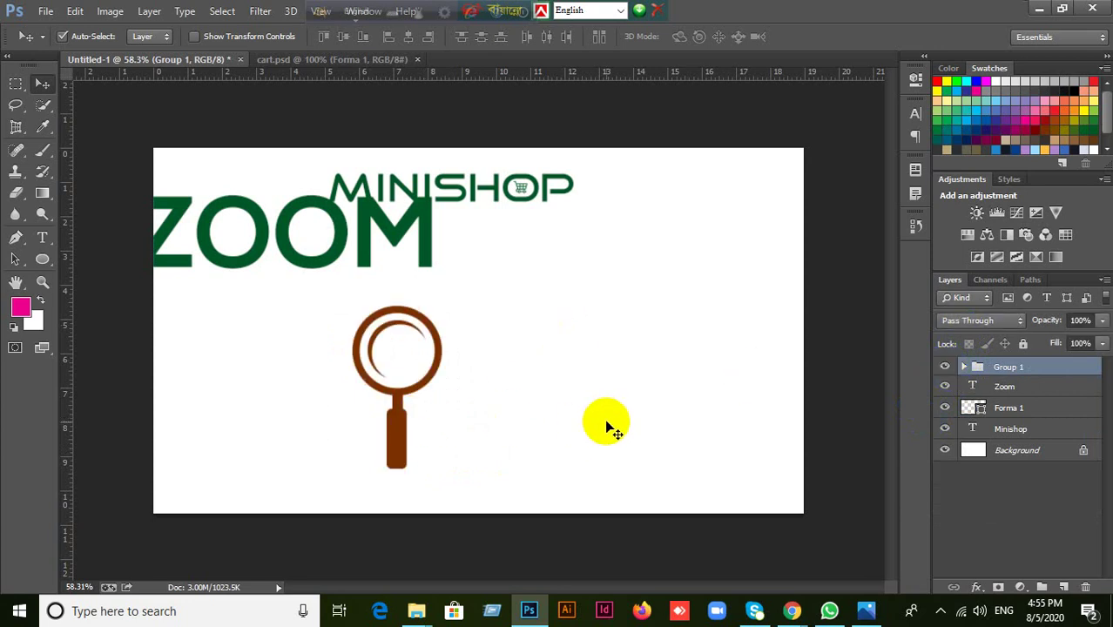
Step: Scale the magnifying glass group to about 77.5%, rotate it about -27.8° and place its ring over the first O of ZOOM
key("ctrl+t")
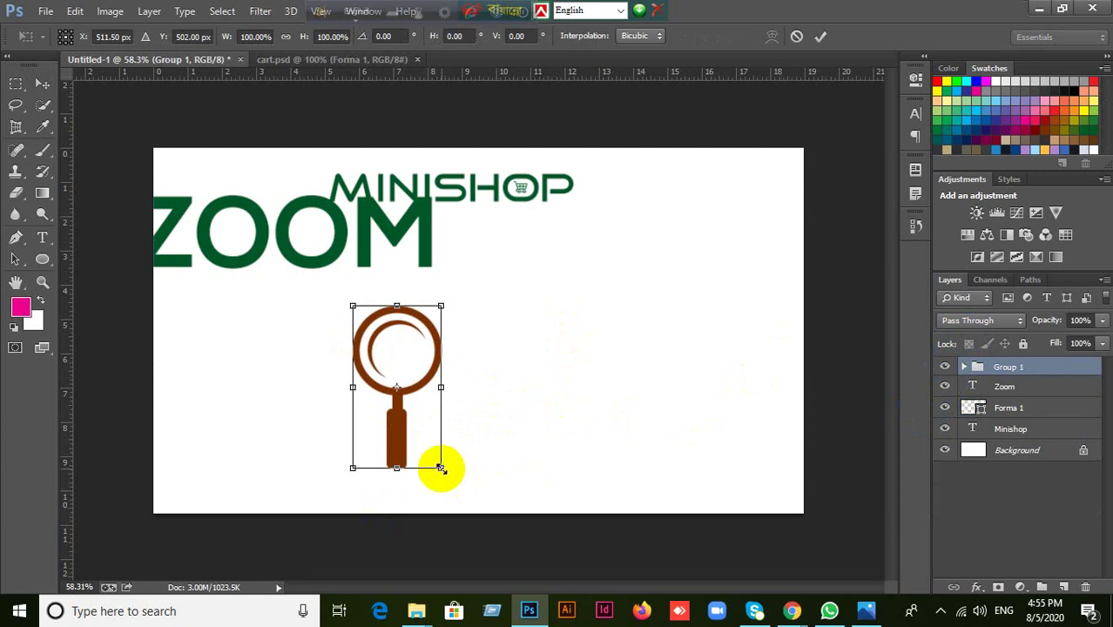
left_click_drag(441, 469, 422, 430)
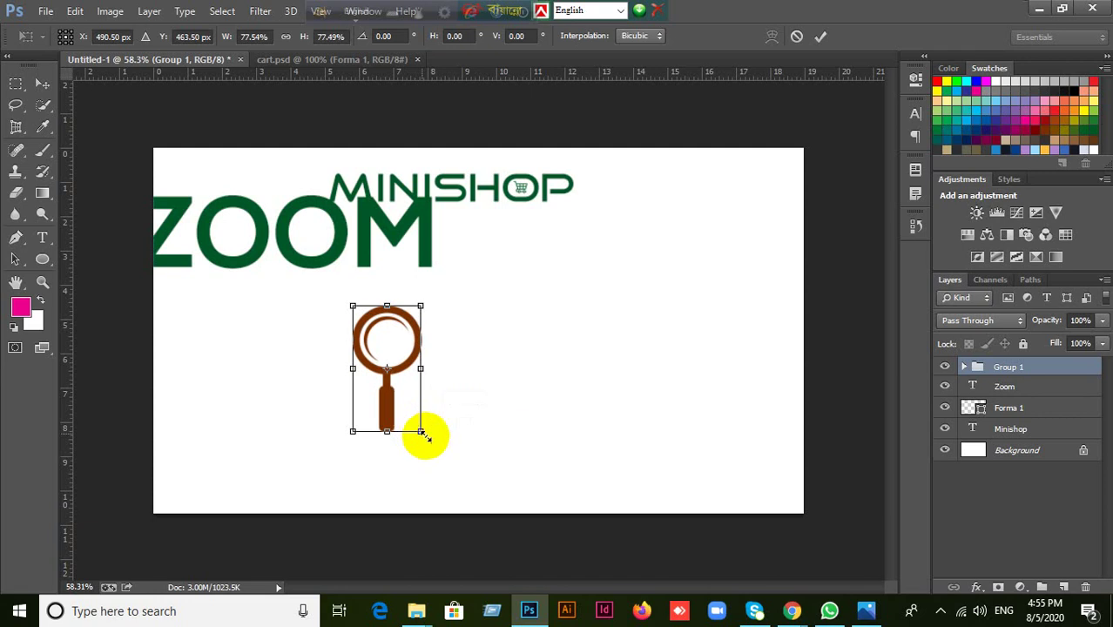
left_click_drag(437, 467, 272, 301)
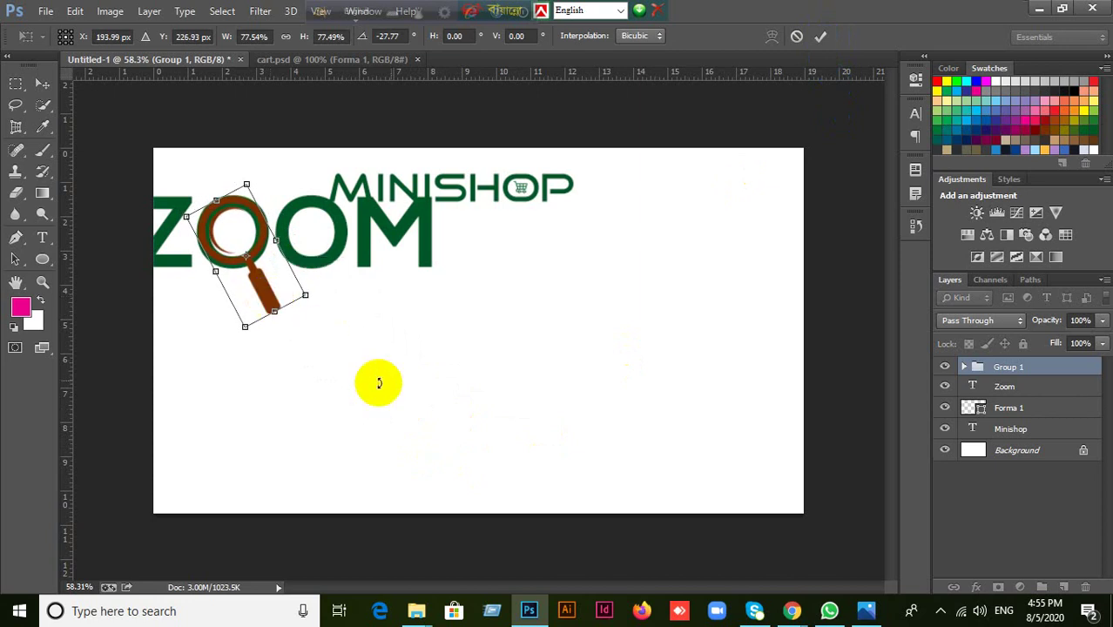
left_click(823, 36)
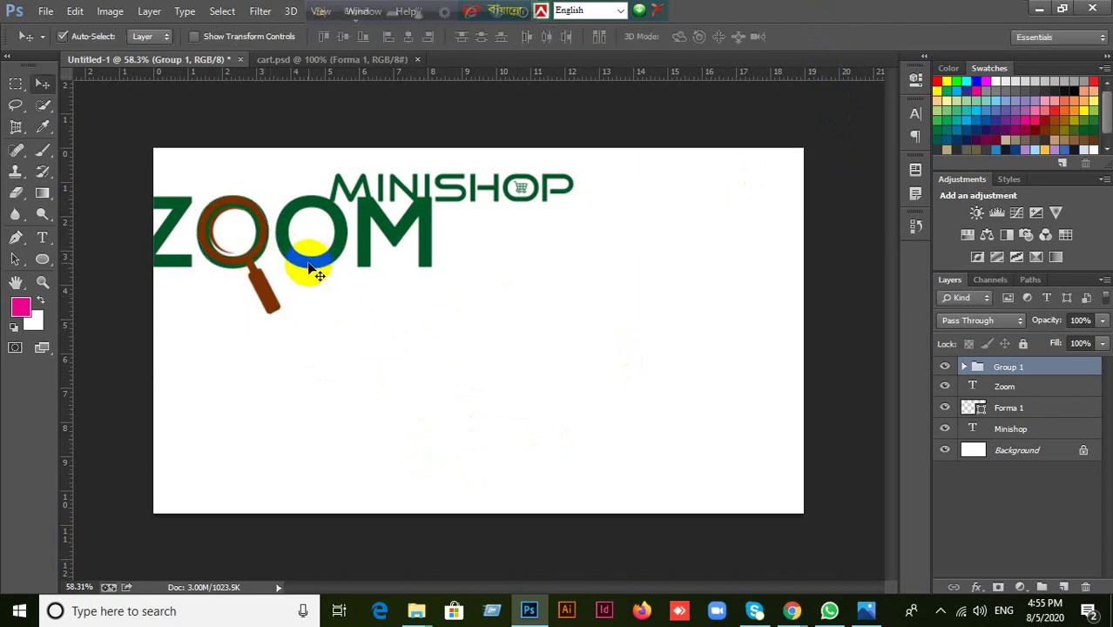
Step: Move the ZOOM text below MINISHOP and, auto-selecting by group, place the magnifying glass over its first O; restore auto-select to Layer
left_click_drag(313, 272, 559, 321)
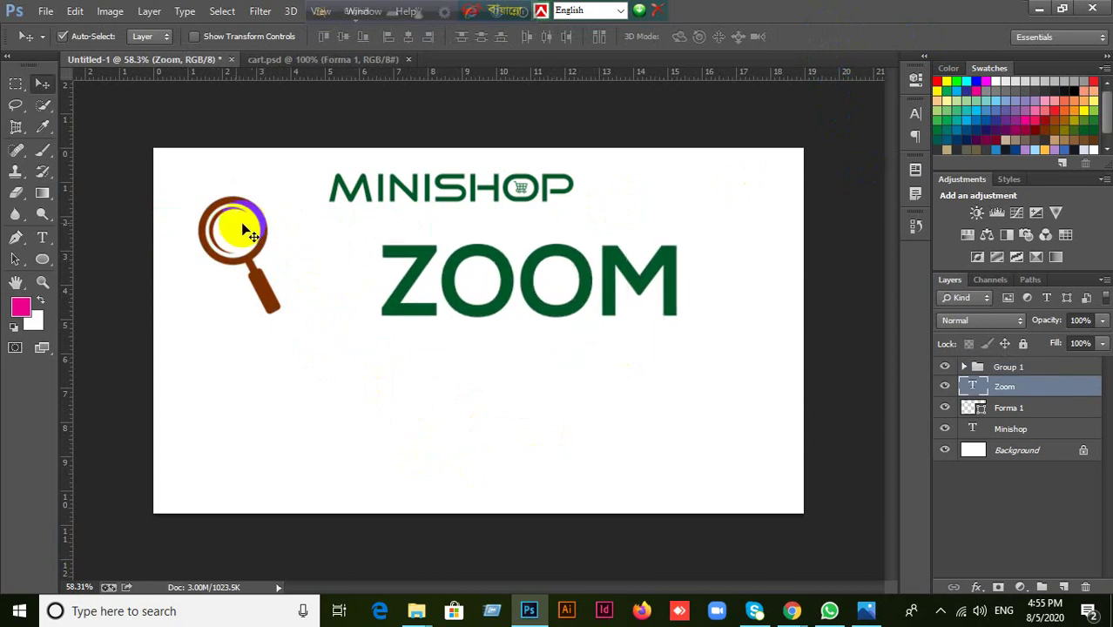
left_click(150, 38)
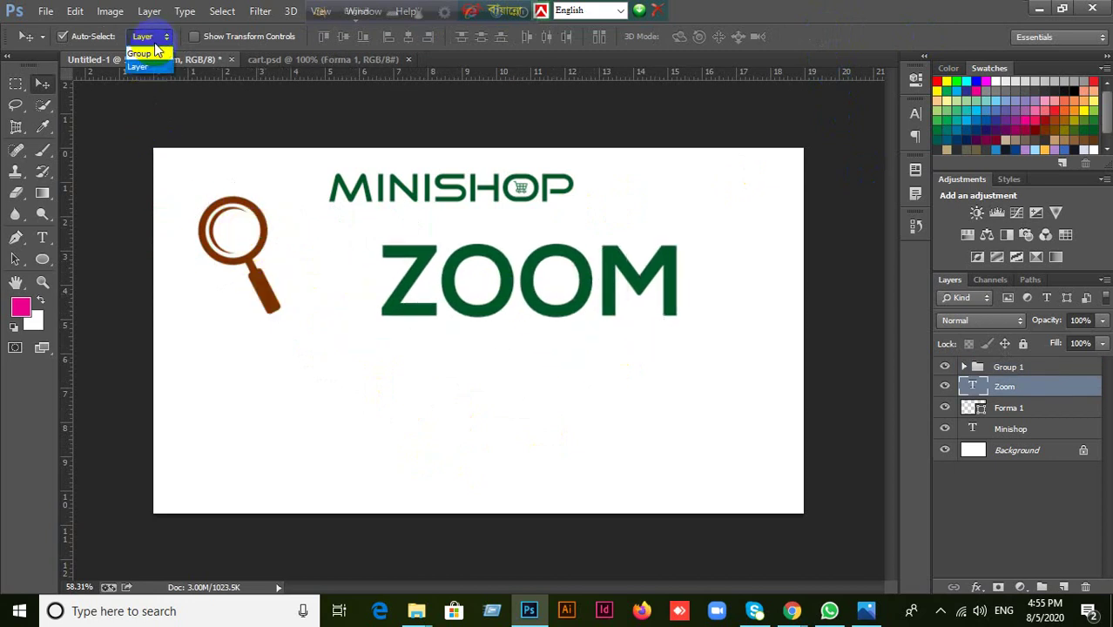
left_click(152, 54)
left_click_drag(261, 292, 512, 339)
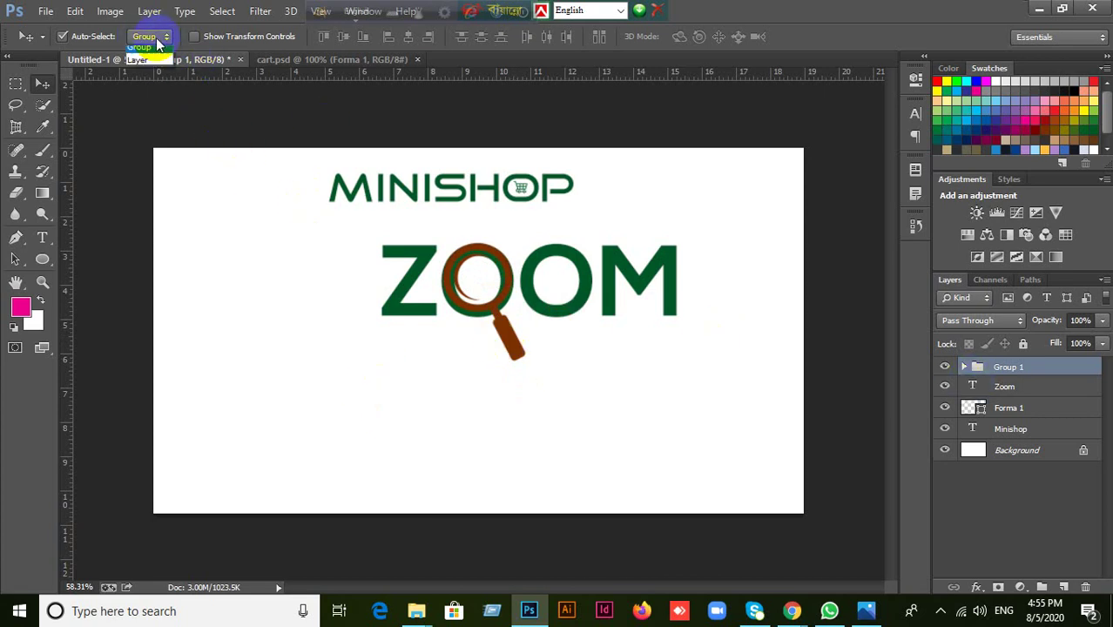
left_click(142, 59)
Step: Delete the Z and the first O from the ZOOM text layer so it reads only OM
left_click(999, 389)
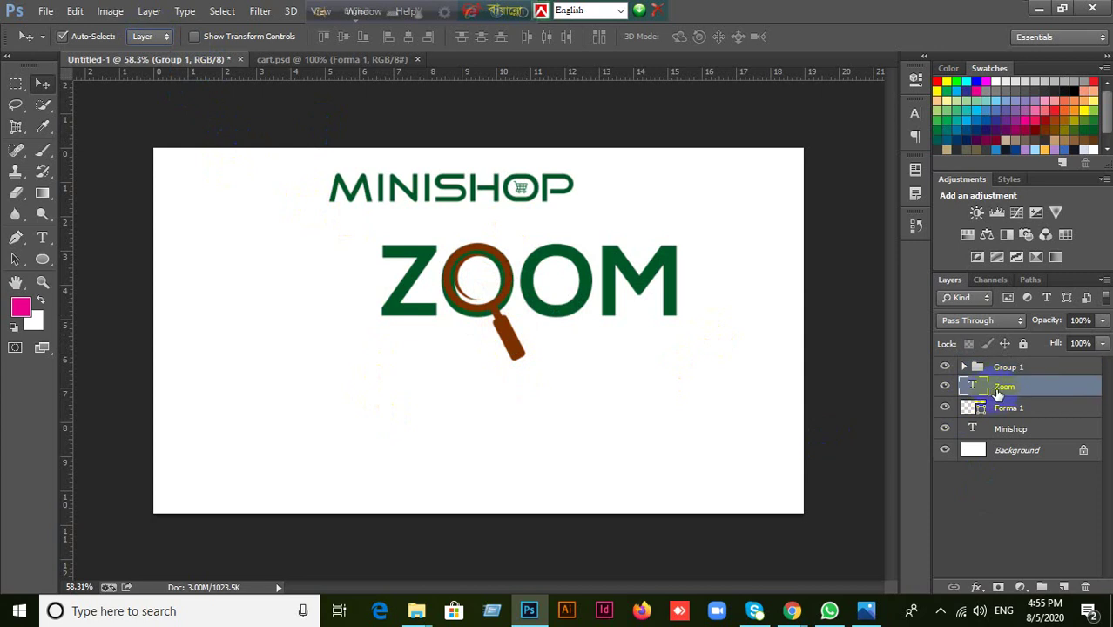
key("t")
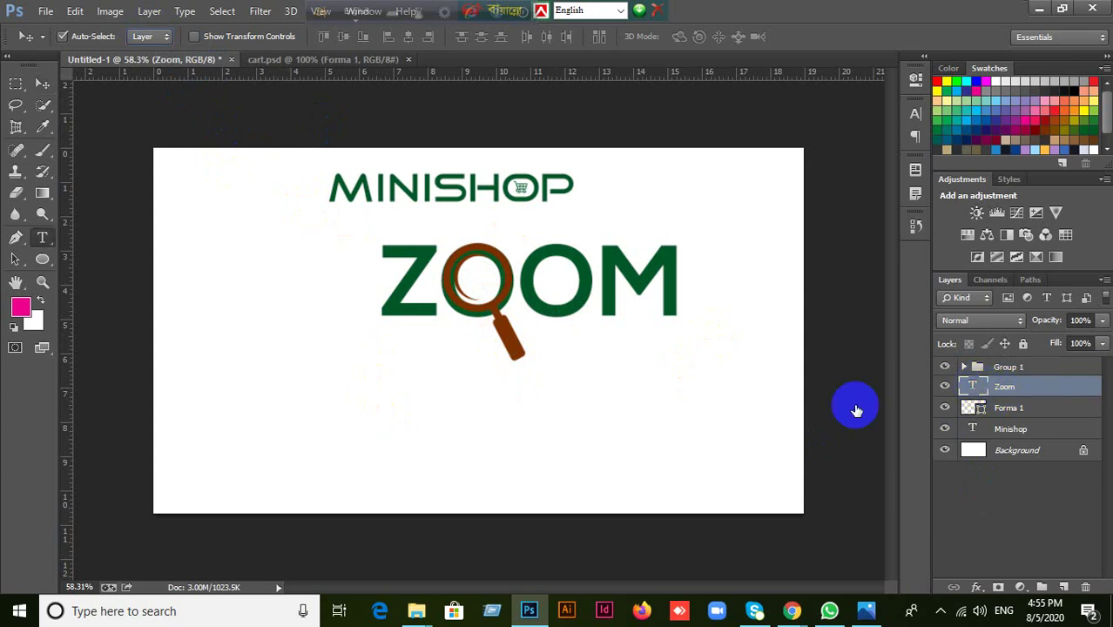
double_click(973, 386)
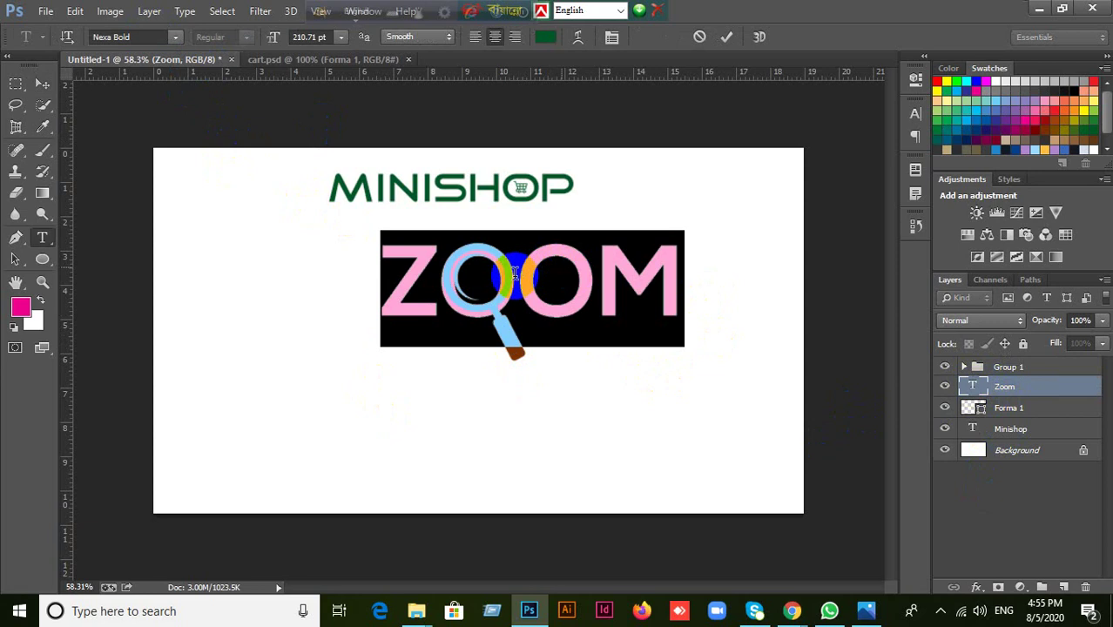
left_click(524, 270)
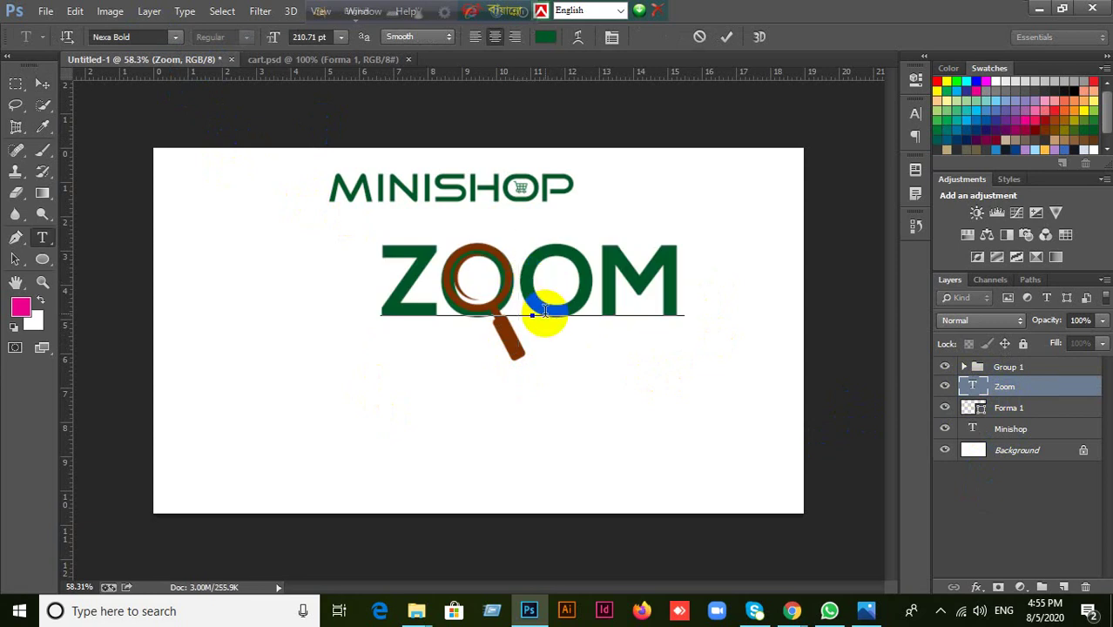
key("BackSpace")
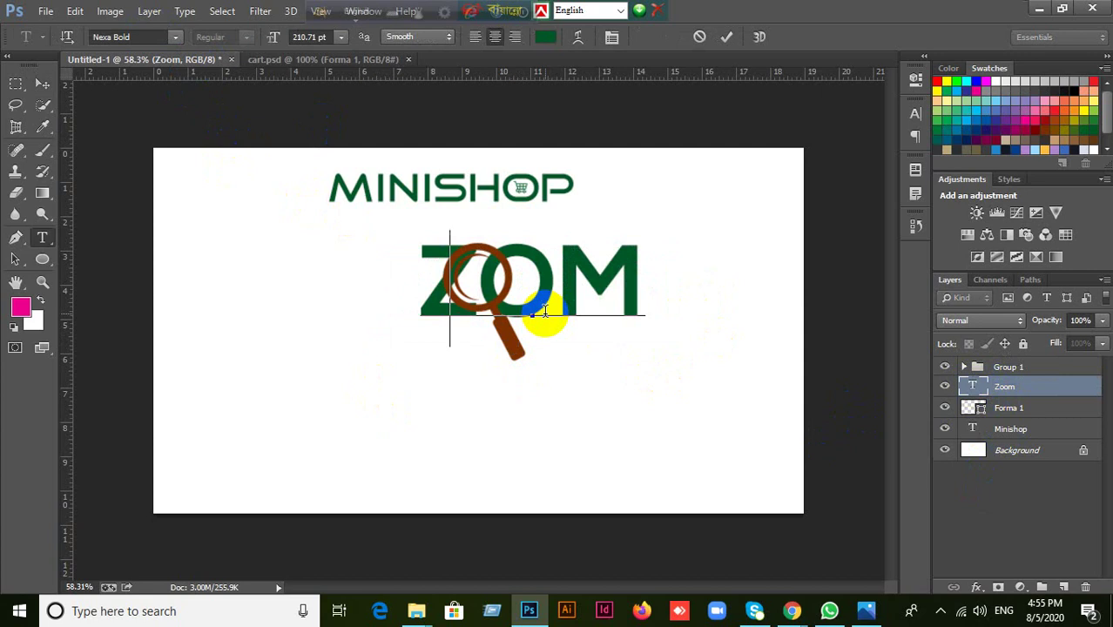
key("BackSpace")
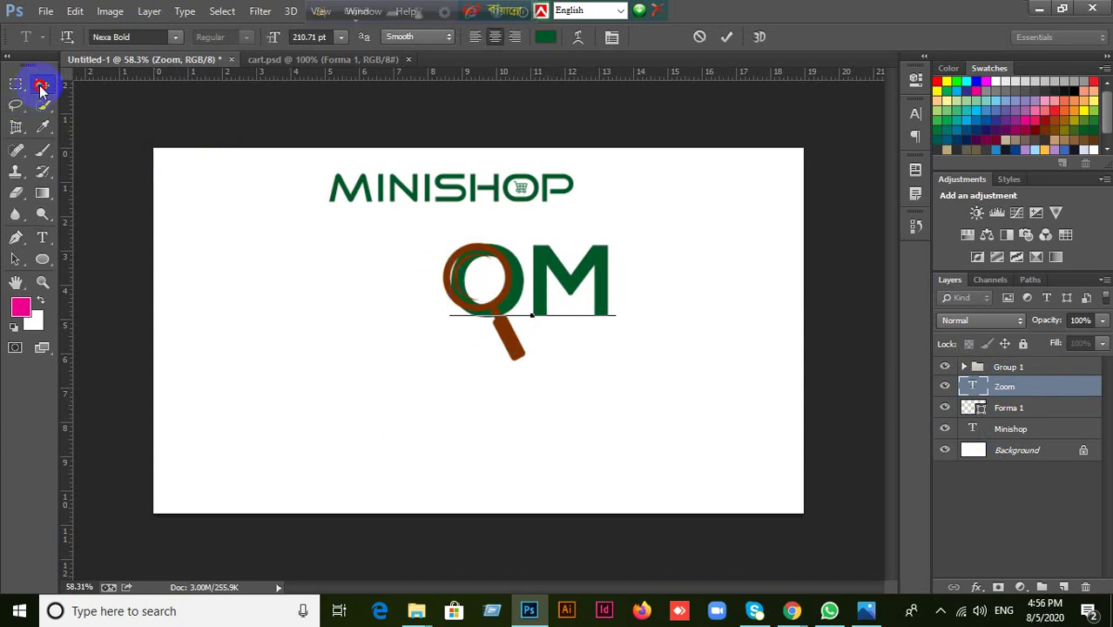
left_click(41, 87)
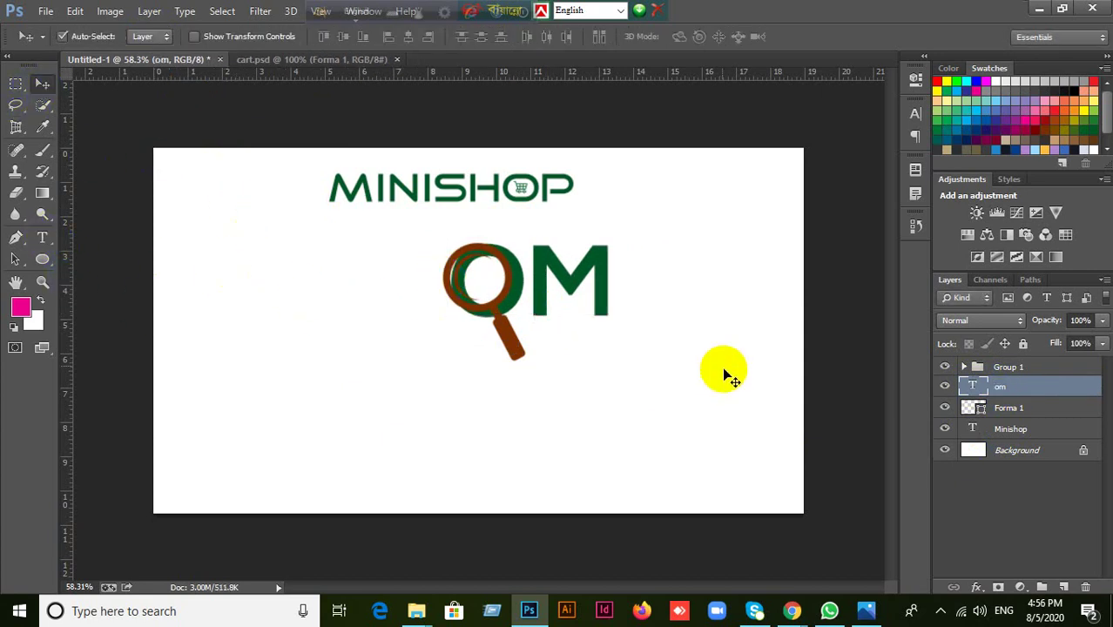
Step: Set the font size of the OM text to 210 pt and deselect the layer
left_click(913, 117)
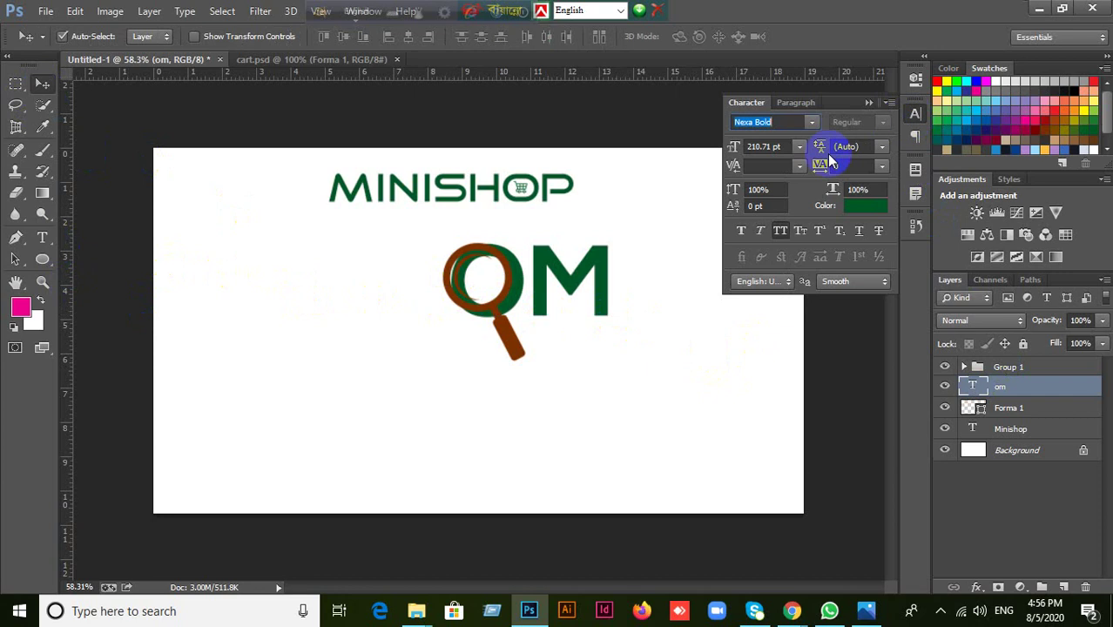
left_click(784, 146)
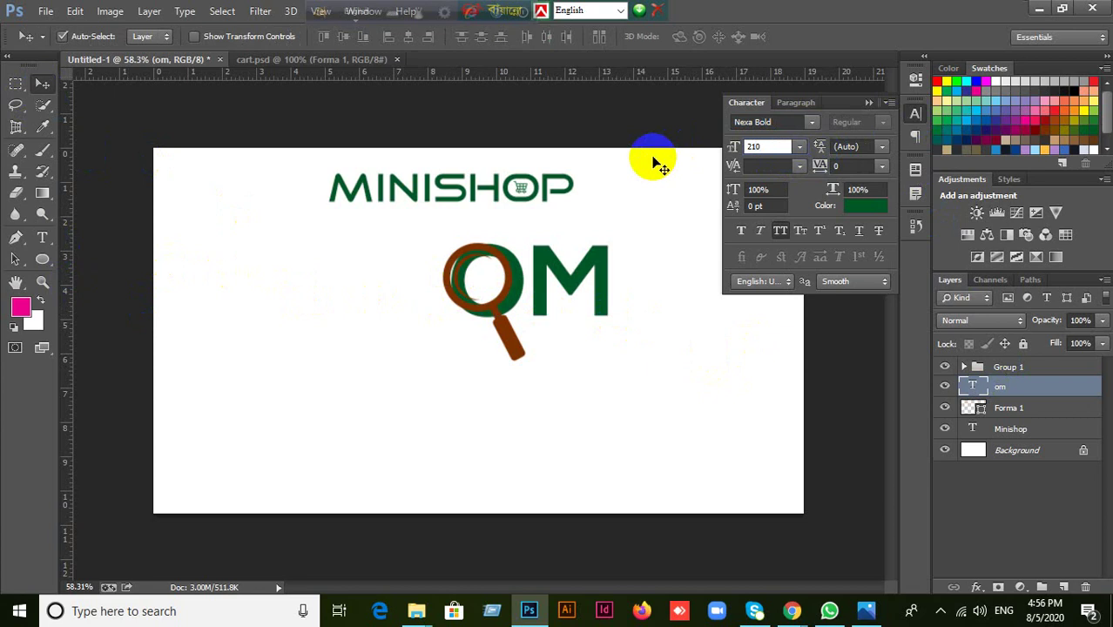
key("Return")
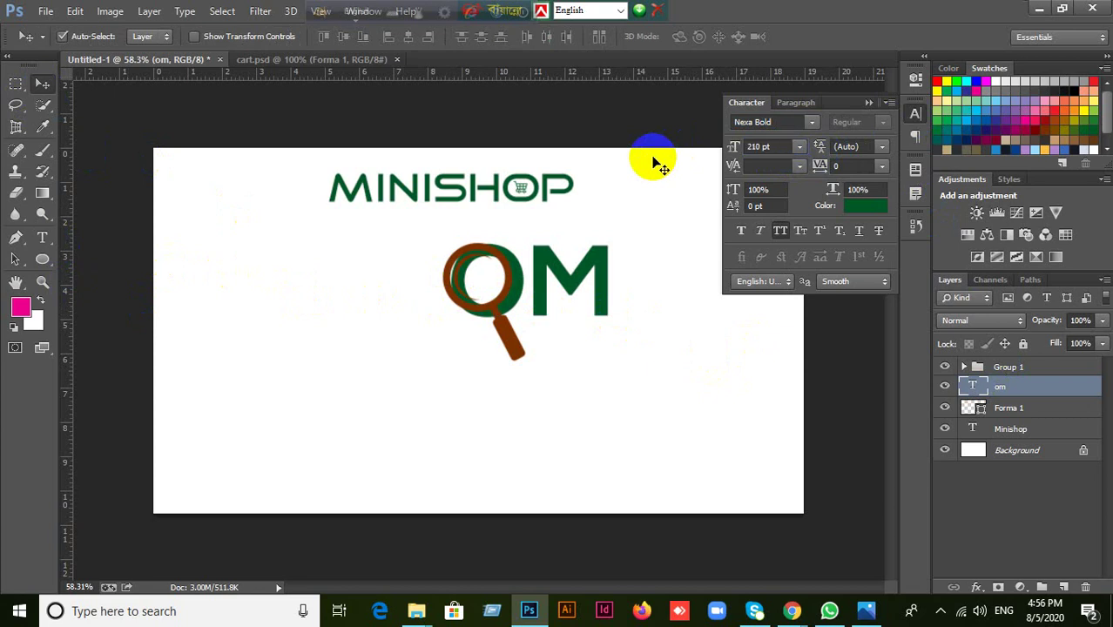
left_click(867, 105)
left_click(672, 363)
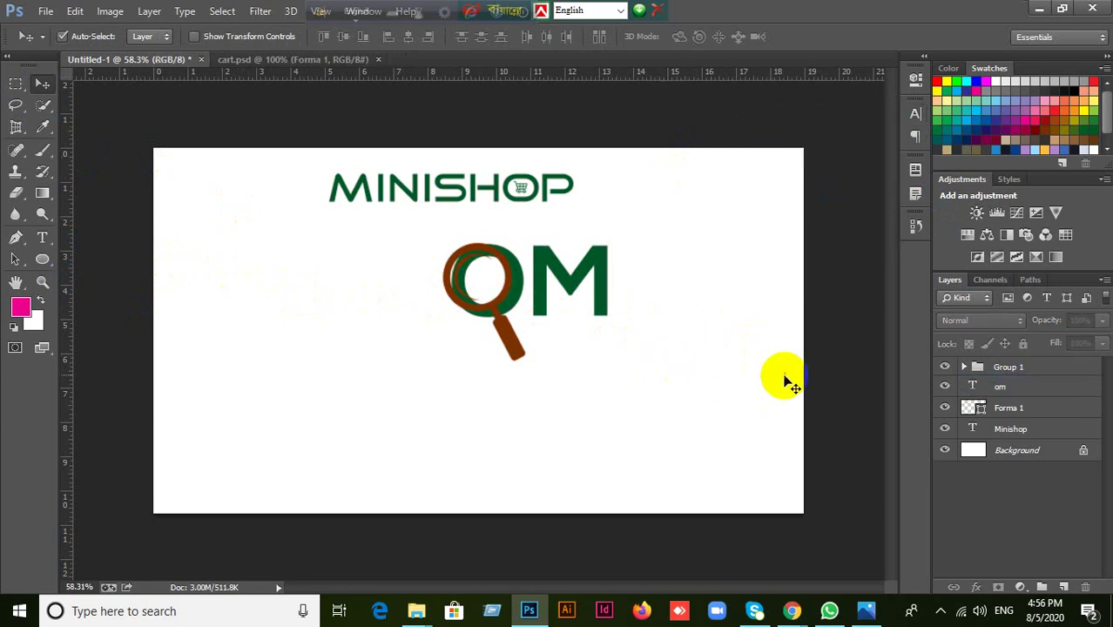
left_click(1023, 372)
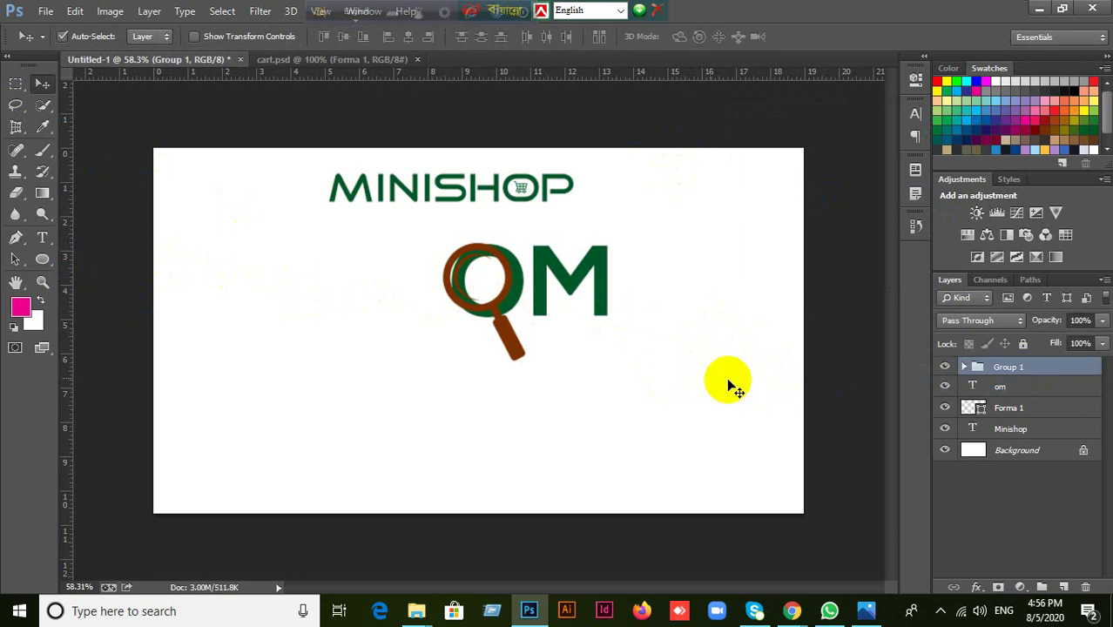
left_click_drag(509, 336, 523, 371)
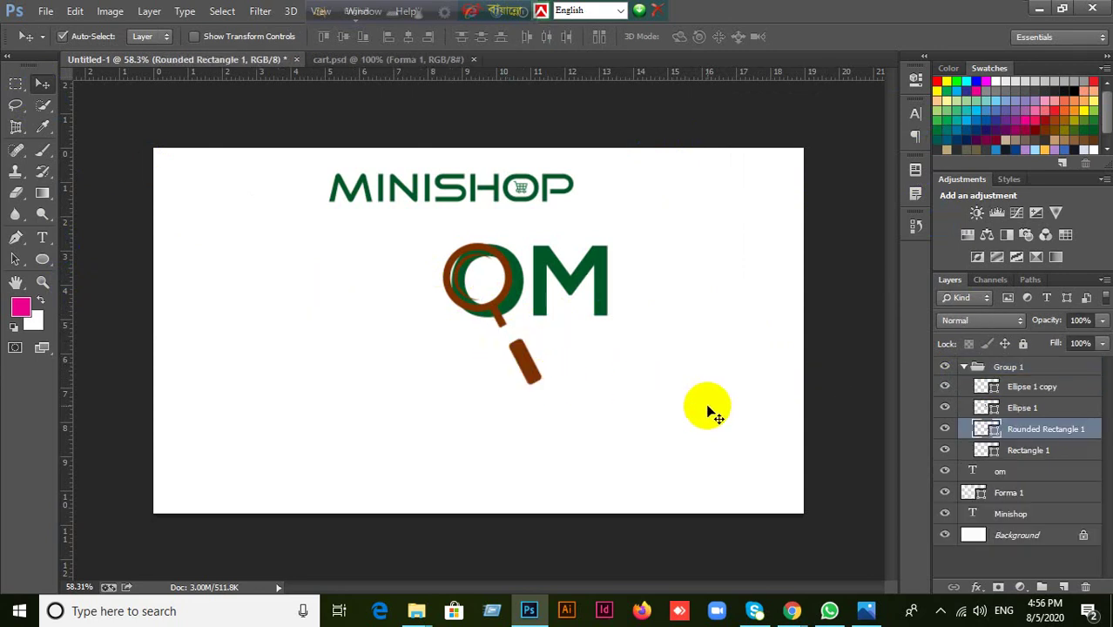
key("ctrl+z")
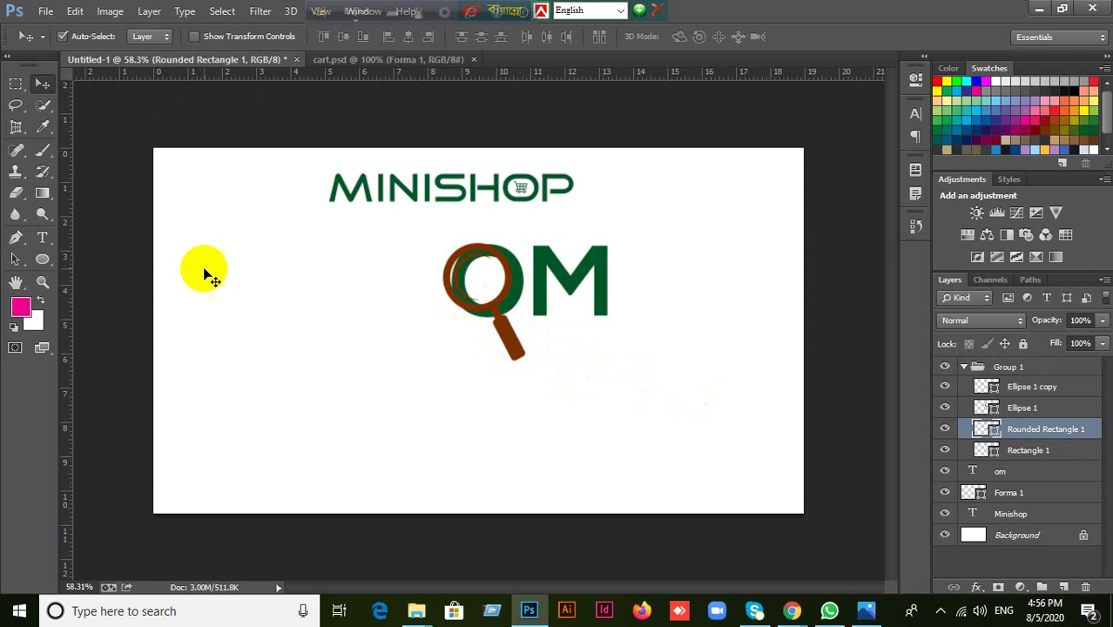
Step: Add a separate text layer with the letter Z and place it just left of the magnifying glass
left_click(206, 271)
left_click(42, 238)
left_click(293, 324)
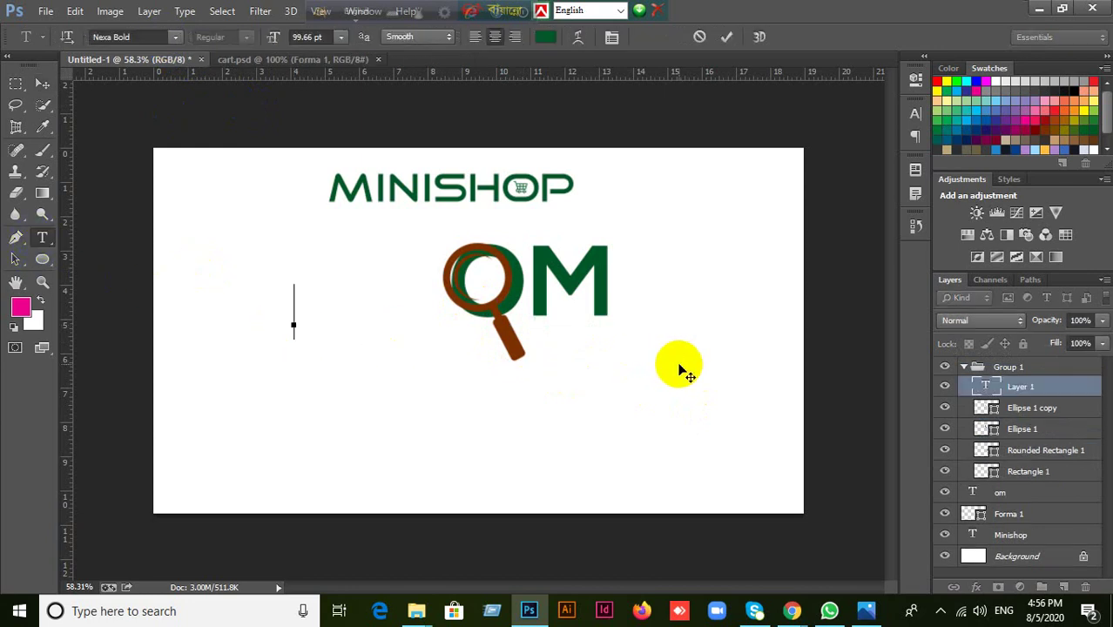
type("Z")
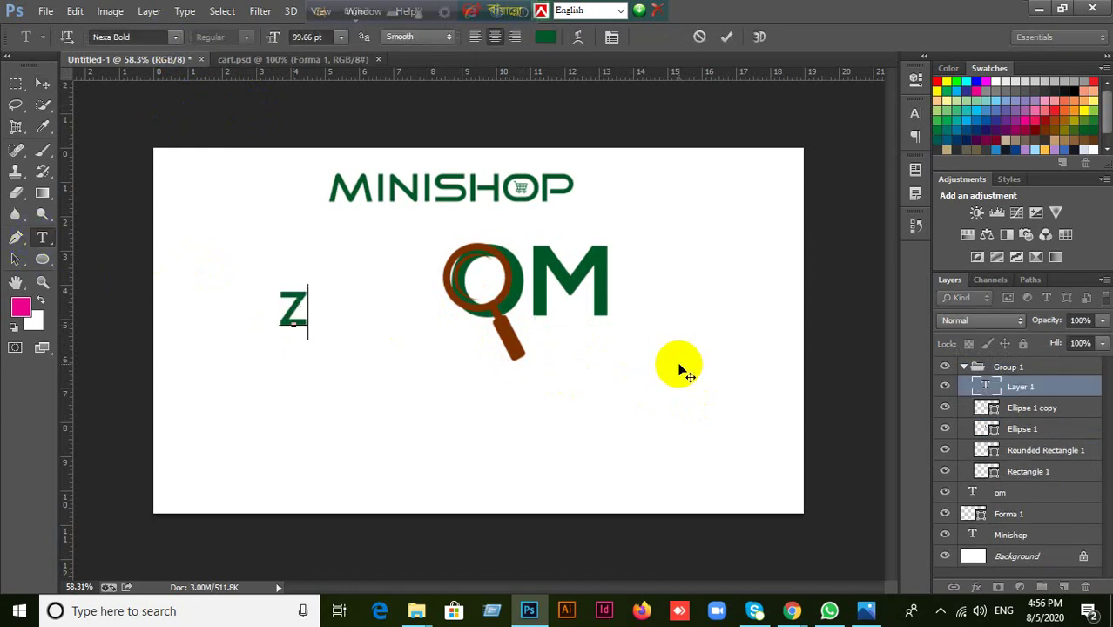
left_click(39, 87)
left_click_drag(287, 310, 410, 286)
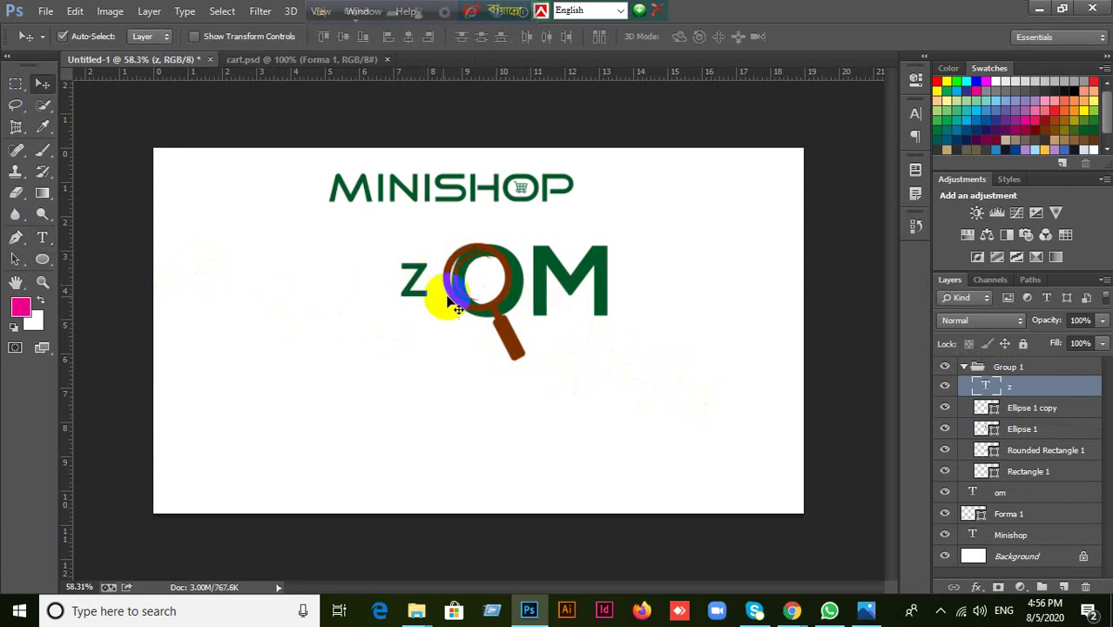
Step: Toggle the Z layer's visibility to identify it and set its font size to 210 pt
left_click(945, 386)
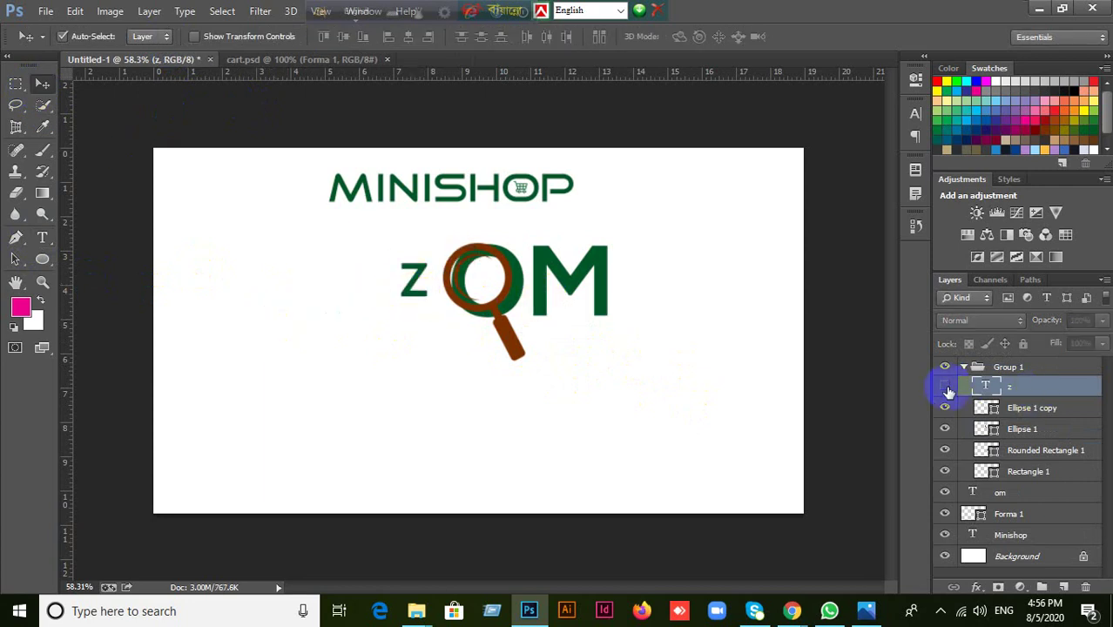
left_click(944, 387)
left_click(915, 114)
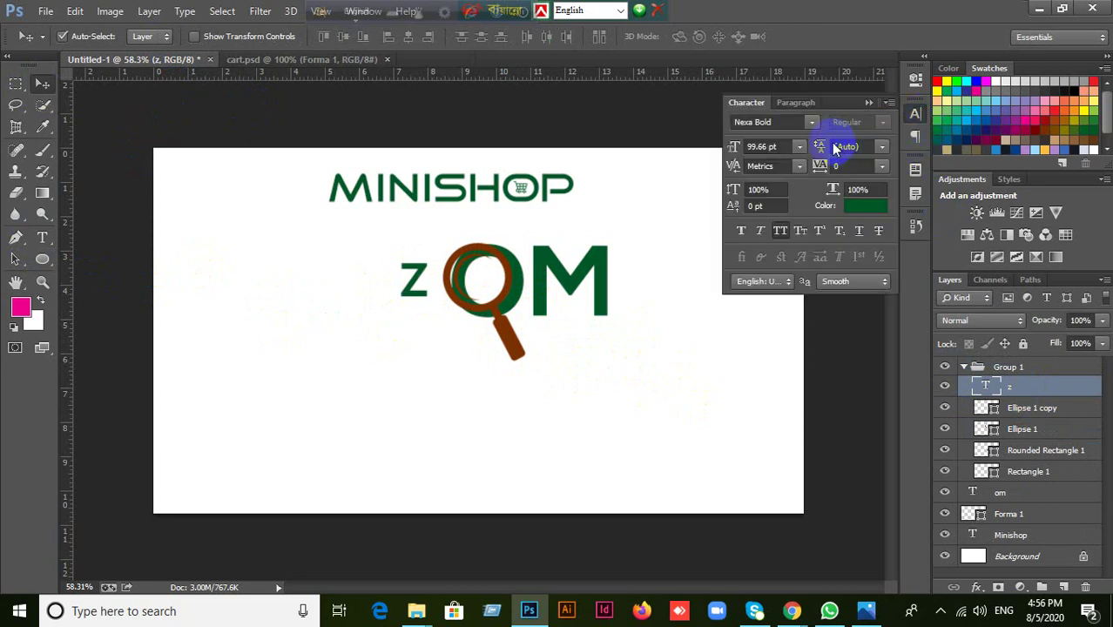
left_click(766, 146)
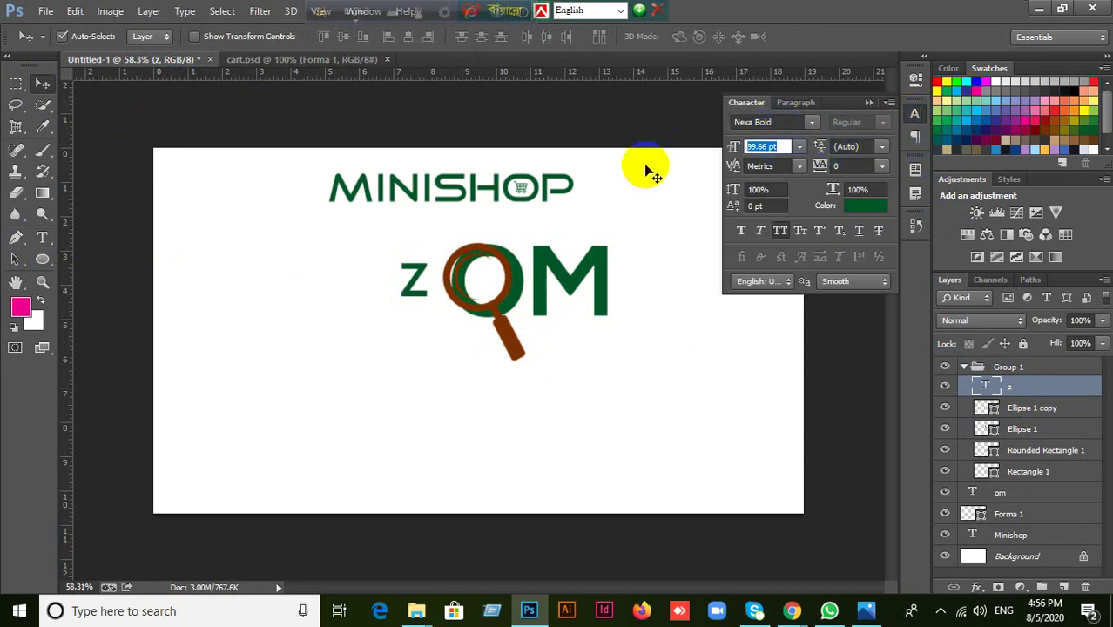
type("210")
key("Return")
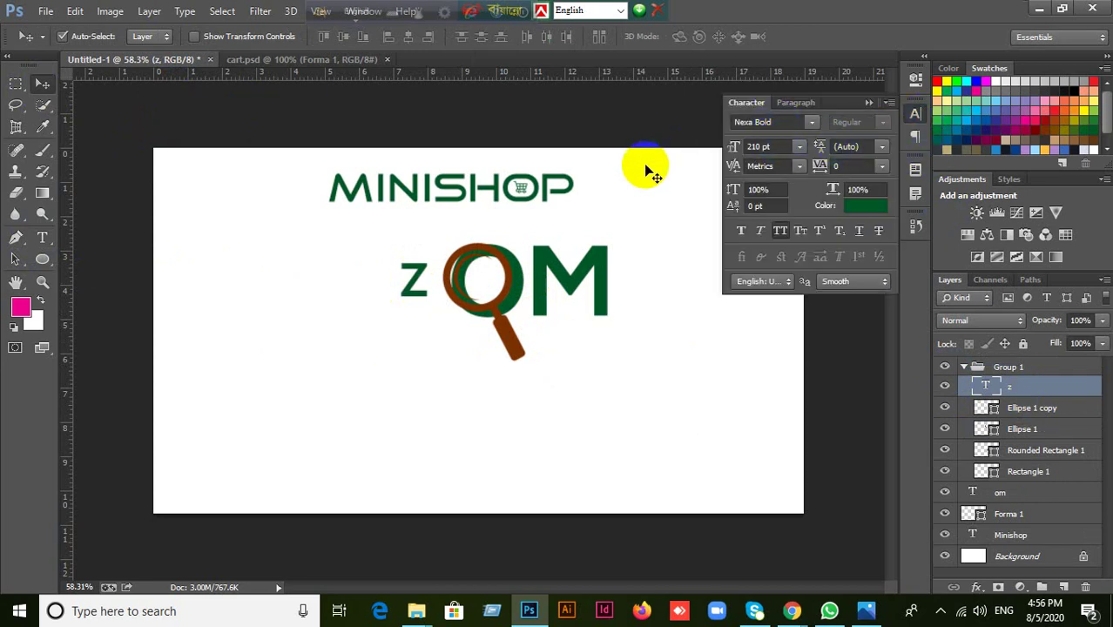
left_click(866, 104)
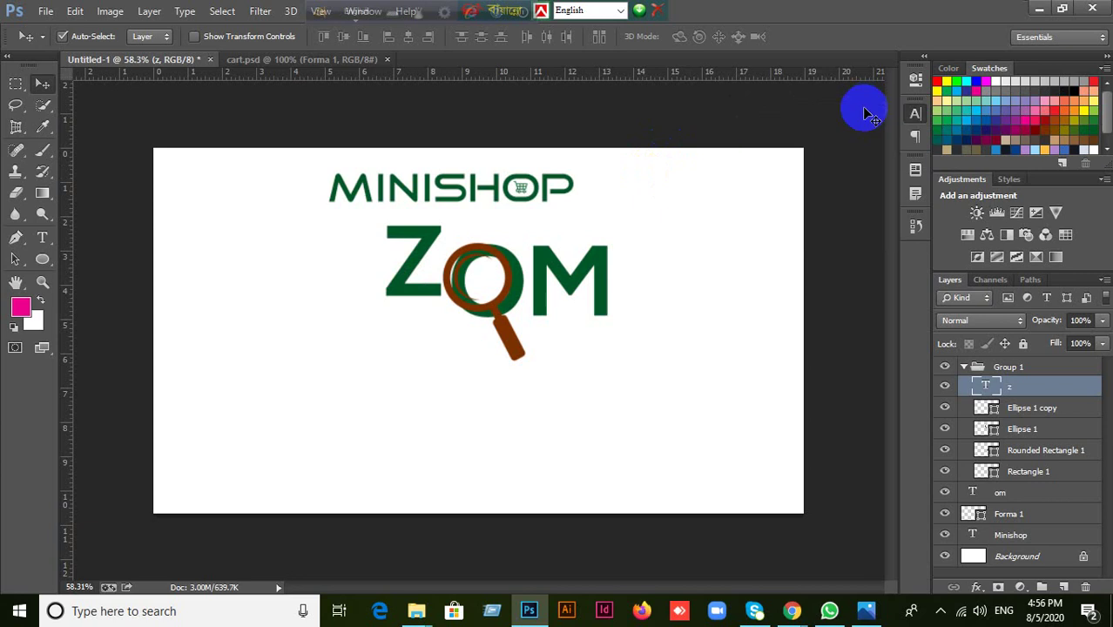
Step: Check the font size of the OM text layer against the Z
left_click(601, 278)
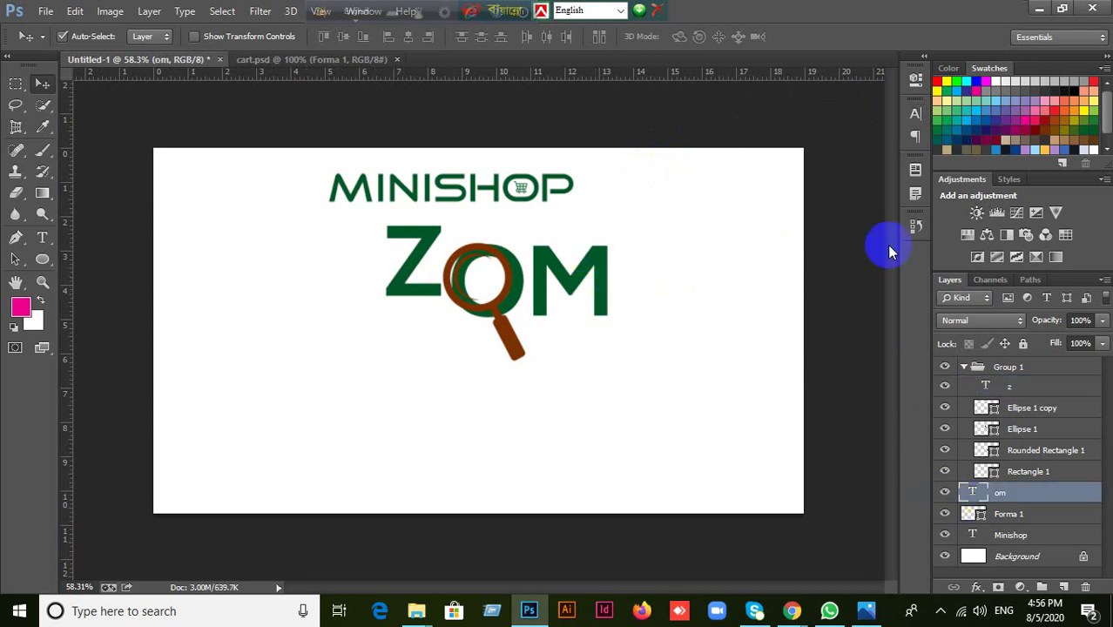
left_click(915, 116)
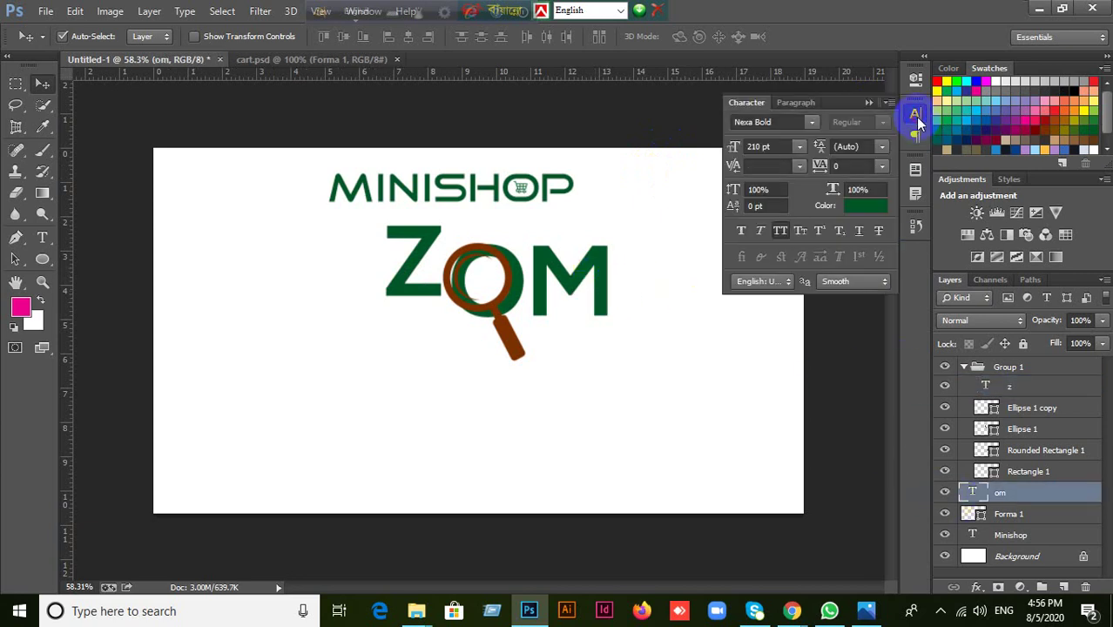
left_click(868, 101)
left_click(609, 449)
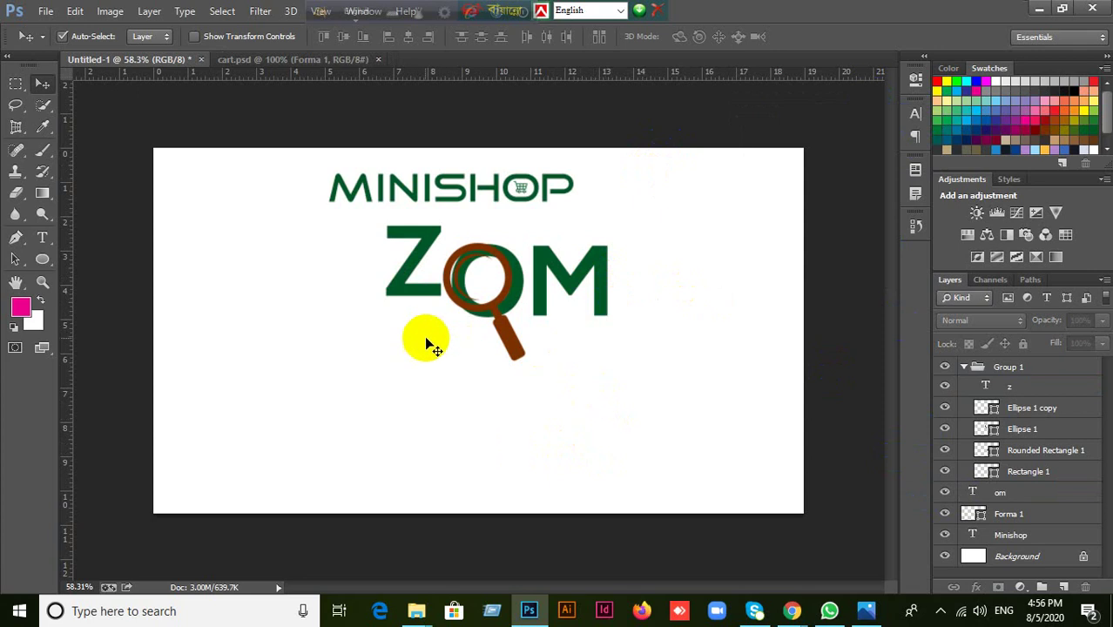
Step: Move the Z down level with OM and align the two text layers vertically with each other
left_click_drag(405, 289, 402, 311)
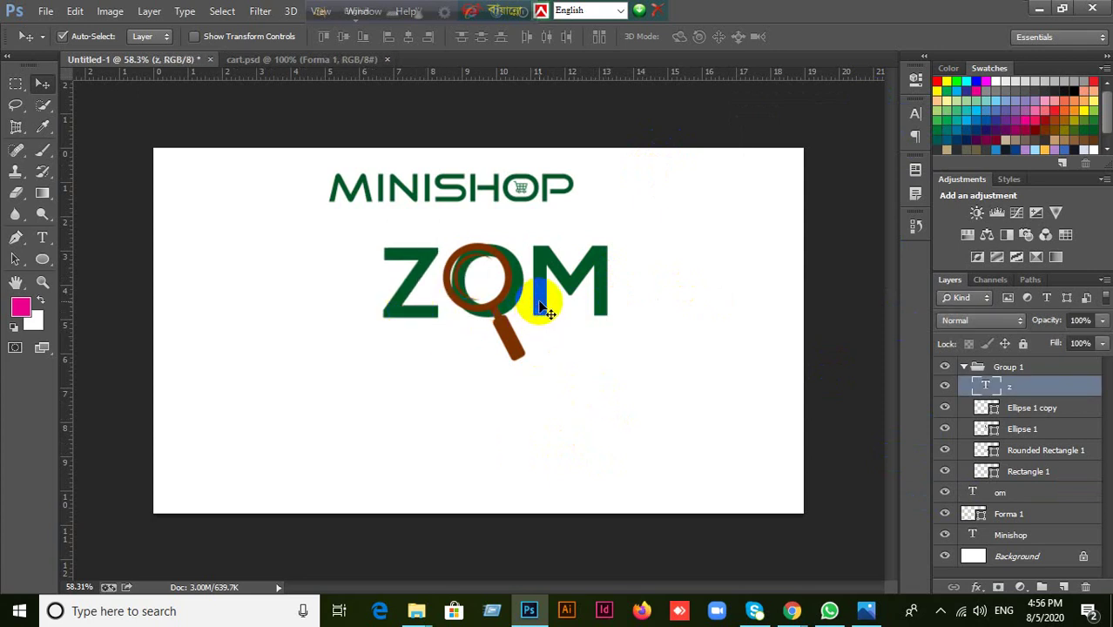
left_click(540, 306, "shift")
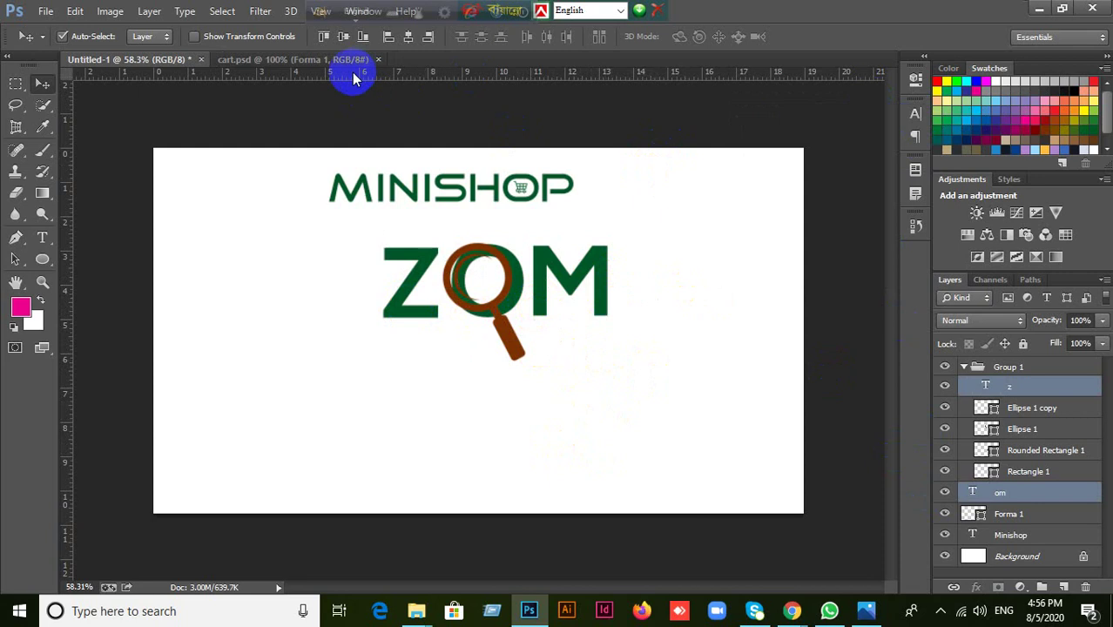
left_click(298, 323)
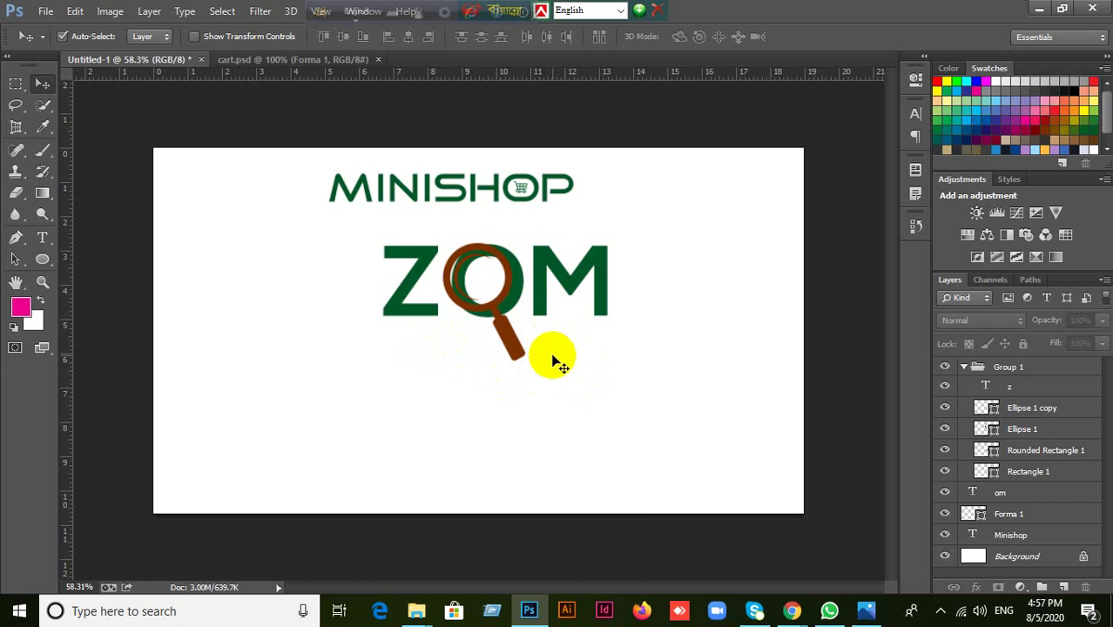
Step: Nudge the Z horizontally to the left, leaving a wide gap between it and the magnifying glass
left_click(425, 319)
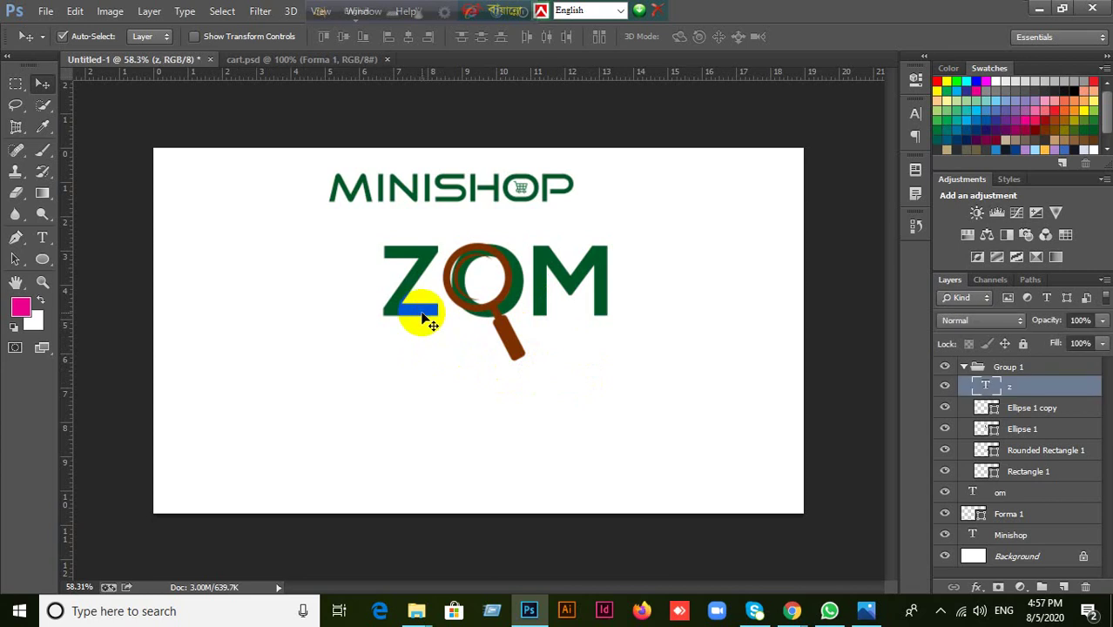
key("Left")
key("Left")
key("Left")
key("Left")
key("Left")
key("Left")
key("Left")
key("Left")
key("Left")
key("Left")
key("Left")
key("Left")
key("Left")
key("Left")
key("Left")
key("Left")
key("Left")
key("Left")
key("Left")
key("Left")
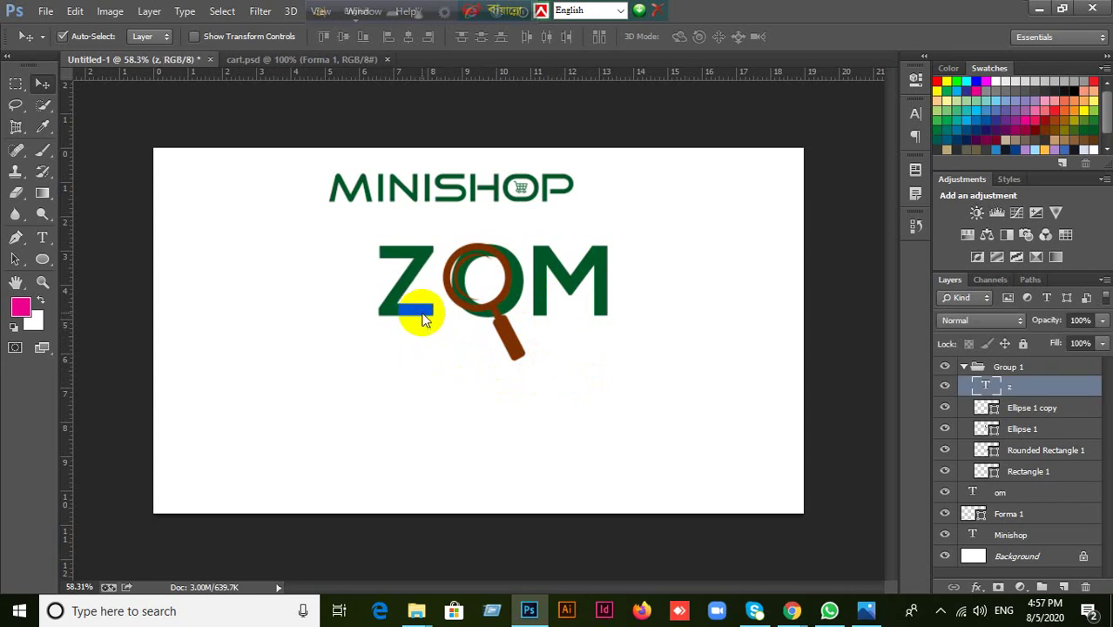
key("Left")
key("Left")
key("Left")
key("Left")
key("Left")
key("Left")
key("Left")
key("Left")
key("Left")
key("Left")
key("Left")
key("Left")
key("Left")
key("Left")
key("Left")
key("Left")
key("Left")
key("Left")
key("Left")
key("Left")
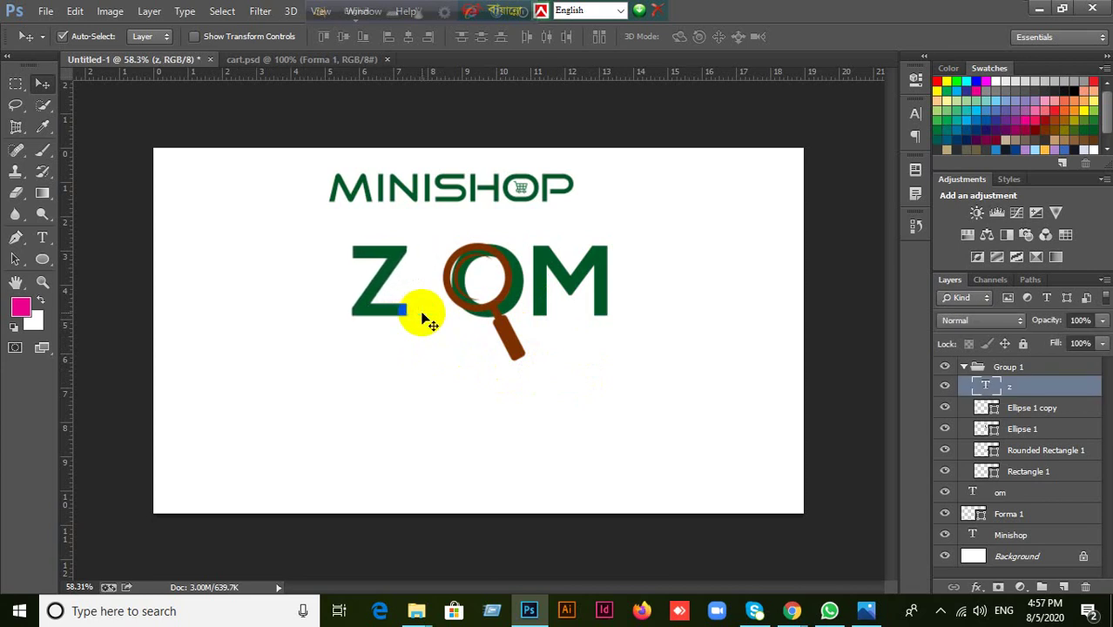
Step: Set the Move tool's auto-select to Group and try moving Group 1, undoing the move
left_click(144, 36)
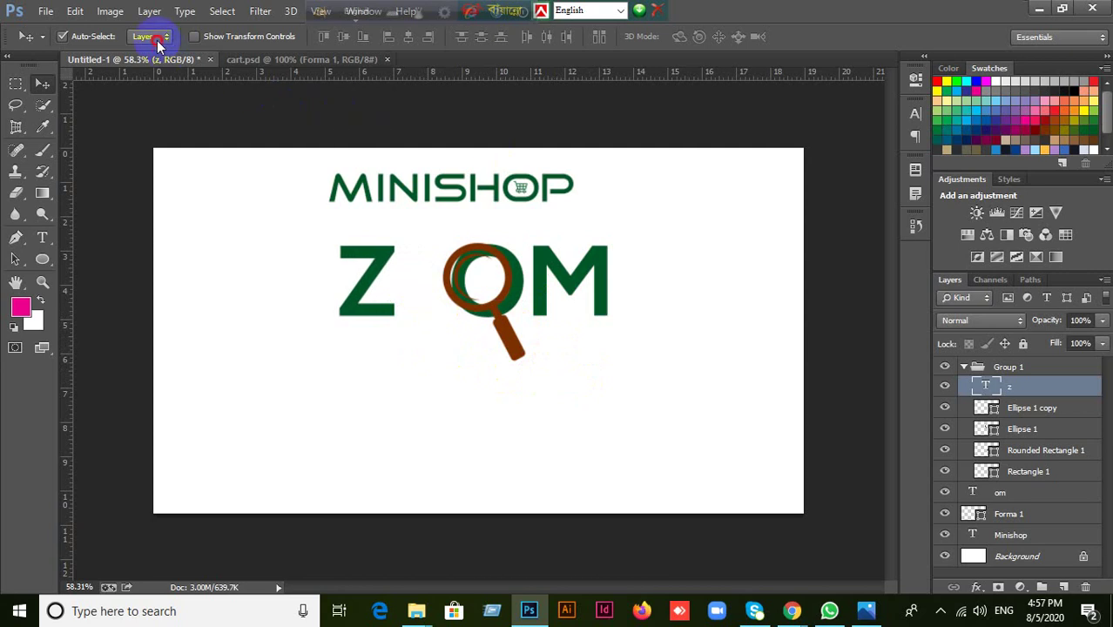
left_click(148, 54)
left_click_drag(522, 355, 498, 338)
key("ctrl+z")
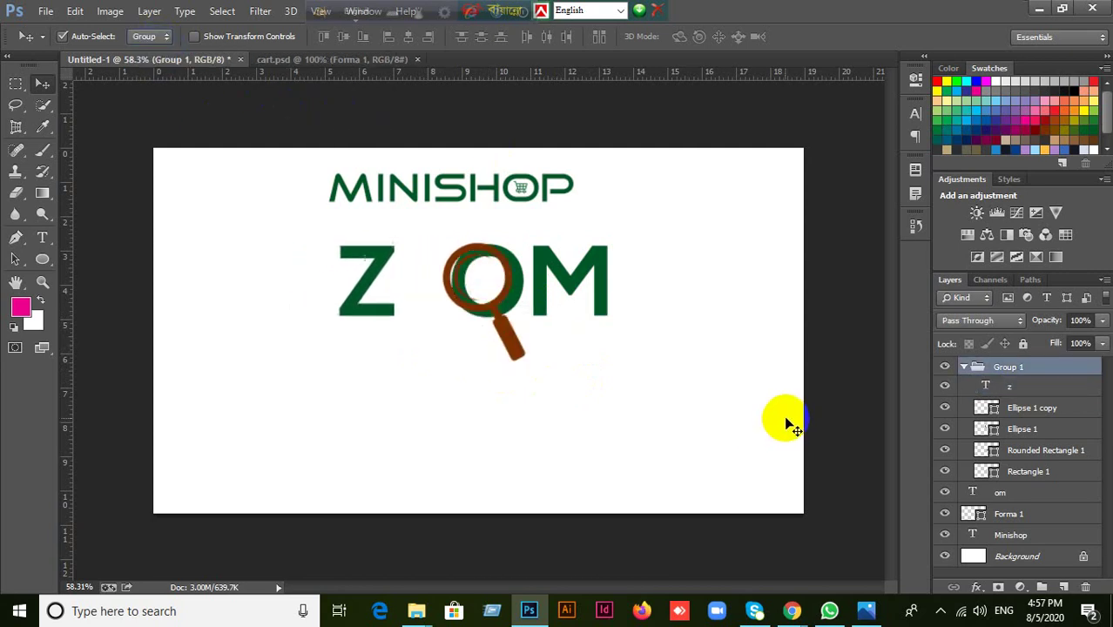
Step: Move the Z text layer out of and above Group 1, collapse the group and toggle its visibility to check its contents
left_click(1051, 387)
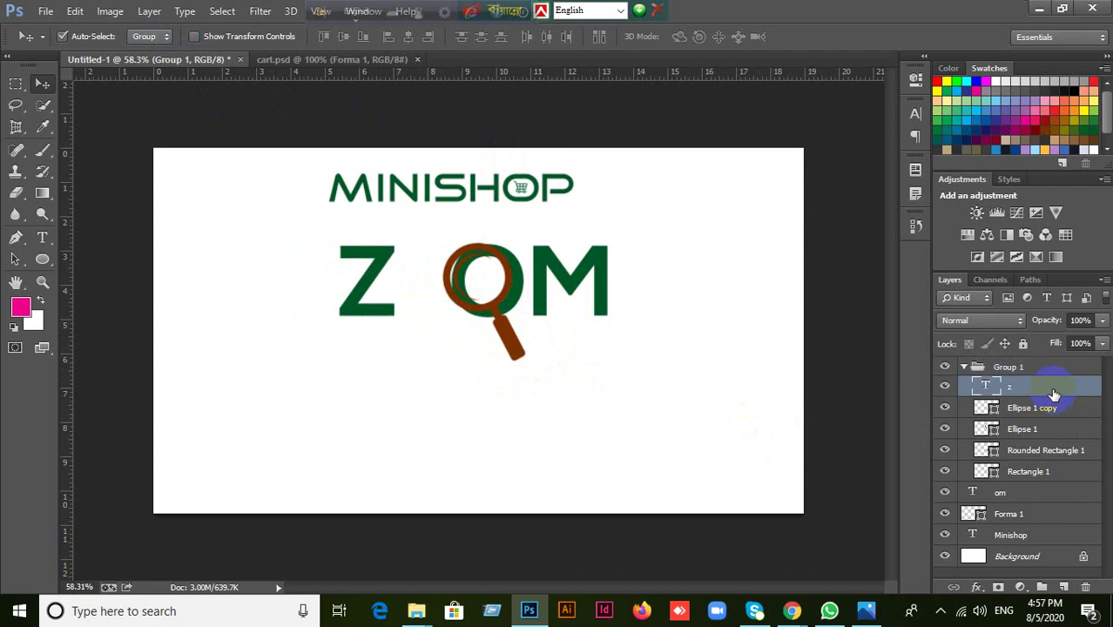
left_click(964, 368)
left_click(963, 367)
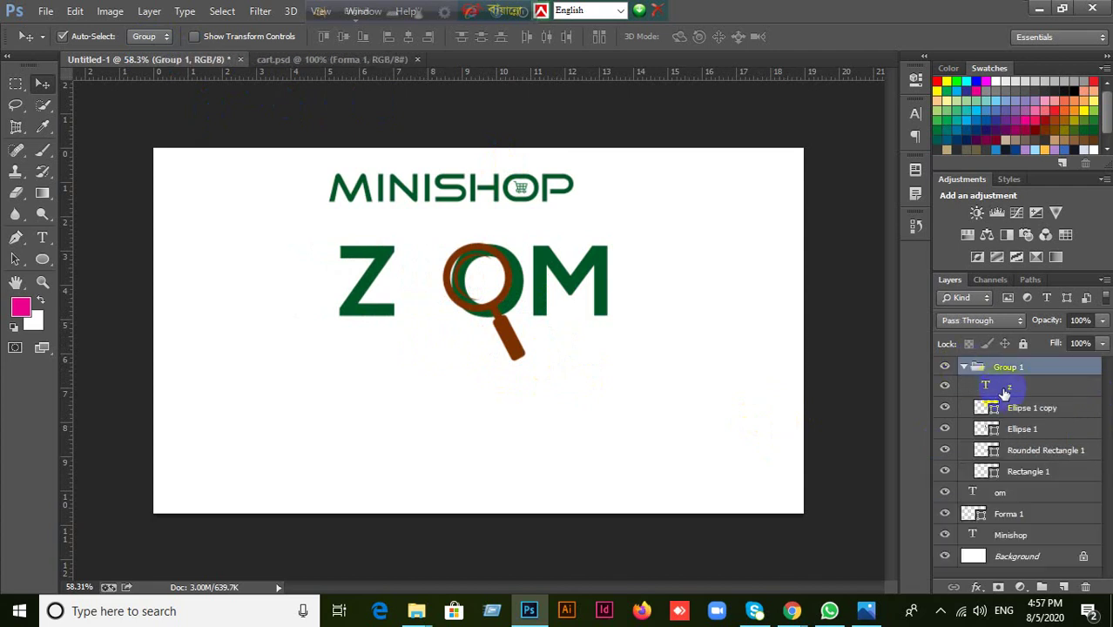
left_click(1010, 392)
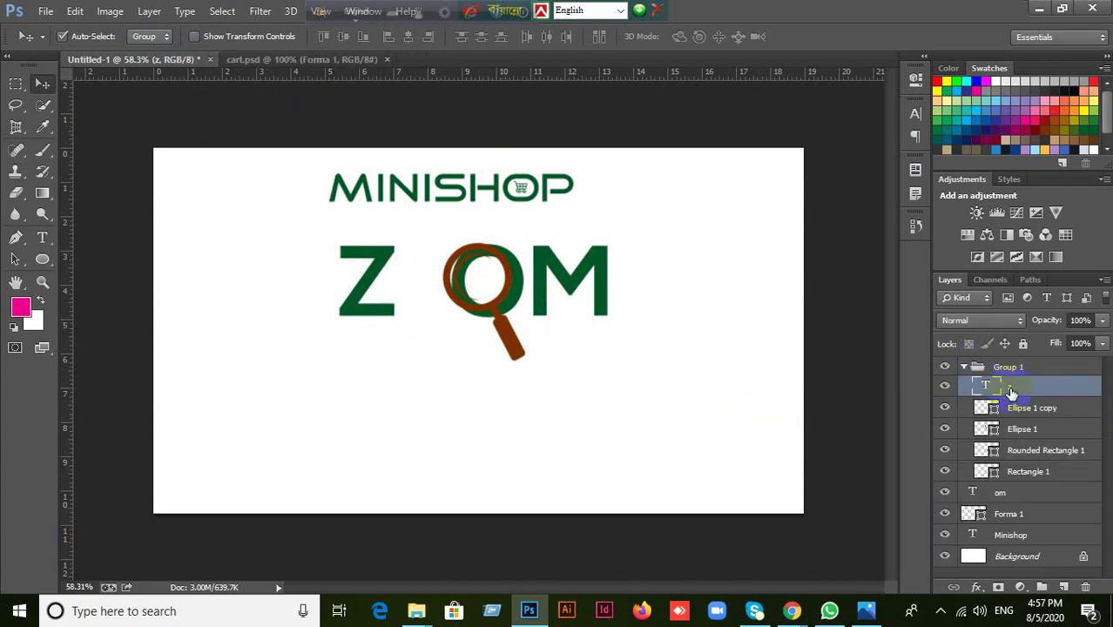
left_click_drag(1010, 394, 1010, 390)
left_click(961, 389)
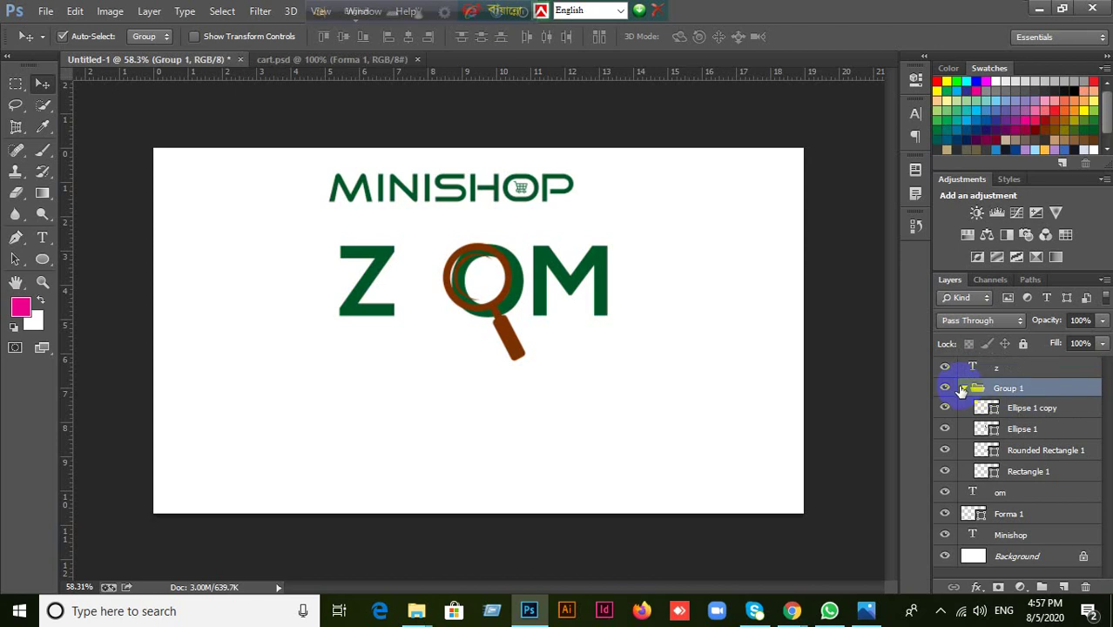
left_click(963, 389)
left_click(945, 389)
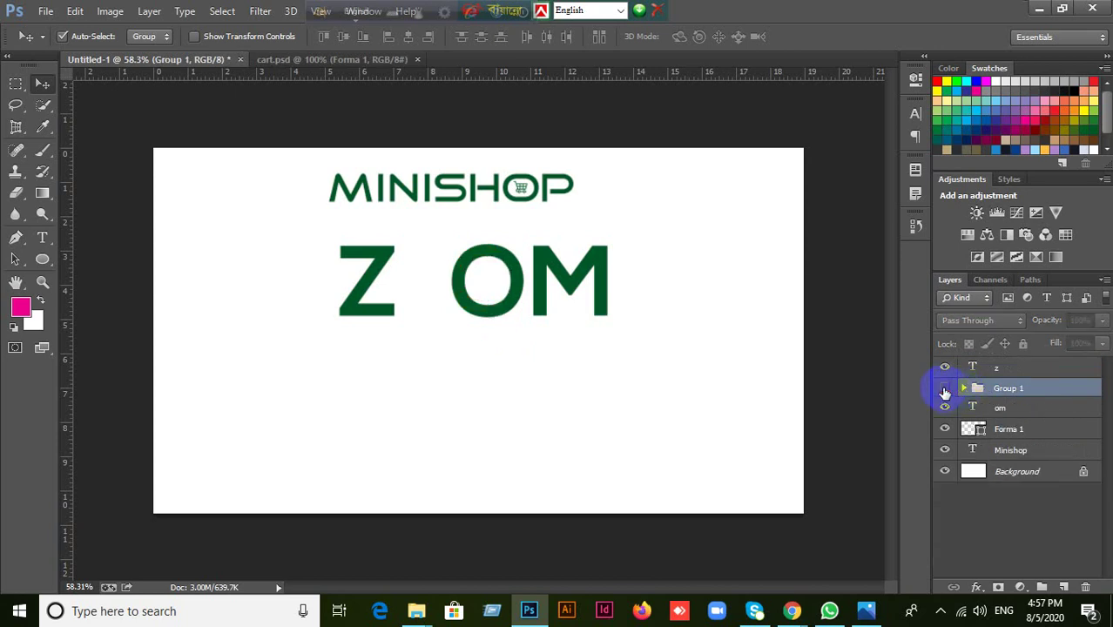
left_click(944, 390)
Step: Move the magnifying glass group and the Z to the left so the glass sits in the gap between Z and OM
left_click_drag(508, 348, 469, 349)
left_click(378, 311)
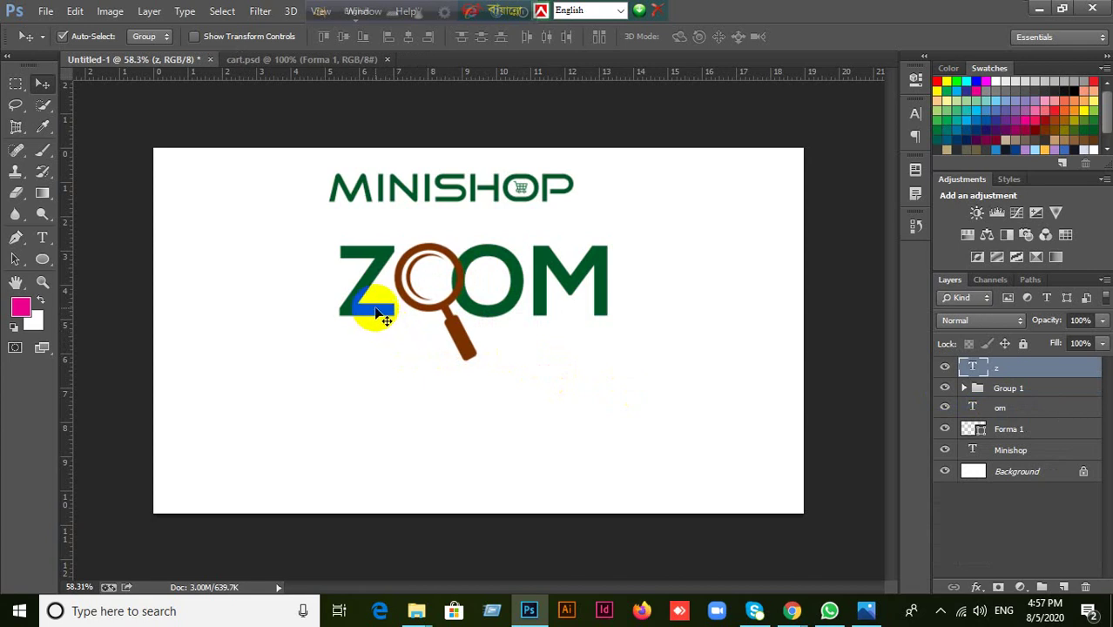
left_click_drag(373, 309, 346, 311)
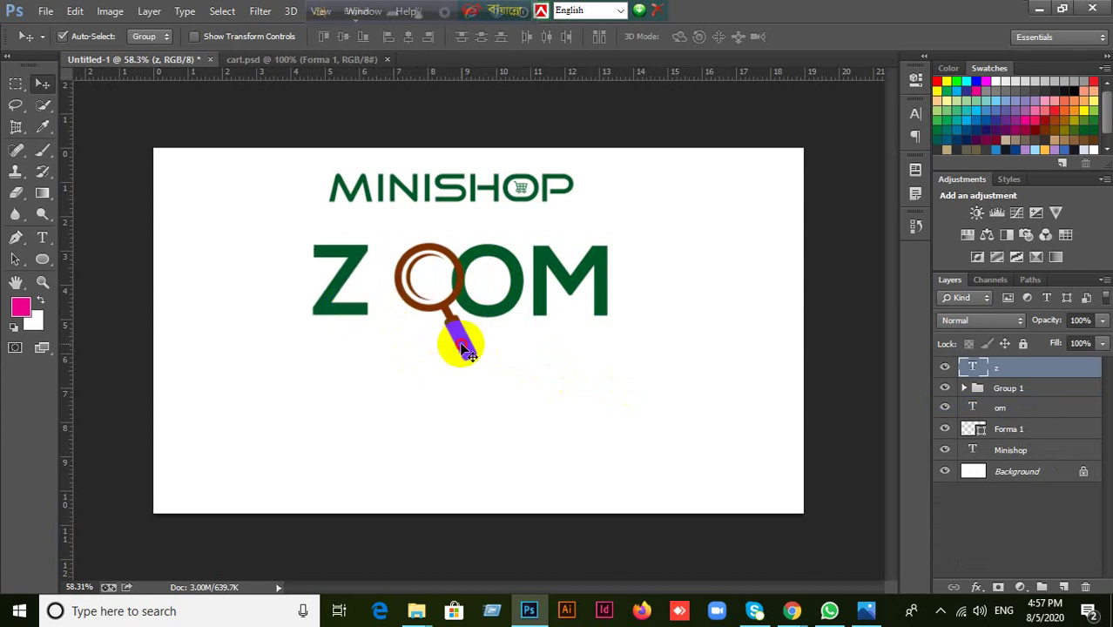
left_click_drag(453, 340, 442, 342)
left_click(570, 387)
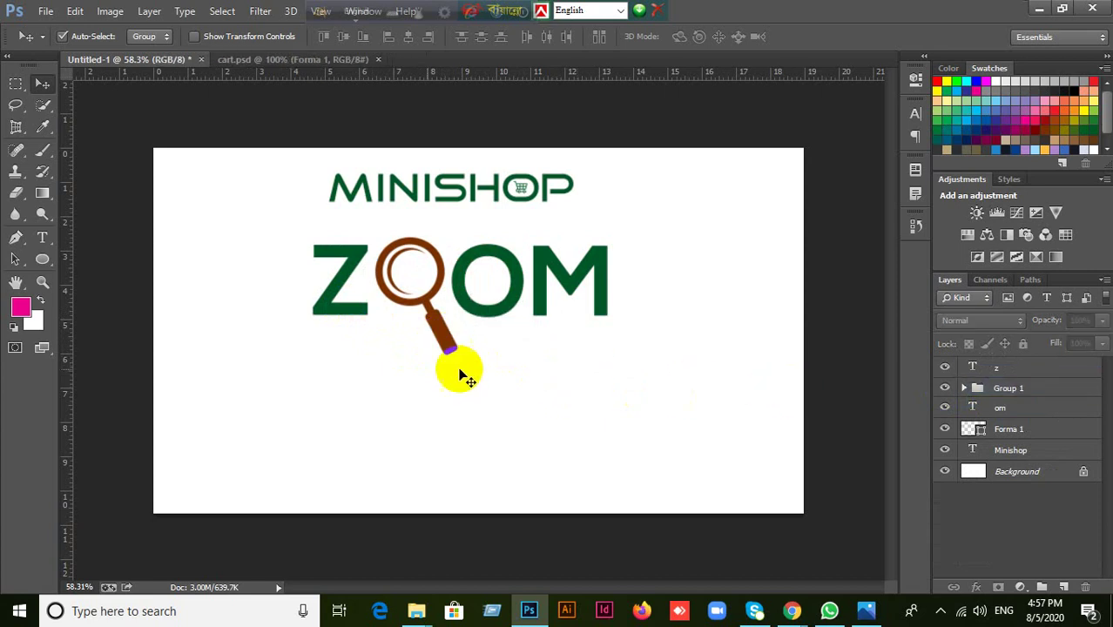
left_click(345, 315)
left_click(479, 309)
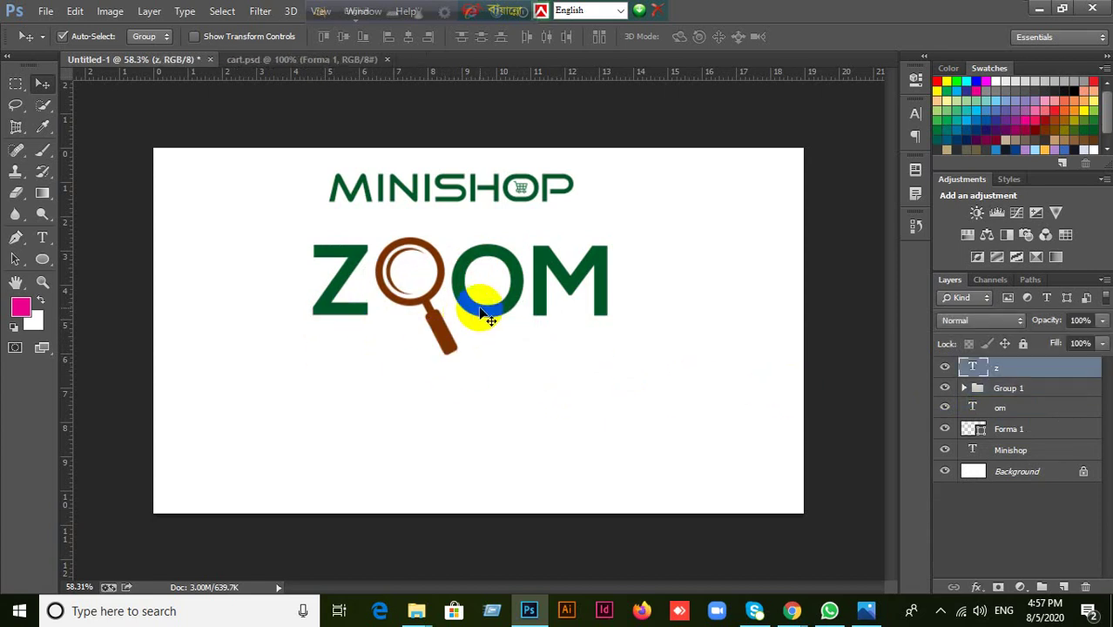
left_click(599, 309)
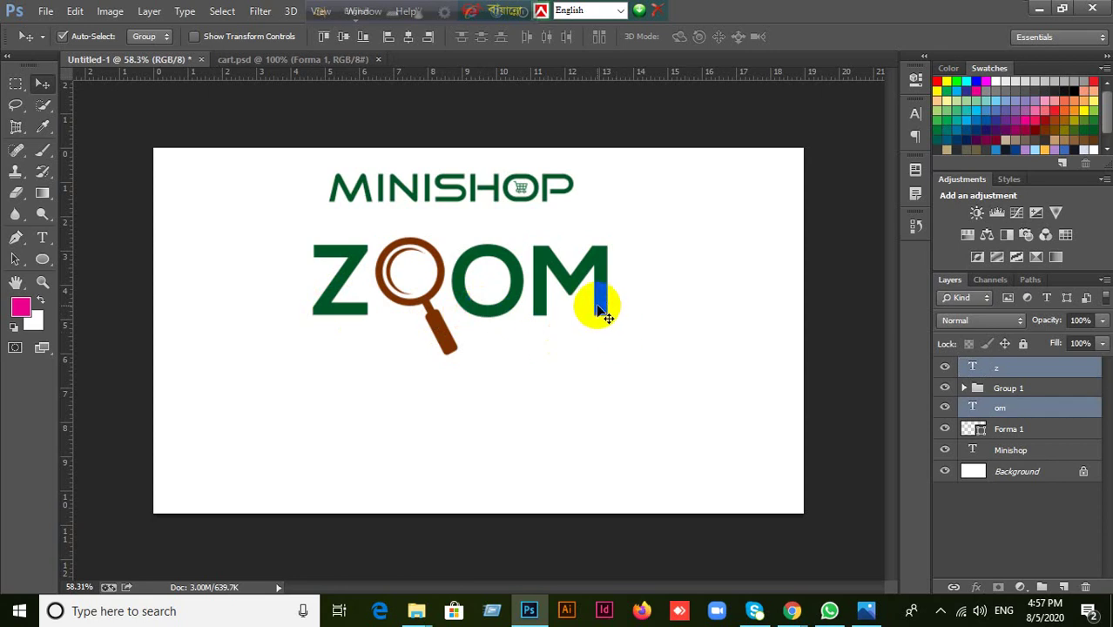
left_click(693, 403)
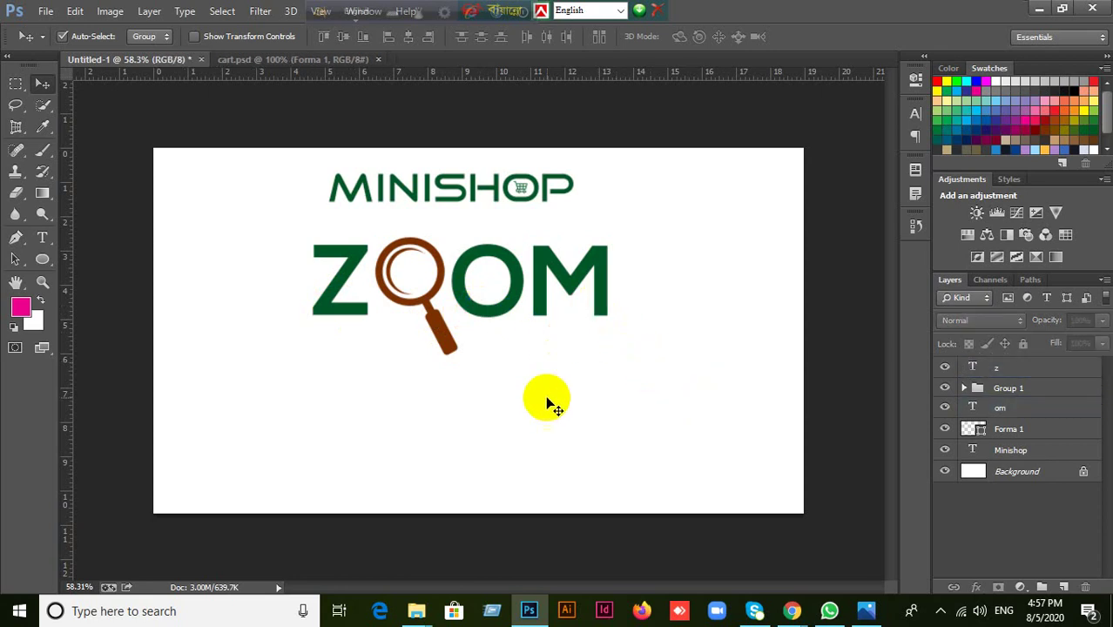
Step: Set auto-select to Layer, select the Z and OM text layers together and align their vertical centers
left_click(361, 308)
left_click(493, 316)
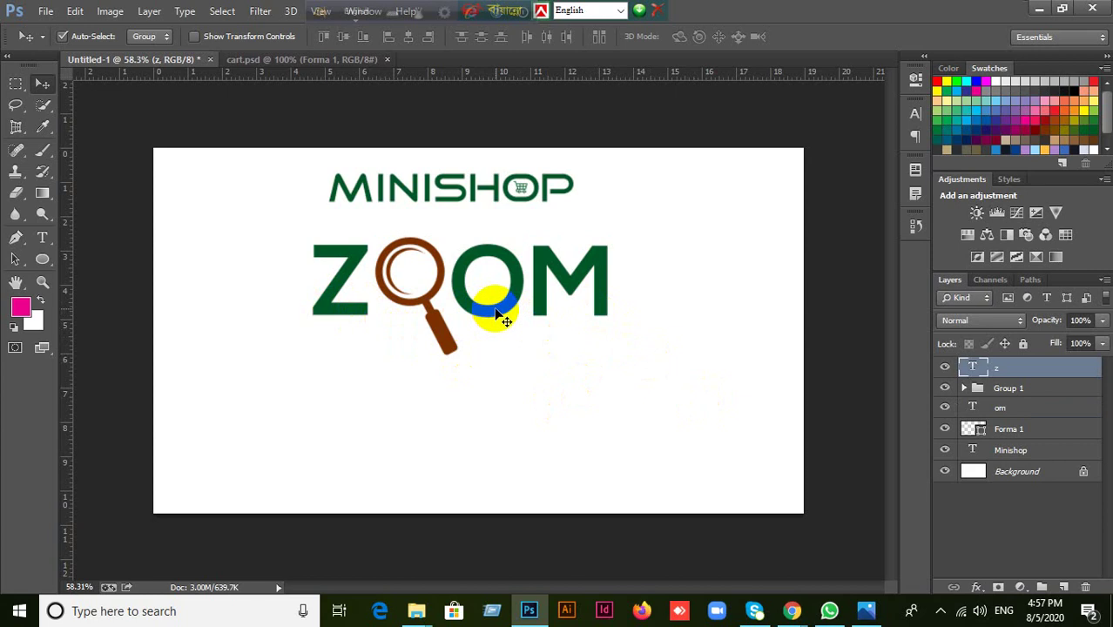
left_click(161, 36)
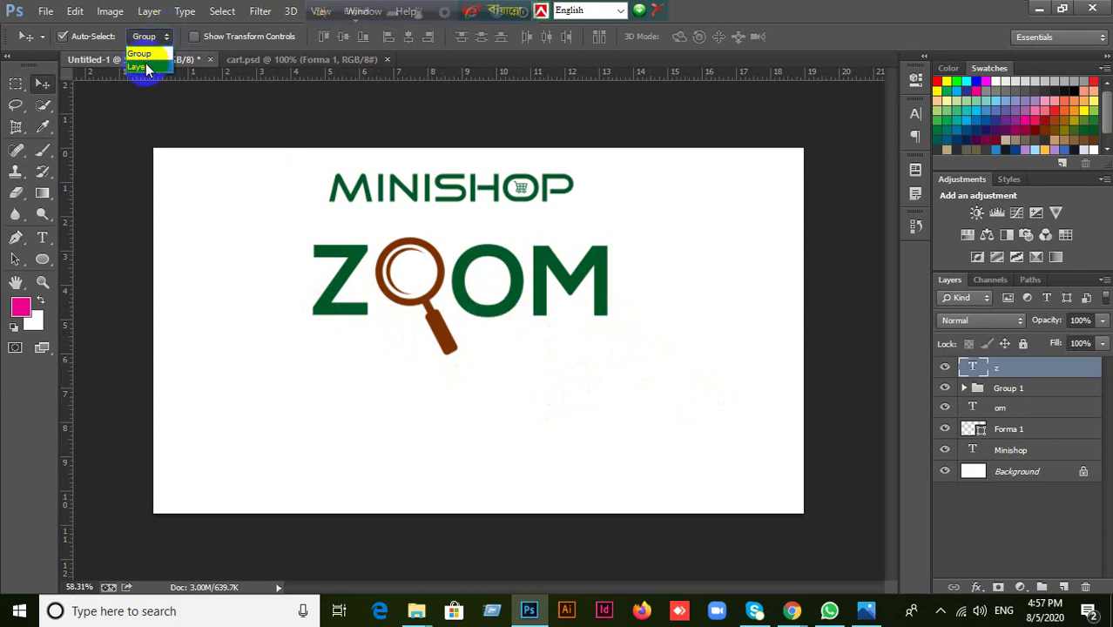
left_click(146, 65)
left_click(500, 313, "shift")
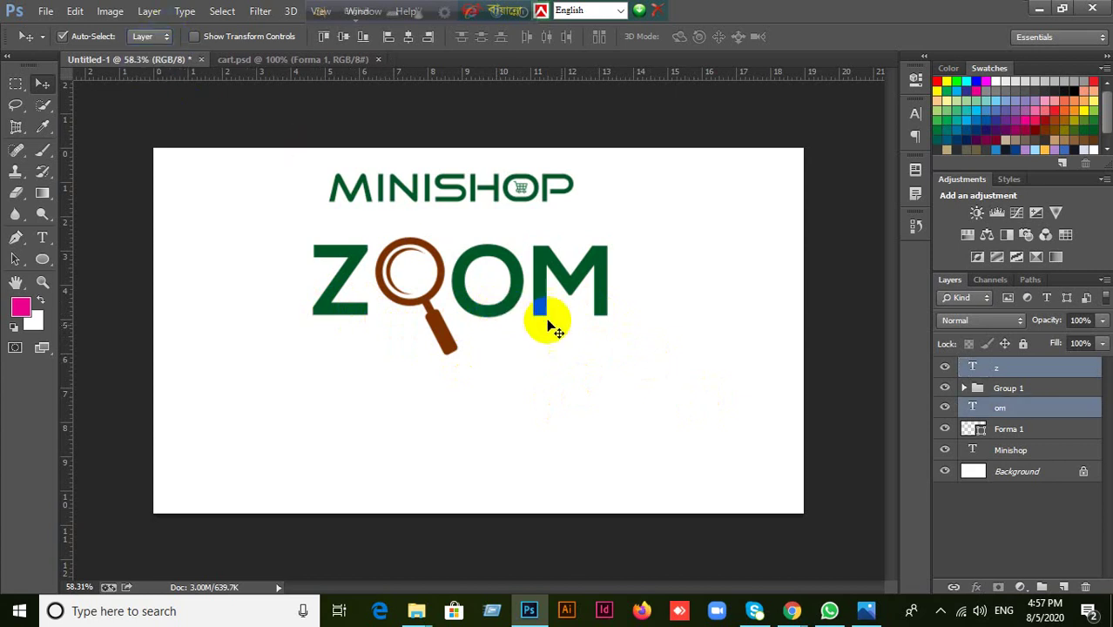
left_click(599, 308, "shift")
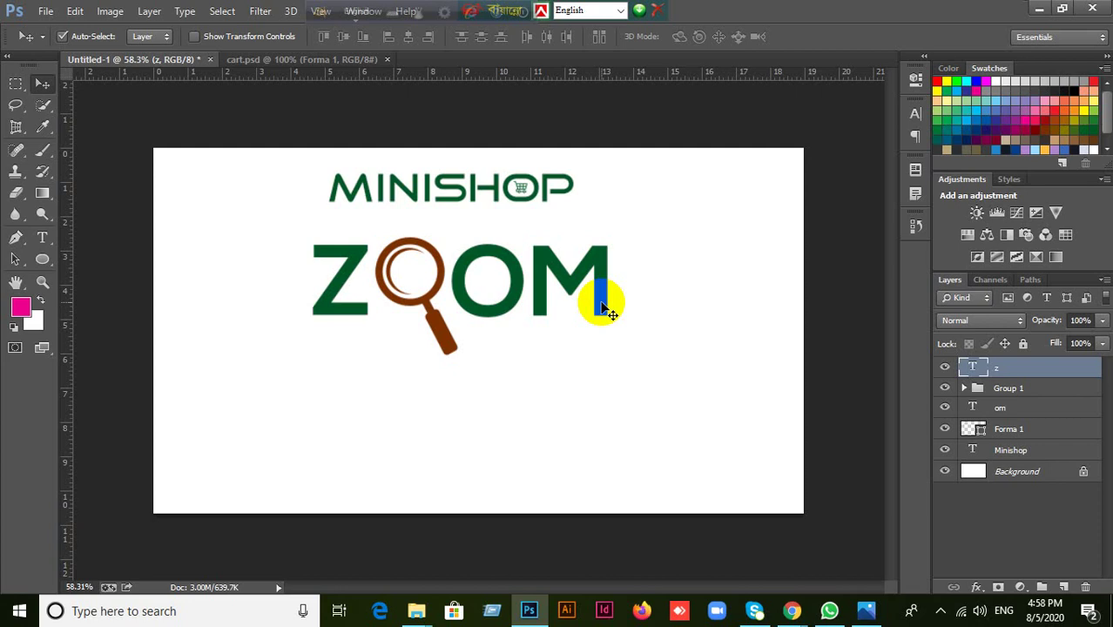
left_click_drag(613, 301, 853, 391)
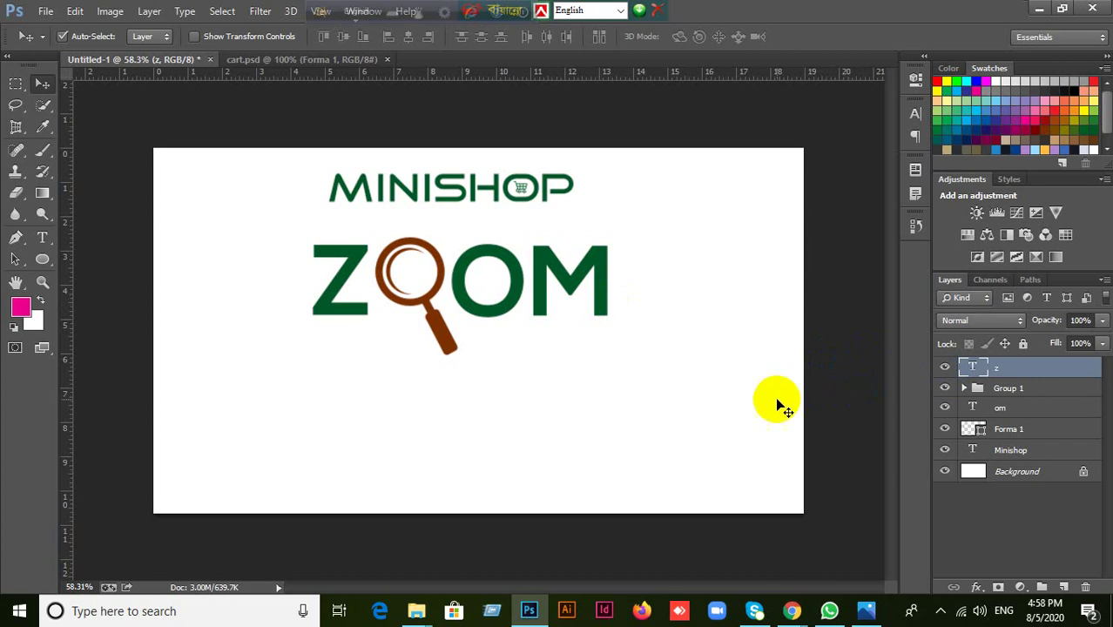
left_click(347, 315)
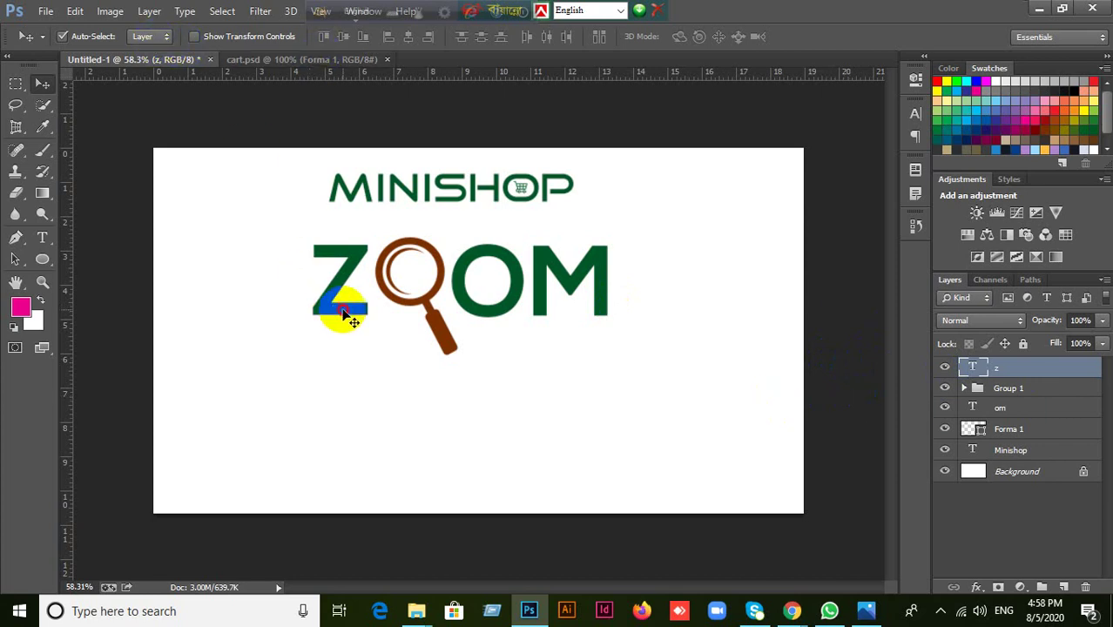
left_click(510, 311)
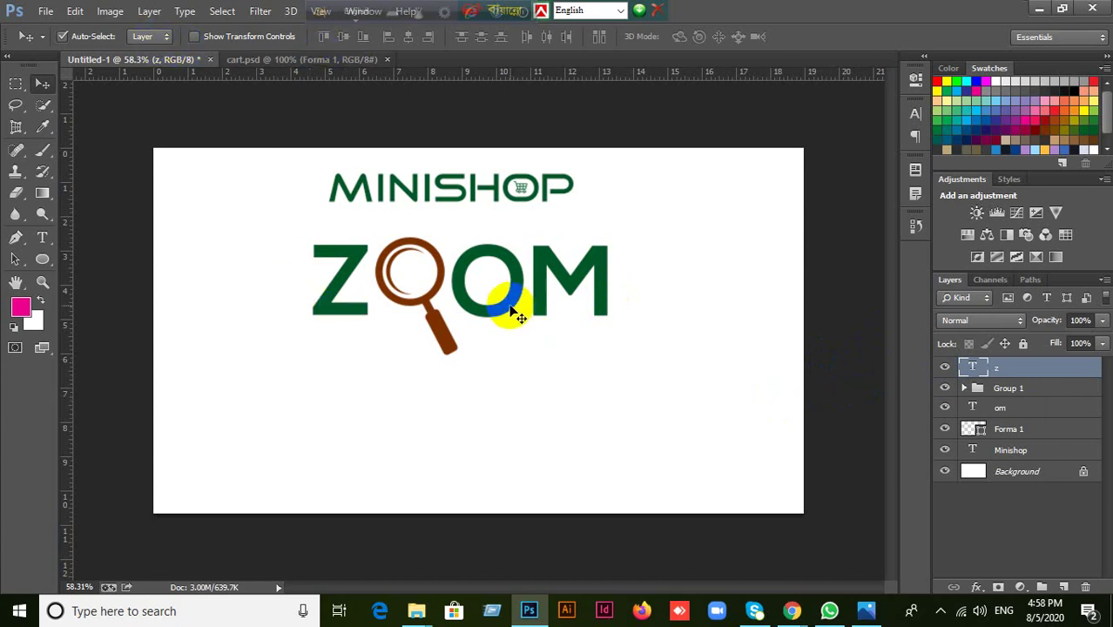
left_click(514, 311, "shift")
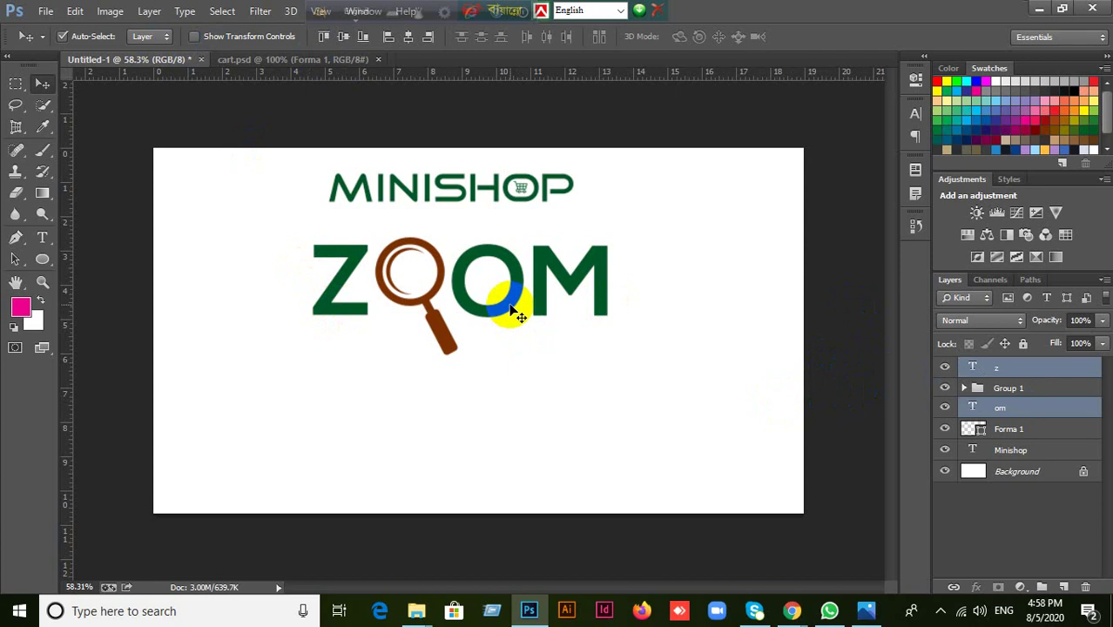
left_click(343, 37)
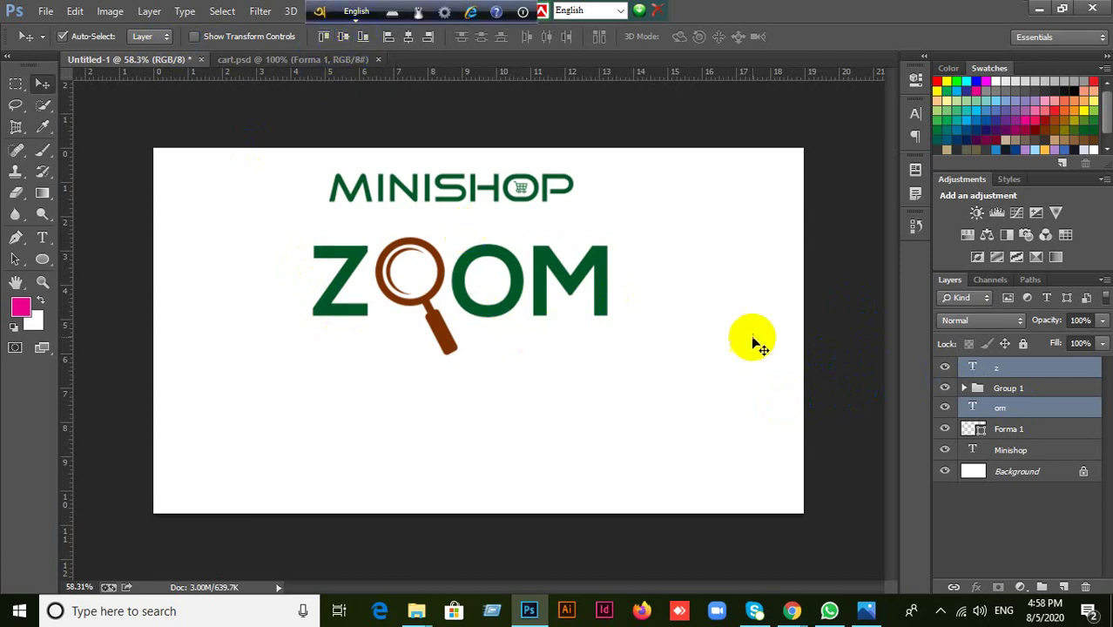
Step: Collapse and select the magnifying glass group, and set auto-select back to Group
left_click(974, 409)
left_click(442, 335)
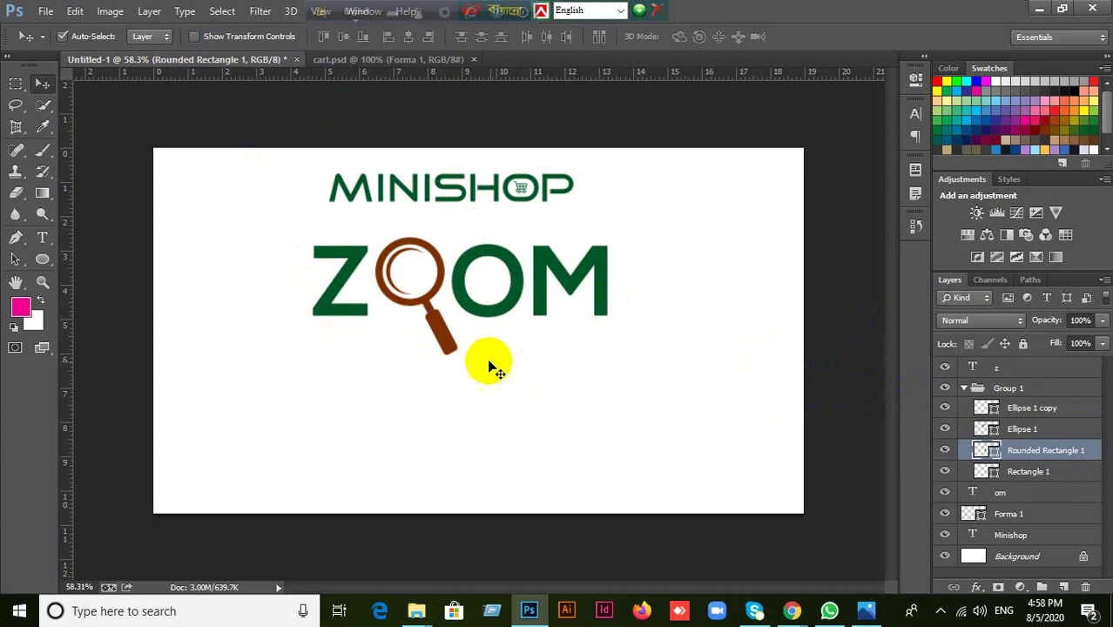
left_click(124, 233)
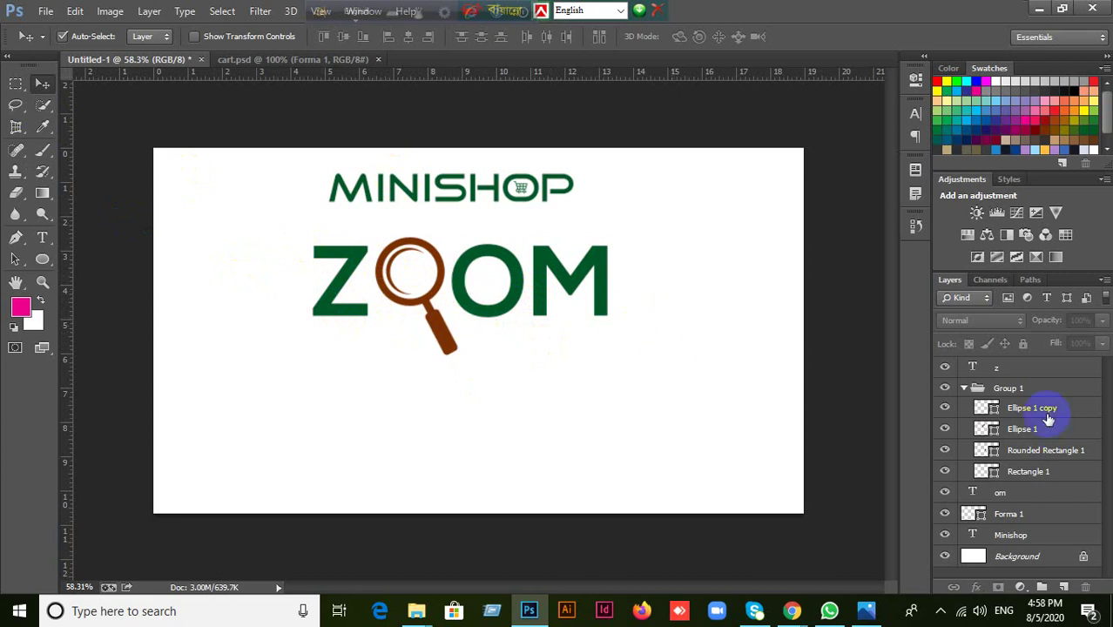
left_click(964, 388)
left_click(1008, 395)
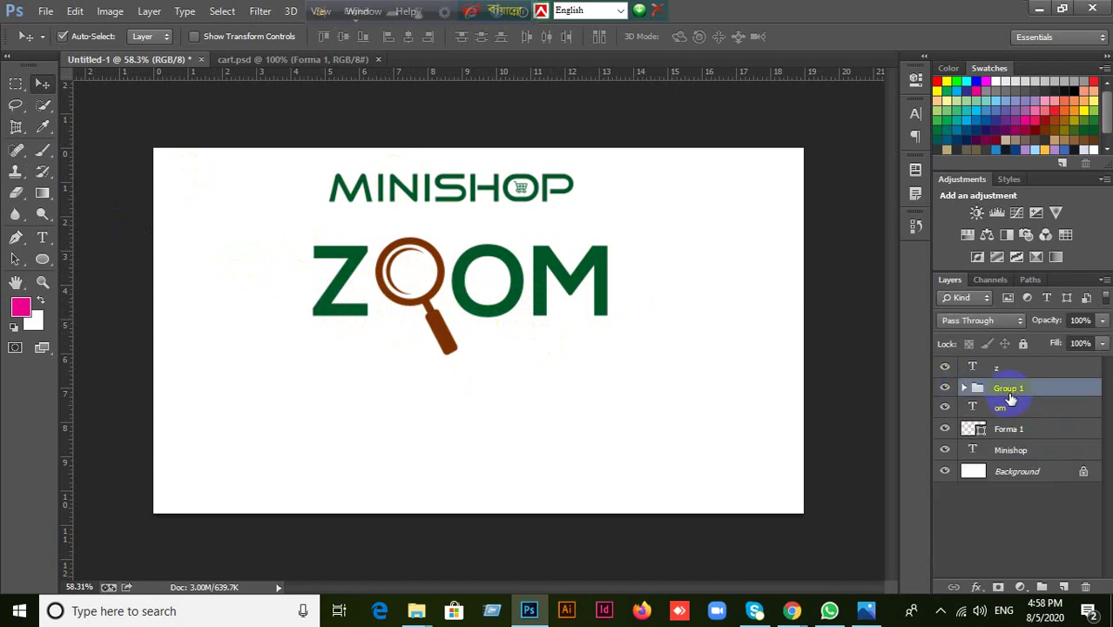
left_click(157, 43)
left_click(152, 52)
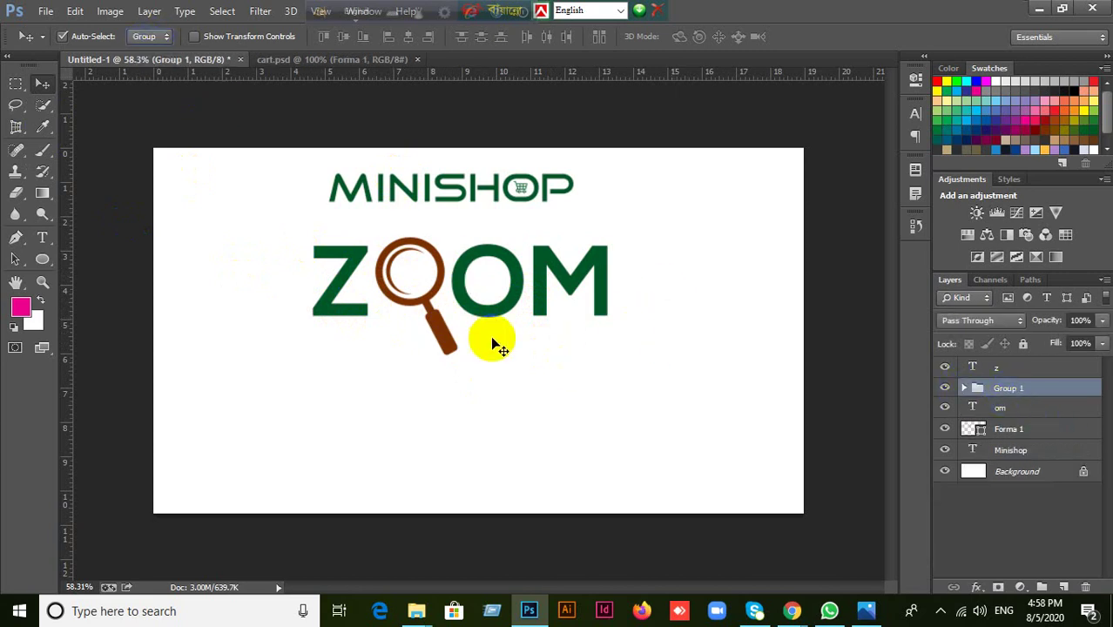
Step: Center the magnifying glass group horizontally within a rectangular selection spanning the gap between Z and O, and clear the selection
left_click(16, 85)
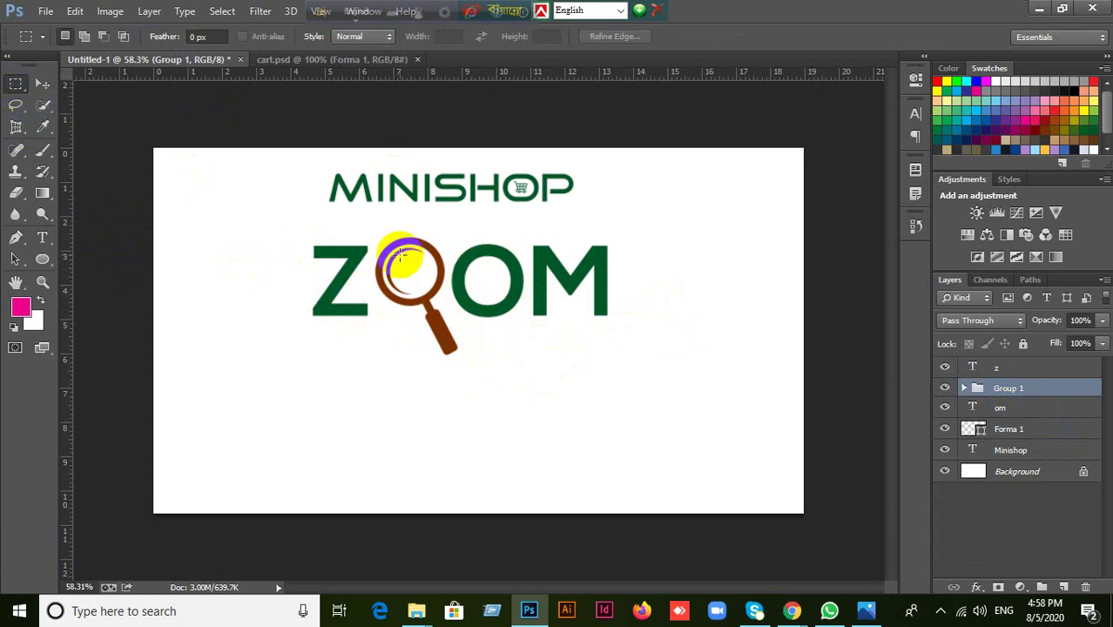
left_click_drag(367, 243, 451, 396)
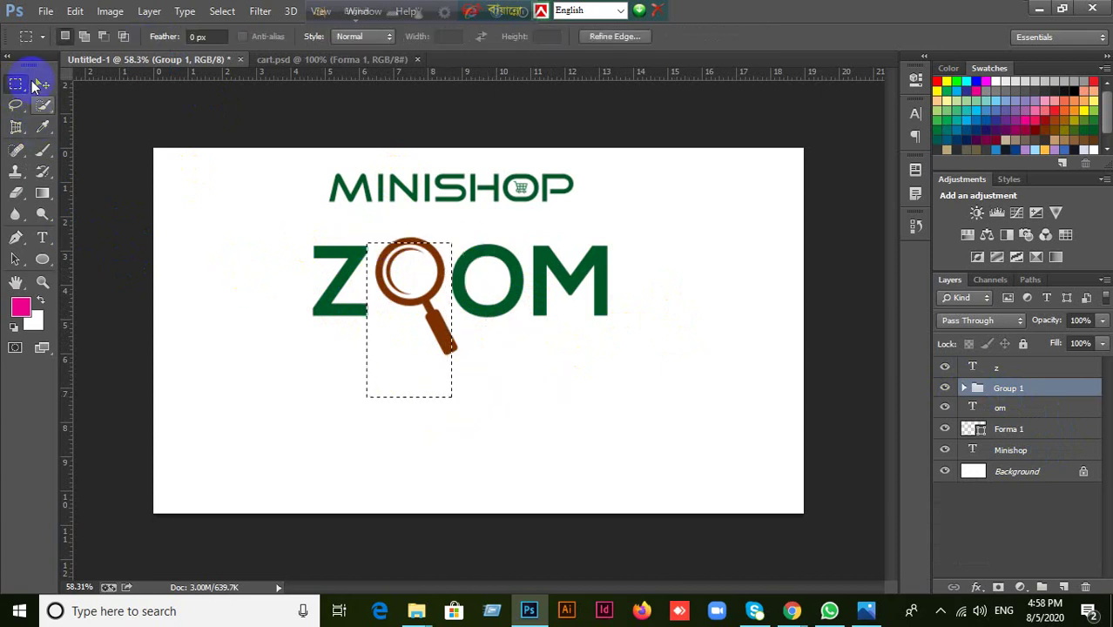
left_click(41, 84)
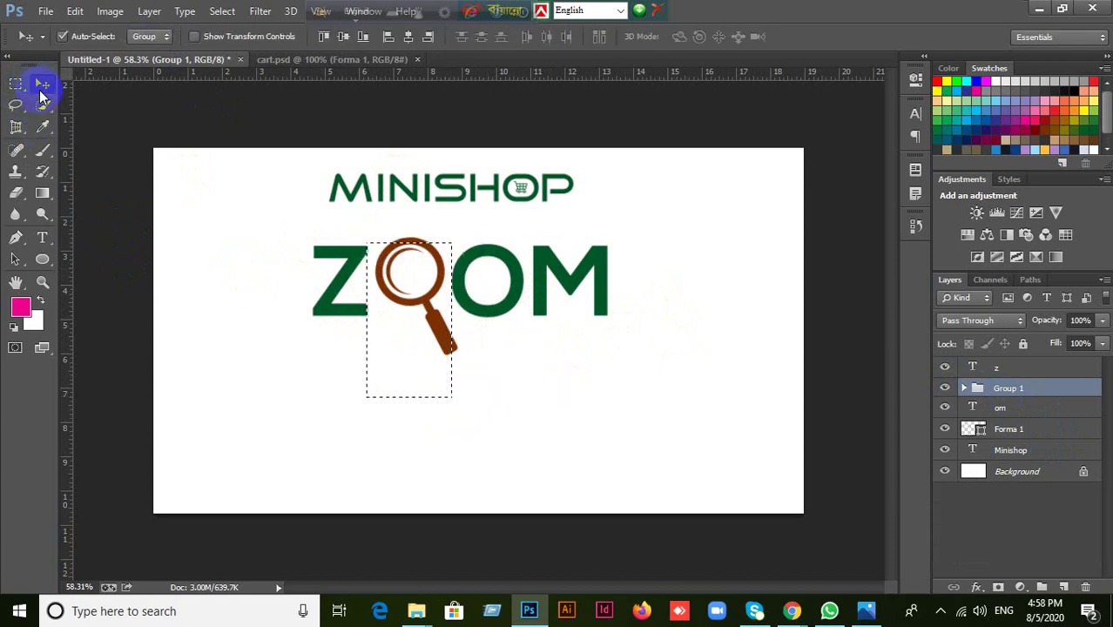
left_click(409, 37)
left_click(532, 375)
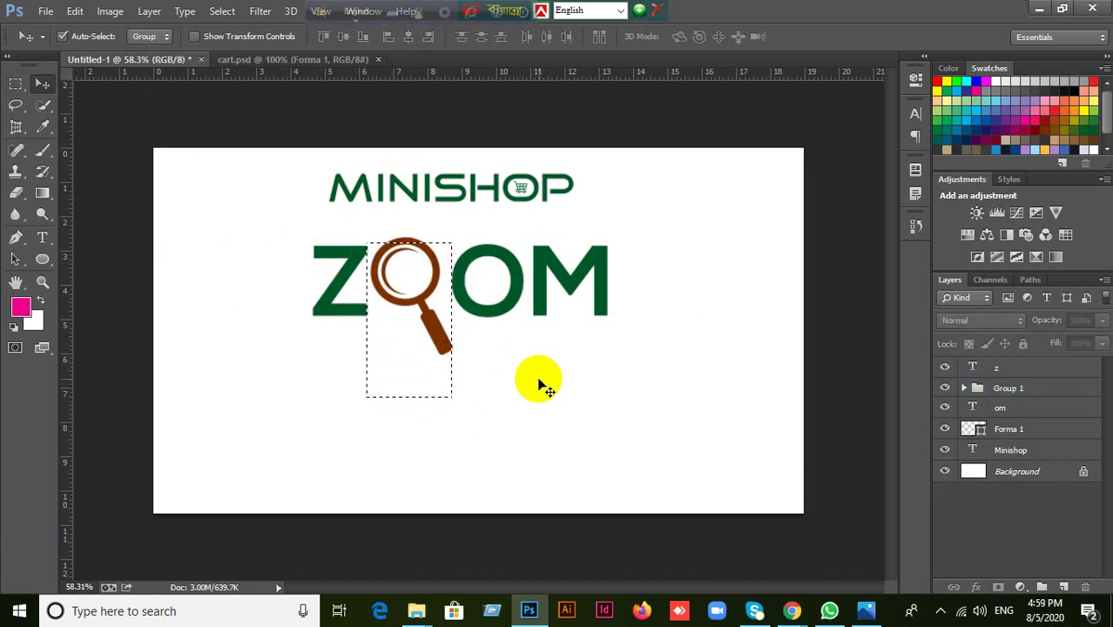
key("ctrl+d")
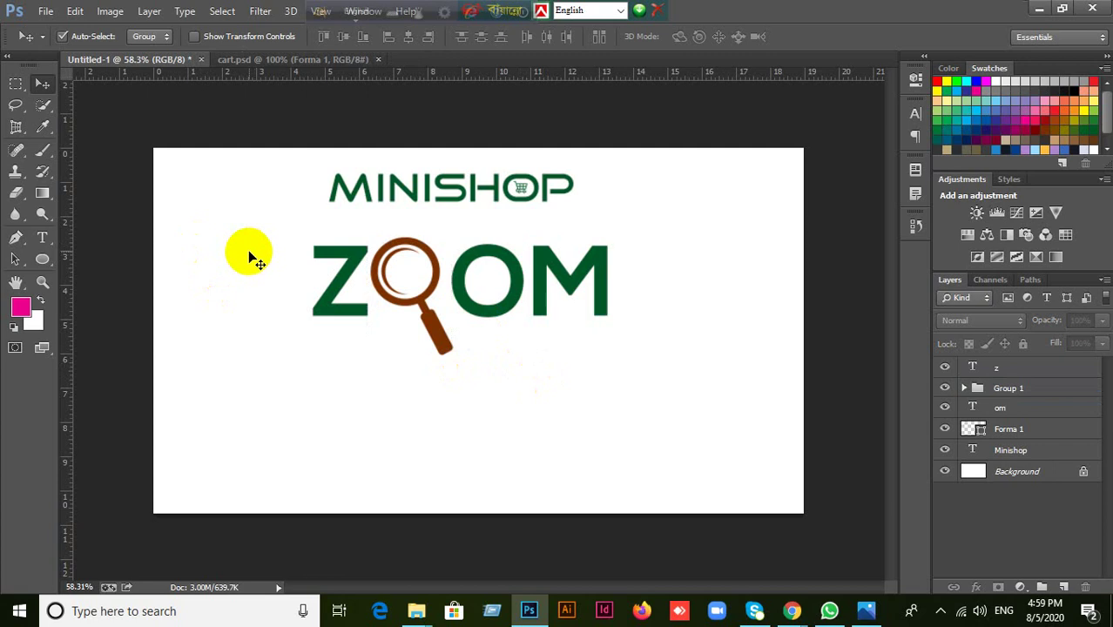
Step: Try scaling all the ZOOM layers to about 62% and placing them beside MINISHOP, undo it and select the Rounded Rectangle 1 layer
left_click_drag(248, 250, 616, 411)
key("ctrl+t")
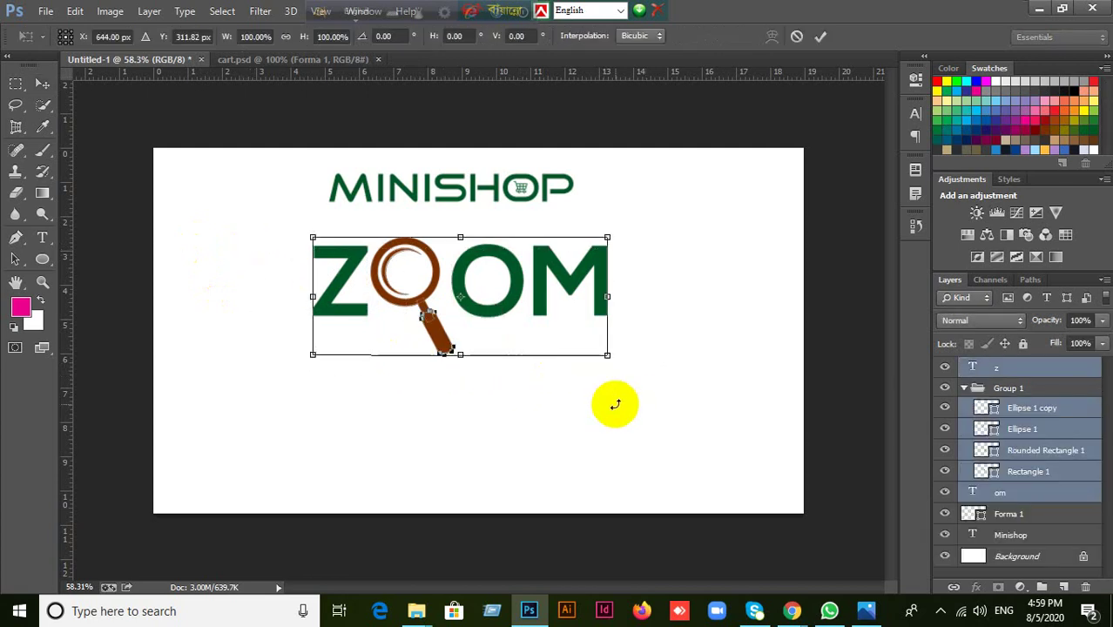
left_click_drag(607, 355, 709, 211)
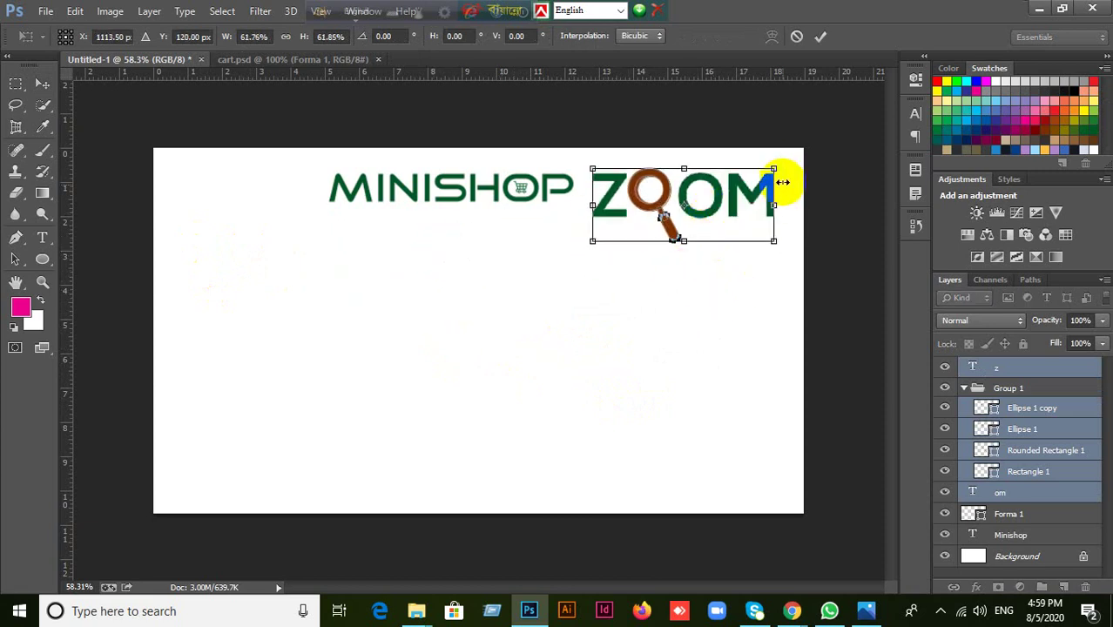
left_click(819, 35)
key("ctrl+z")
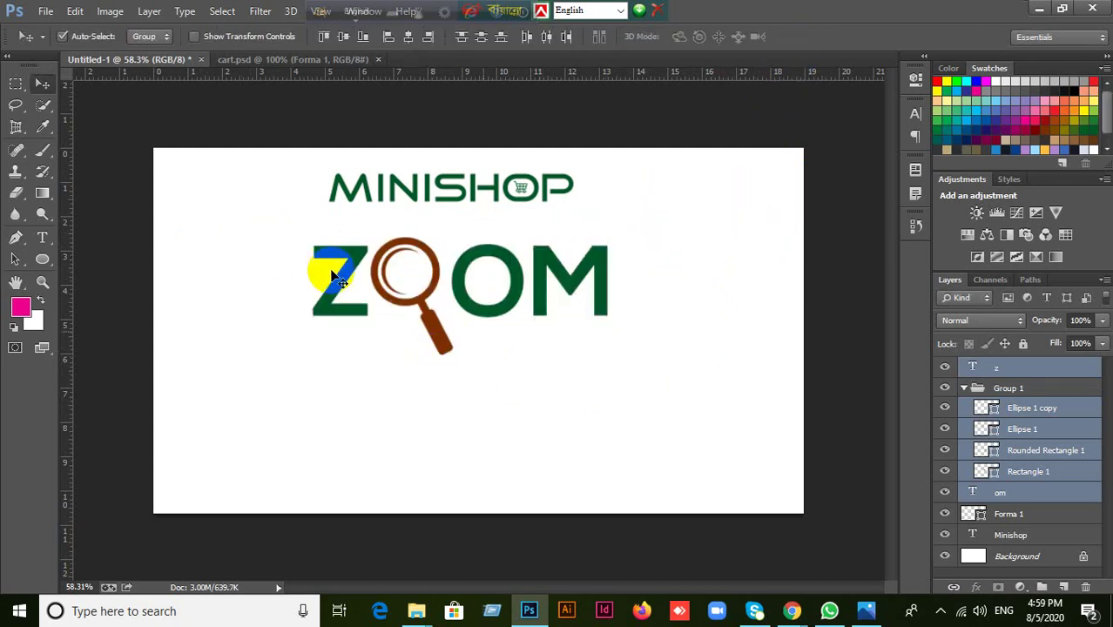
left_click(1029, 451)
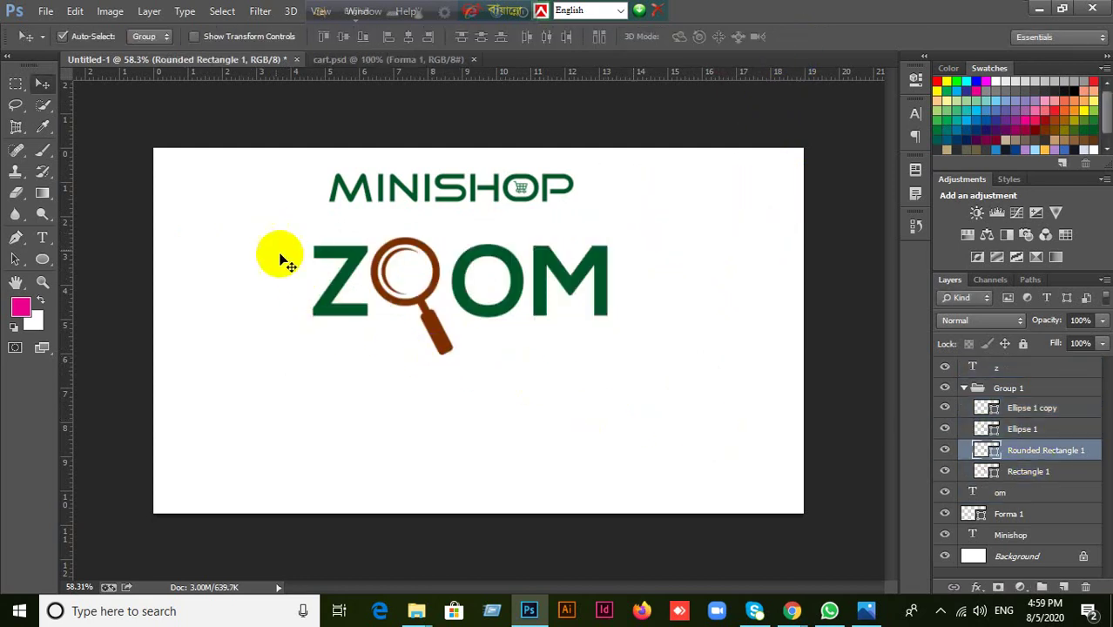
Step: Place the whole ZOOM logo in the left part of the canvas below MINISHOP and select the Ellipse 1 copy layer
left_click_drag(280, 242, 455, 281)
left_click(1061, 449)
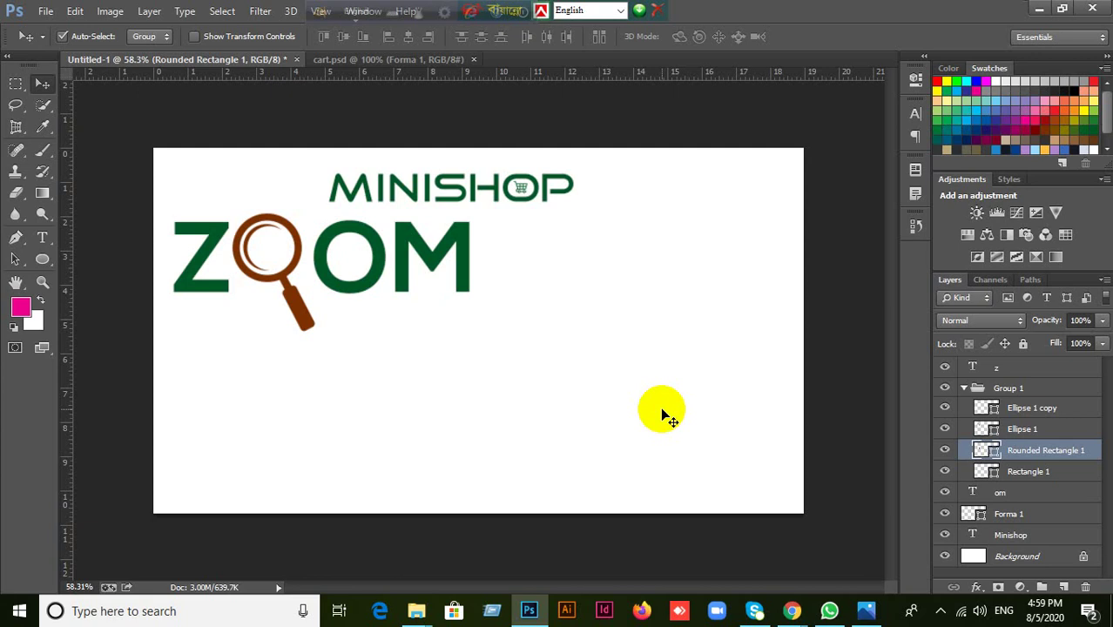
left_click(1031, 406)
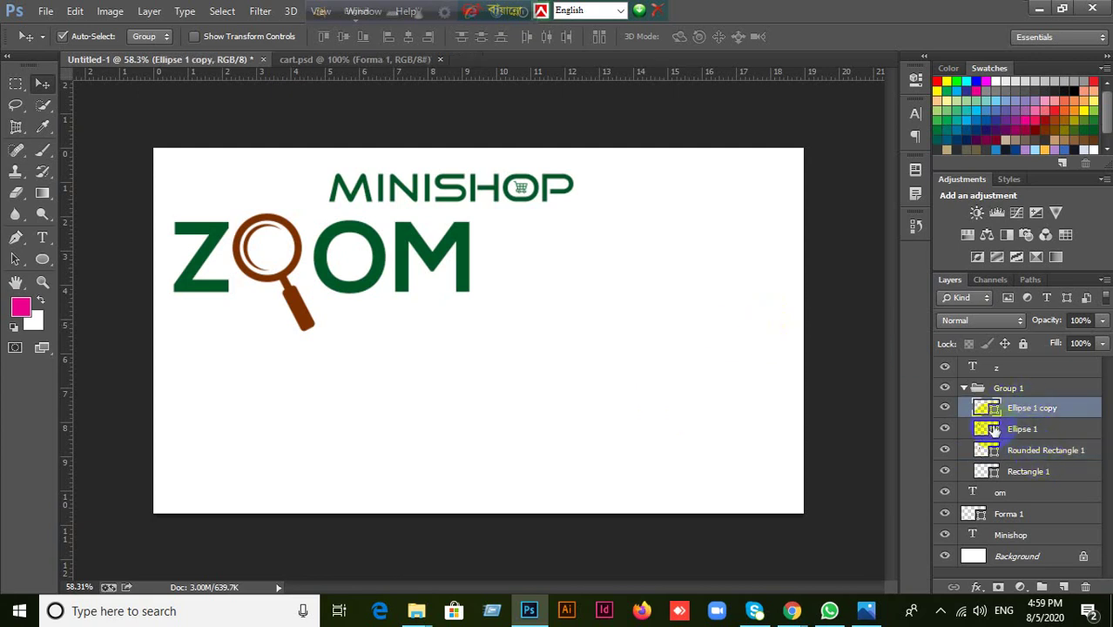
Step: Collapse the magnifying glass group, check its contents by hiding and showing it, and keep auto-select on Group
left_click(964, 388)
left_click(945, 388)
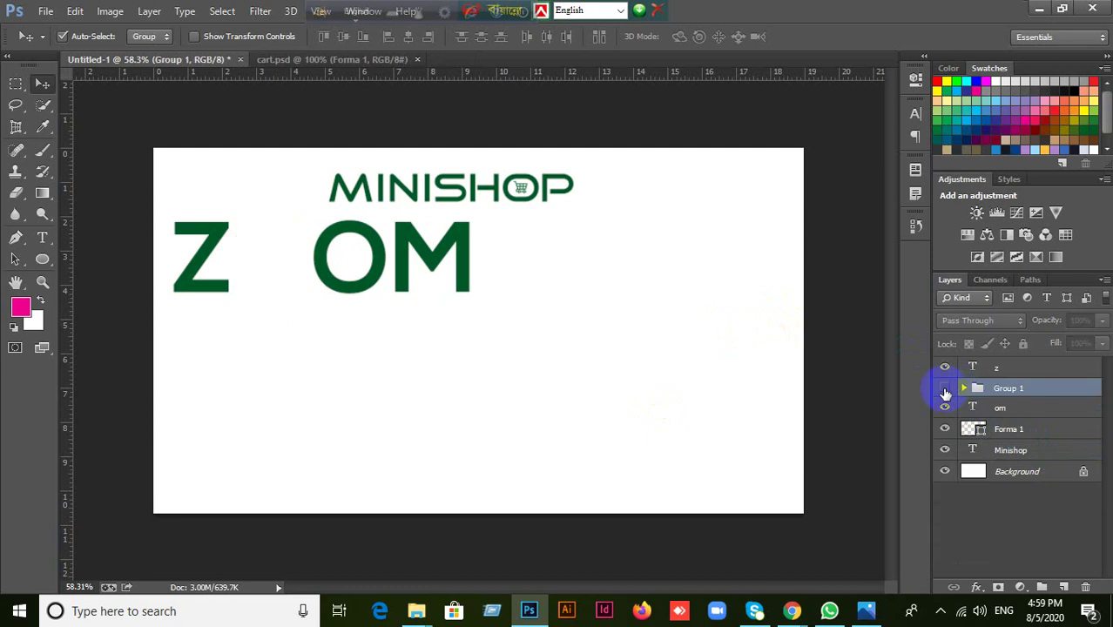
left_click(944, 388)
left_click(160, 37)
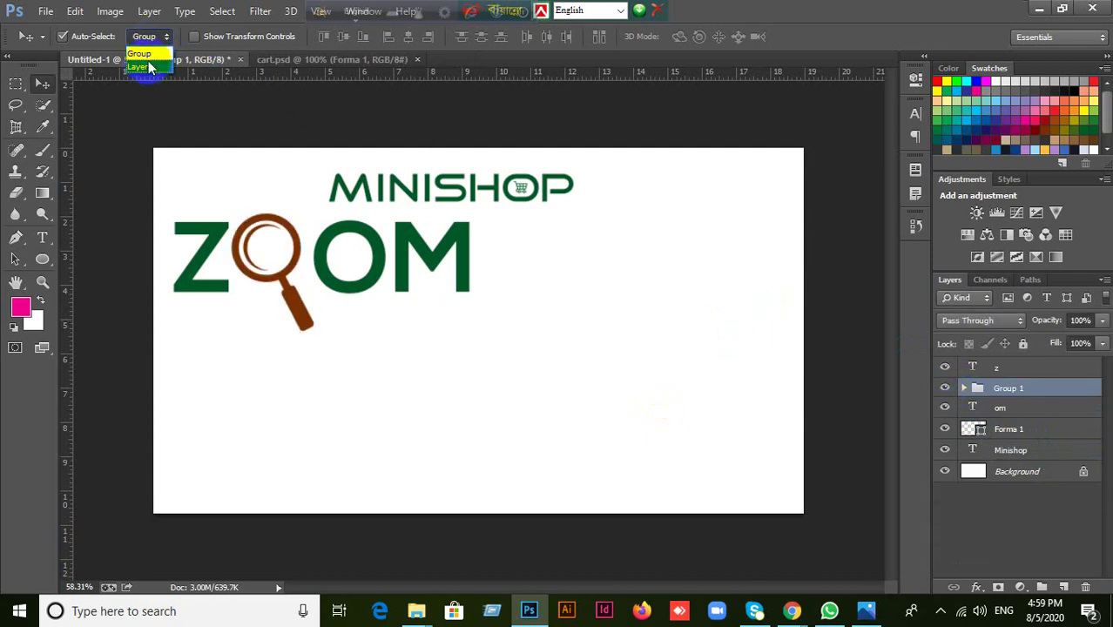
left_click(142, 53)
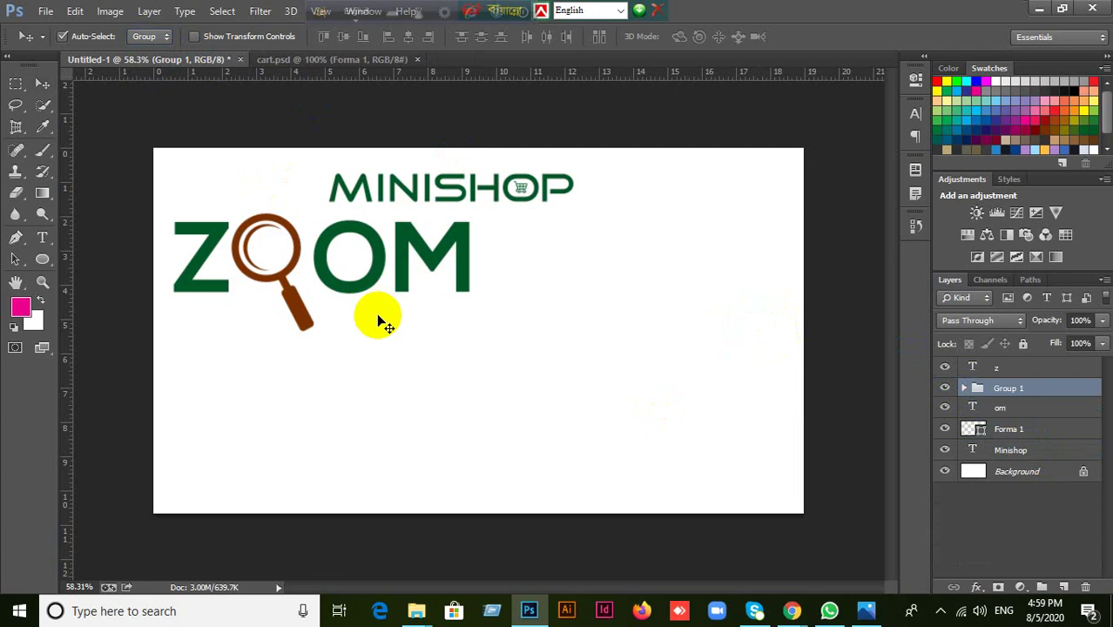
Step: Try scaling the magnifying glass group to about 56% around its center, and undo the scaling
key("ctrl+t")
left_click_drag(313, 332, 296, 305)
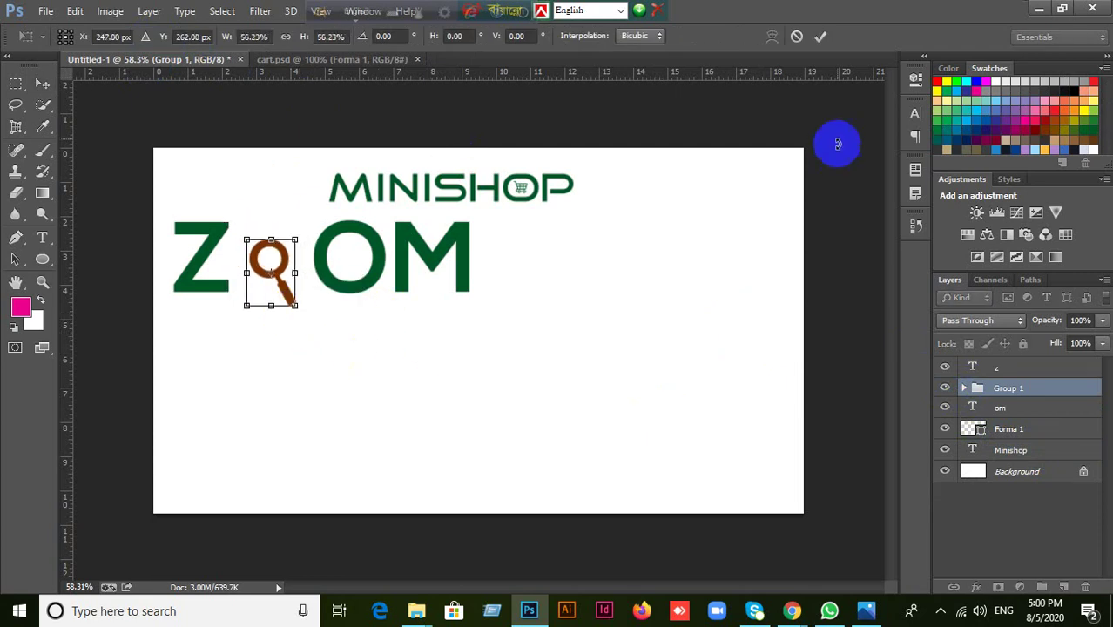
left_click(821, 37)
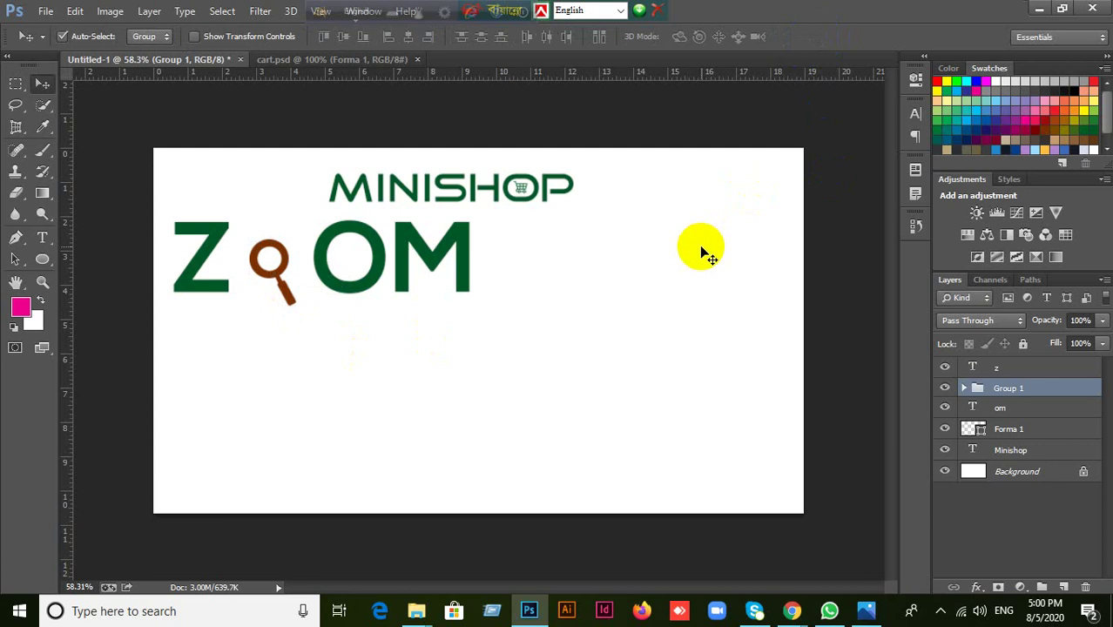
key("ctrl+z")
Step: Expand the magnifying glass group, set auto-select to Layer and select its four shape layers together
left_click(963, 388)
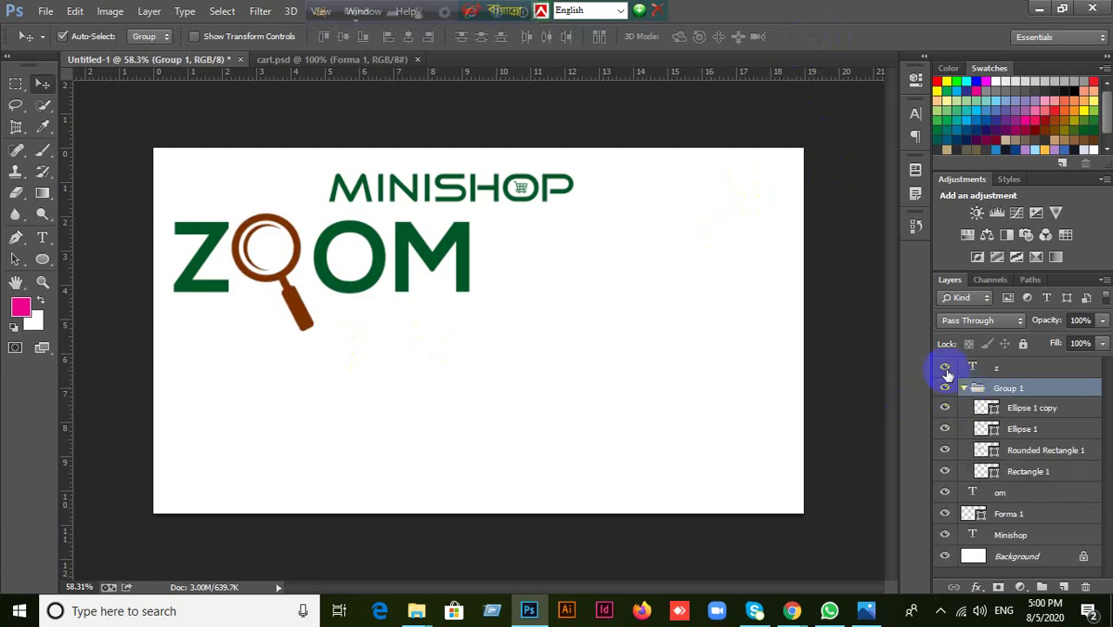
left_click(166, 40)
left_click(143, 54)
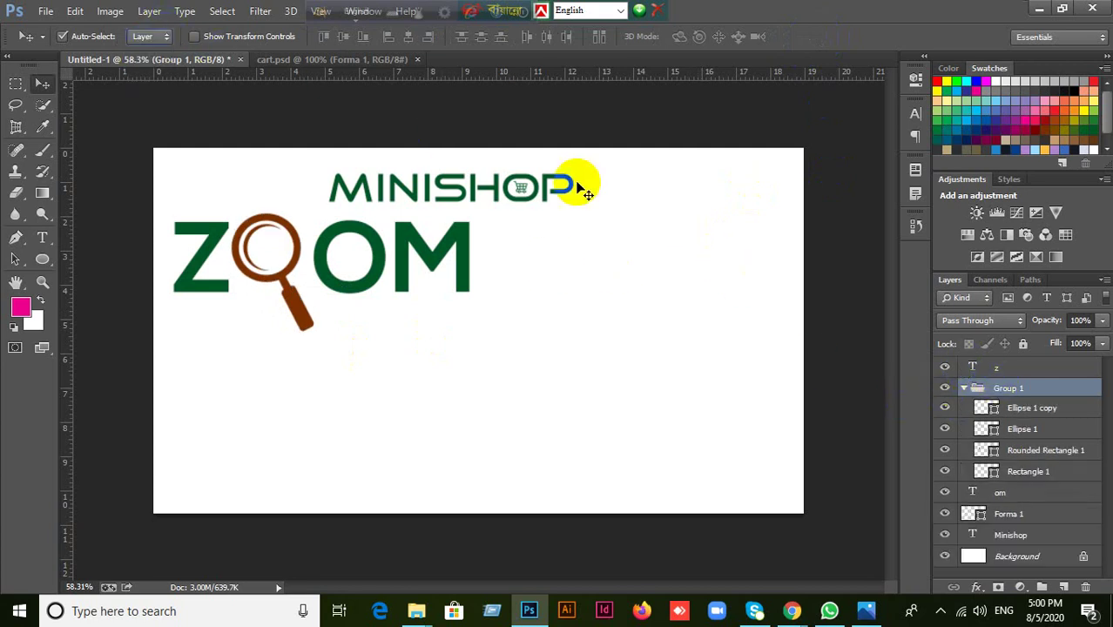
left_click(1032, 408)
left_click(1036, 429, "shift")
left_click(1031, 451, "shift")
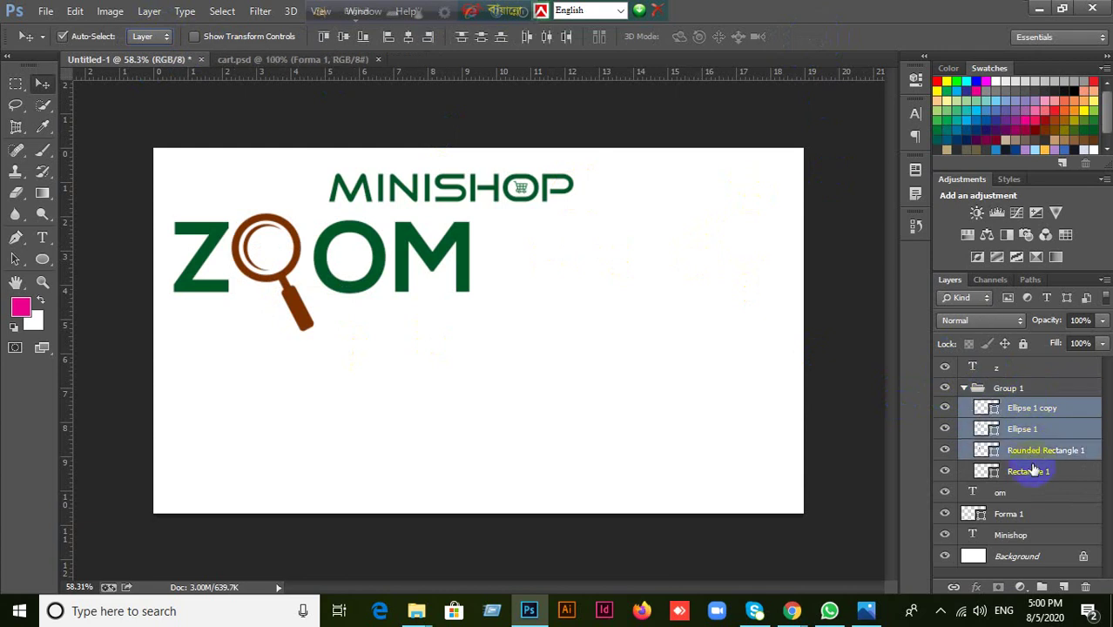
left_click(1034, 470, "shift")
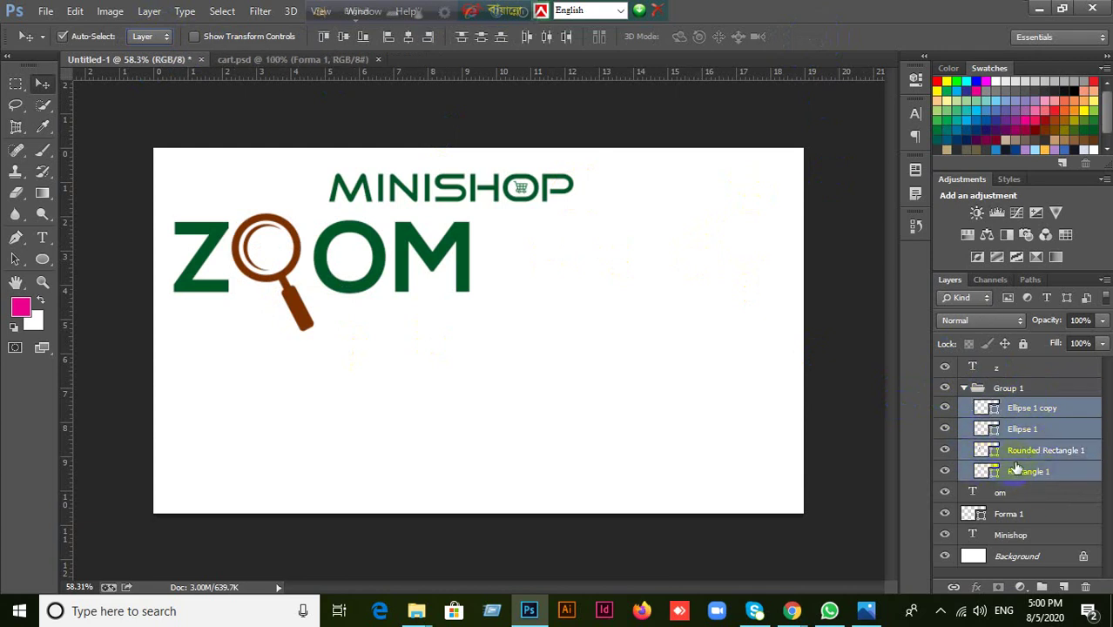
Step: Hide and show each shape layer in the magnifying glass group one by one to examine which part it holds
left_click(964, 387)
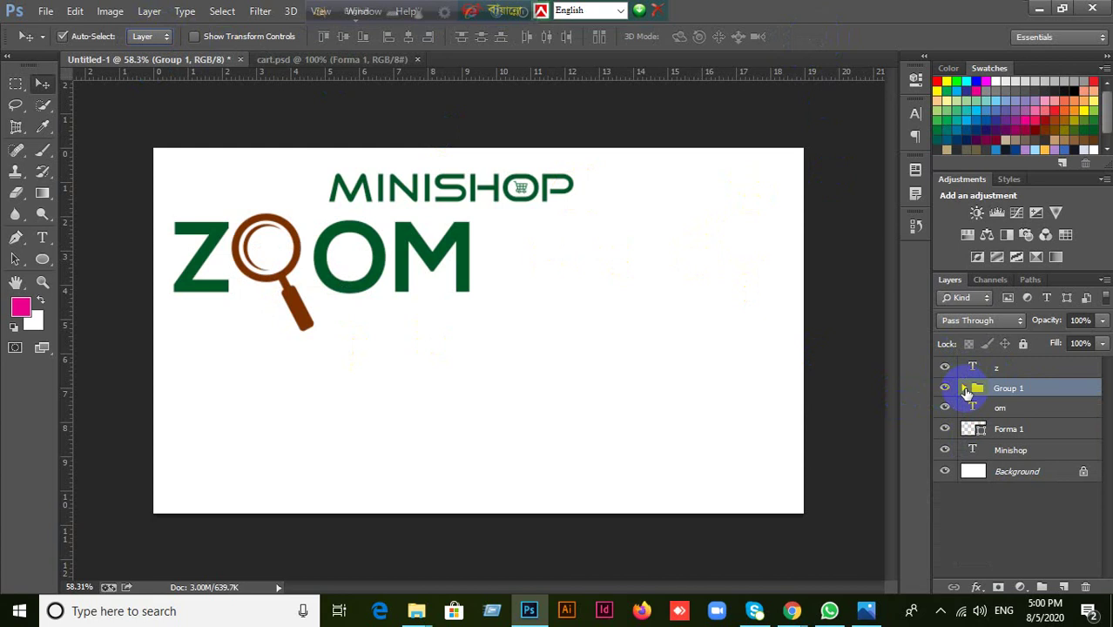
left_click(964, 389)
left_click(945, 408)
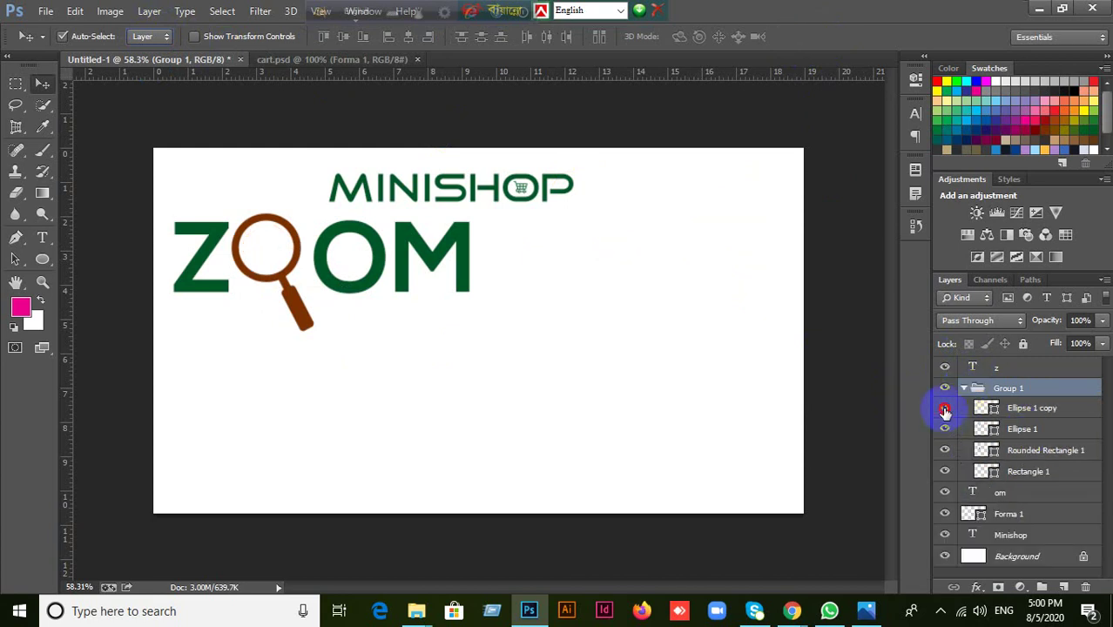
left_click(945, 408)
left_click(944, 429)
left_click(944, 429)
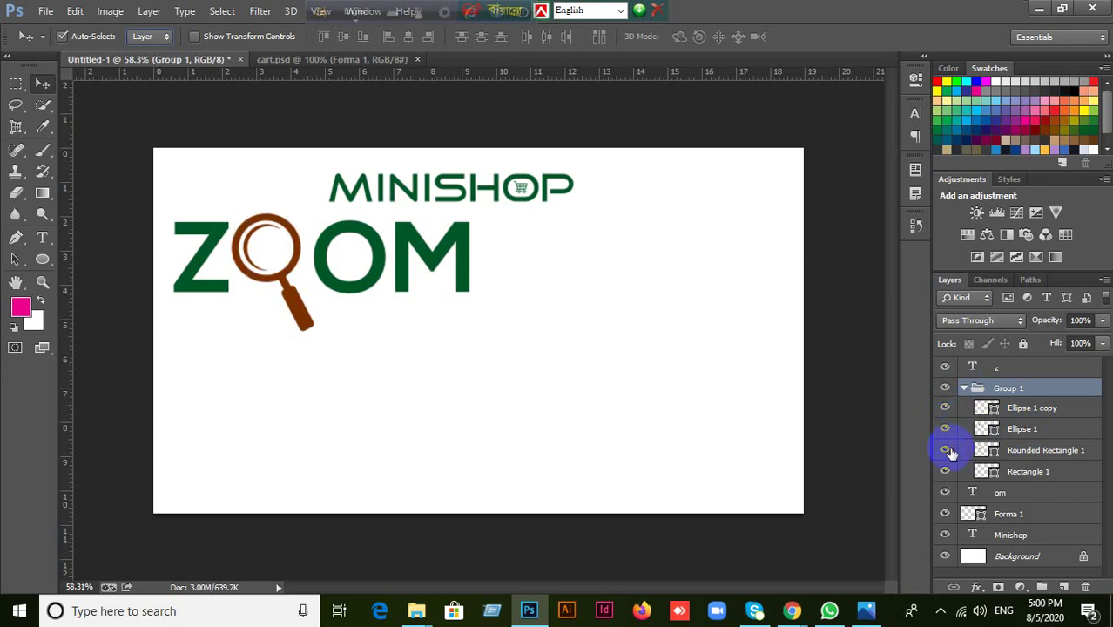
left_click(947, 450)
left_click(947, 450)
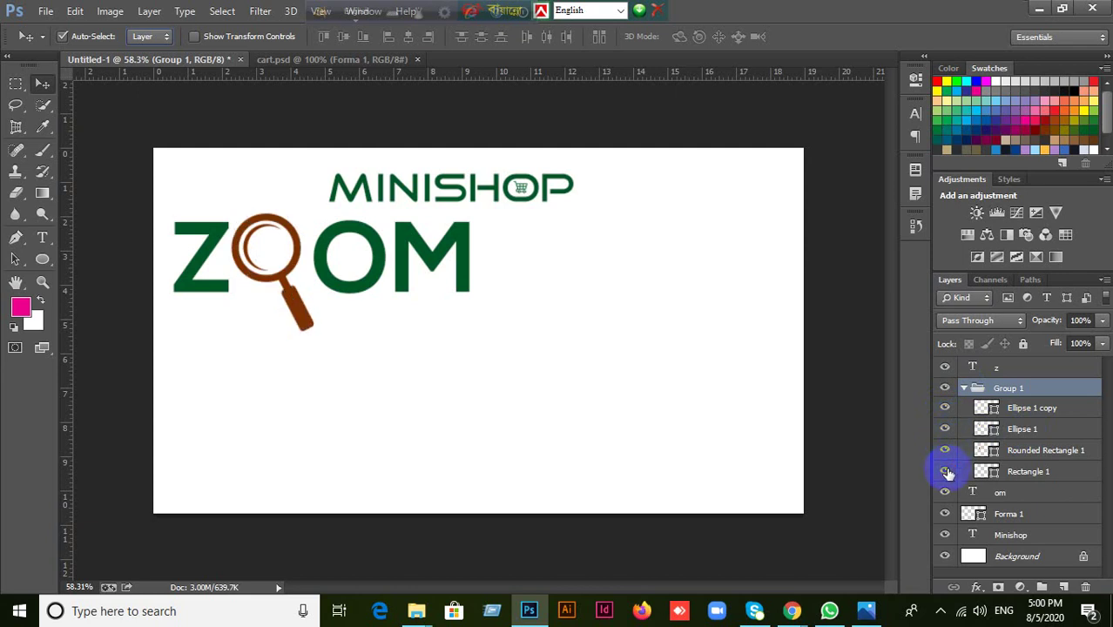
left_click(946, 471)
left_click(947, 471)
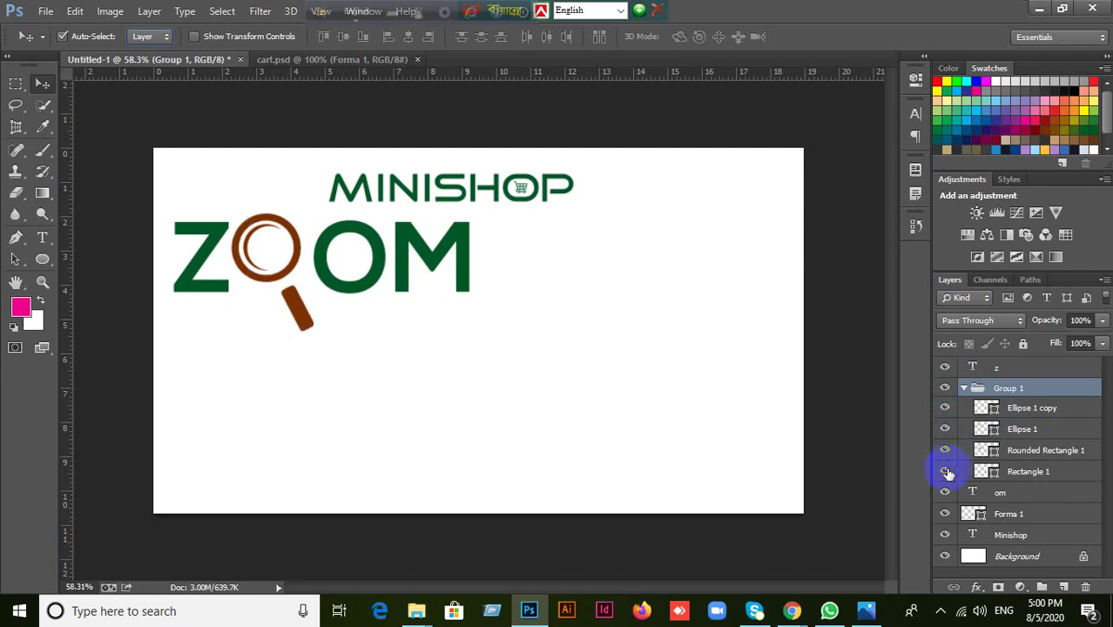
Step: Try merging the four magnifying glass shape layers into one with Merge Shapes, and undo the merge
left_click(1014, 474)
left_click(1028, 407, "shift")
right_click(1024, 422)
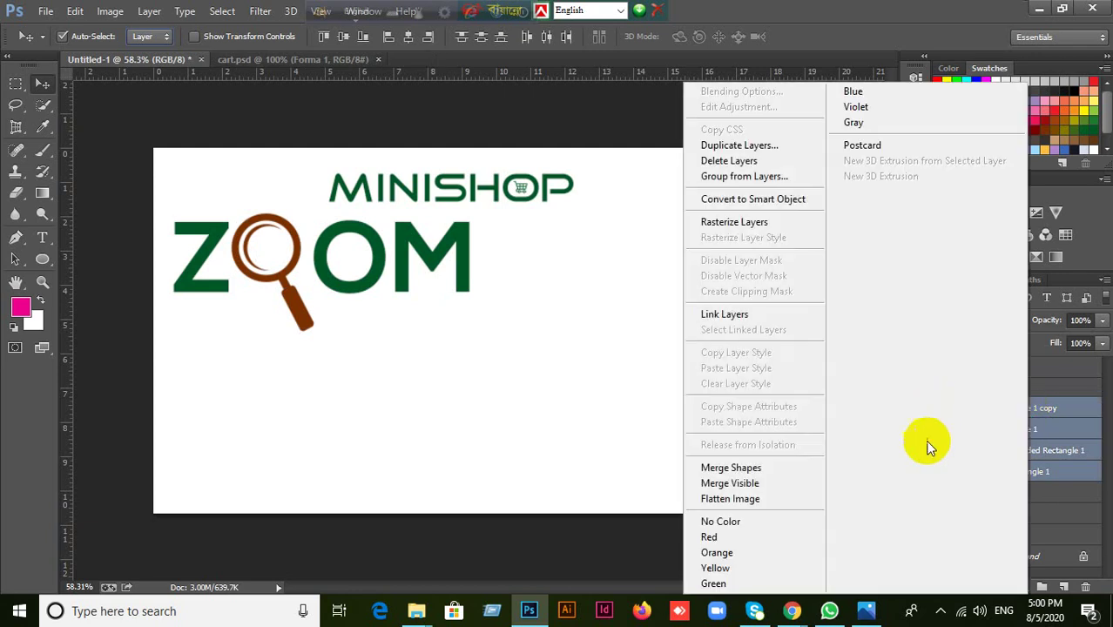
left_click(774, 468)
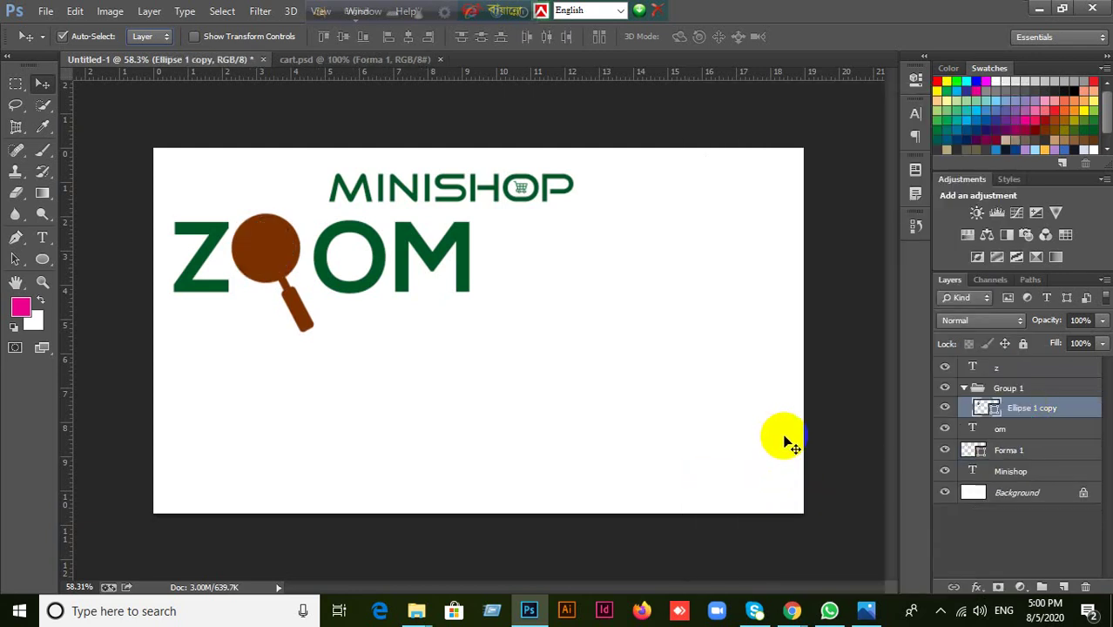
key("ctrl+z")
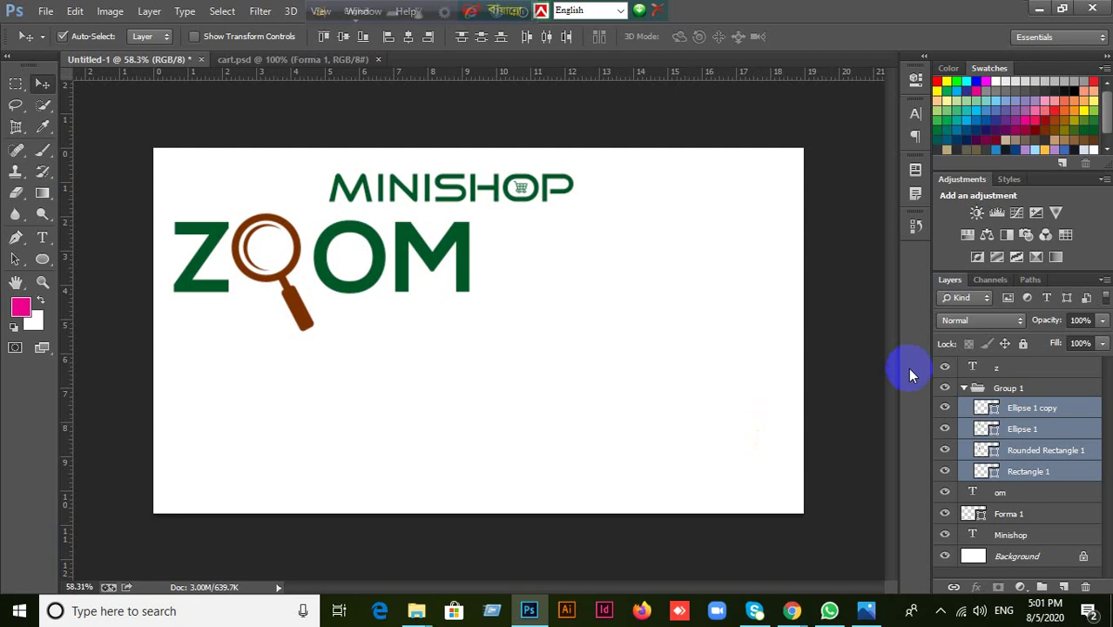
Step: Collapse the magnifying glass group and check it by hiding and showing it once
left_click(1013, 411)
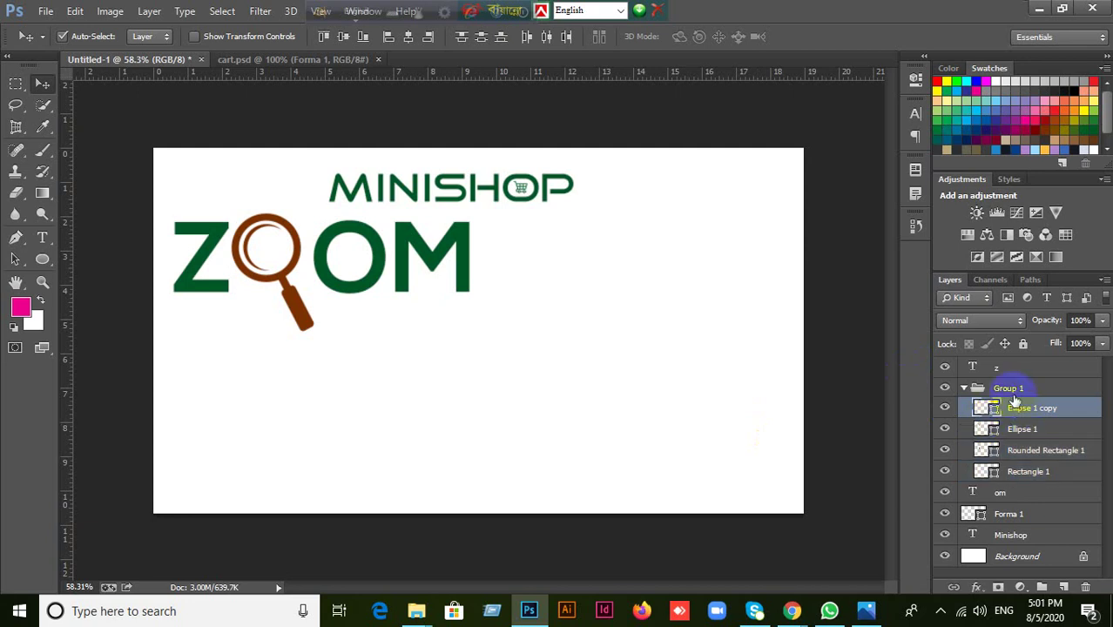
left_click(963, 388)
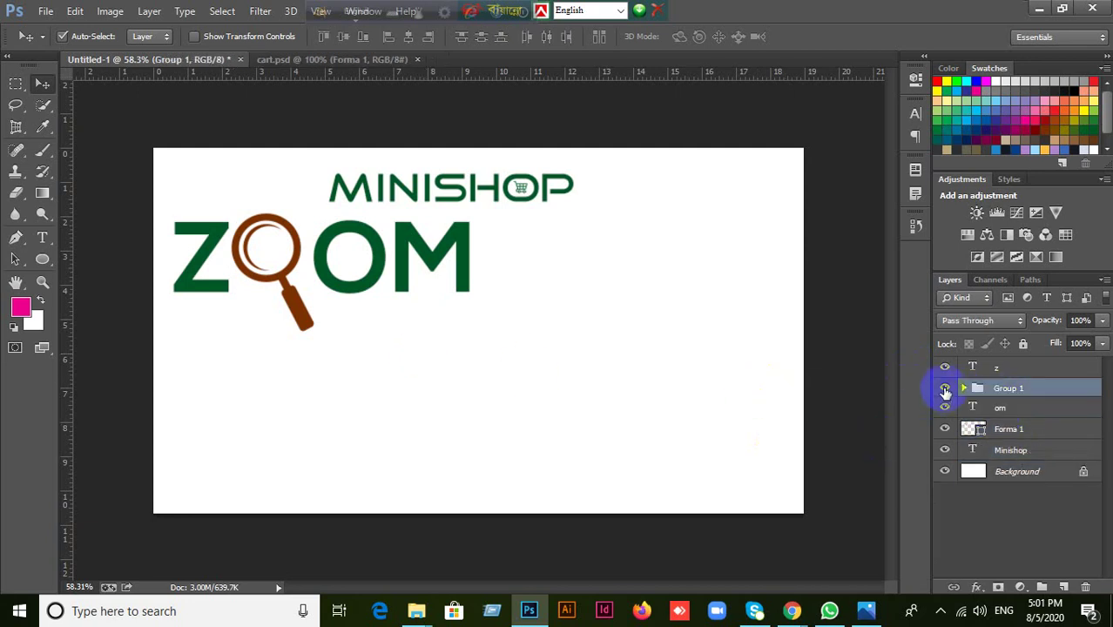
left_click(945, 388)
left_click(945, 387)
Step: Group all layers above the background, from z to Minishop, and check the group's extent with Free Transform
left_click(1021, 370)
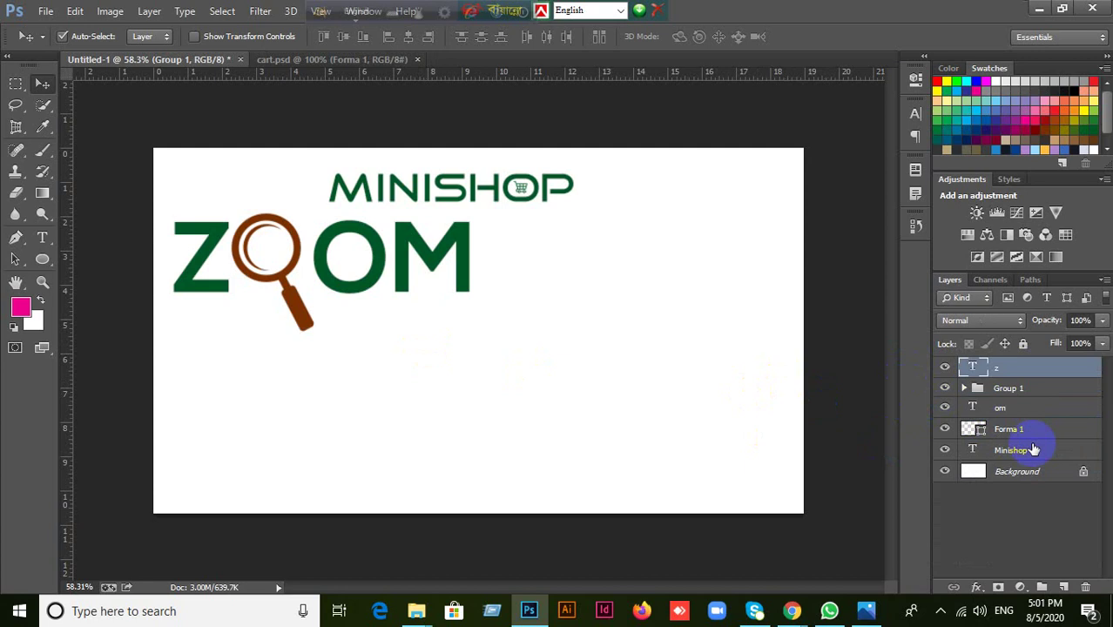
left_click(1029, 453, "shift")
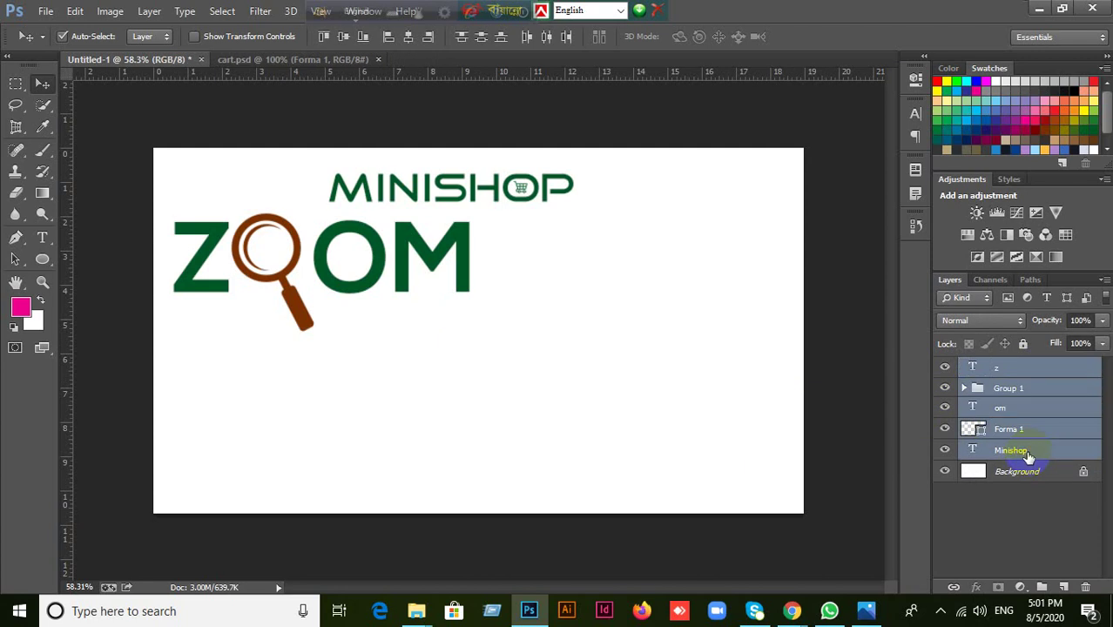
key("ctrl+g")
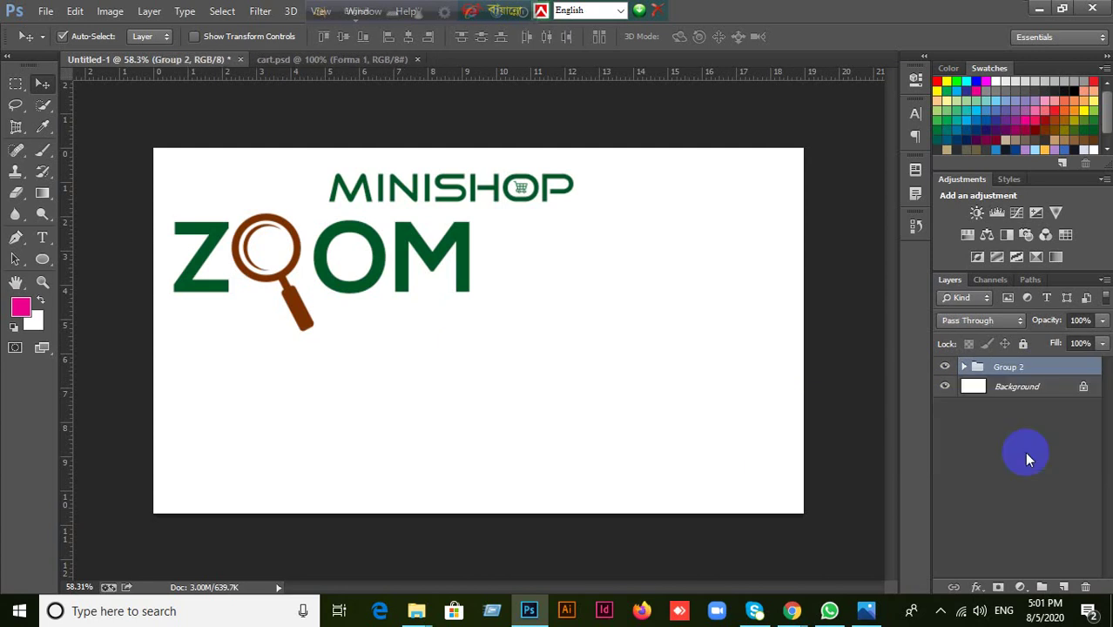
key("ctrl+t")
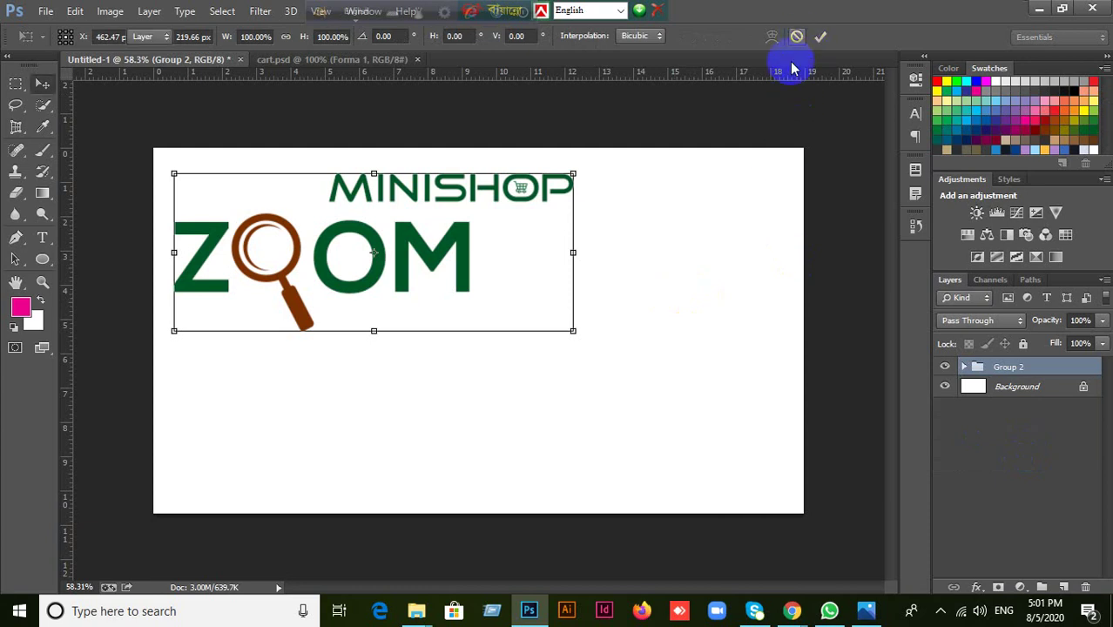
key("Return")
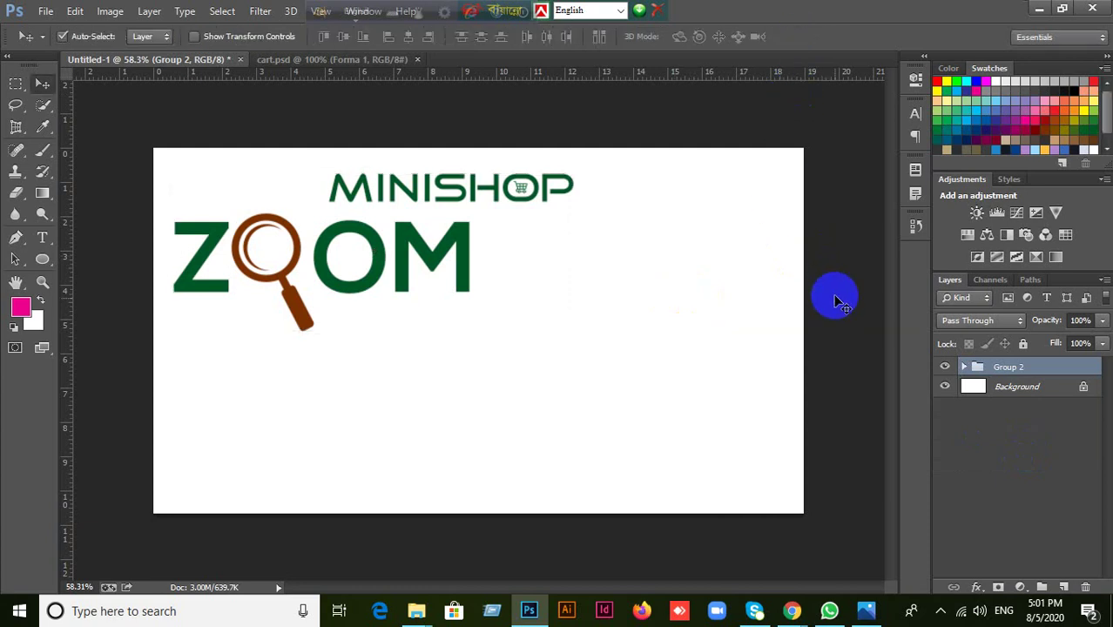
Step: Move the Forma 1 and Minishop layers out of the new group to the top of the layer stack, and collapse the group
left_click(963, 368)
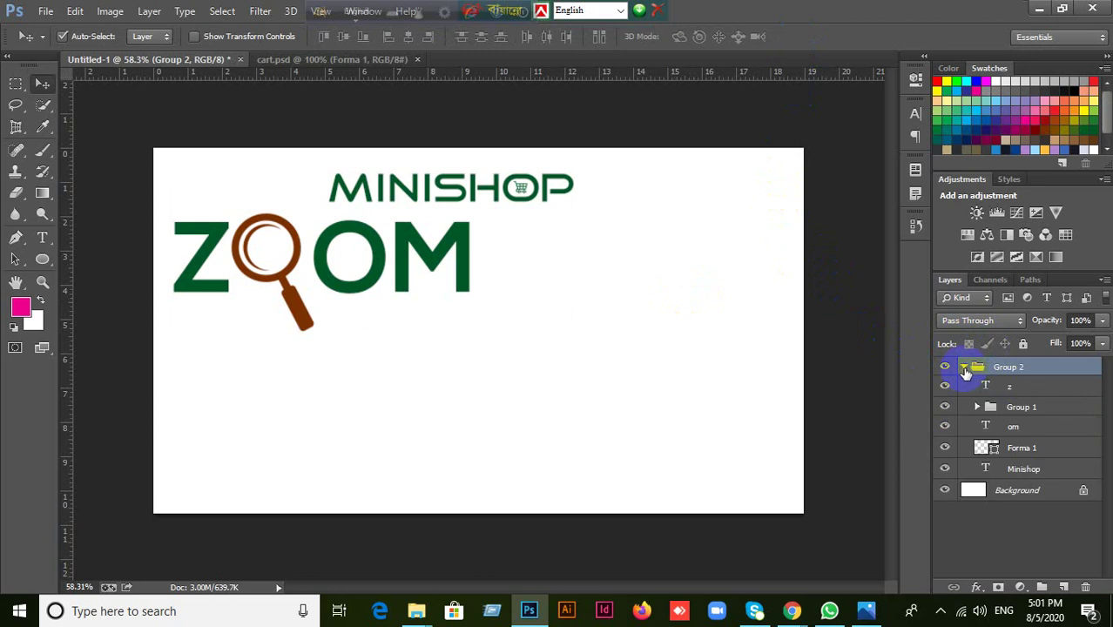
left_click(1023, 468)
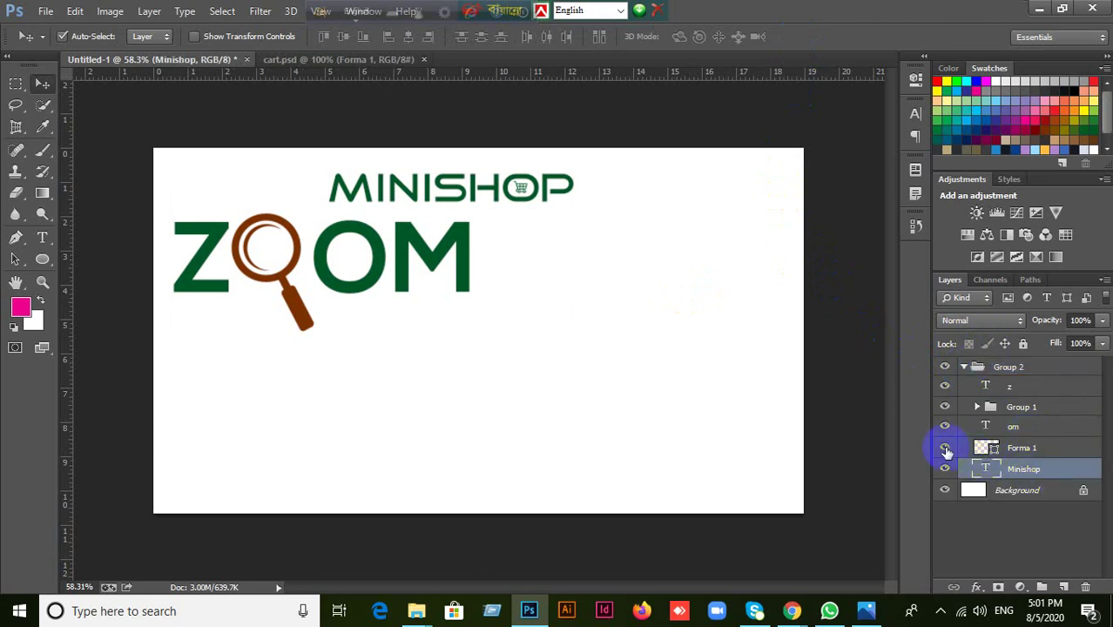
left_click(1027, 449, "shift")
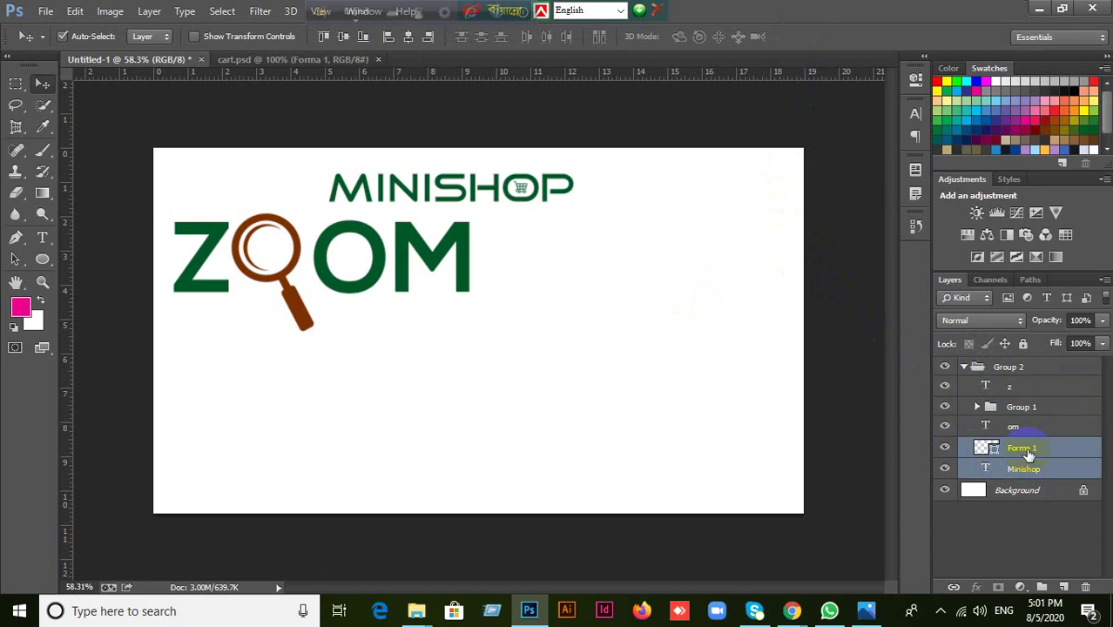
key("ctrl+shift+bracketright")
key("ctrl+shift+bracketright")
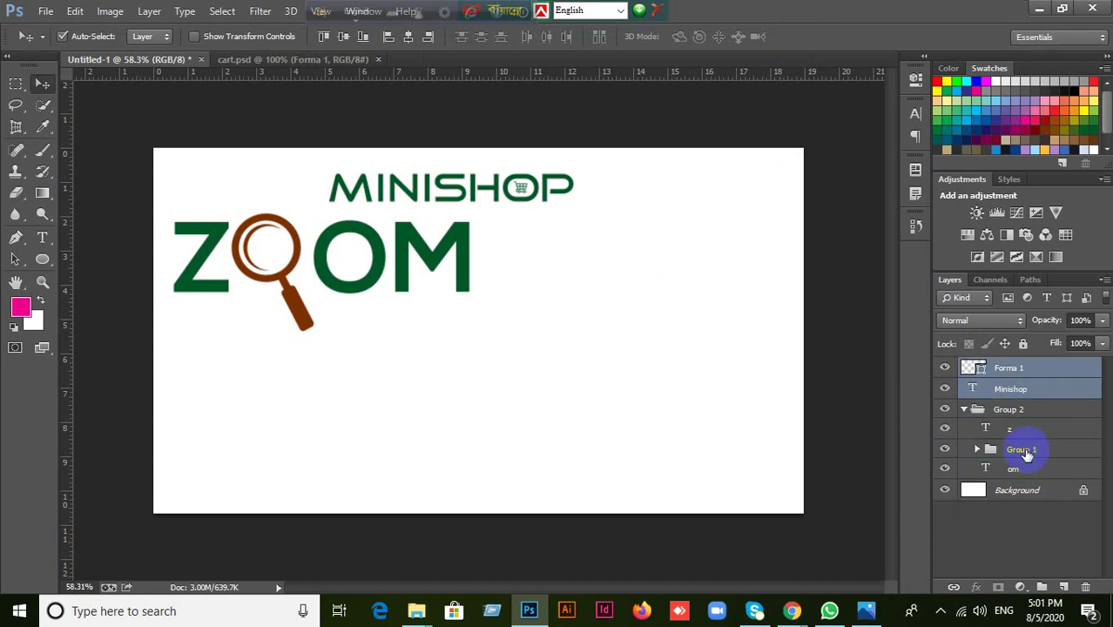
left_click(1027, 451)
left_click(964, 411)
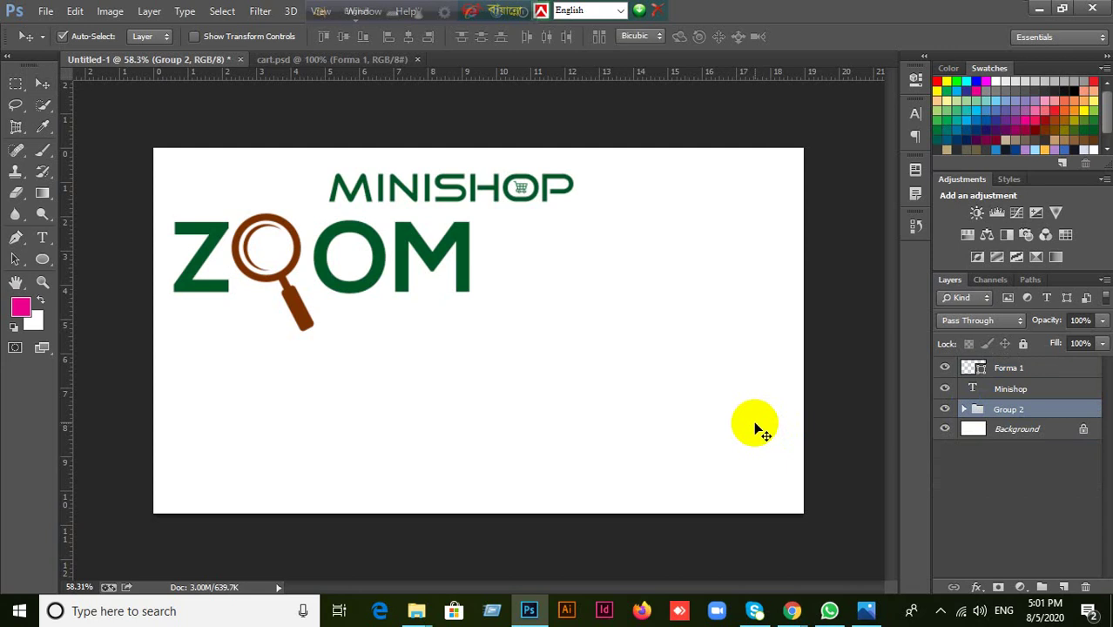
Step: Scale the ZOOM logo group down slightly and proportionally around its center
key("ctrl+t")
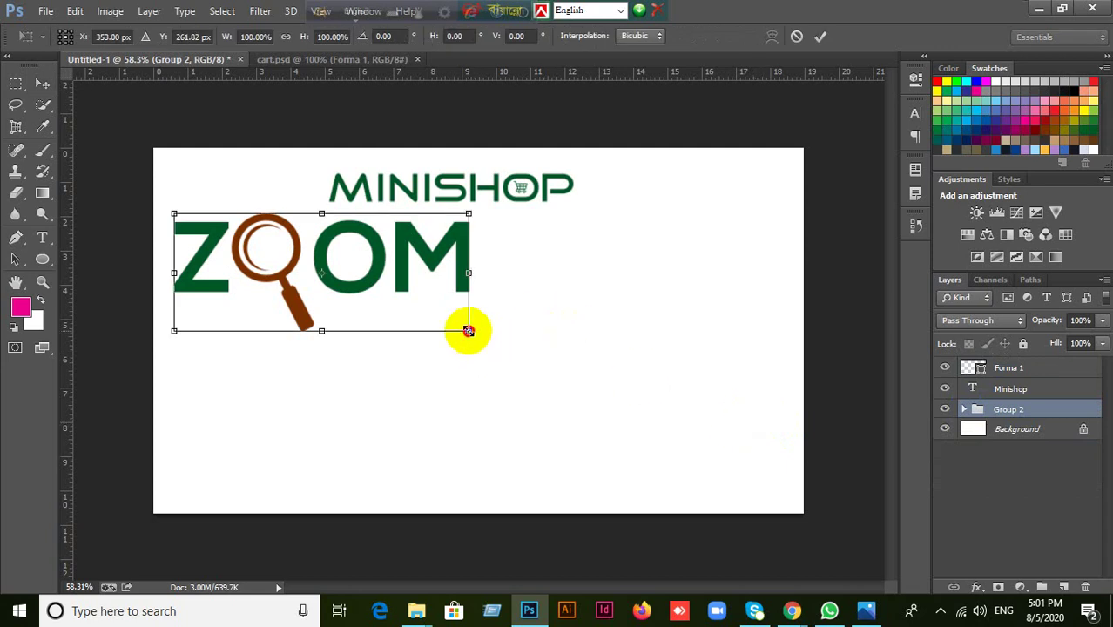
mouse_move(467, 330)
left_mouse_down()
mouse_move(413, 307)
mouse_move(456, 326)
left_mouse_up()
left_click(820, 36)
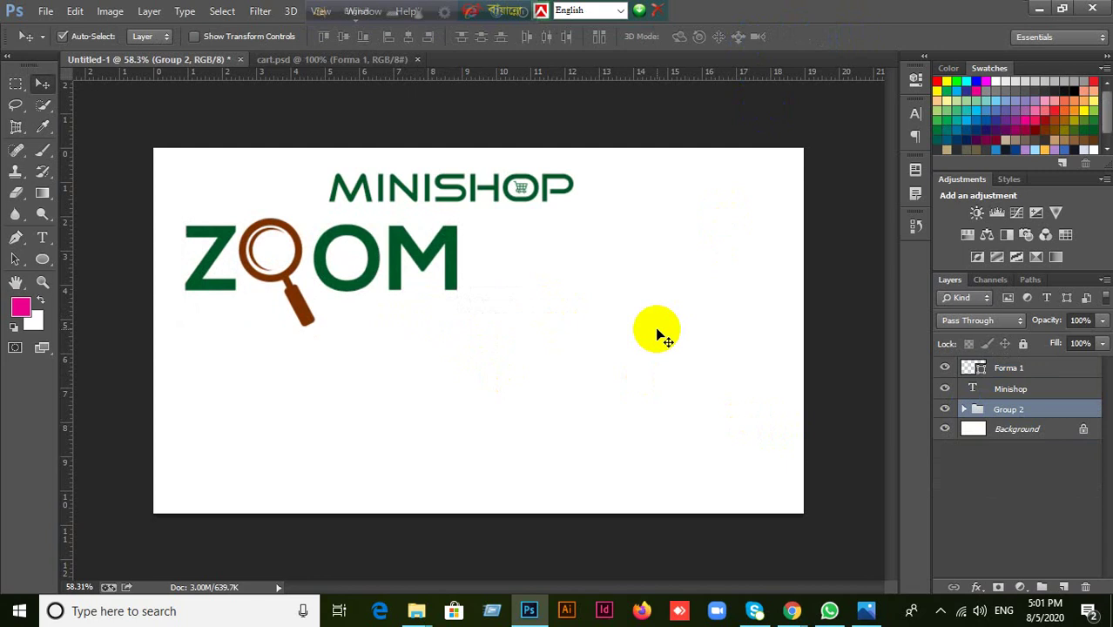
Step: Minimize the open windows to reach the desktop
left_click(1038, 8)
left_click(1014, 15)
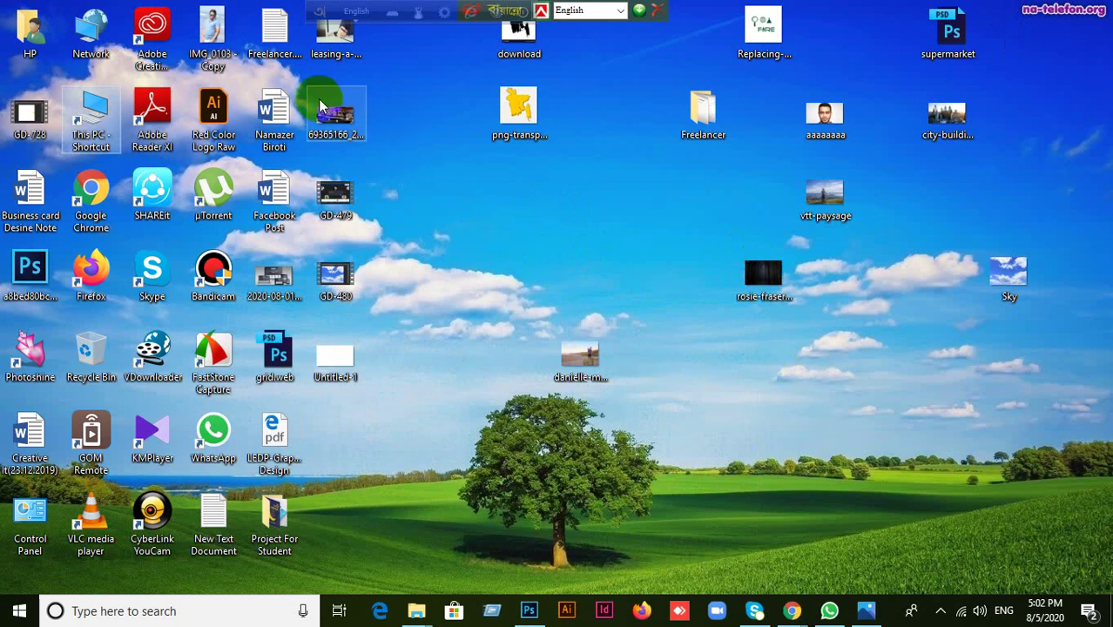
left_click(276, 140)
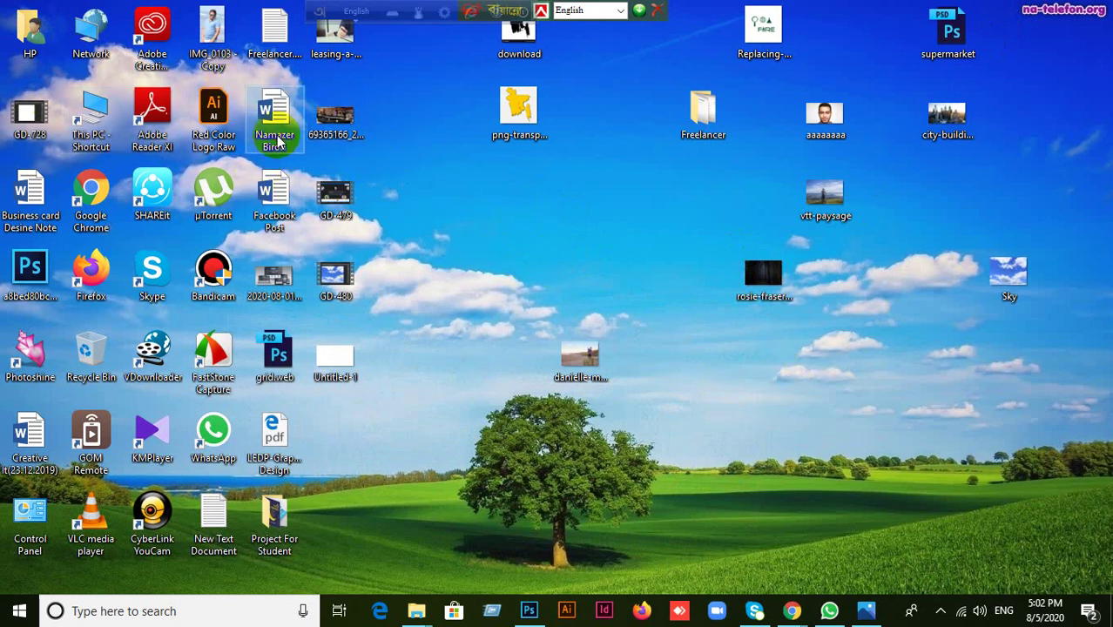
Step: Display the Namazer Biroti document from the desktop in a maximized Word window, and minimize it
double_click(276, 138)
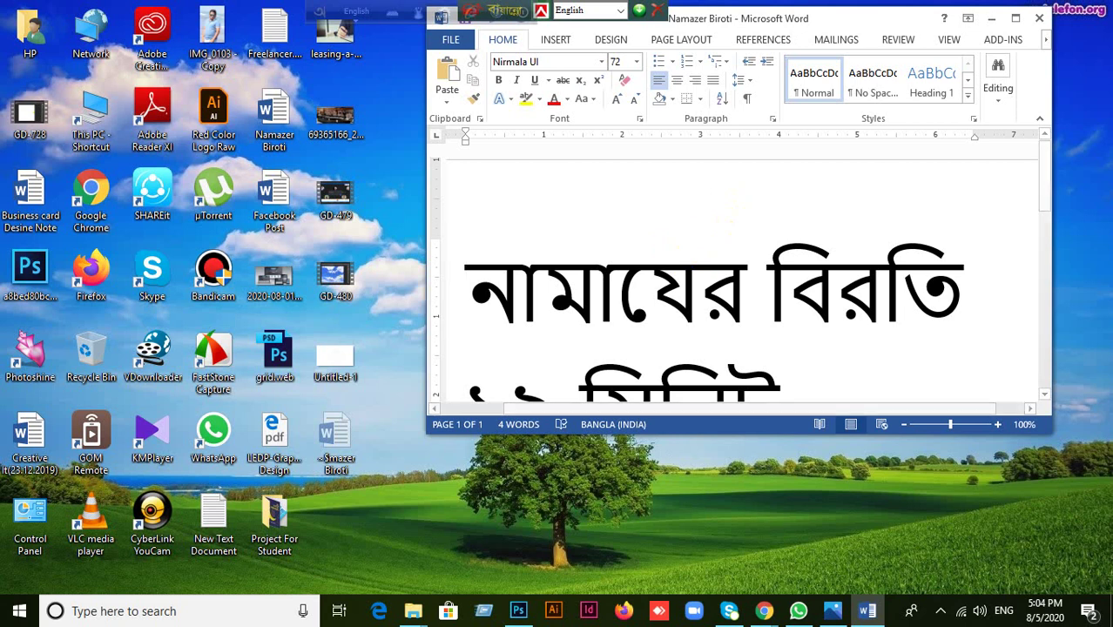
left_click(1014, 18)
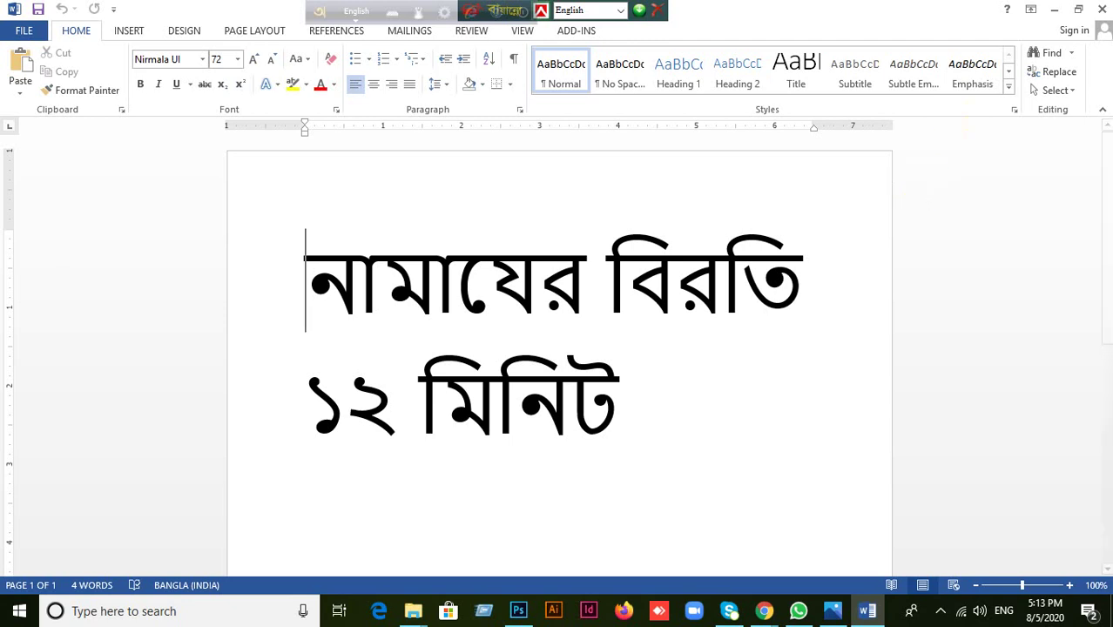
left_click(1054, 10)
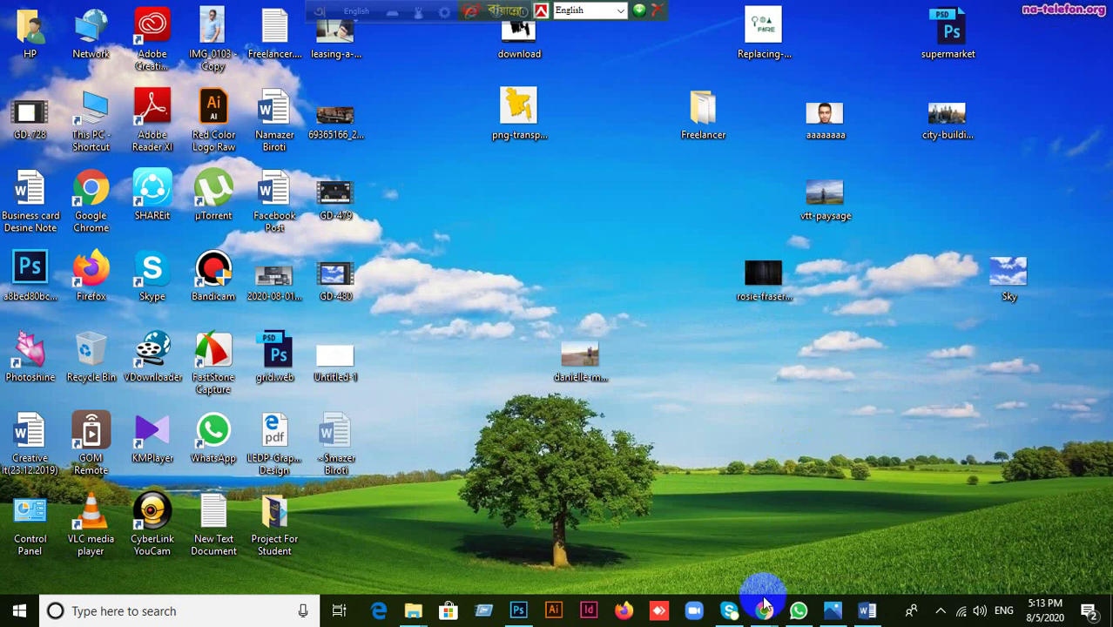
Step: Switch to the Google Meet call in Chrome and look through the full participant list
mouse_move(763, 609)
left_click(712, 574)
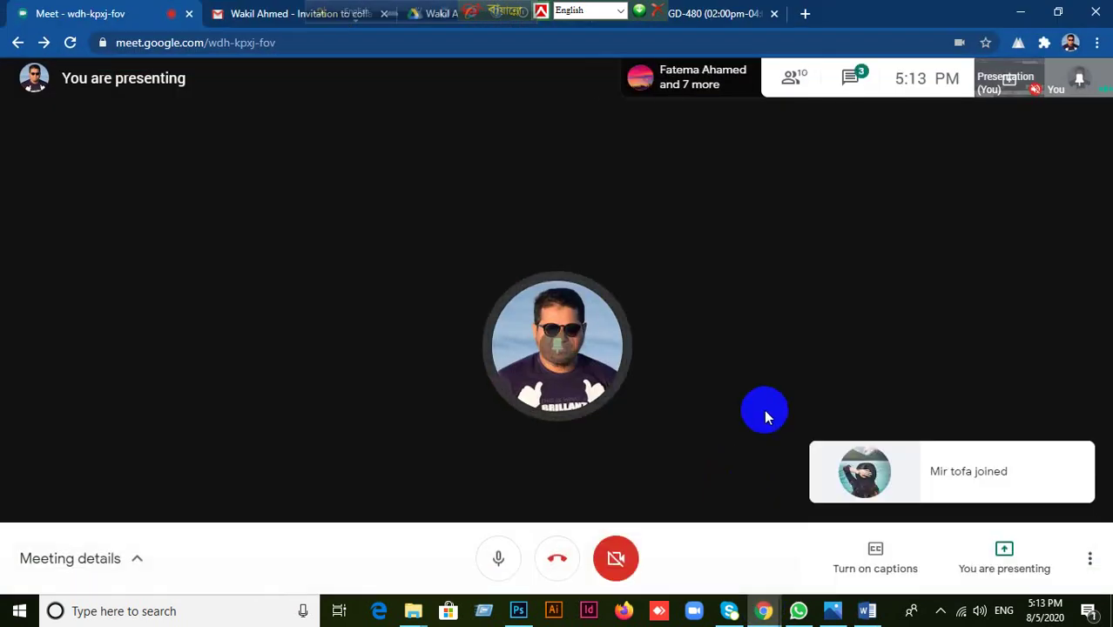
left_click(793, 80)
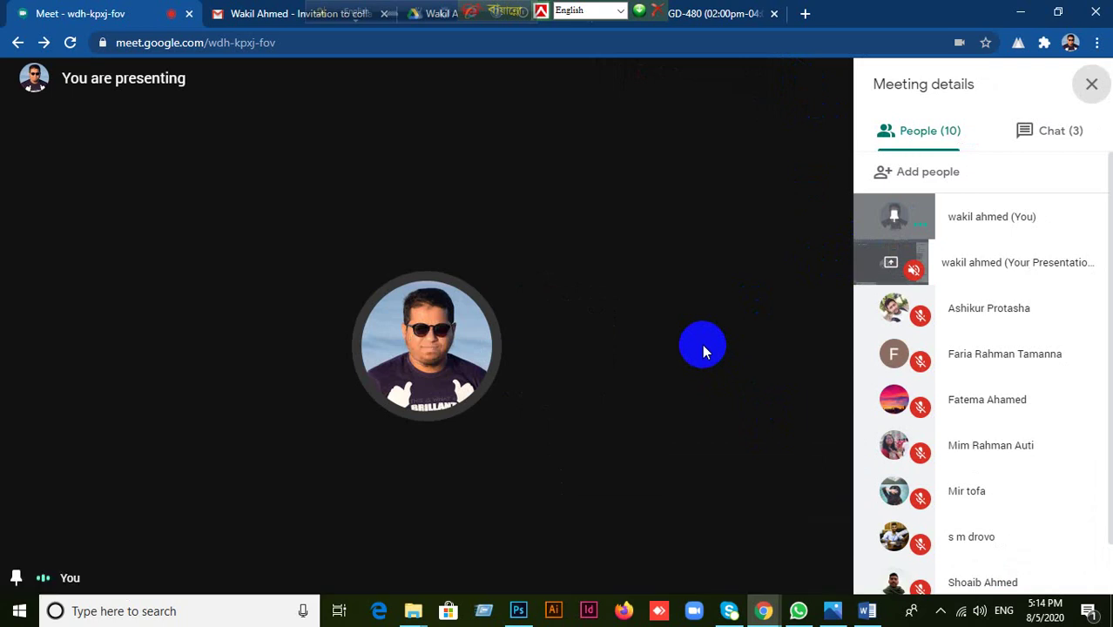
scroll(997, 419, "down", 1)
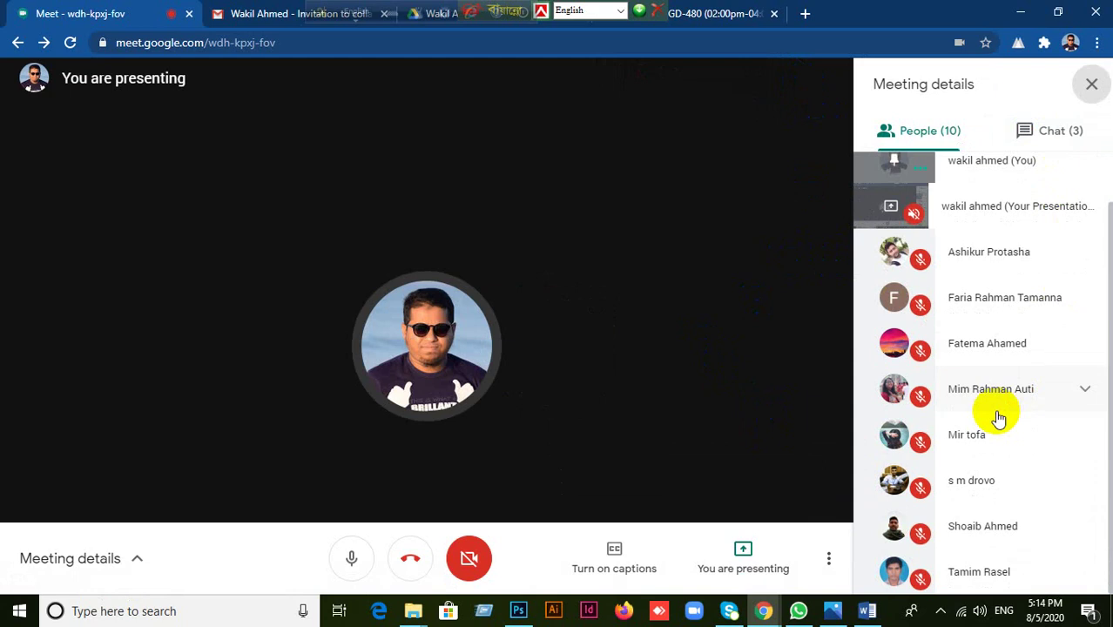
scroll(998, 419, "up", 1)
scroll(997, 416, "down", 1)
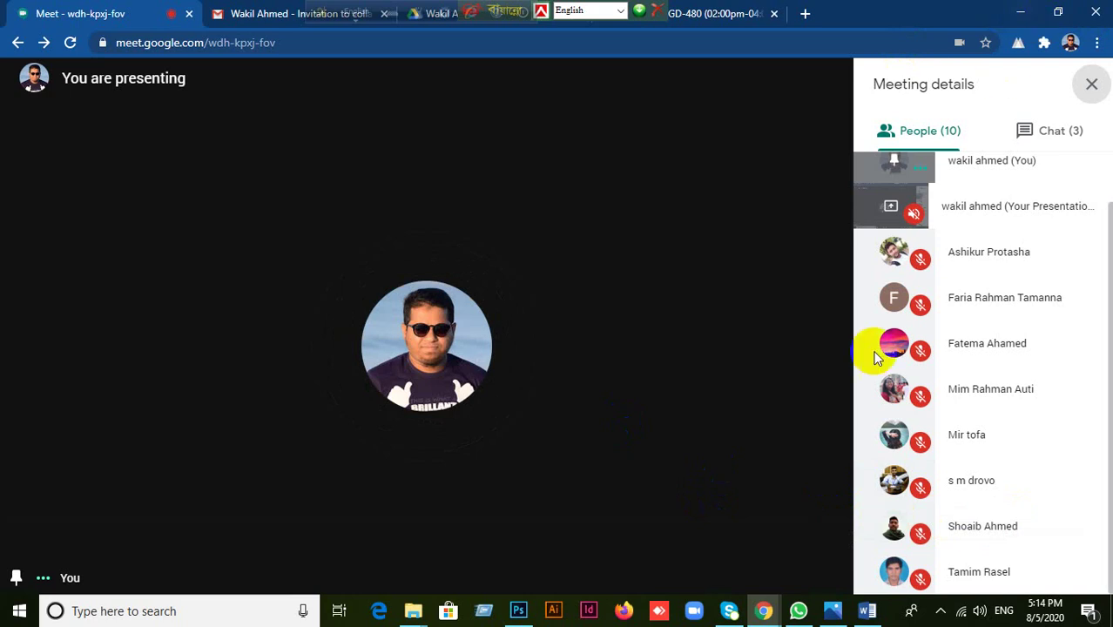
left_click(1090, 96)
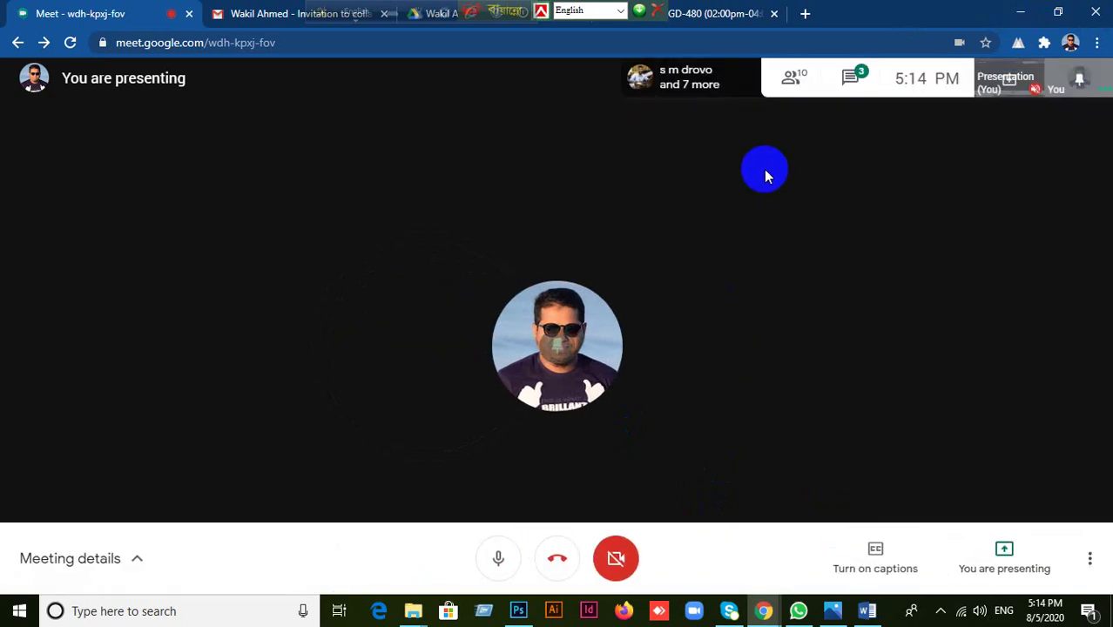
Step: Read the latest meeting chat messages and check the participant list again
left_click(851, 78)
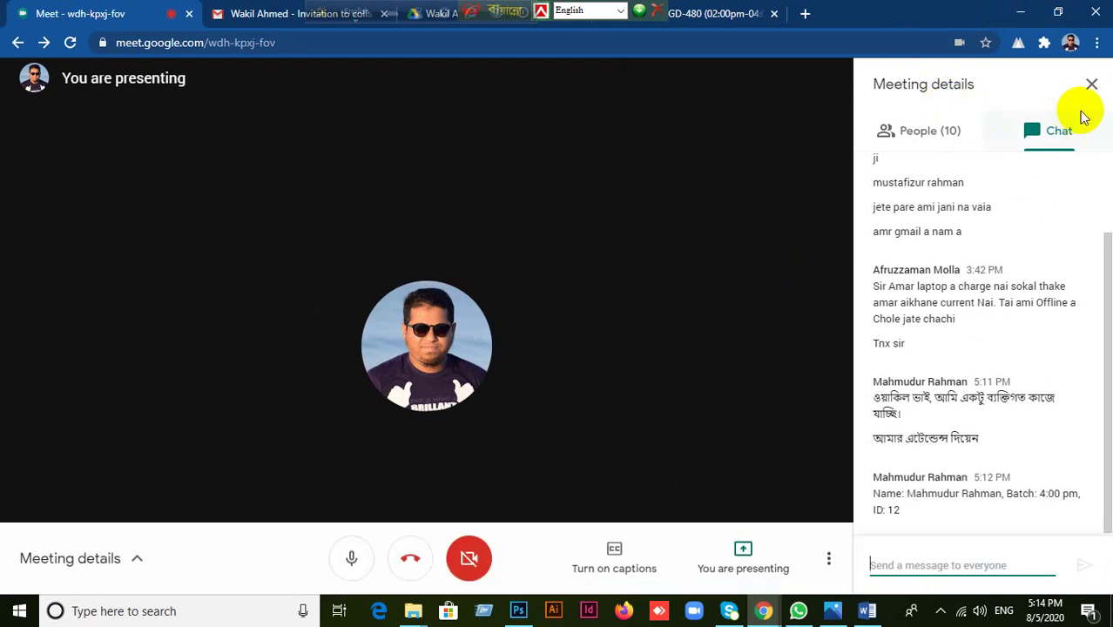
left_click(1091, 84)
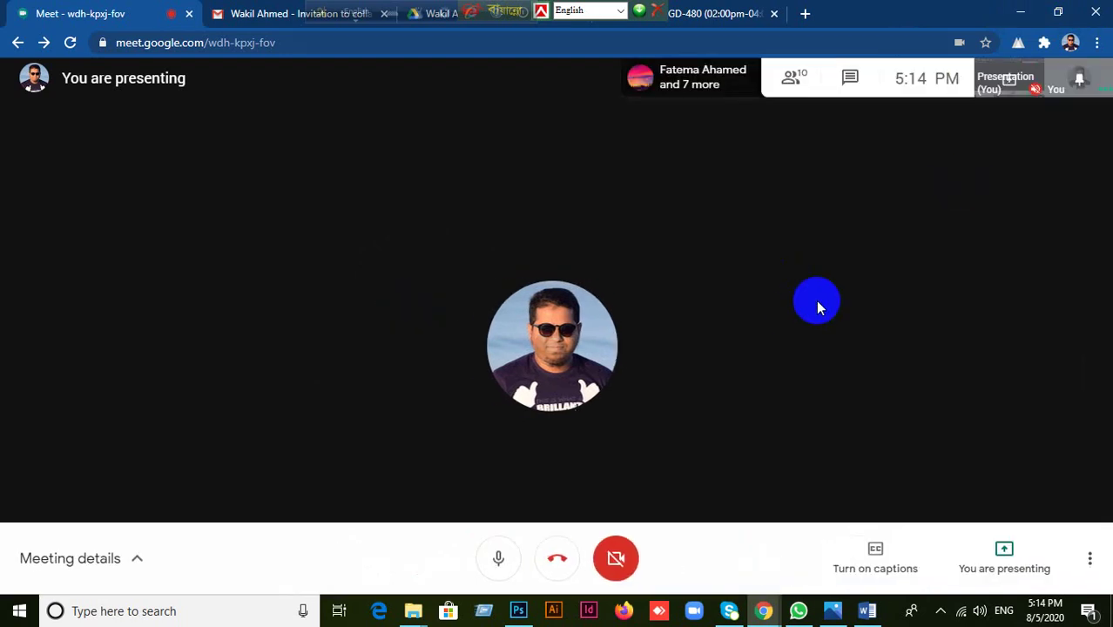
left_click(790, 81)
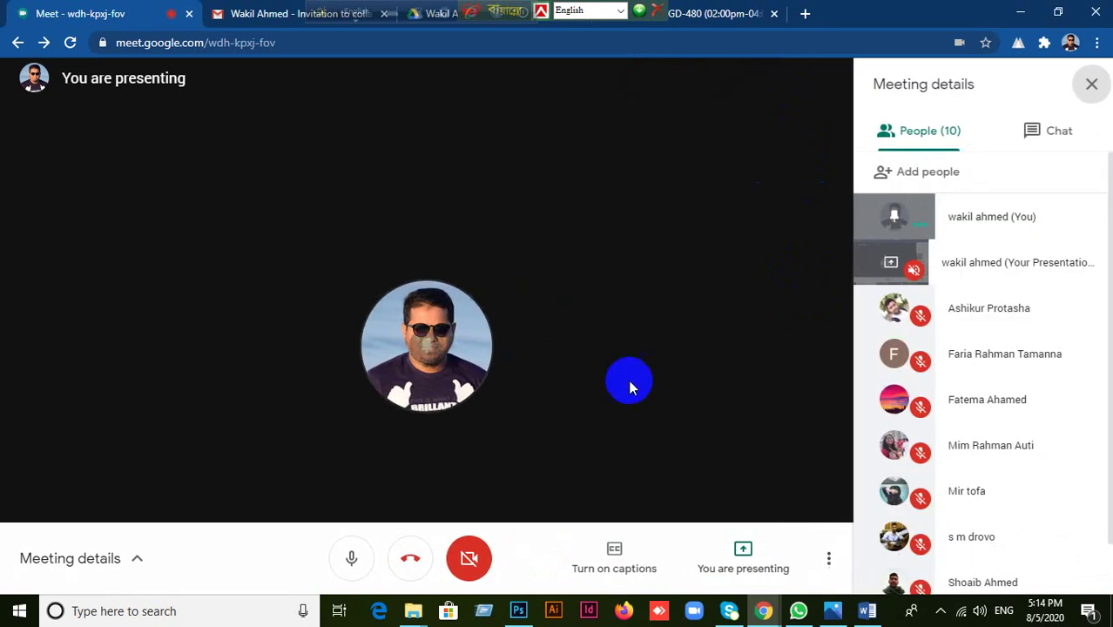
scroll(1002, 501, "down", 1)
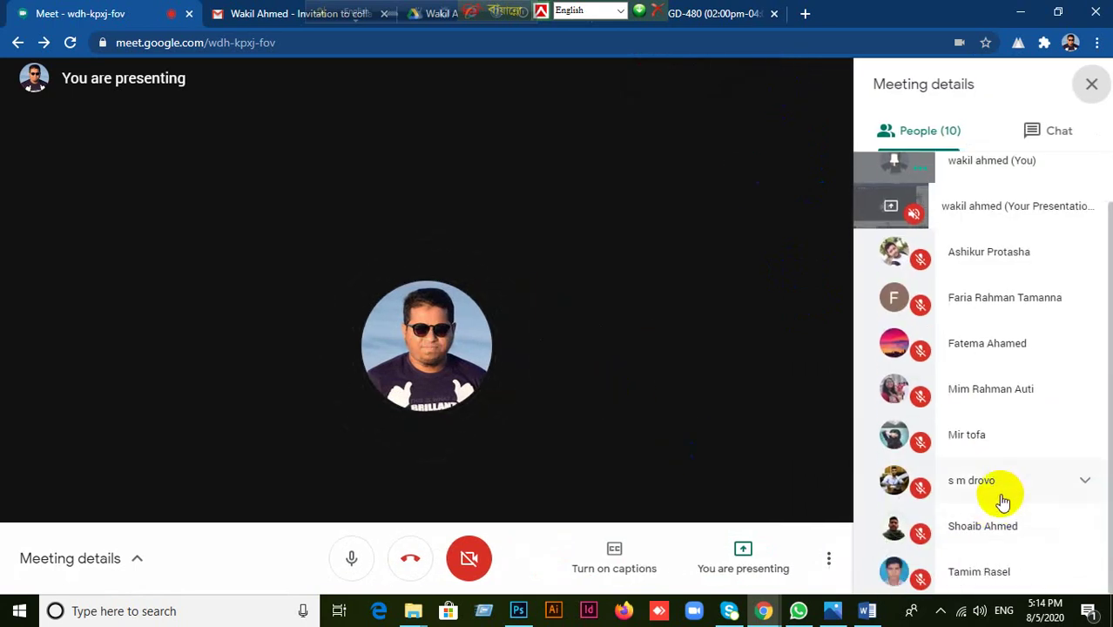
scroll(1002, 502, "up", 1)
scroll(992, 488, "down", 1)
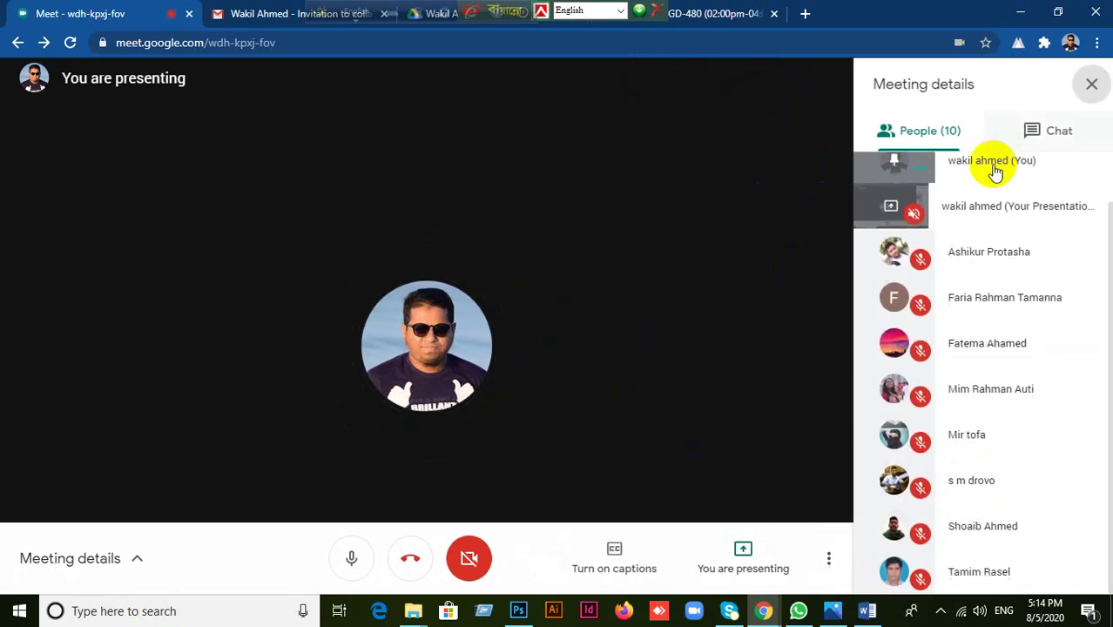
left_click(1091, 84)
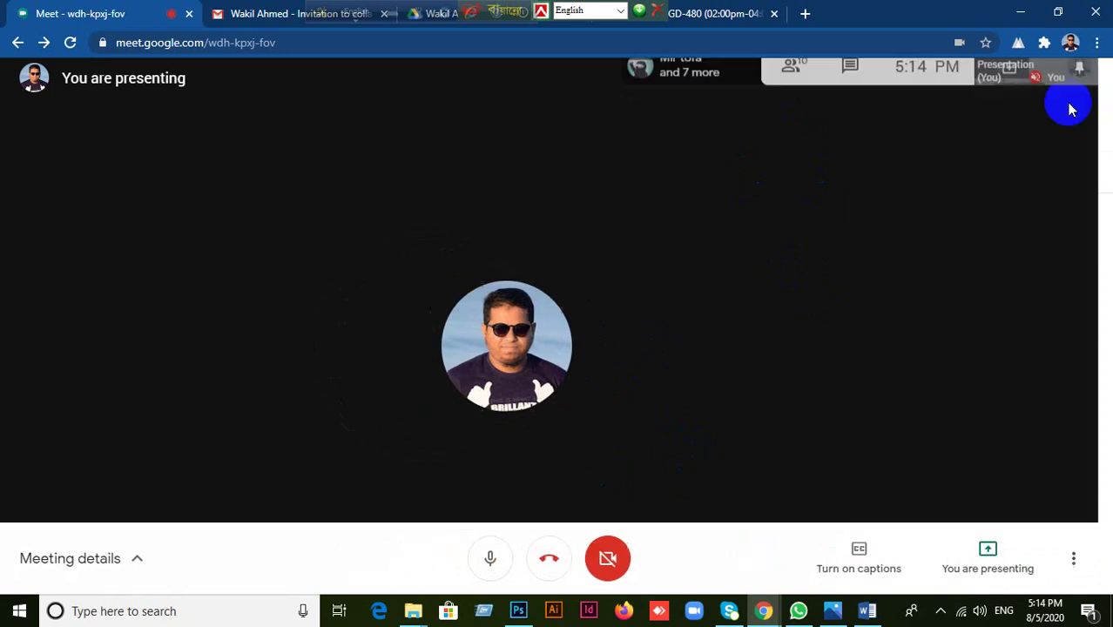
Step: Switch to Photoshop, inspect the ZOOM logo's magnifying glass up close, and reselect and collapse Group 2
left_click(518, 610)
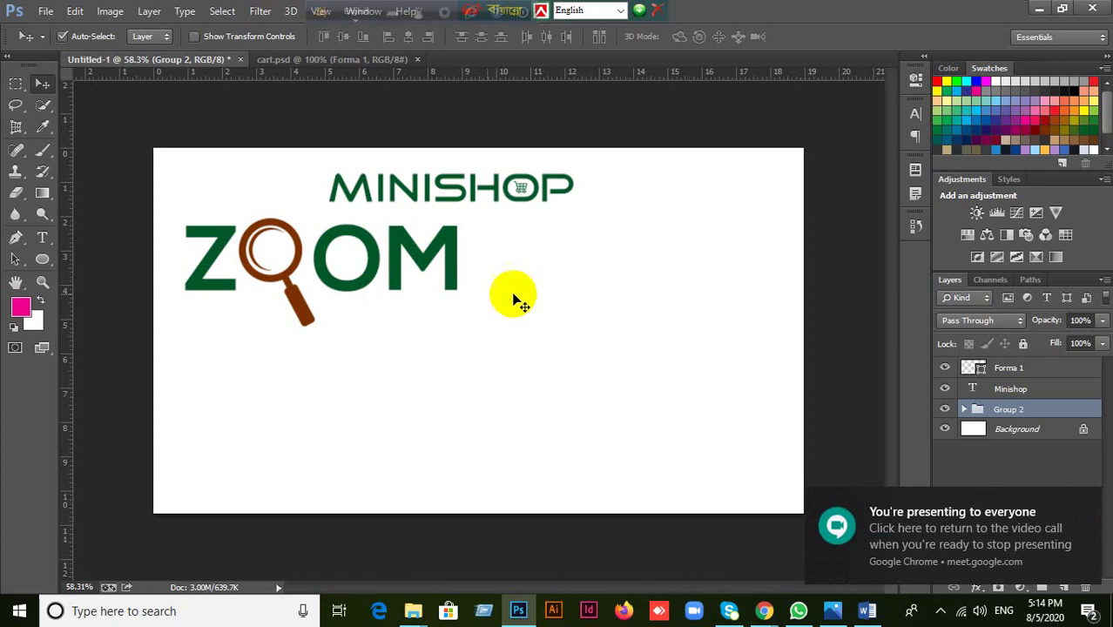
scroll(266, 255, "up", 3)
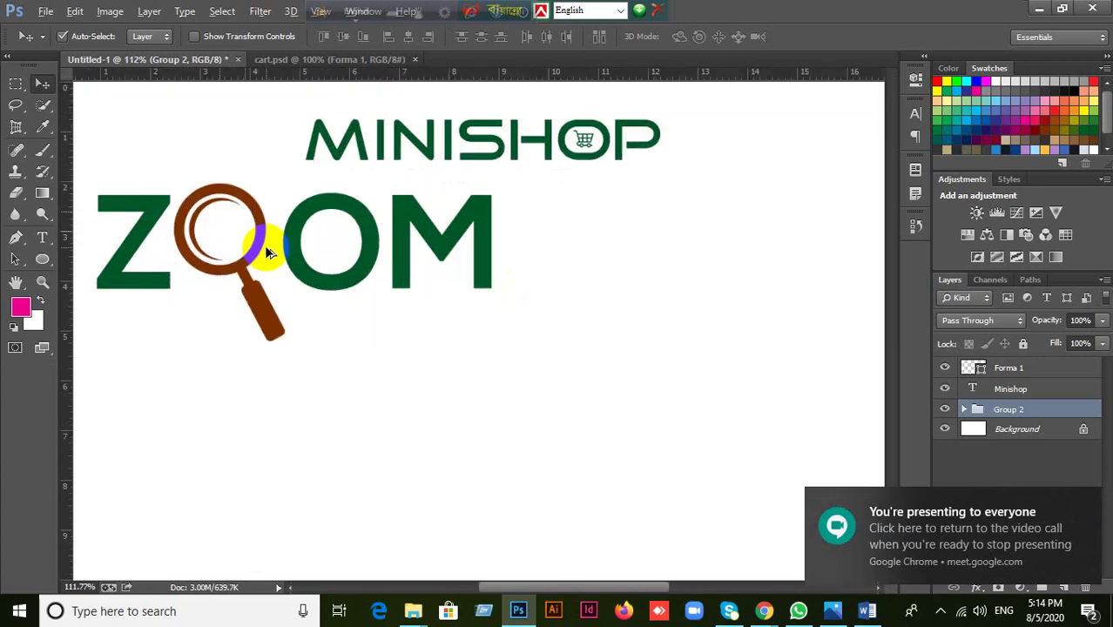
left_click_drag(179, 231, 175, 228)
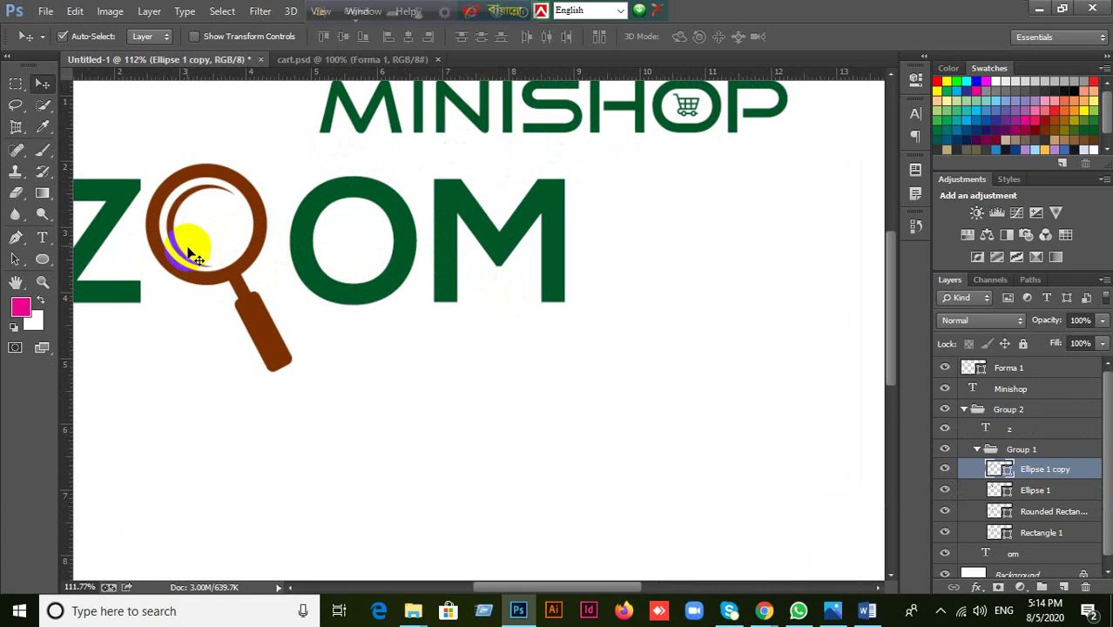
scroll(360, 330, "down", 3)
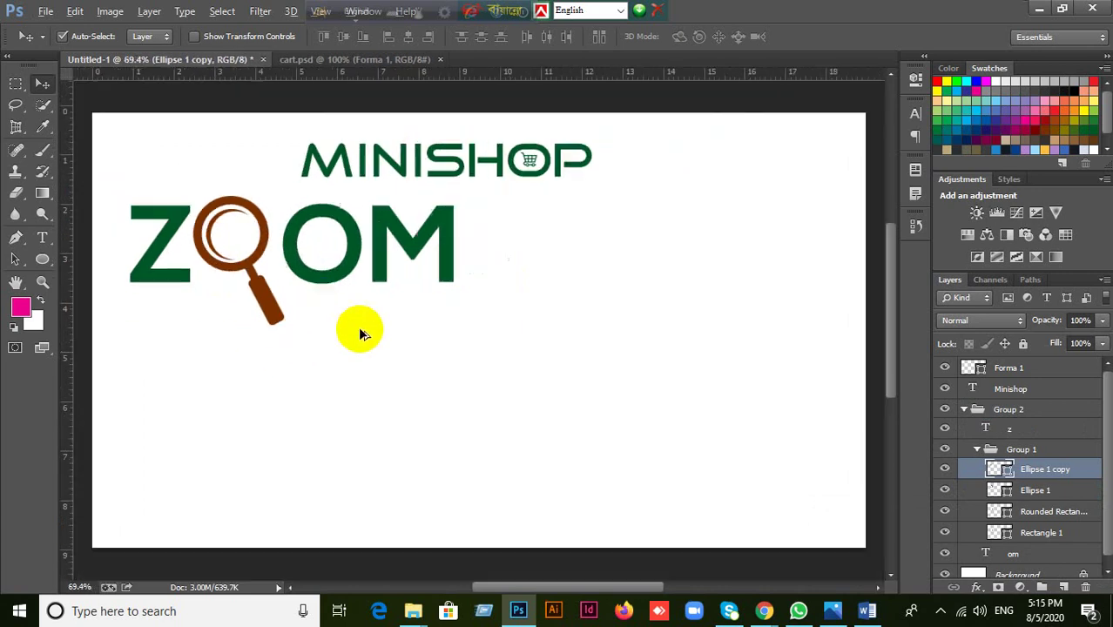
scroll(449, 384, "down", 1)
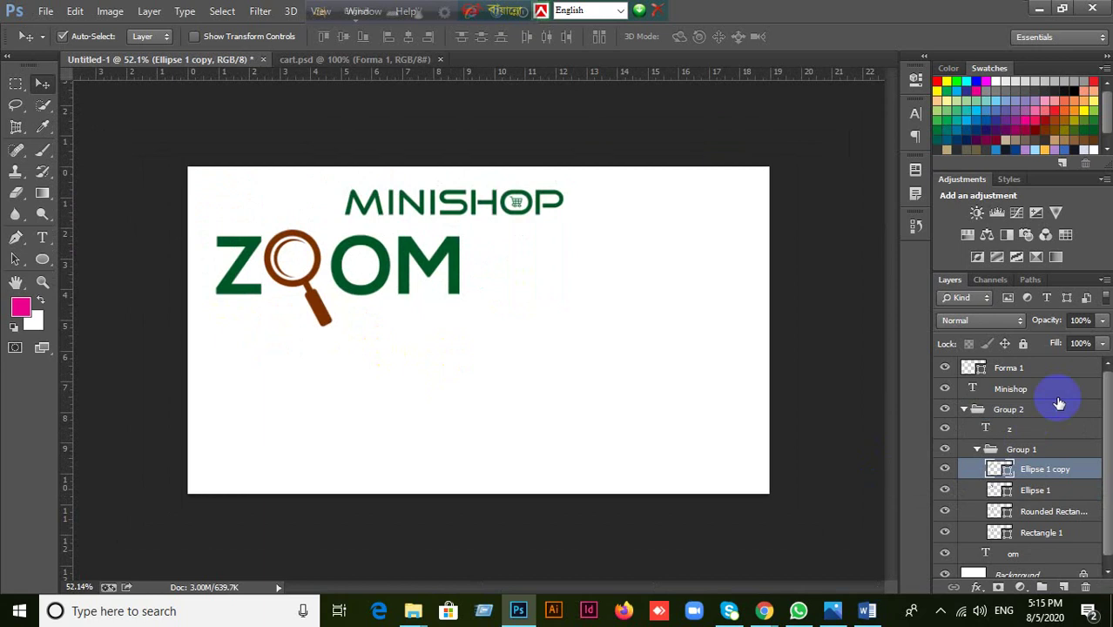
left_click(993, 411)
left_click(964, 410)
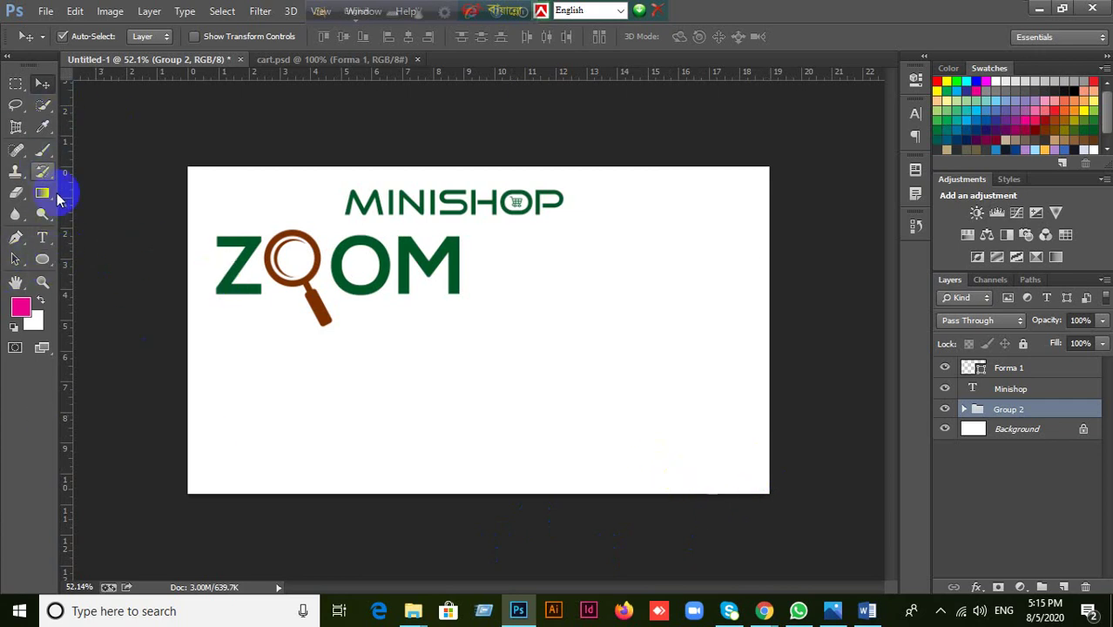
left_click(48, 259)
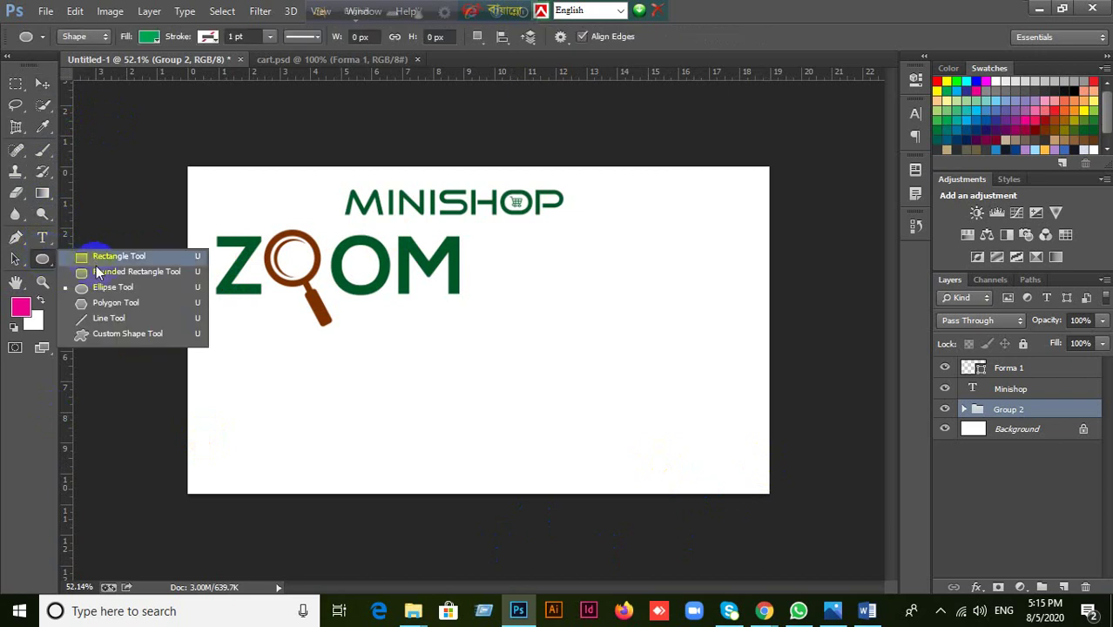
left_click(91, 289)
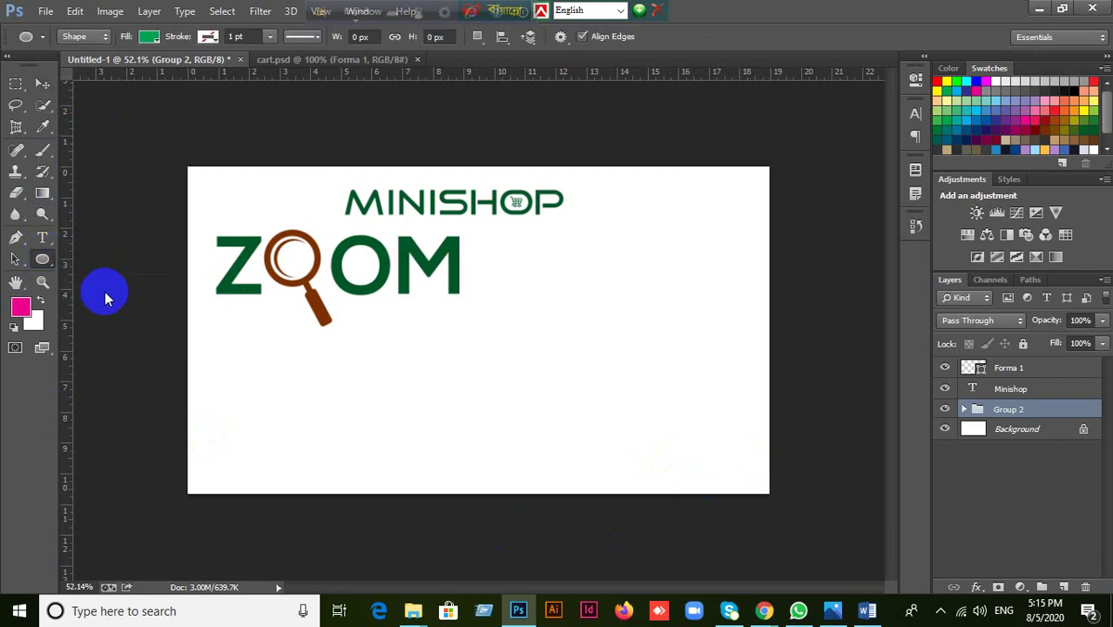
left_click(42, 84)
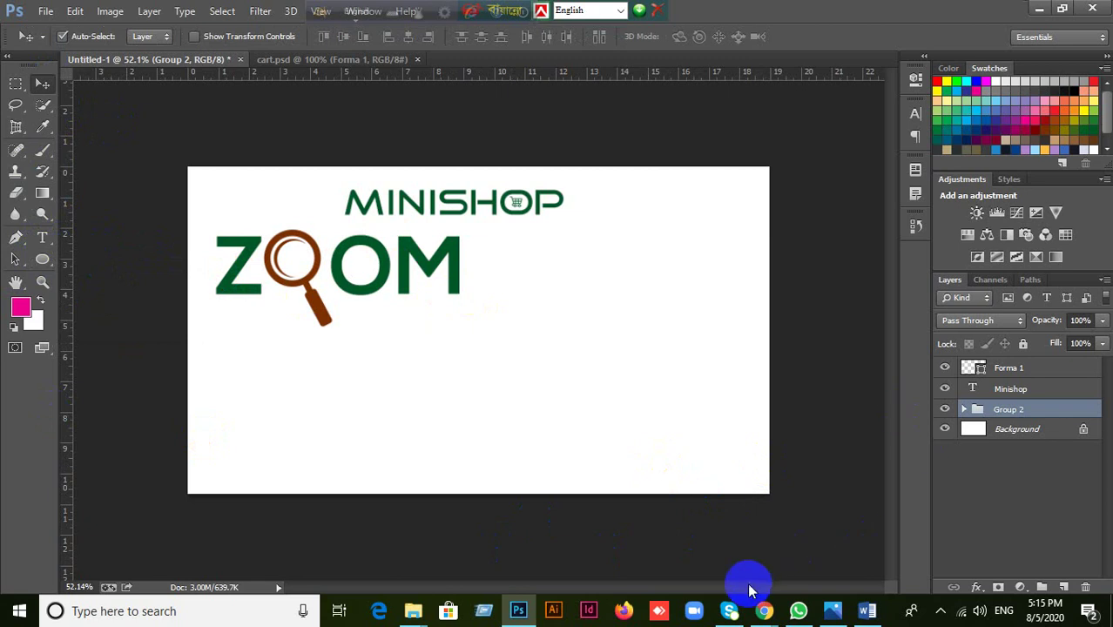
Step: Minimize the Photoshop and Chrome windows to return to the desktop
left_click(1038, 7)
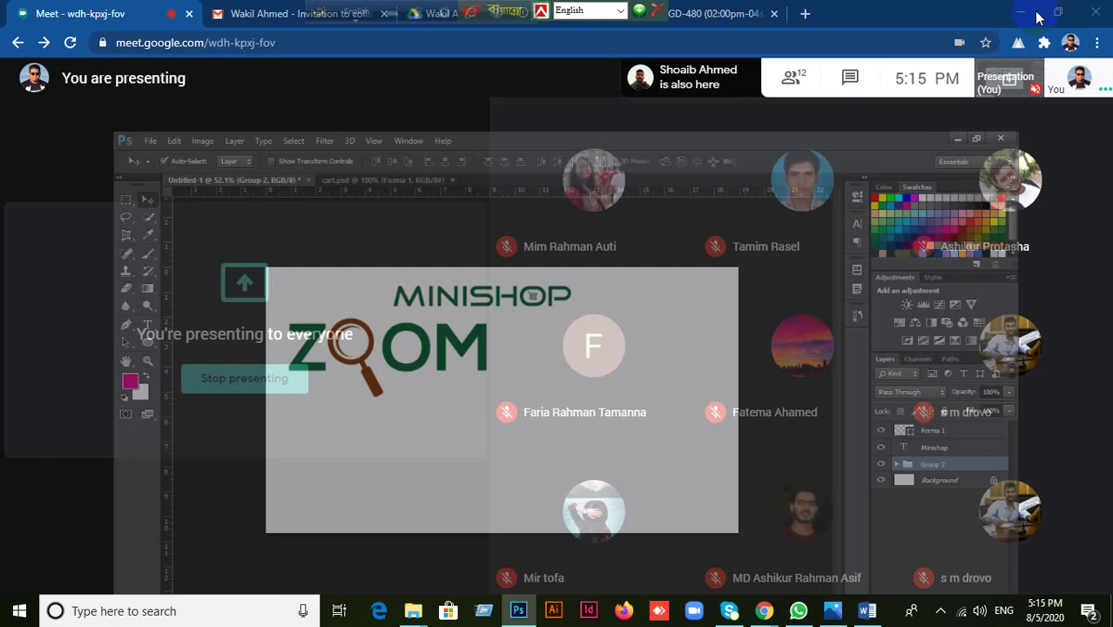
left_click(1020, 14)
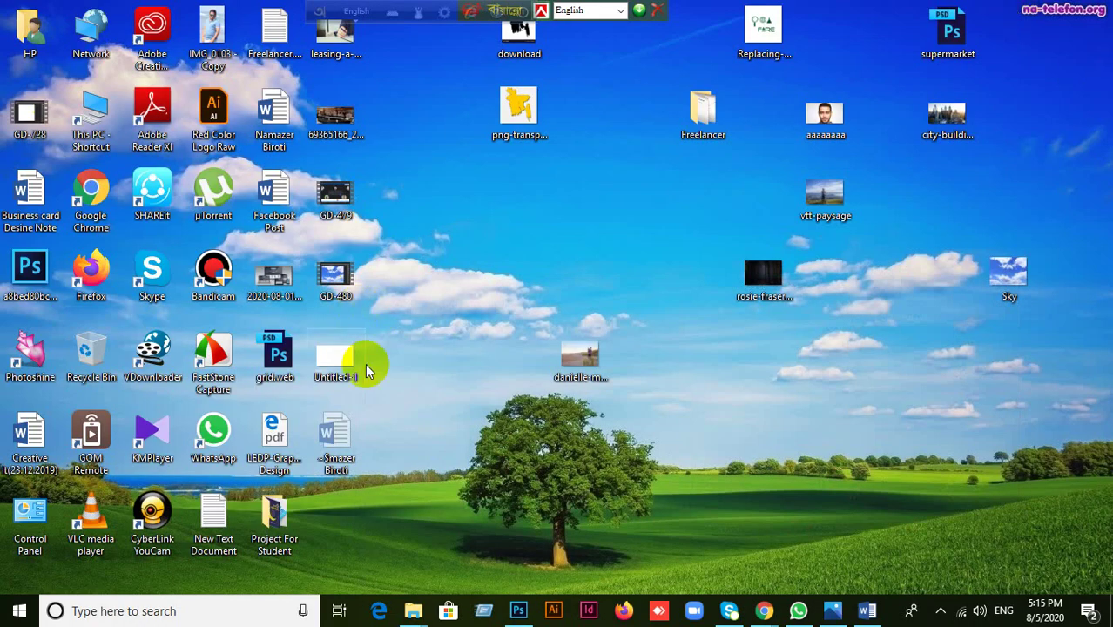
left_click(477, 336)
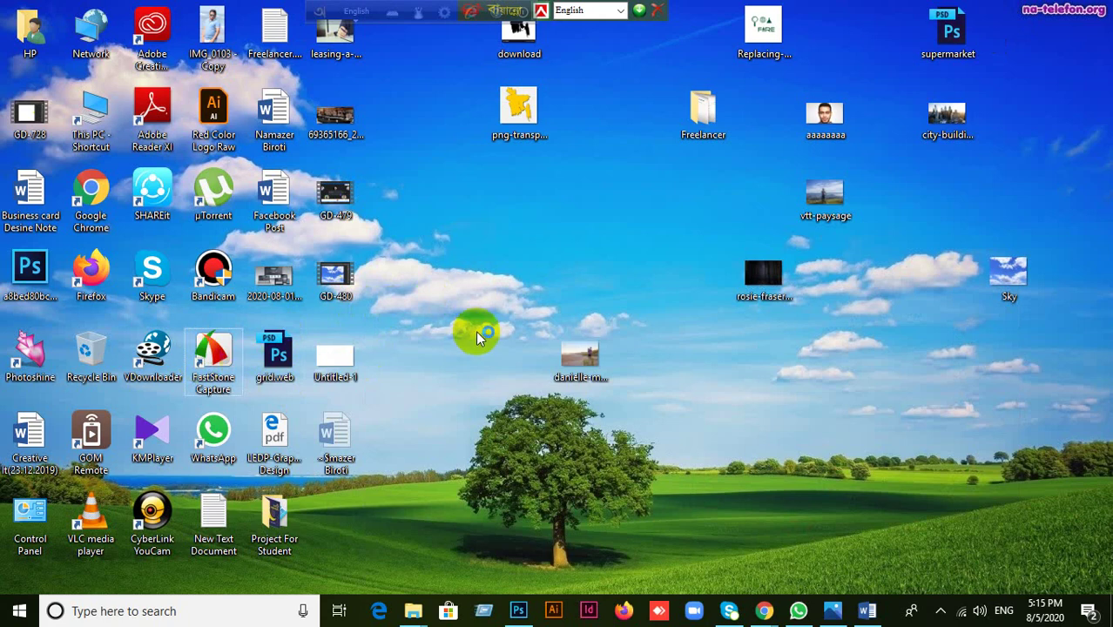